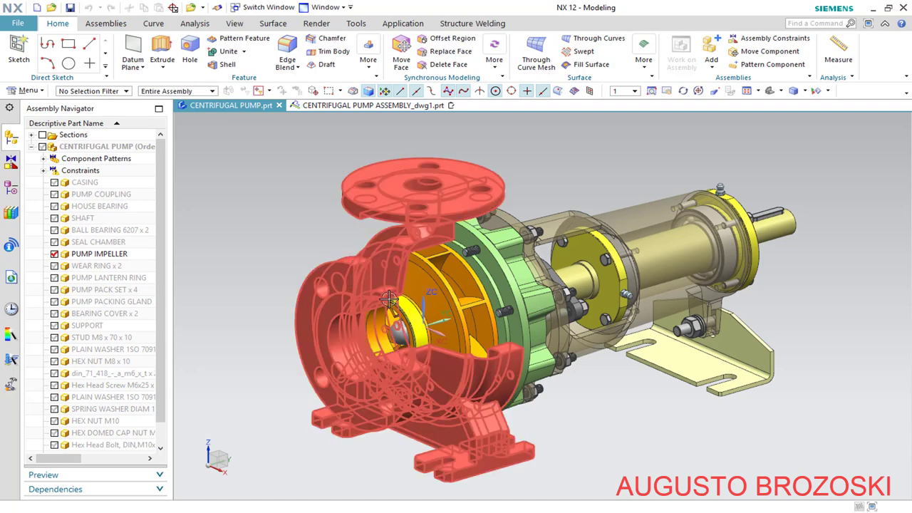
Orbit the pump model, then bring up the CENTRIFUGAL PUMP ASSEMBLY_dwg1.prt drawing sheet
{"action": "middle_click_drag", "start_coordinate": [620, 349], "coordinate": [592, 368]}
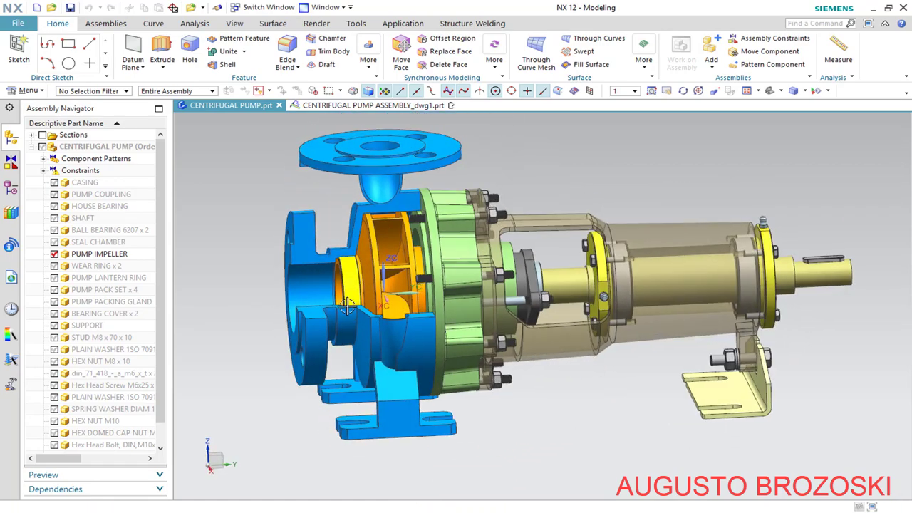
{"action": "mouse_move", "coordinate": [490, 273]}
{"action": "middle_mouse_down"}
{"action": "mouse_move", "coordinate": [520, 284]}
{"action": "mouse_move", "coordinate": [504, 289]}
{"action": "mouse_move", "coordinate": [385, 218]}
{"action": "middle_mouse_up"}
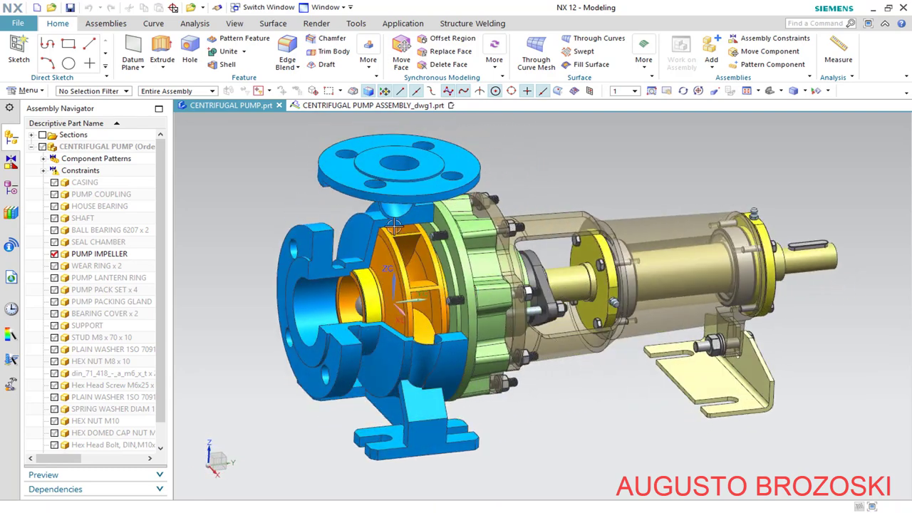
{"action": "left_click", "coordinate": [353, 109]}
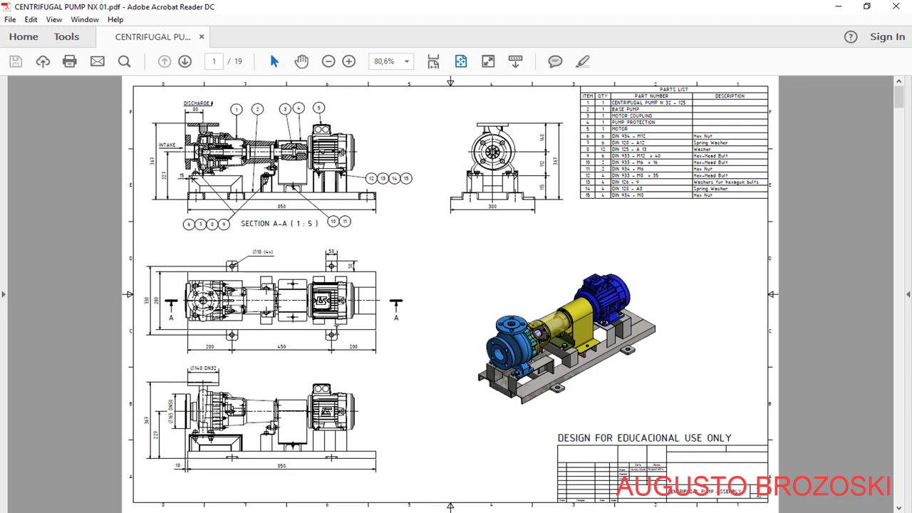
Page through the pump drawings, fit page 2's assembly sheet to width, then switch to YouTube
{"action": "scroll", "coordinate": [451, 323], "scroll_direction": "down", "scroll_amount": 3}
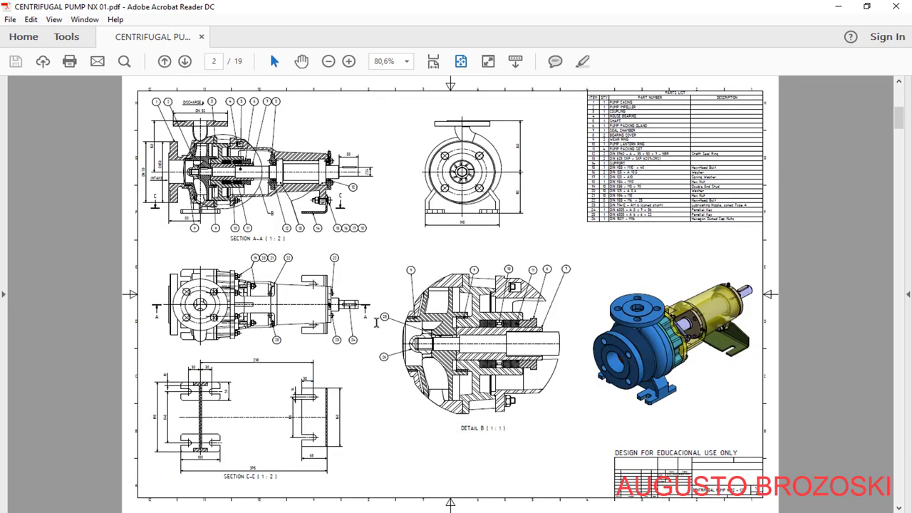
{"action": "scroll", "coordinate": [377, 323], "scroll_direction": "down", "scroll_amount": 12}
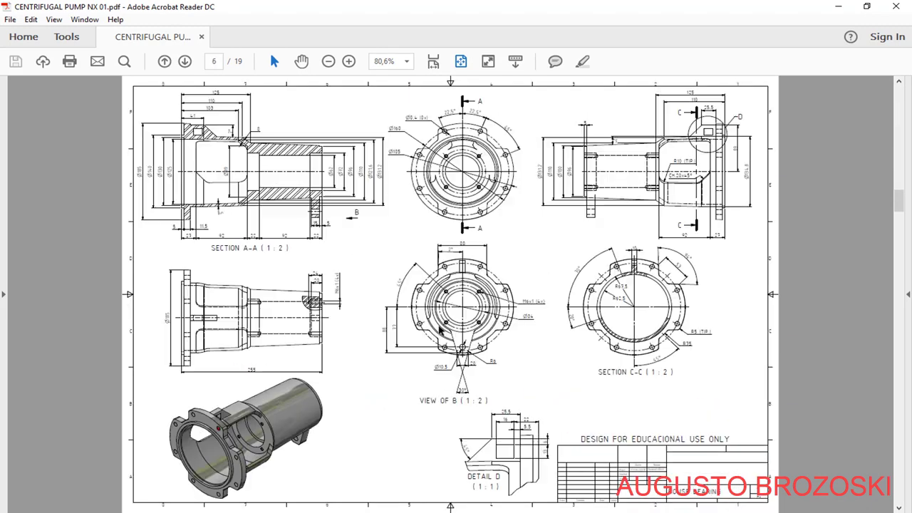
{"action": "scroll", "coordinate": [441, 329], "scroll_direction": "down", "scroll_amount": 3}
{"action": "scroll", "coordinate": [438, 326], "scroll_direction": "up", "scroll_amount": 12}
{"action": "scroll", "coordinate": [442, 228], "scroll_direction": "up", "scroll_amount": 3}
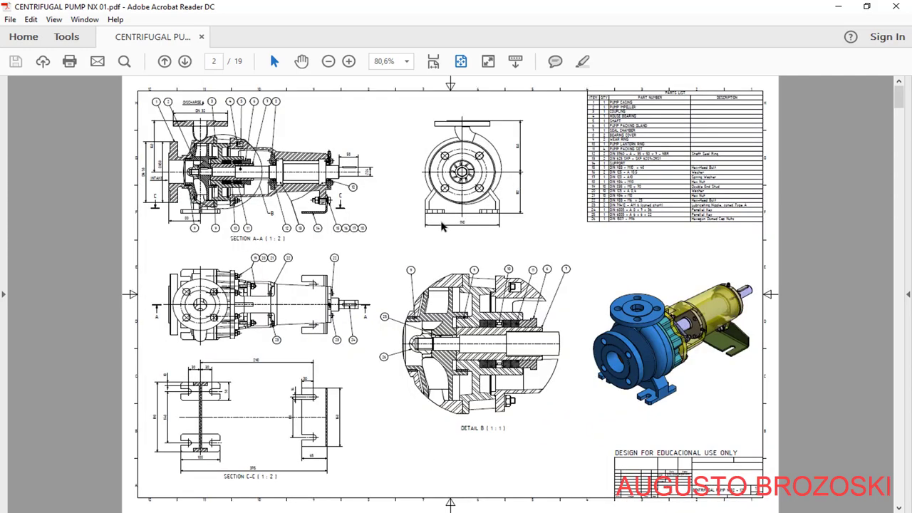
{"action": "scroll", "coordinate": [376, 251], "scroll_direction": "up", "scroll_amount": 3}
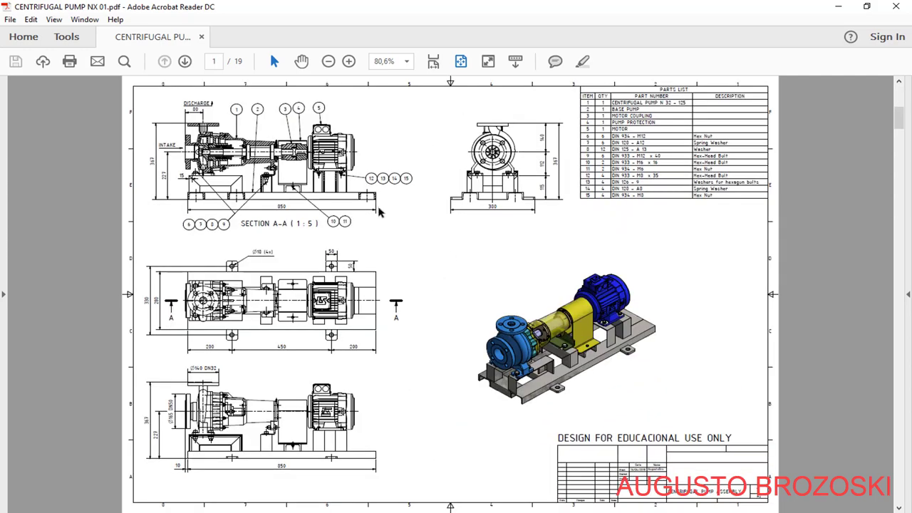
{"action": "scroll", "coordinate": [376, 228], "scroll_direction": "down", "scroll_amount": 3}
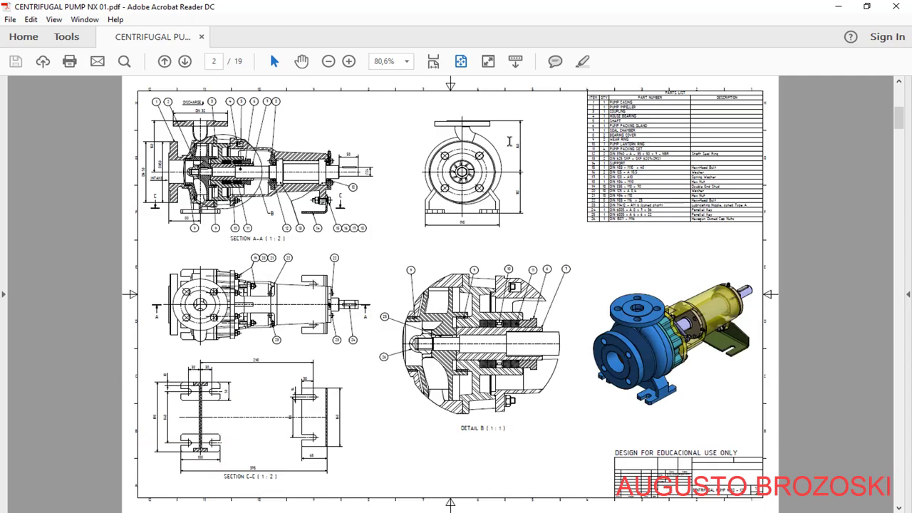
{"action": "left_click", "coordinate": [435, 63]}
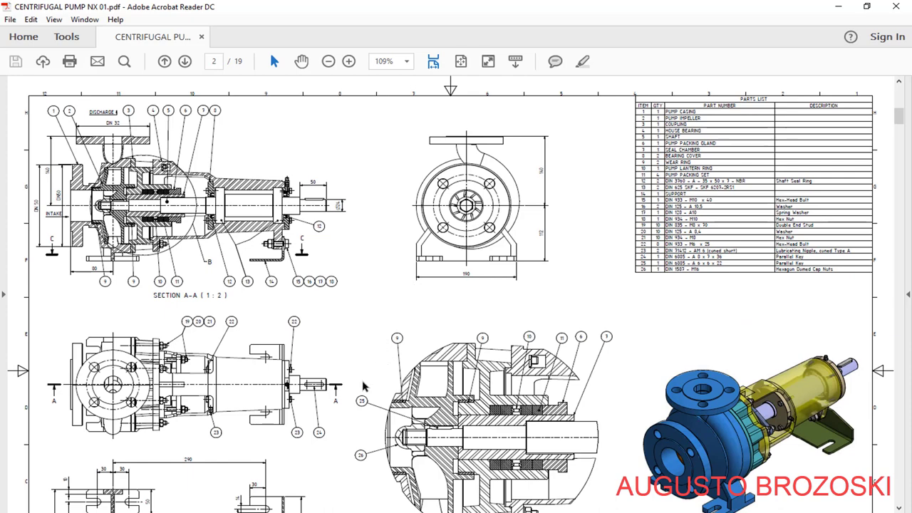
{"action": "key", "text": "alt+Tab"}
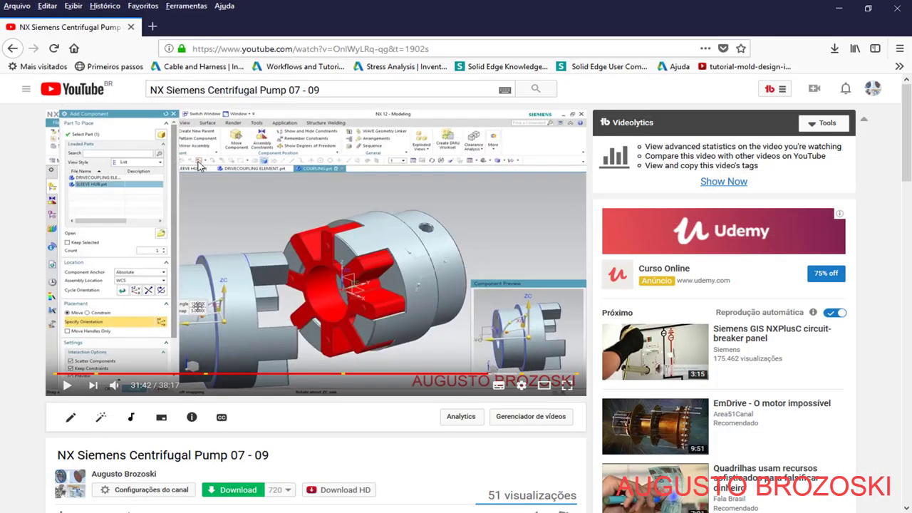
Expand the video's full description, then minimize Firefox and Acrobat Reader to reveal NX
{"action": "scroll", "coordinate": [287, 322], "scroll_direction": "down", "scroll_amount": 5}
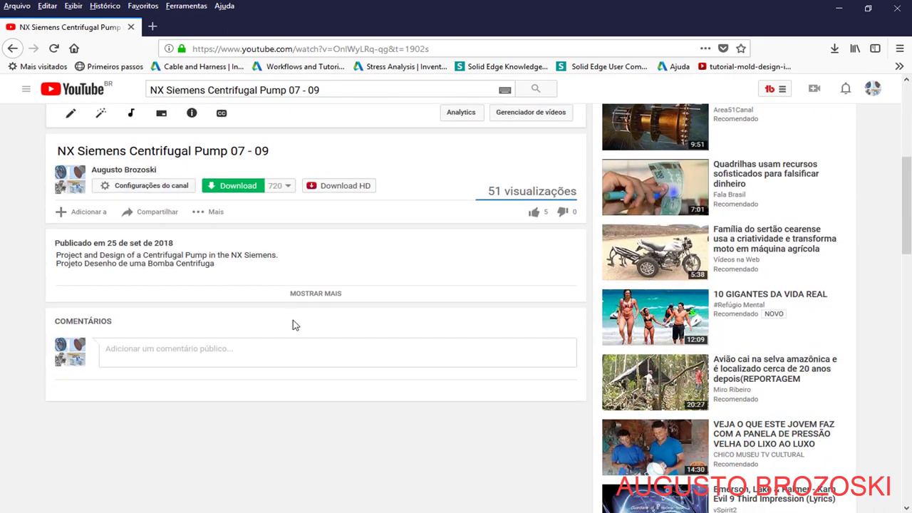
{"action": "left_click", "coordinate": [319, 298]}
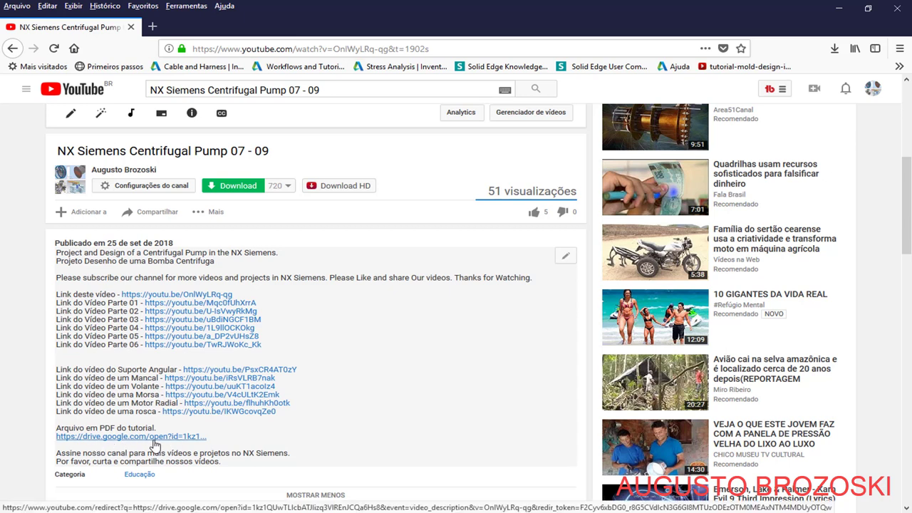
{"action": "left_click", "coordinate": [839, 9]}
{"action": "left_click", "coordinate": [838, 10]}
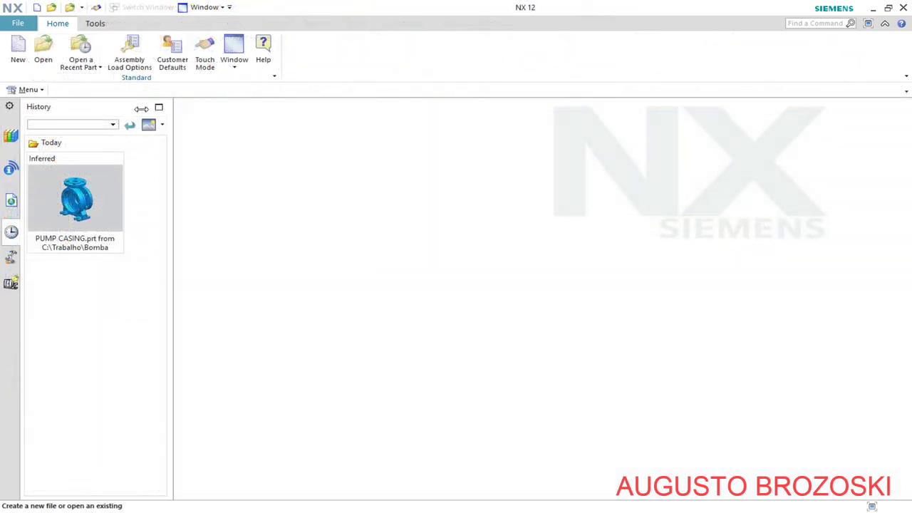
Create a new file from the Assembly template named CENTRIFUGAL PUMP N32 - 125
{"action": "left_click", "coordinate": [18, 51]}
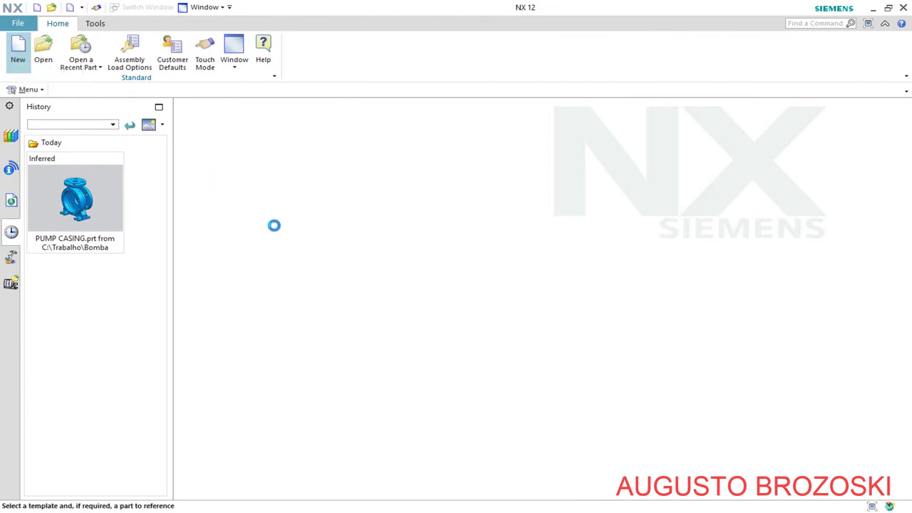
{"action": "left_click", "coordinate": [245, 185]}
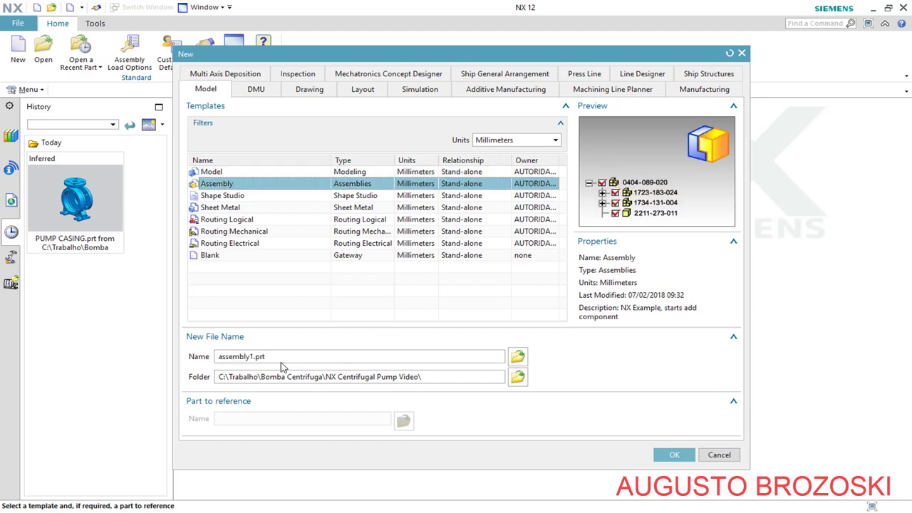
{"action": "left_click_drag", "start_coordinate": [280, 358], "coordinate": [190, 356]}
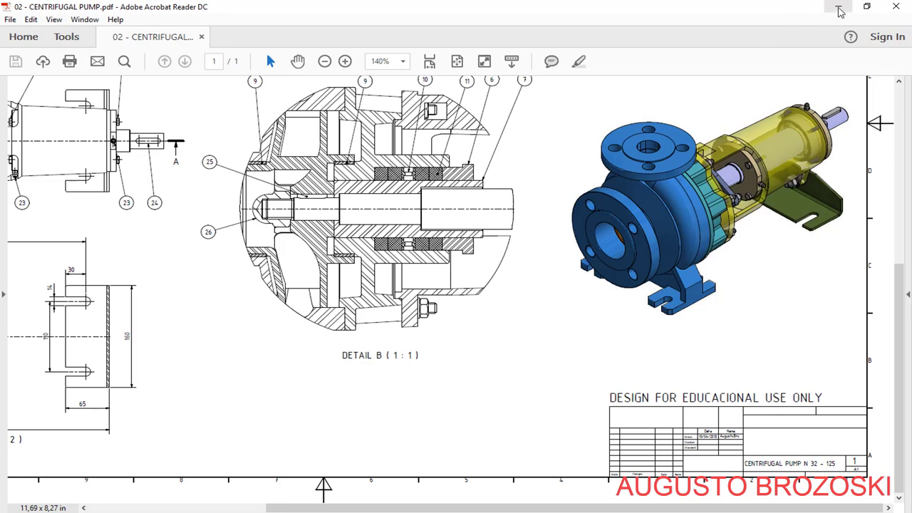
{"action": "left_click", "coordinate": [838, 7]}
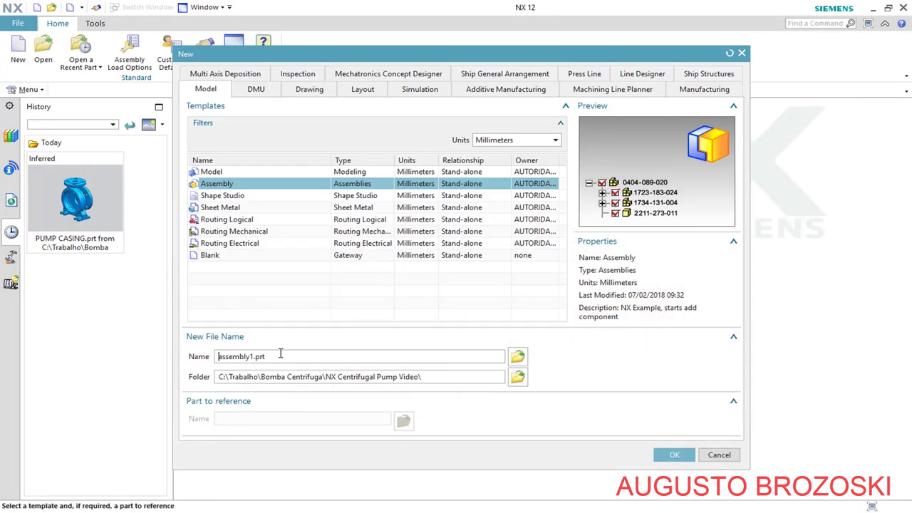
{"action": "double_click", "coordinate": [280, 355]}
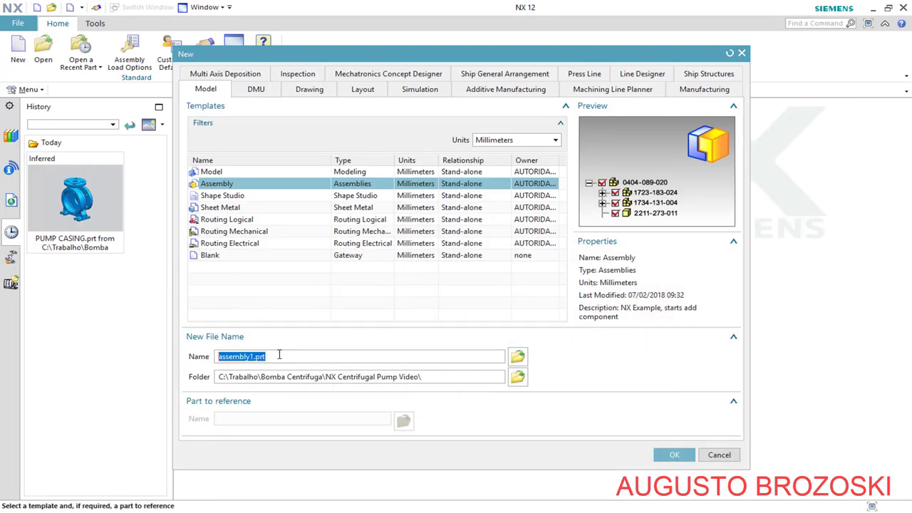
{"action": "type", "text": "CENTRIFUGAL PUMP N32 - 125"}
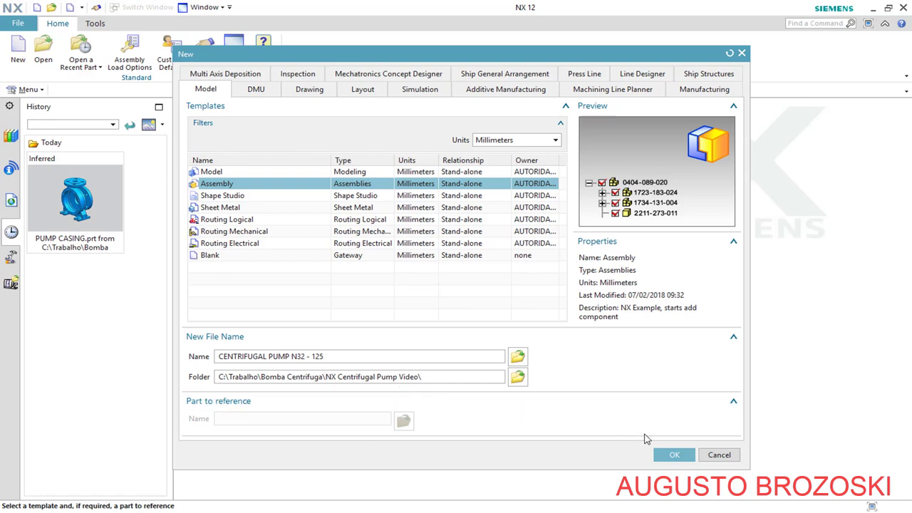
{"action": "left_click", "coordinate": [677, 457]}
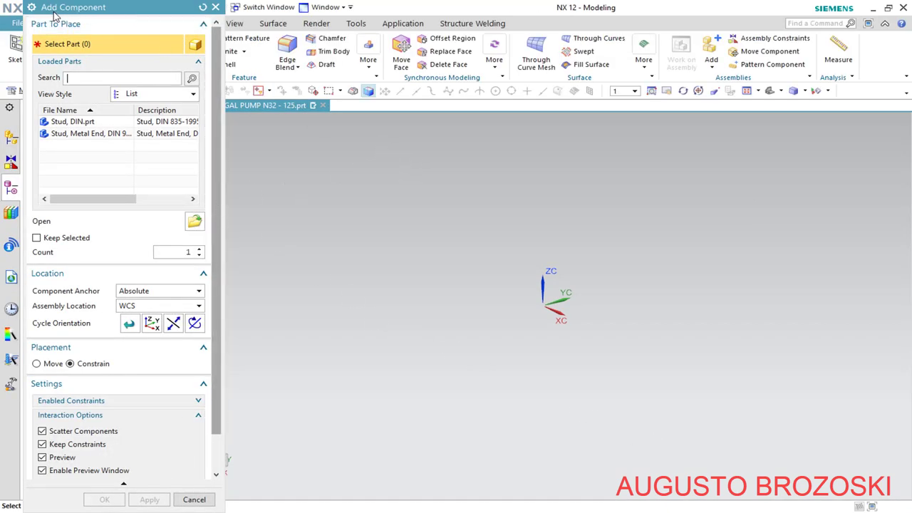
Float the Add Component dialog clear of the model view, with the Assemblies tab showing
{"action": "left_click_drag", "start_coordinate": [55, 14], "coordinate": [290, 107]}
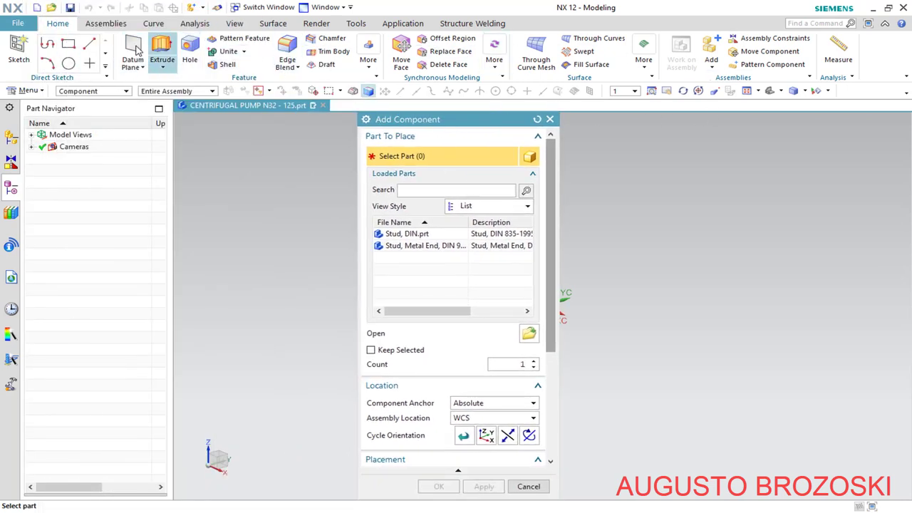
{"action": "left_click", "coordinate": [106, 23]}
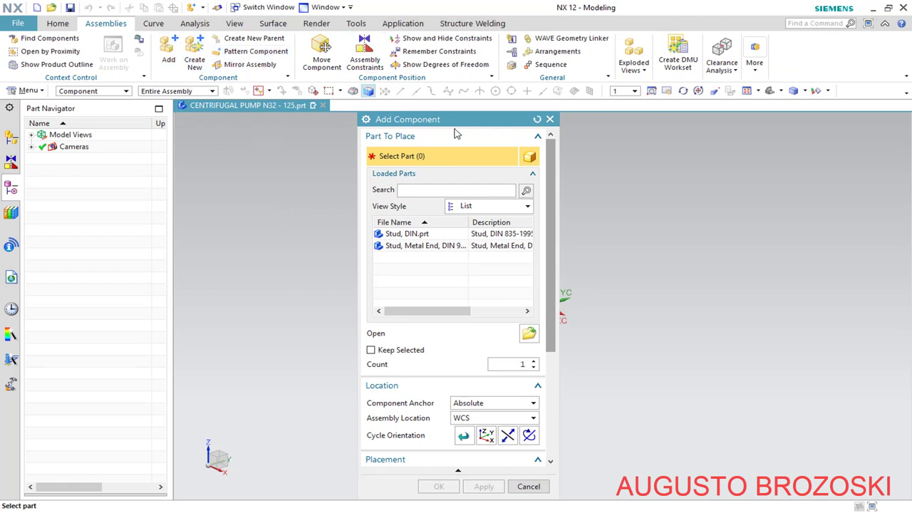
{"action": "left_click_drag", "start_coordinate": [483, 128], "coordinate": [124, 41]}
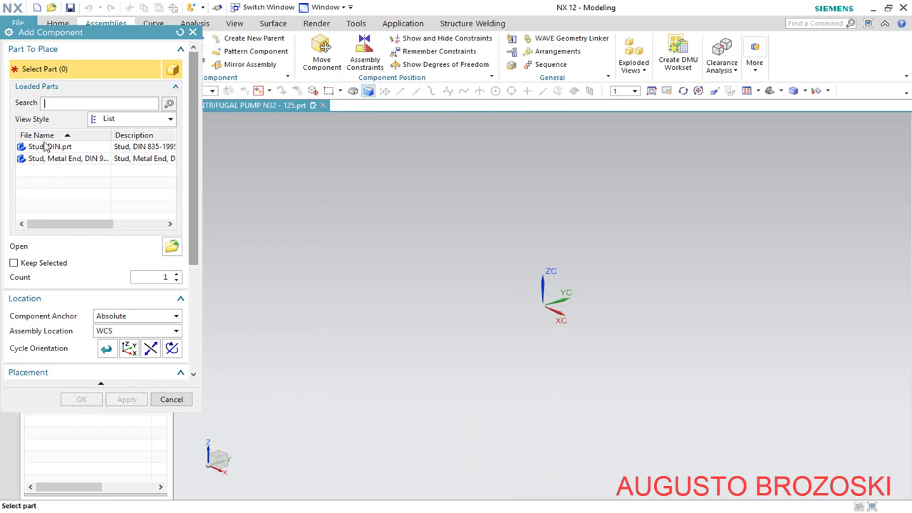
Browse the pump part files and choose PUMP CASING.prt as the component to add
{"action": "left_click", "coordinate": [171, 247]}
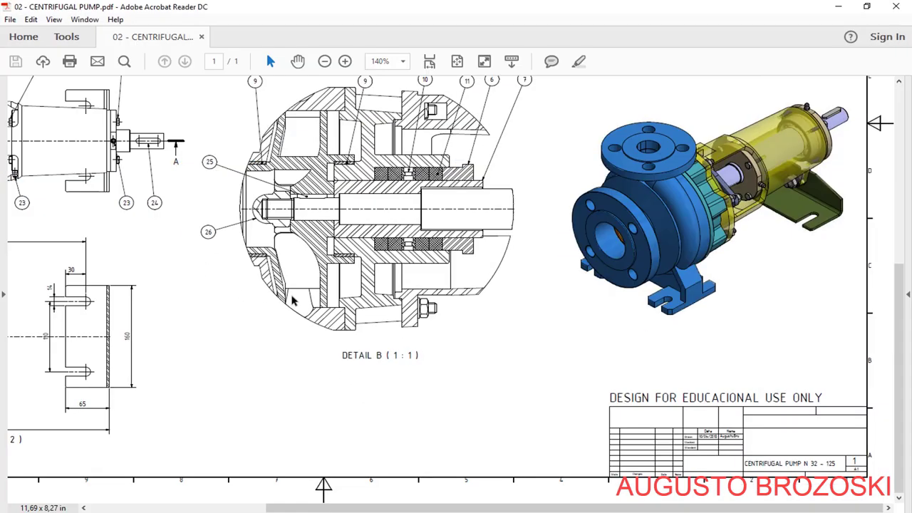
{"action": "scroll", "coordinate": [375, 307], "scroll_direction": "up", "scroll_amount": 3}
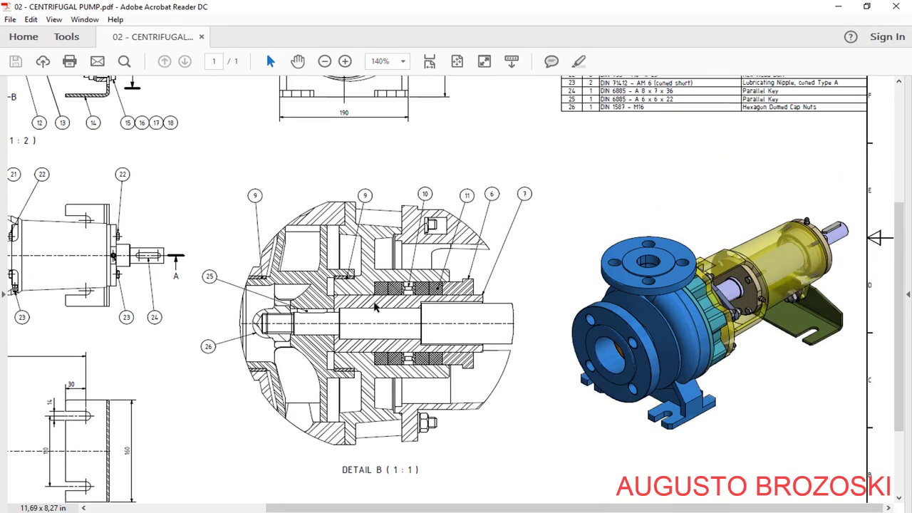
{"action": "scroll", "coordinate": [375, 306], "scroll_direction": "up", "scroll_amount": 5}
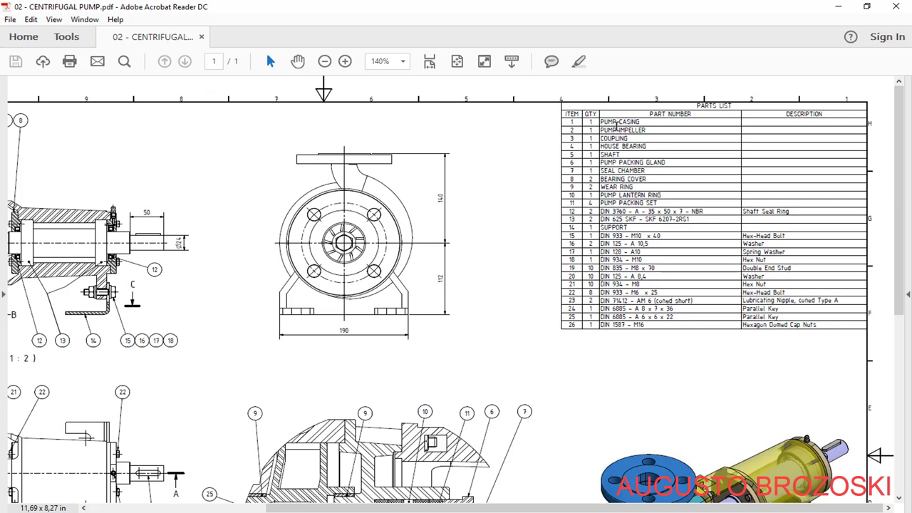
{"action": "left_click_drag", "start_coordinate": [571, 508], "coordinate": [420, 508]}
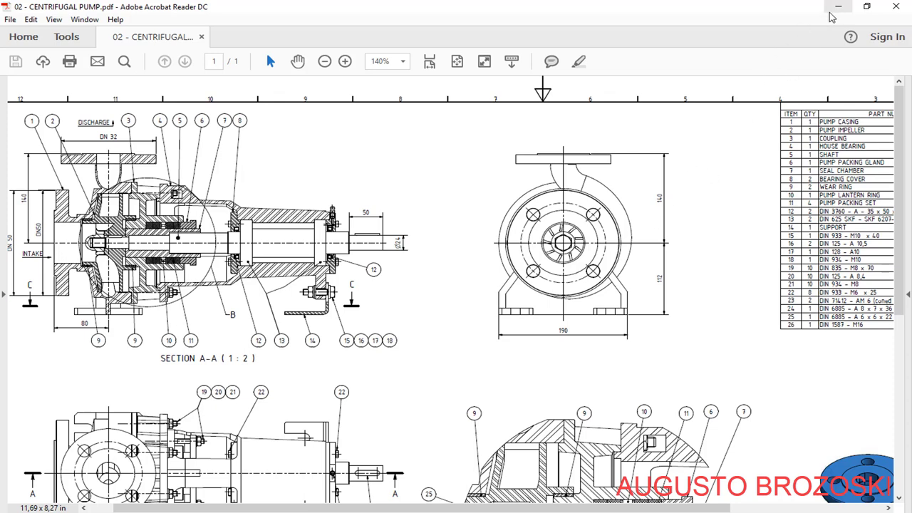
{"action": "left_click", "coordinate": [830, 13]}
{"action": "left_click", "coordinate": [101, 202]}
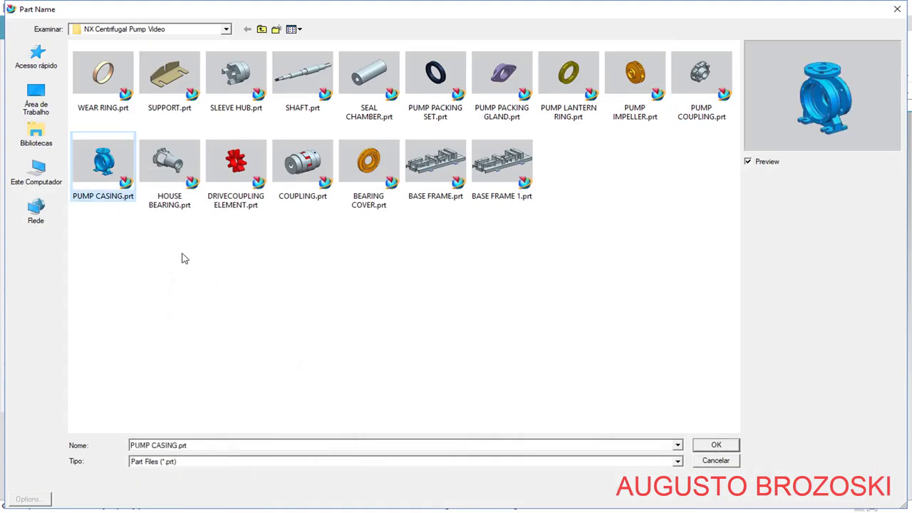
{"action": "left_click", "coordinate": [715, 445]}
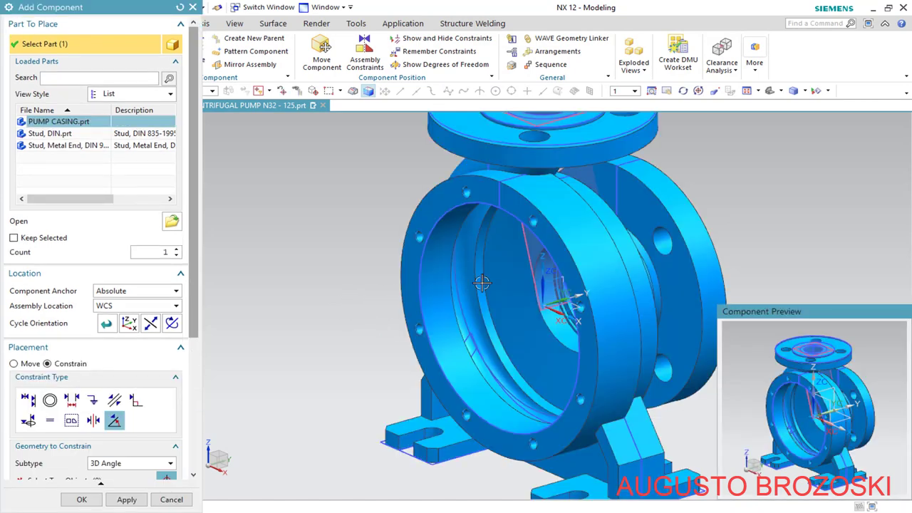
Fit the pump casing in view and compare it against the pump drawing PDF
{"action": "left_click", "coordinate": [747, 91]}
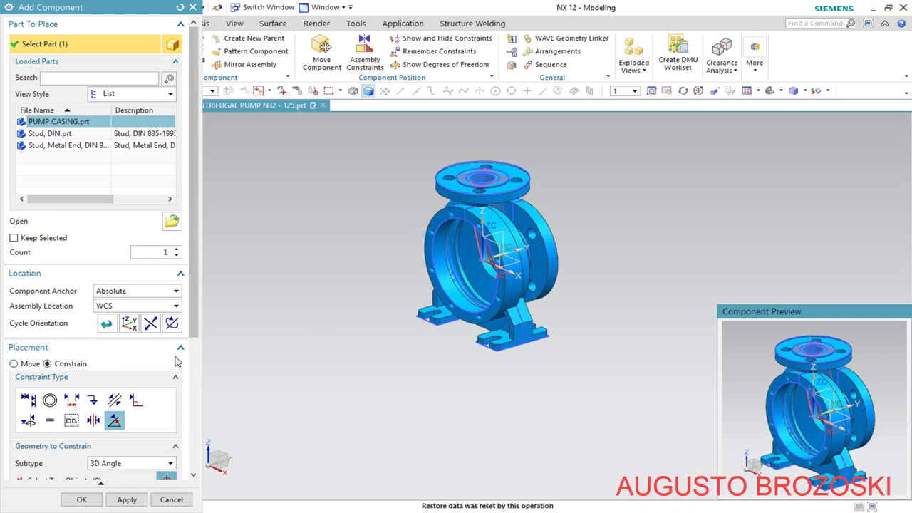
{"action": "scroll", "coordinate": [192, 330], "scroll_direction": "down", "scroll_amount": 5}
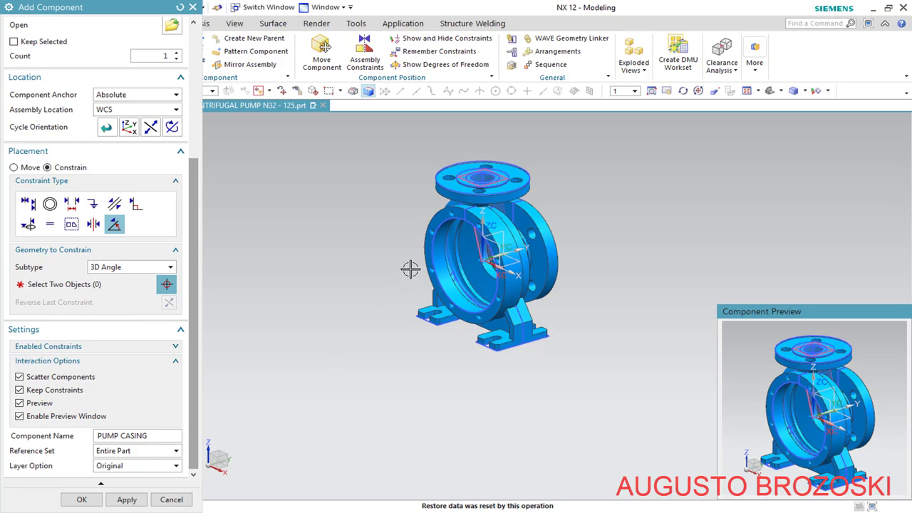
{"action": "left_click", "coordinate": [351, 511]}
{"action": "scroll", "coordinate": [426, 380], "scroll_direction": "down", "scroll_amount": 6}
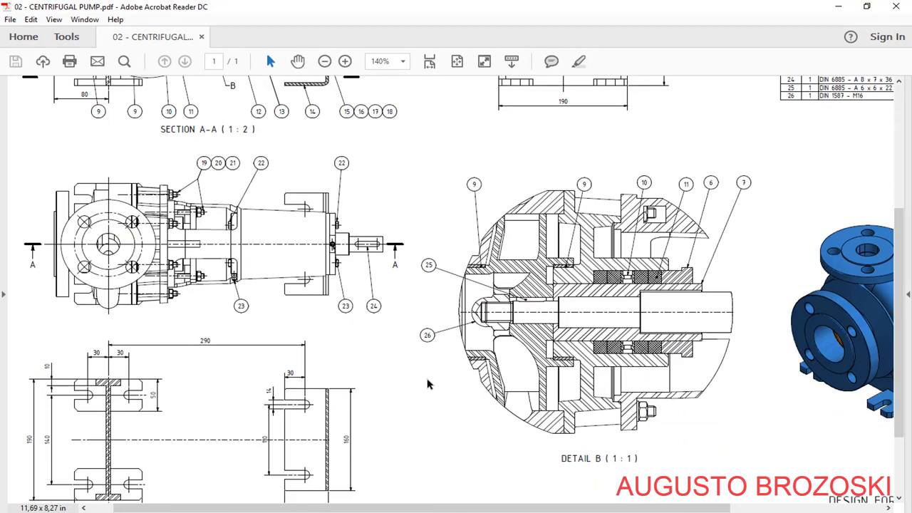
{"action": "scroll", "coordinate": [654, 305], "scroll_direction": "right", "scroll_amount": 5}
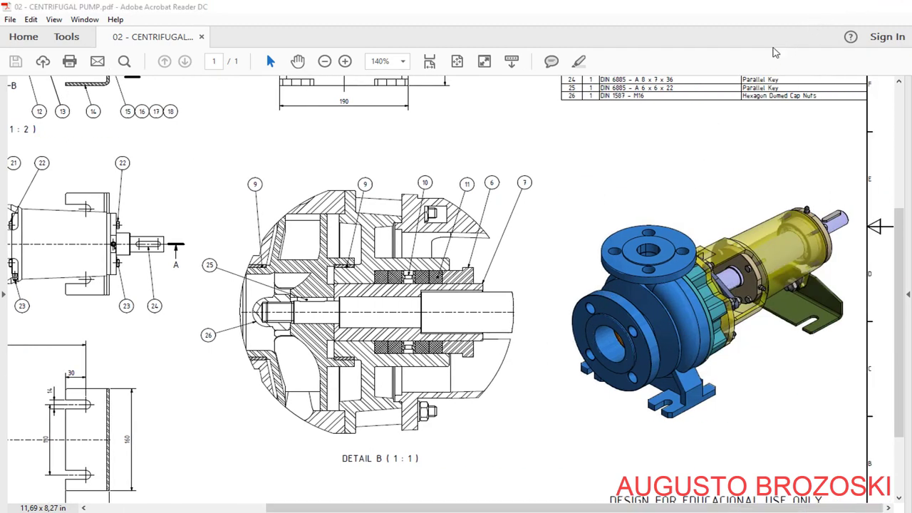
{"action": "left_click", "coordinate": [826, 10]}
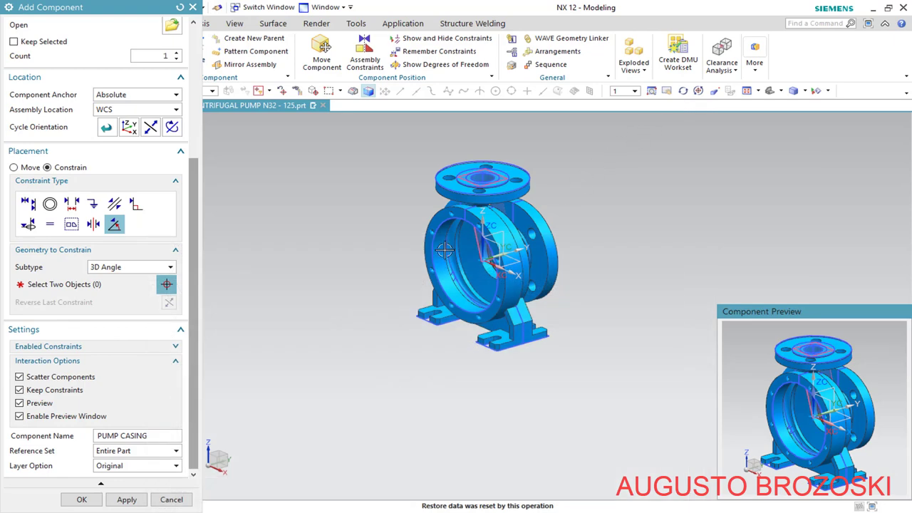
Rotate the casing two 90° steps about Z and place it in the assembly
{"action": "left_click", "coordinate": [171, 128]}
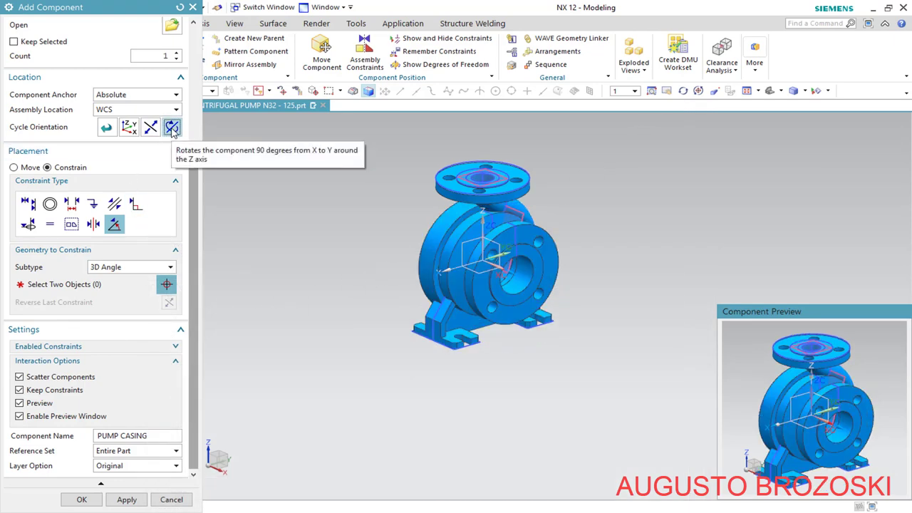
{"action": "left_click", "coordinate": [172, 127]}
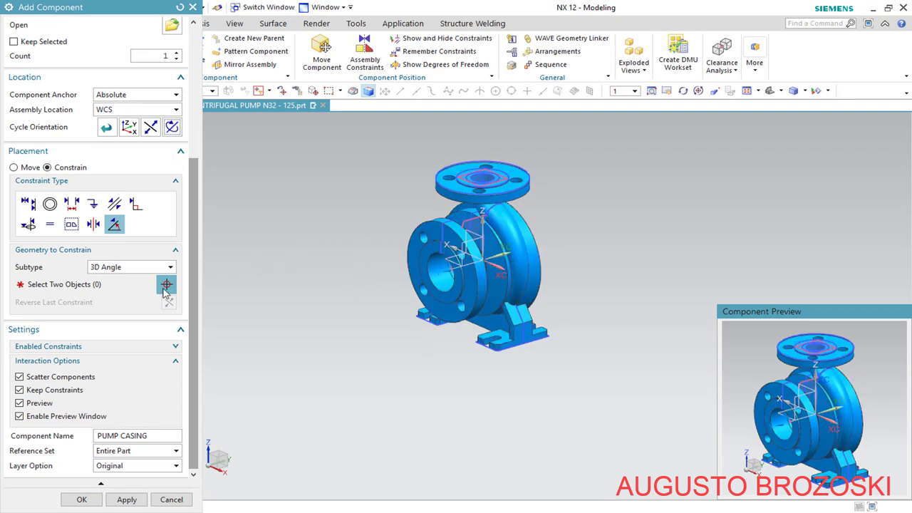
{"action": "left_click", "coordinate": [126, 500]}
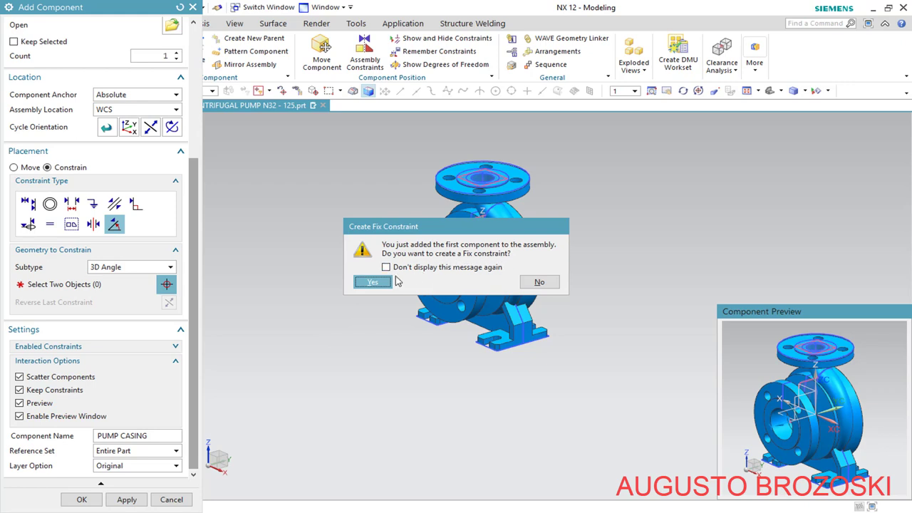
Accept the Fix constraint, cancel Add Component, and find Fix (PUMP CASING) under Constraints
{"action": "left_click", "coordinate": [372, 282]}
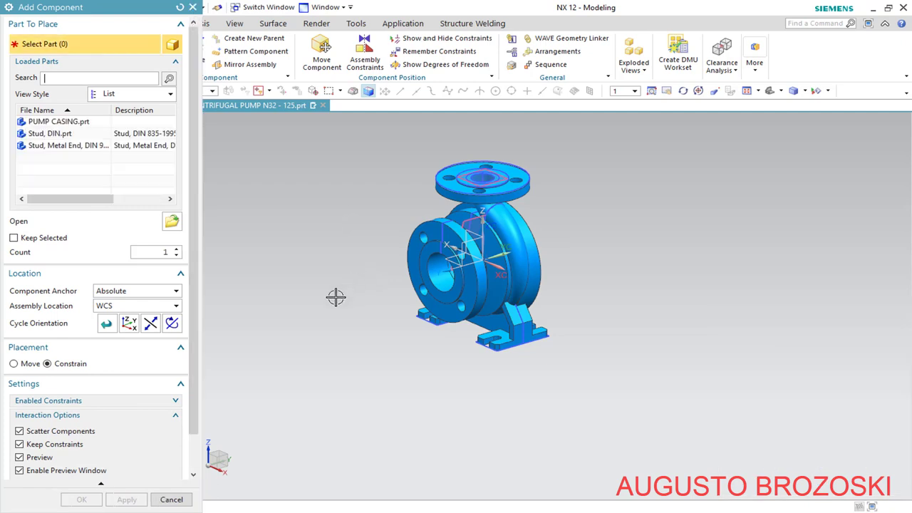
{"action": "left_click", "coordinate": [171, 499]}
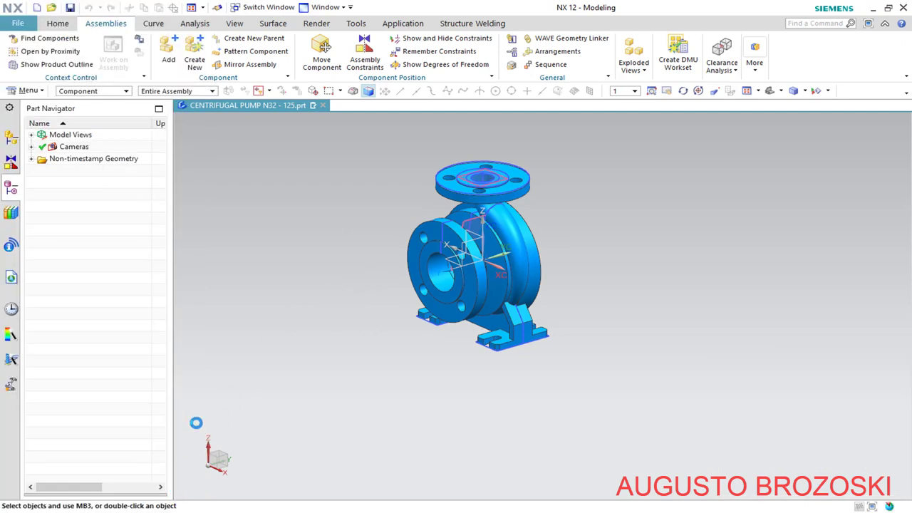
{"action": "left_click", "coordinate": [11, 139]}
{"action": "left_click", "coordinate": [44, 159]}
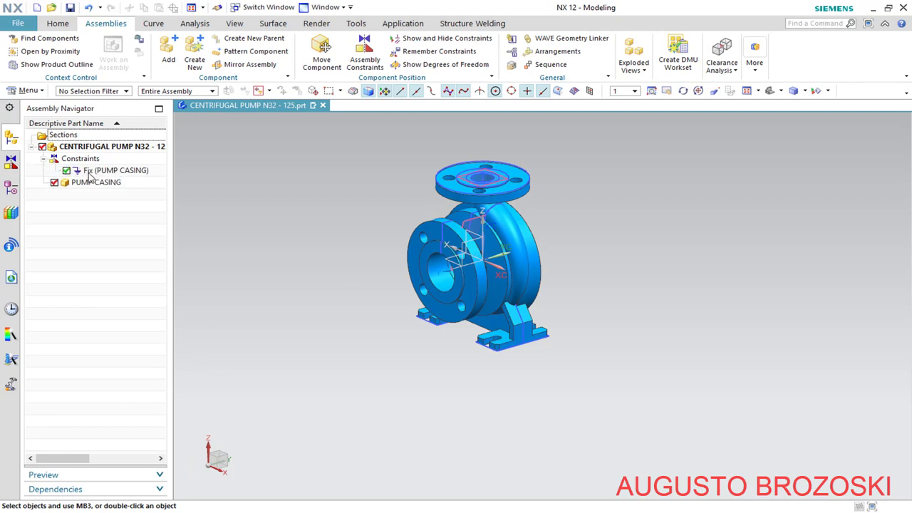
{"action": "left_click", "coordinate": [112, 172]}
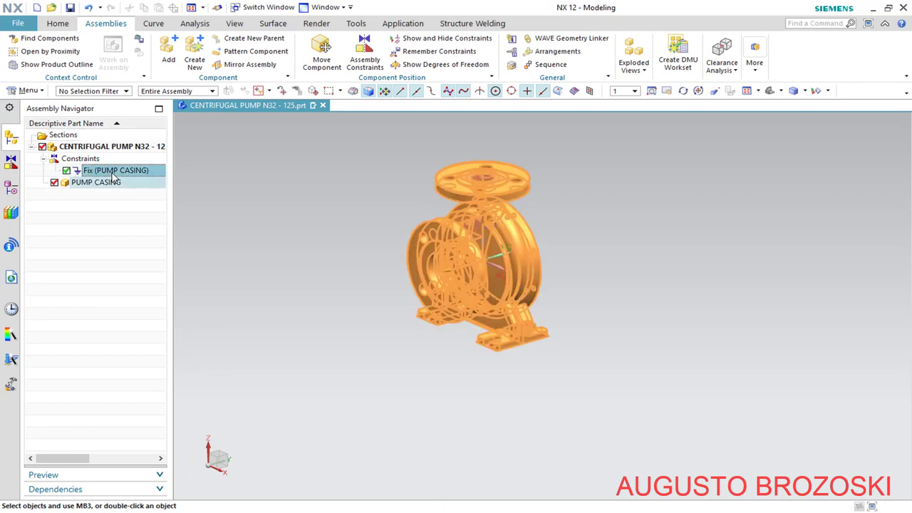
{"action": "right_click", "coordinate": [130, 172]}
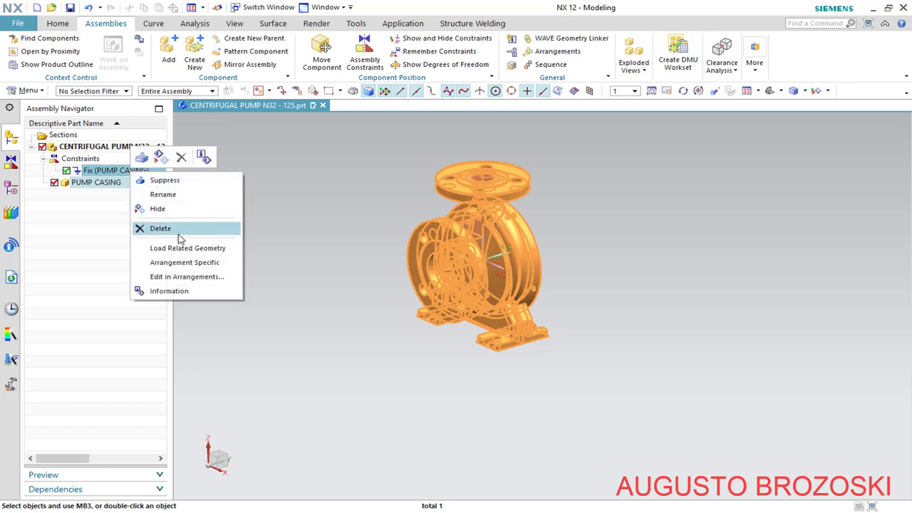
Dismiss the constraint menu, collapse Constraints, clear the selection, and open Show and Hide
{"action": "left_click", "coordinate": [291, 231]}
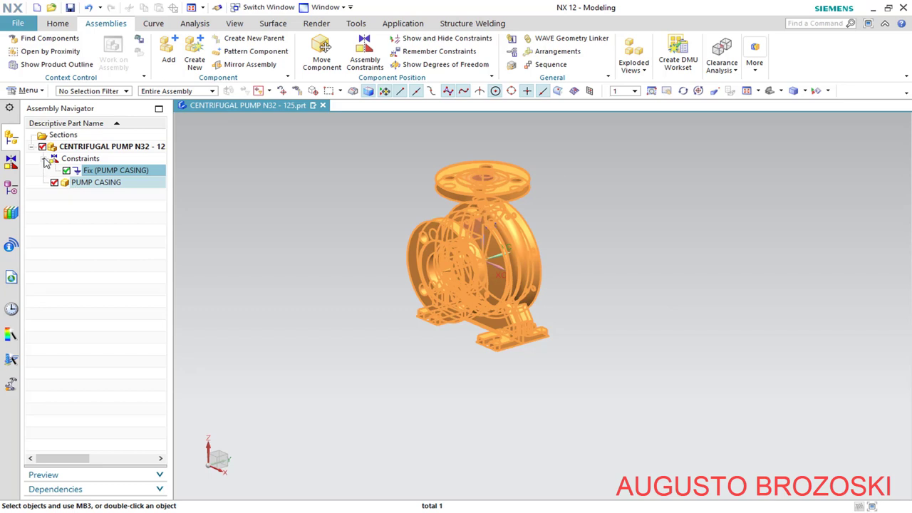
{"action": "left_click", "coordinate": [43, 159]}
{"action": "key", "text": "Escape"}
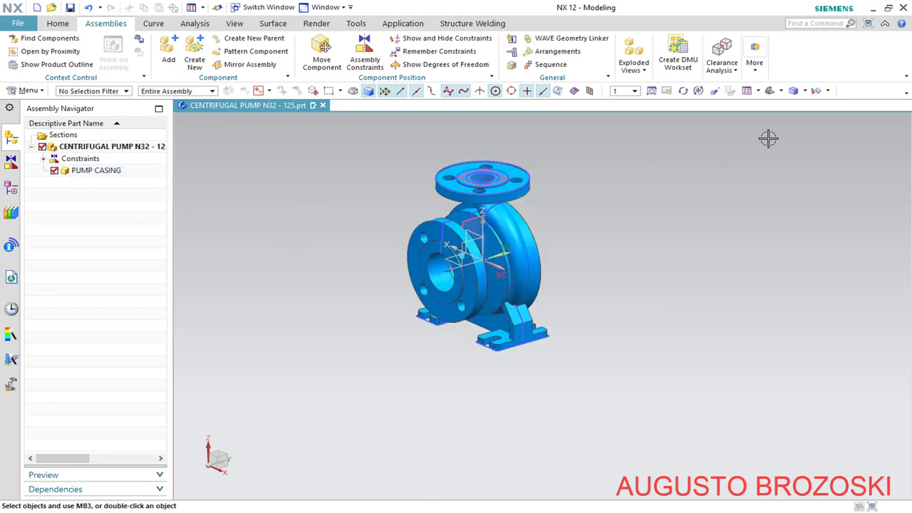
{"action": "left_click", "coordinate": [816, 90]}
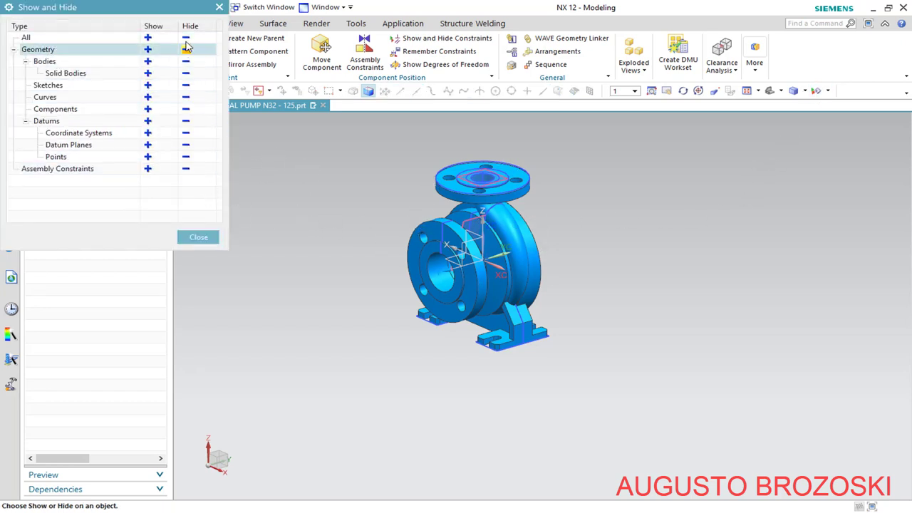
Hide all object types, then show only Bodies in the Show and Hide dialog
{"action": "left_click", "coordinate": [185, 37]}
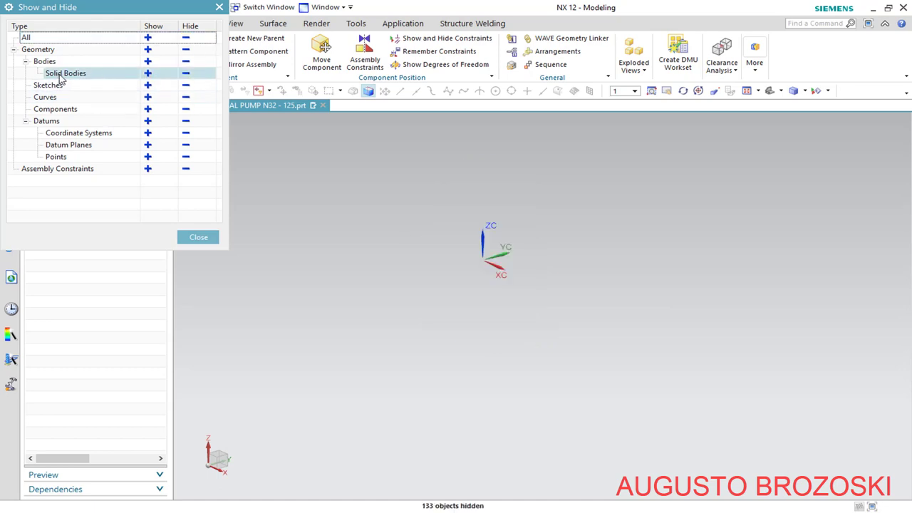
{"action": "left_click", "coordinate": [148, 62]}
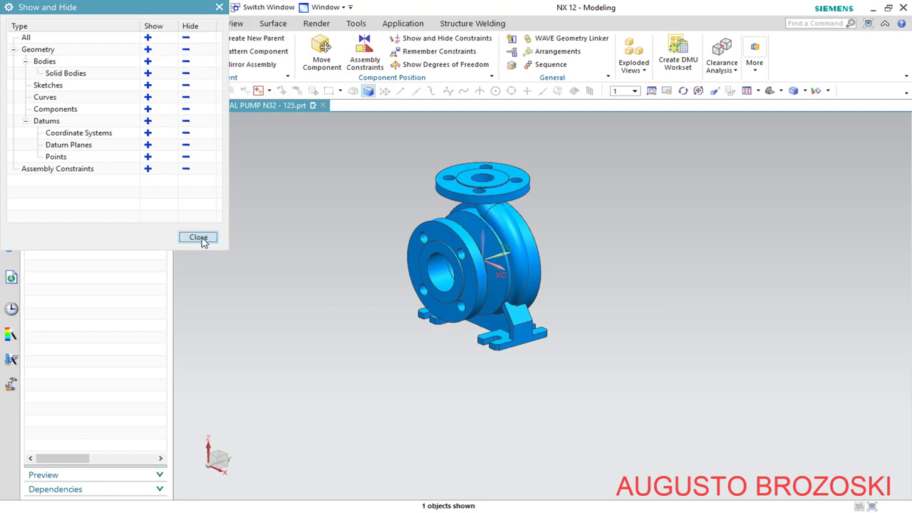
{"action": "left_click", "coordinate": [198, 238]}
Set the casing to Trimetric view and save the CENTRIFUGAL PUMP N32 - 125 assembly
{"action": "scroll", "coordinate": [513, 228], "scroll_direction": "down", "scroll_amount": 2}
{"action": "scroll", "coordinate": [513, 228], "scroll_direction": "up", "scroll_amount": 4}
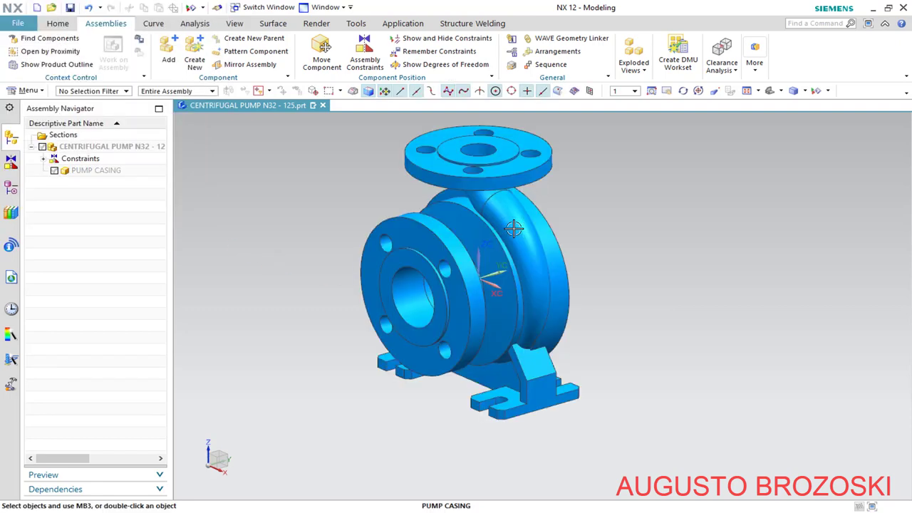
{"action": "middle_click_drag", "start_coordinate": [513, 228], "coordinate": [536, 277]}
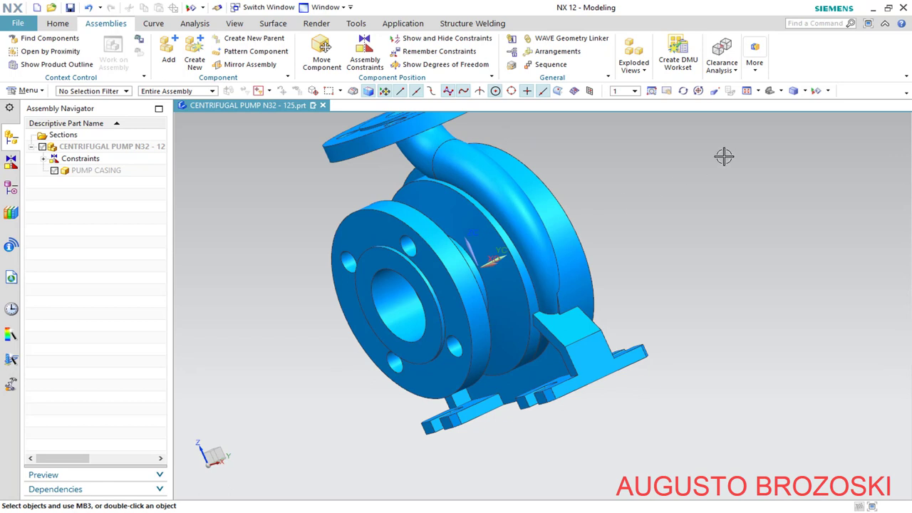
{"action": "left_click", "coordinate": [770, 93]}
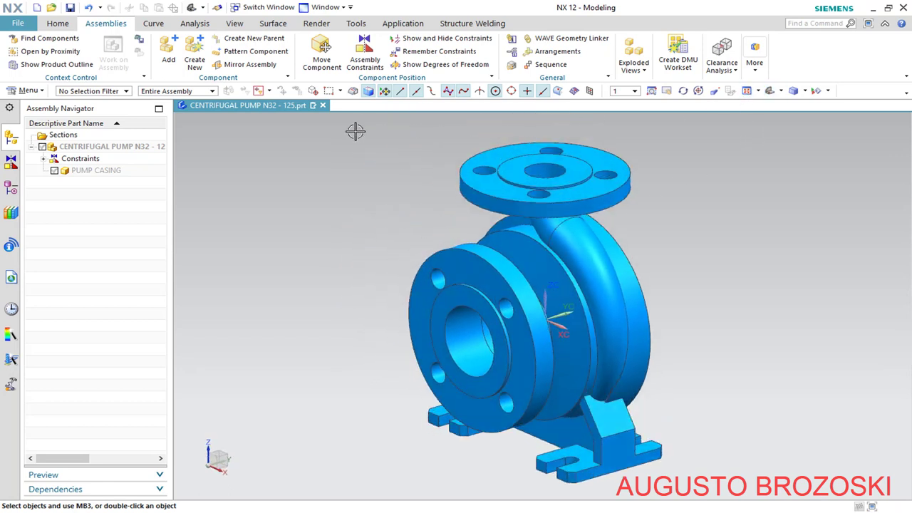
{"action": "left_click", "coordinate": [70, 8]}
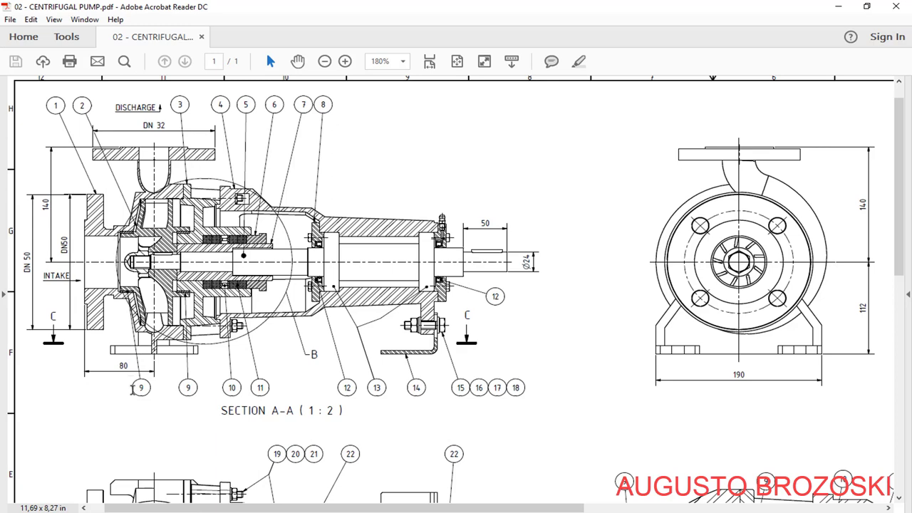
Scroll the PDF to the parts list and Detail B, then minimize Acrobat Reader
{"action": "scroll", "coordinate": [690, 307], "scroll_direction": "right", "scroll_amount": 10}
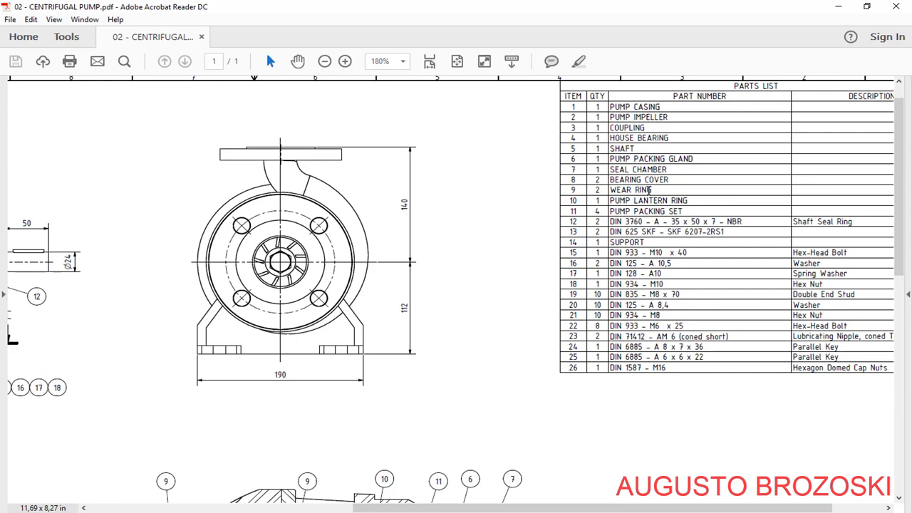
{"action": "scroll", "coordinate": [489, 302], "scroll_direction": "down", "scroll_amount": 10}
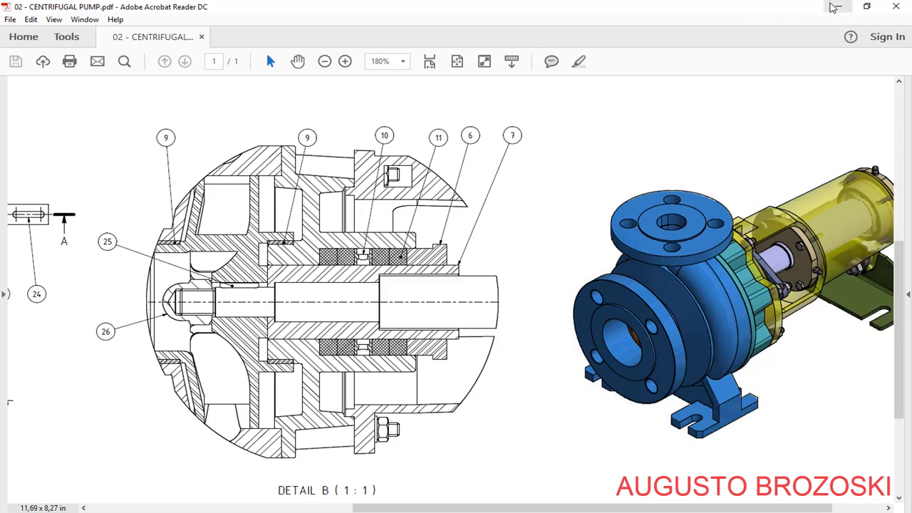
{"action": "left_click", "coordinate": [835, 7]}
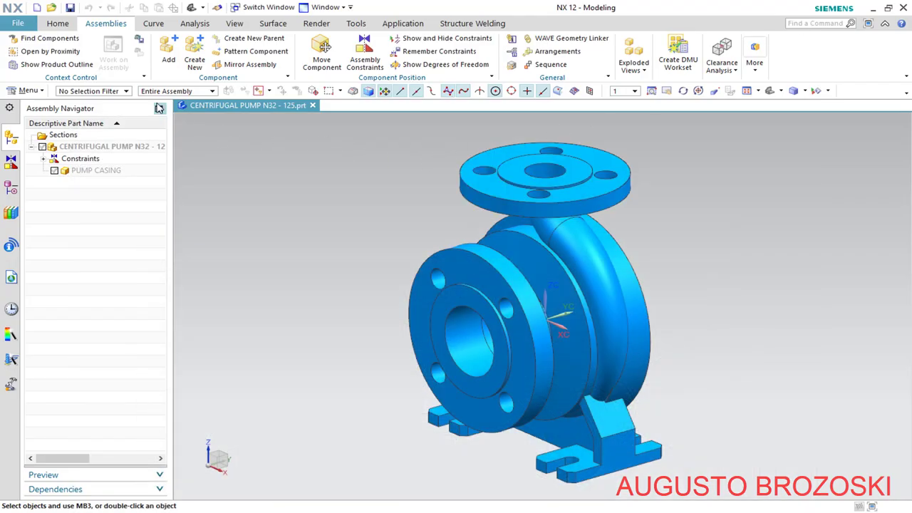
Browse to WEAR RING.prt through Assemblies > Add and load it as the next component
{"action": "left_click", "coordinate": [167, 57]}
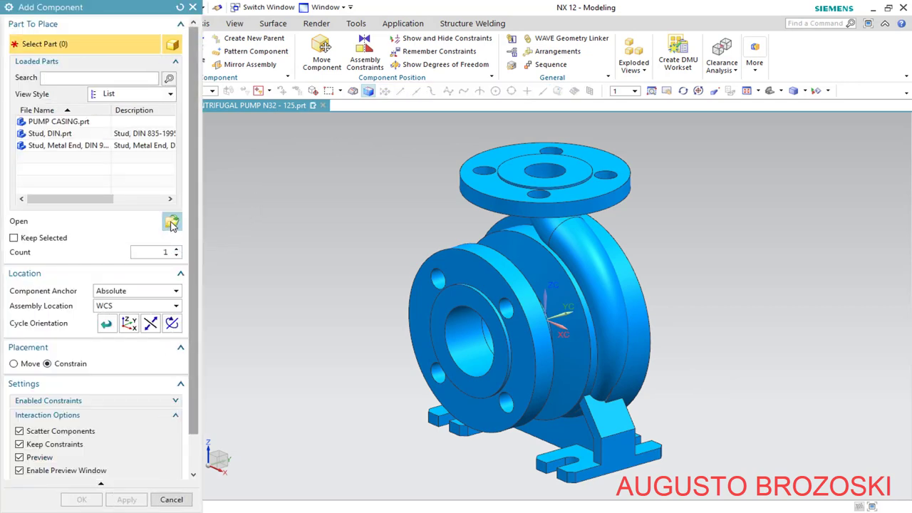
{"action": "left_click", "coordinate": [171, 223]}
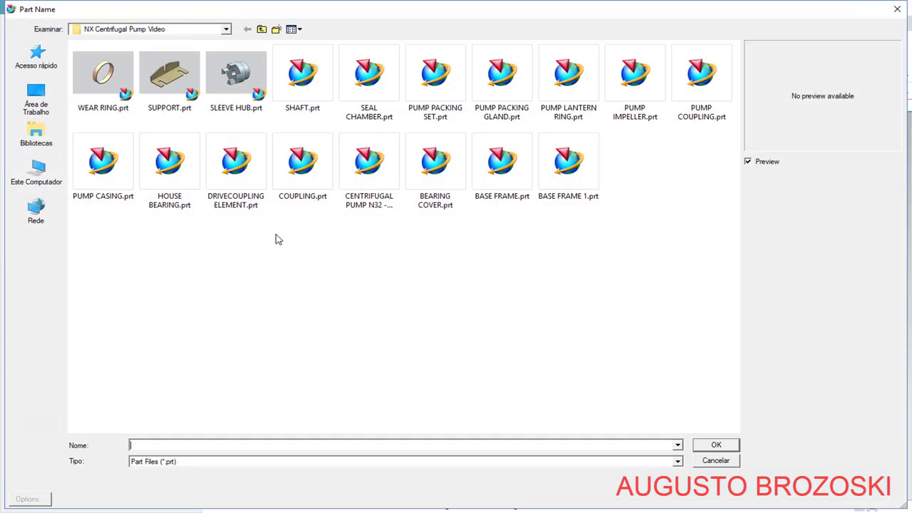
{"action": "left_click", "coordinate": [111, 83]}
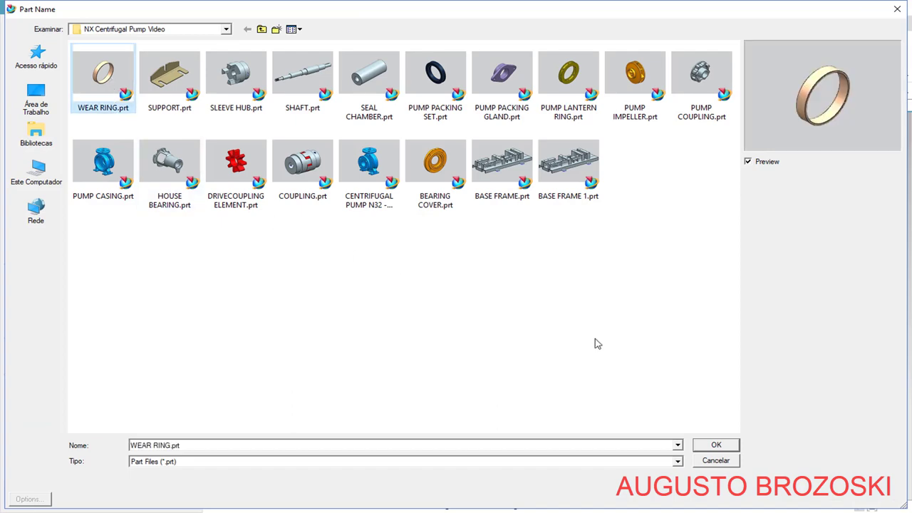
{"action": "left_click", "coordinate": [717, 444]}
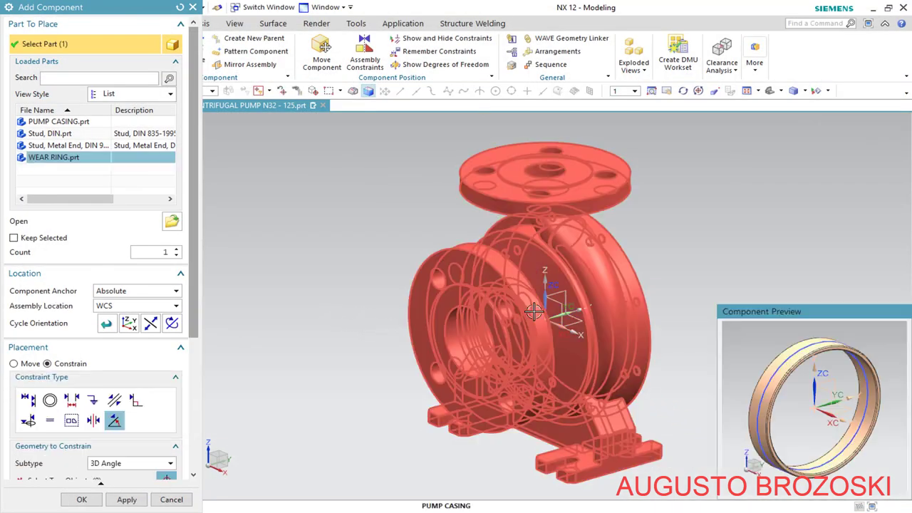
{"action": "middle_click_drag", "start_coordinate": [533, 311], "coordinate": [509, 326]}
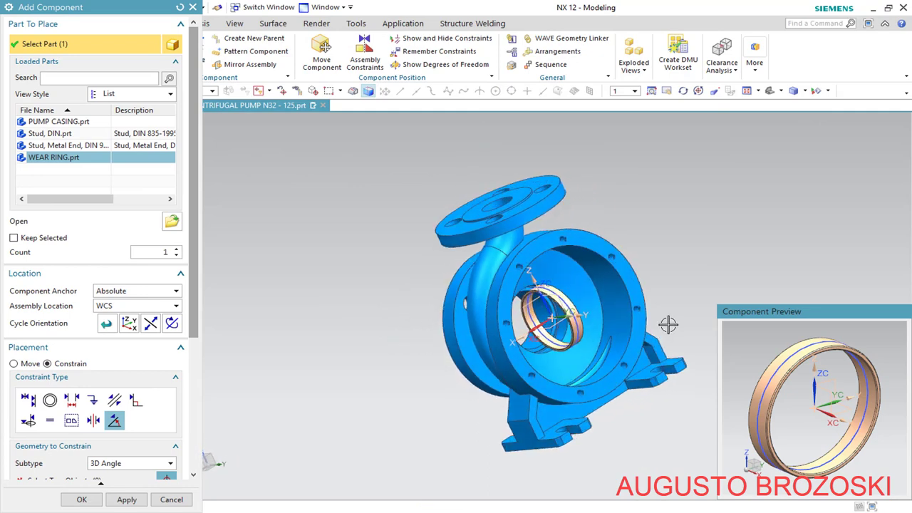
{"action": "scroll", "coordinate": [666, 321], "scroll_direction": "up", "scroll_amount": 5}
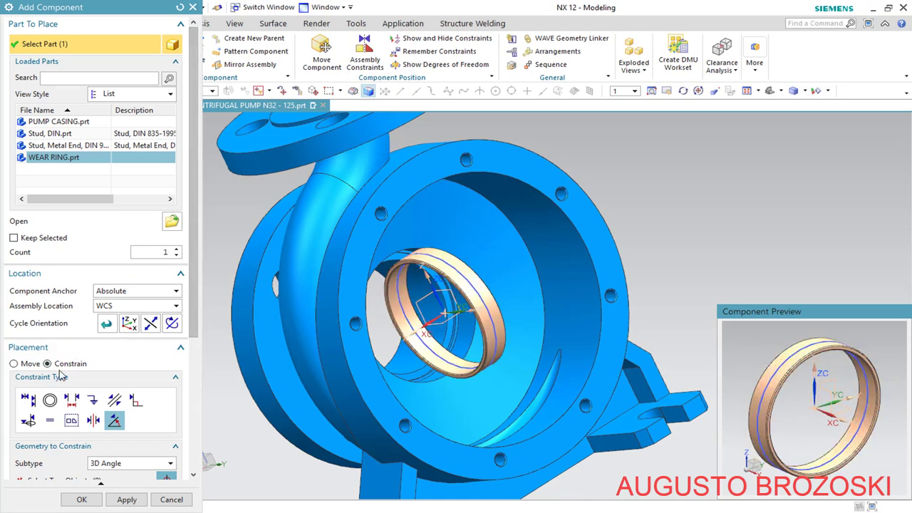
{"action": "left_click", "coordinate": [14, 364]}
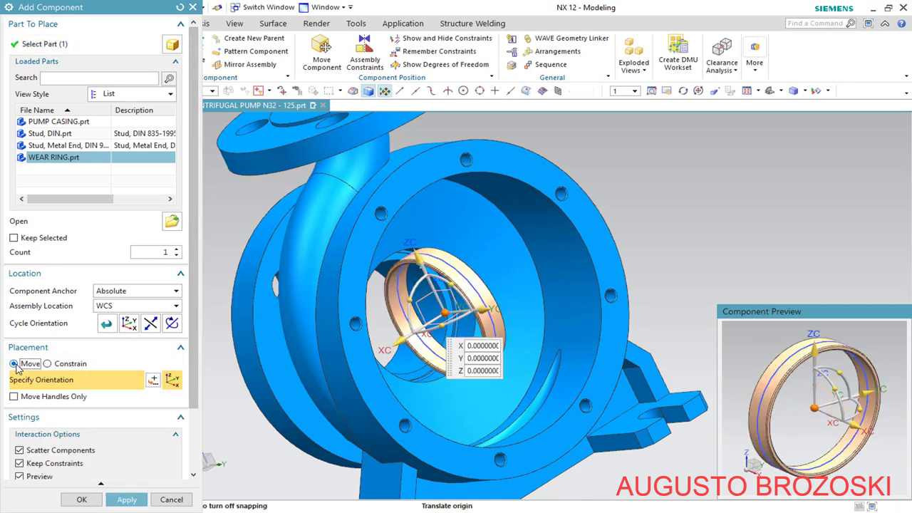
{"action": "left_click", "coordinate": [47, 364]}
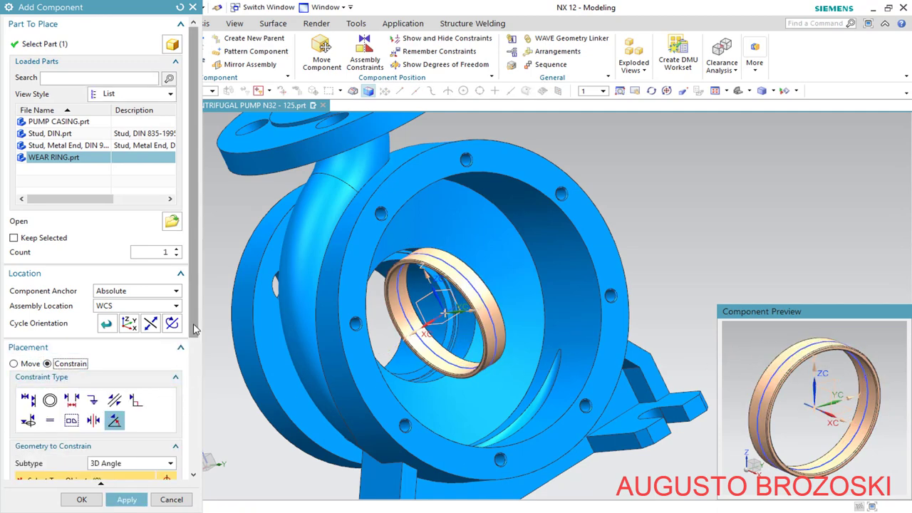
{"action": "scroll", "coordinate": [158, 399], "scroll_direction": "down", "scroll_amount": 5}
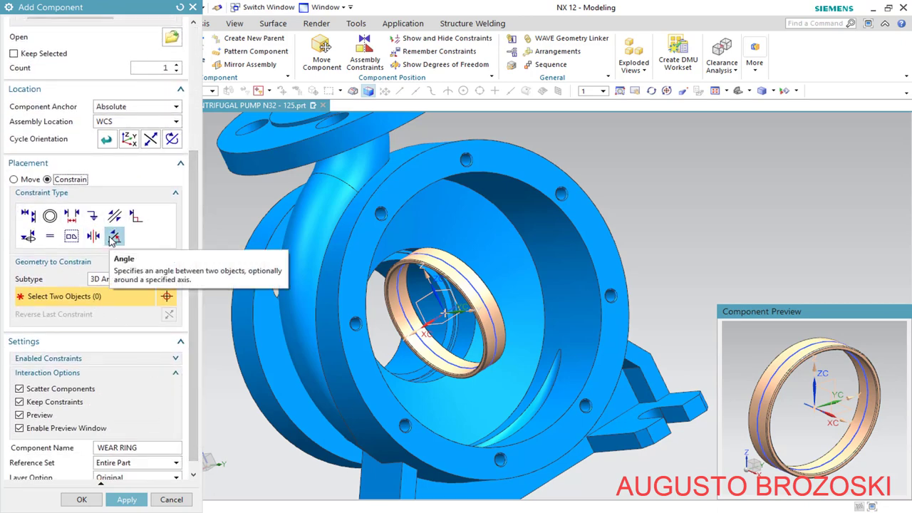
Choose the Touch Align constraint type with Touch orientation
{"action": "left_click", "coordinate": [29, 217]}
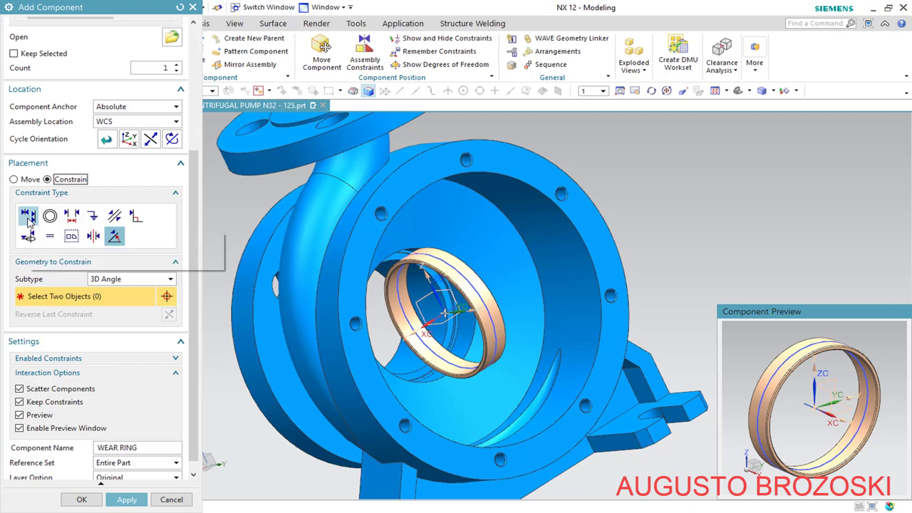
{"action": "left_click", "coordinate": [171, 282]}
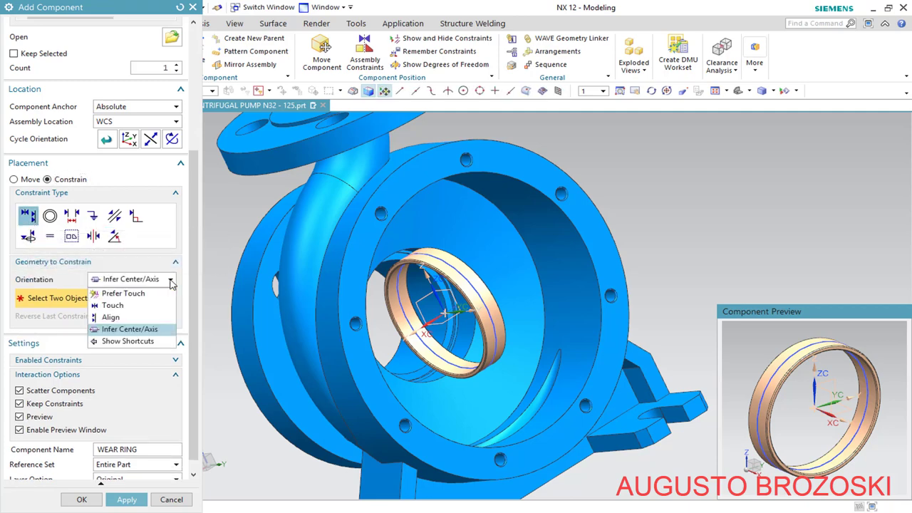
{"action": "left_click", "coordinate": [142, 303]}
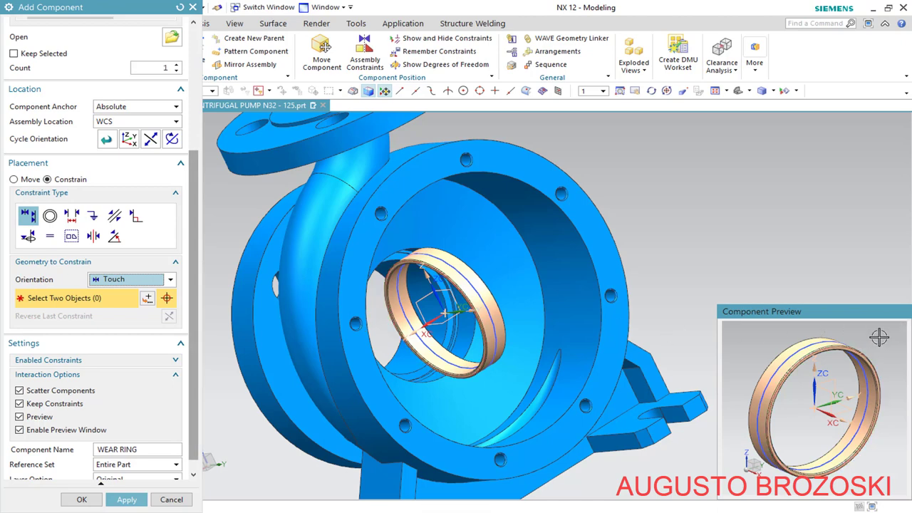
{"action": "scroll", "coordinate": [880, 337], "scroll_direction": "up", "scroll_amount": 5}
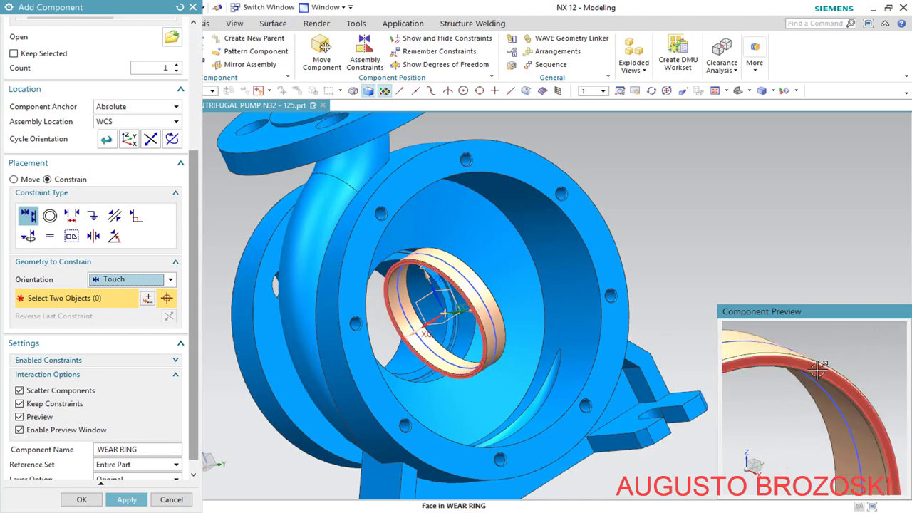
{"action": "scroll", "coordinate": [412, 271], "scroll_direction": "up", "scroll_amount": 3}
{"action": "scroll", "coordinate": [411, 271], "scroll_direction": "up", "scroll_amount": 2}
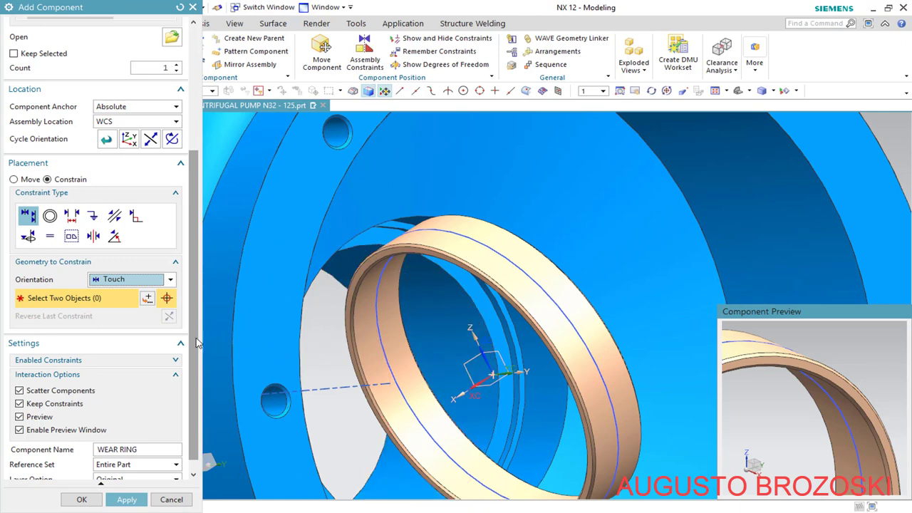
Turn off the wear ring preview in the main view, keeping the preview window enabled
{"action": "left_click", "coordinate": [19, 417]}
{"action": "scroll", "coordinate": [481, 260], "scroll_direction": "down", "scroll_amount": 4}
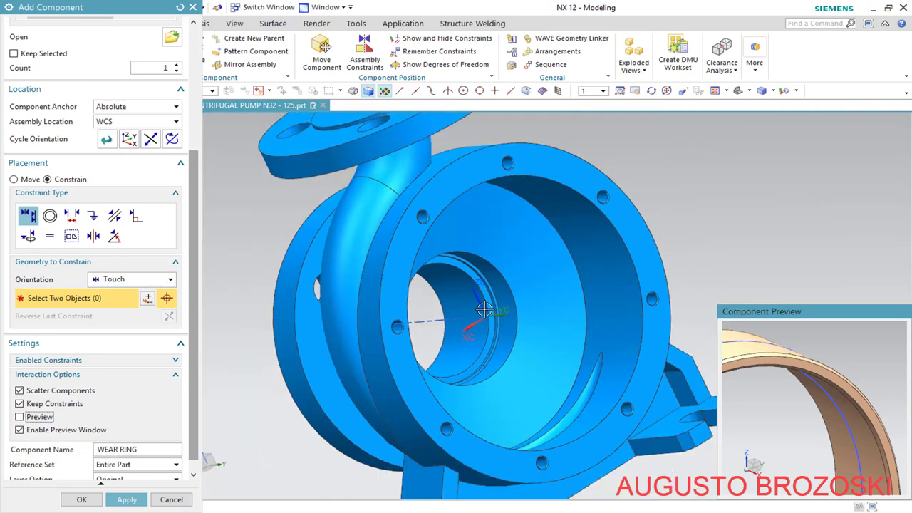
{"action": "scroll", "coordinate": [467, 242], "scroll_direction": "up", "scroll_amount": 4}
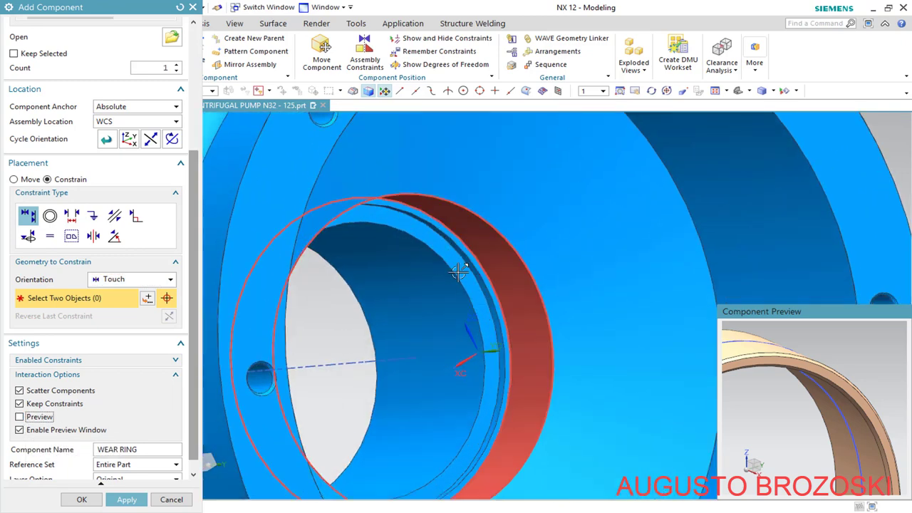
{"action": "left_click", "coordinate": [26, 419]}
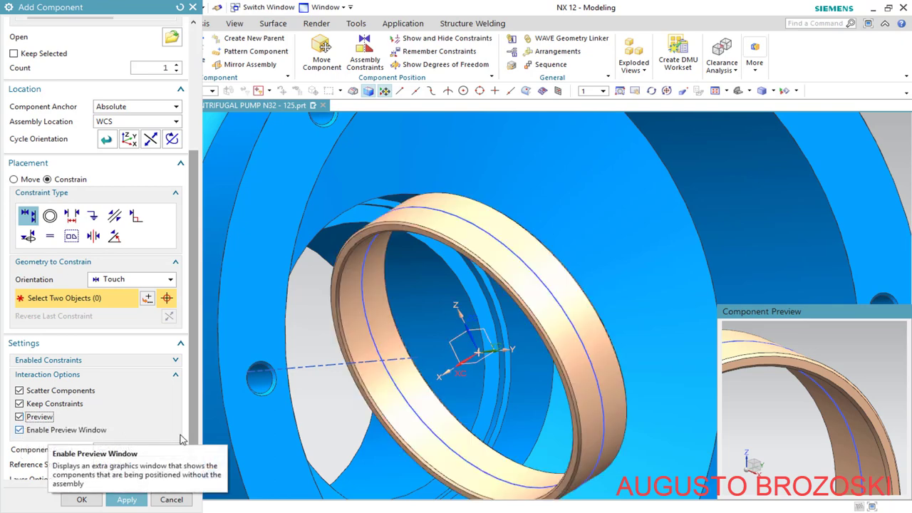
{"action": "left_click", "coordinate": [19, 431]}
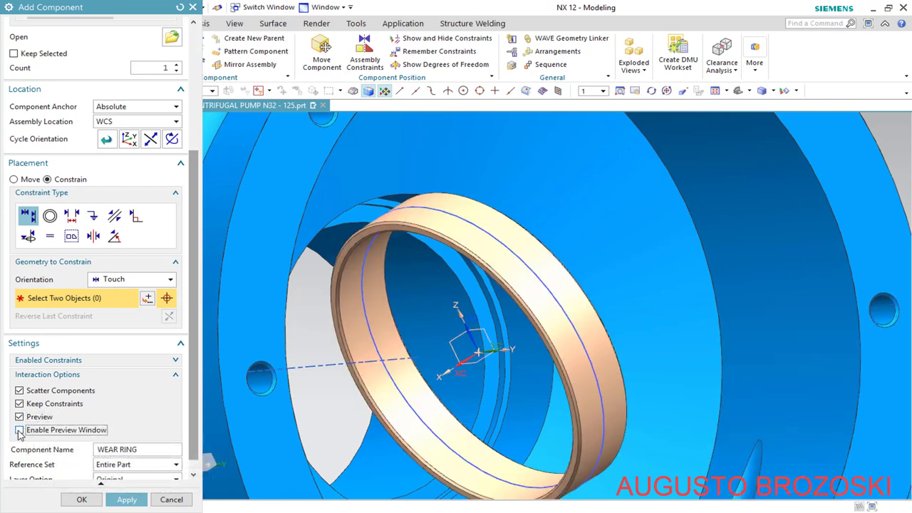
{"action": "left_click", "coordinate": [20, 430]}
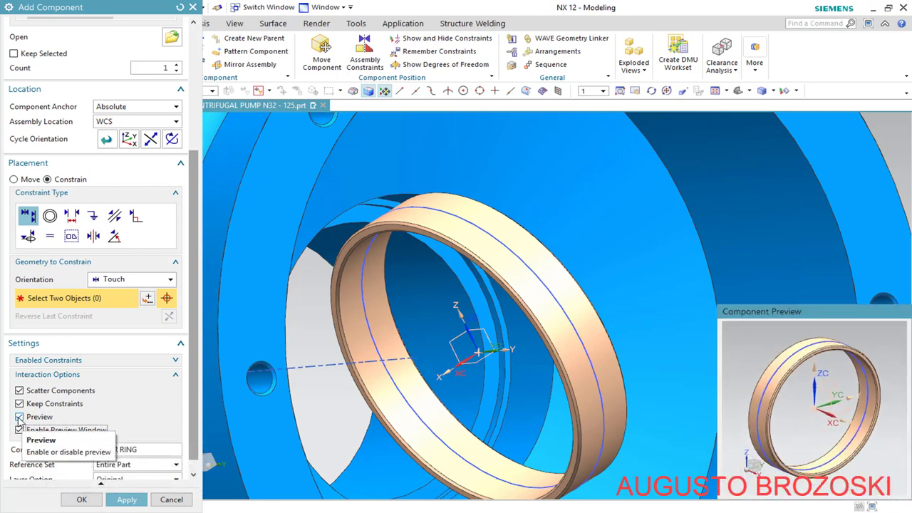
{"action": "left_click", "coordinate": [19, 417]}
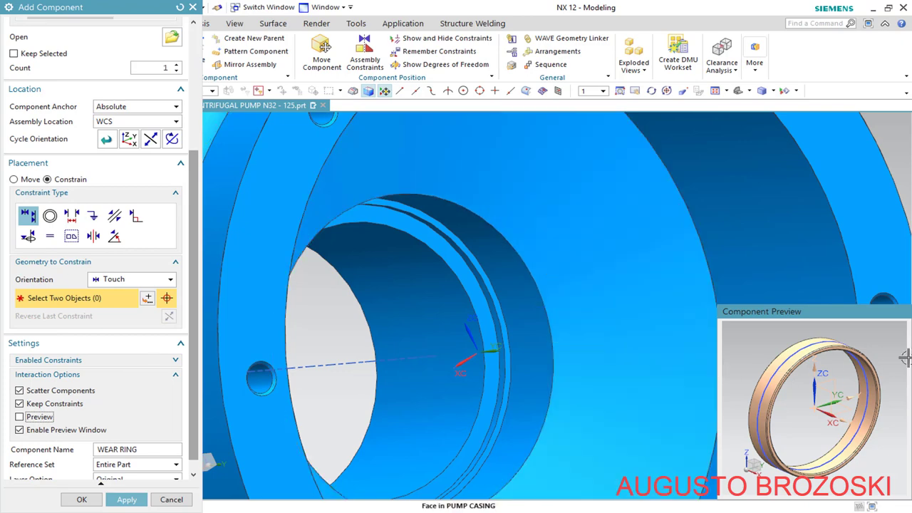
Make a wear ring face touch the casing groove face
{"action": "scroll", "coordinate": [844, 349], "scroll_direction": "up", "scroll_amount": 3}
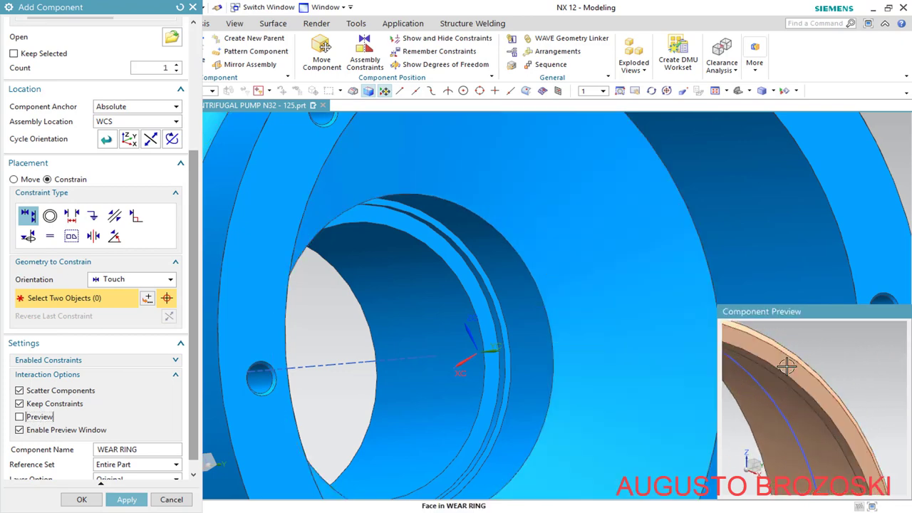
{"action": "left_click", "coordinate": [733, 367]}
{"action": "scroll", "coordinate": [471, 247], "scroll_direction": "up", "scroll_amount": 6}
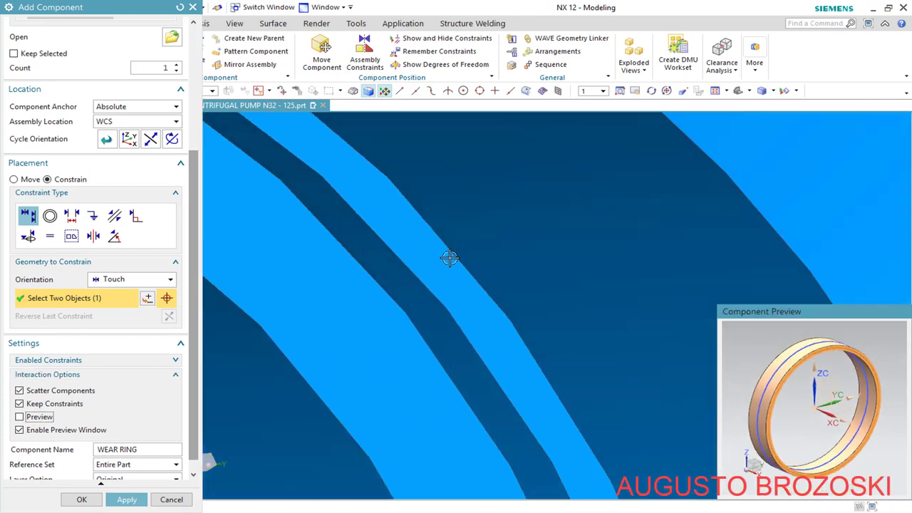
{"action": "left_click", "coordinate": [423, 255]}
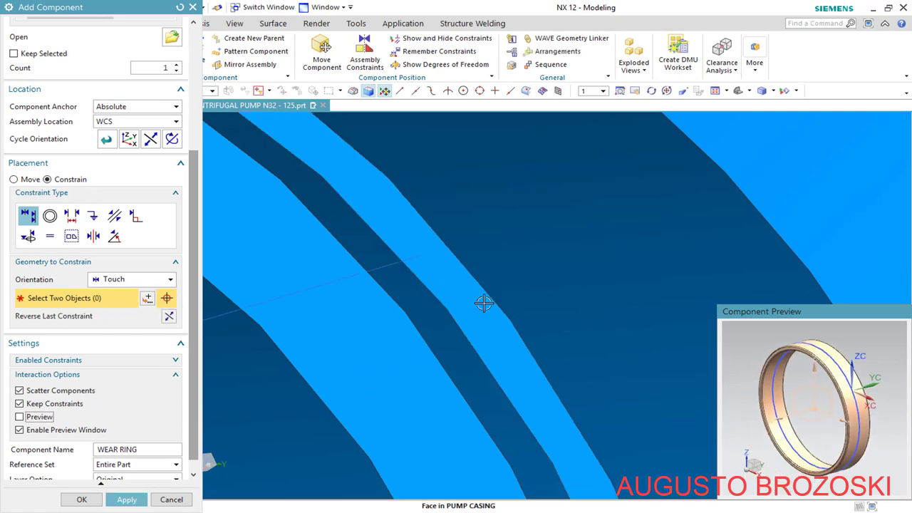
Align the wear ring's centerline with the pump casing centerline
{"action": "scroll", "coordinate": [484, 304], "scroll_direction": "down", "scroll_amount": 8}
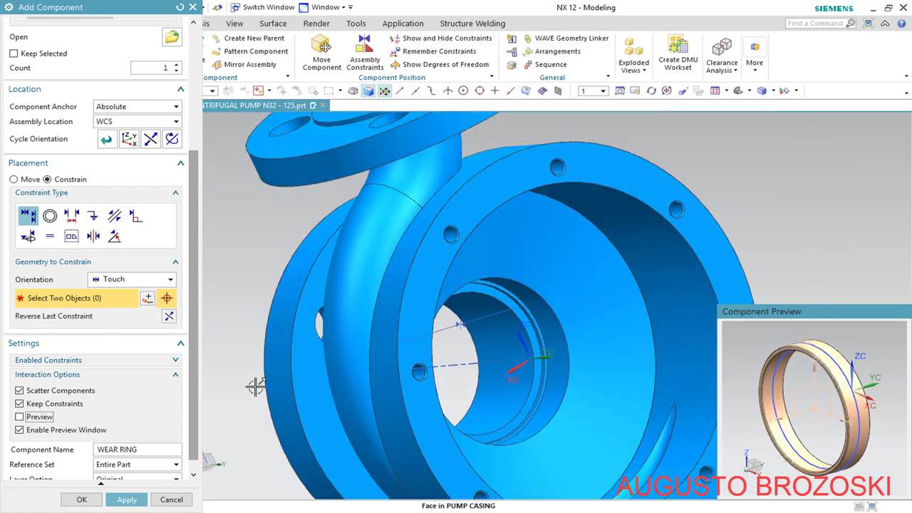
{"action": "left_click", "coordinate": [19, 417]}
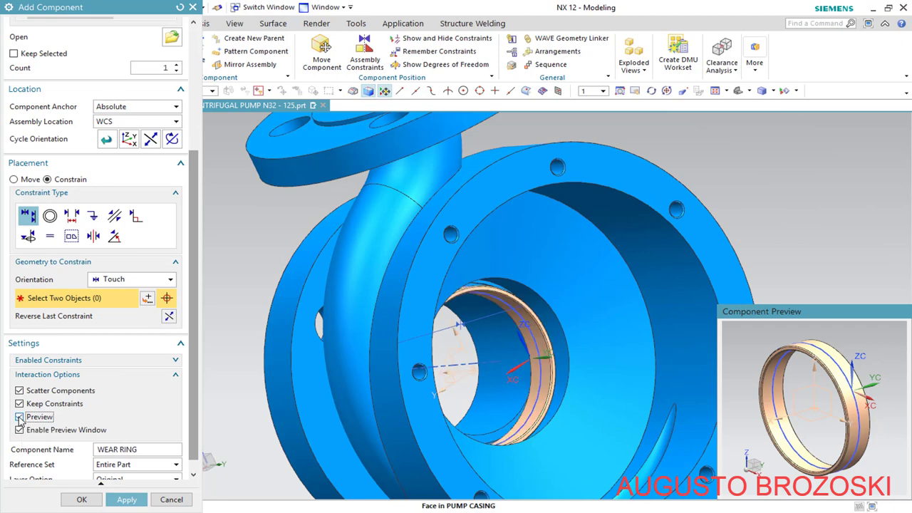
{"action": "scroll", "coordinate": [528, 322], "scroll_direction": "down", "scroll_amount": 4}
{"action": "scroll", "coordinate": [526, 323], "scroll_direction": "up", "scroll_amount": 6}
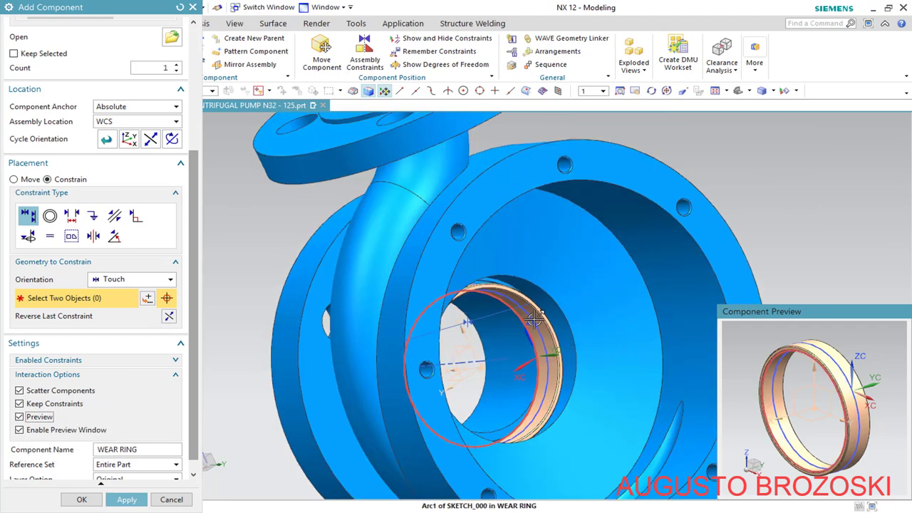
{"action": "scroll", "coordinate": [524, 326], "scroll_direction": "up", "scroll_amount": 2}
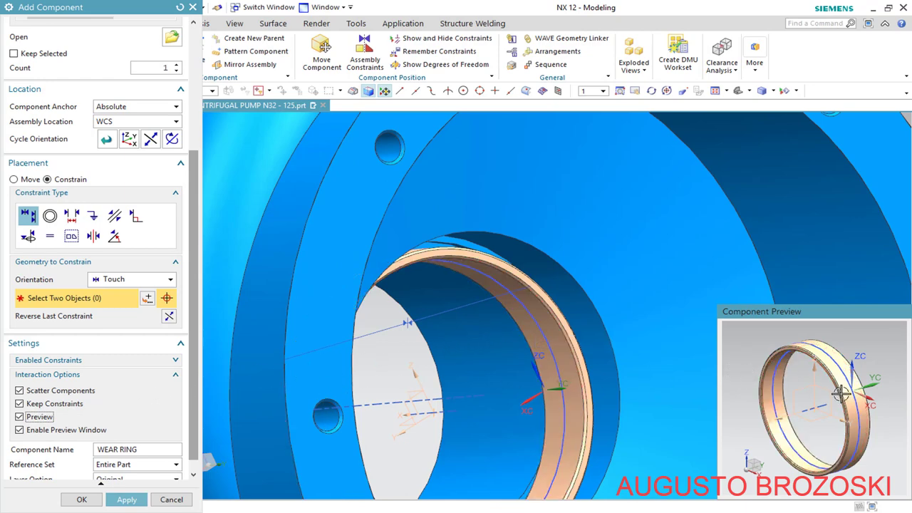
{"action": "scroll", "coordinate": [814, 403], "scroll_direction": "up", "scroll_amount": 2}
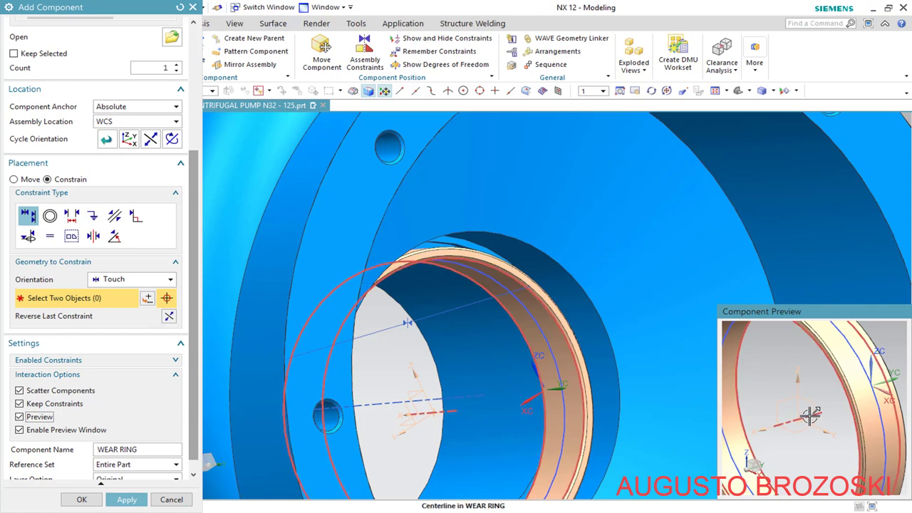
{"action": "left_click", "coordinate": [812, 415]}
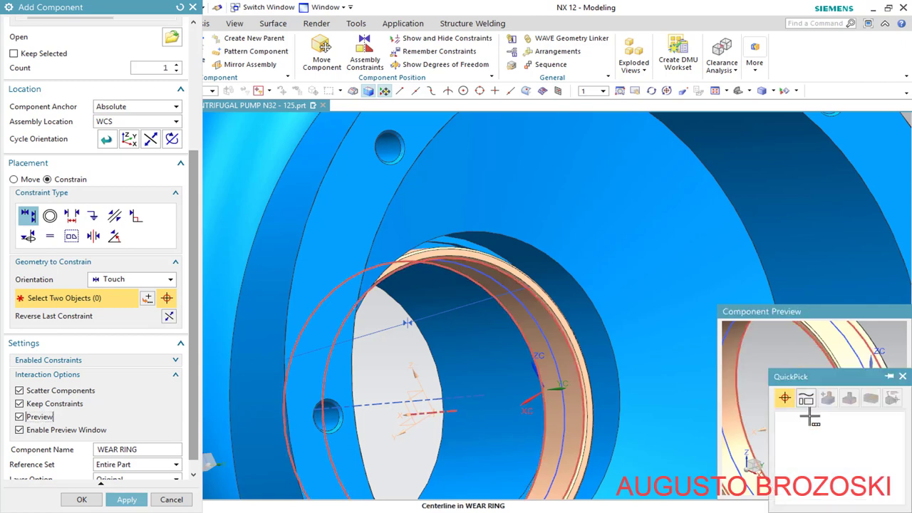
{"action": "left_click", "coordinate": [838, 419]}
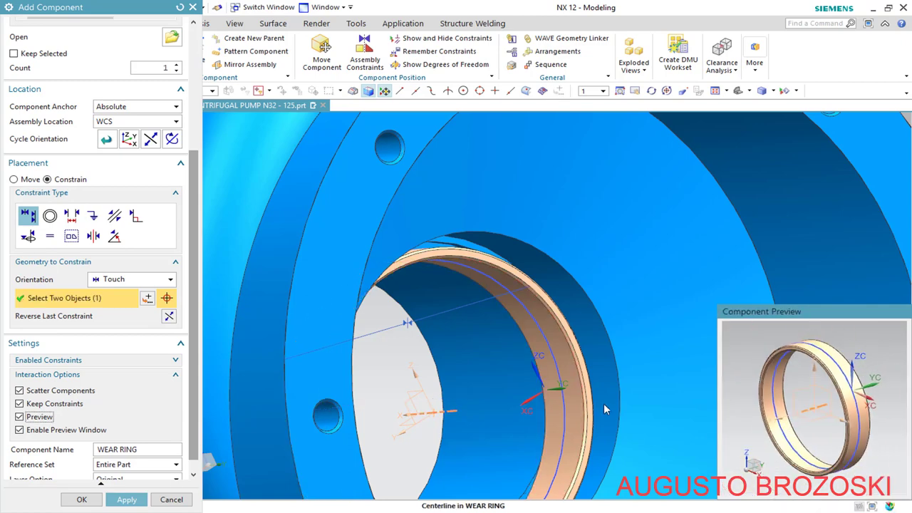
{"action": "left_click", "coordinate": [19, 417]}
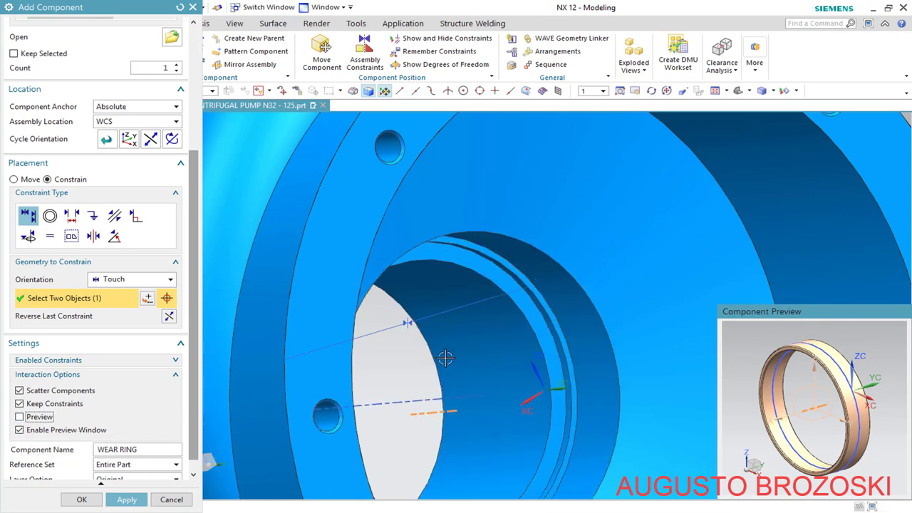
{"action": "left_click", "coordinate": [388, 403]}
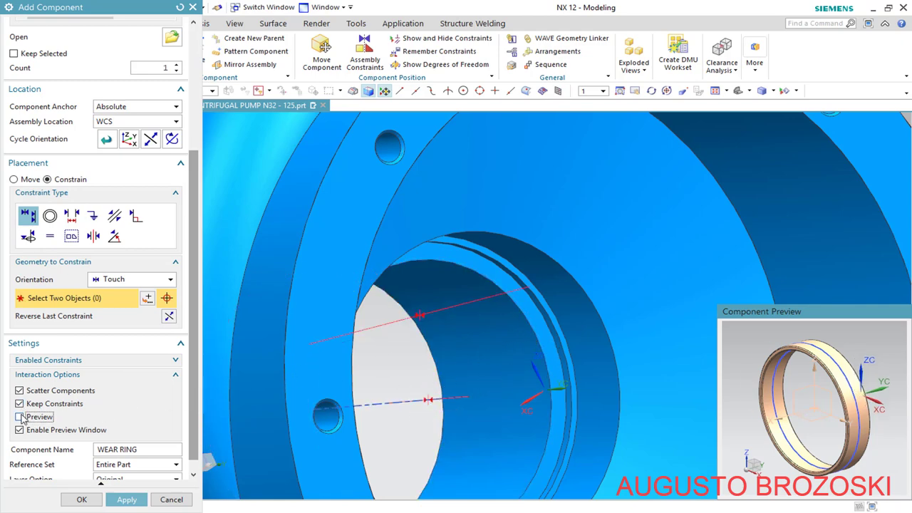
{"action": "left_click", "coordinate": [19, 417]}
Apply the wear ring placement and close the Add Component dialog
{"action": "scroll", "coordinate": [523, 346], "scroll_direction": "down", "scroll_amount": 5}
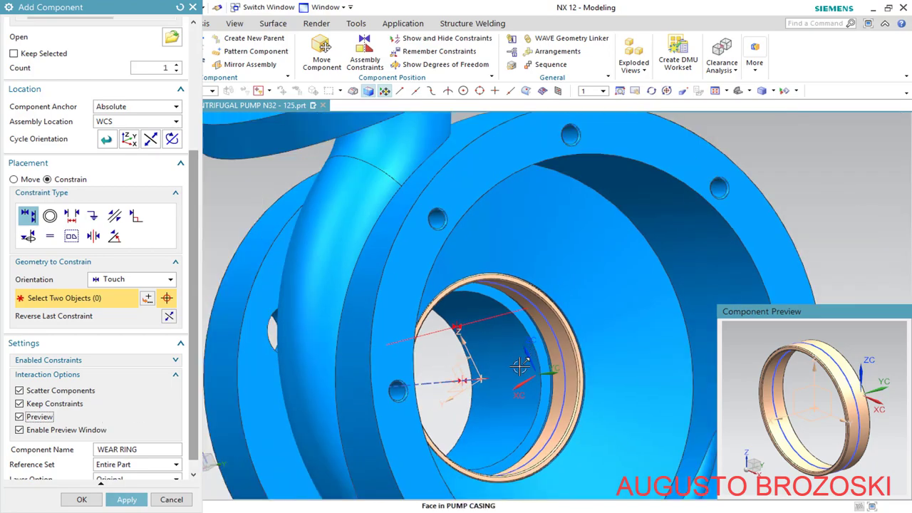
{"action": "middle_click_drag", "start_coordinate": [523, 347], "coordinate": [515, 321]}
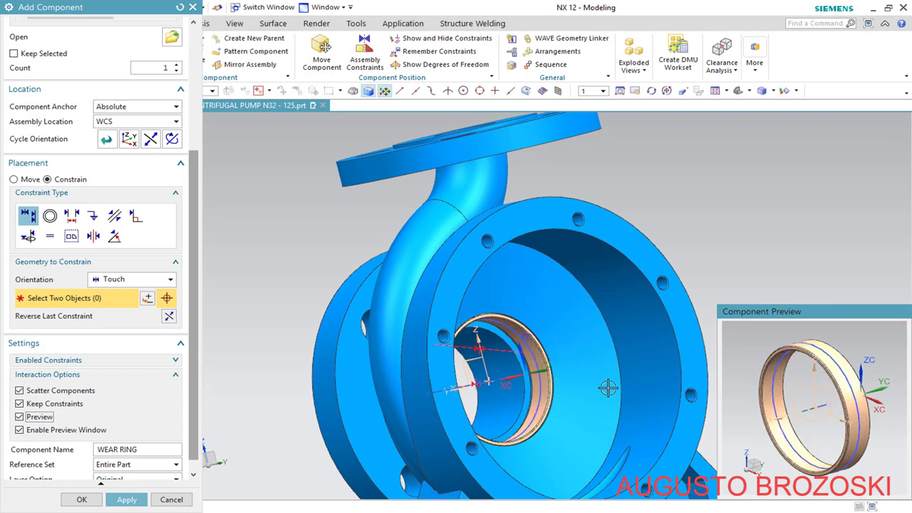
{"action": "scroll", "coordinate": [613, 391], "scroll_direction": "up", "scroll_amount": 2}
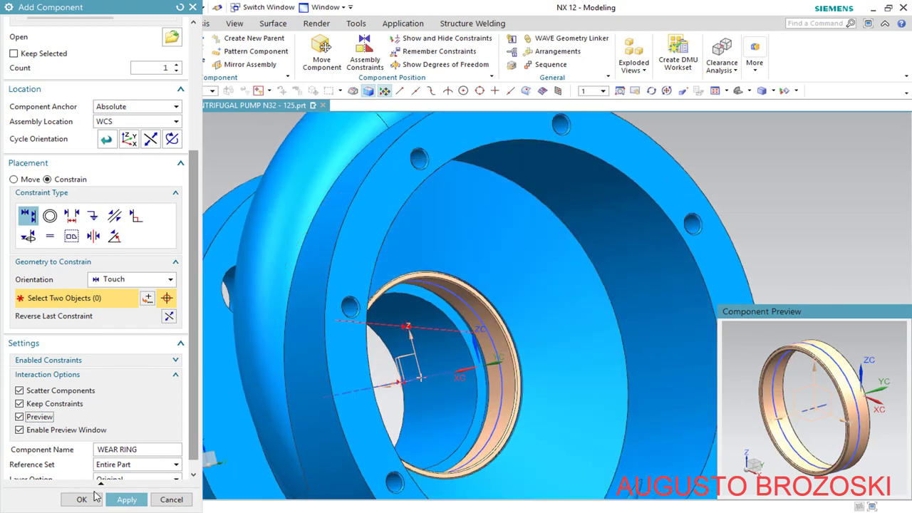
{"action": "left_click", "coordinate": [122, 499]}
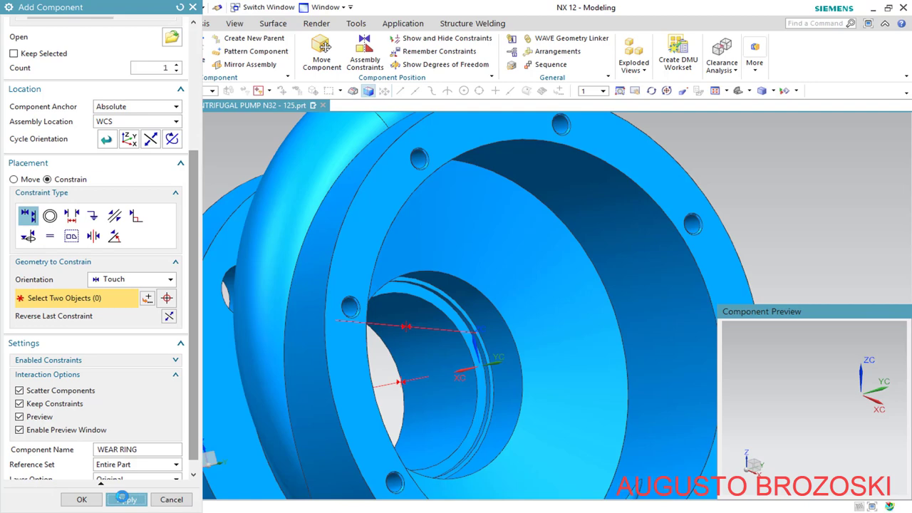
{"action": "left_click", "coordinate": [122, 499]}
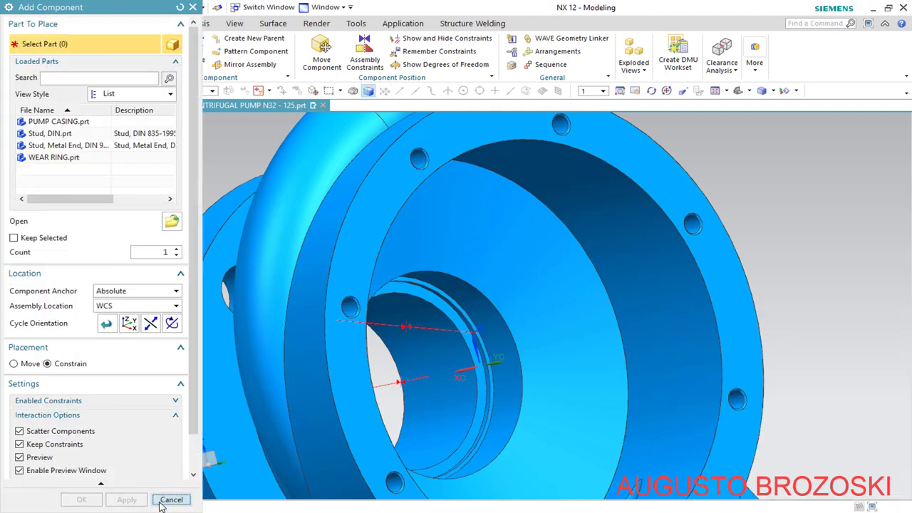
{"action": "left_click", "coordinate": [162, 500]}
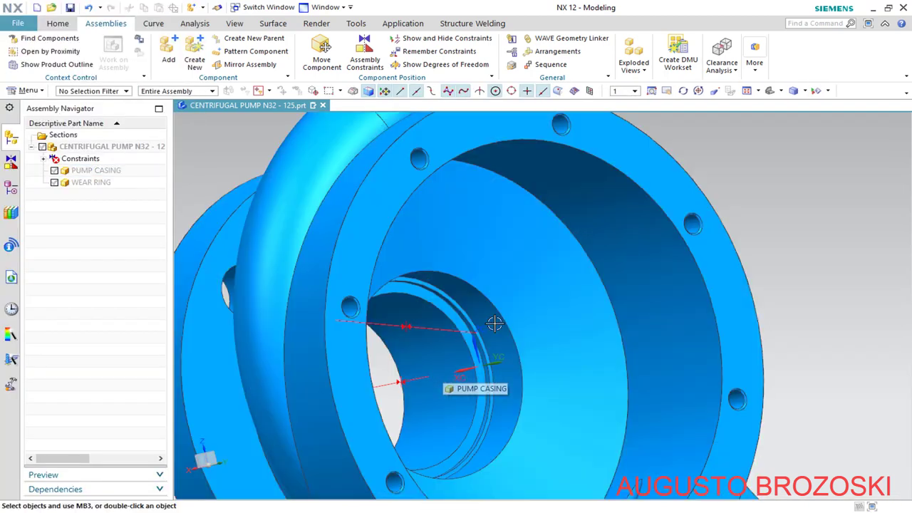
Make WEAR RING visible and hide the assembly constraint symbols via Show and Hide
{"action": "scroll", "coordinate": [494, 324], "scroll_direction": "down", "scroll_amount": 5}
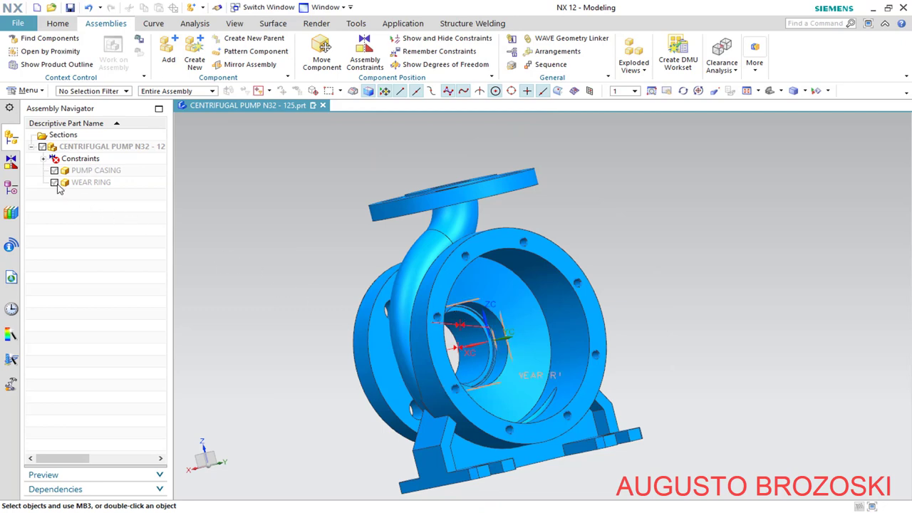
{"action": "left_click", "coordinate": [54, 182]}
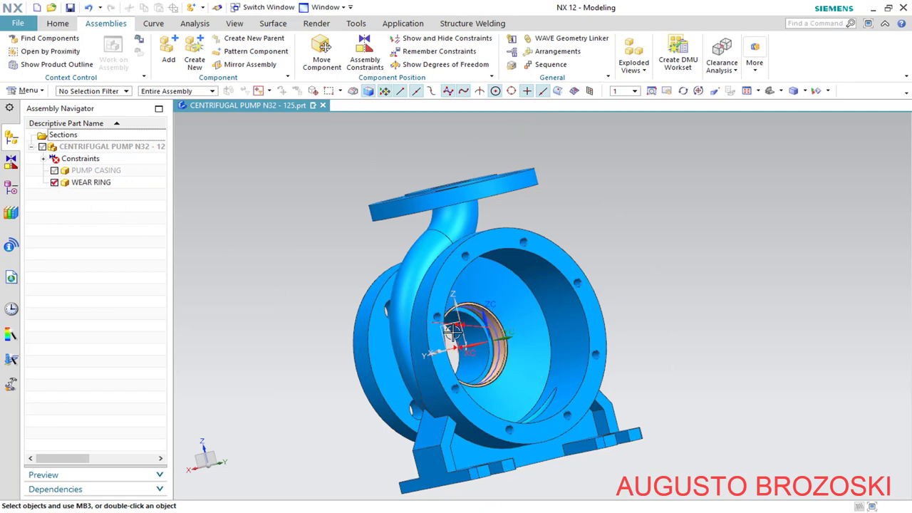
{"action": "scroll", "coordinate": [453, 329], "scroll_direction": "up", "scroll_amount": 5}
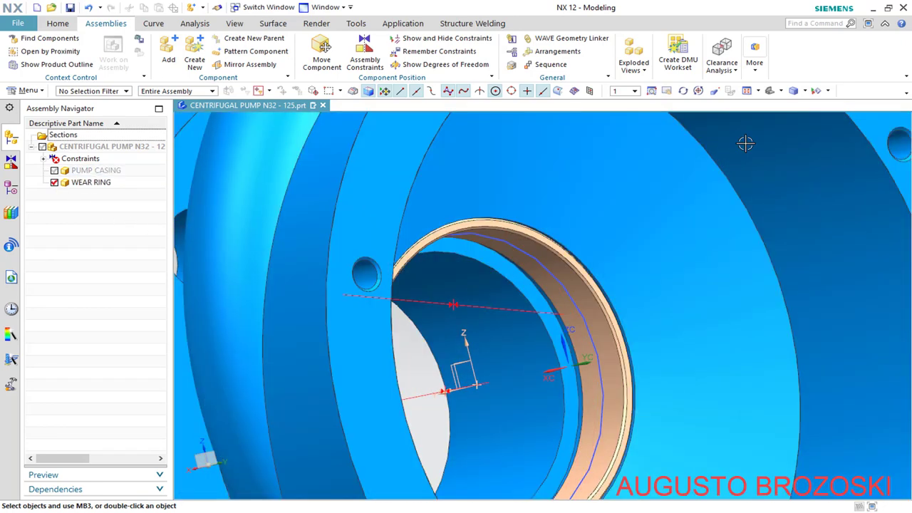
{"action": "left_click", "coordinate": [816, 91]}
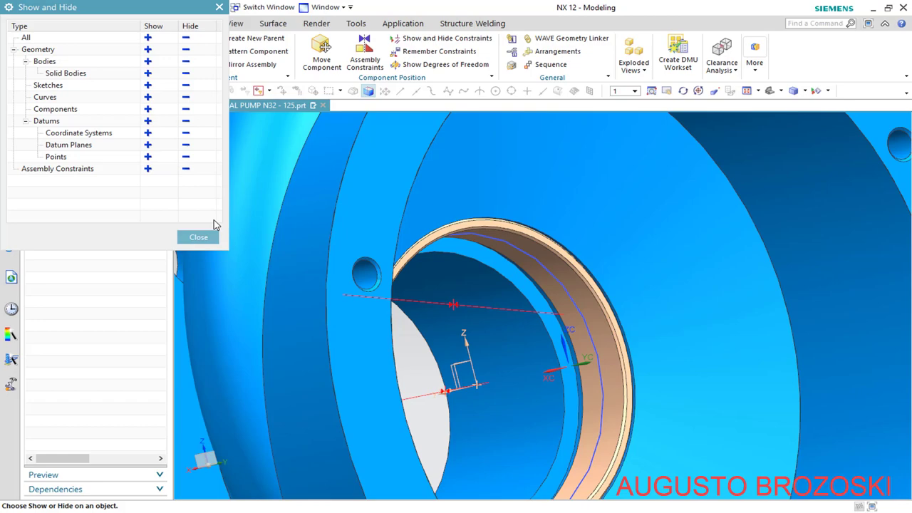
{"action": "left_click", "coordinate": [187, 168]}
{"action": "left_click", "coordinate": [200, 237]}
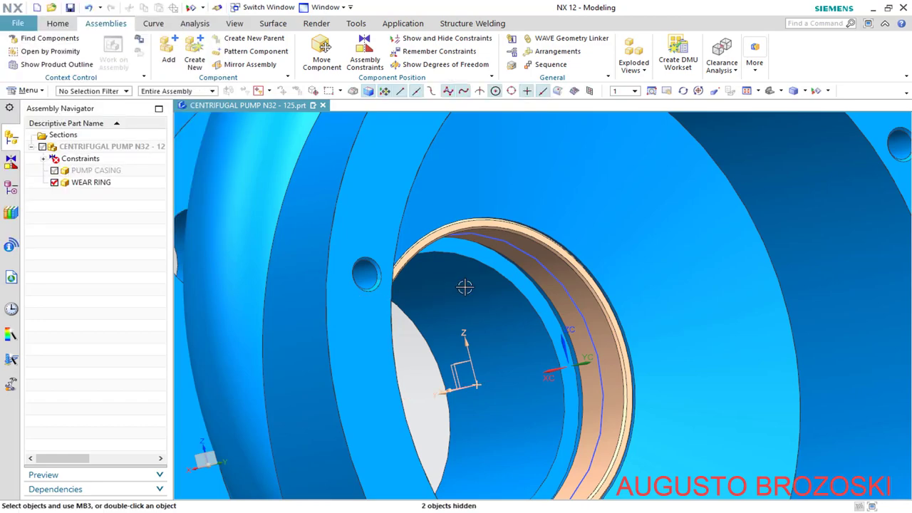
Return to the trimetric view and save the pump assembly
{"action": "scroll", "coordinate": [465, 287], "scroll_direction": "down", "scroll_amount": 5}
{"action": "middle_click_drag", "start_coordinate": [499, 317], "coordinate": [508, 337]}
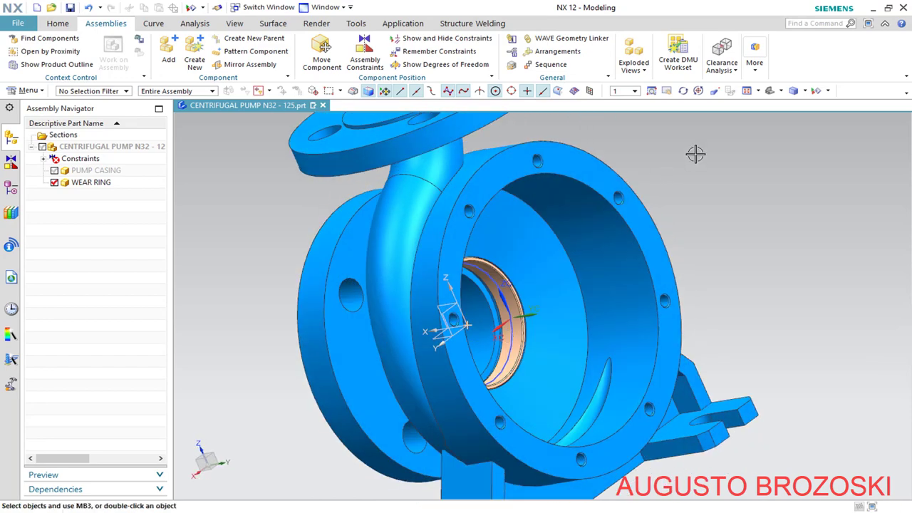
{"action": "left_click", "coordinate": [771, 91]}
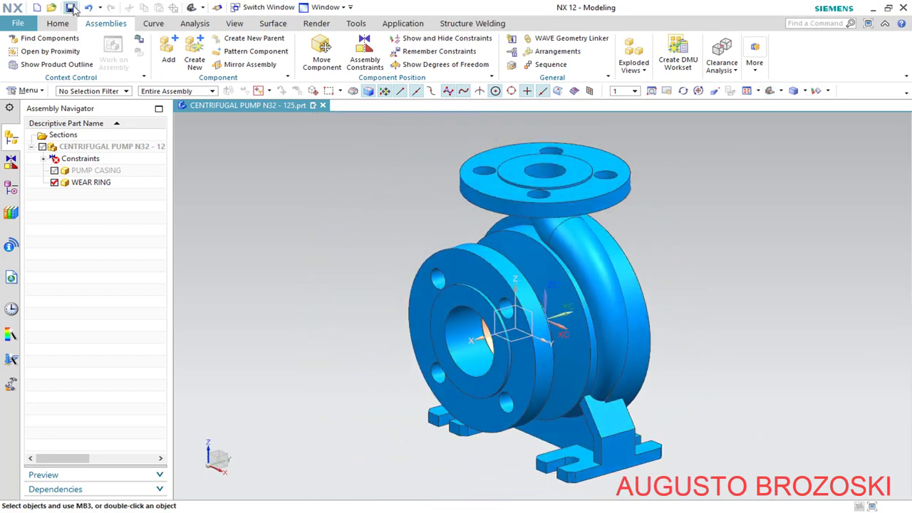
{"action": "left_click", "coordinate": [70, 7]}
{"action": "middle_click_drag", "start_coordinate": [463, 300], "coordinate": [393, 307]}
{"action": "scroll", "coordinate": [545, 280], "scroll_direction": "up", "scroll_amount": 5}
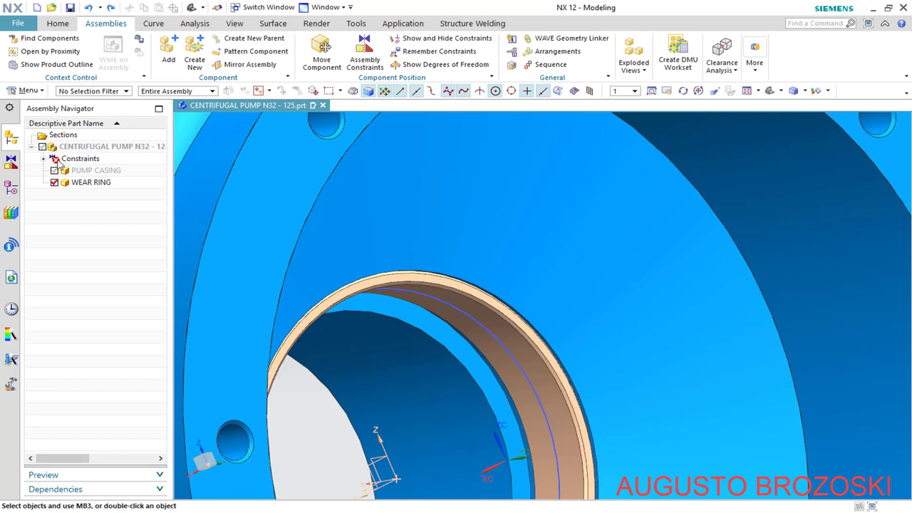
Reverse the wear ring's second Touch constraint so it becomes Align
{"action": "left_click", "coordinate": [44, 159]}
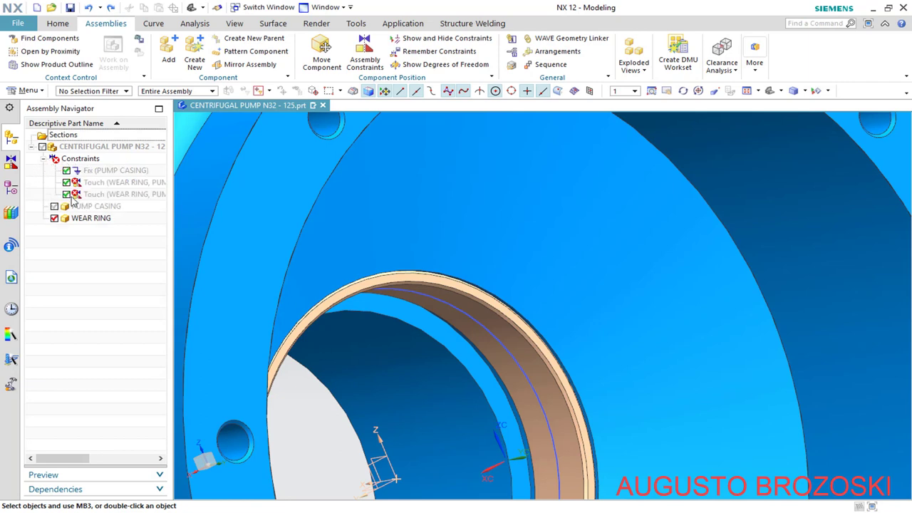
{"action": "left_click", "coordinate": [110, 199]}
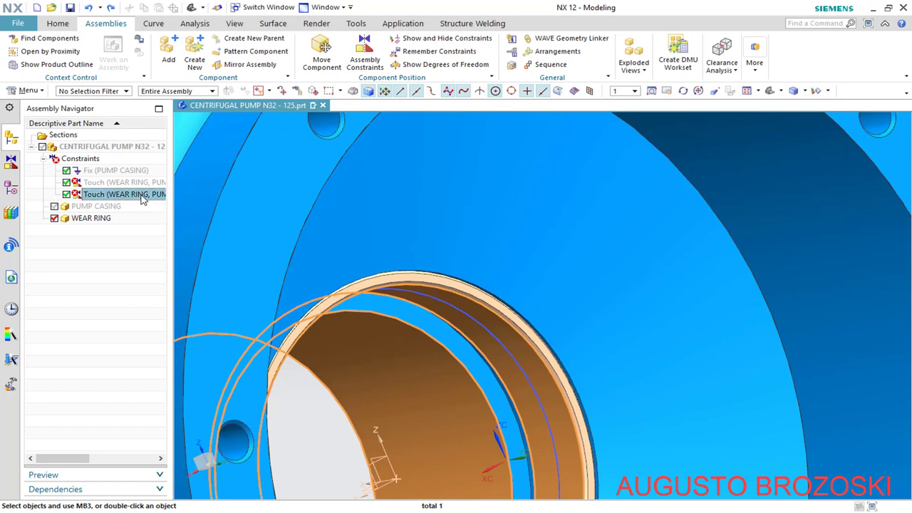
{"action": "right_click", "coordinate": [142, 197]}
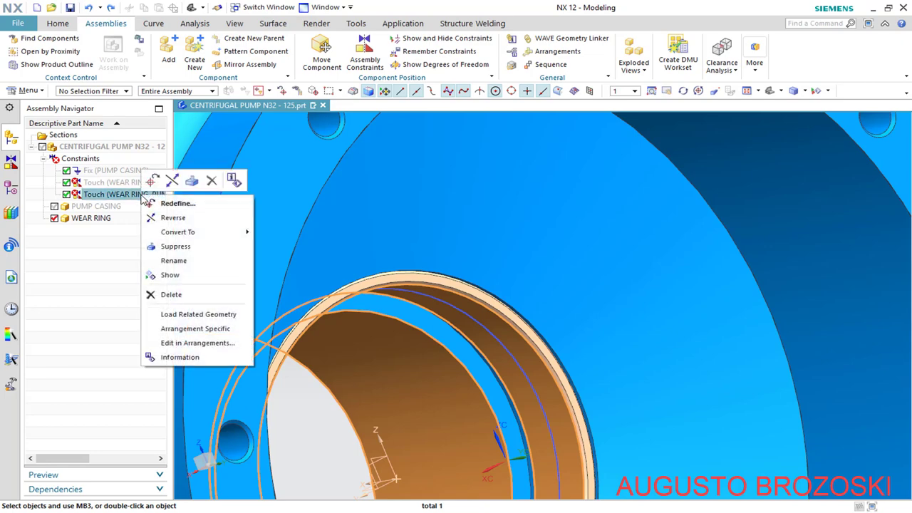
{"action": "left_click", "coordinate": [171, 218]}
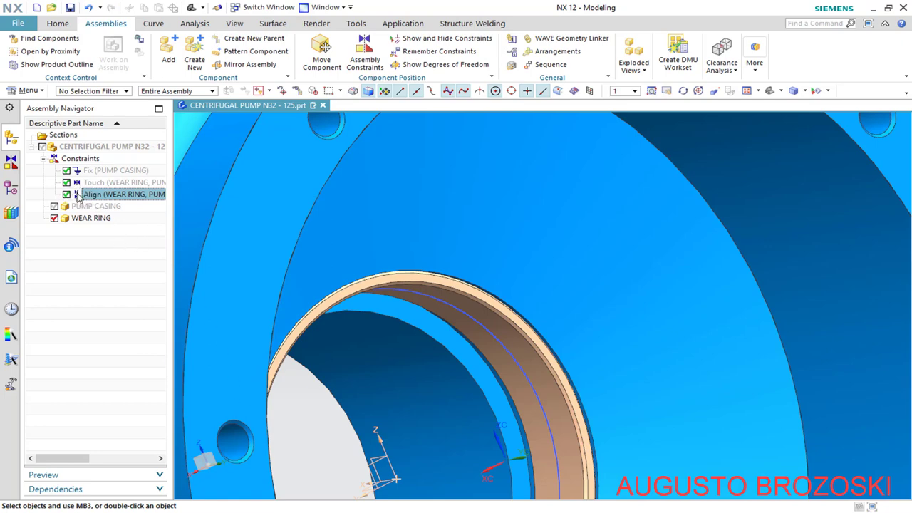
Fit the view, save the assembly, and switch to 02 - CENTRIFUGAL PUMP.pdf
{"action": "key", "text": "ctrl+f"}
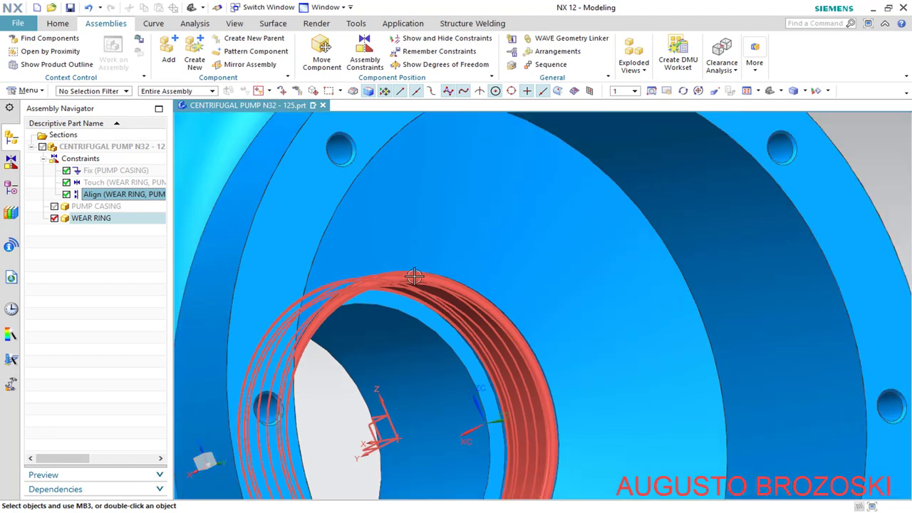
{"action": "left_click", "coordinate": [71, 8]}
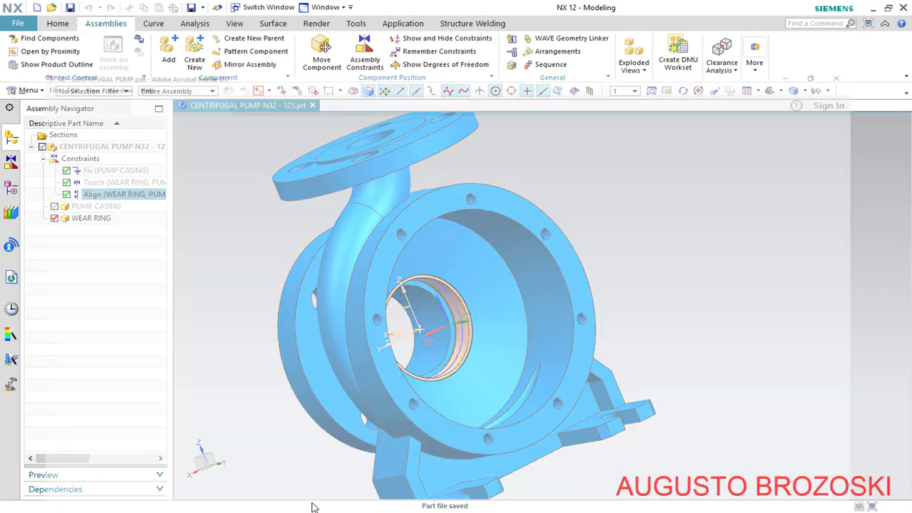
{"action": "left_click", "coordinate": [311, 507]}
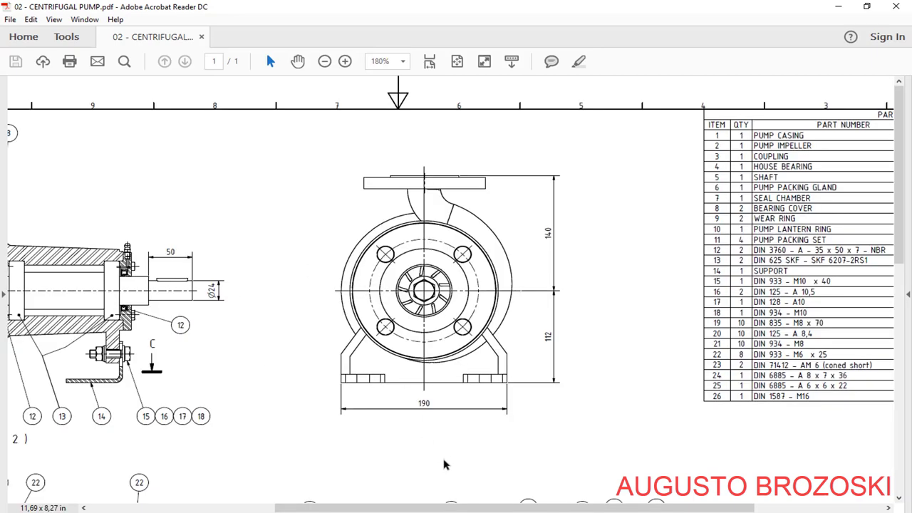
Look over Section A-A and the parts list, then minimise Acrobat Reader
{"action": "scroll", "coordinate": [443, 465], "scroll_direction": "left", "scroll_amount": 5}
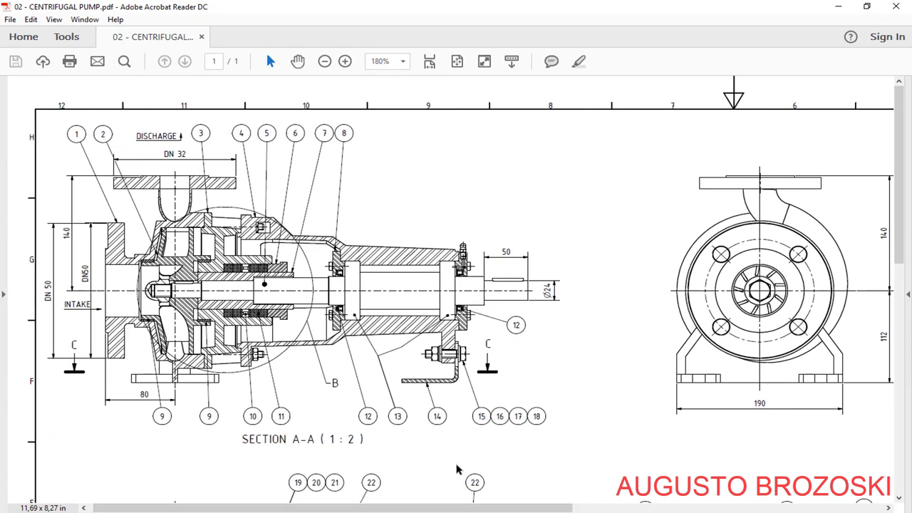
{"action": "scroll", "coordinate": [458, 469], "scroll_direction": "right", "scroll_amount": 5}
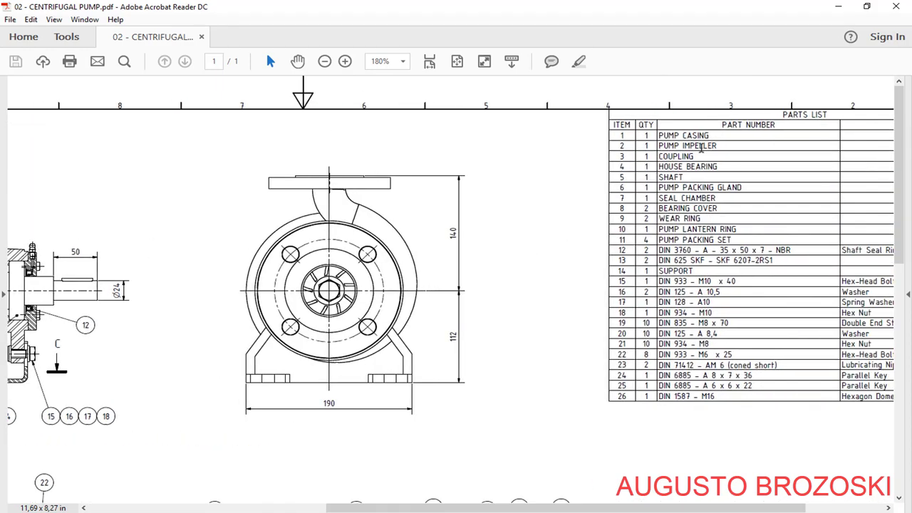
{"action": "left_click", "coordinate": [837, 7]}
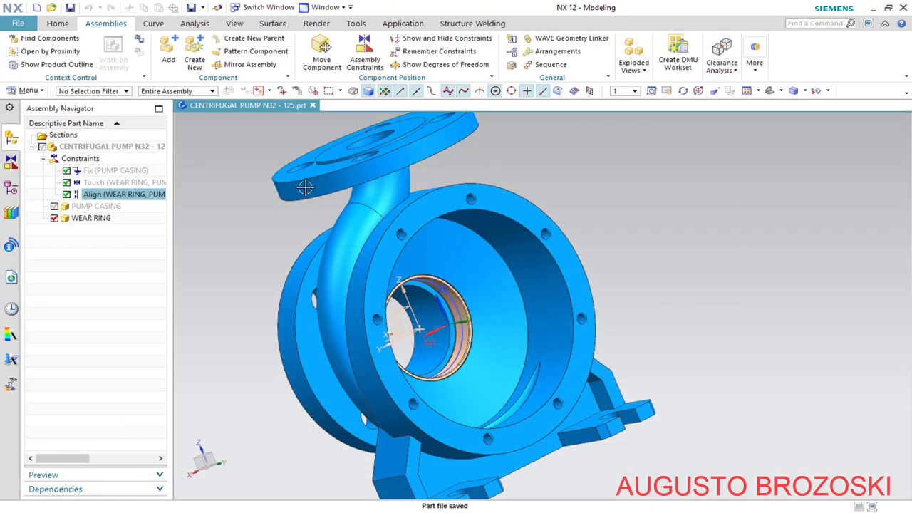
Load PUMP IMPELLER.prt as a new component and turn on its preview in the casing
{"action": "left_click", "coordinate": [168, 50]}
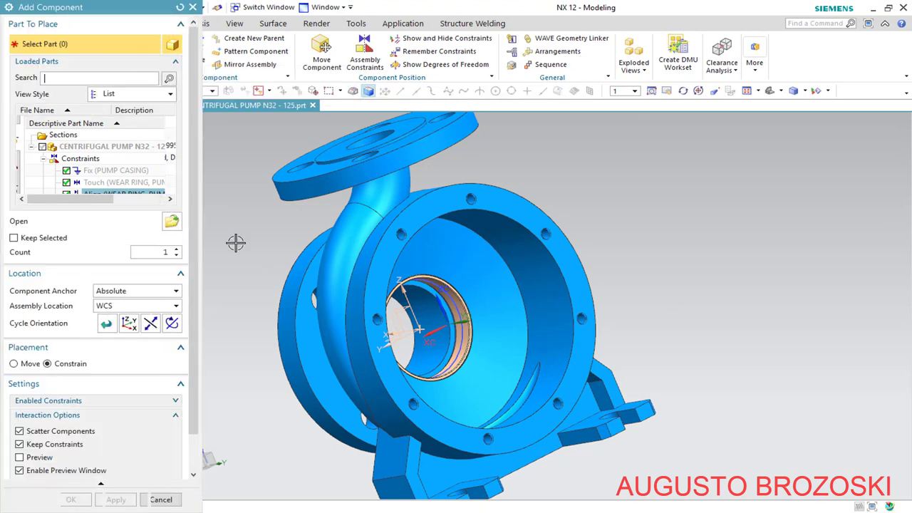
{"action": "left_click", "coordinate": [172, 221]}
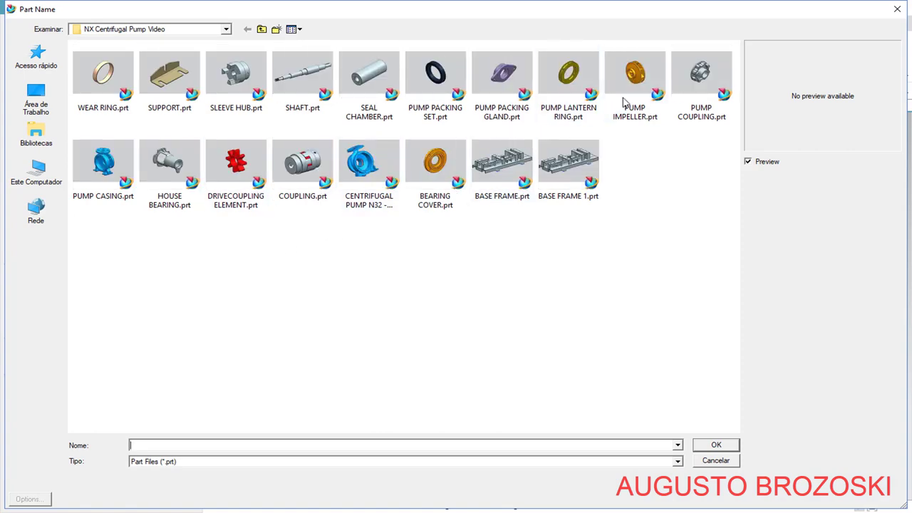
{"action": "left_click", "coordinate": [636, 82]}
{"action": "left_click", "coordinate": [716, 446]}
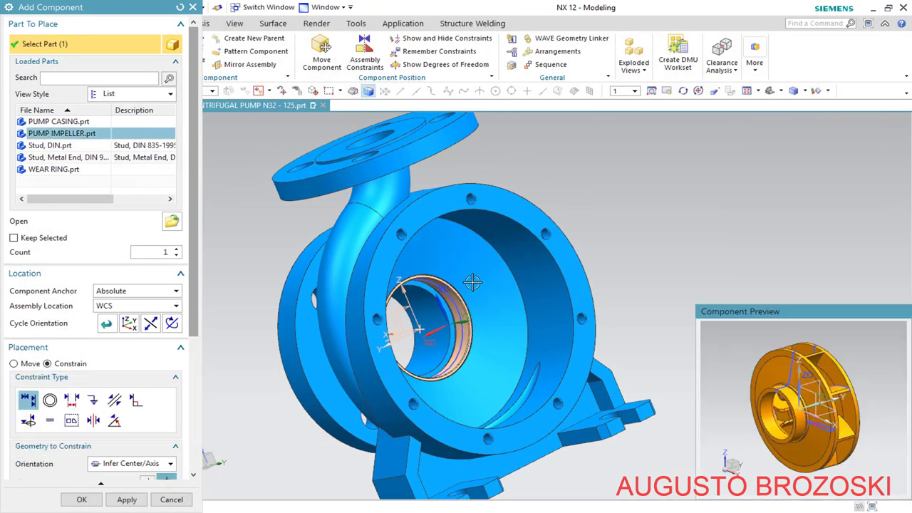
{"action": "left_click_drag", "start_coordinate": [198, 319], "coordinate": [192, 466]}
{"action": "left_click", "coordinate": [19, 403]}
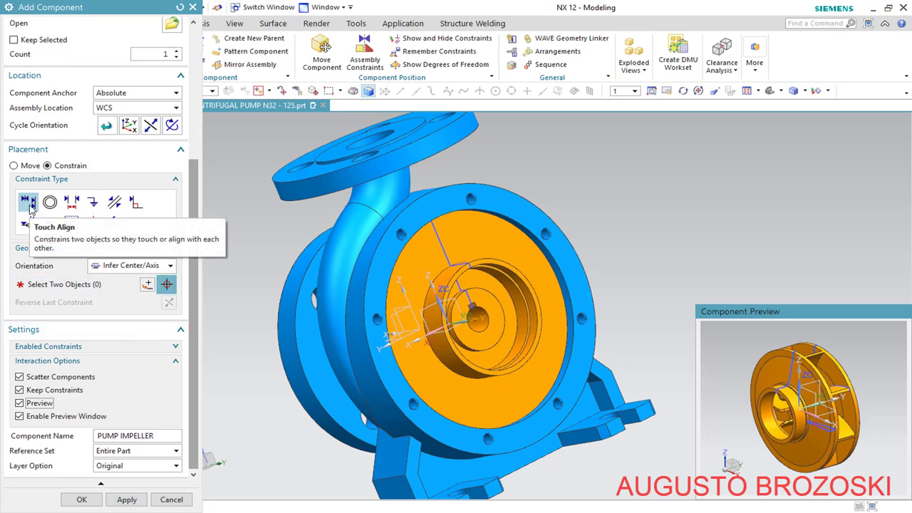
Set the impeller constraint orientation to Touch and hide its preview in the main view
{"action": "left_click", "coordinate": [171, 267]}
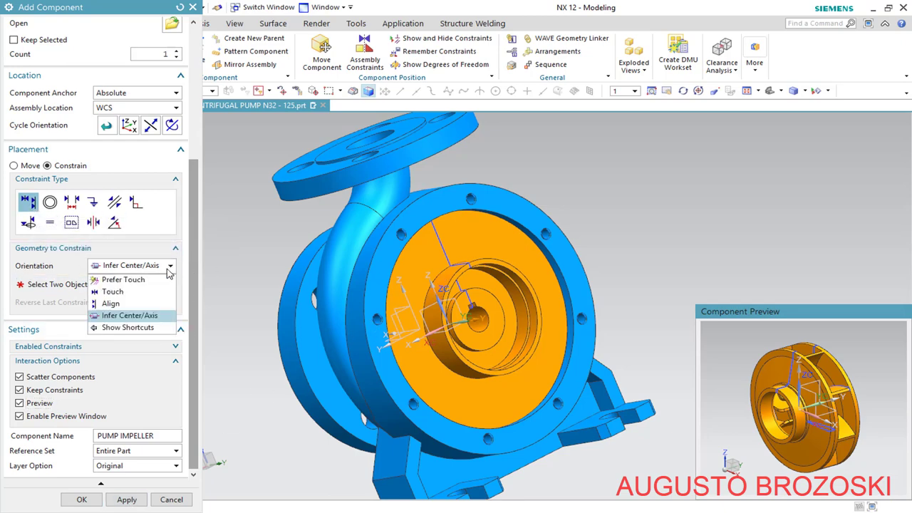
{"action": "left_click", "coordinate": [130, 293]}
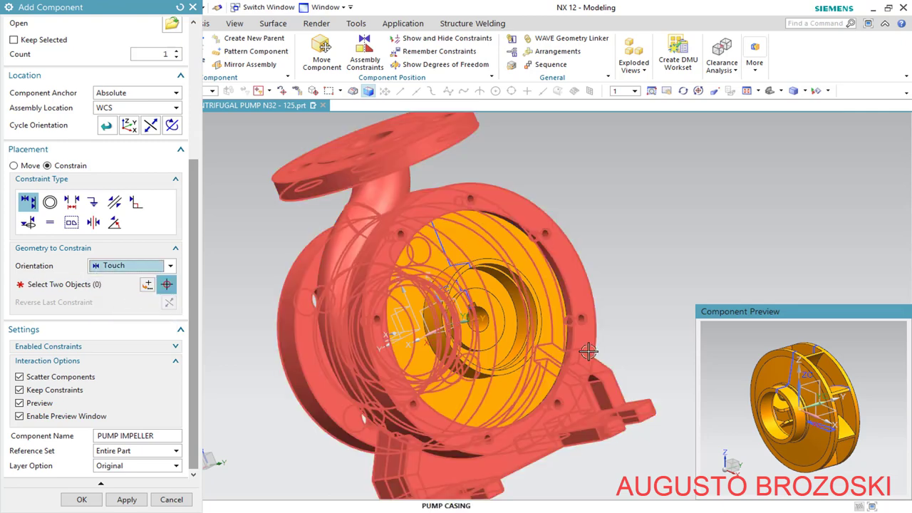
{"action": "left_click", "coordinate": [19, 403]}
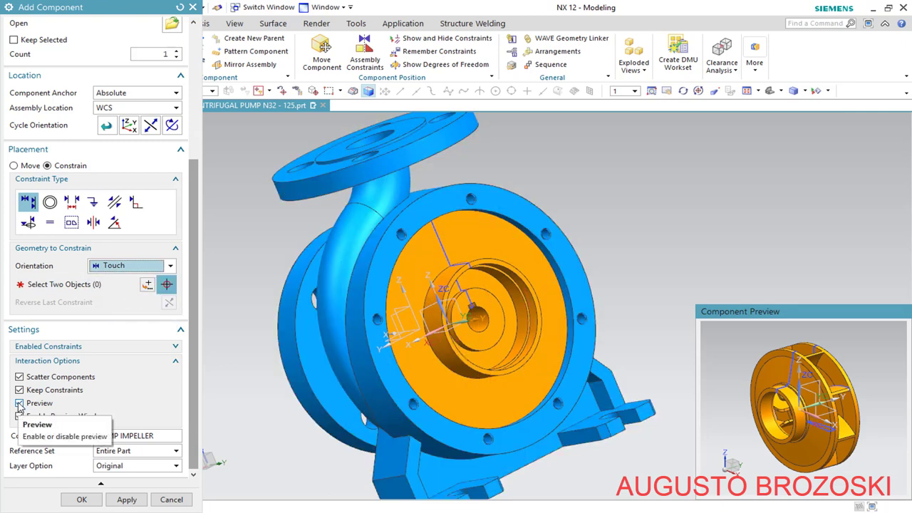
{"action": "scroll", "coordinate": [828, 377], "scroll_direction": "up", "scroll_amount": 10}
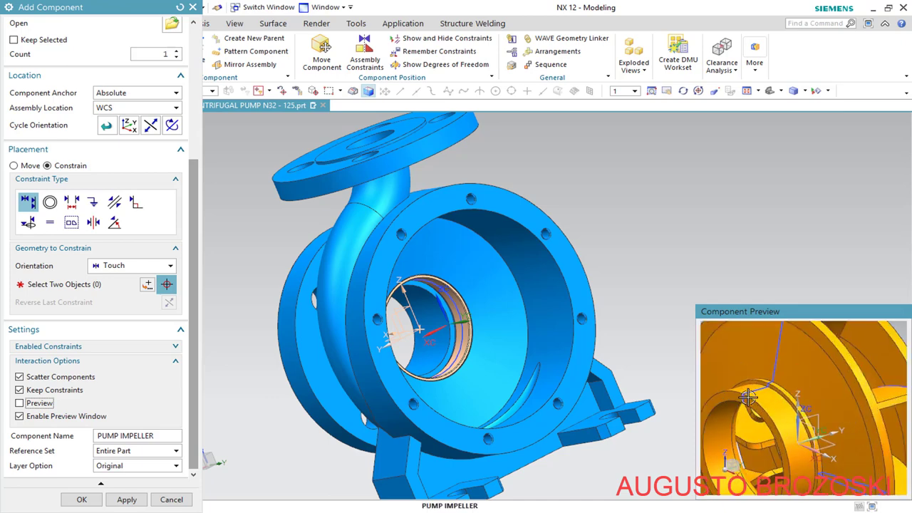
{"action": "scroll", "coordinate": [772, 357], "scroll_direction": "up", "scroll_amount": 3}
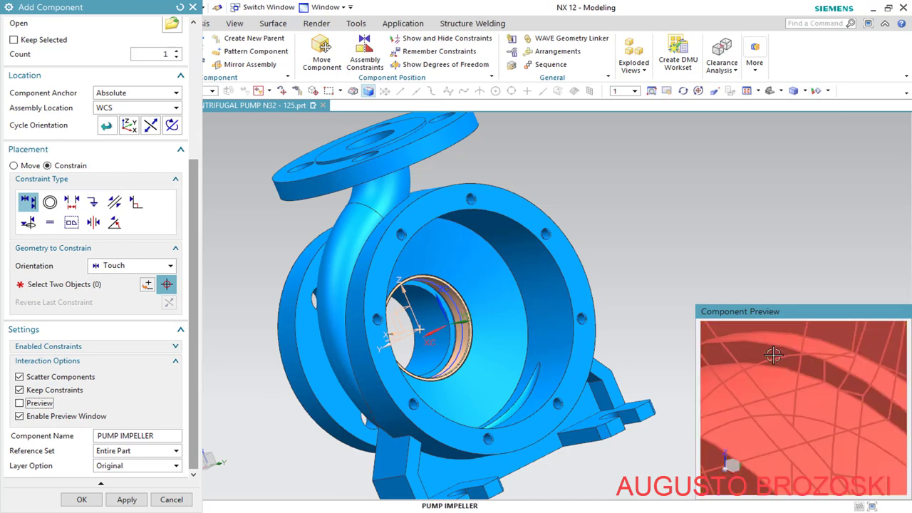
{"action": "left_click", "coordinate": [13, 165]}
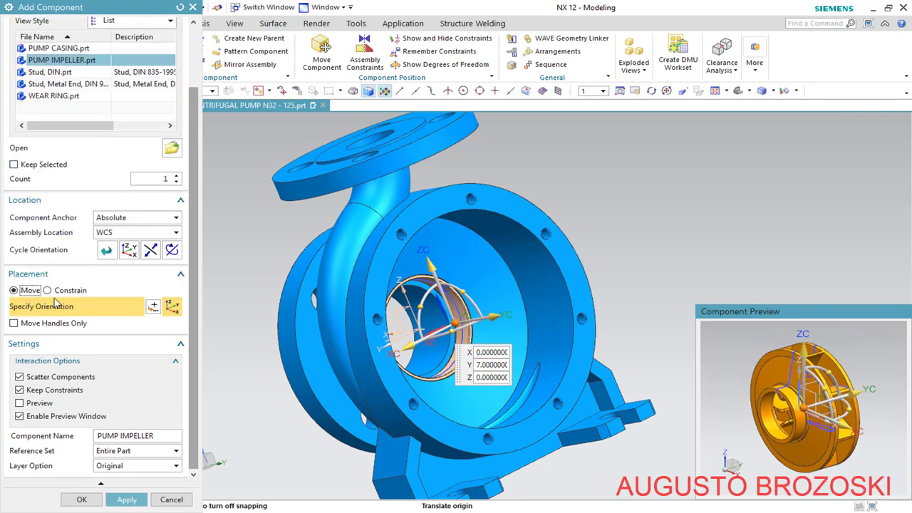
{"action": "left_click", "coordinate": [48, 290]}
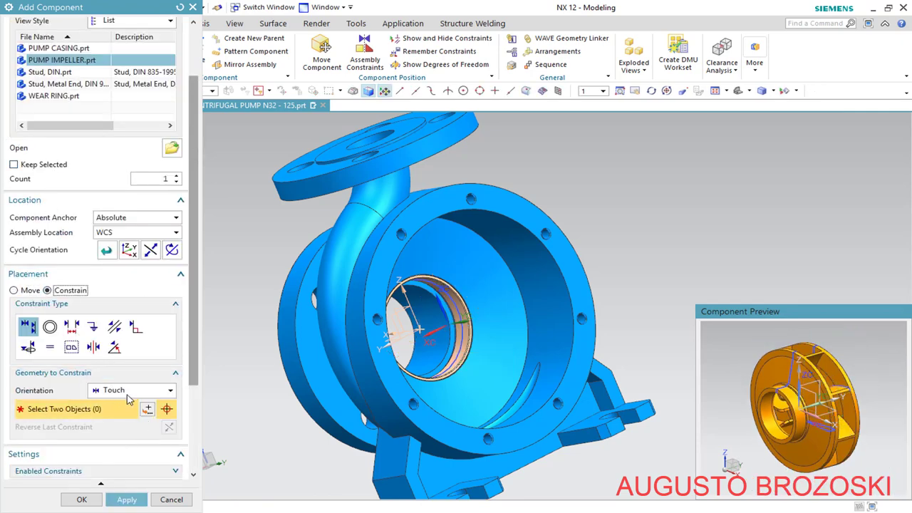
{"action": "scroll", "coordinate": [765, 374], "scroll_direction": "up", "scroll_amount": 5}
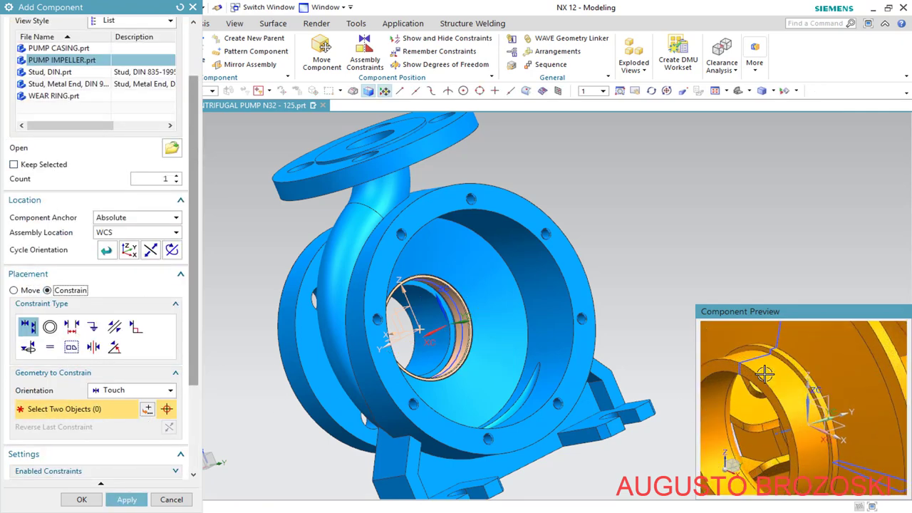
{"action": "scroll", "coordinate": [766, 369], "scroll_direction": "up", "scroll_amount": 3}
{"action": "scroll", "coordinate": [791, 360], "scroll_direction": "down", "scroll_amount": 3}
{"action": "scroll", "coordinate": [791, 347], "scroll_direction": "up", "scroll_amount": 3}
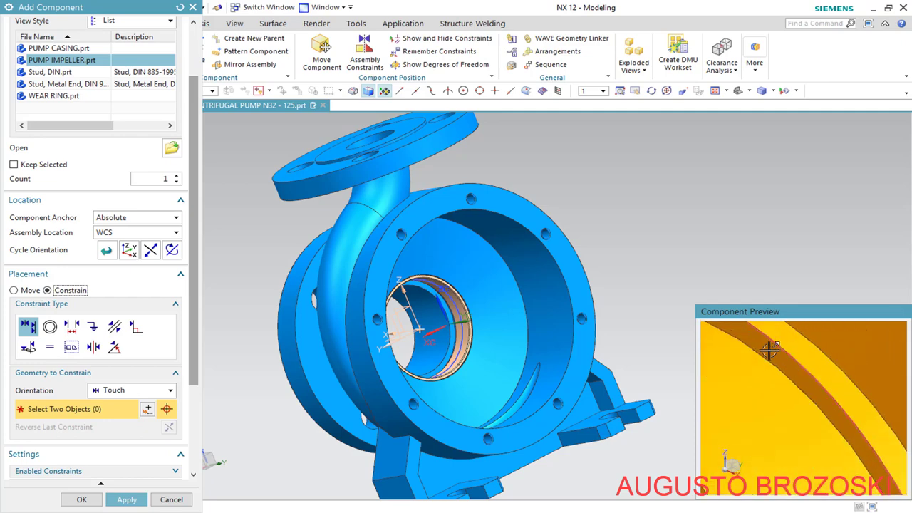
Make the impeller face touch the wear ring face
{"action": "left_click", "coordinate": [772, 353]}
{"action": "scroll", "coordinate": [771, 353], "scroll_direction": "down", "scroll_amount": 5}
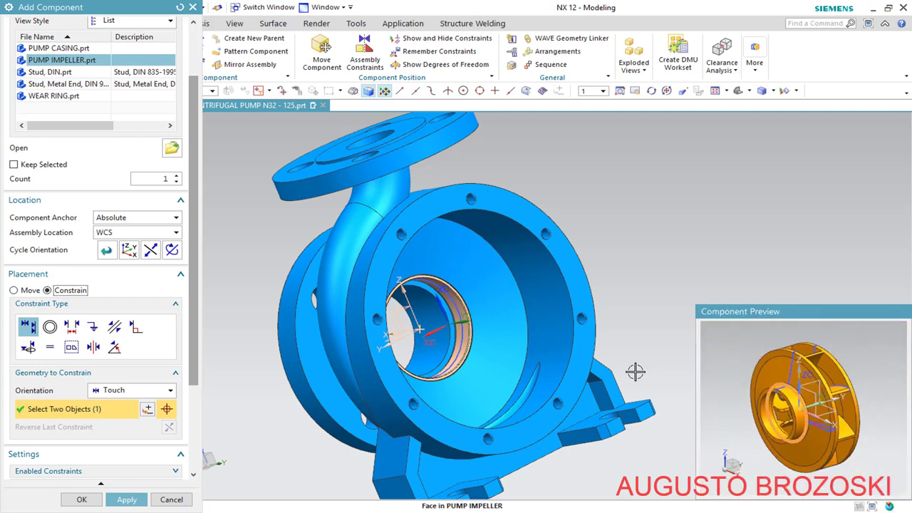
{"action": "scroll", "coordinate": [438, 281], "scroll_direction": "up", "scroll_amount": 4}
{"action": "scroll", "coordinate": [438, 282], "scroll_direction": "up", "scroll_amount": 5}
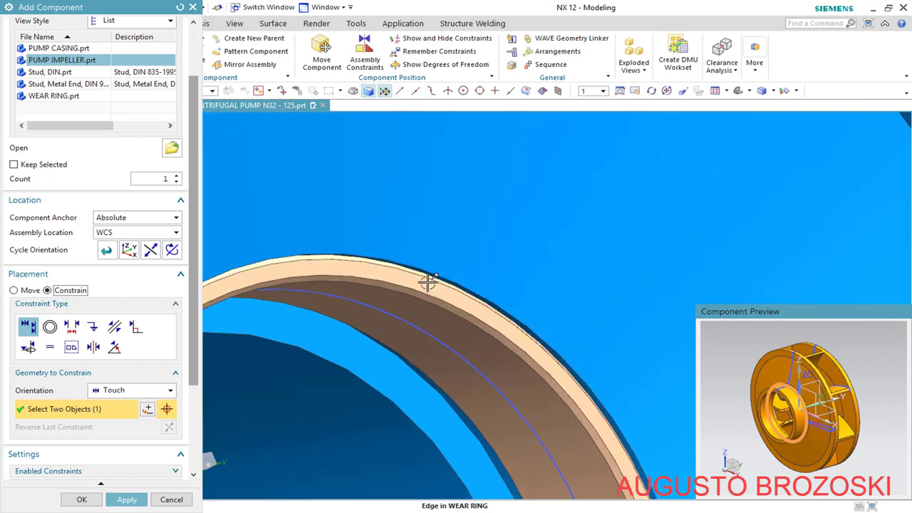
{"action": "left_click", "coordinate": [416, 284]}
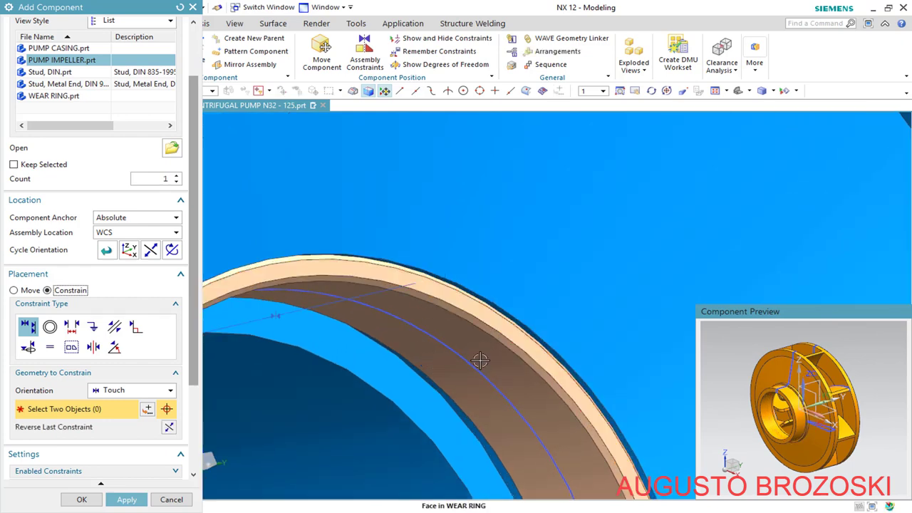
{"action": "scroll", "coordinate": [480, 360], "scroll_direction": "down", "scroll_amount": 5}
{"action": "scroll", "coordinate": [481, 360], "scroll_direction": "down", "scroll_amount": 3}
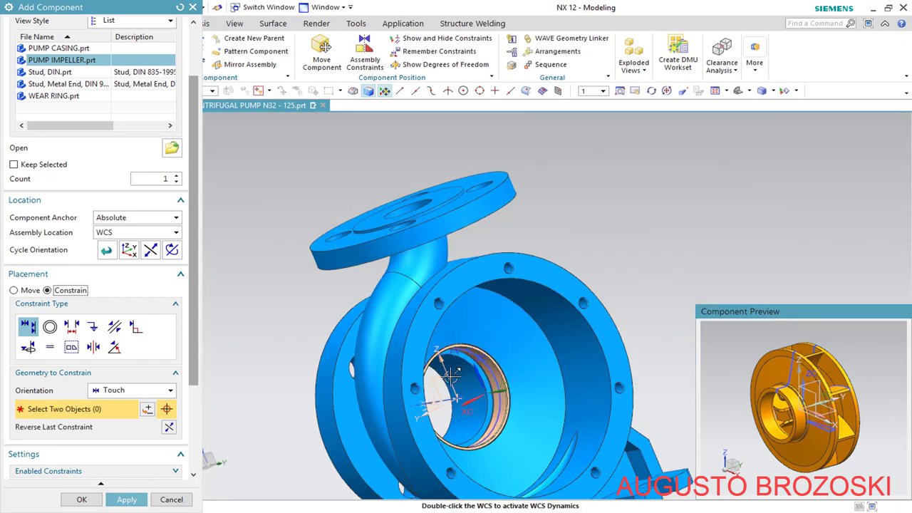
{"action": "left_click", "coordinate": [171, 394]}
With Infer Center/Axis, align the impeller centerline to the pump casing centerline
{"action": "left_click", "coordinate": [142, 440]}
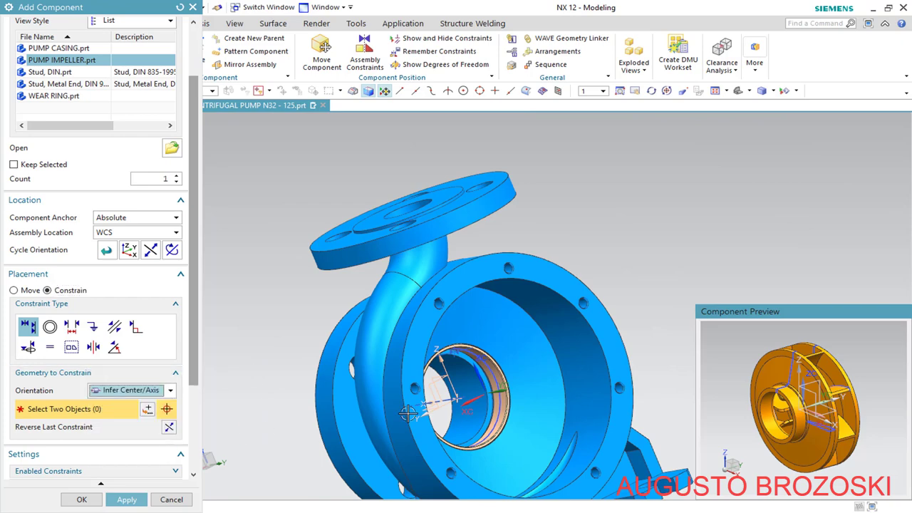
{"action": "scroll", "coordinate": [821, 399], "scroll_direction": "up", "scroll_amount": 5}
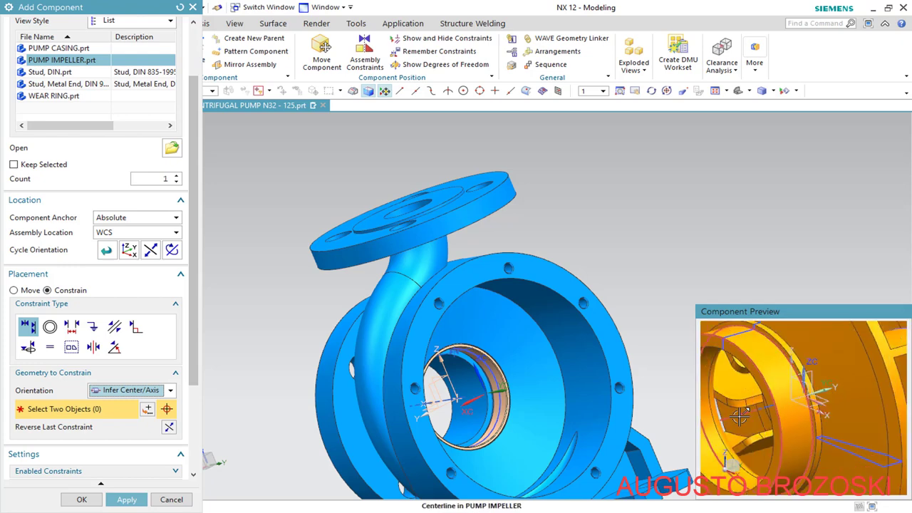
{"action": "mouse_move", "coordinate": [741, 419]}
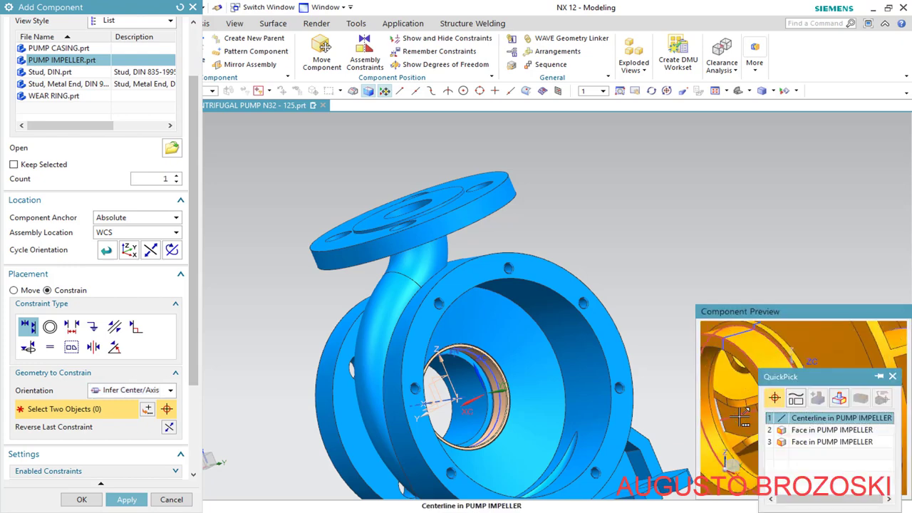
{"action": "left_click", "coordinate": [798, 413]}
{"action": "scroll", "coordinate": [458, 389], "scroll_direction": "up", "scroll_amount": 2}
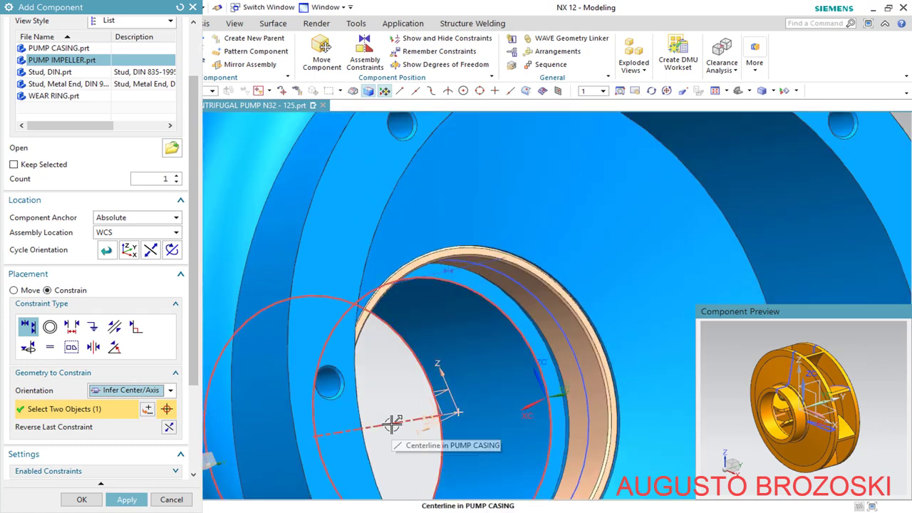
{"action": "left_click", "coordinate": [393, 424]}
{"action": "scroll", "coordinate": [480, 356], "scroll_direction": "down", "scroll_amount": 1}
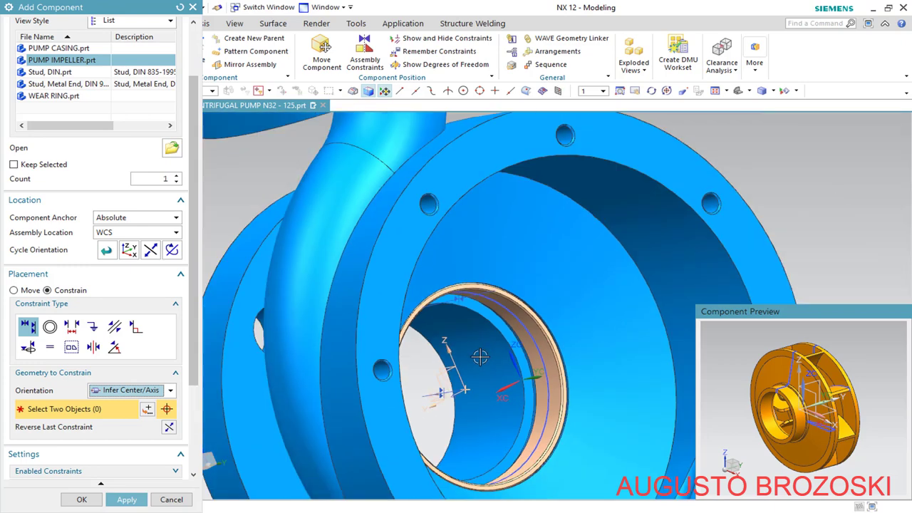
{"action": "scroll", "coordinate": [480, 356], "scroll_direction": "down", "scroll_amount": 1}
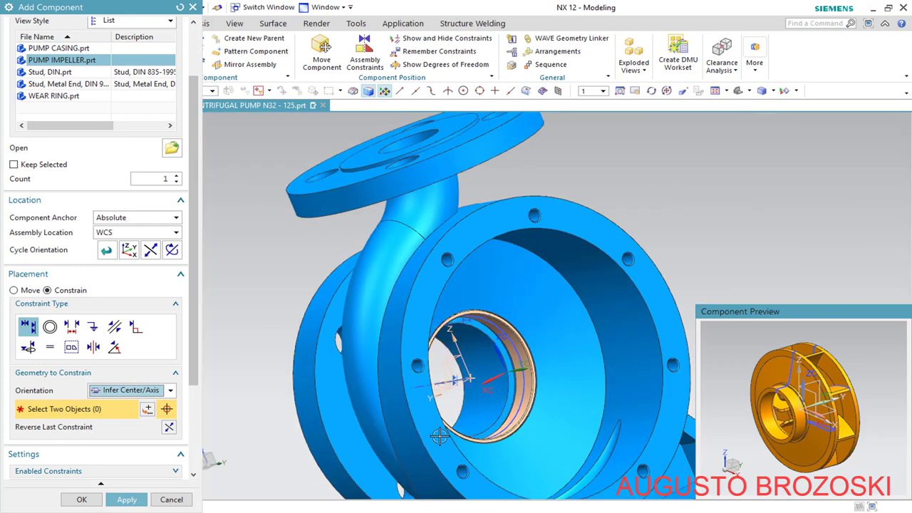
{"action": "scroll", "coordinate": [199, 377], "scroll_direction": "down", "scroll_amount": 4}
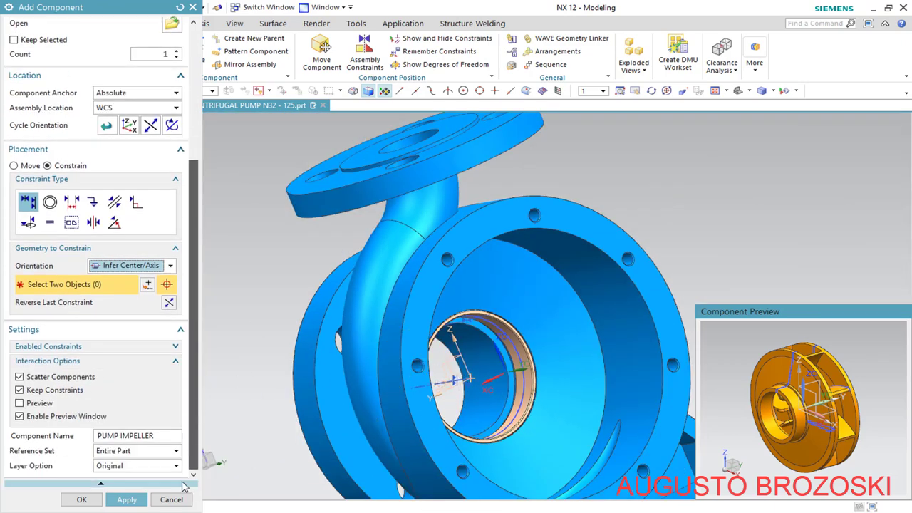
Touch the impeller's YZ Plane to the wear ring's XZ Plane and reverse that constraint
{"action": "left_click", "coordinate": [19, 403]}
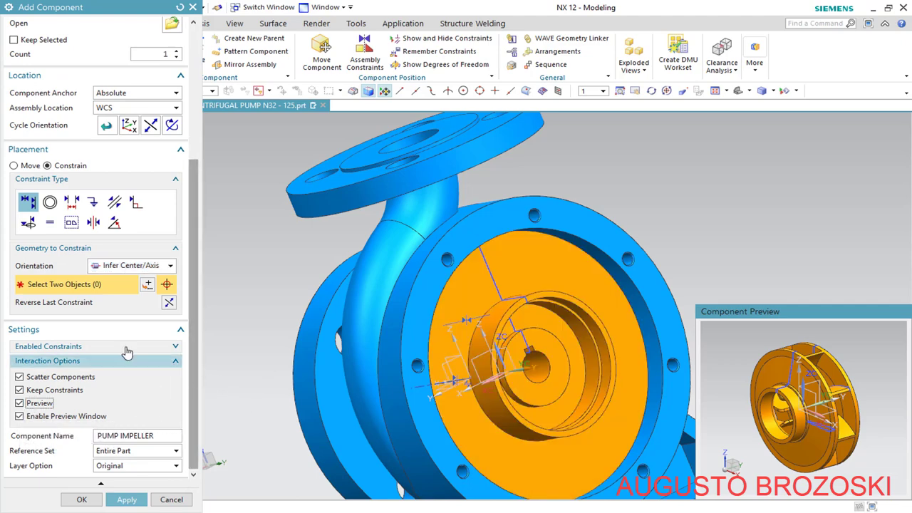
{"action": "left_click", "coordinate": [171, 266]}
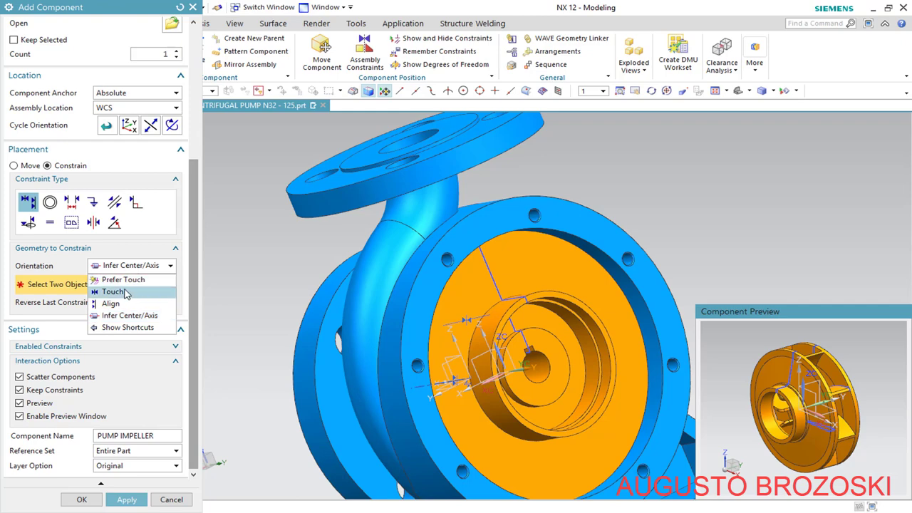
{"action": "left_click", "coordinate": [114, 292]}
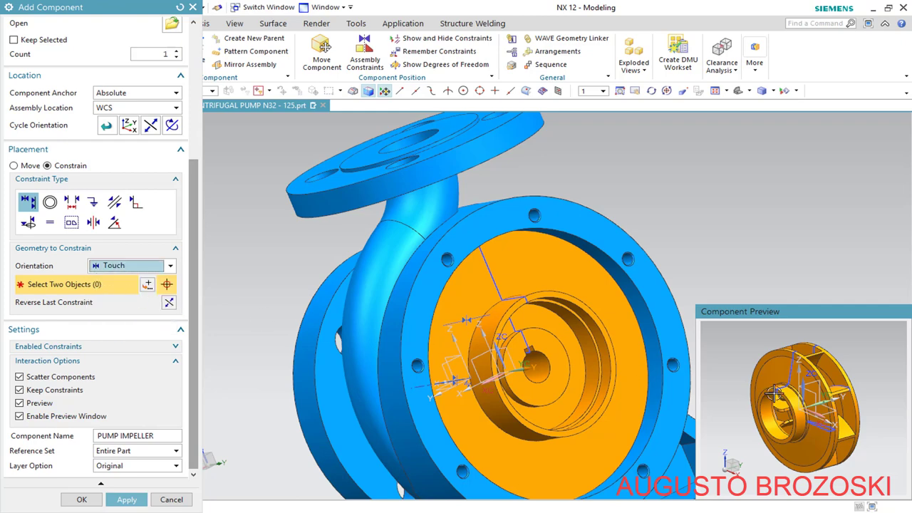
{"action": "middle_click_drag", "start_coordinate": [810, 407], "coordinate": [825, 381]}
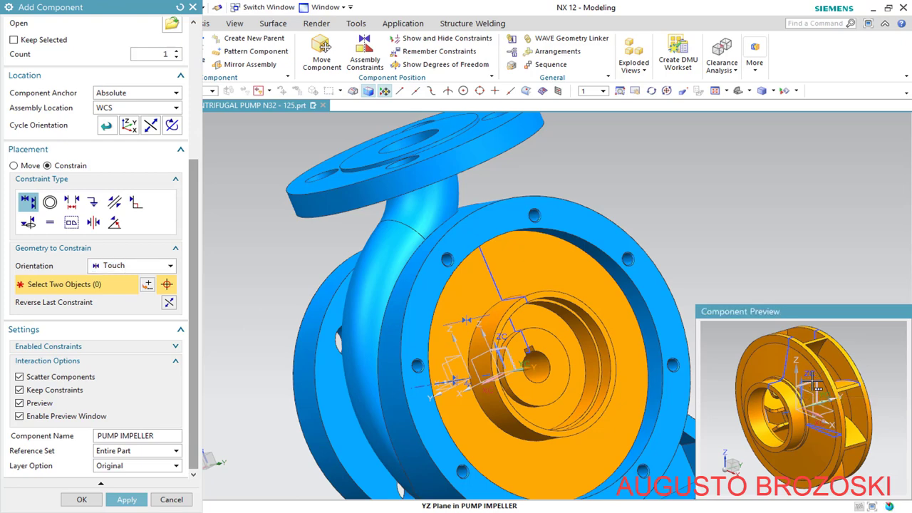
{"action": "left_click", "coordinate": [812, 381]}
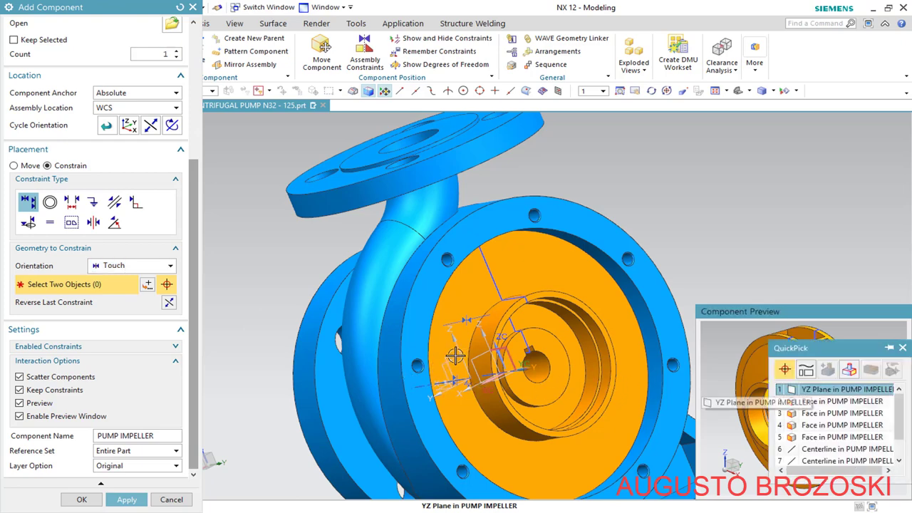
{"action": "left_click", "coordinate": [819, 389]}
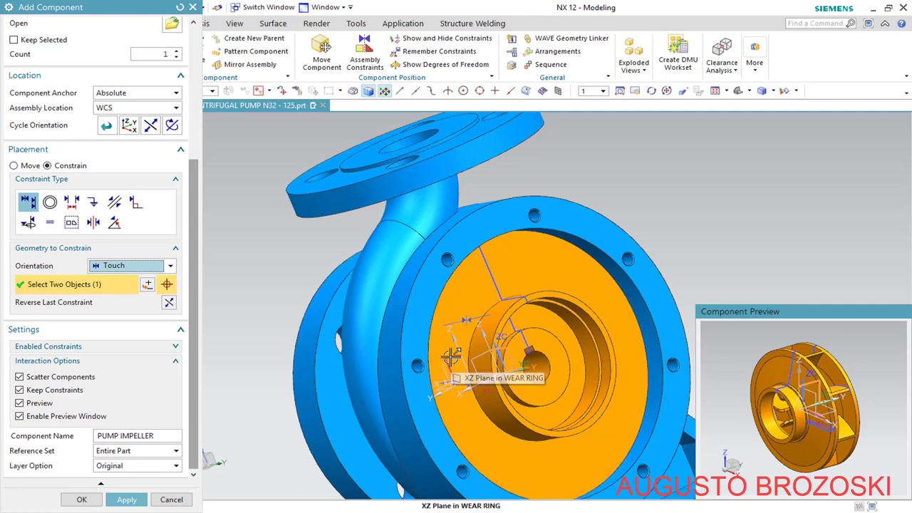
{"action": "left_click", "coordinate": [451, 356]}
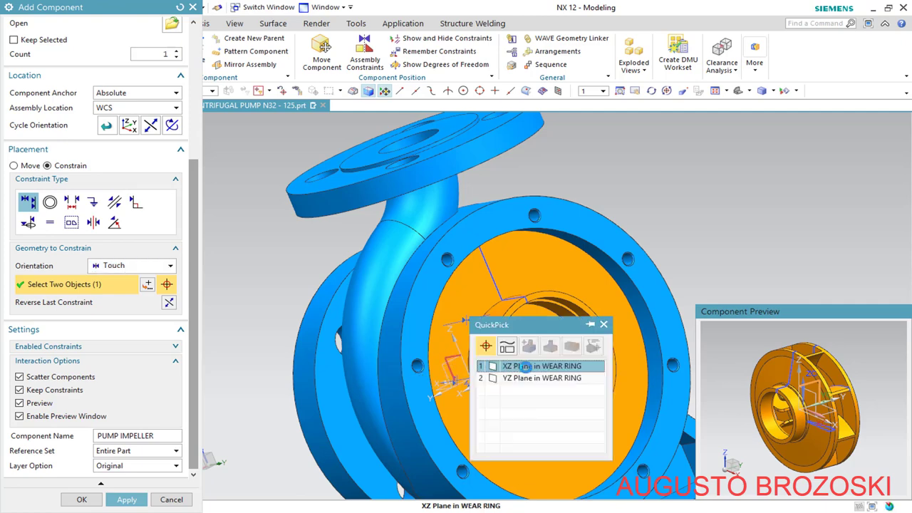
{"action": "left_click", "coordinate": [525, 366]}
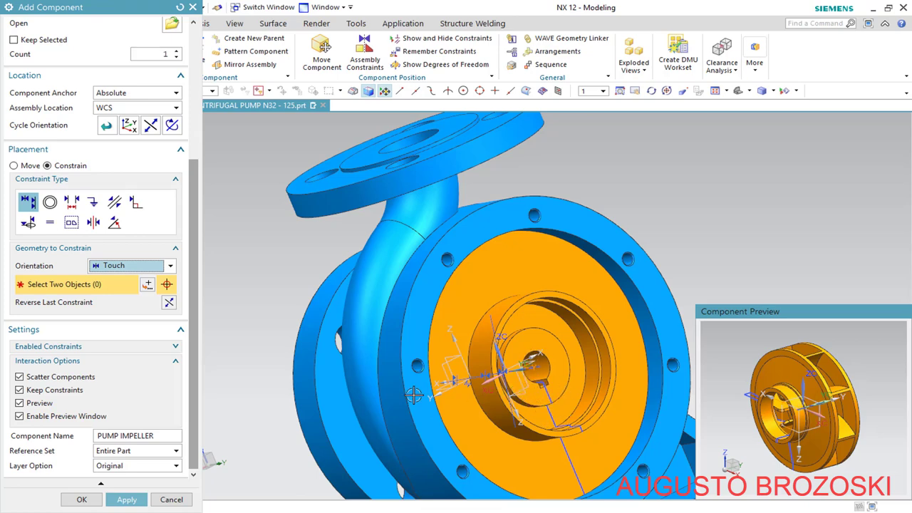
{"action": "left_click", "coordinate": [167, 304]}
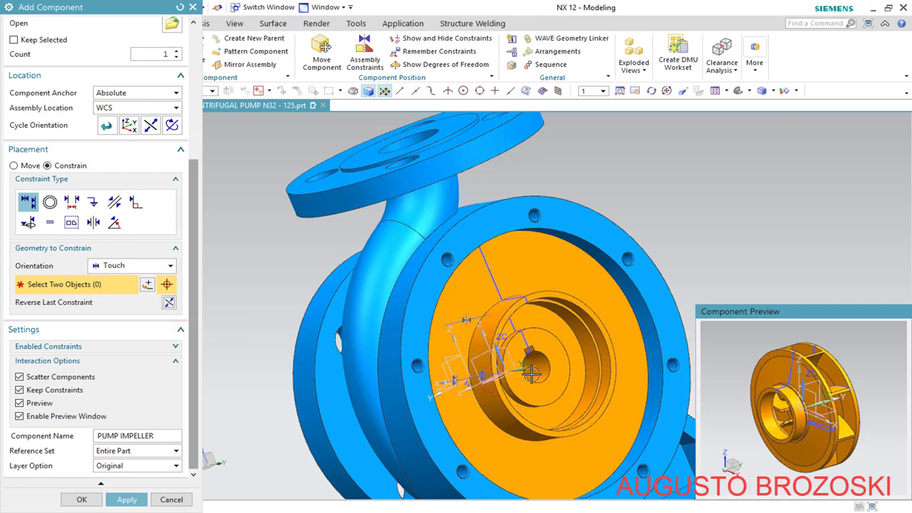
{"action": "scroll", "coordinate": [531, 344], "scroll_direction": "up", "scroll_amount": 3}
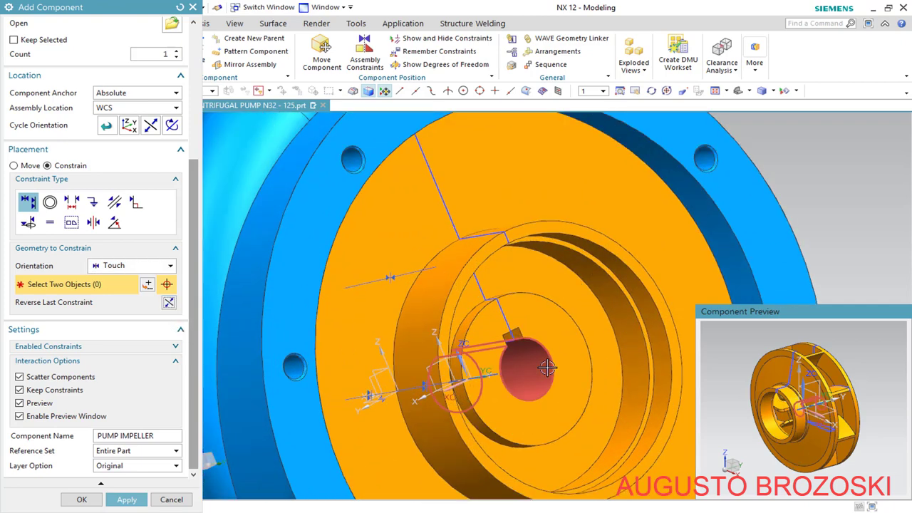
Finish placing the pump impeller and check PUMP IMPELLER in the Assembly Navigator to show it
{"action": "left_click", "coordinate": [82, 499]}
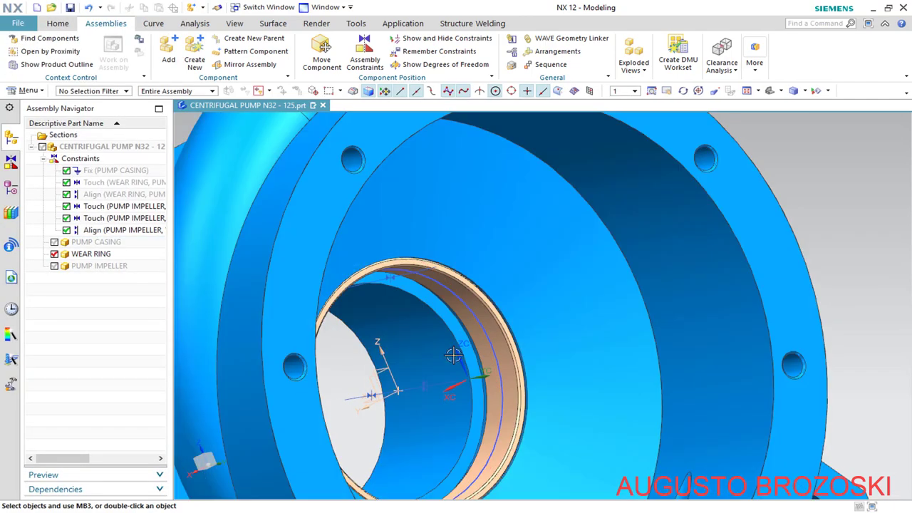
{"action": "scroll", "coordinate": [396, 338], "scroll_direction": "down", "scroll_amount": 3}
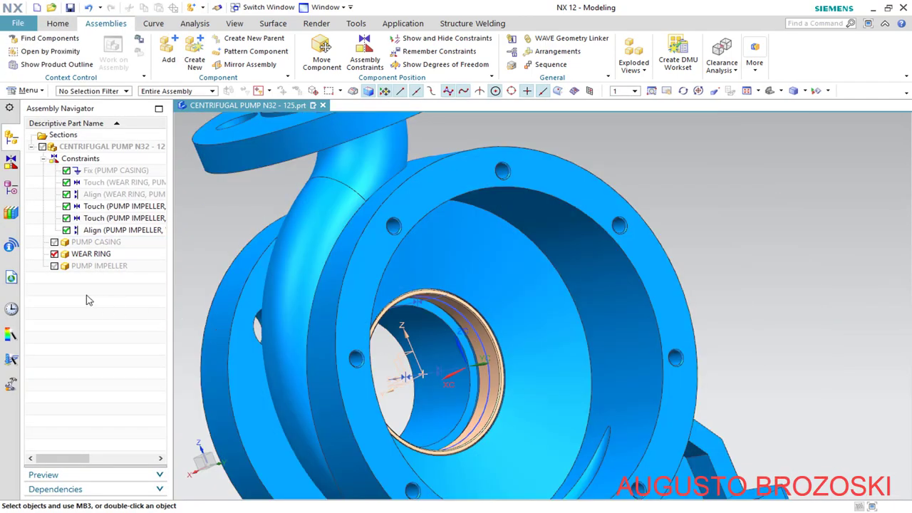
{"action": "left_click", "coordinate": [55, 266]}
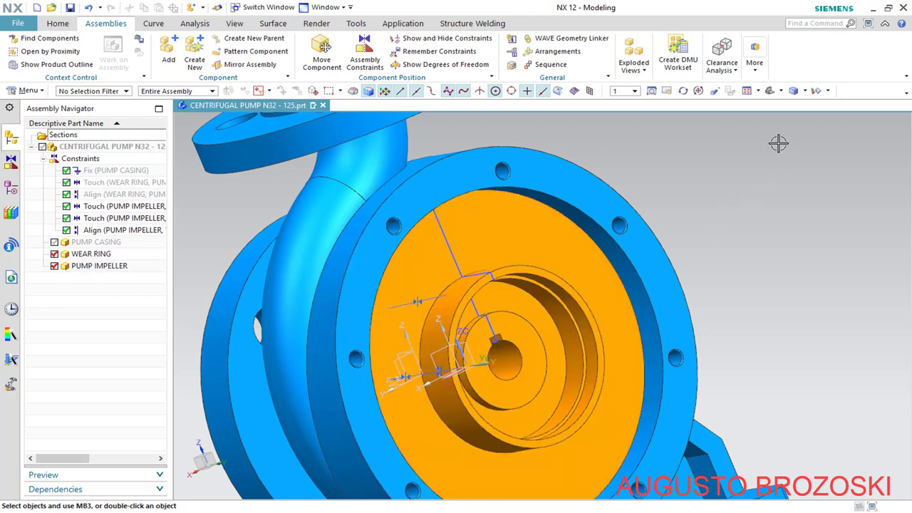
{"action": "left_click", "coordinate": [816, 91]}
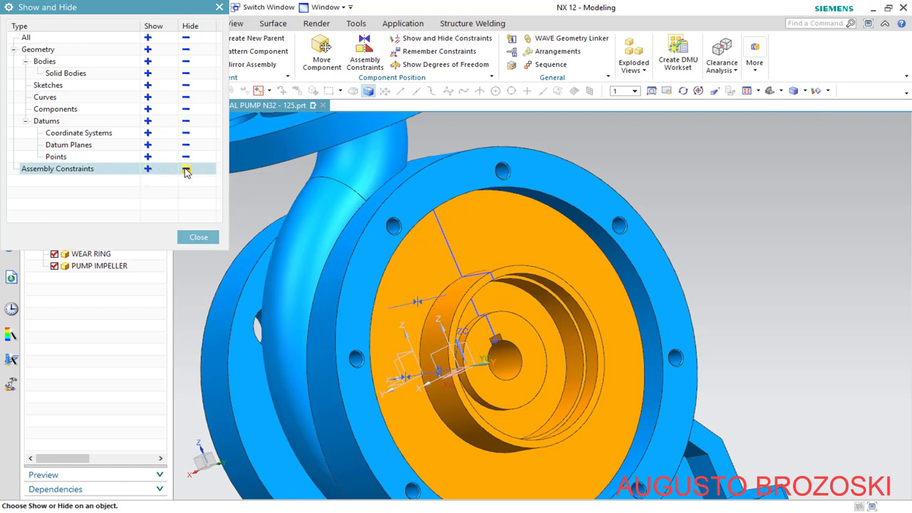
Hide assembly constraint symbols and sketches in Show and Hide
{"action": "left_click", "coordinate": [185, 172]}
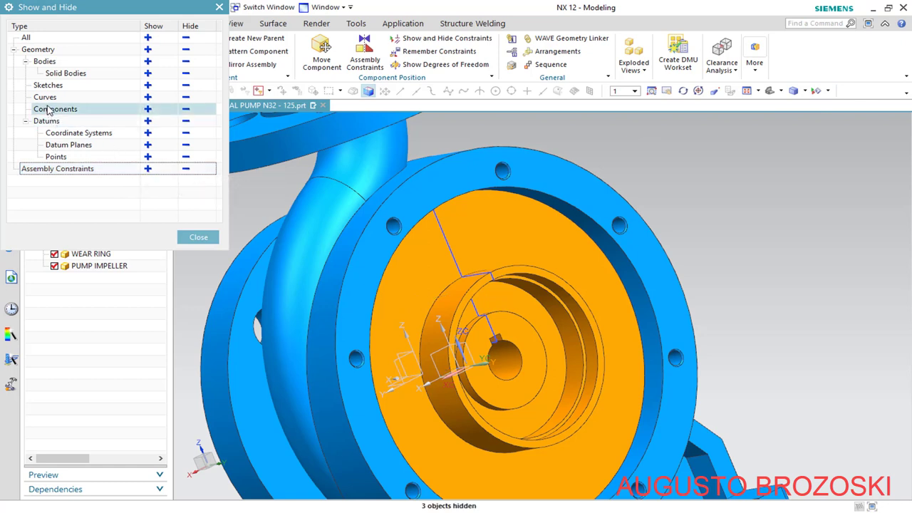
{"action": "left_click", "coordinate": [186, 85]}
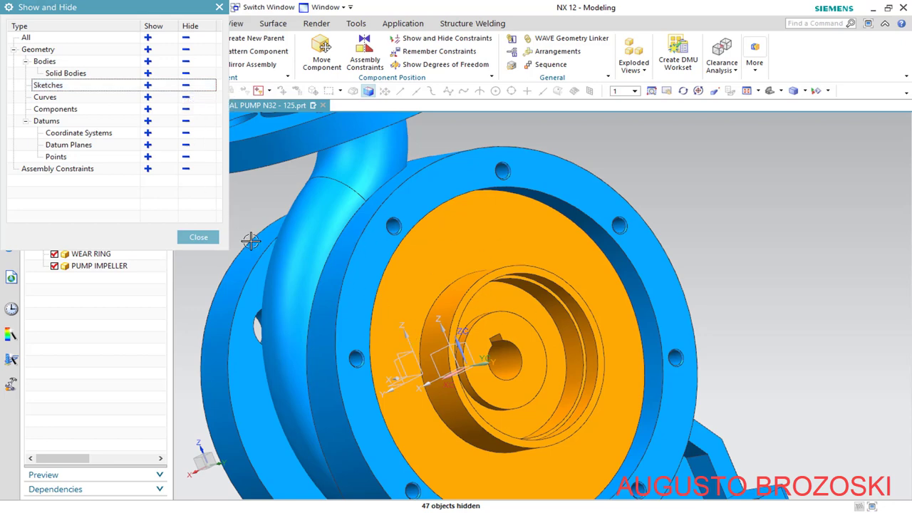
{"action": "left_click", "coordinate": [199, 237]}
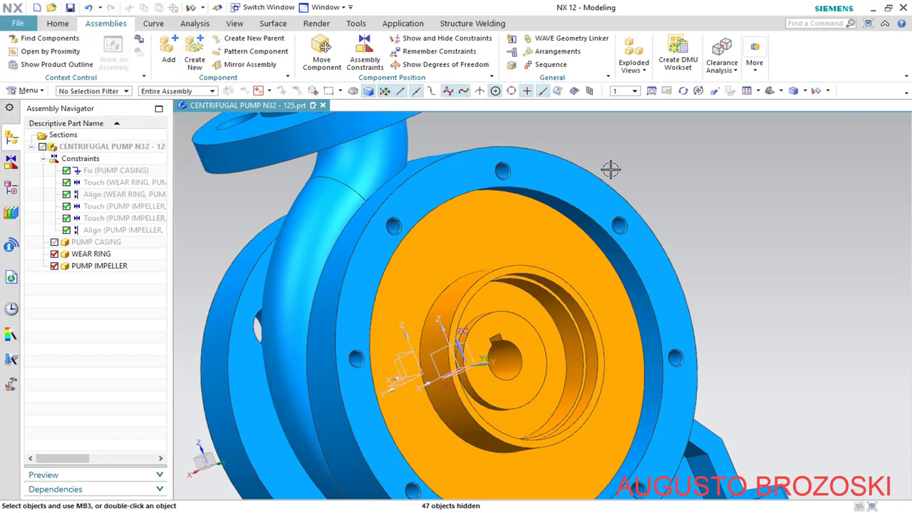
Fit the whole pump in view and save the assembly
{"action": "left_click", "coordinate": [770, 91]}
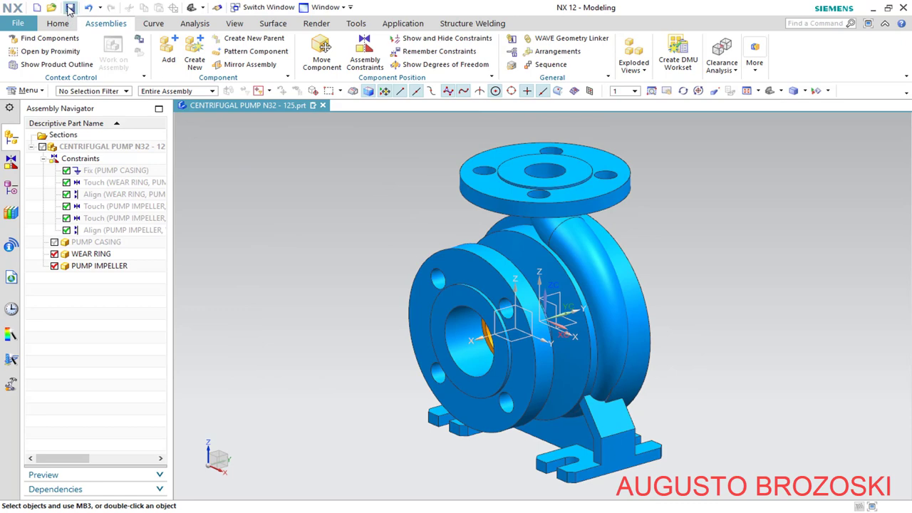
{"action": "left_click", "coordinate": [69, 8]}
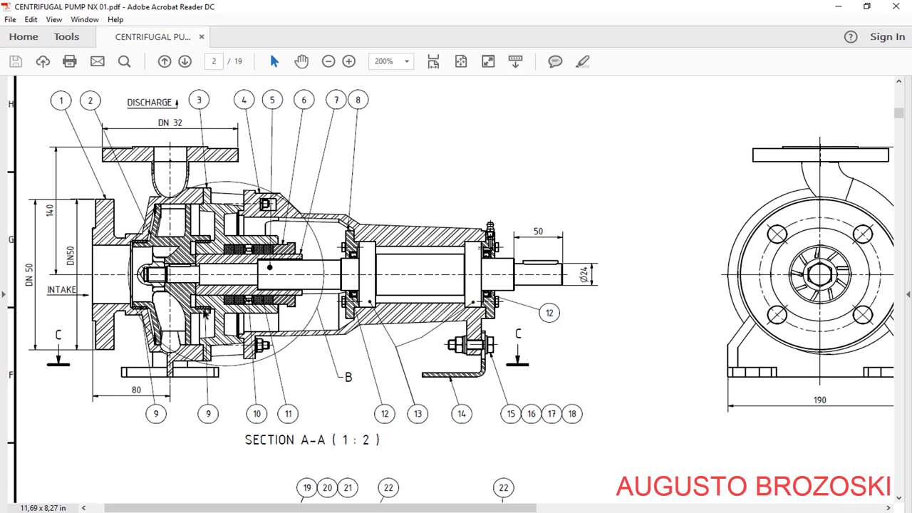
{"action": "left_click", "coordinate": [840, 7]}
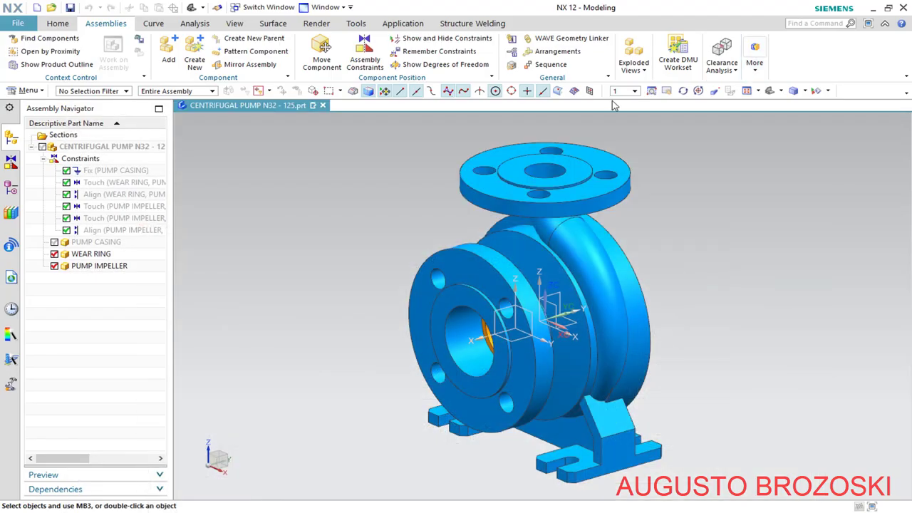
Add WEAR RING.prt from Loaded Parts with Placement kept on Constrain
{"action": "left_click", "coordinate": [167, 51]}
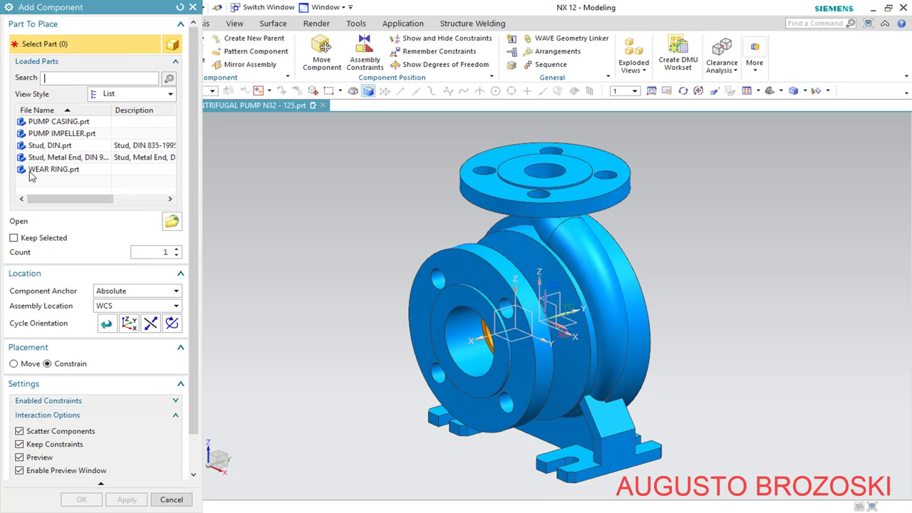
{"action": "left_click", "coordinate": [43, 169]}
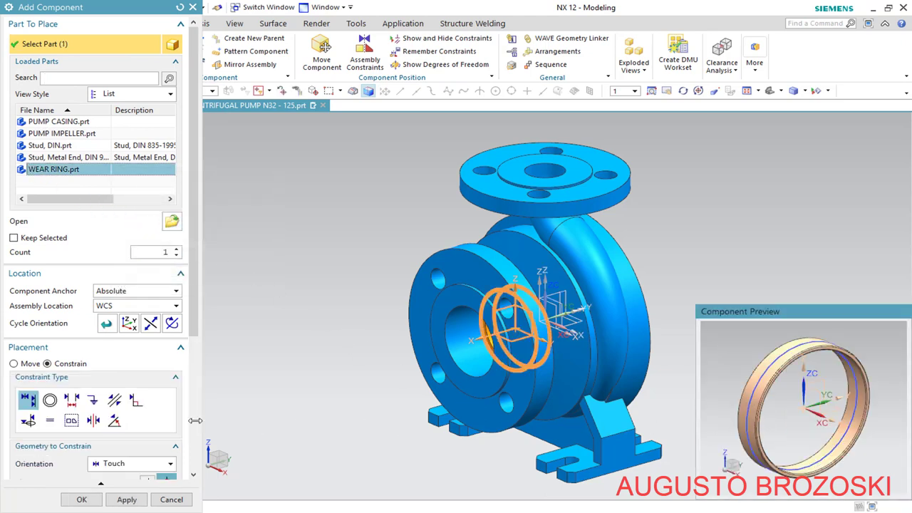
{"action": "left_click", "coordinate": [13, 364]}
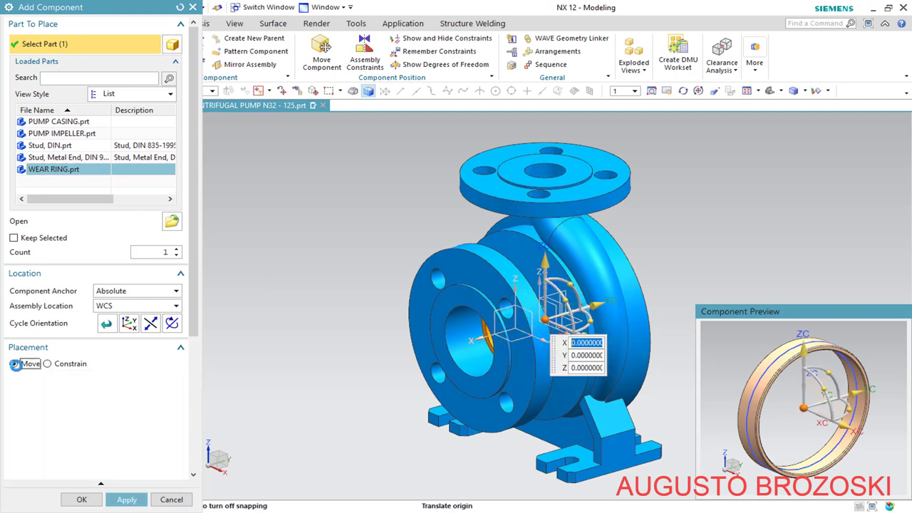
{"action": "left_click", "coordinate": [63, 364]}
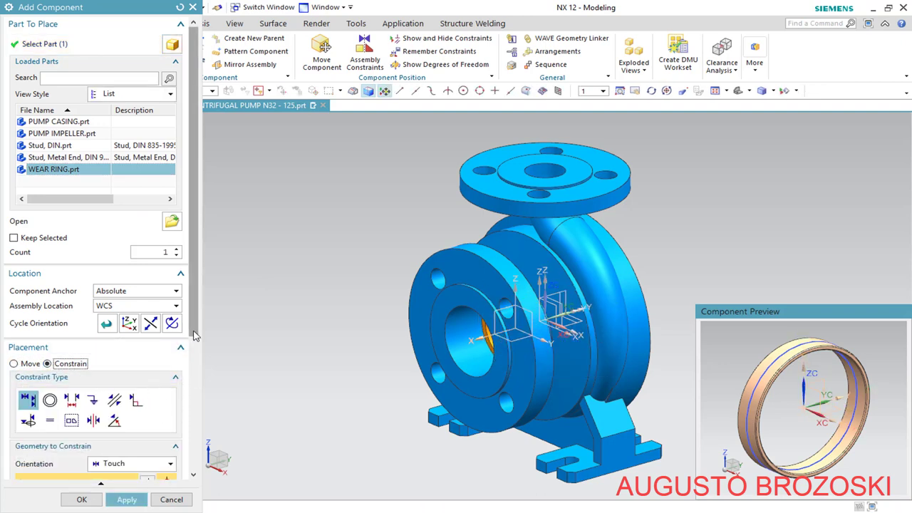
{"action": "scroll", "coordinate": [195, 334], "scroll_direction": "down", "scroll_amount": 5}
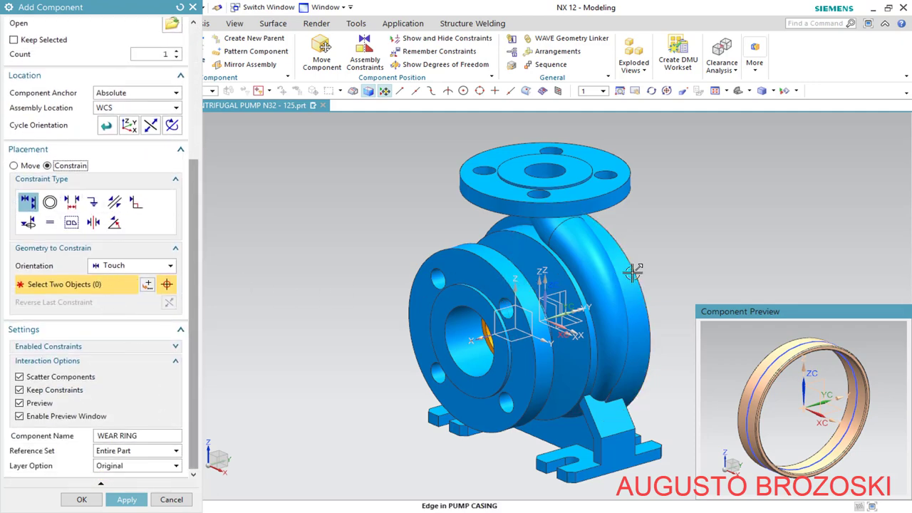
Touch the wear ring's side face against the impeller face
{"action": "middle_click_drag", "start_coordinate": [635, 273], "coordinate": [645, 288]}
{"action": "scroll", "coordinate": [626, 299], "scroll_direction": "up", "scroll_amount": 5}
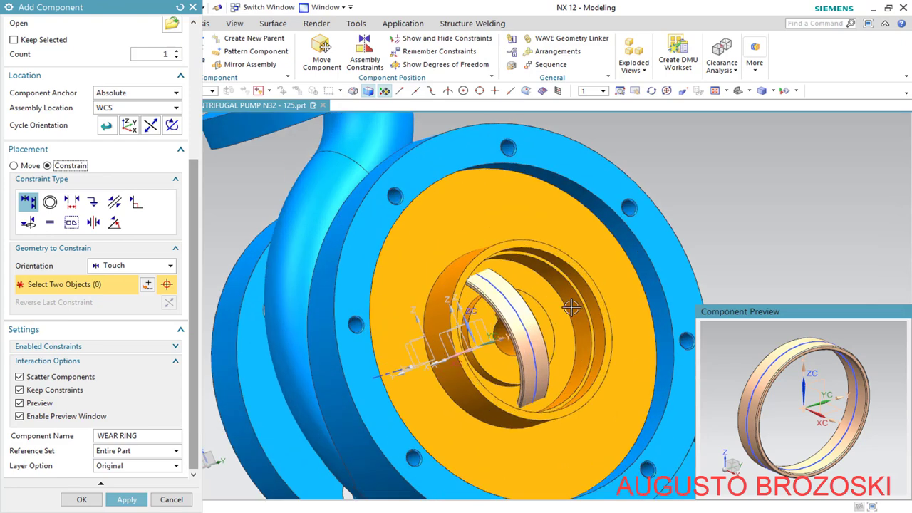
{"action": "scroll", "coordinate": [798, 339], "scroll_direction": "up", "scroll_amount": 6}
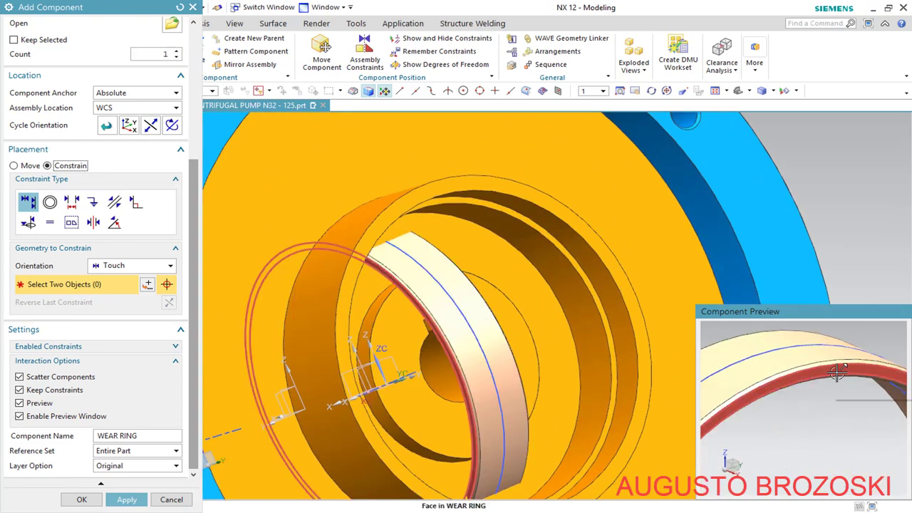
{"action": "left_click", "coordinate": [837, 371]}
{"action": "scroll", "coordinate": [837, 372], "scroll_direction": "down", "scroll_amount": 6}
{"action": "scroll", "coordinate": [601, 249], "scroll_direction": "up", "scroll_amount": 5}
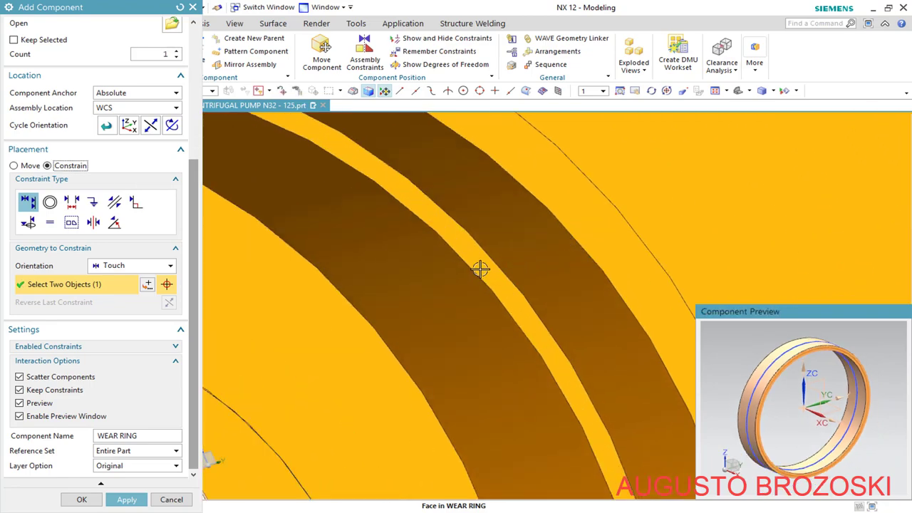
{"action": "left_click", "coordinate": [483, 269]}
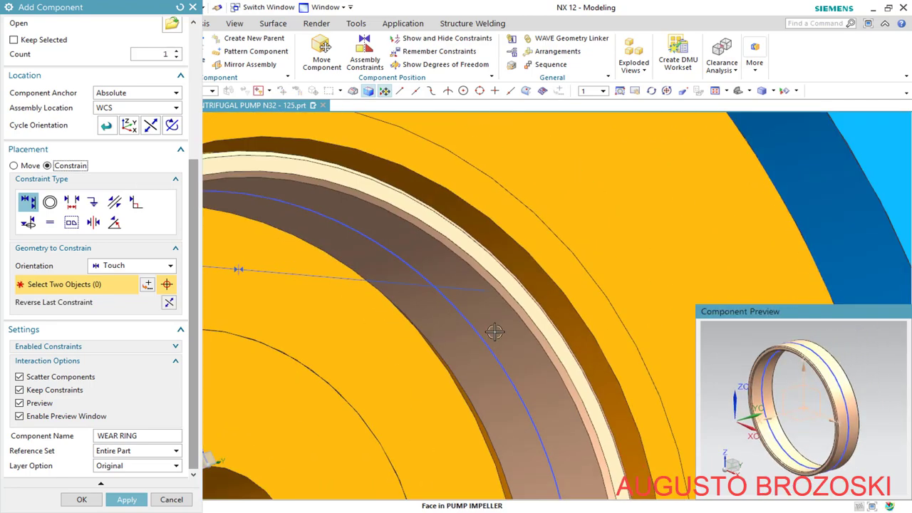
{"action": "scroll", "coordinate": [495, 332], "scroll_direction": "down", "scroll_amount": 4}
{"action": "middle_click_drag", "start_coordinate": [484, 371], "coordinate": [523, 400]}
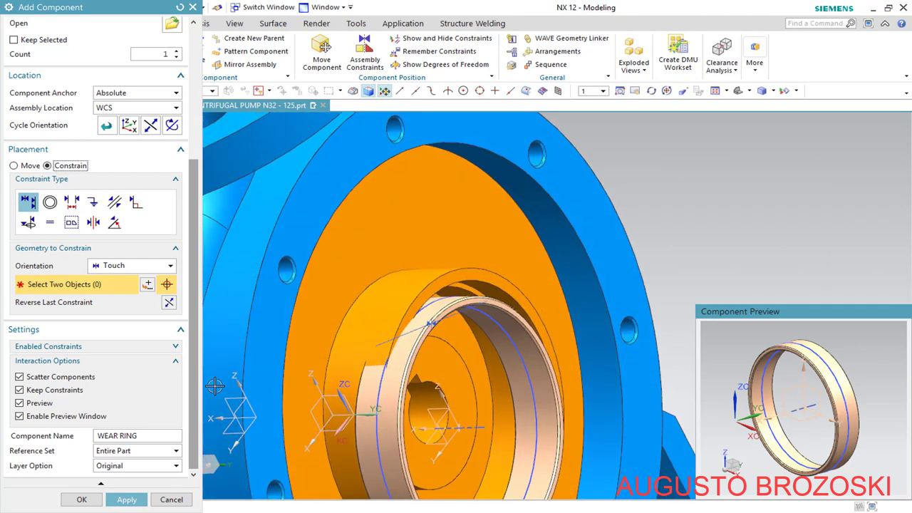
Align the wear ring centerline with the PUMP CASING axis via Infer Center/Axis and confirm
{"action": "left_click", "coordinate": [171, 270]}
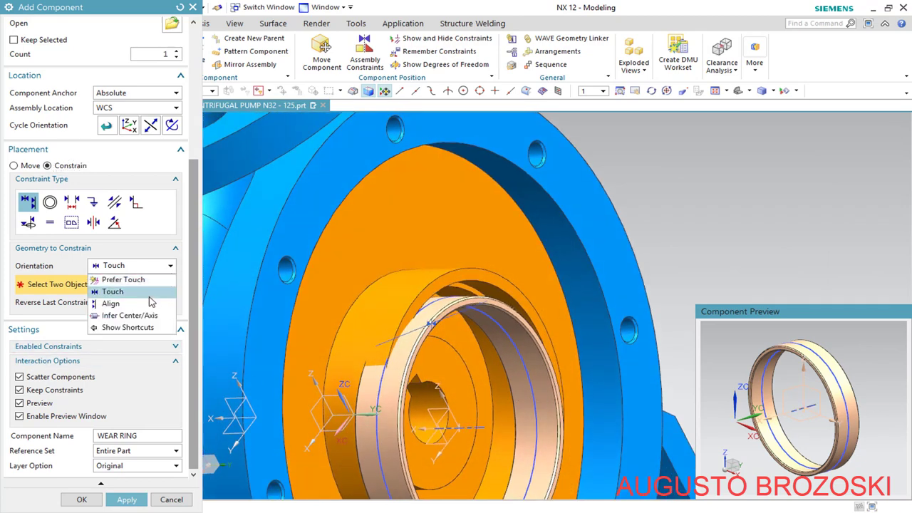
{"action": "left_click", "coordinate": [149, 314]}
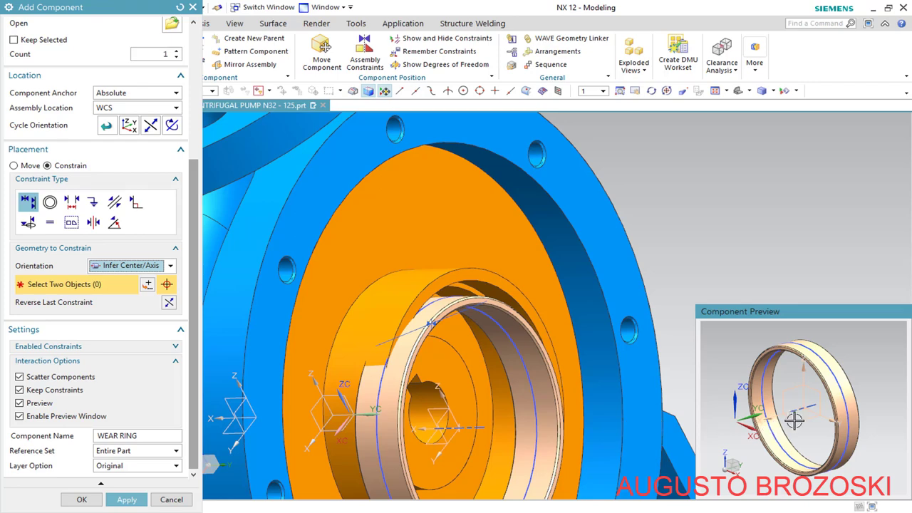
{"action": "middle_click_drag", "start_coordinate": [795, 421], "coordinate": [784, 411]}
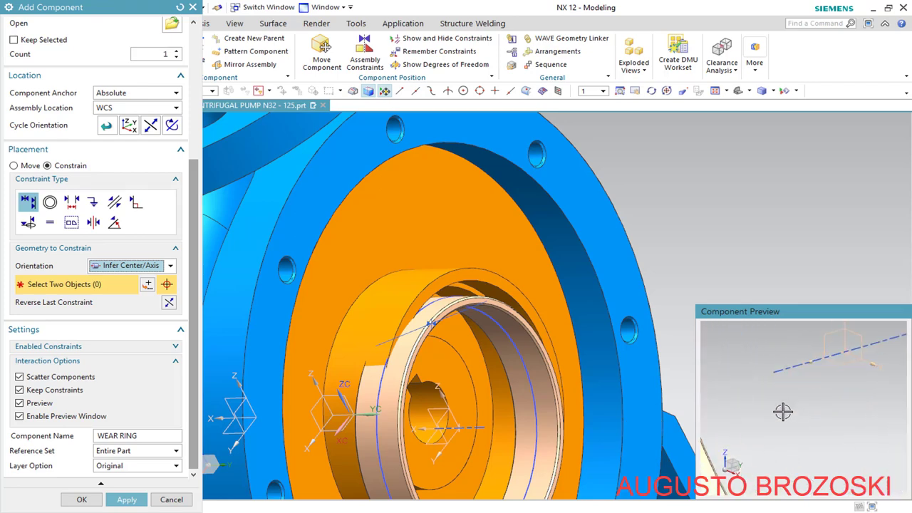
{"action": "left_click", "coordinate": [788, 368]}
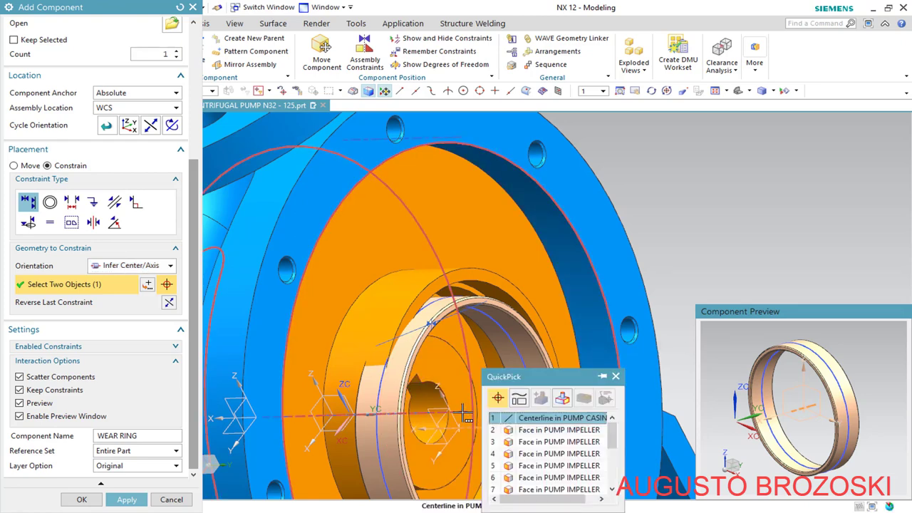
{"action": "left_click", "coordinate": [464, 411]}
{"action": "left_click", "coordinate": [554, 421]}
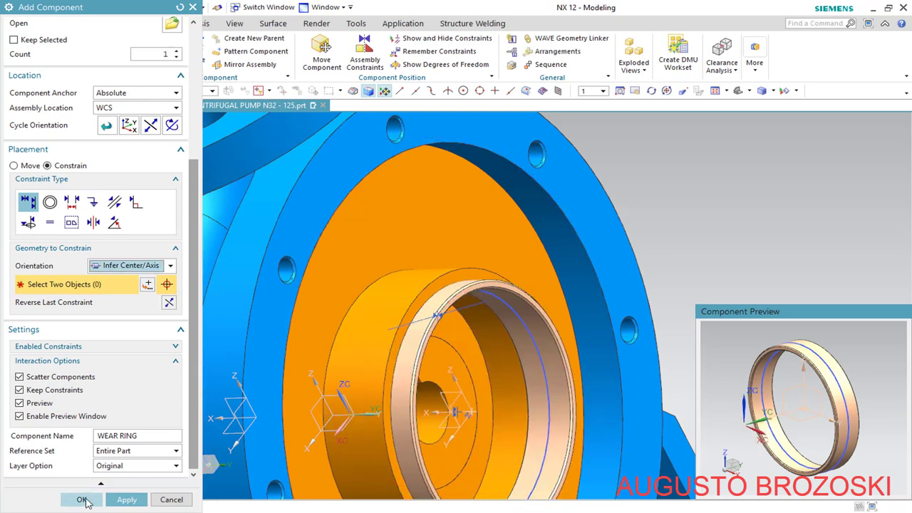
{"action": "left_click", "coordinate": [83, 501]}
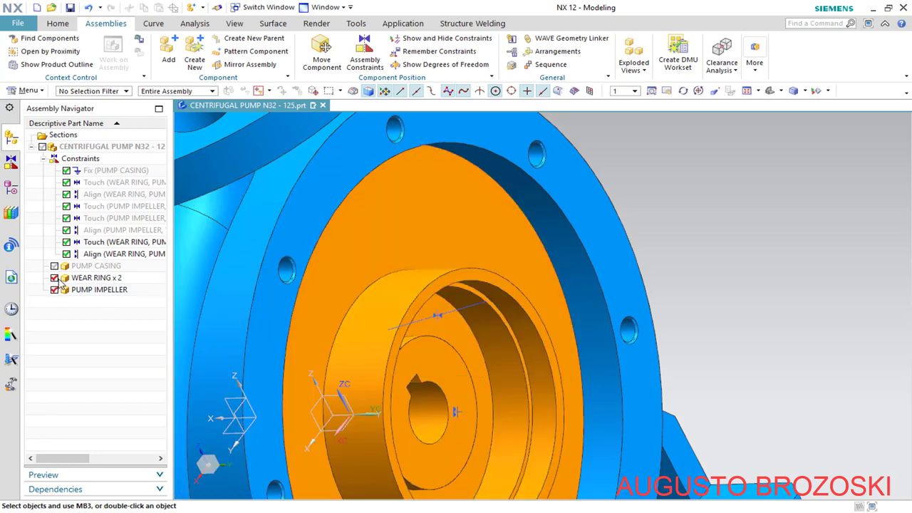
{"action": "left_click", "coordinate": [56, 278]}
{"action": "left_click", "coordinate": [55, 278]}
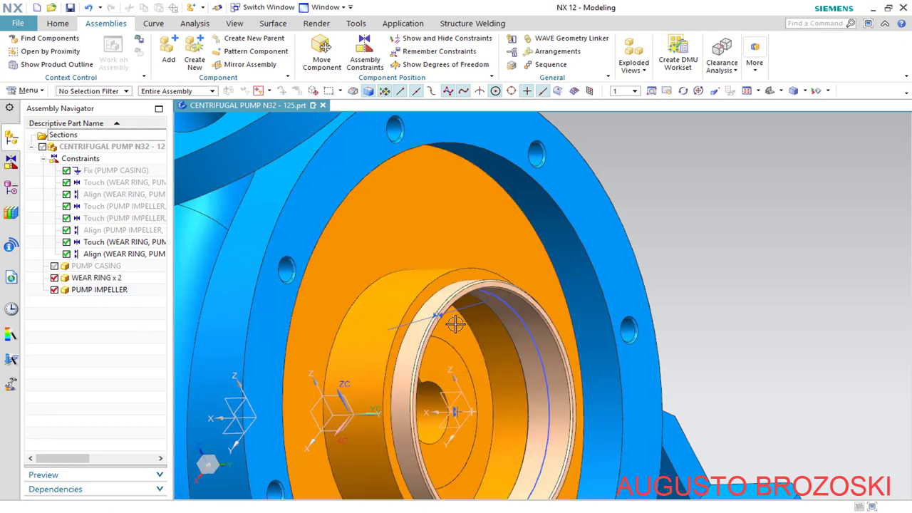
{"action": "scroll", "coordinate": [455, 324], "scroll_direction": "up", "scroll_amount": 5}
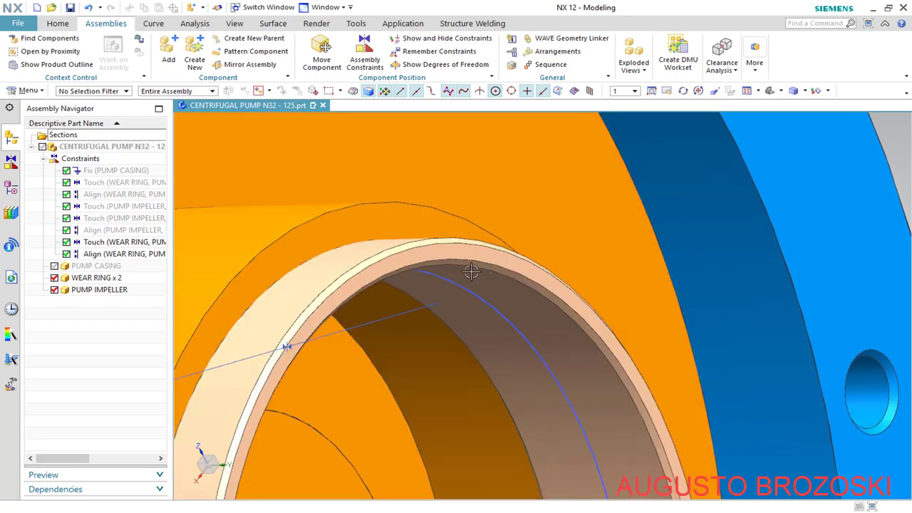
{"action": "scroll", "coordinate": [471, 271], "scroll_direction": "down", "scroll_amount": 5}
{"action": "mouse_move", "coordinate": [468, 302]}
{"action": "middle_mouse_down"}
{"action": "mouse_move", "coordinate": [491, 306]}
{"action": "mouse_move", "coordinate": [471, 302]}
{"action": "middle_mouse_up"}
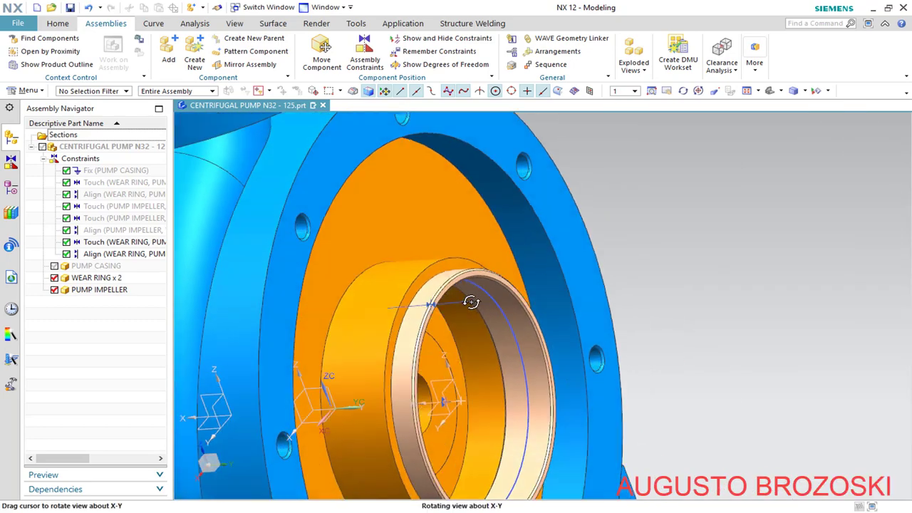
{"action": "scroll", "coordinate": [471, 302], "scroll_direction": "up", "scroll_amount": 3}
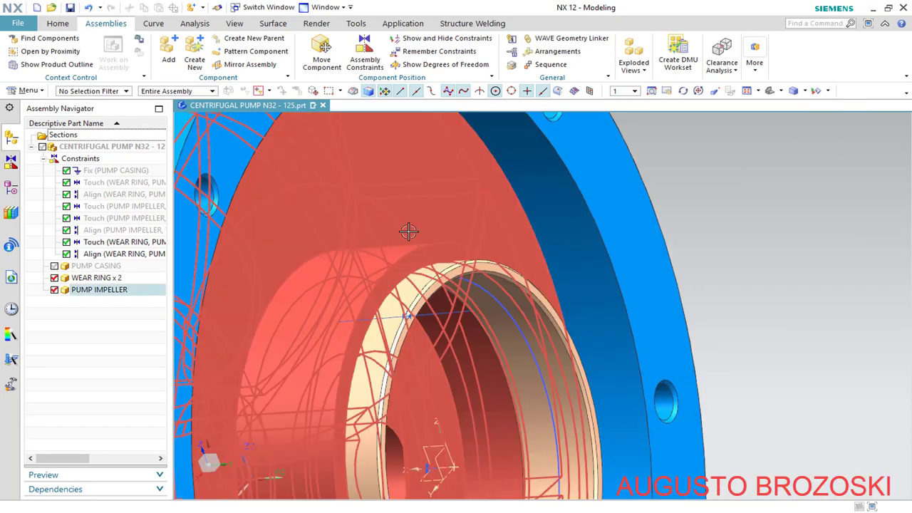
{"action": "scroll", "coordinate": [459, 253], "scroll_direction": "down", "scroll_amount": 4}
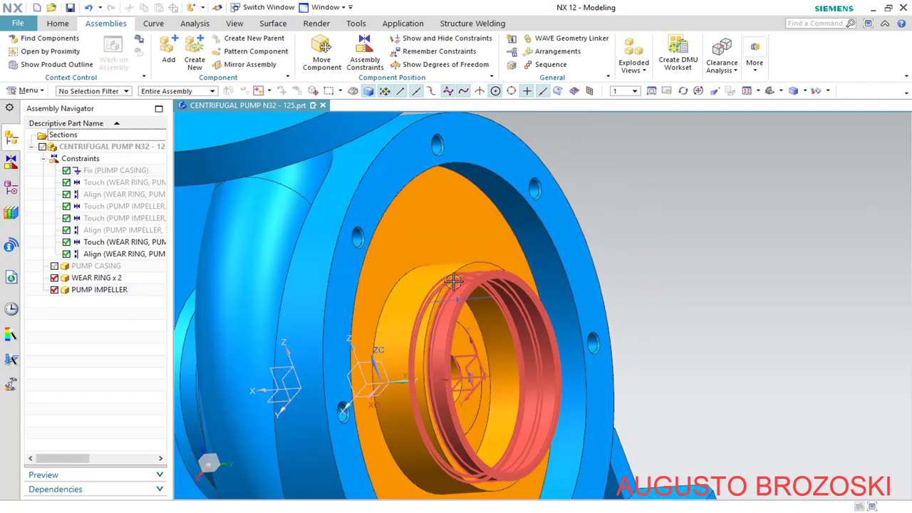
Open PUMP IMPELLER.prt in its own tab, reopening it though already loaded
{"action": "left_click", "coordinate": [52, 7]}
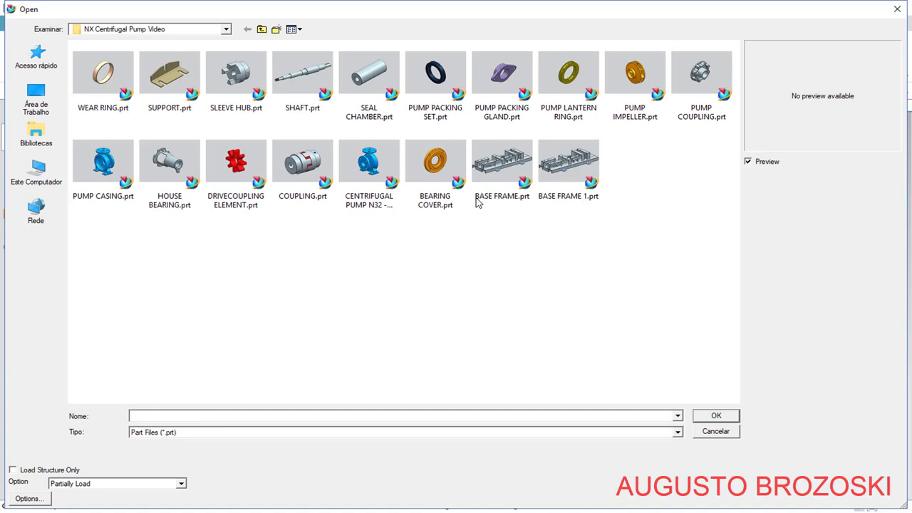
{"action": "left_click", "coordinate": [622, 95]}
{"action": "left_click", "coordinate": [715, 416]}
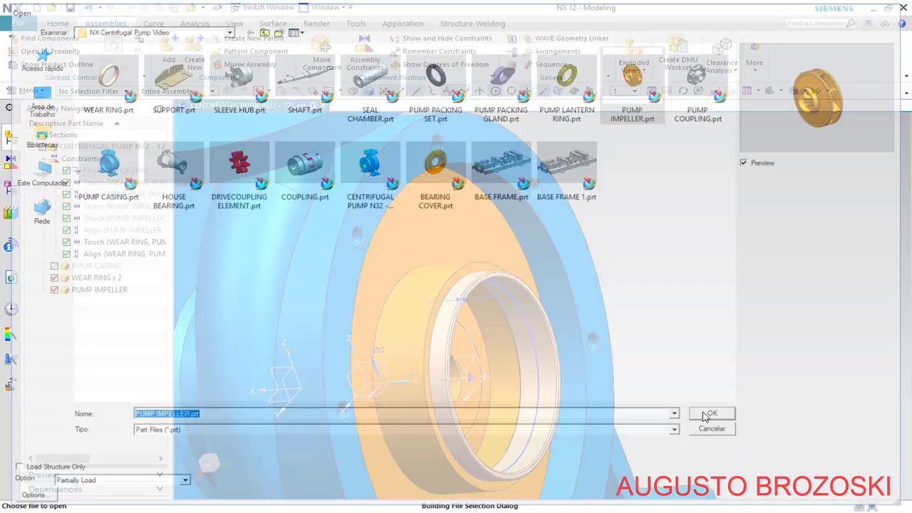
{"action": "left_click", "coordinate": [434, 295]}
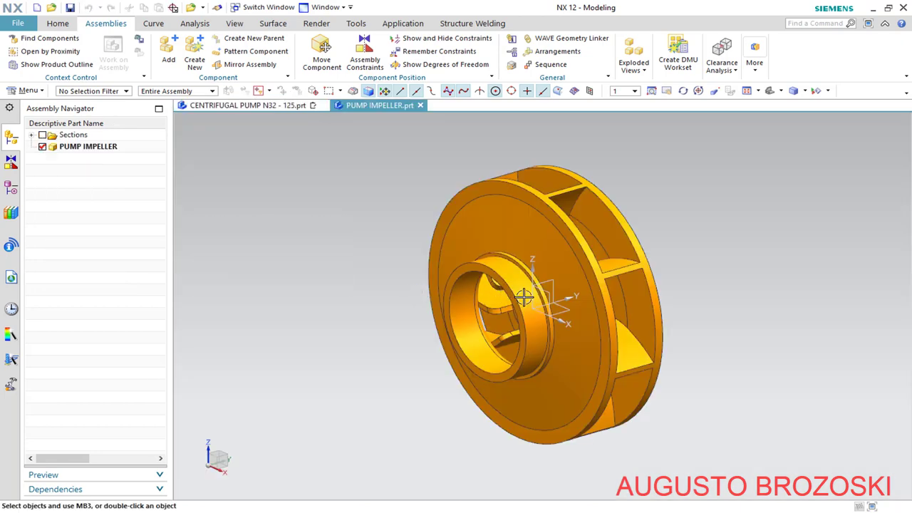
{"action": "middle_click_drag", "start_coordinate": [478, 297], "coordinate": [487, 291]}
{"action": "scroll", "coordinate": [640, 233], "scroll_direction": "up", "scroll_amount": 3}
{"action": "scroll", "coordinate": [469, 233], "scroll_direction": "up", "scroll_amount": 3}
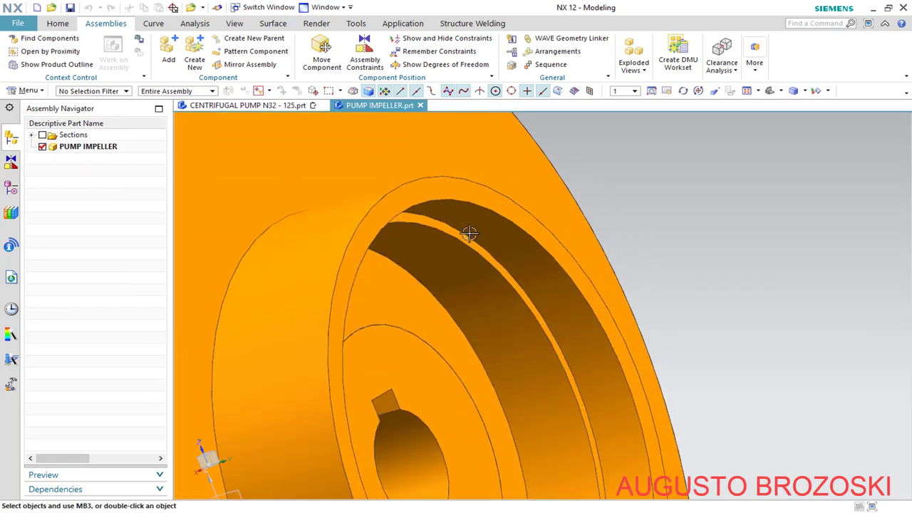
Edit Sketch (1) from the impeller's Part Navigator
{"action": "left_click", "coordinate": [11, 188]}
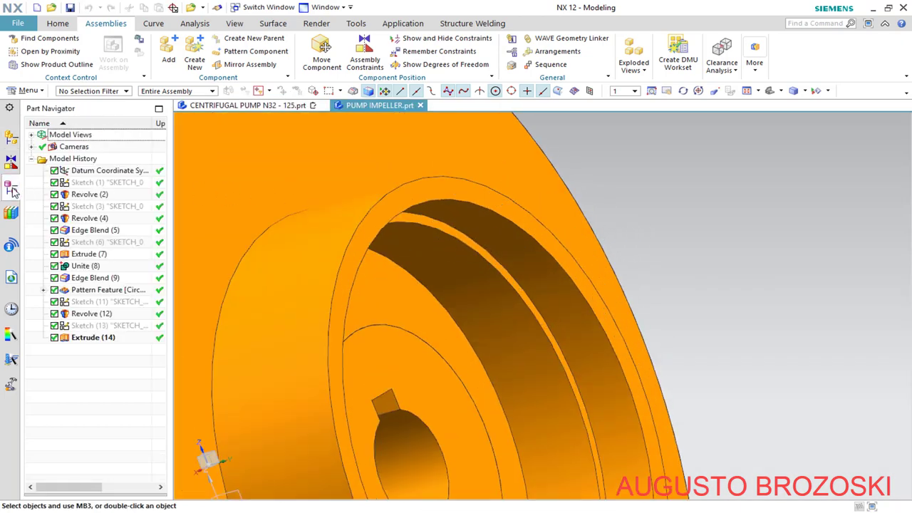
{"action": "left_click", "coordinate": [94, 183]}
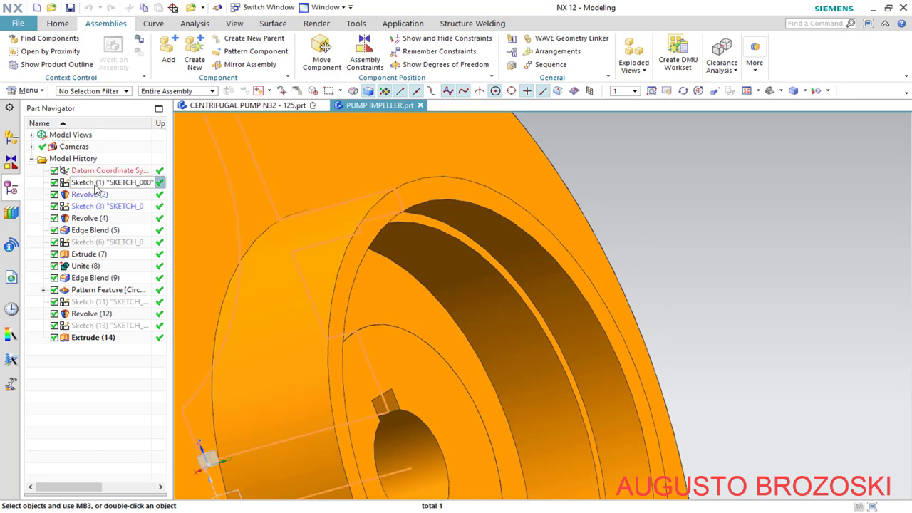
{"action": "right_click", "coordinate": [98, 186]}
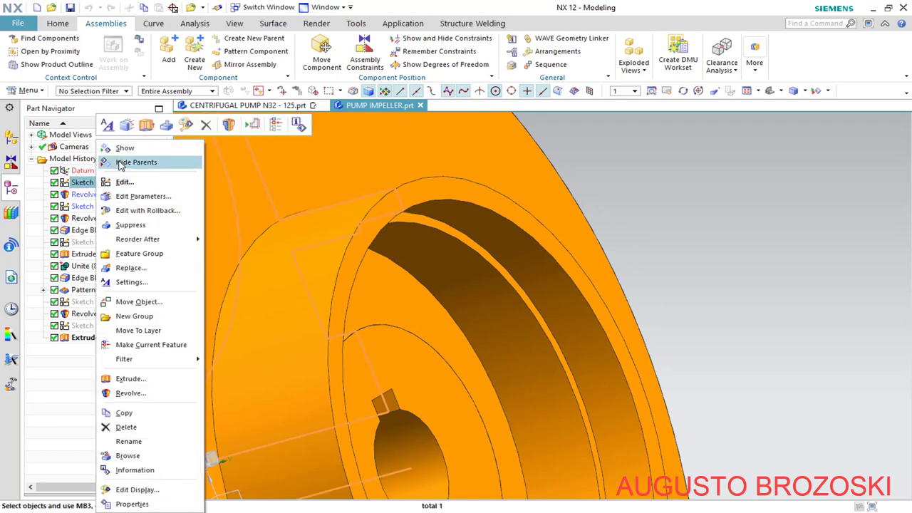
{"action": "left_click", "coordinate": [158, 184]}
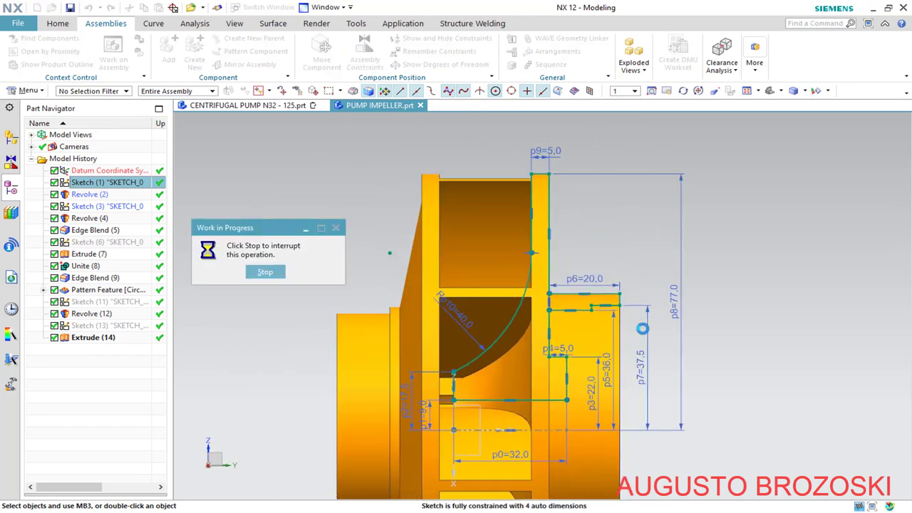
{"action": "scroll", "coordinate": [632, 297], "scroll_direction": "up", "scroll_amount": 5}
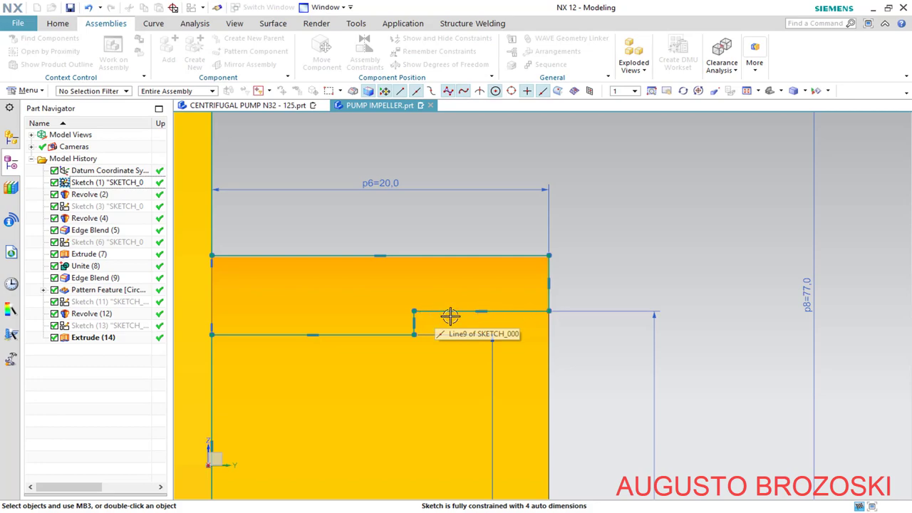
Review the impeller drawing on page 7 of the pump PDF at Fit Page, then minimize Acrobat
{"action": "left_click", "coordinate": [340, 508]}
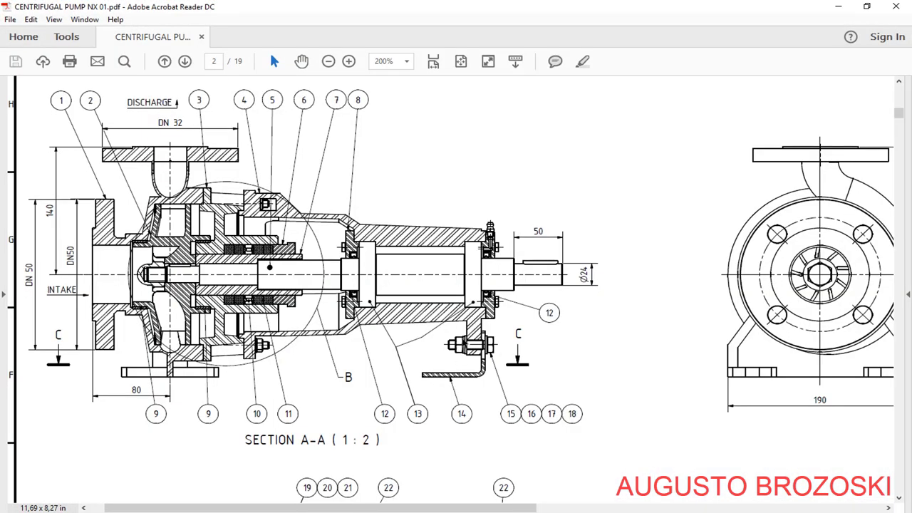
{"action": "left_click", "coordinate": [435, 62]}
{"action": "scroll", "coordinate": [455, 274], "scroll_direction": "down", "scroll_amount": 15}
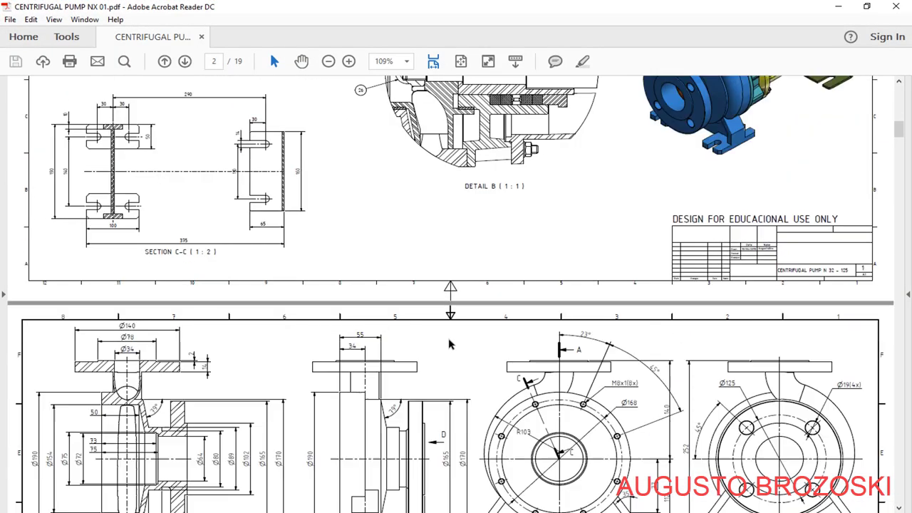
{"action": "scroll", "coordinate": [521, 385], "scroll_direction": "down", "scroll_amount": 20}
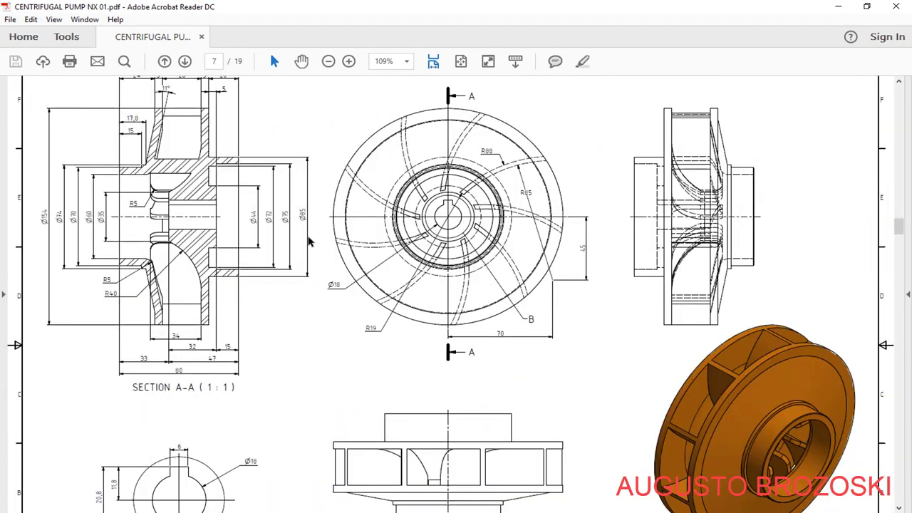
{"action": "scroll", "coordinate": [210, 200], "scroll_direction": "up", "scroll_amount": 3}
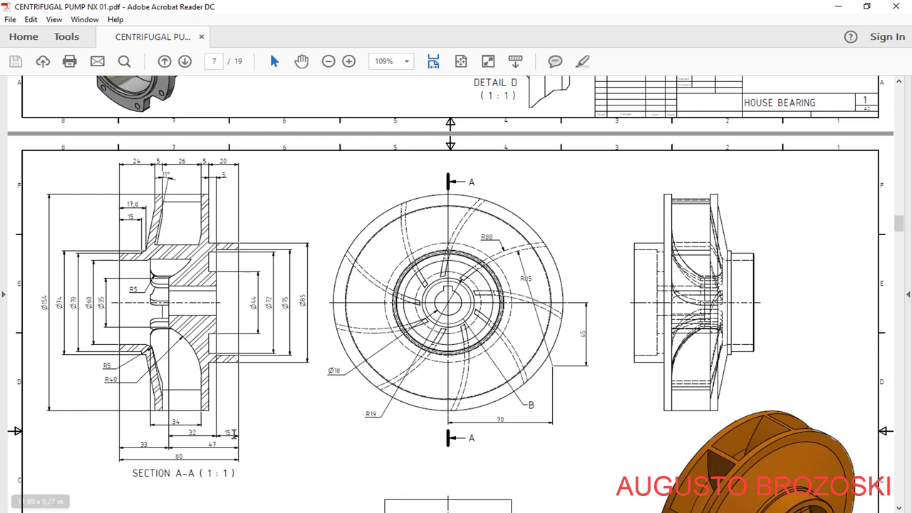
{"action": "left_click", "coordinate": [838, 6]}
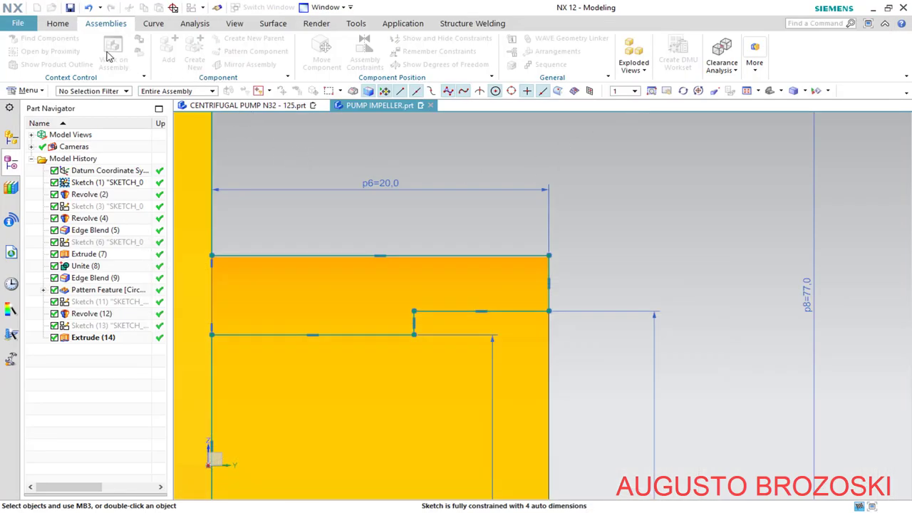
Dimension the impeller profile step to 15 with Rapid Dimension and finish the sketch
{"action": "left_click", "coordinate": [64, 25]}
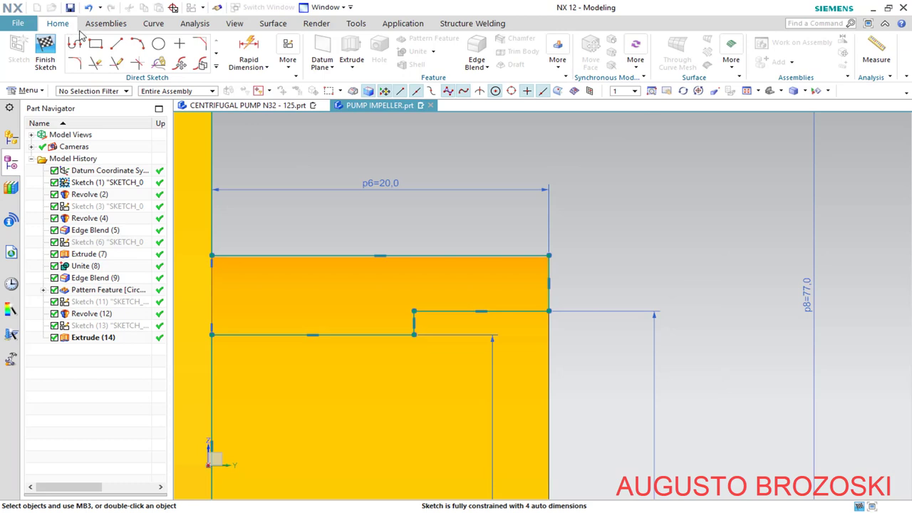
{"action": "left_click", "coordinate": [248, 50]}
{"action": "scroll", "coordinate": [443, 281], "scroll_direction": "up", "scroll_amount": 3}
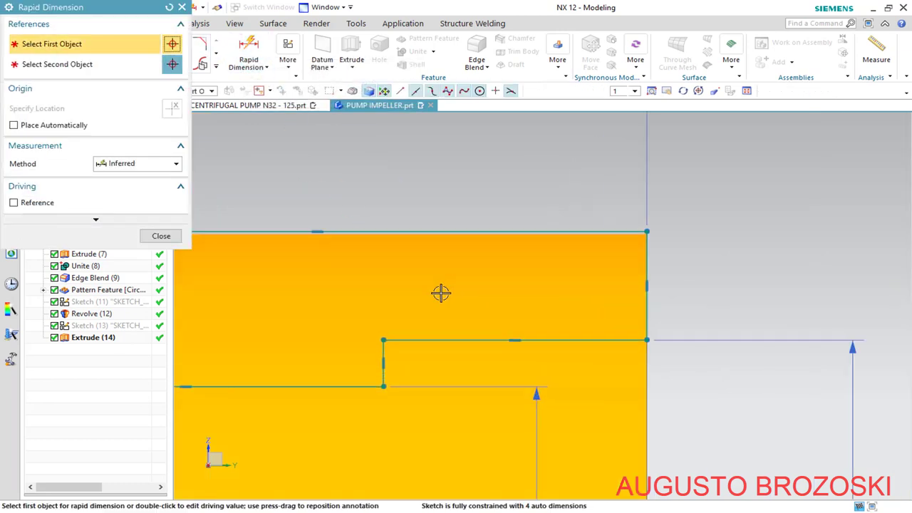
{"action": "scroll", "coordinate": [442, 294], "scroll_direction": "up", "scroll_amount": 1}
{"action": "left_click", "coordinate": [370, 352]}
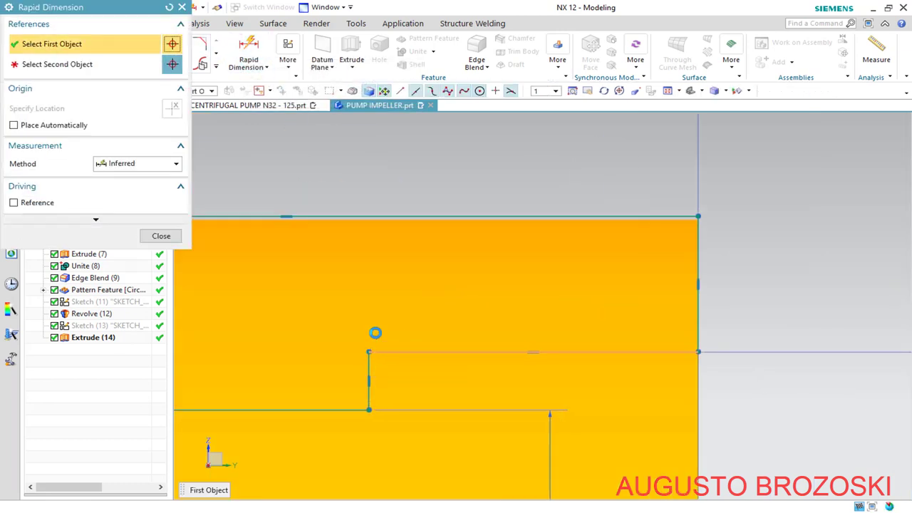
{"action": "left_click", "coordinate": [697, 216]}
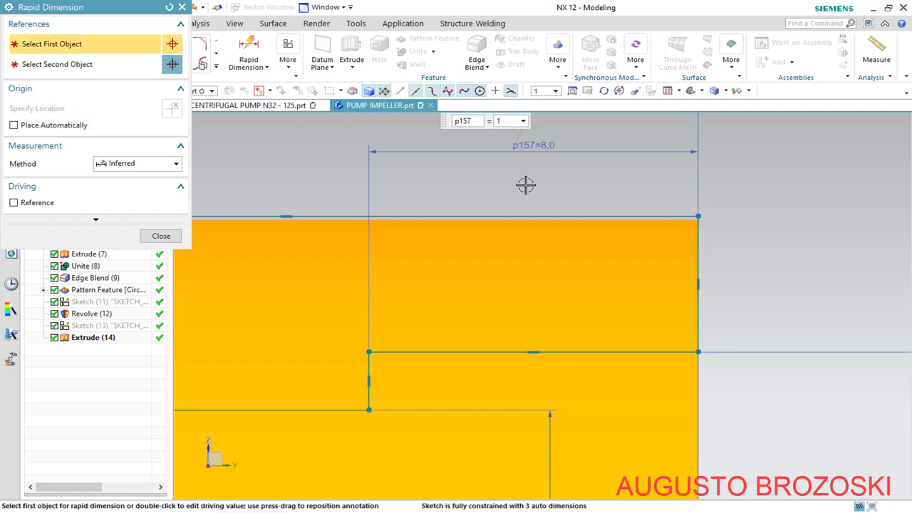
{"action": "key", "text": "Return"}
{"action": "scroll", "coordinate": [525, 218], "scroll_direction": "down", "scroll_amount": 3}
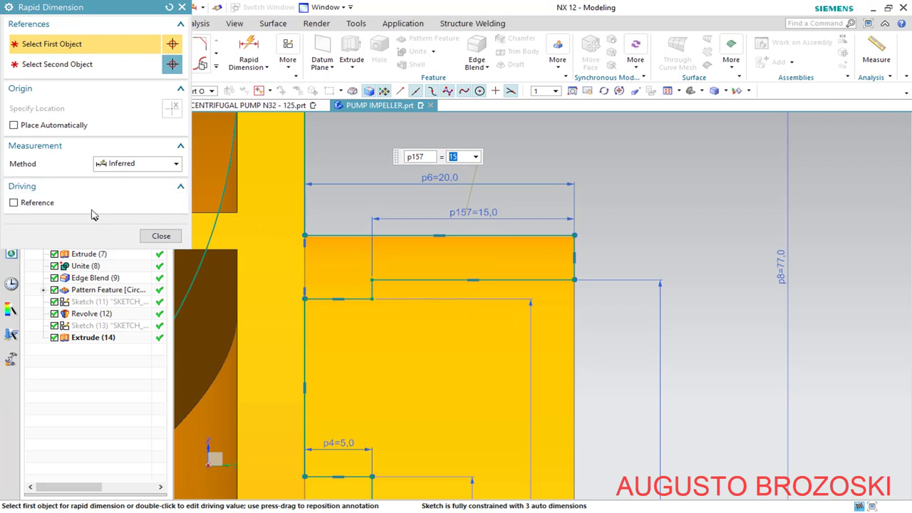
{"action": "left_click", "coordinate": [159, 236]}
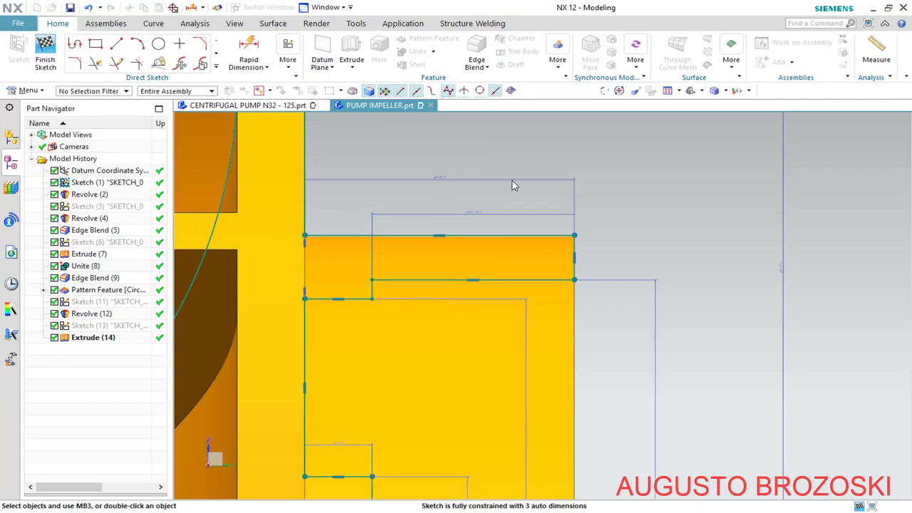
{"action": "left_click", "coordinate": [45, 51]}
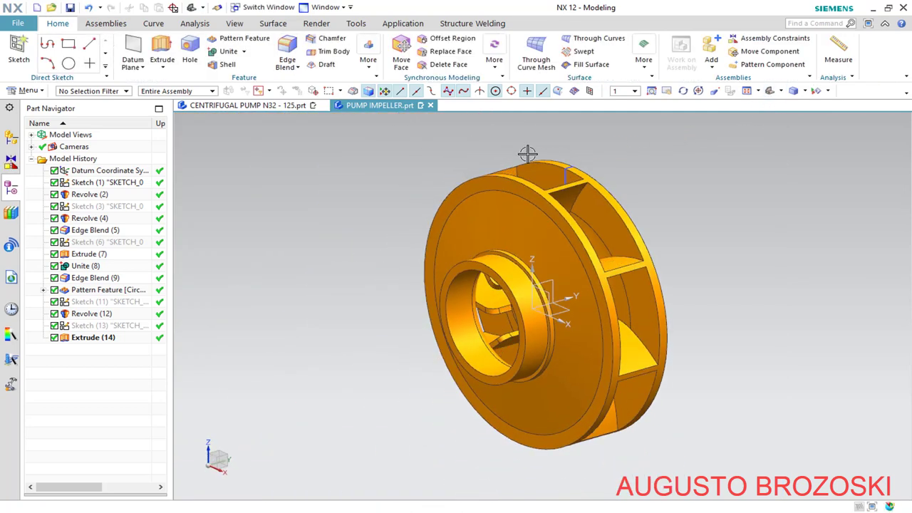
Save the impeller part, return to the assembly, fit the whole pump and save it
{"action": "left_click", "coordinate": [70, 8]}
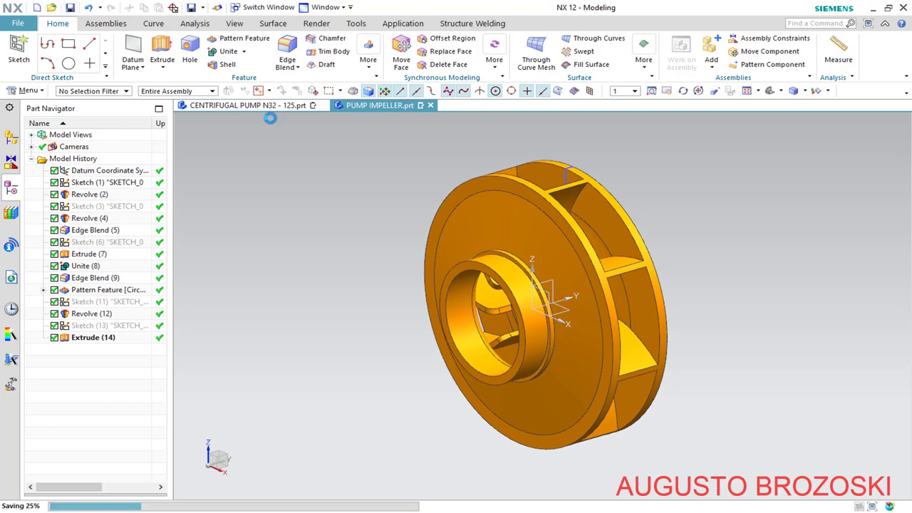
{"action": "left_click", "coordinate": [420, 104]}
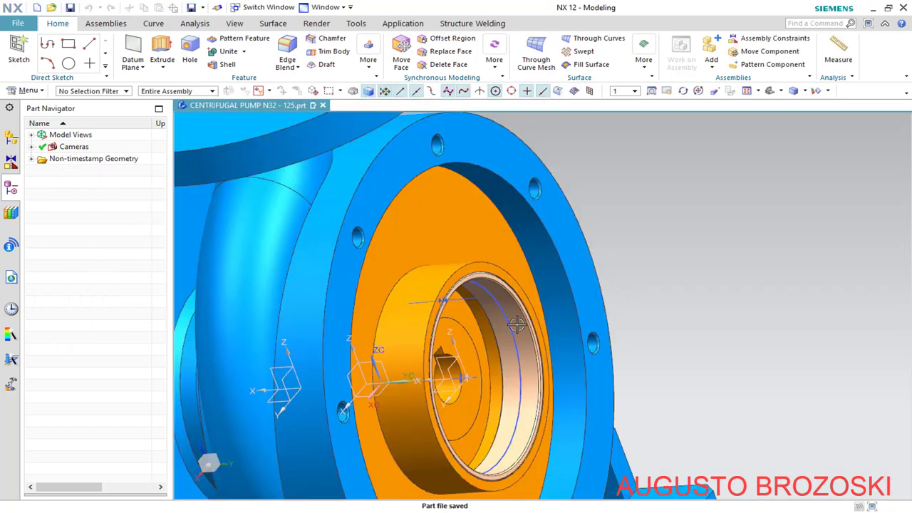
{"action": "scroll", "coordinate": [516, 325], "scroll_direction": "up", "scroll_amount": 6}
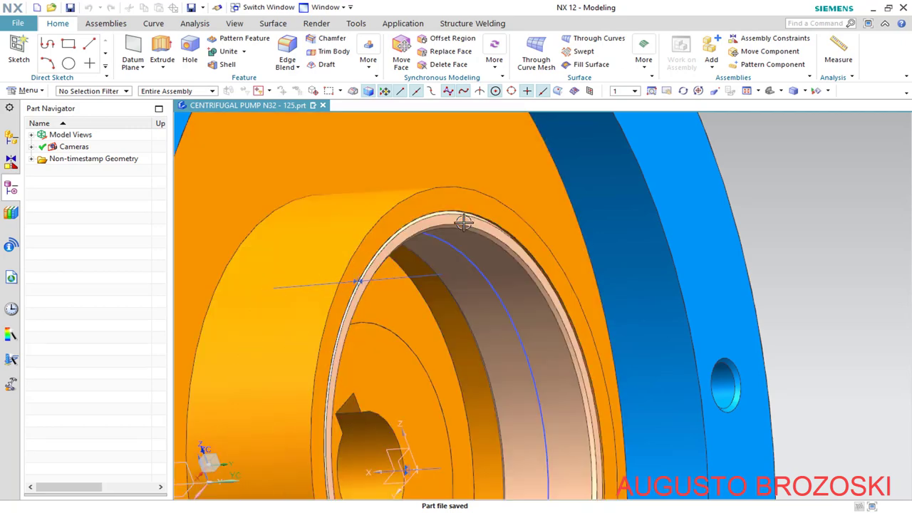
{"action": "scroll", "coordinate": [506, 258], "scroll_direction": "down", "scroll_amount": 4}
{"action": "scroll", "coordinate": [503, 303], "scroll_direction": "up", "scroll_amount": 2}
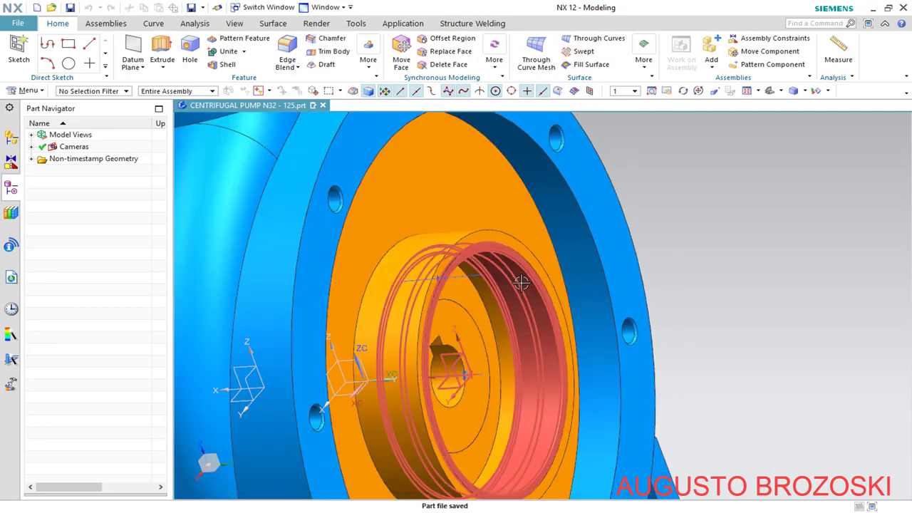
{"action": "scroll", "coordinate": [498, 270], "scroll_direction": "up", "scroll_amount": 5}
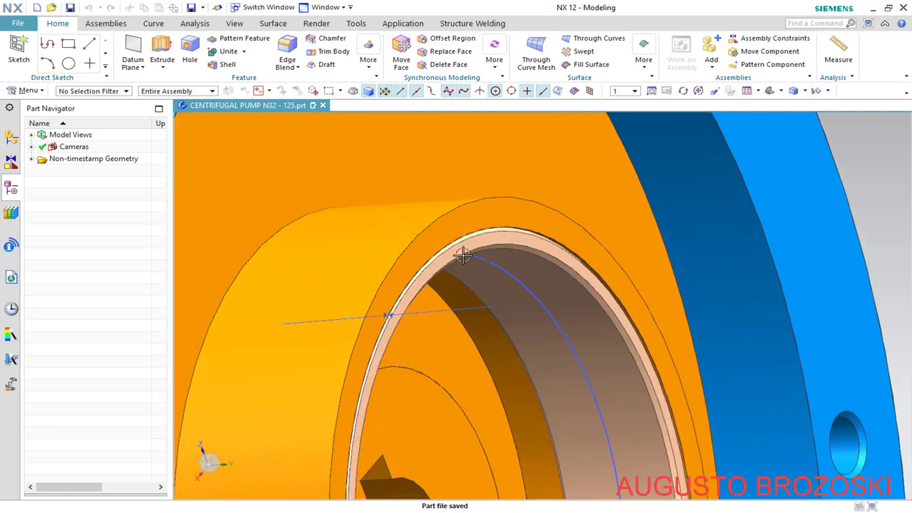
{"action": "scroll", "coordinate": [470, 260], "scroll_direction": "down", "scroll_amount": 5}
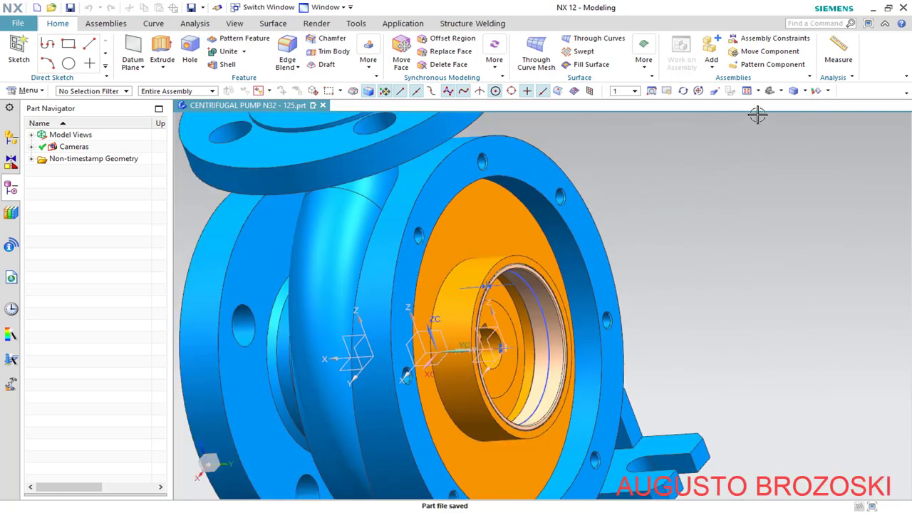
{"action": "left_click", "coordinate": [770, 91]}
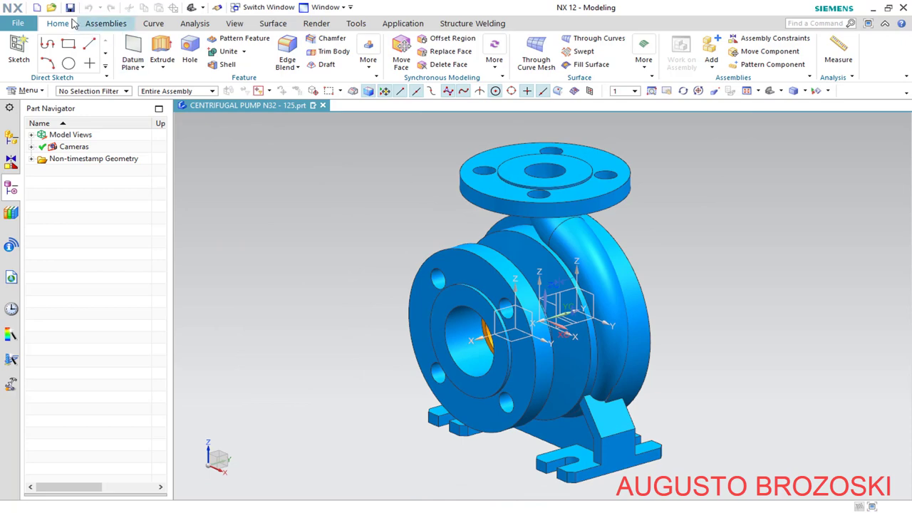
{"action": "left_click", "coordinate": [69, 8]}
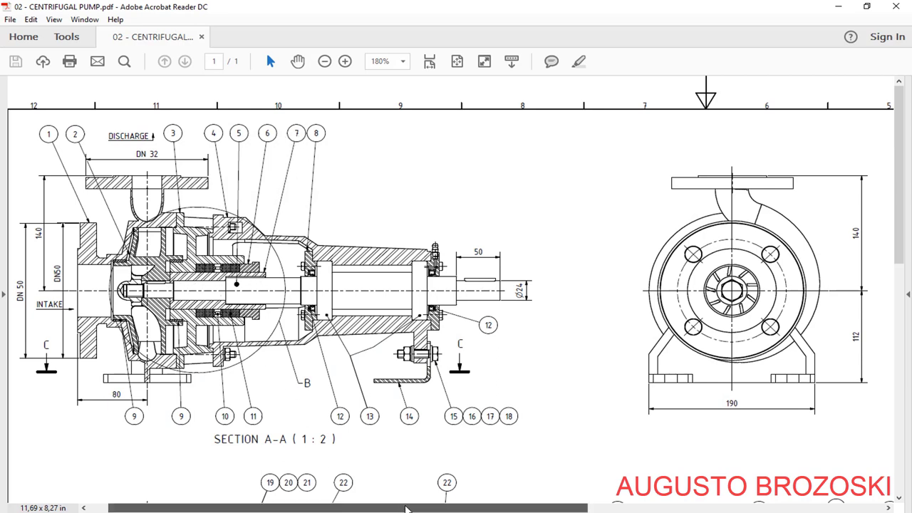
Pan the drawing PDF right to the parts list, then minimize Acrobat
{"action": "left_click_drag", "start_coordinate": [397, 506], "coordinate": [666, 506]}
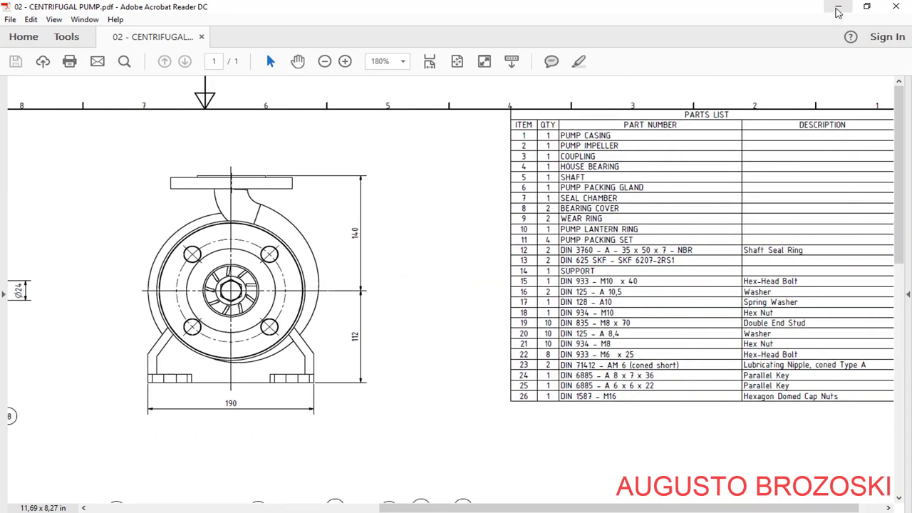
{"action": "left_click", "coordinate": [838, 10]}
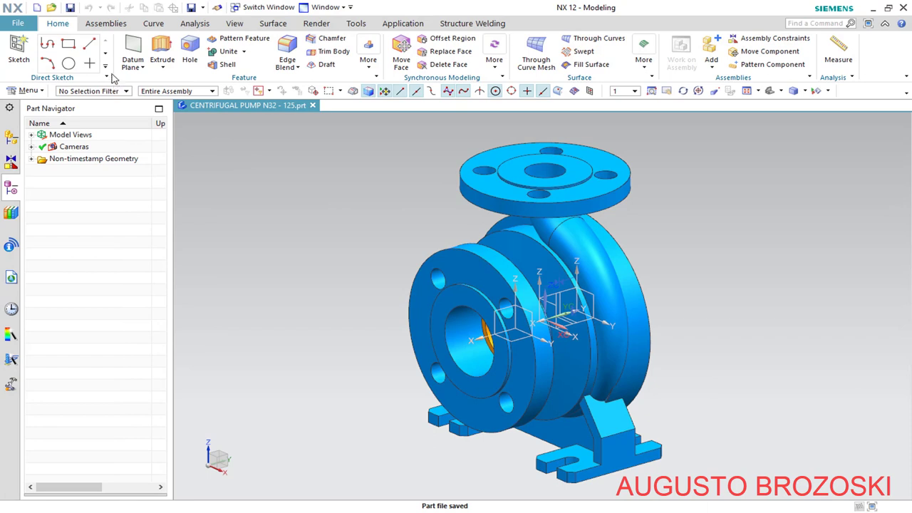
Load SEAL CHAMBER.prt from the project folder as a new assembly component
{"action": "left_click", "coordinate": [107, 27]}
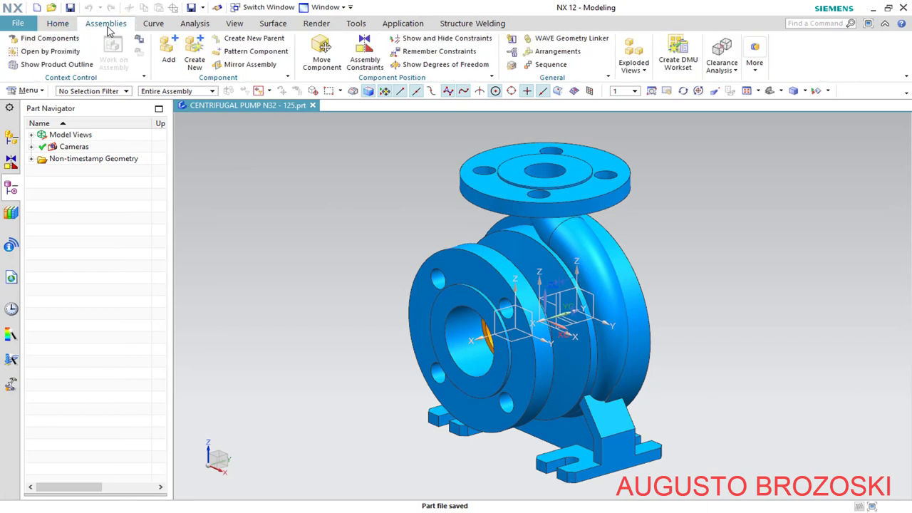
{"action": "left_click", "coordinate": [166, 51]}
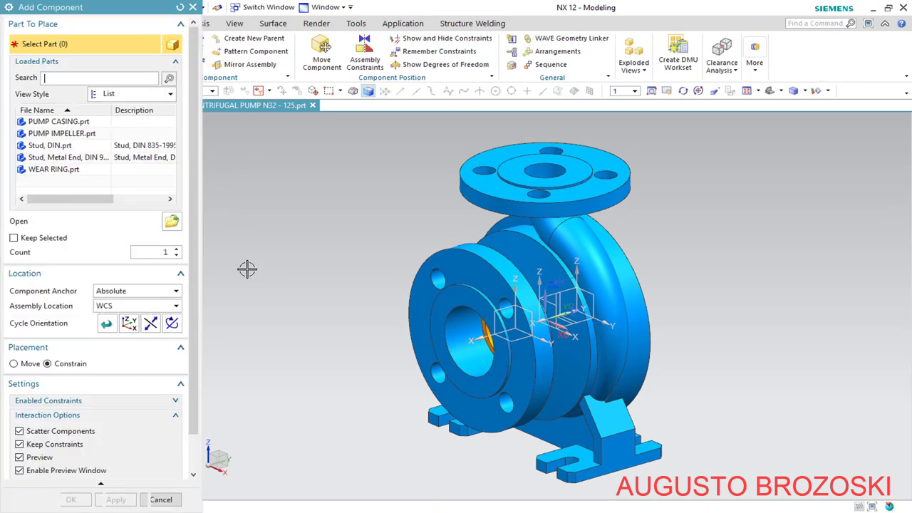
{"action": "left_click", "coordinate": [171, 225]}
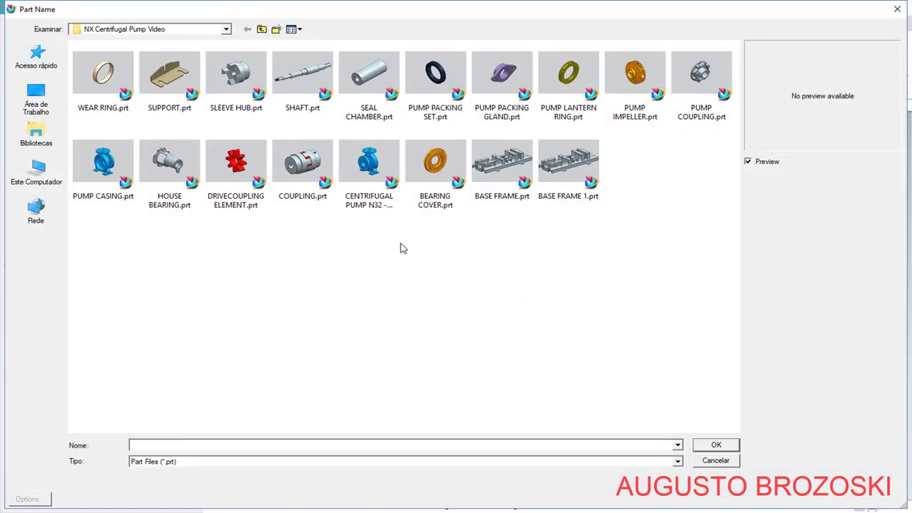
{"action": "left_click", "coordinate": [372, 76]}
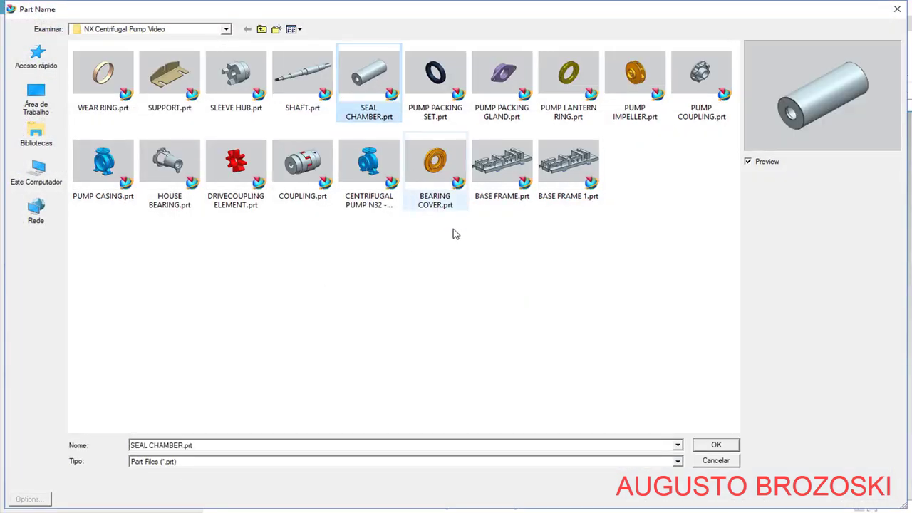
{"action": "left_click", "coordinate": [714, 445]}
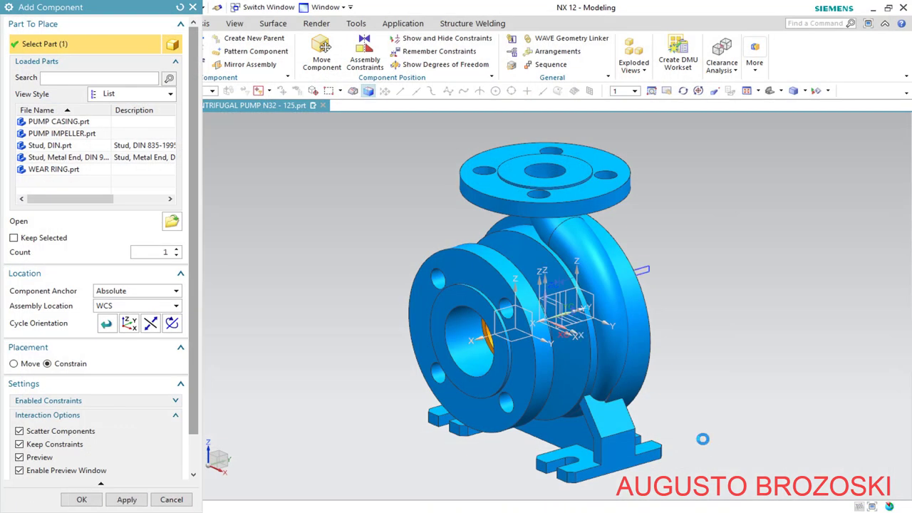
{"action": "middle_click_drag", "start_coordinate": [582, 302], "coordinate": [609, 330]}
{"action": "scroll", "coordinate": [610, 329], "scroll_direction": "up", "scroll_amount": 3}
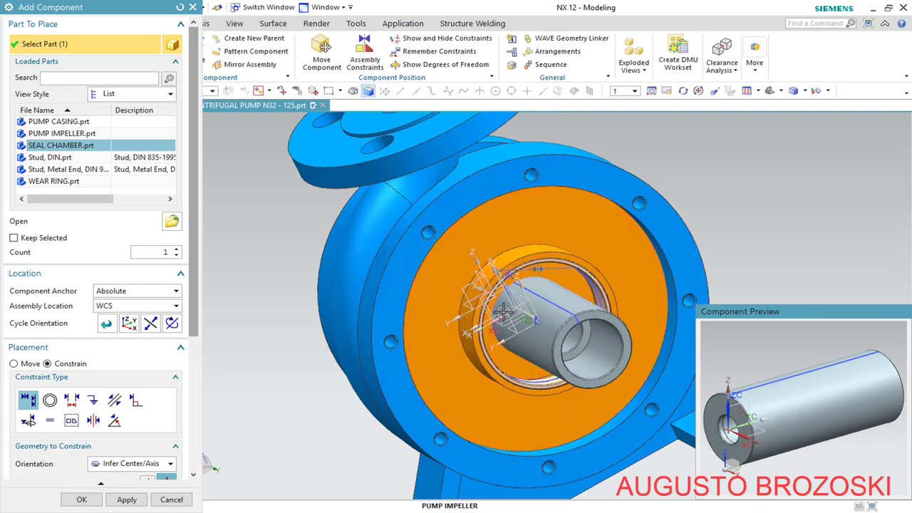
{"action": "scroll", "coordinate": [191, 326], "scroll_direction": "down", "scroll_amount": 5}
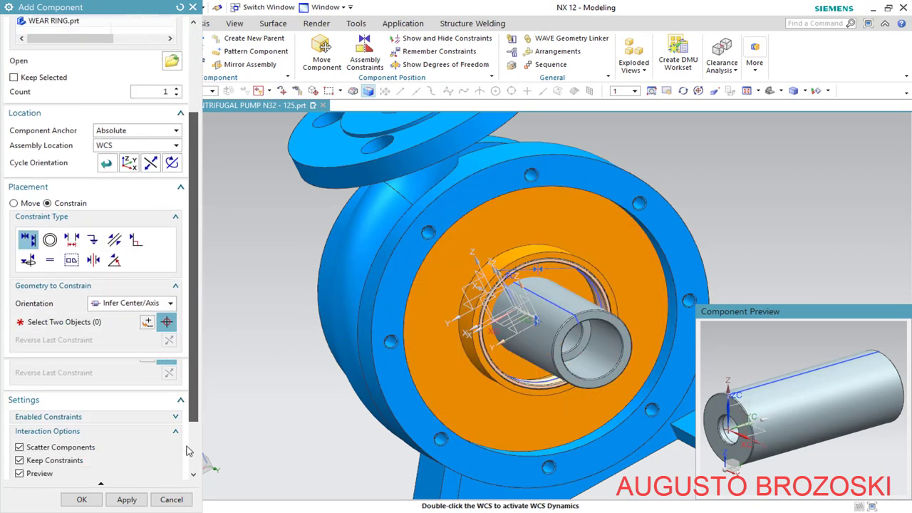
Set the seal chamber's Placement to Constrain and turn off Preview
{"action": "left_click", "coordinate": [15, 169]}
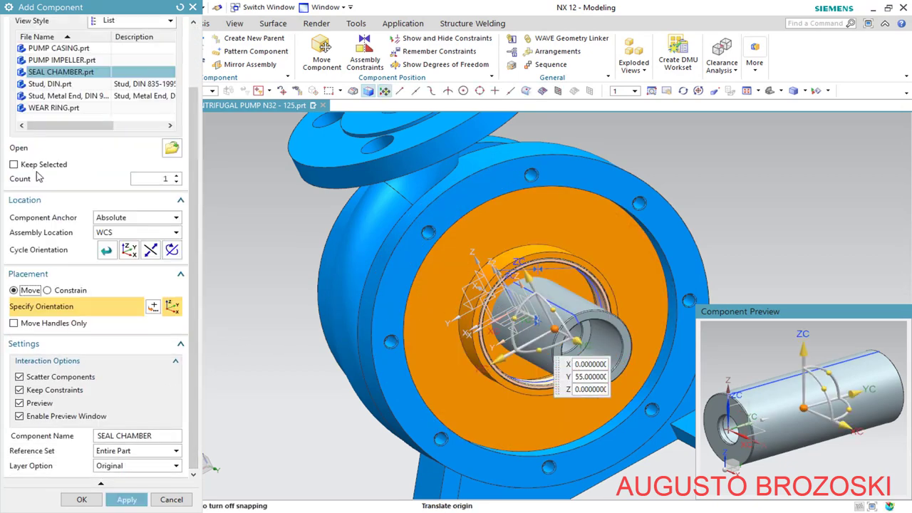
{"action": "left_click", "coordinate": [47, 290]}
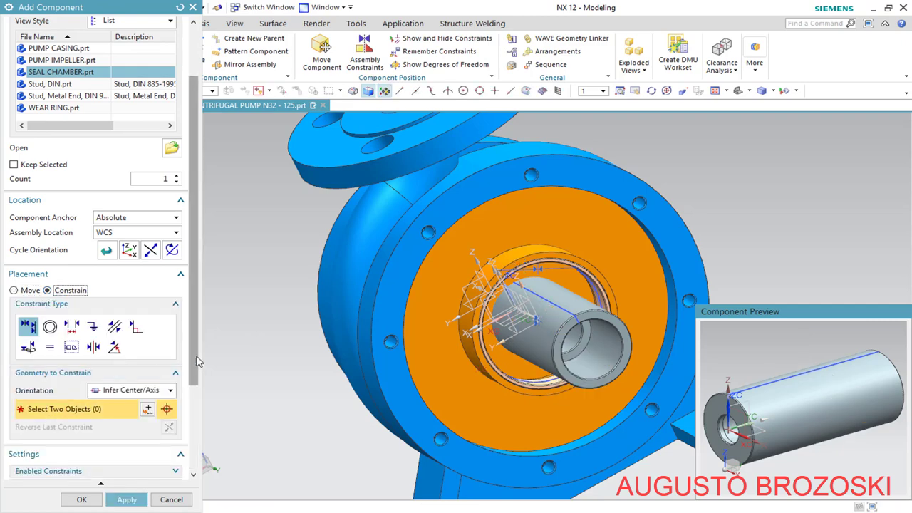
{"action": "scroll", "coordinate": [195, 399], "scroll_direction": "down", "scroll_amount": 2}
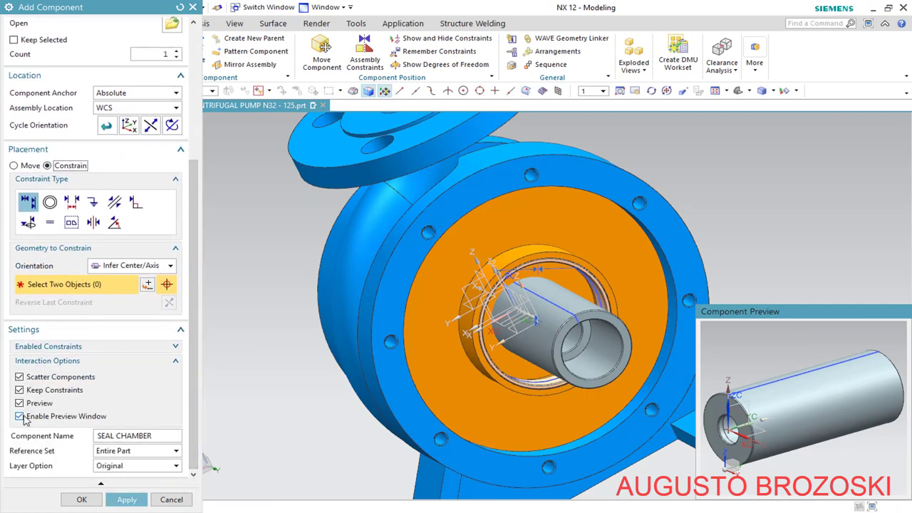
{"action": "left_click", "coordinate": [20, 403]}
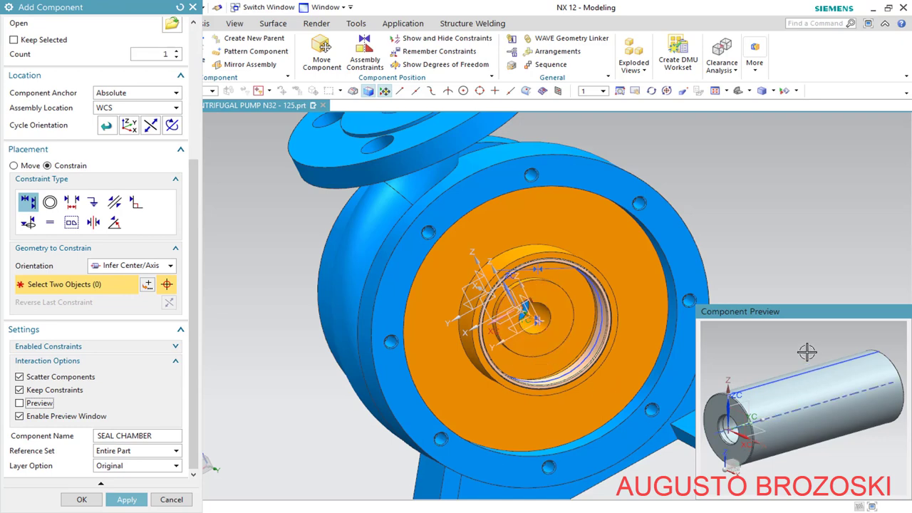
{"action": "scroll", "coordinate": [754, 379], "scroll_direction": "down", "scroll_amount": 5}
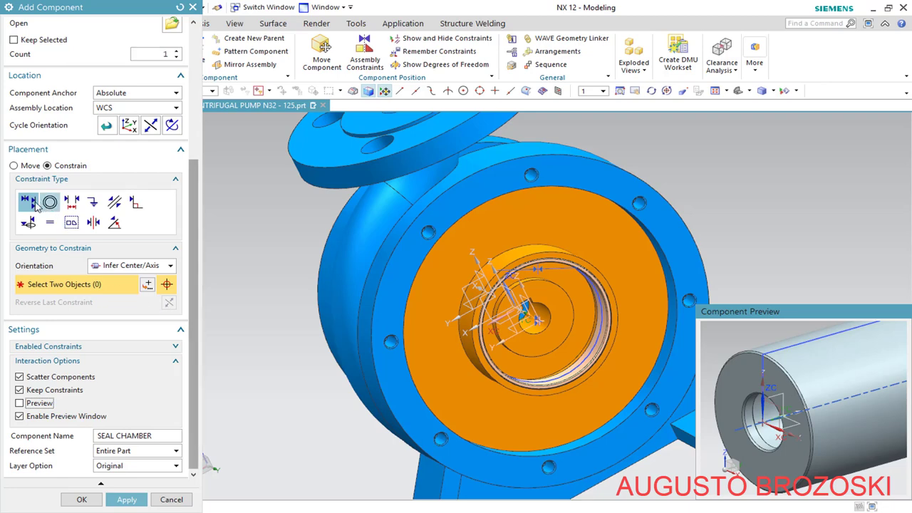
Add a Touch constraint between the seal chamber's end face and the pump impeller face
{"action": "left_click", "coordinate": [170, 266]}
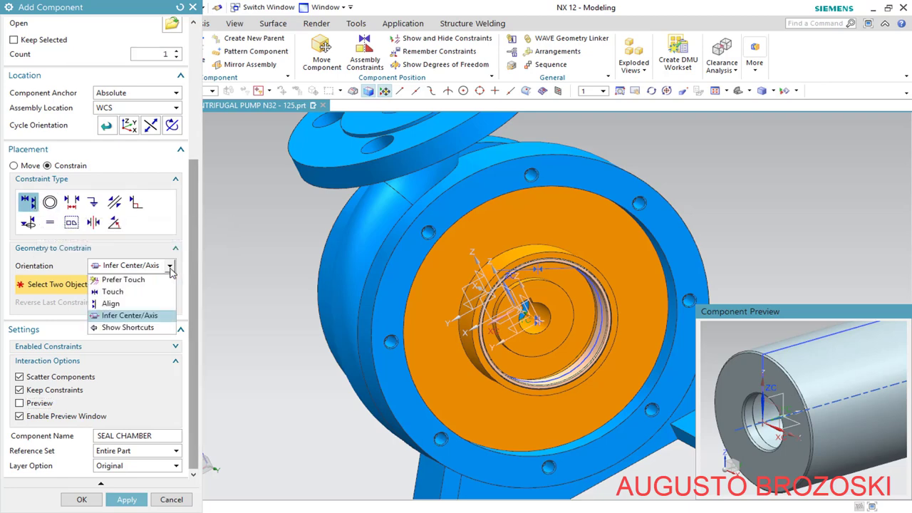
{"action": "left_click", "coordinate": [114, 292]}
{"action": "middle_click_drag", "start_coordinate": [705, 423], "coordinate": [716, 390]}
{"action": "left_click", "coordinate": [718, 385]}
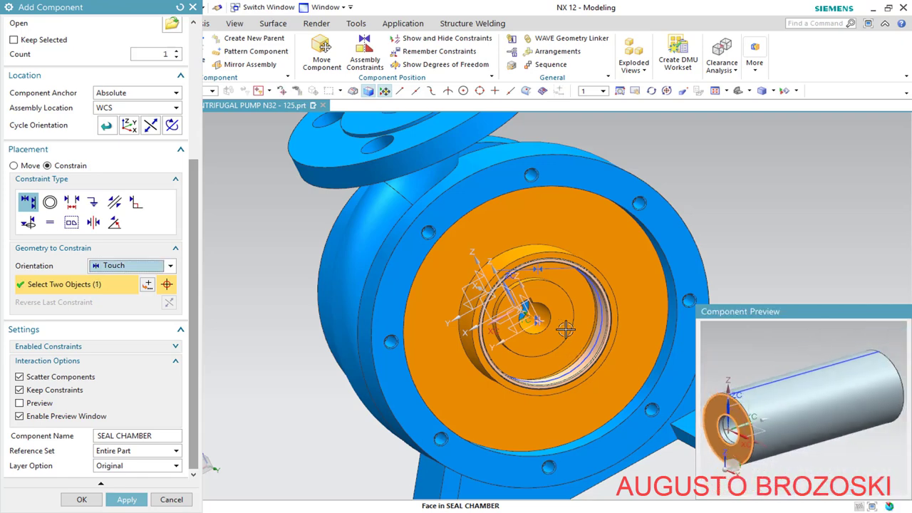
{"action": "scroll", "coordinate": [592, 308], "scroll_direction": "up", "scroll_amount": 5}
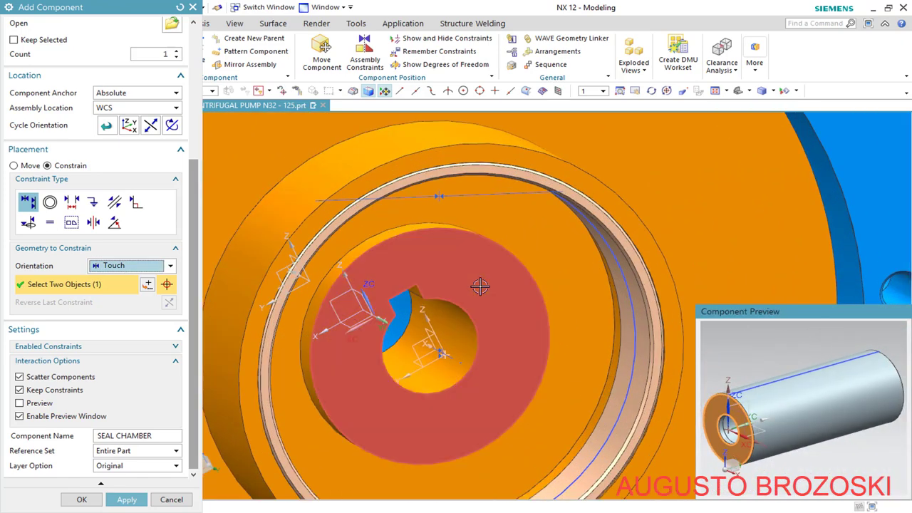
{"action": "left_click", "coordinate": [490, 289]}
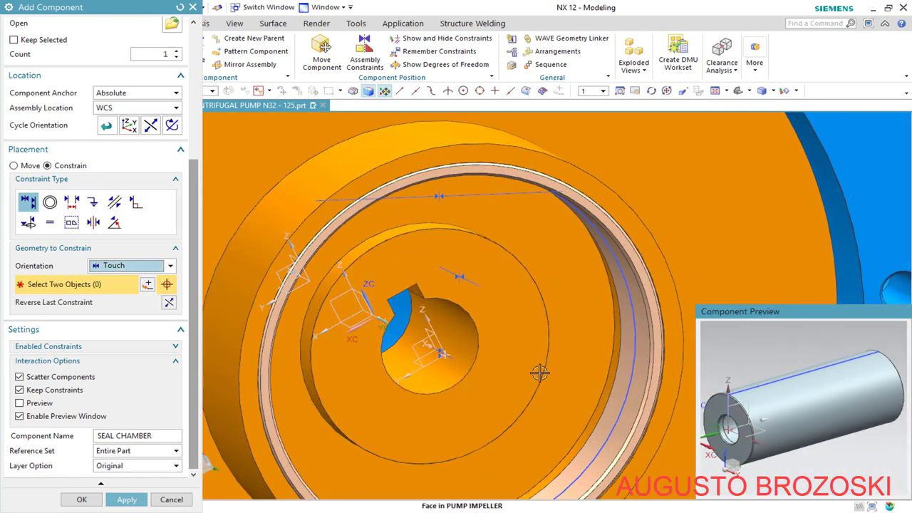
{"action": "scroll", "coordinate": [611, 389], "scroll_direction": "down", "scroll_amount": 3}
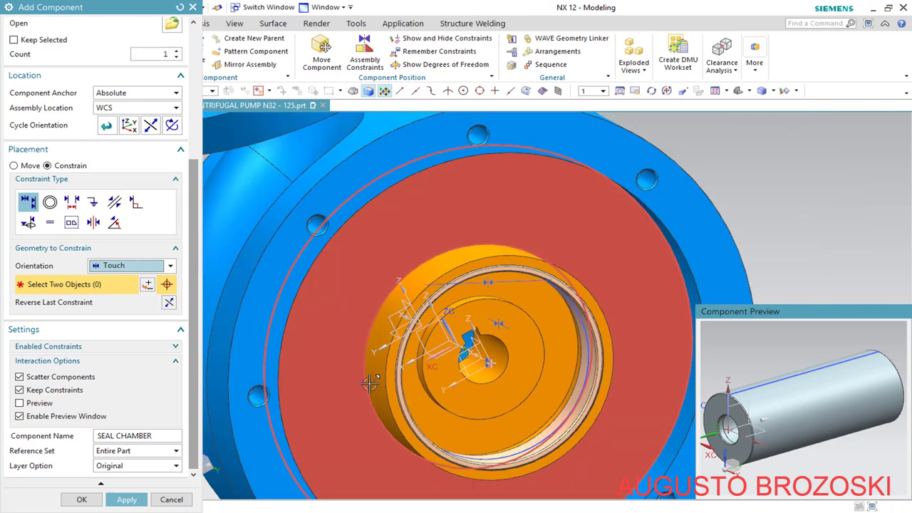
Switch the constraint orientation to Infer Center/Axis
{"action": "left_click", "coordinate": [167, 267]}
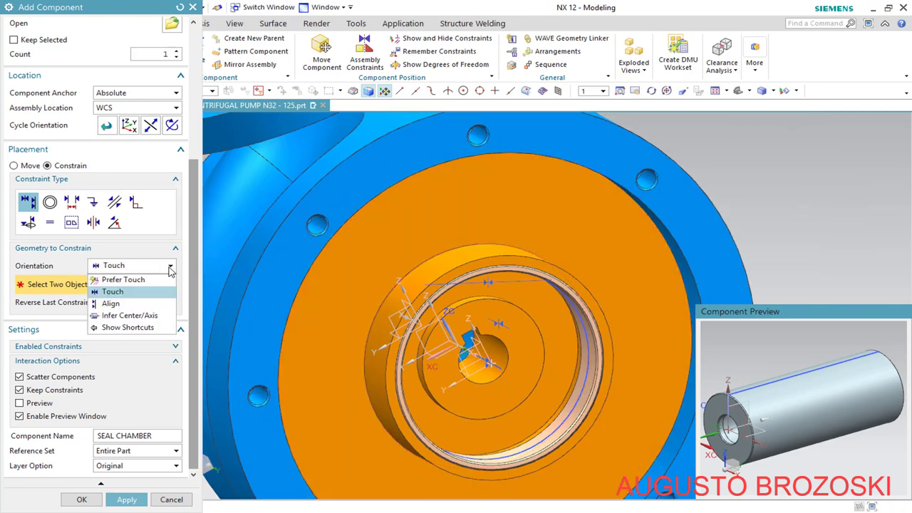
{"action": "left_click", "coordinate": [128, 316]}
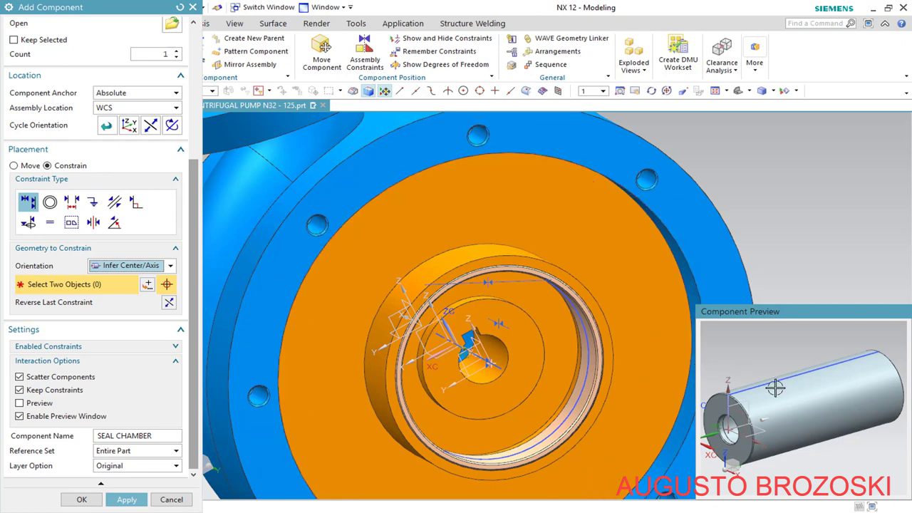
{"action": "scroll", "coordinate": [741, 422], "scroll_direction": "up", "scroll_amount": 6}
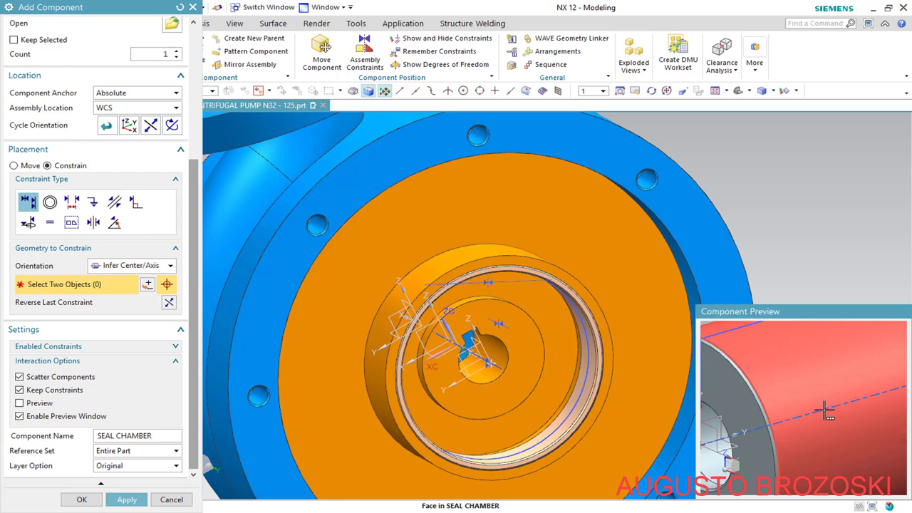
Align the seal chamber centerline with the pump bore axis, preview the fit, and confirm with OK
{"action": "left_click", "coordinate": [824, 419]}
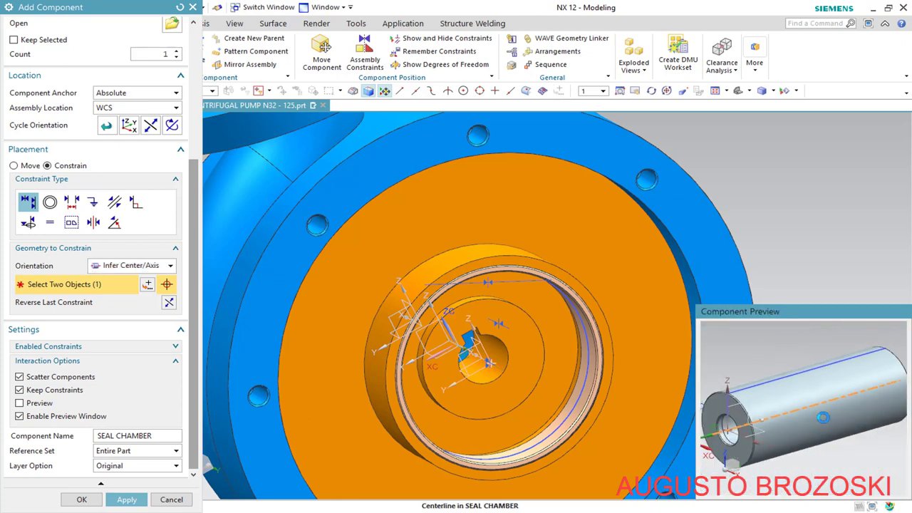
{"action": "scroll", "coordinate": [513, 380], "scroll_direction": "up", "scroll_amount": 3}
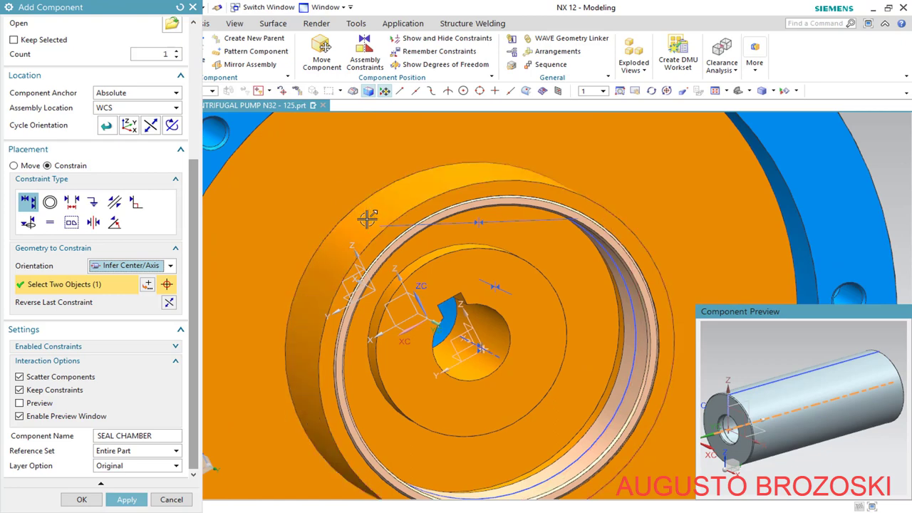
{"action": "left_click", "coordinate": [495, 350]}
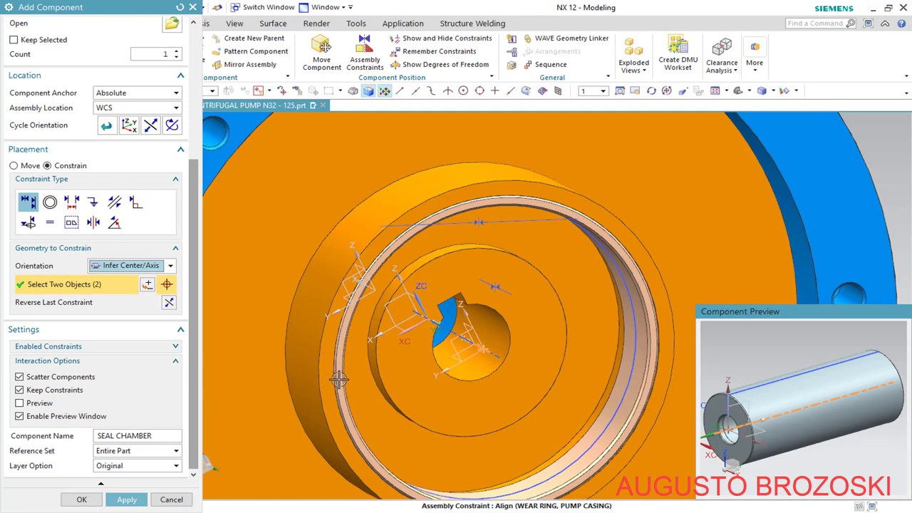
{"action": "scroll", "coordinate": [485, 325], "scroll_direction": "down", "scroll_amount": 3}
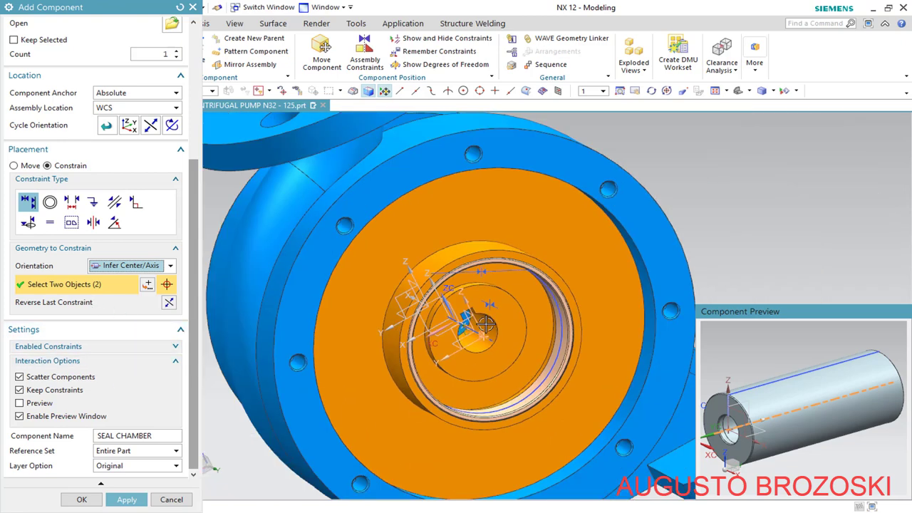
{"action": "left_click", "coordinate": [20, 403]}
{"action": "middle_click_drag", "start_coordinate": [331, 396], "coordinate": [309, 338]}
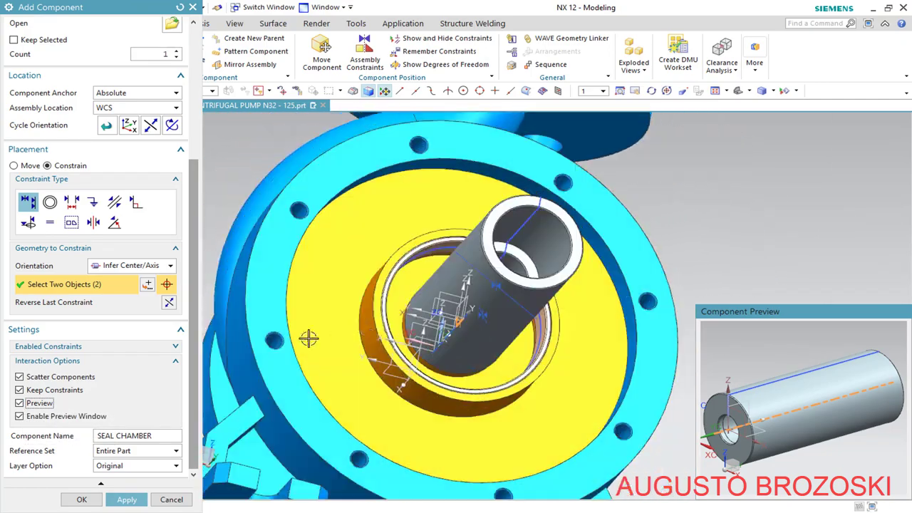
{"action": "left_click", "coordinate": [81, 500]}
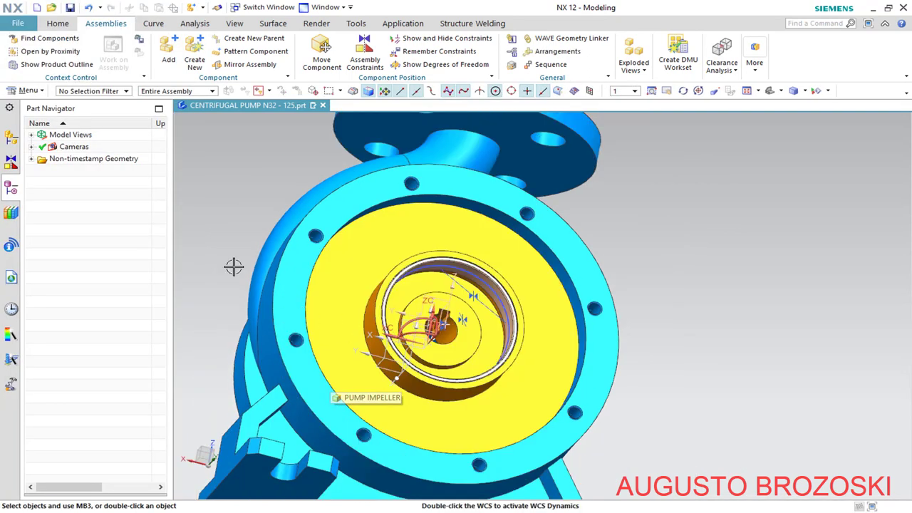
Make SEAL CHAMBER and PUMP CASING visible again in the Assembly Navigator
{"action": "left_click", "coordinate": [11, 139]}
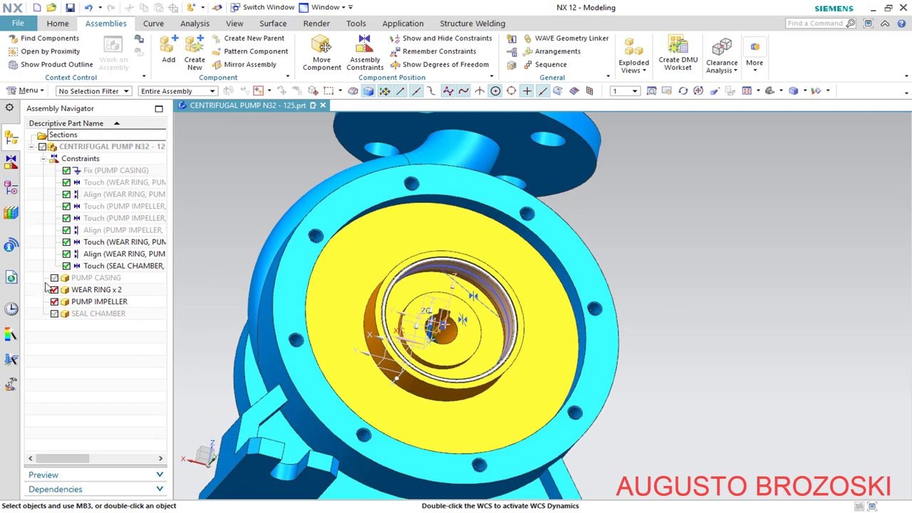
{"action": "left_click", "coordinate": [55, 314]}
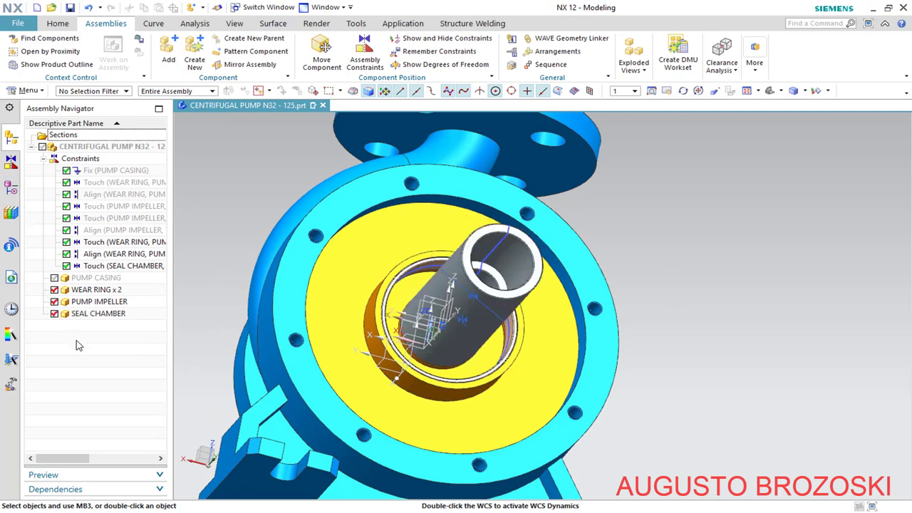
{"action": "left_click", "coordinate": [55, 278]}
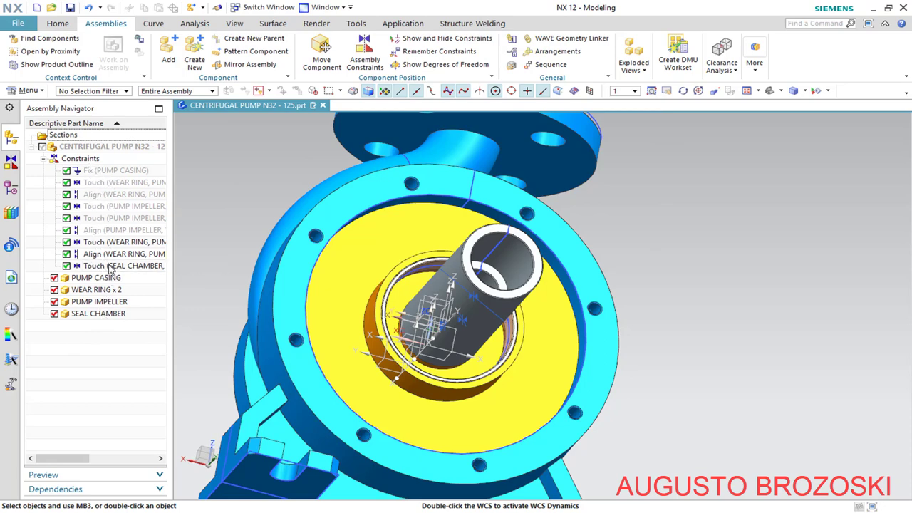
Hide all assembly constraints and sketches via Show and Hide, then fit the whole pump
{"action": "left_click", "coordinate": [816, 91]}
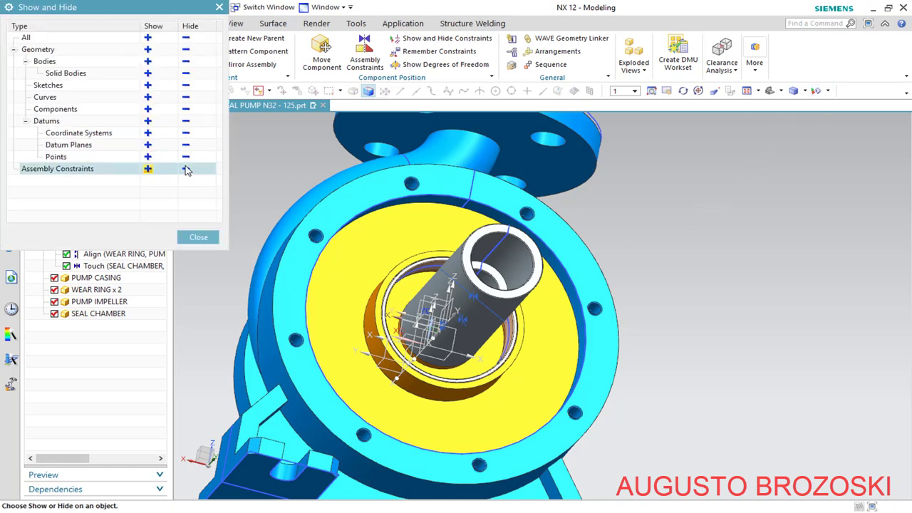
{"action": "left_click", "coordinate": [185, 169]}
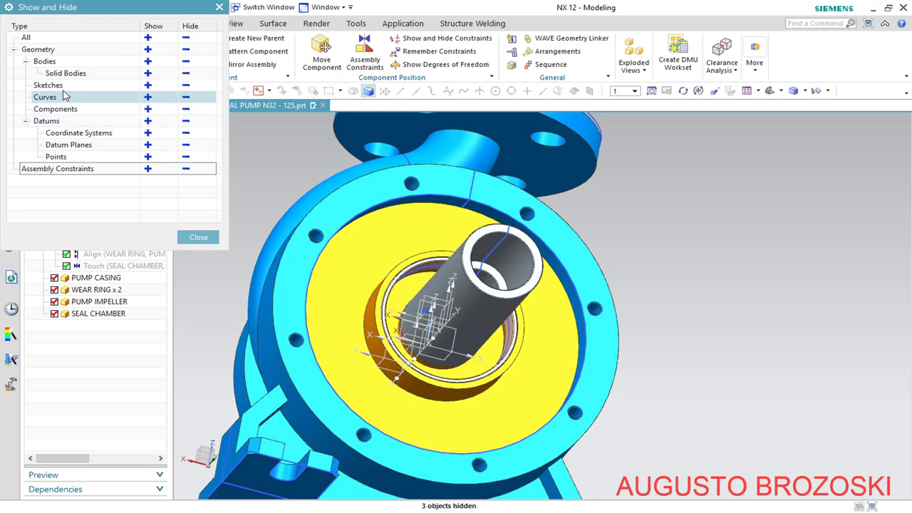
{"action": "left_click", "coordinate": [186, 87]}
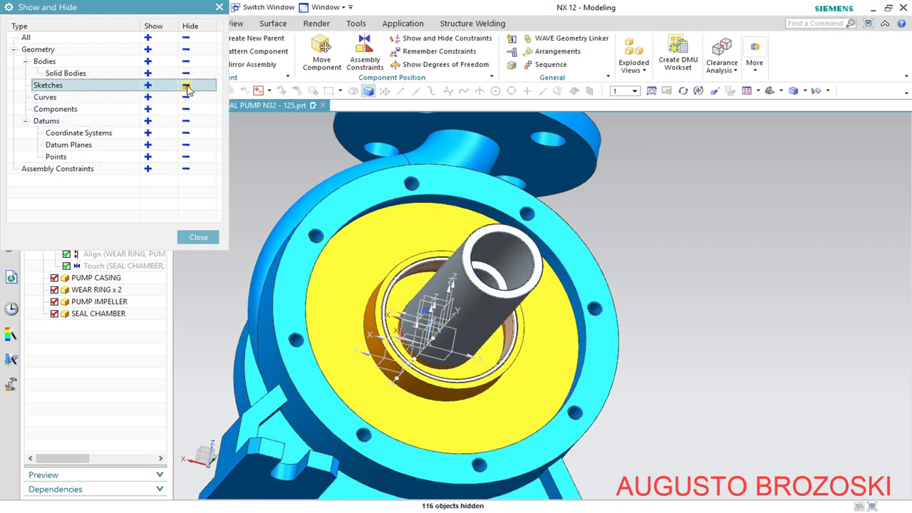
{"action": "left_click", "coordinate": [197, 237]}
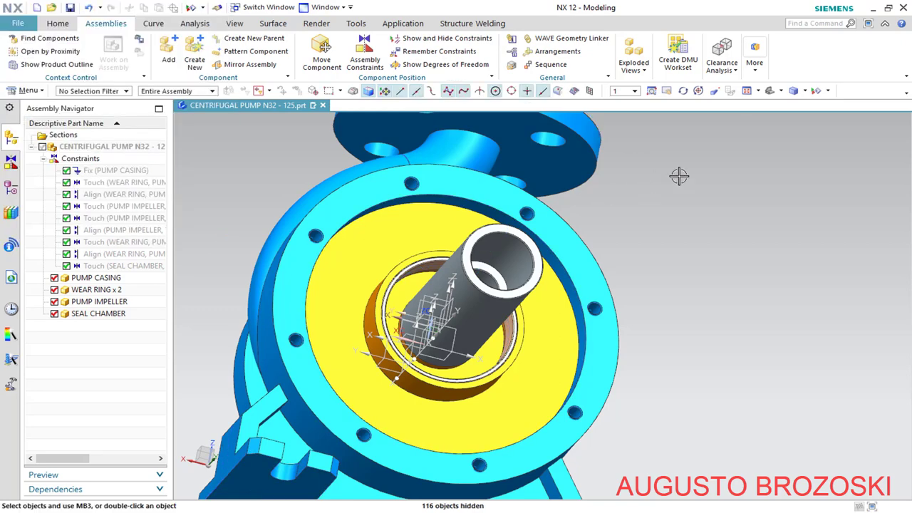
{"action": "left_click", "coordinate": [769, 90]}
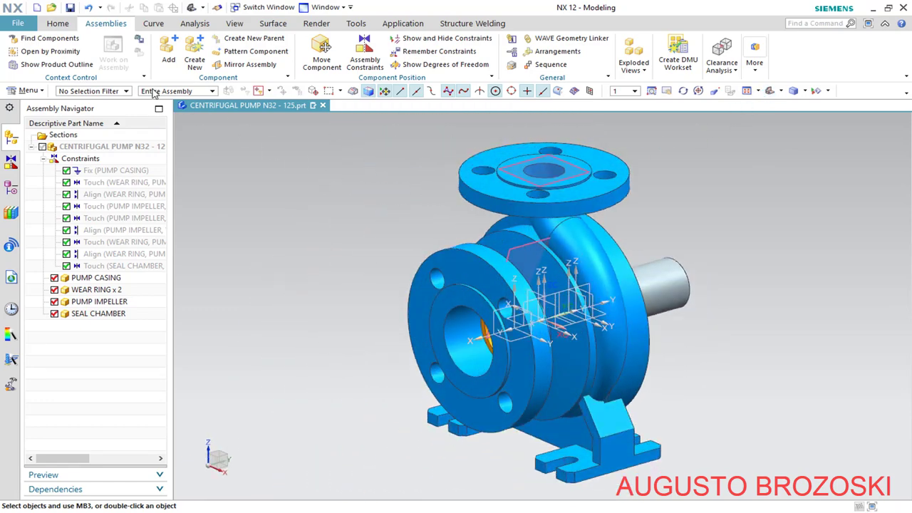
Save the pump assembly, review section A-A and the parts list in Acrobat, and return to NX
{"action": "left_click", "coordinate": [71, 8]}
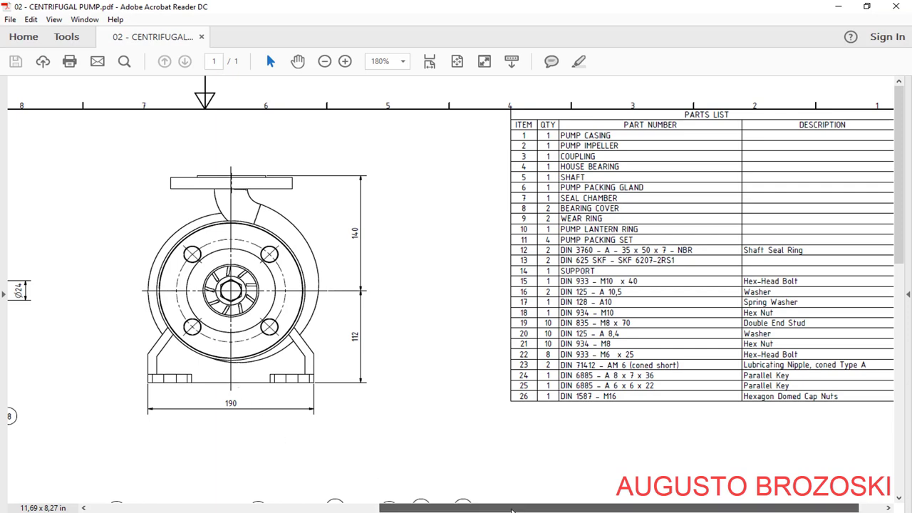
{"action": "scroll", "coordinate": [412, 496], "scroll_direction": "left", "scroll_amount": 5}
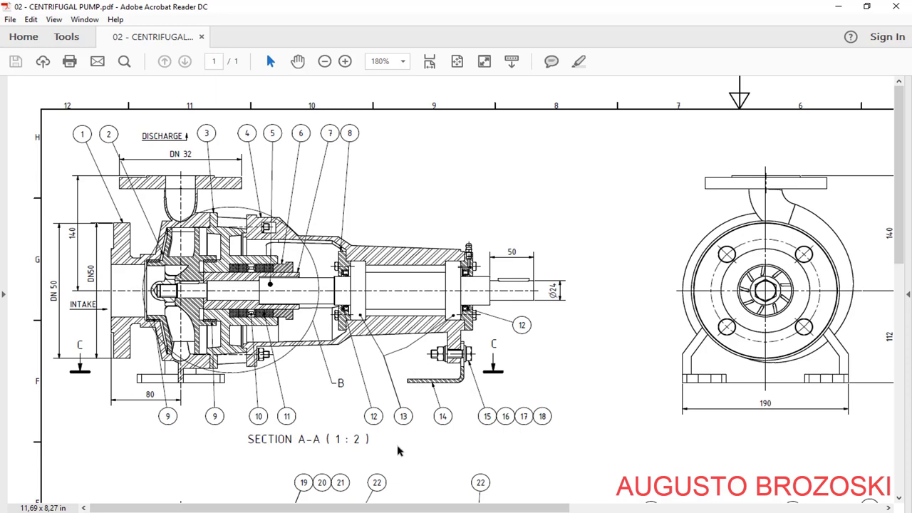
{"action": "left_click_drag", "start_coordinate": [431, 505], "coordinate": [728, 474]}
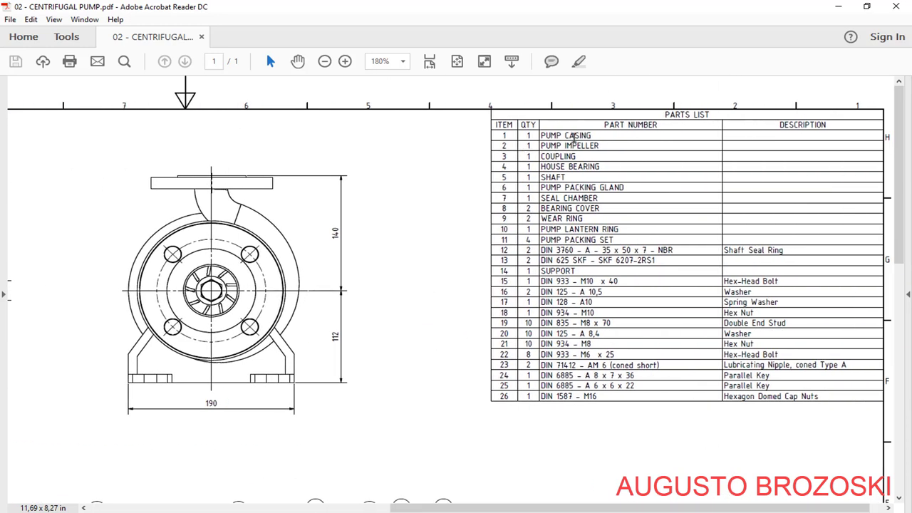
{"action": "key", "text": "alt+Tab"}
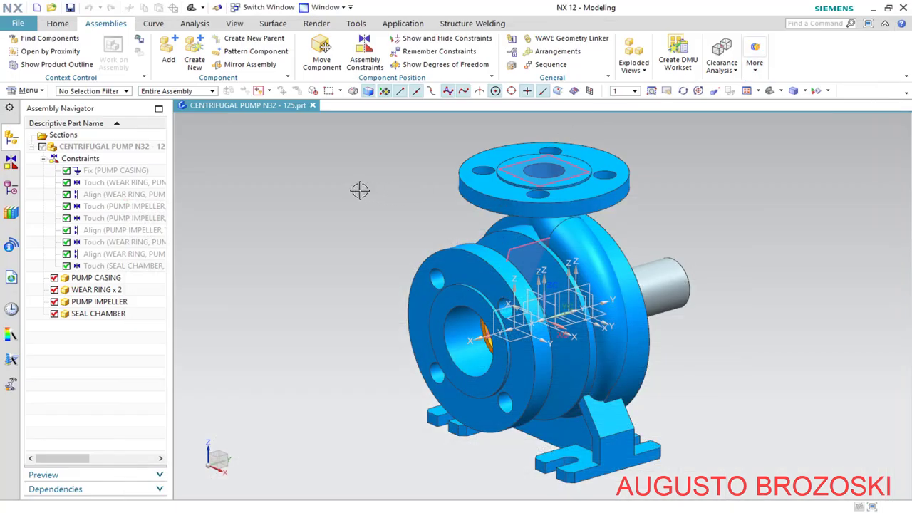
Add PUMP COUPLING.prt as a new component and set its placement to Move
{"action": "left_click", "coordinate": [168, 48]}
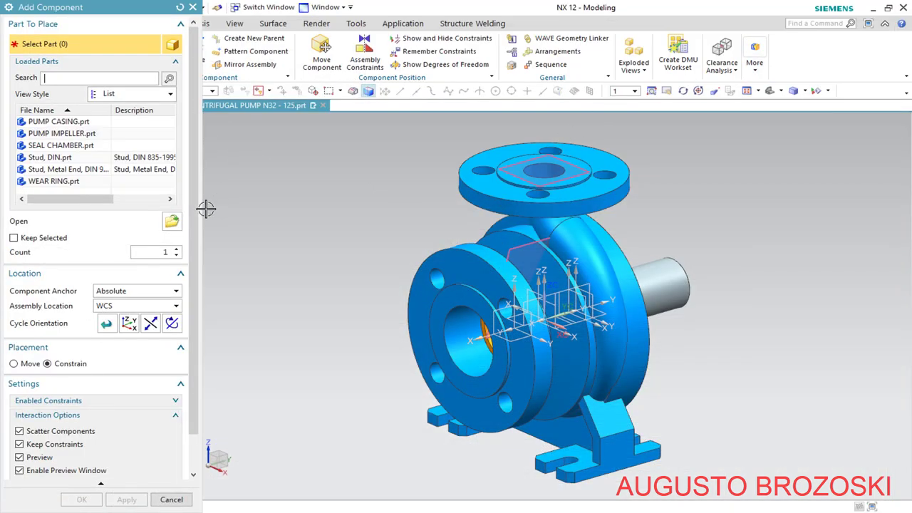
{"action": "left_click", "coordinate": [174, 221]}
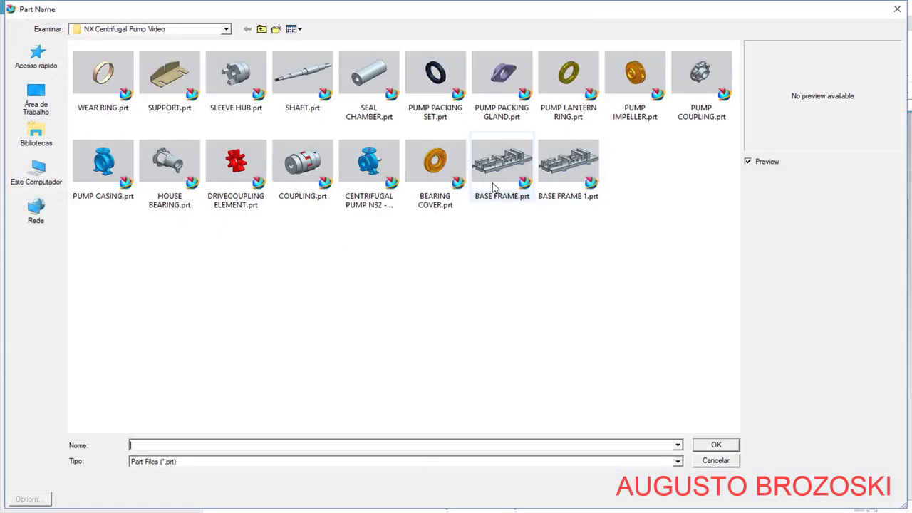
{"action": "left_click", "coordinate": [699, 88]}
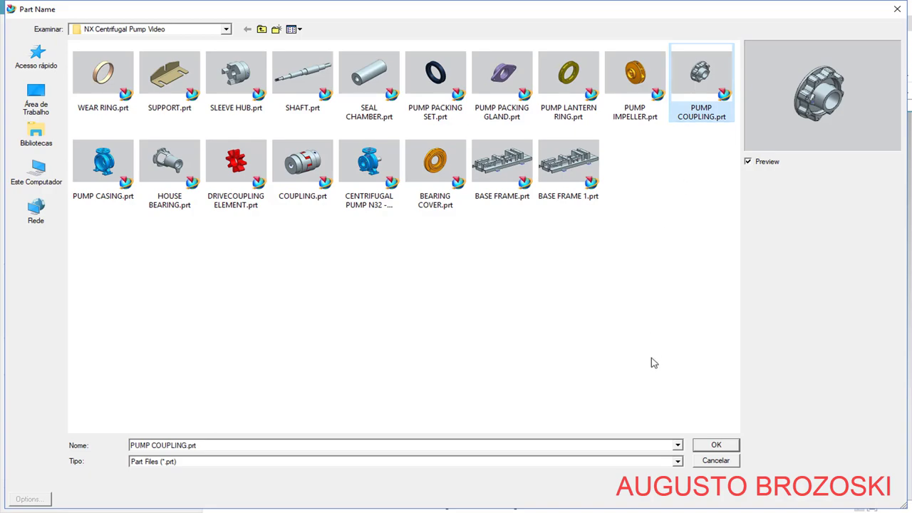
{"action": "left_click", "coordinate": [713, 445]}
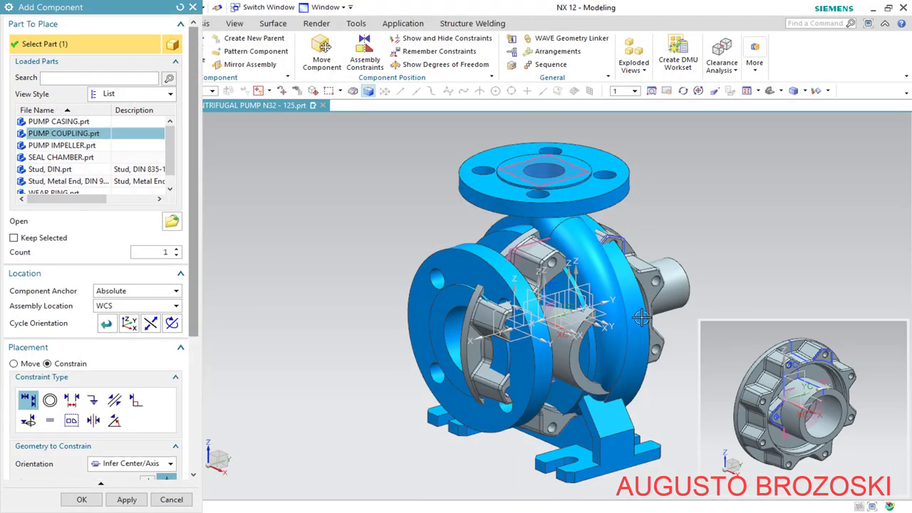
{"action": "middle_click_drag", "start_coordinate": [605, 289], "coordinate": [424, 295]}
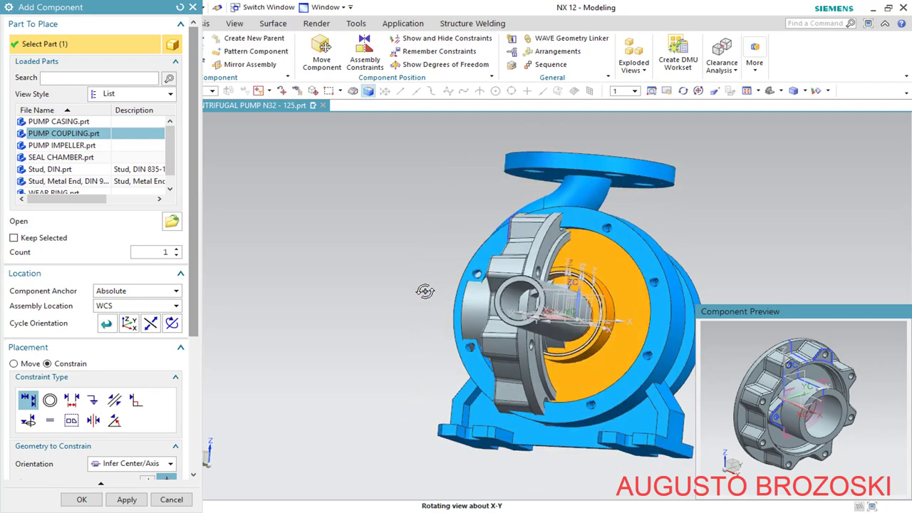
{"action": "middle_click_drag", "start_coordinate": [732, 356], "coordinate": [766, 352]}
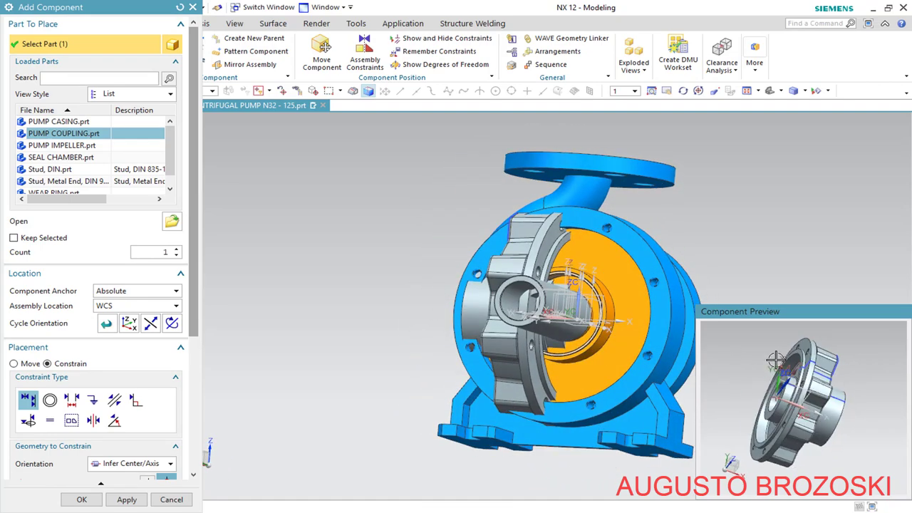
{"action": "scroll", "coordinate": [770, 351], "scroll_direction": "down", "scroll_amount": 5}
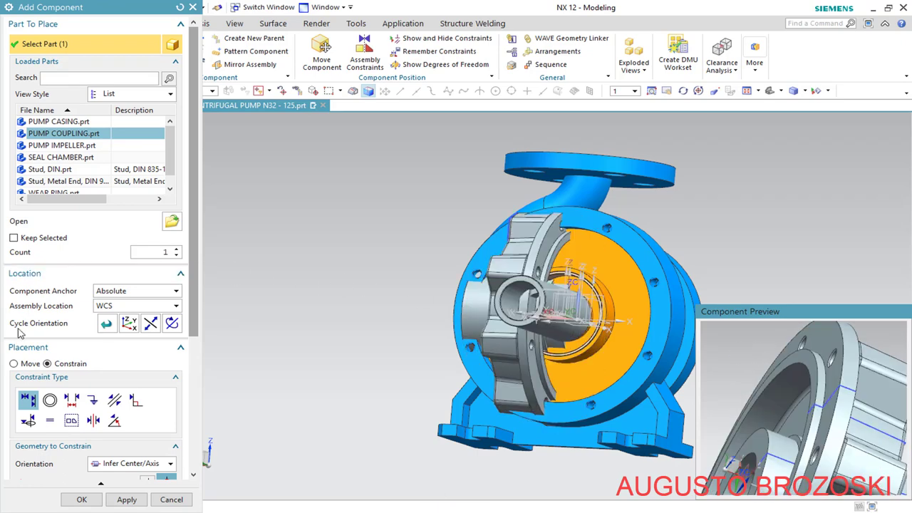
{"action": "left_click", "coordinate": [14, 364]}
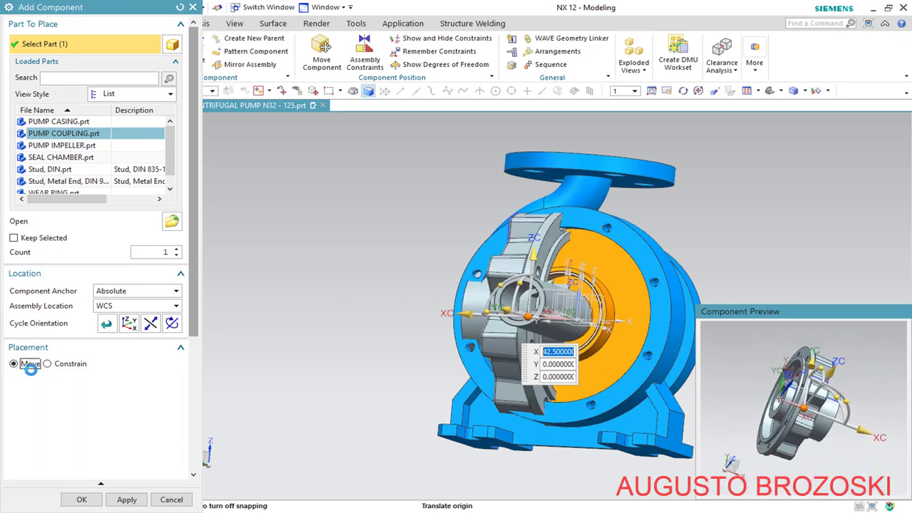
Return placement to Constrain and touch the coupling's flange face to the mating pump casing face
{"action": "left_click", "coordinate": [53, 363]}
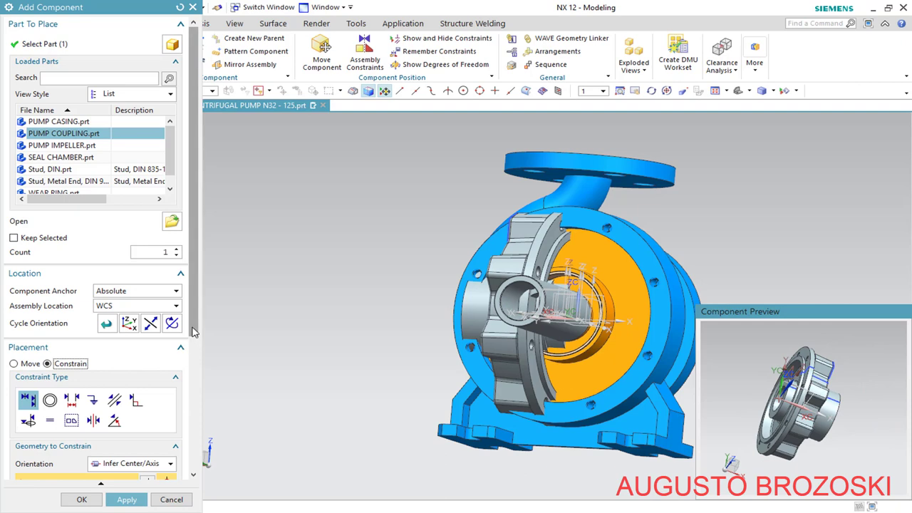
{"action": "left_click_drag", "start_coordinate": [192, 331], "coordinate": [184, 456]}
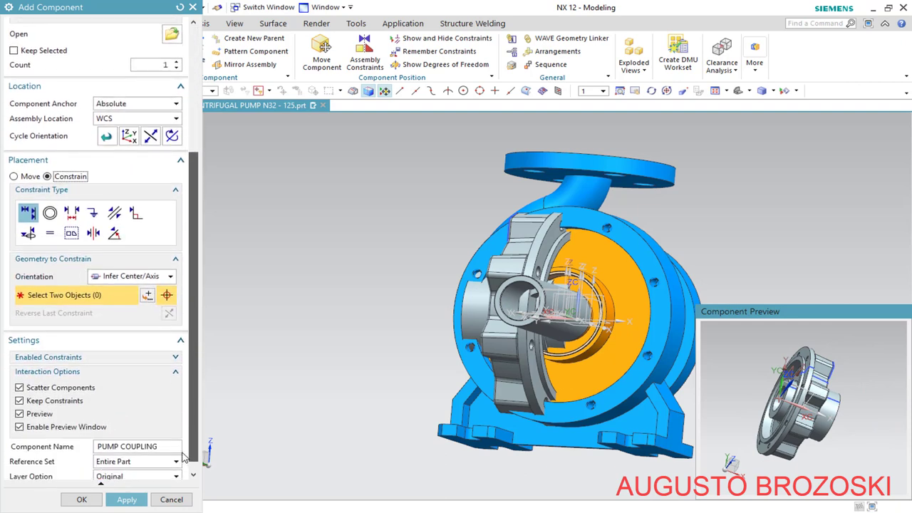
{"action": "left_click", "coordinate": [167, 276]}
{"action": "left_click", "coordinate": [127, 302]}
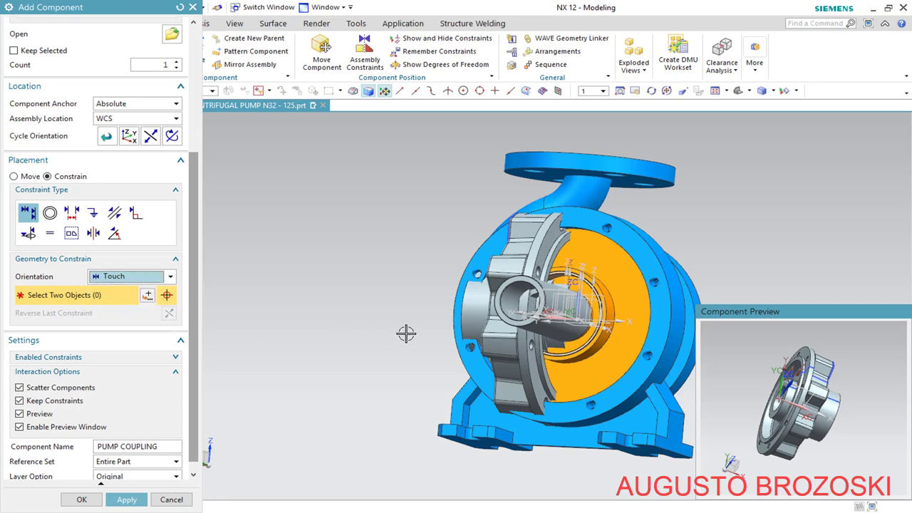
{"action": "scroll", "coordinate": [796, 364], "scroll_direction": "up", "scroll_amount": 10}
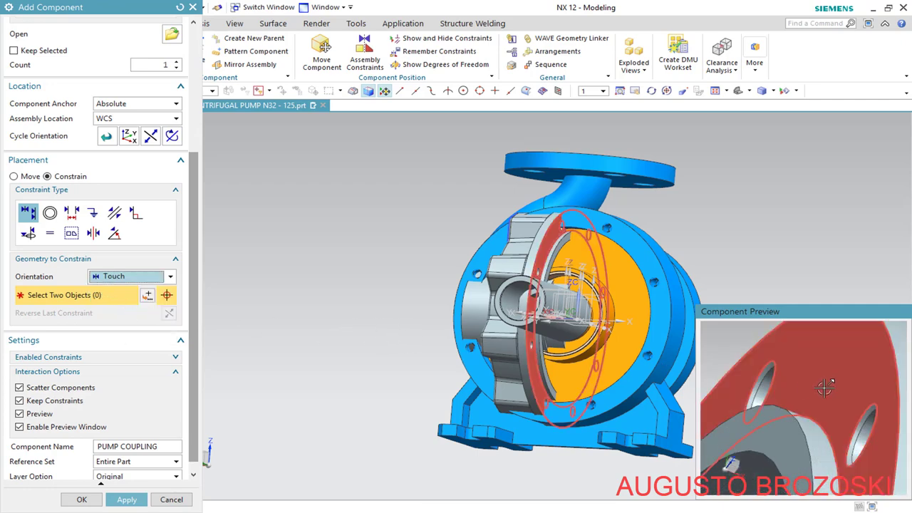
{"action": "left_click", "coordinate": [829, 361]}
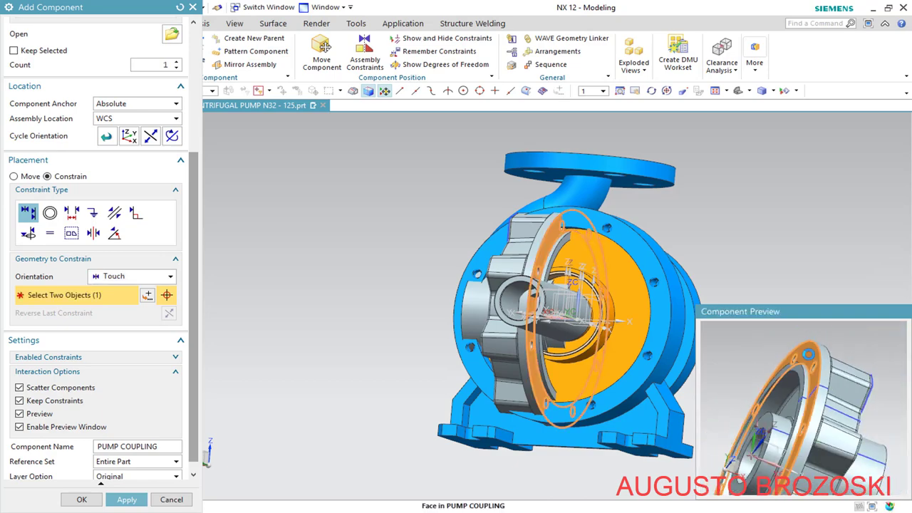
{"action": "scroll", "coordinate": [639, 242], "scroll_direction": "up", "scroll_amount": 3}
{"action": "scroll", "coordinate": [639, 243], "scroll_direction": "up", "scroll_amount": 1}
{"action": "middle_click_drag", "start_coordinate": [639, 243], "coordinate": [635, 256]}
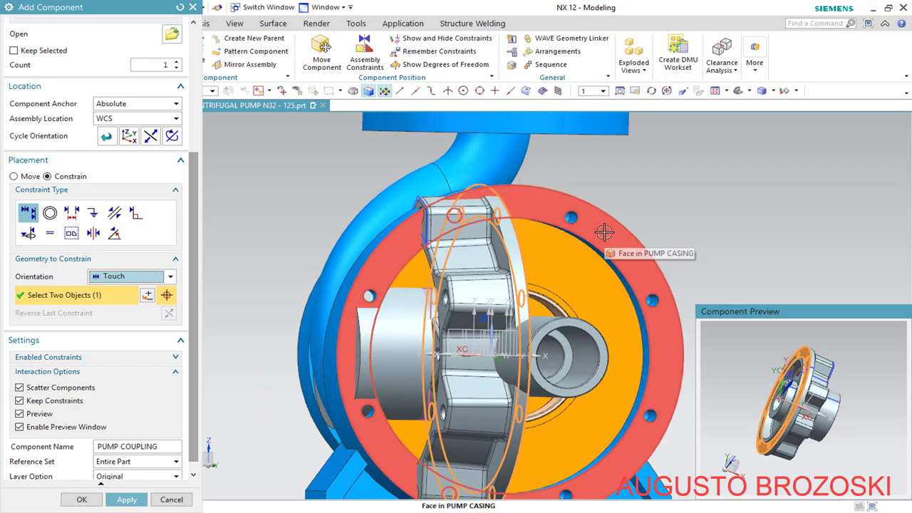
{"action": "left_click", "coordinate": [605, 244]}
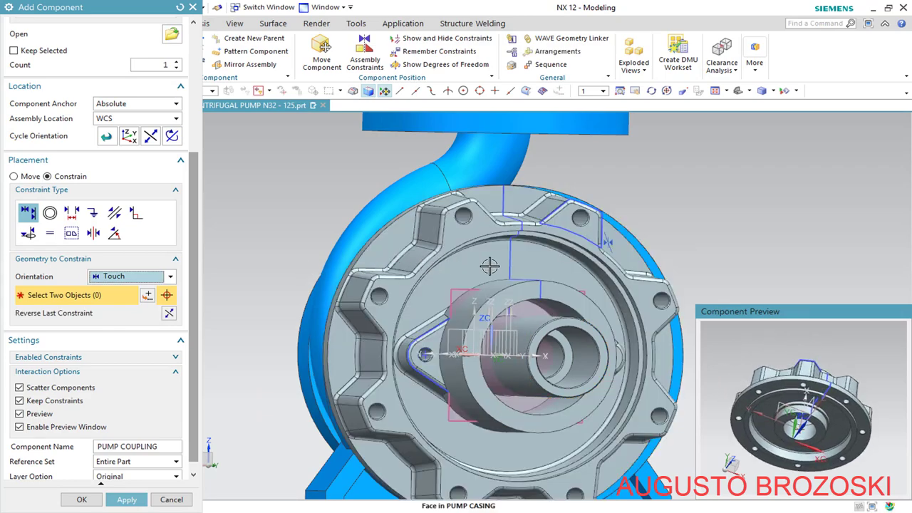
{"action": "scroll", "coordinate": [491, 267], "scroll_direction": "down", "scroll_amount": 3}
Set the orientation to Infer Center/Axis with the placement preview turned off
{"action": "middle_click_drag", "start_coordinate": [520, 283], "coordinate": [514, 316]}
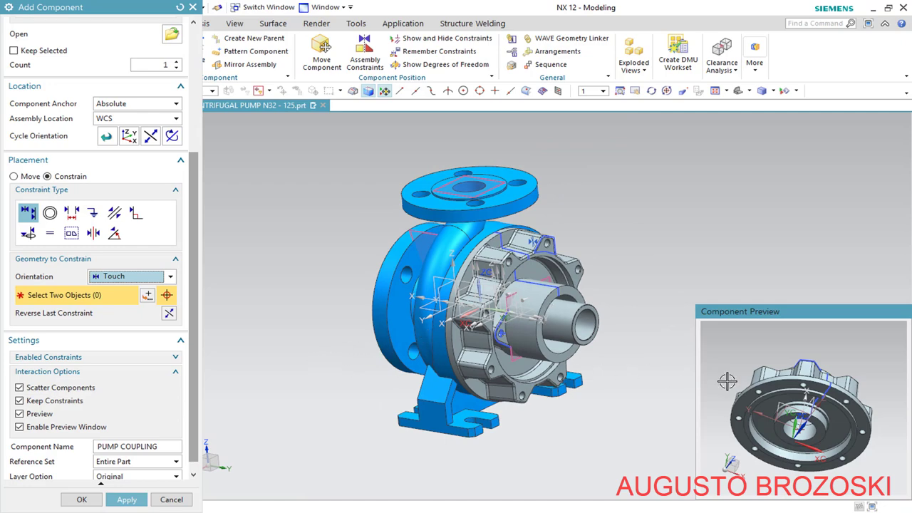
{"action": "middle_click_drag", "start_coordinate": [754, 368], "coordinate": [801, 420]}
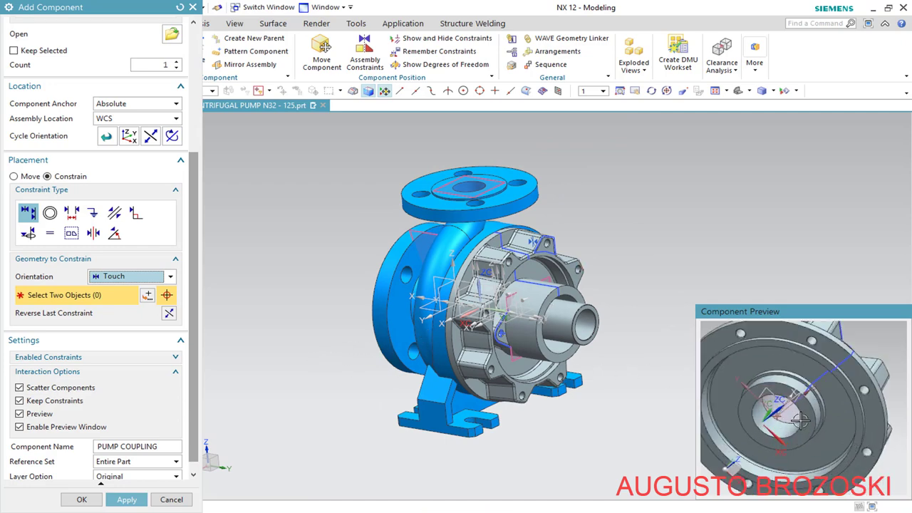
{"action": "left_click", "coordinate": [163, 280]}
{"action": "left_click", "coordinate": [139, 325]}
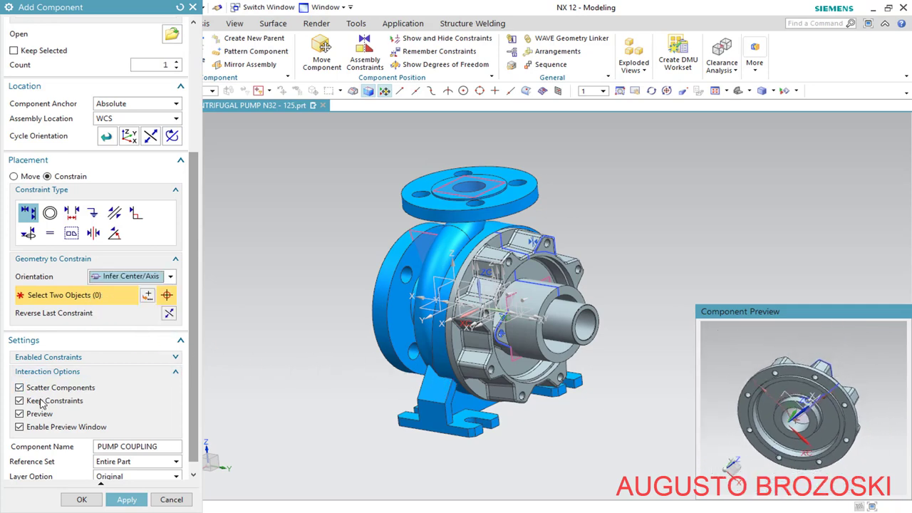
{"action": "left_click", "coordinate": [19, 414]}
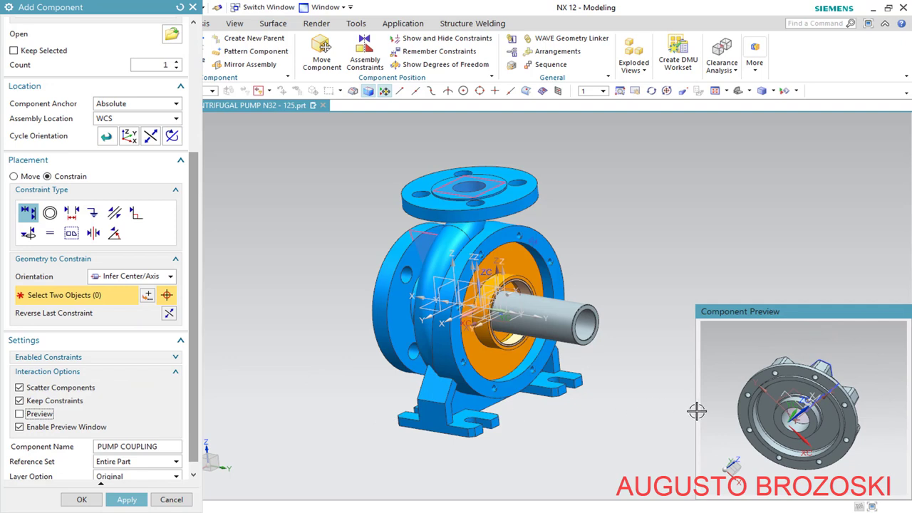
{"action": "scroll", "coordinate": [792, 416], "scroll_direction": "up", "scroll_amount": 3}
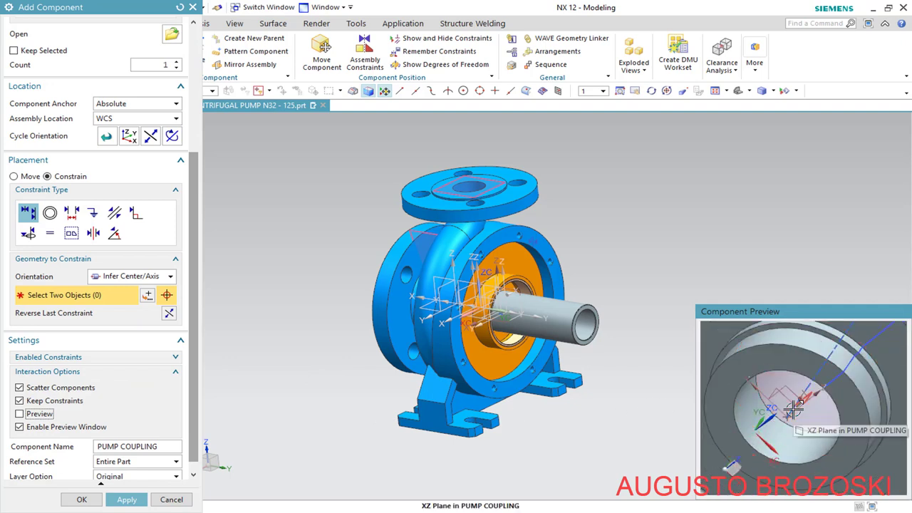
{"action": "scroll", "coordinate": [792, 409], "scroll_direction": "up", "scroll_amount": 4}
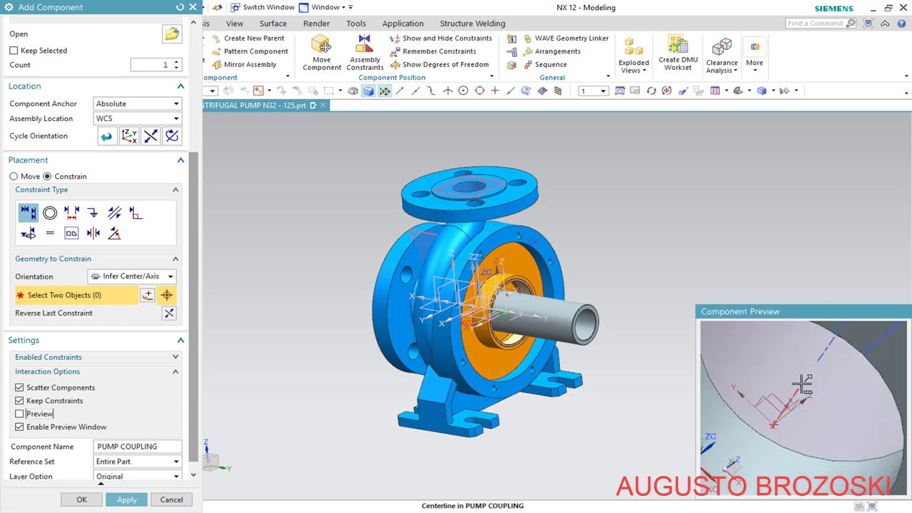
Align the coupling centerline from the preview window with the pump casing centerline
{"action": "left_click", "coordinate": [801, 385]}
{"action": "left_click", "coordinate": [818, 389]}
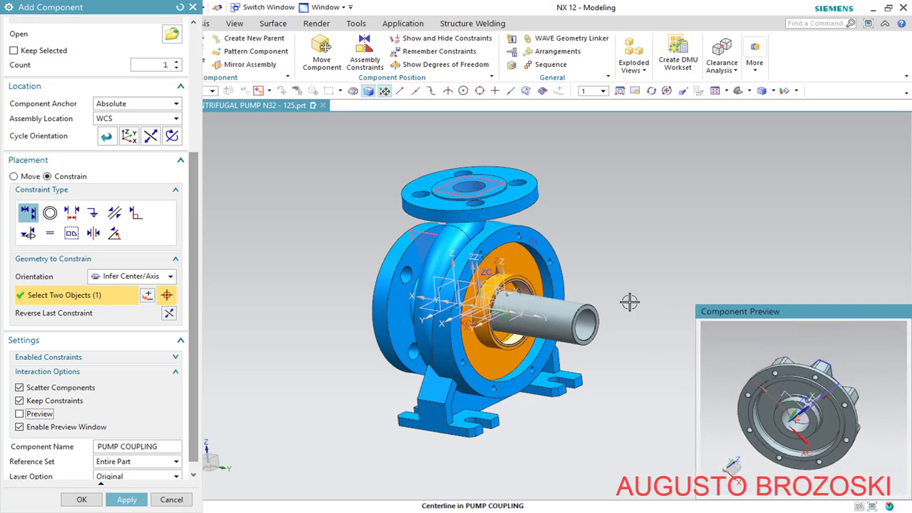
{"action": "scroll", "coordinate": [524, 282], "scroll_direction": "up", "scroll_amount": 3}
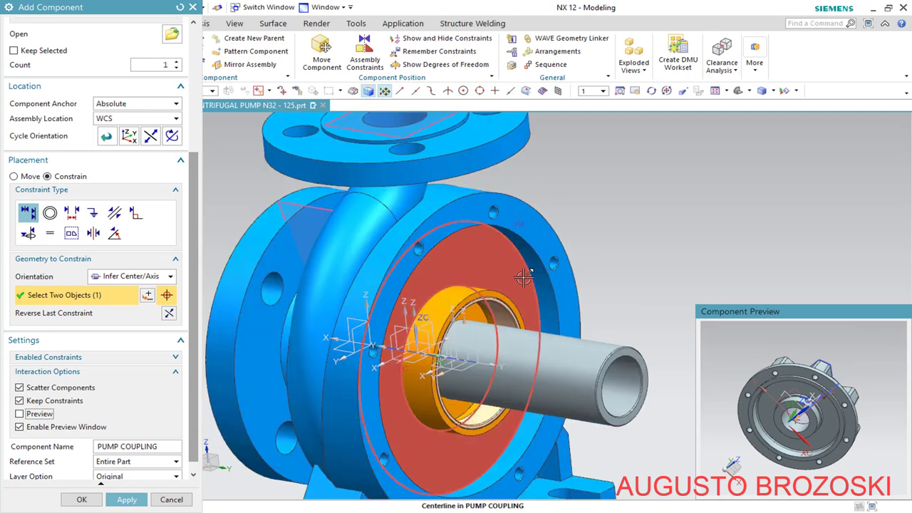
{"action": "scroll", "coordinate": [525, 282], "scroll_direction": "up", "scroll_amount": 3}
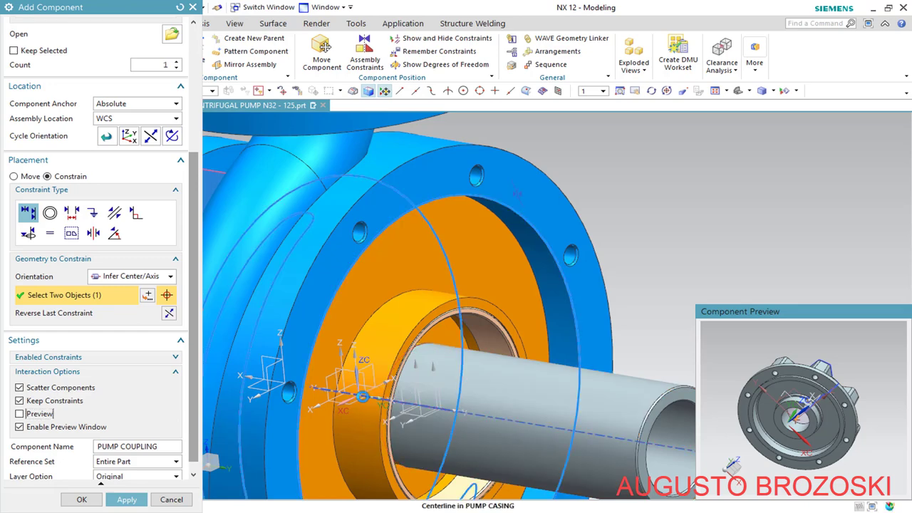
{"action": "left_click", "coordinate": [363, 397]}
{"action": "left_click", "coordinate": [437, 406]}
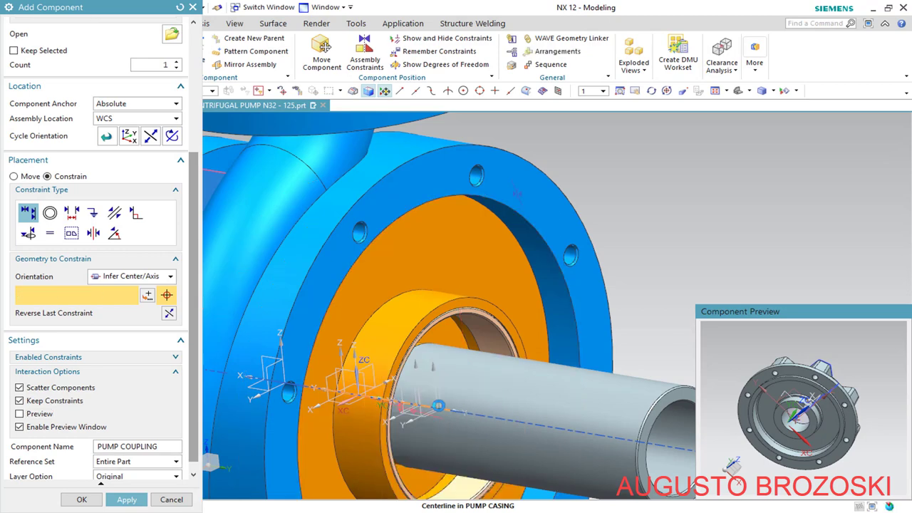
{"action": "scroll", "coordinate": [437, 407], "scroll_direction": "down", "scroll_amount": 4}
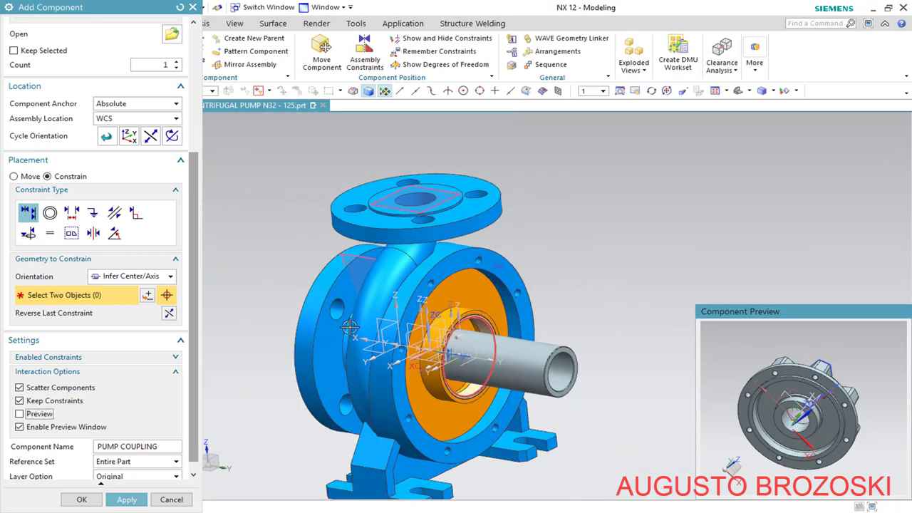
Re-enable Preview, then rotate and fit the coupling in the Component Preview window
{"action": "left_click", "coordinate": [19, 414]}
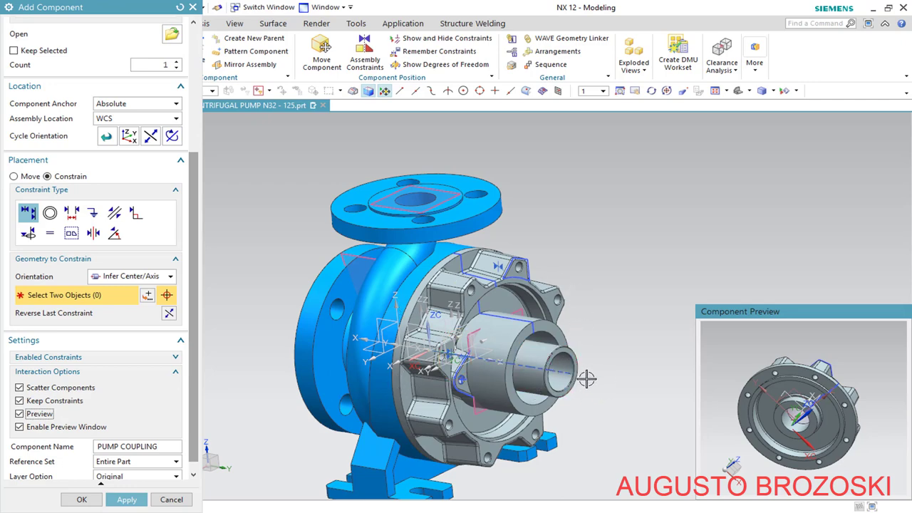
{"action": "scroll", "coordinate": [485, 340], "scroll_direction": "up", "scroll_amount": 6}
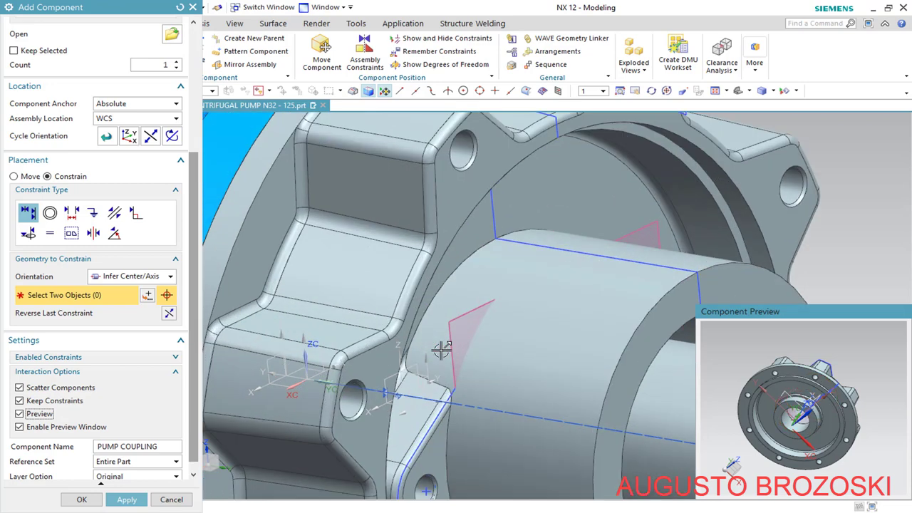
{"action": "middle_click_drag", "start_coordinate": [737, 402], "coordinate": [880, 451]}
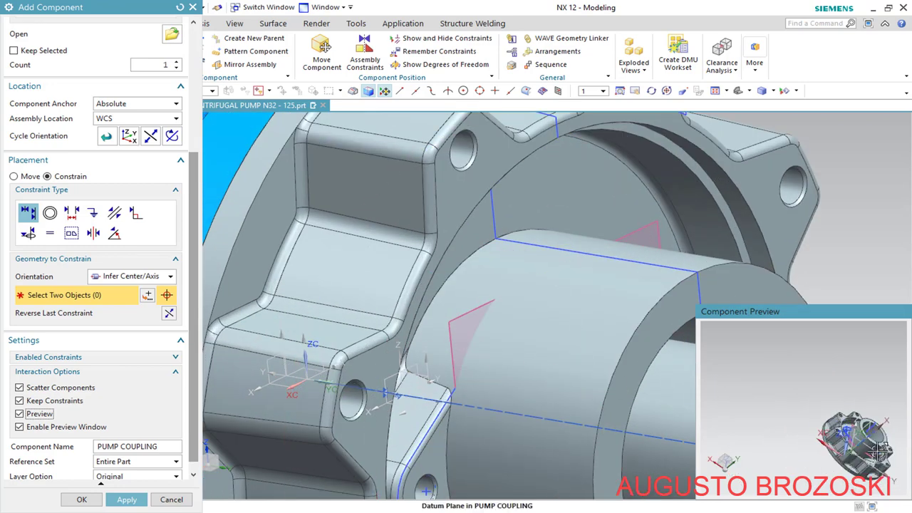
{"action": "scroll", "coordinate": [881, 447], "scroll_direction": "up", "scroll_amount": 5}
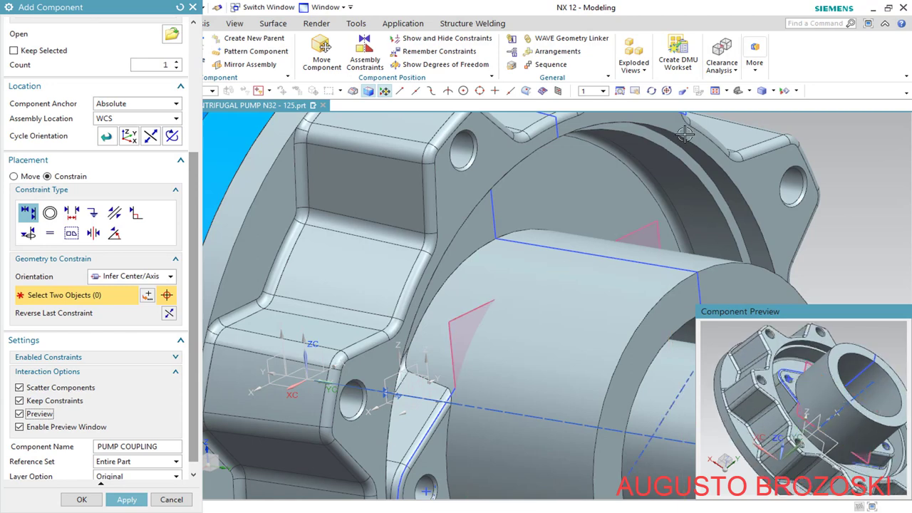
{"action": "left_click", "coordinate": [717, 93]}
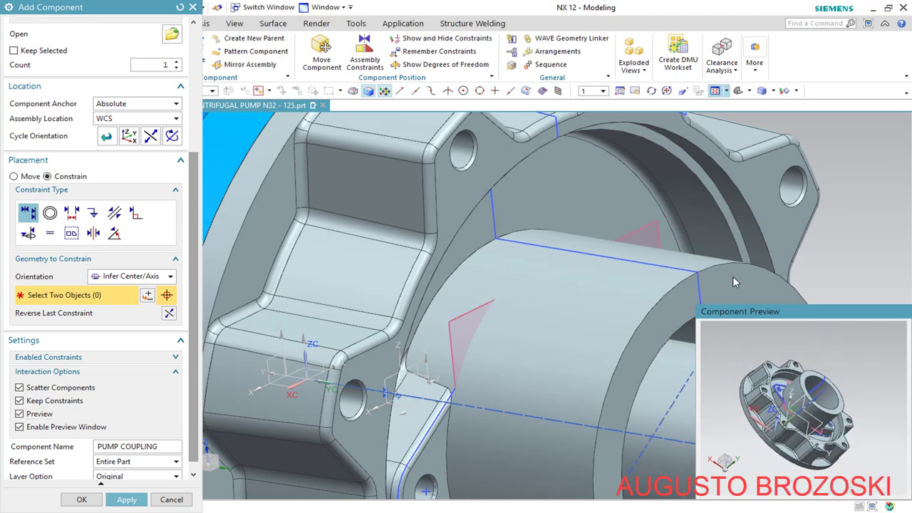
{"action": "middle_click_drag", "start_coordinate": [798, 413], "coordinate": [775, 442]}
{"action": "scroll", "coordinate": [801, 425], "scroll_direction": "up", "scroll_amount": 5}
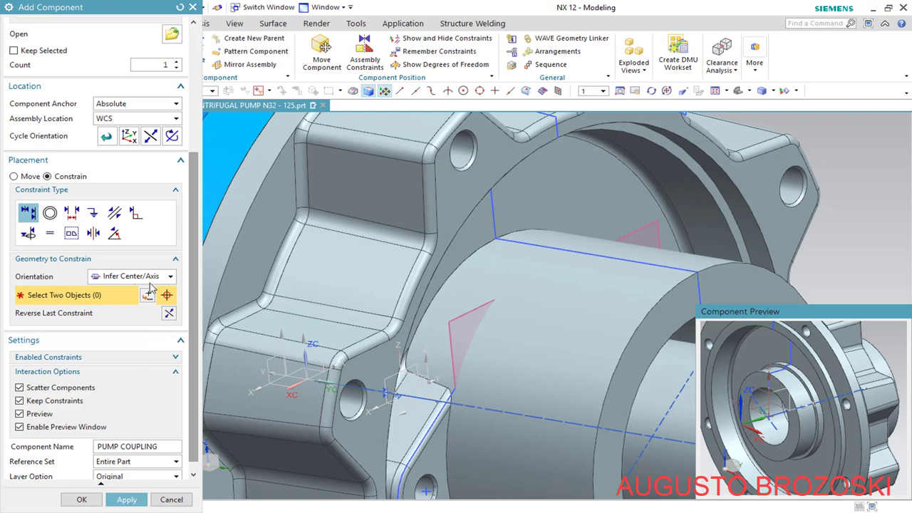
Add a Touch constraint between the pump coupling's XZ datum plane and the wear ring's XZ plane
{"action": "left_click", "coordinate": [171, 278]}
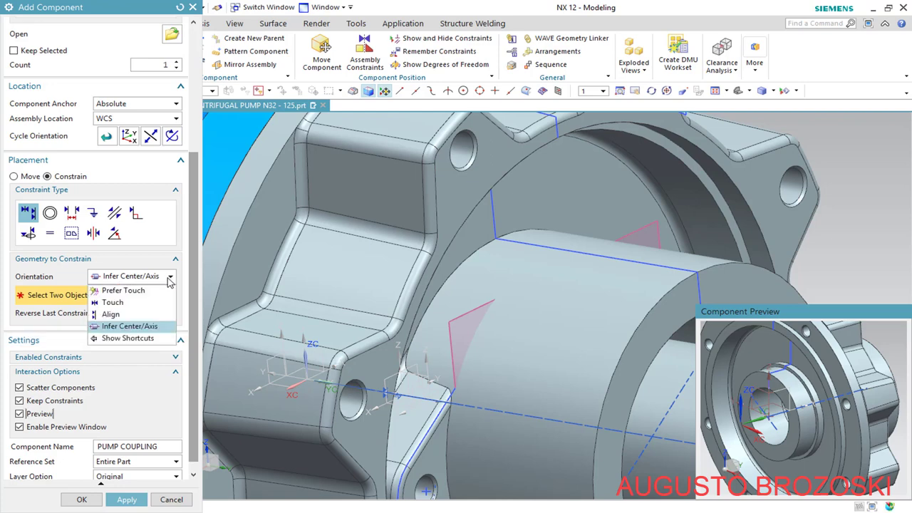
{"action": "left_click", "coordinate": [114, 302]}
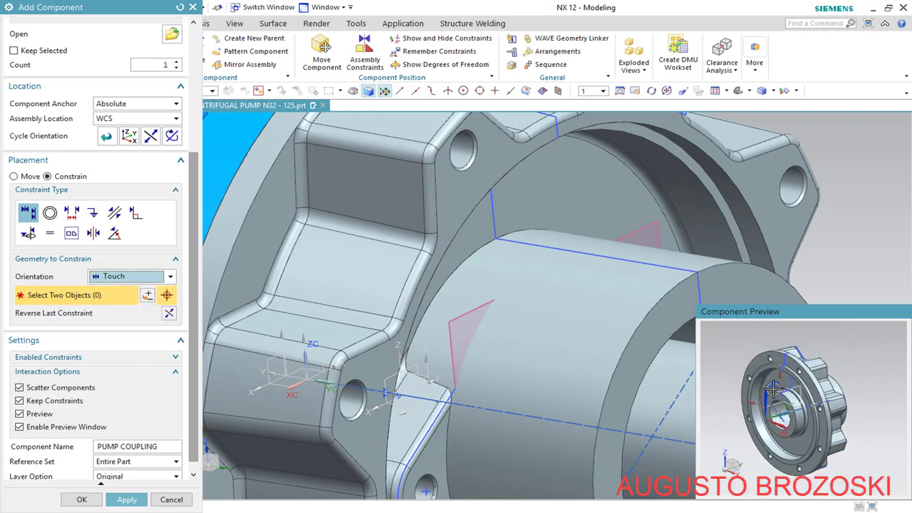
{"action": "scroll", "coordinate": [791, 387], "scroll_direction": "up", "scroll_amount": 2}
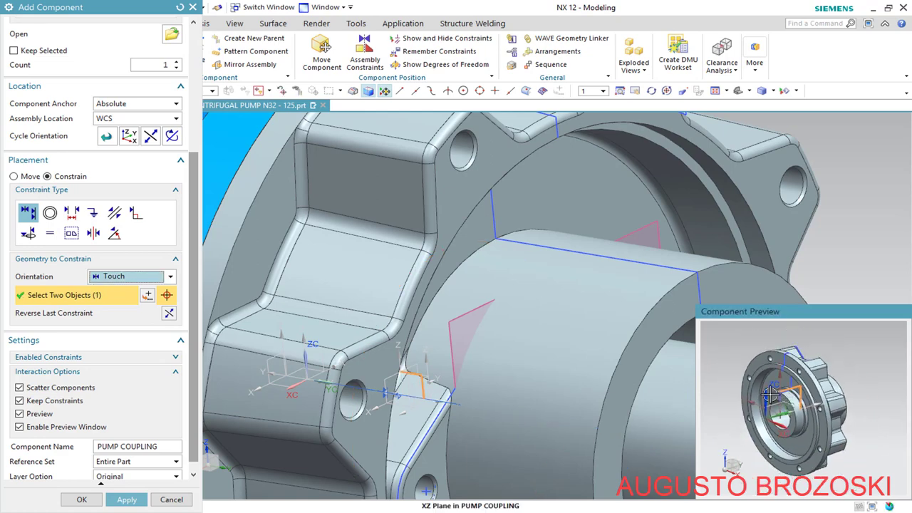
{"action": "scroll", "coordinate": [548, 329], "scroll_direction": "down", "scroll_amount": 3}
{"action": "left_click", "coordinate": [552, 327]}
{"action": "scroll", "coordinate": [548, 328], "scroll_direction": "down", "scroll_amount": 3}
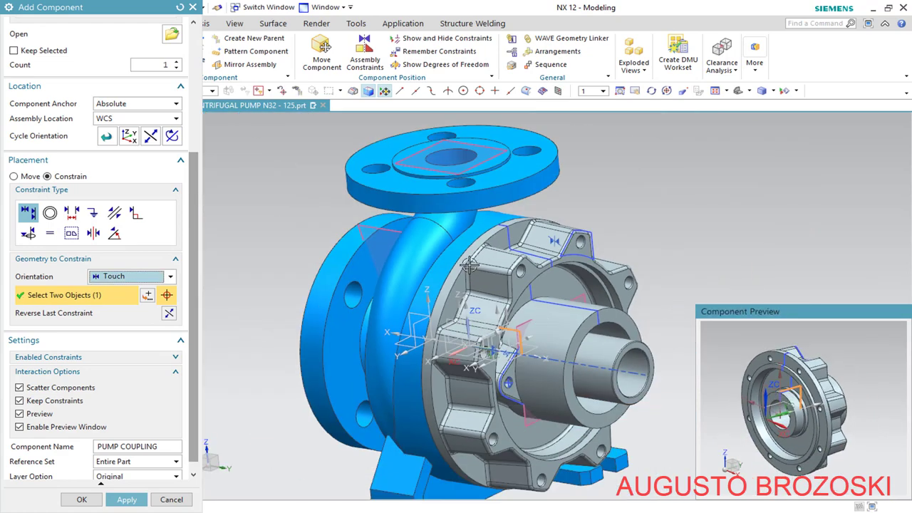
{"action": "middle_click_drag", "start_coordinate": [454, 266], "coordinate": [547, 270]}
{"action": "scroll", "coordinate": [383, 343], "scroll_direction": "up", "scroll_amount": 5}
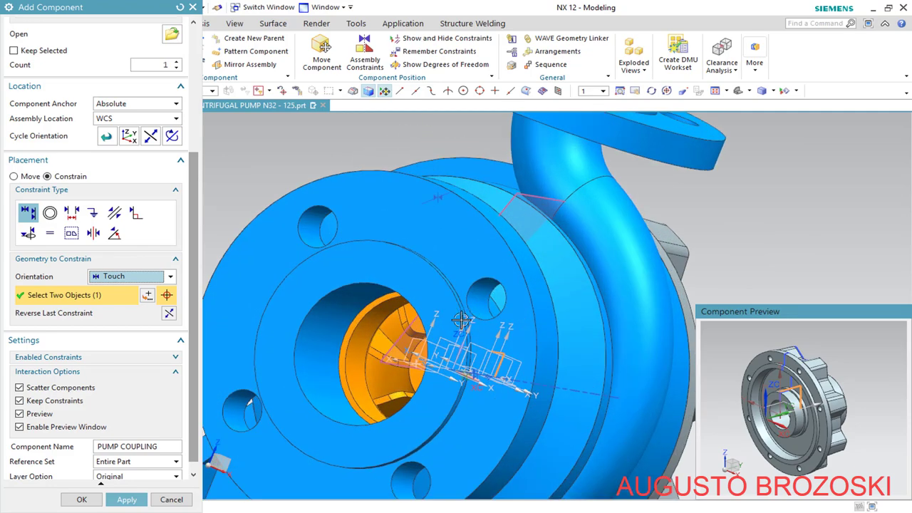
{"action": "left_click", "coordinate": [417, 369]}
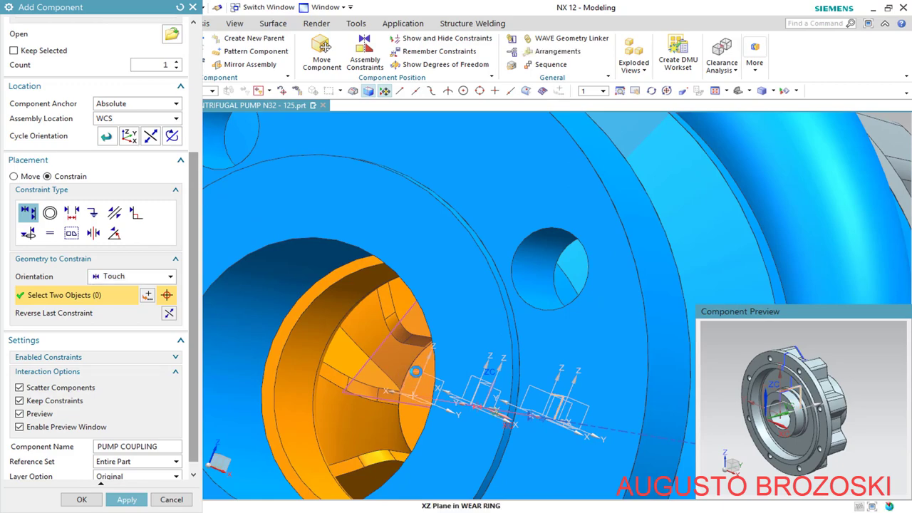
{"action": "scroll", "coordinate": [543, 325], "scroll_direction": "down", "scroll_amount": 5}
{"action": "middle_click_drag", "start_coordinate": [549, 324], "coordinate": [307, 299]}
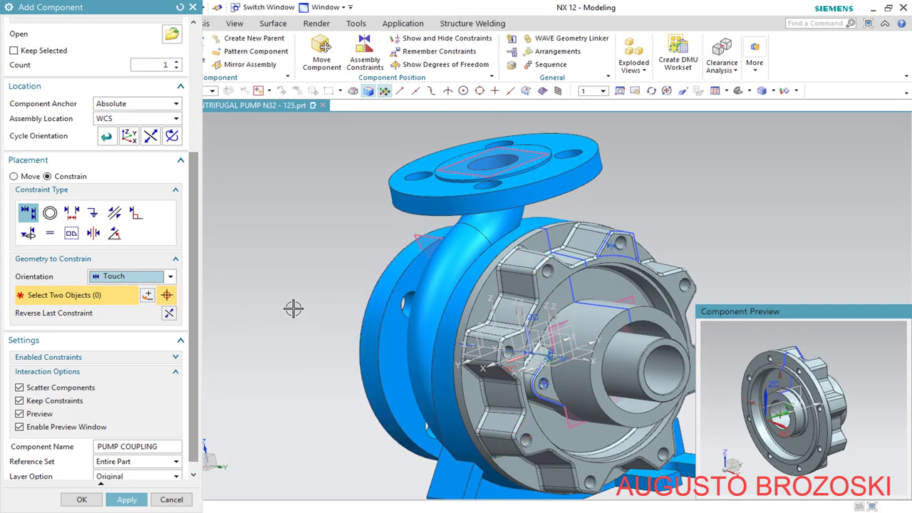
{"action": "scroll", "coordinate": [267, 302], "scroll_direction": "up", "scroll_amount": 3}
{"action": "scroll", "coordinate": [425, 318], "scroll_direction": "up", "scroll_amount": 5}
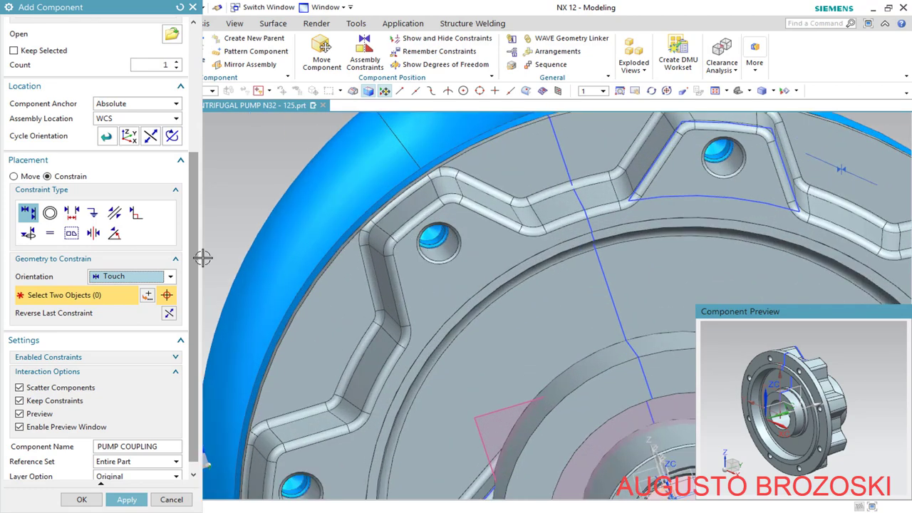
Confirm the coupling placement, show PUMP COUPLING in trimetric view, save, and switch to the pump PDF
{"action": "left_click", "coordinate": [82, 499]}
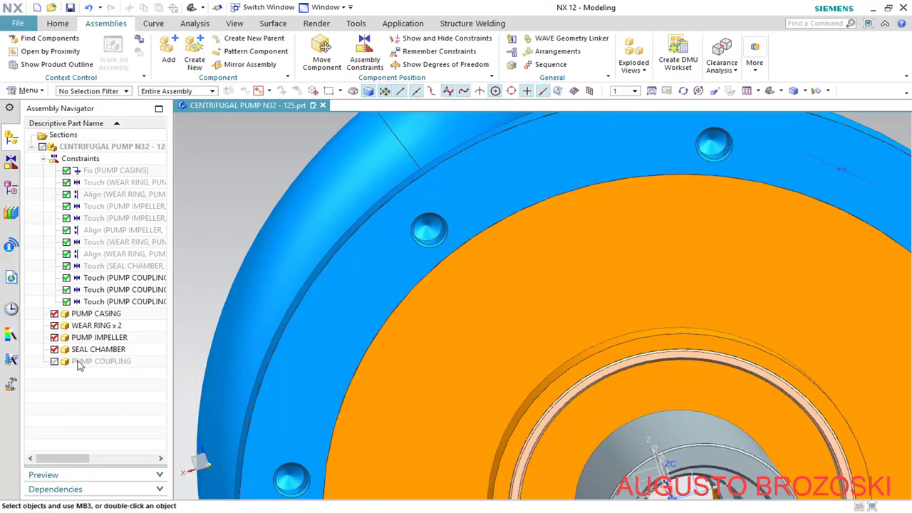
{"action": "left_click", "coordinate": [54, 362]}
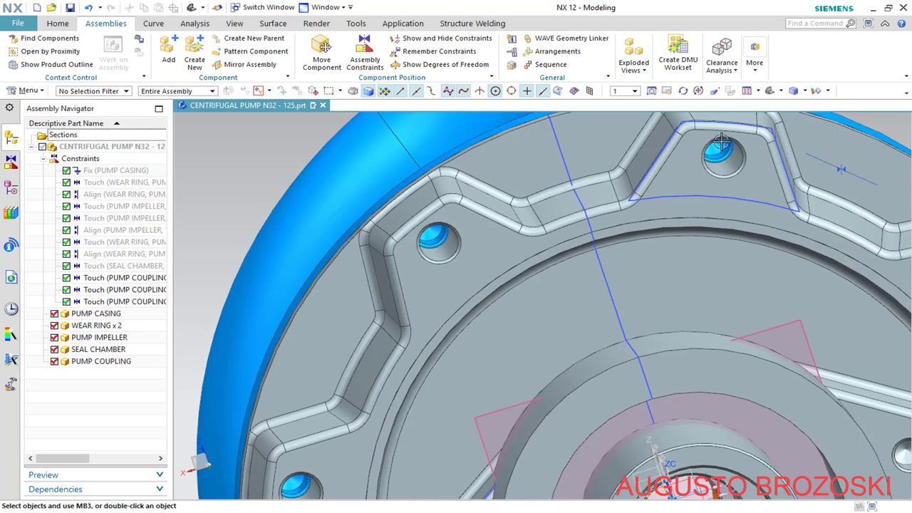
{"action": "left_click", "coordinate": [767, 90]}
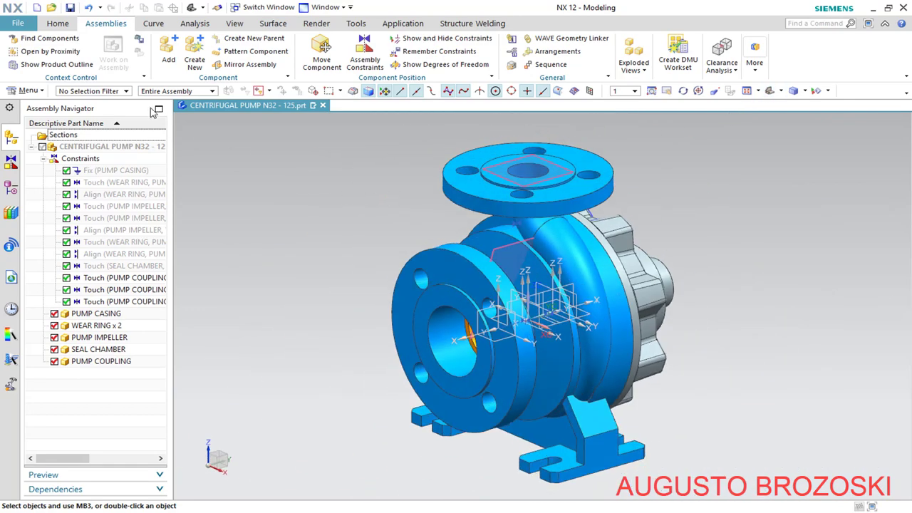
{"action": "left_click", "coordinate": [70, 8]}
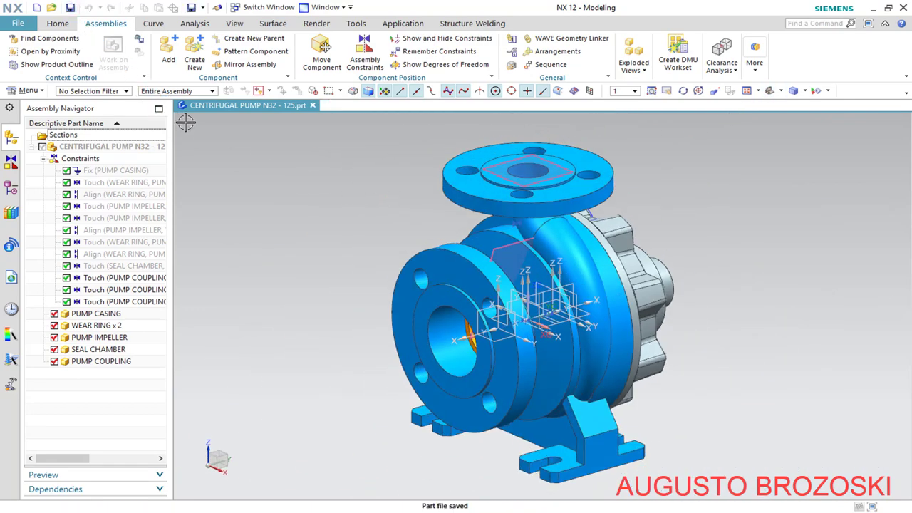
{"action": "key", "text": "alt+Tab"}
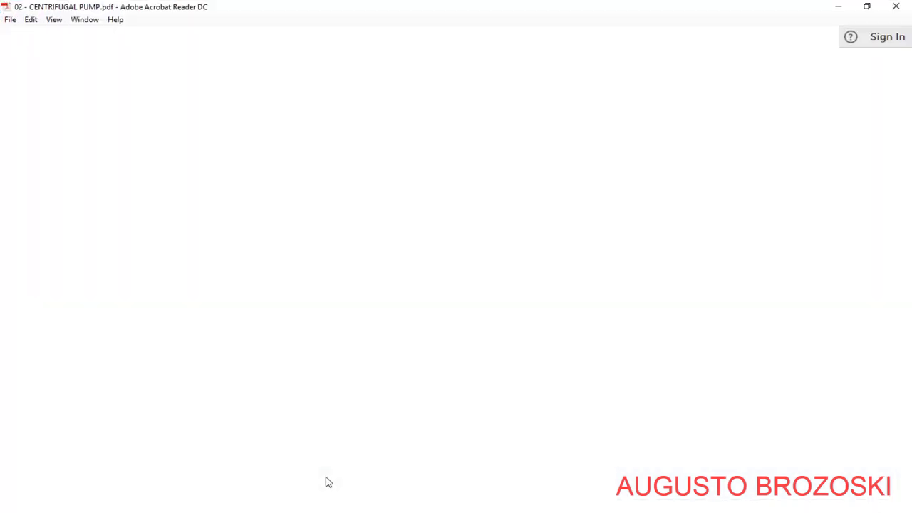
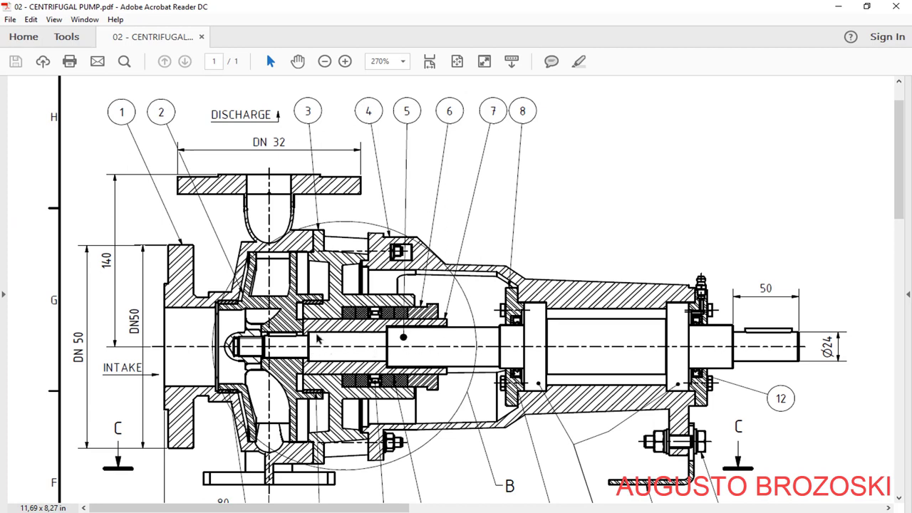
Minimize Acrobat Reader to return to the NX Add Component dialog
{"action": "left_click", "coordinate": [838, 6]}
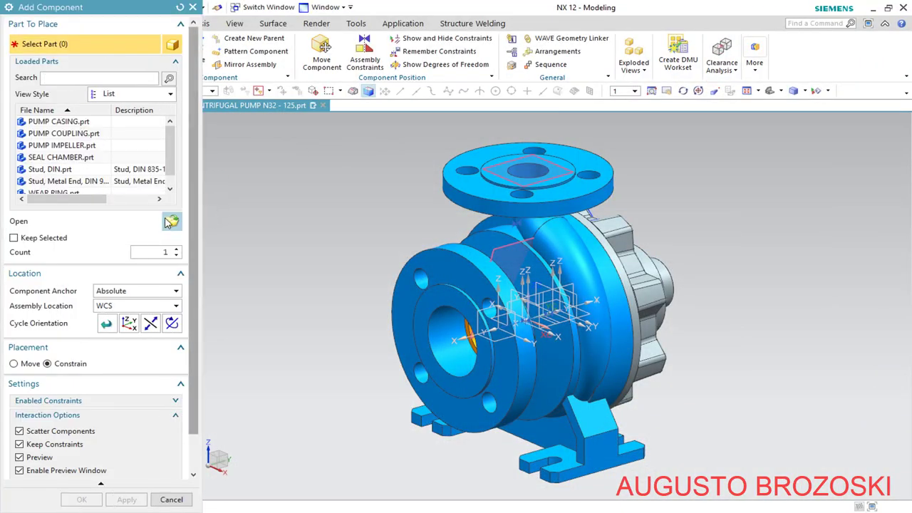
Load SHAFT.prt as the component to add
{"action": "left_click", "coordinate": [172, 223]}
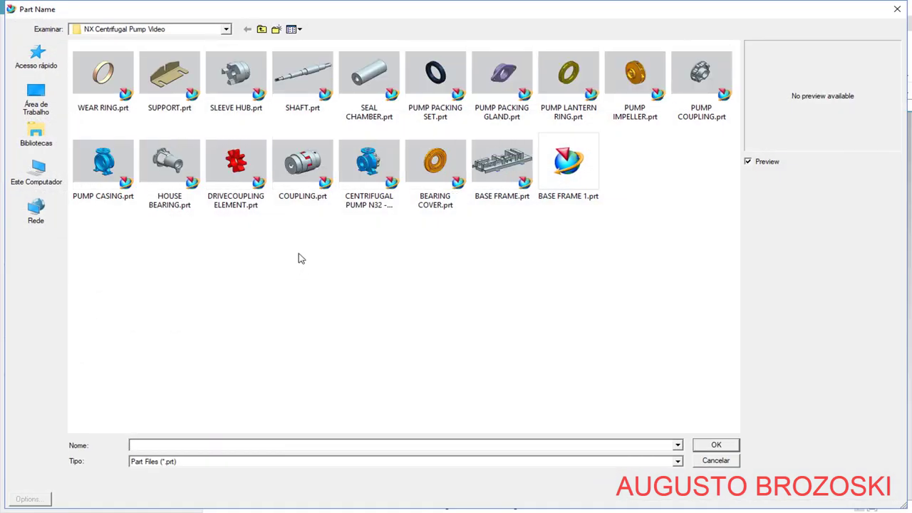
{"action": "left_click", "coordinate": [303, 82]}
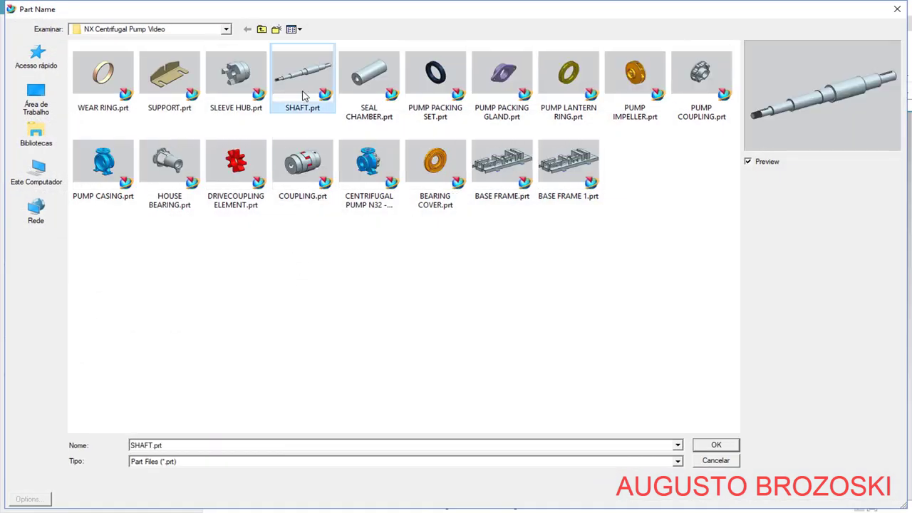
{"action": "left_click", "coordinate": [716, 445]}
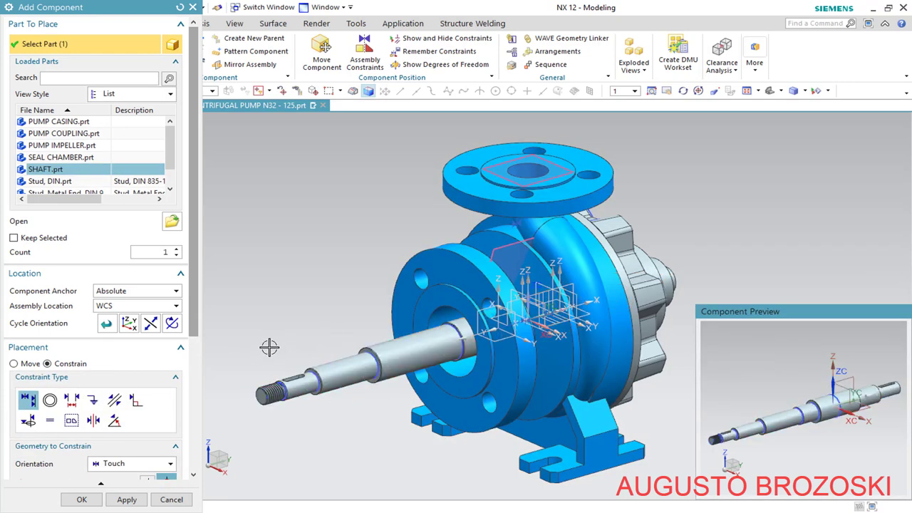
Keep placement on Constrain and briefly check the pump reference drawing
{"action": "left_click", "coordinate": [26, 365]}
{"action": "left_click", "coordinate": [48, 363]}
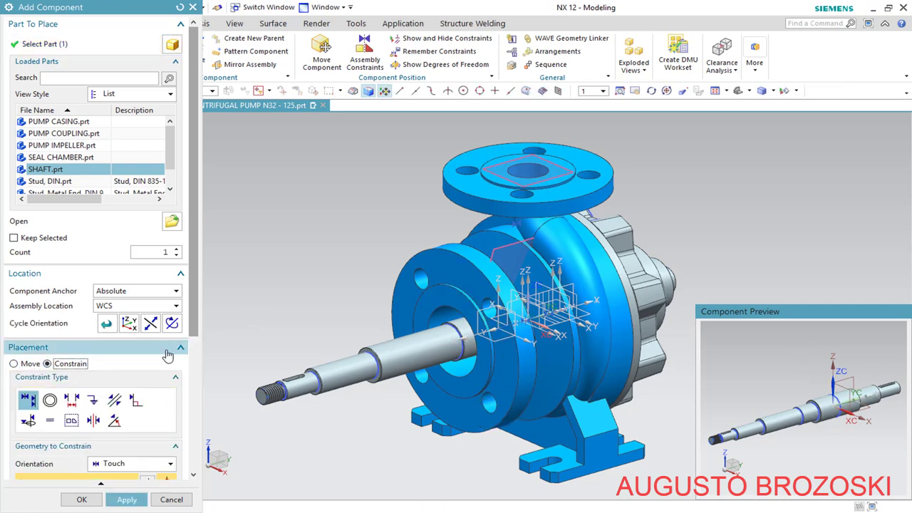
{"action": "left_click_drag", "start_coordinate": [193, 320], "coordinate": [192, 463]}
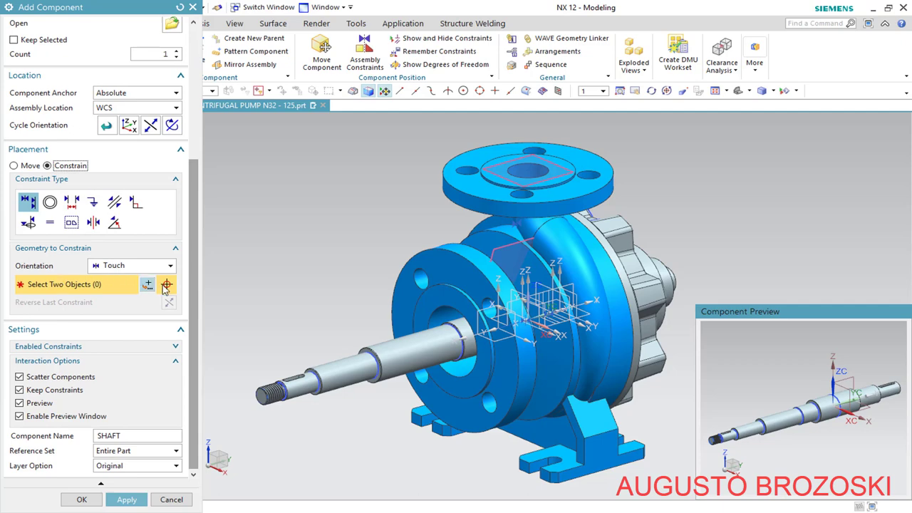
{"action": "scroll", "coordinate": [296, 385], "scroll_direction": "up", "scroll_amount": 5}
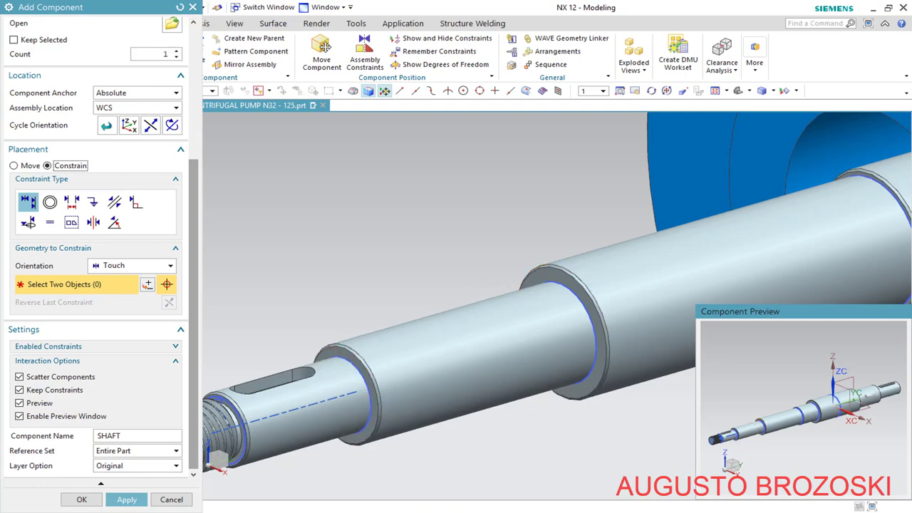
{"action": "key", "text": "alt+Tab"}
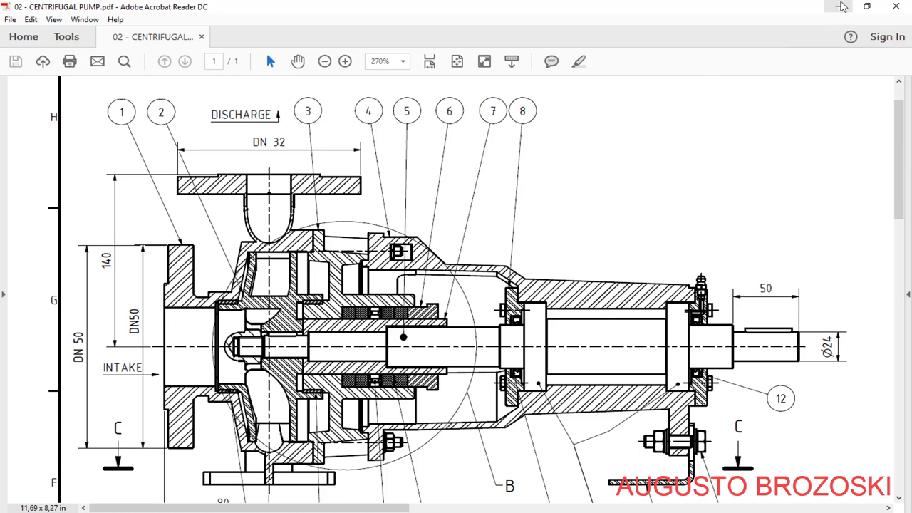
{"action": "key", "text": "alt+Tab"}
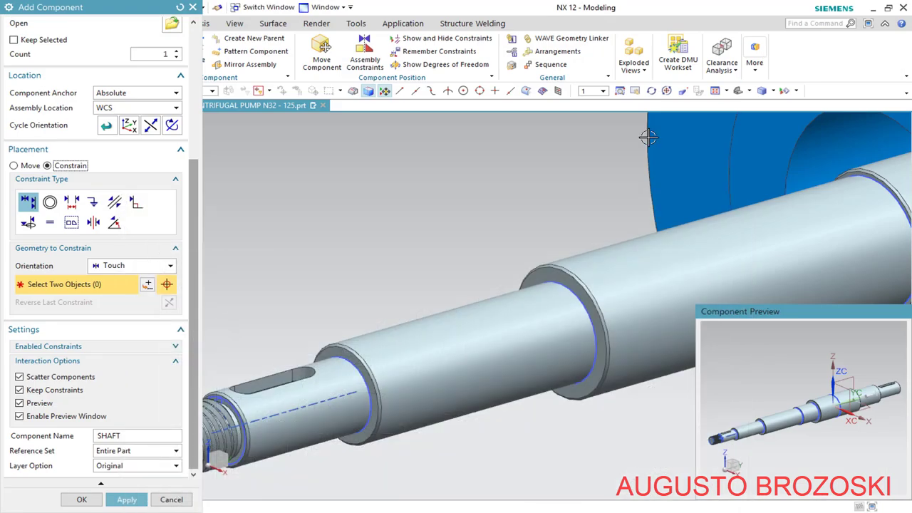
Select the shaft's shoulder ring edge as the first Touch object
{"action": "left_click", "coordinate": [332, 350]}
{"action": "scroll", "coordinate": [386, 285], "scroll_direction": "down", "scroll_amount": 6}
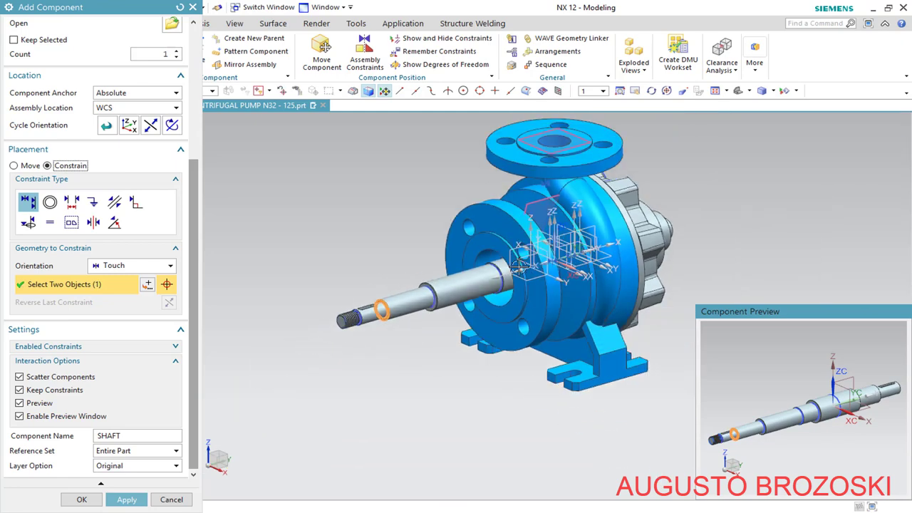
{"action": "middle_click_drag", "start_coordinate": [519, 267], "coordinate": [388, 268]}
{"action": "scroll", "coordinate": [577, 244], "scroll_direction": "up", "scroll_amount": 5}
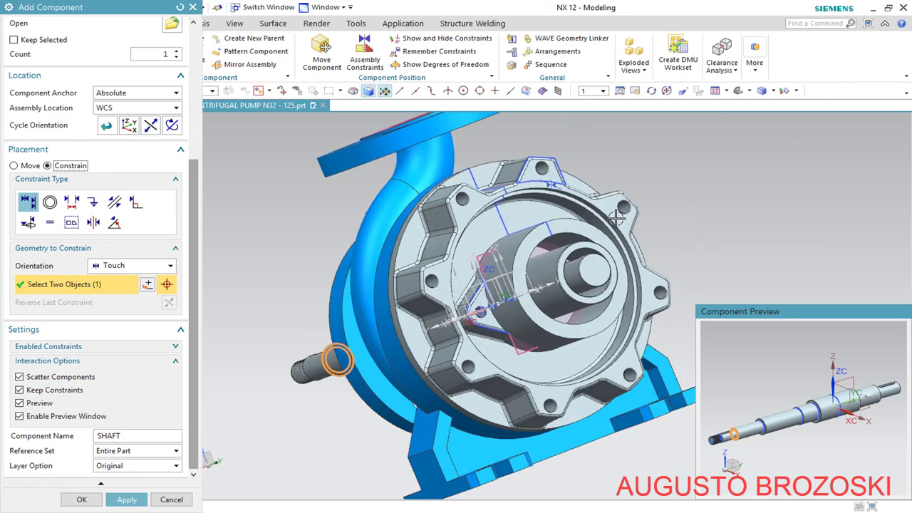
{"action": "middle_click_drag", "start_coordinate": [555, 252], "coordinate": [535, 261]}
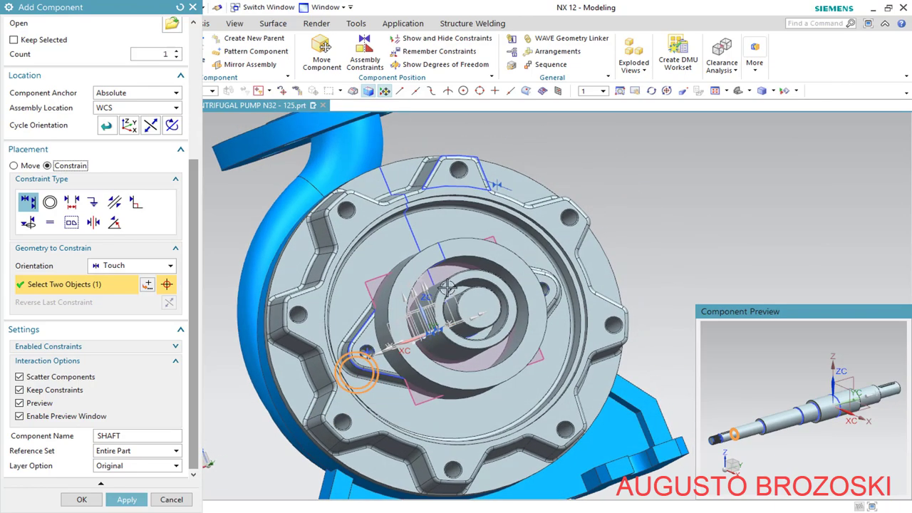
With preview off, pick the SEAL CHAMBER bore face to complete the Touch
{"action": "left_click", "coordinate": [20, 404]}
{"action": "scroll", "coordinate": [467, 305], "scroll_direction": "down", "scroll_amount": 8}
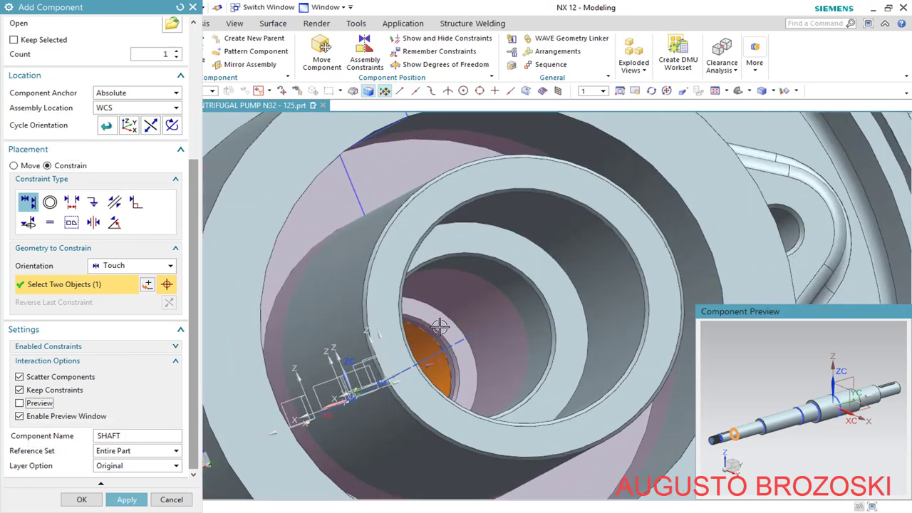
{"action": "middle_click_drag", "start_coordinate": [438, 324], "coordinate": [425, 330]}
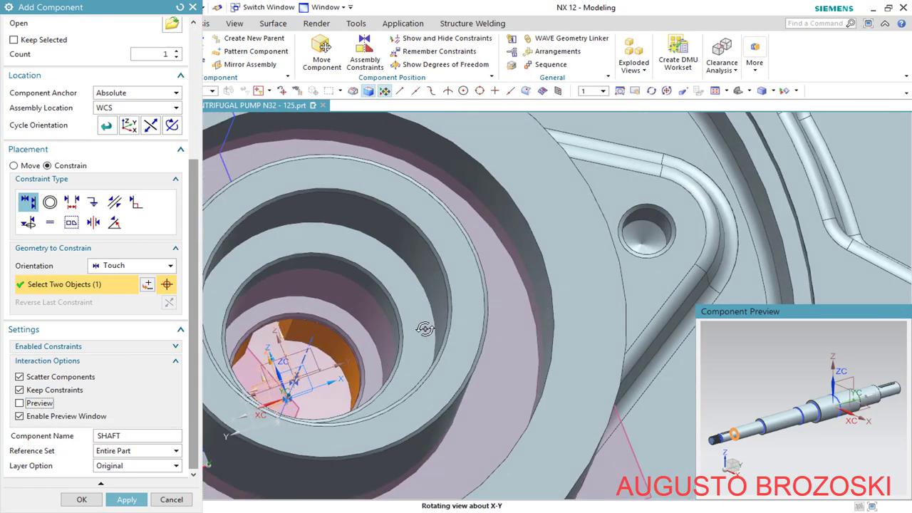
{"action": "scroll", "coordinate": [347, 316], "scroll_direction": "down", "scroll_amount": 5}
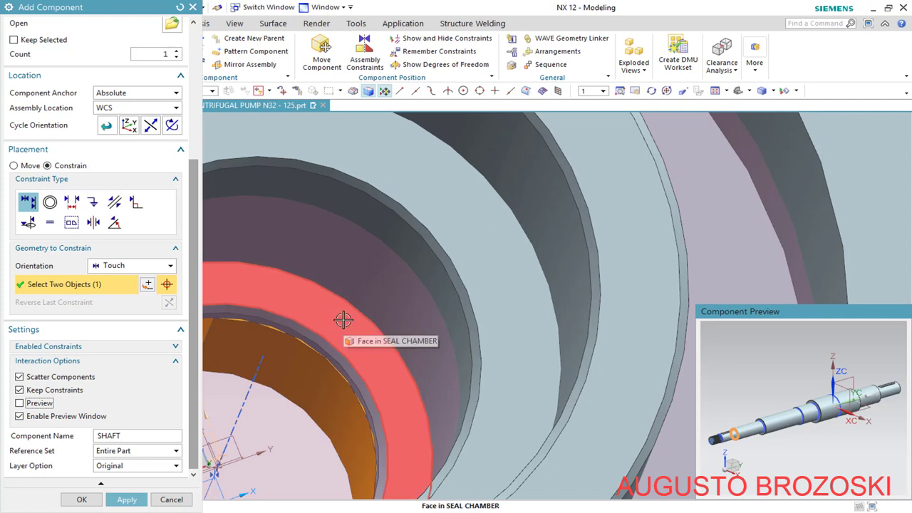
{"action": "left_click", "coordinate": [343, 322]}
{"action": "left_click", "coordinate": [418, 329]}
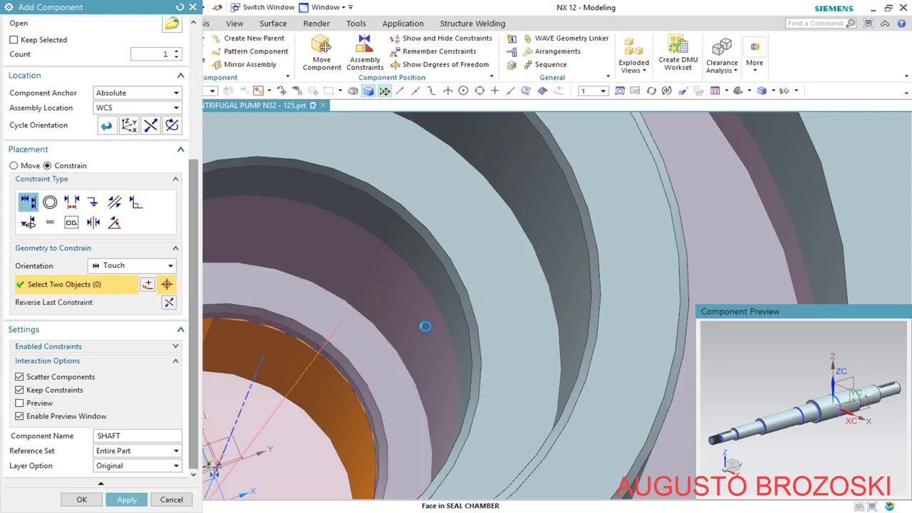
Turn Preview back on and inspect the seated shaft, ending in a standard view
{"action": "left_click", "coordinate": [19, 403]}
{"action": "scroll", "coordinate": [418, 285], "scroll_direction": "down", "scroll_amount": 10}
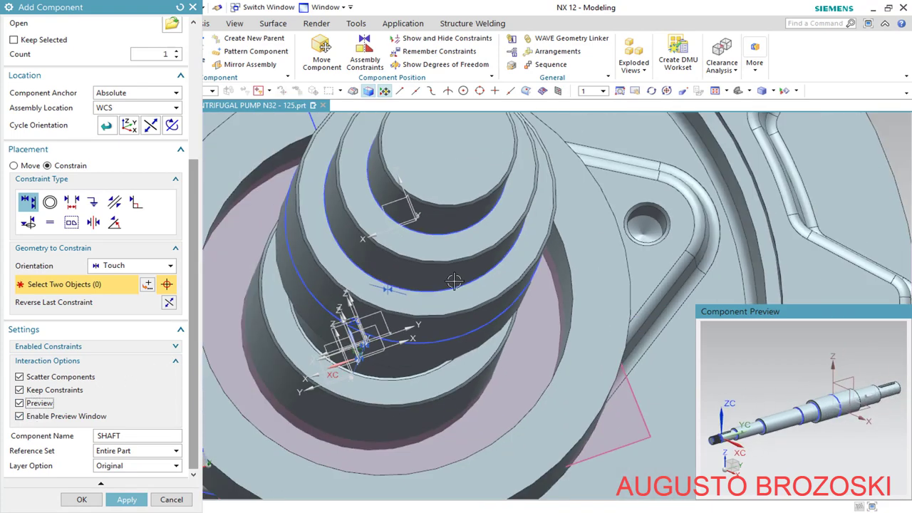
{"action": "middle_click_drag", "start_coordinate": [418, 285], "coordinate": [594, 268]}
{"action": "scroll", "coordinate": [442, 299], "scroll_direction": "up", "scroll_amount": 10}
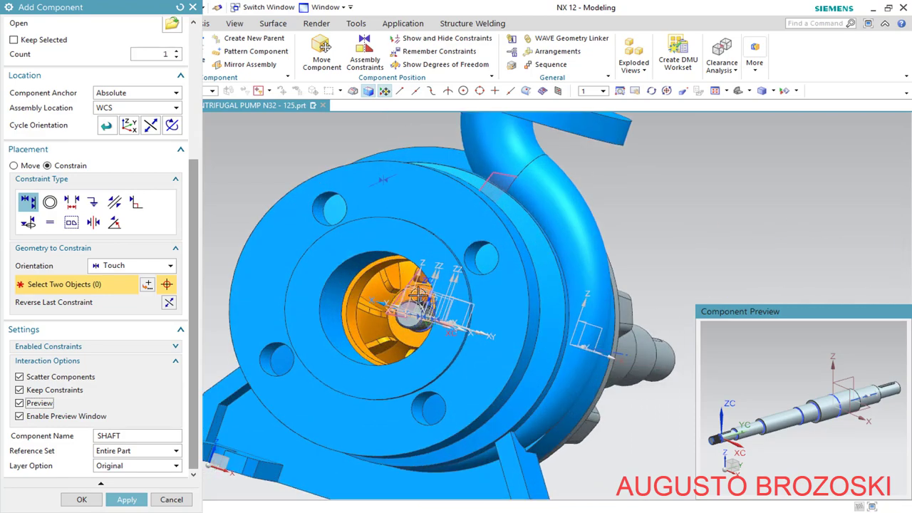
{"action": "middle_click_drag", "start_coordinate": [470, 296], "coordinate": [437, 310]}
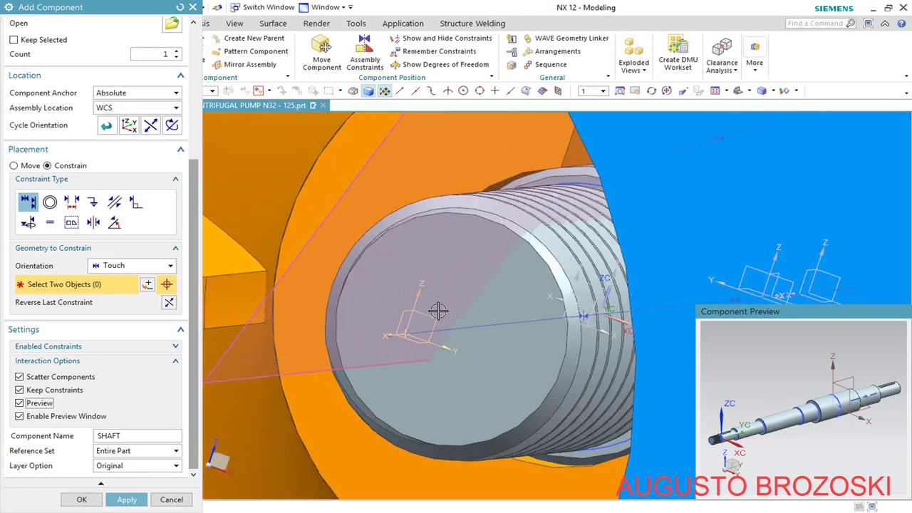
{"action": "scroll", "coordinate": [434, 309], "scroll_direction": "down", "scroll_amount": 6}
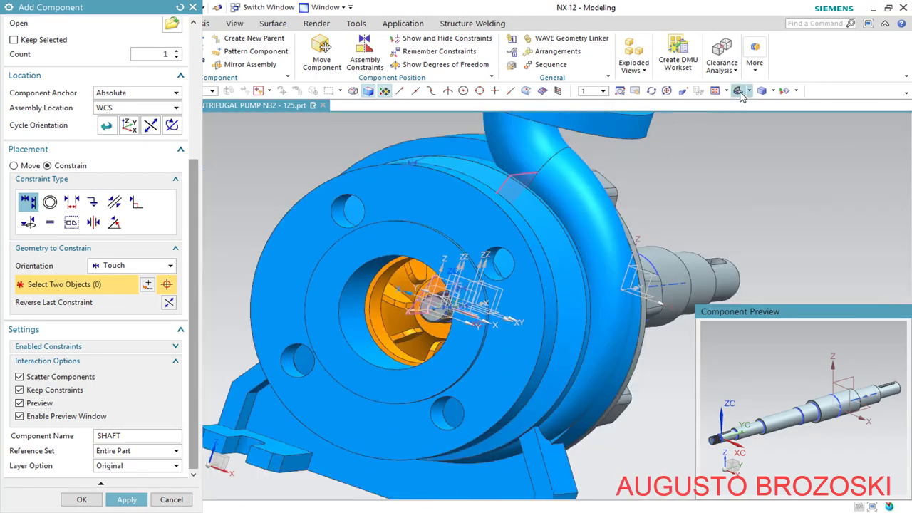
{"action": "middle_click_drag", "start_coordinate": [576, 237], "coordinate": [573, 264]}
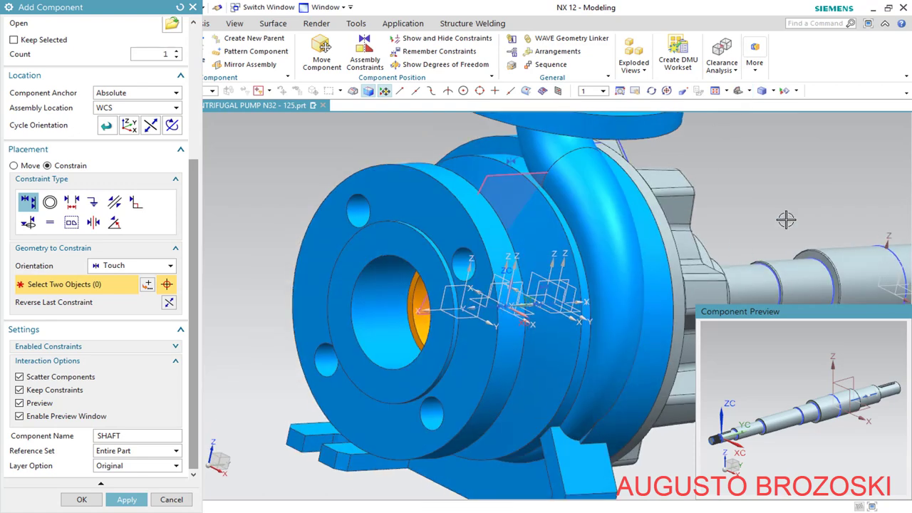
{"action": "left_click", "coordinate": [738, 90]}
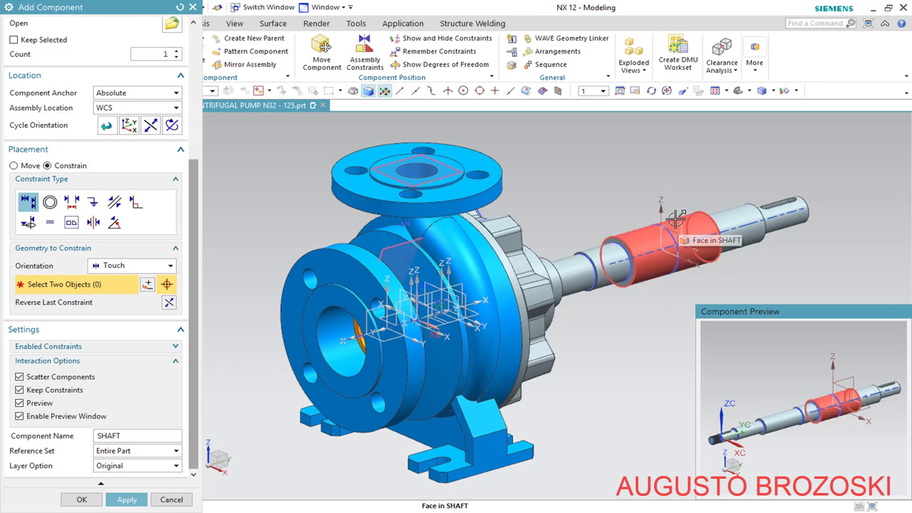
Touch the shaft's YZ plane to the wear ring's XZ plane
{"action": "scroll", "coordinate": [662, 249], "scroll_direction": "up", "scroll_amount": 3}
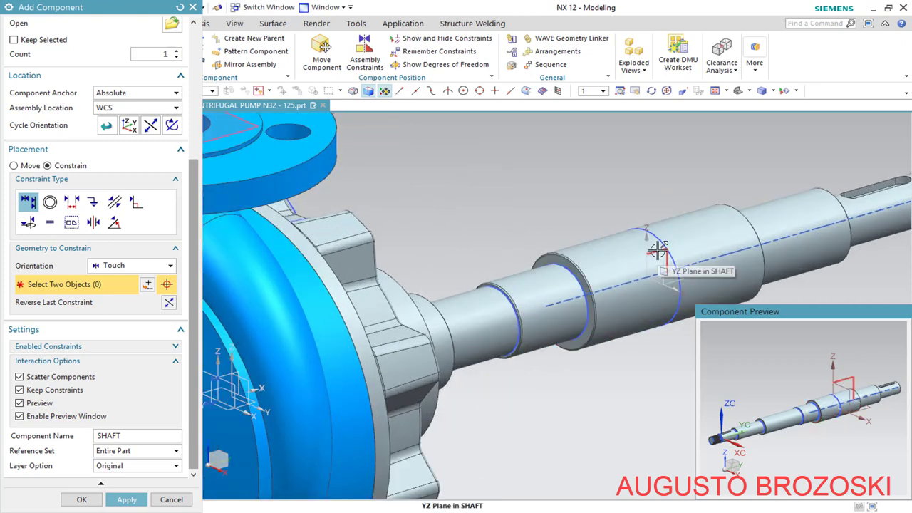
{"action": "left_click", "coordinate": [666, 261]}
{"action": "scroll", "coordinate": [666, 261], "scroll_direction": "down", "scroll_amount": 4}
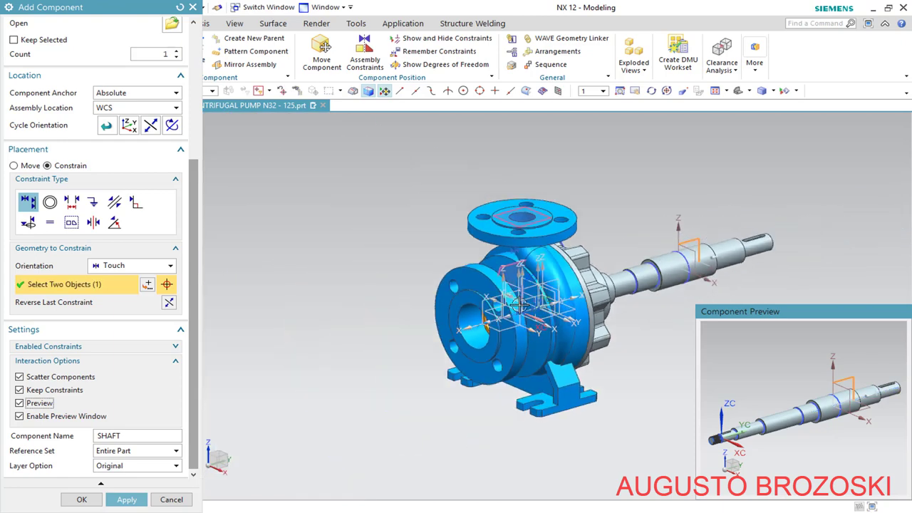
{"action": "scroll", "coordinate": [492, 311], "scroll_direction": "up", "scroll_amount": 4}
{"action": "scroll", "coordinate": [492, 311], "scroll_direction": "up", "scroll_amount": 1}
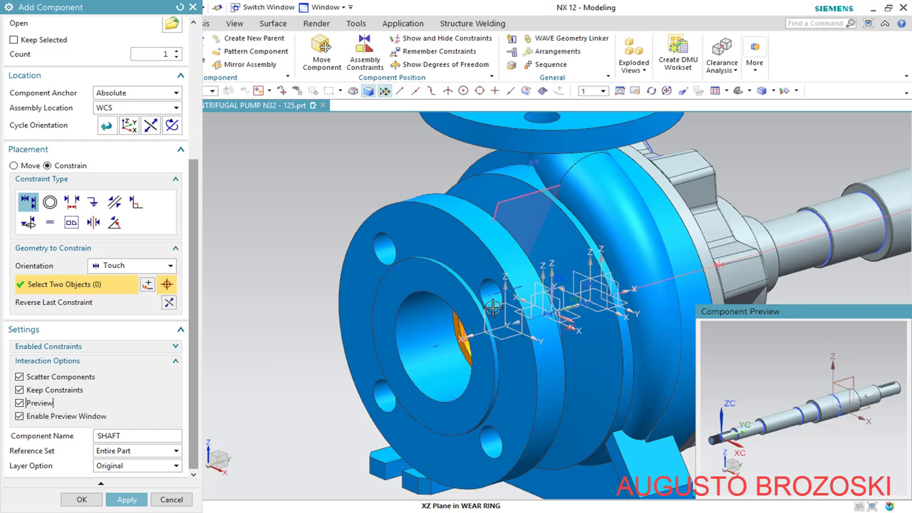
{"action": "left_click", "coordinate": [491, 308]}
Reverse the last constraint to flip the shaft and finish adding it
{"action": "scroll", "coordinate": [310, 328], "scroll_direction": "up", "scroll_amount": 3}
{"action": "scroll", "coordinate": [311, 328], "scroll_direction": "down", "scroll_amount": 4}
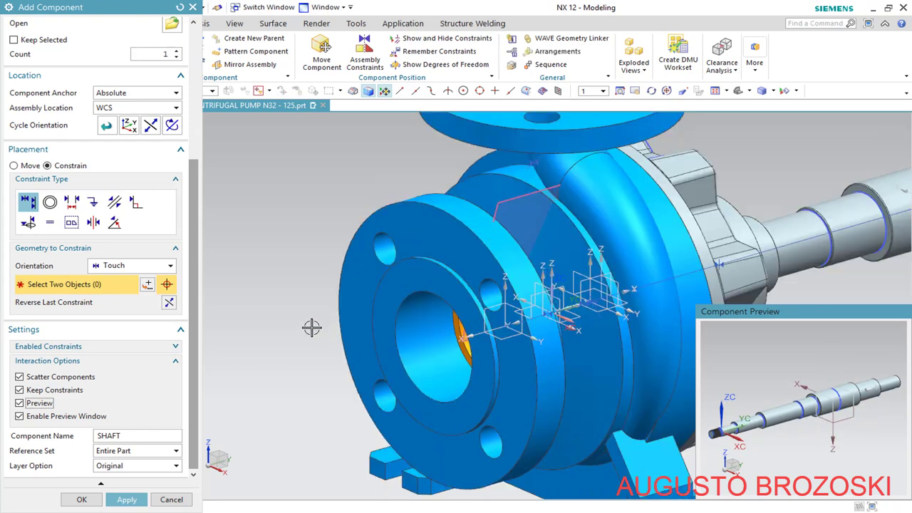
{"action": "scroll", "coordinate": [826, 205], "scroll_direction": "up", "scroll_amount": 4}
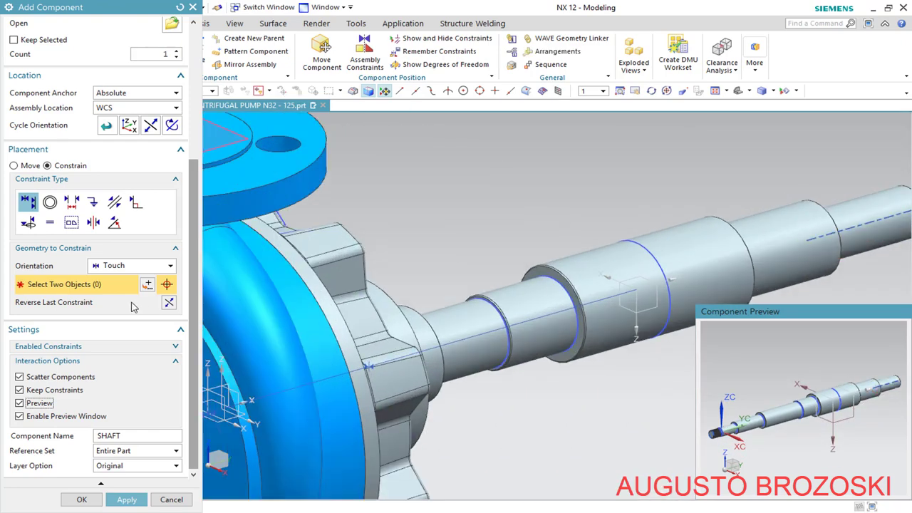
{"action": "left_click", "coordinate": [170, 305]}
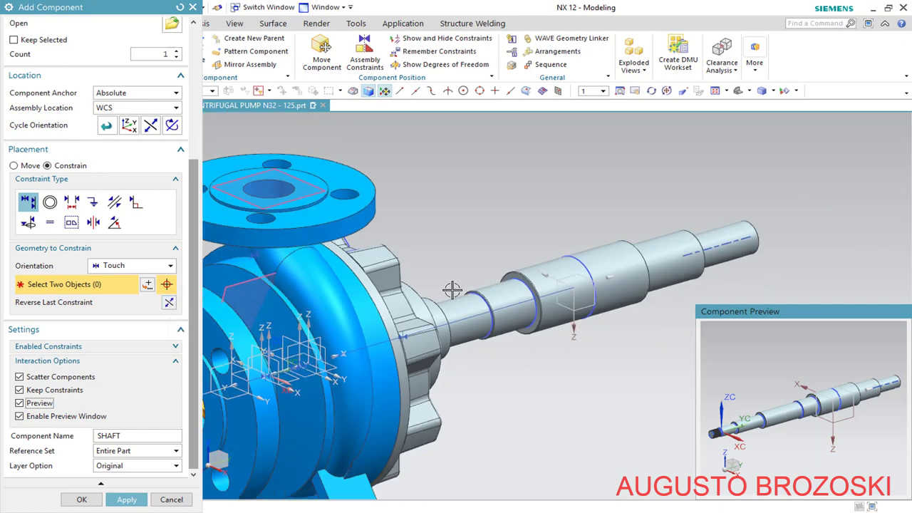
{"action": "left_click", "coordinate": [171, 305]}
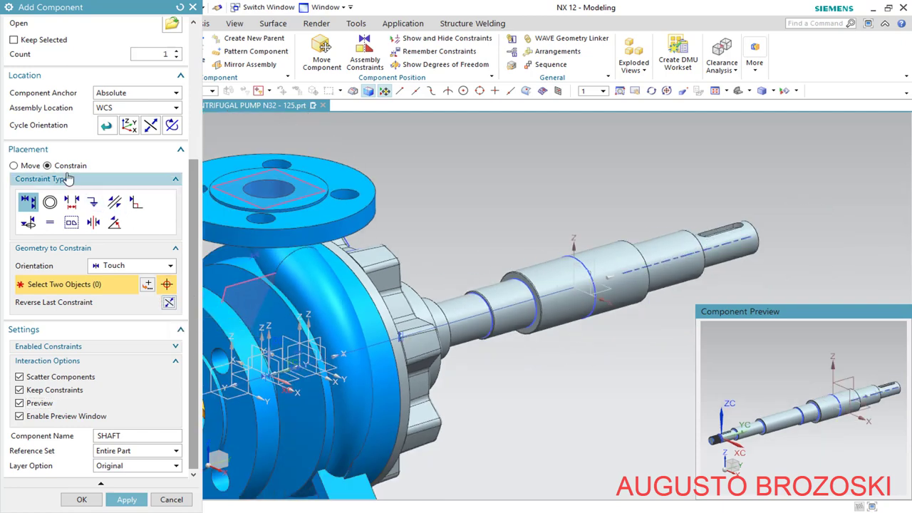
{"action": "left_click", "coordinate": [82, 499]}
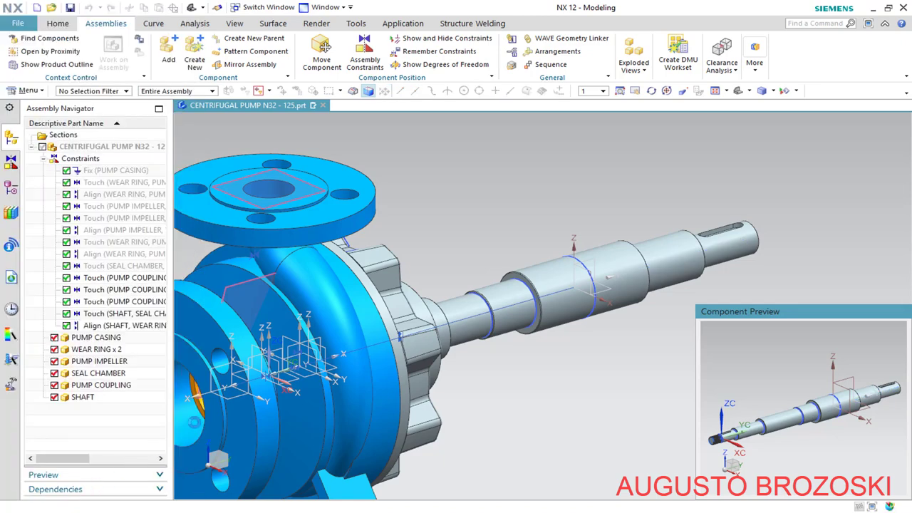
Show the shaft, hide assembly constraints, curves and sketches, and switch to Trimetric
{"action": "left_click", "coordinate": [54, 397]}
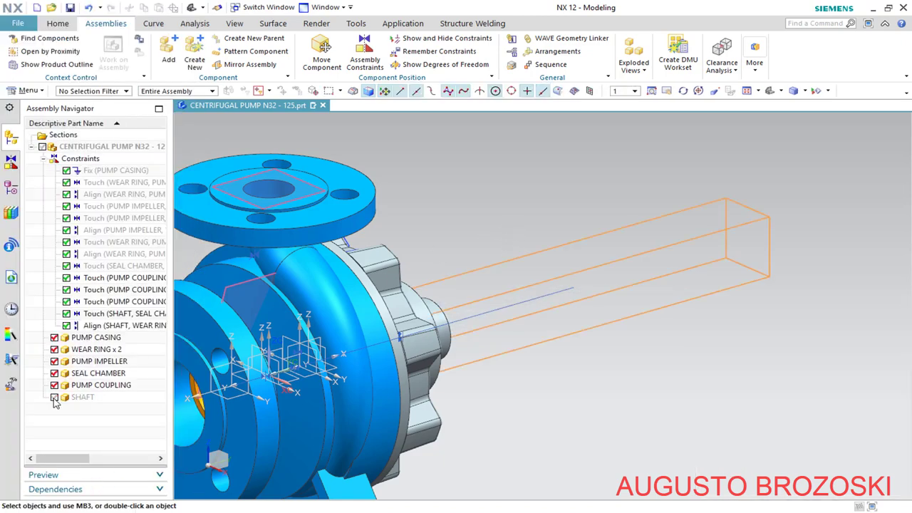
{"action": "left_click", "coordinate": [816, 91]}
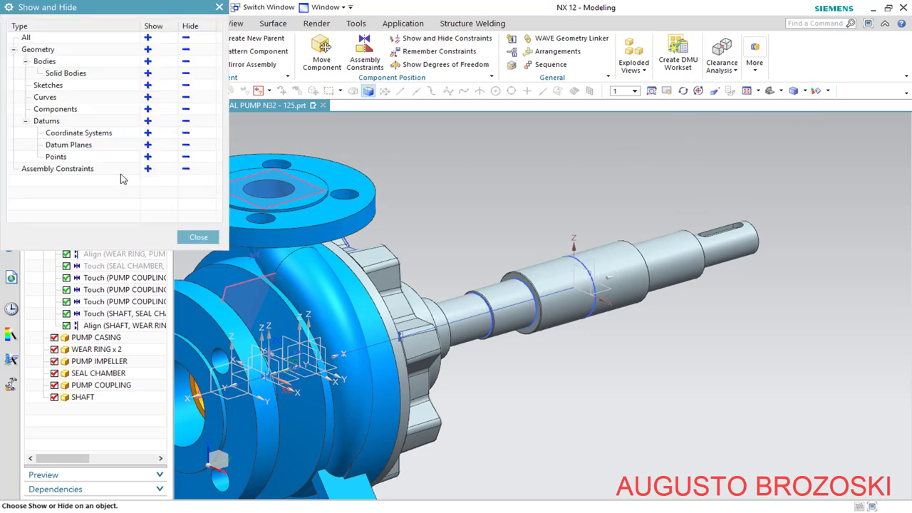
{"action": "left_click", "coordinate": [185, 169]}
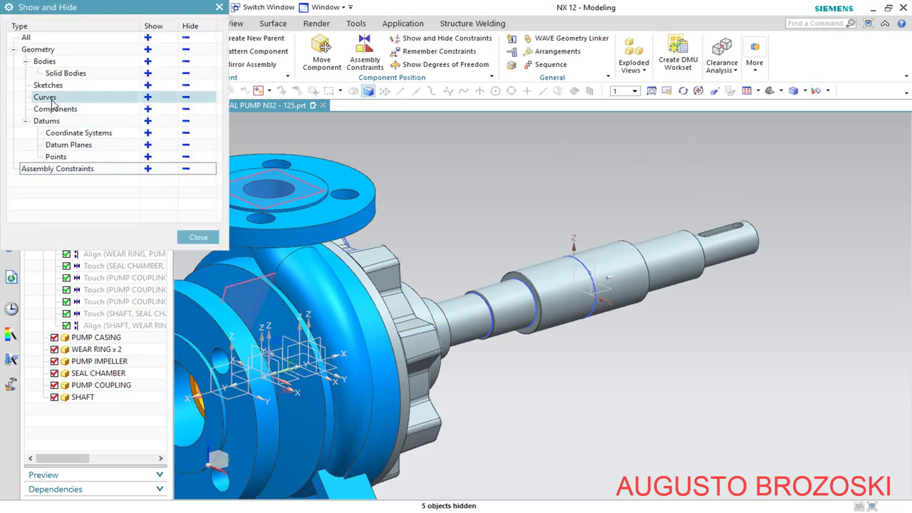
{"action": "left_click", "coordinate": [184, 97]}
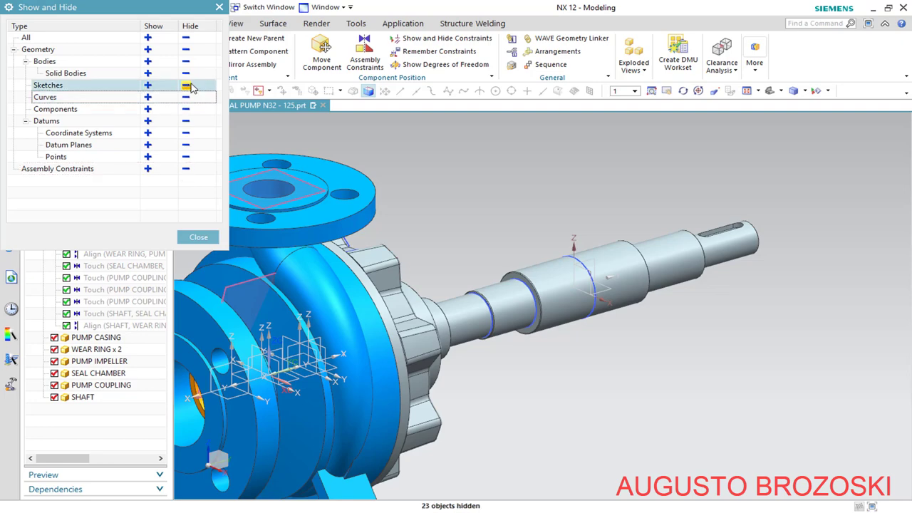
{"action": "left_click", "coordinate": [188, 85]}
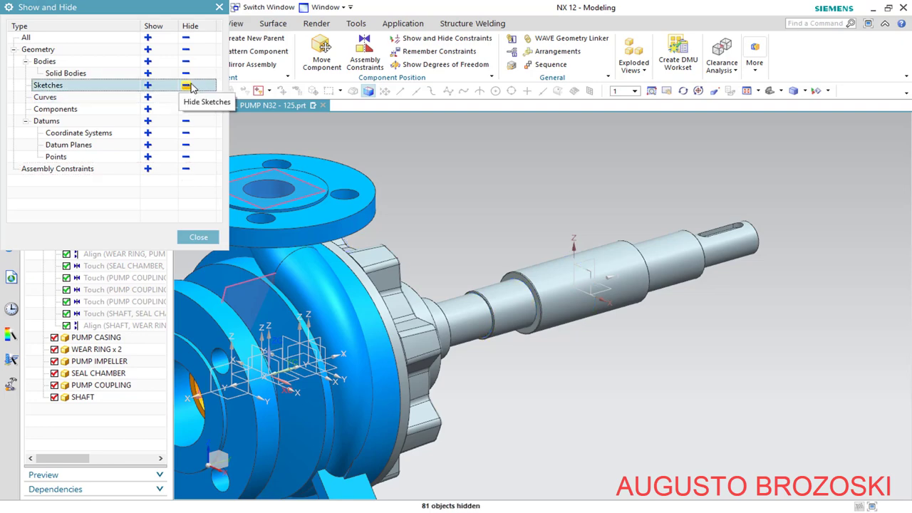
{"action": "left_click", "coordinate": [193, 237]}
{"action": "left_click", "coordinate": [770, 93]}
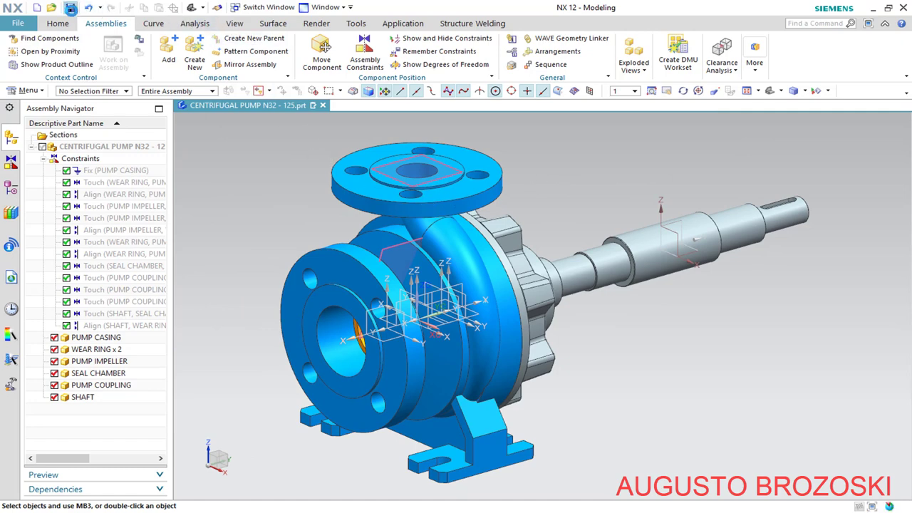
Save the assembly and recolour the SEAL CHAMBER Medium Olive
{"action": "left_click", "coordinate": [70, 8]}
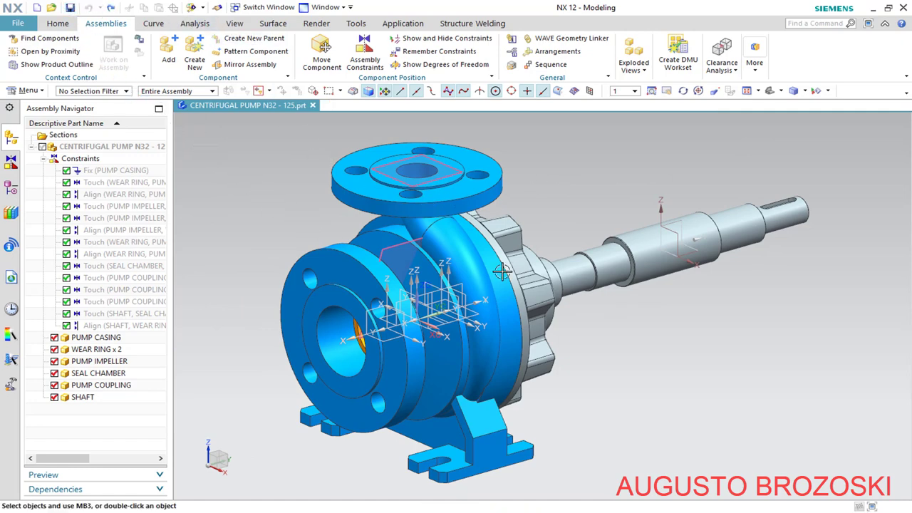
{"action": "middle_click_drag", "start_coordinate": [480, 273], "coordinate": [419, 287]}
{"action": "scroll", "coordinate": [581, 245], "scroll_direction": "up", "scroll_amount": 5}
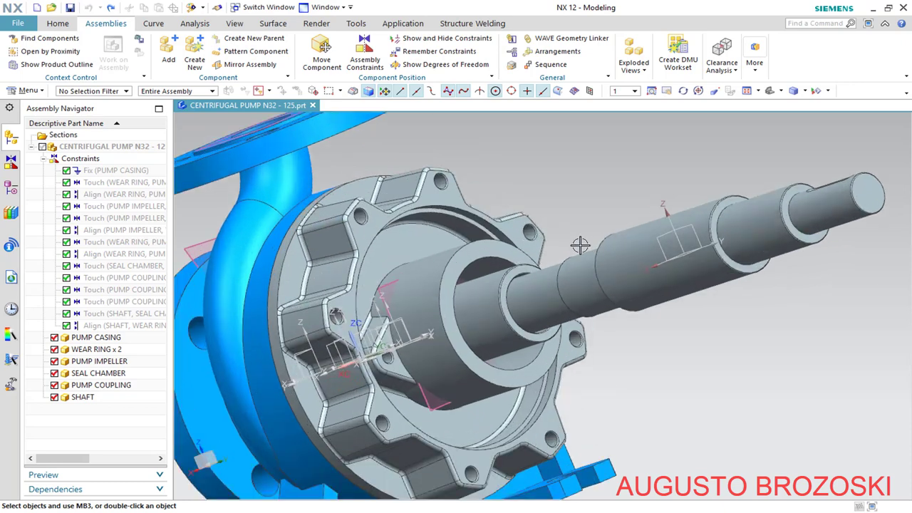
{"action": "left_click", "coordinate": [78, 377]}
{"action": "right_click", "coordinate": [83, 381]}
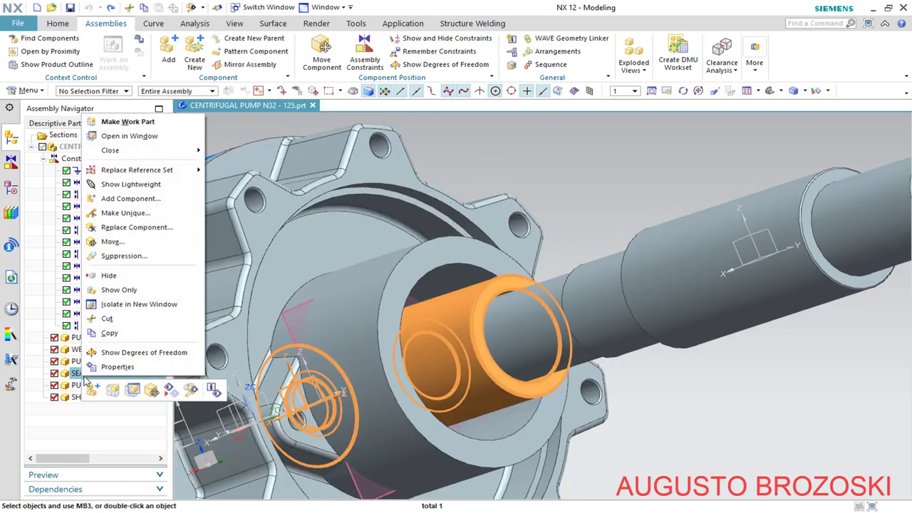
{"action": "left_click", "coordinate": [190, 391]}
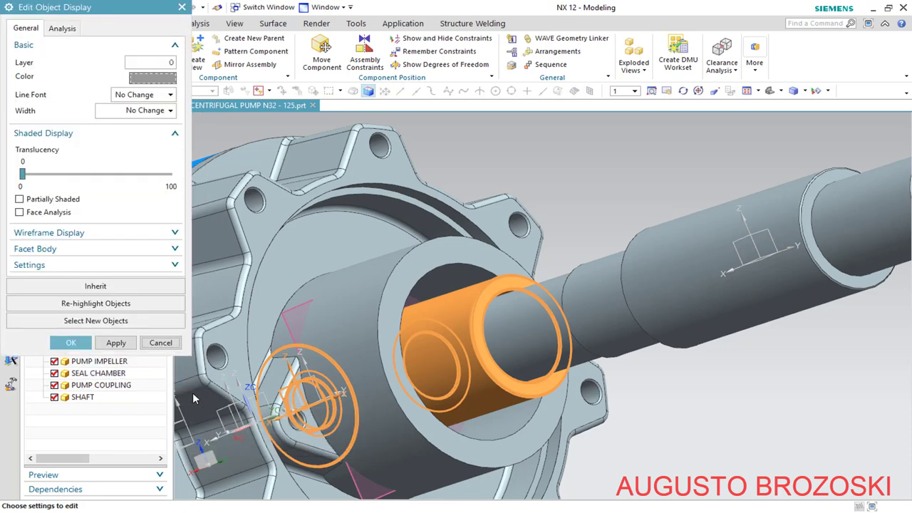
{"action": "left_click", "coordinate": [166, 82]}
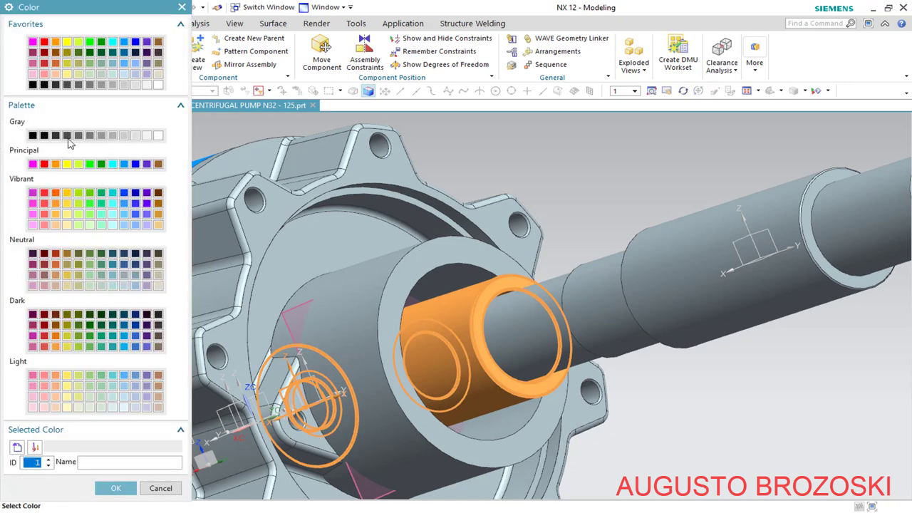
{"action": "left_click", "coordinate": [66, 64]}
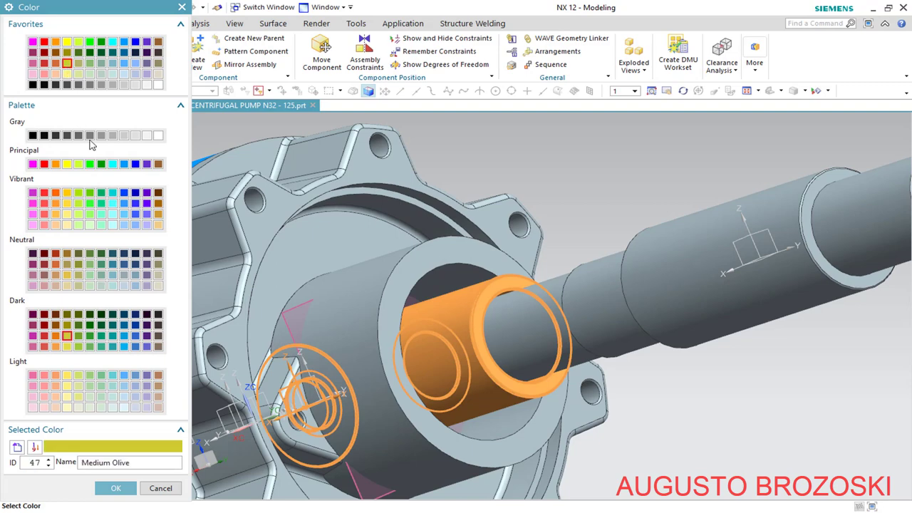
{"action": "left_click", "coordinate": [116, 489]}
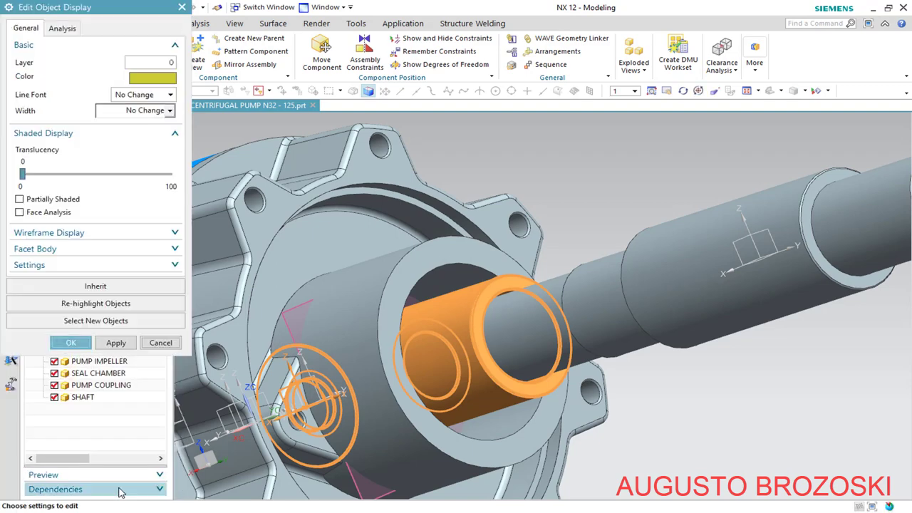
{"action": "left_click", "coordinate": [74, 343]}
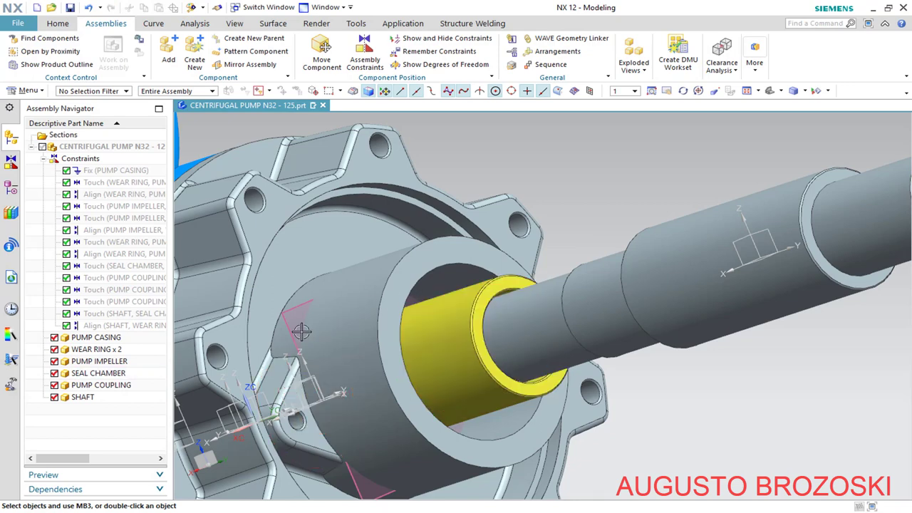
Recolour the PUMP COUPLING green via Edit Display
{"action": "left_click", "coordinate": [88, 386]}
{"action": "right_click", "coordinate": [88, 389]}
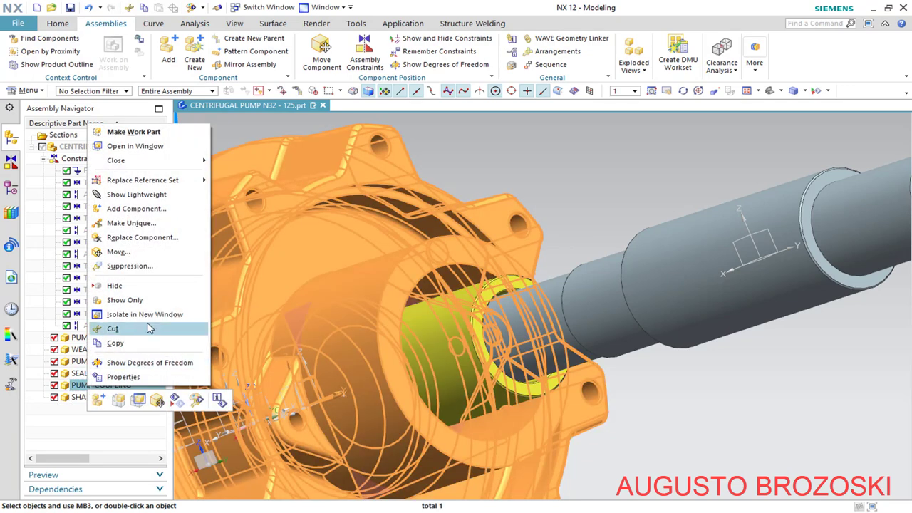
{"action": "left_click", "coordinate": [197, 401]}
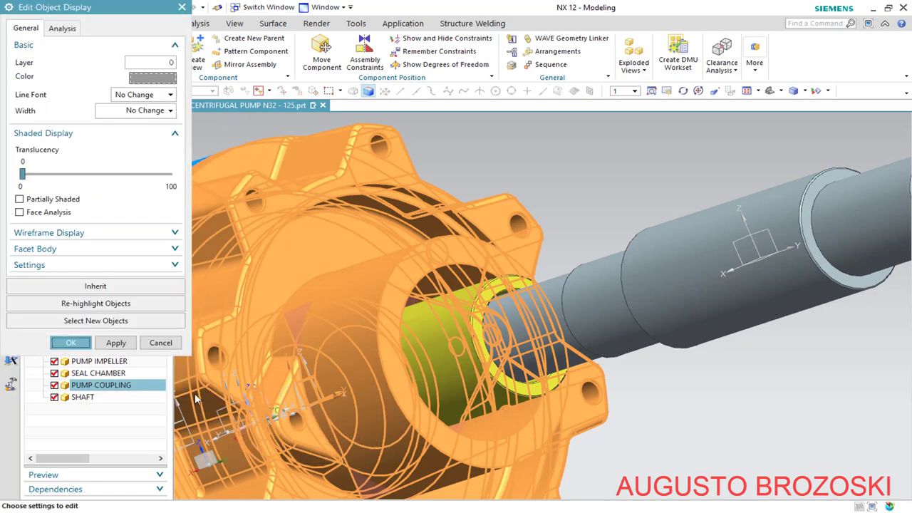
{"action": "left_click", "coordinate": [153, 77]}
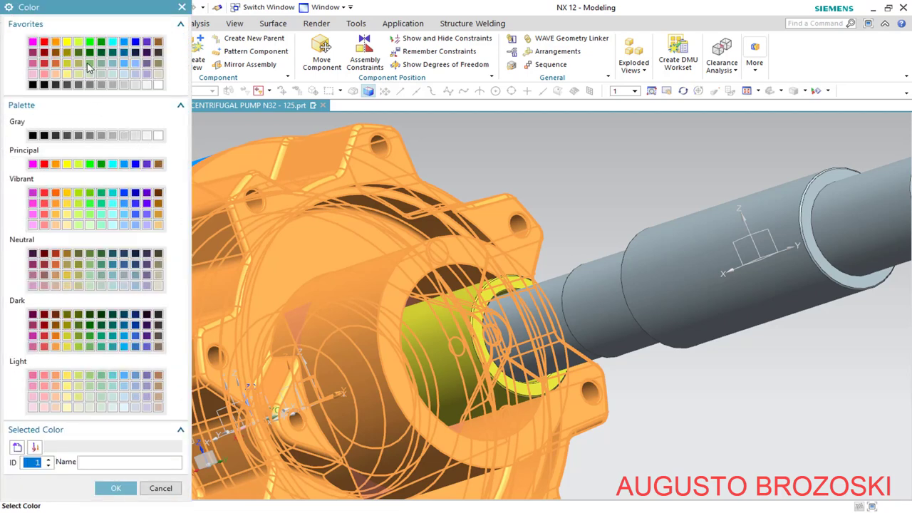
{"action": "left_click", "coordinate": [90, 63]}
{"action": "left_click", "coordinate": [116, 489]}
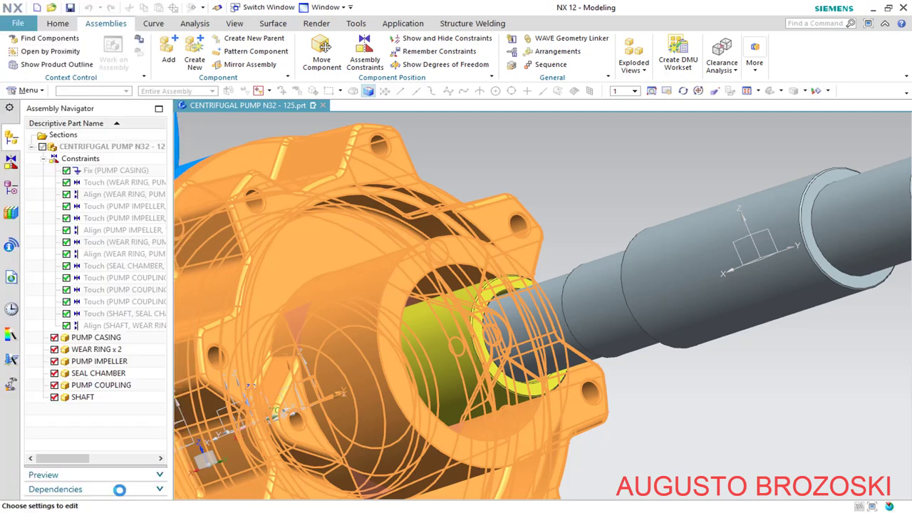
{"action": "left_click", "coordinate": [73, 343]}
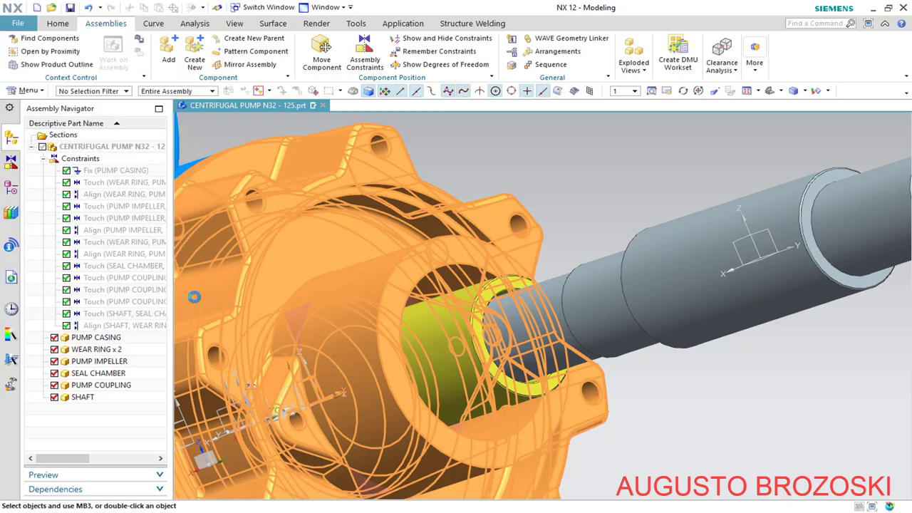
Recolour the SHAFT pale stone via Edit Display
{"action": "scroll", "coordinate": [508, 219], "scroll_direction": "up", "scroll_amount": 3}
{"action": "middle_click_drag", "start_coordinate": [509, 220], "coordinate": [555, 206]}
{"action": "scroll", "coordinate": [559, 189], "scroll_direction": "down", "scroll_amount": 2}
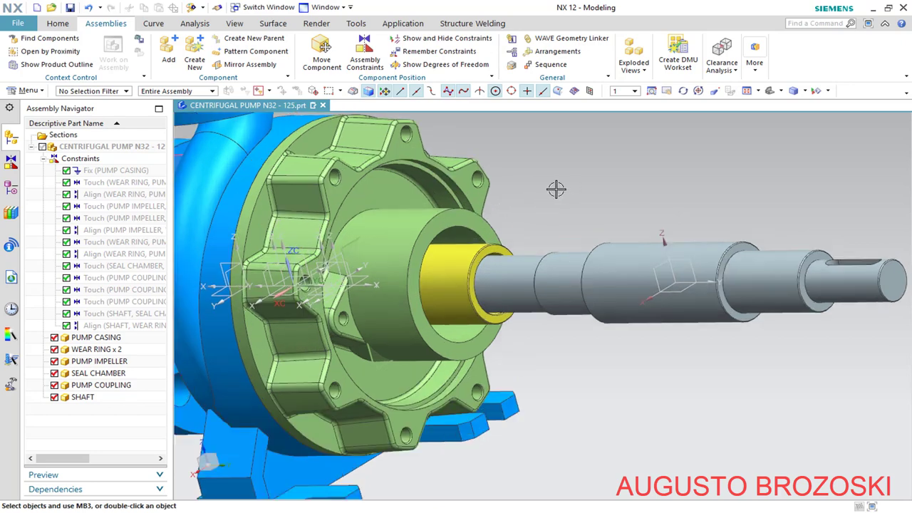
{"action": "right_click", "coordinate": [84, 397]}
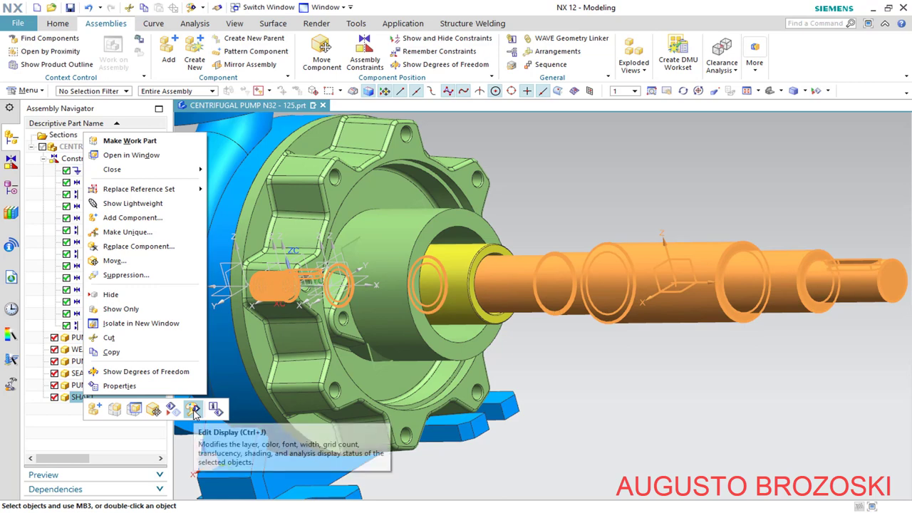
{"action": "left_click", "coordinate": [193, 410]}
{"action": "left_click", "coordinate": [151, 77]}
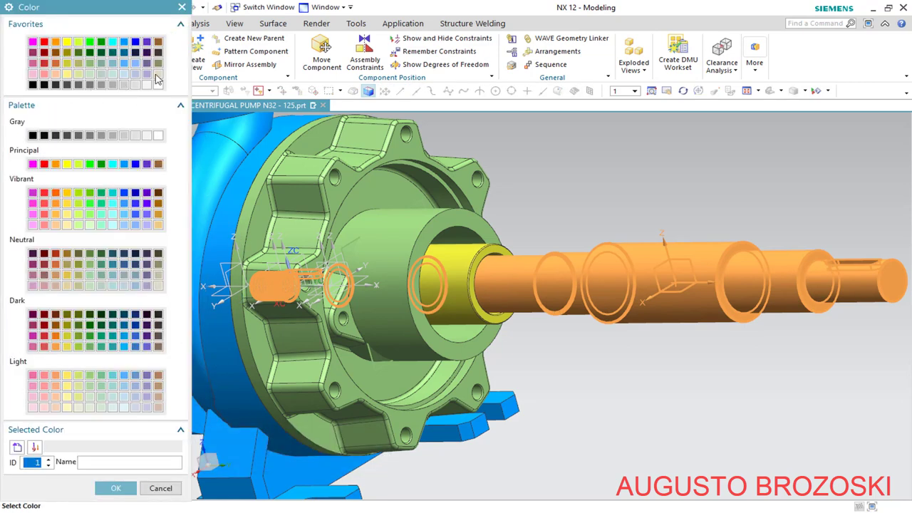
{"action": "left_click", "coordinate": [159, 285]}
{"action": "left_click", "coordinate": [115, 488]}
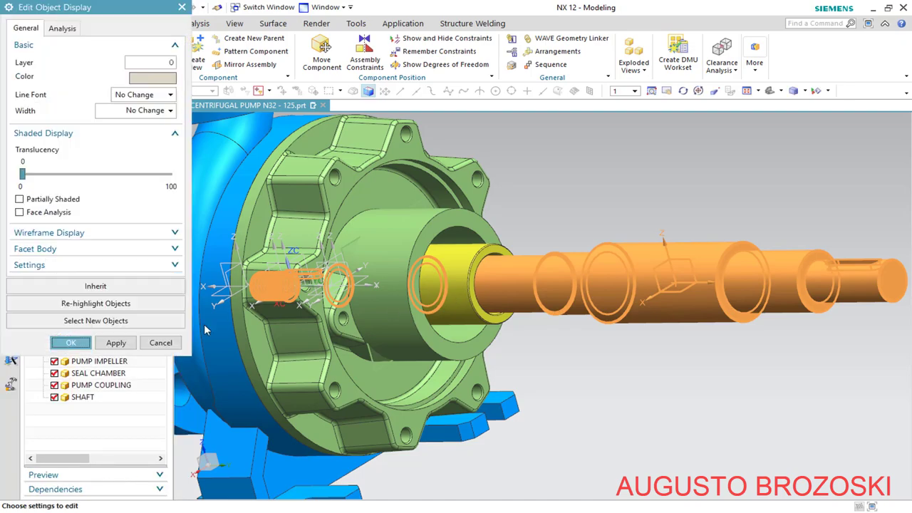
{"action": "left_click", "coordinate": [71, 342]}
Inspect the recoloured pump and return it to Trimetric orientation
{"action": "scroll", "coordinate": [417, 292], "scroll_direction": "down", "scroll_amount": 3}
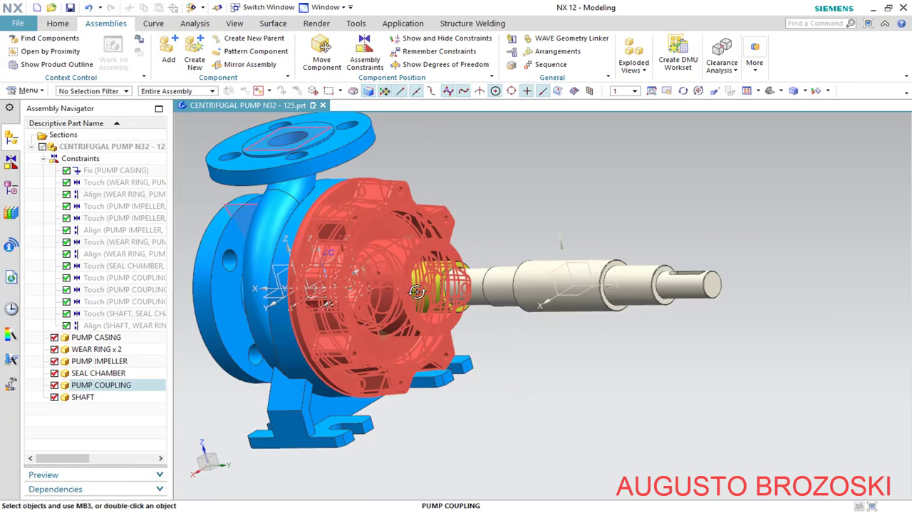
{"action": "middle_click_drag", "start_coordinate": [417, 292], "coordinate": [409, 274]}
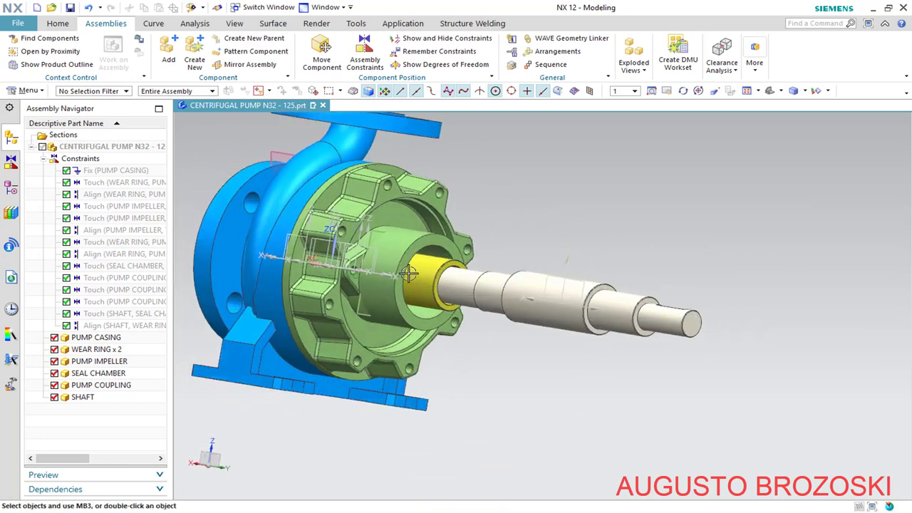
{"action": "left_click", "coordinate": [769, 93]}
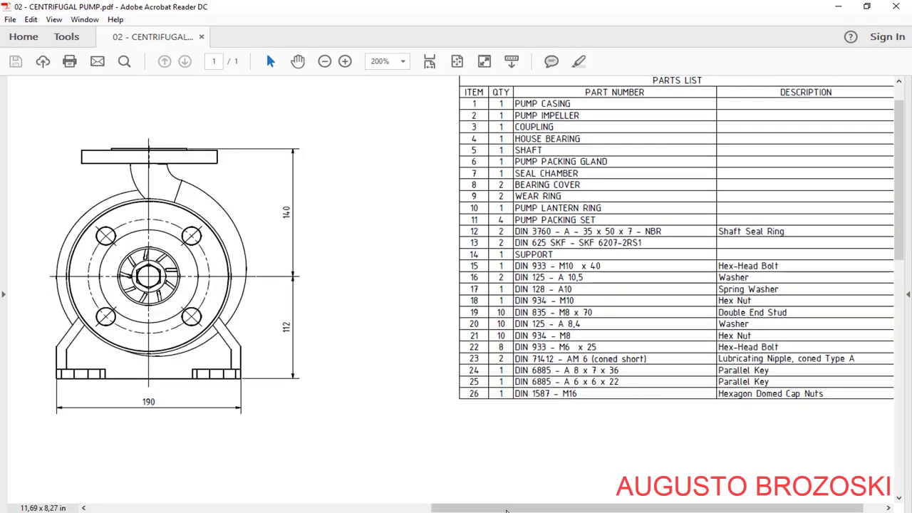
{"action": "left_click_drag", "start_coordinate": [507, 510], "coordinate": [164, 510]}
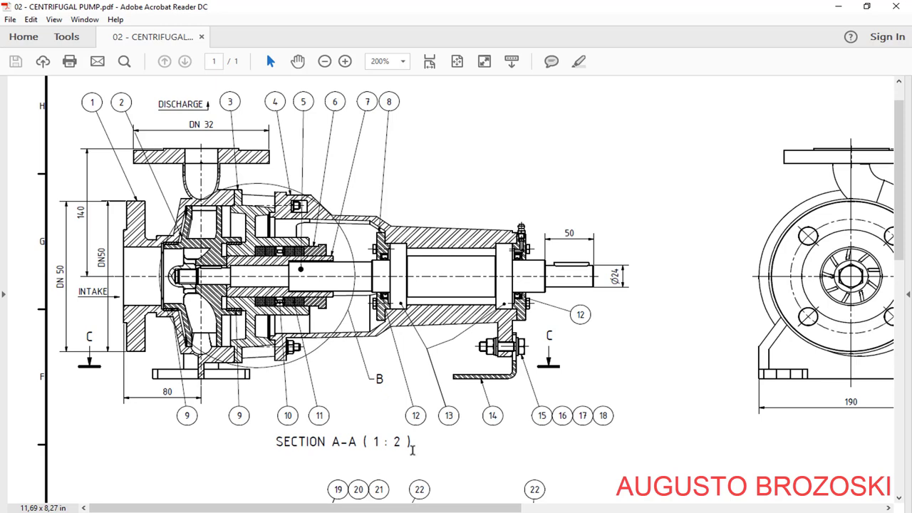
Scroll the pump drawing back to the parts list and minimize Acrobat Reader
{"action": "left_click_drag", "start_coordinate": [476, 510], "coordinate": [811, 510]}
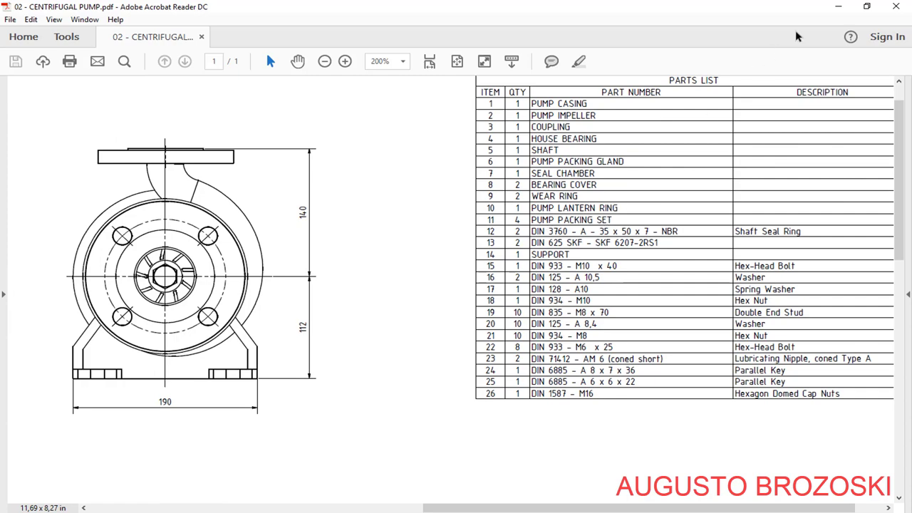
{"action": "left_click", "coordinate": [837, 7]}
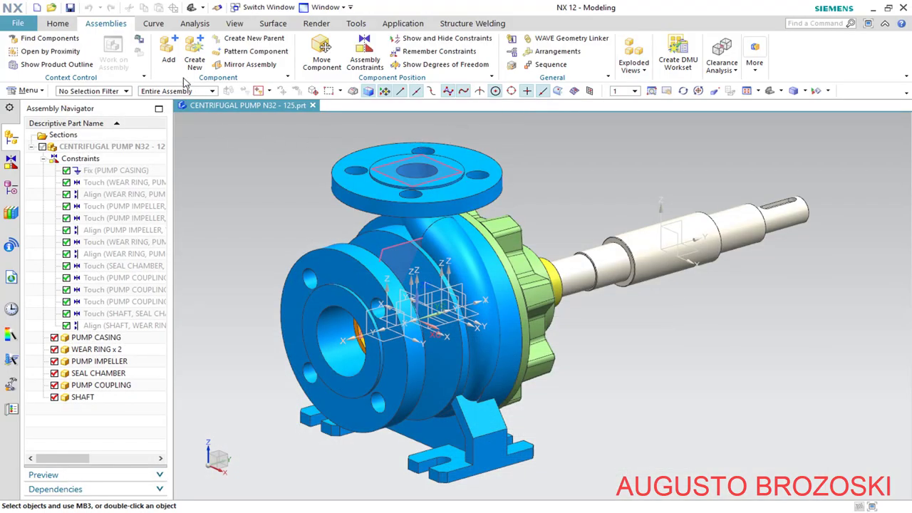
Add PUMP PACKING SET.prt as a new component
{"action": "left_click", "coordinate": [169, 52]}
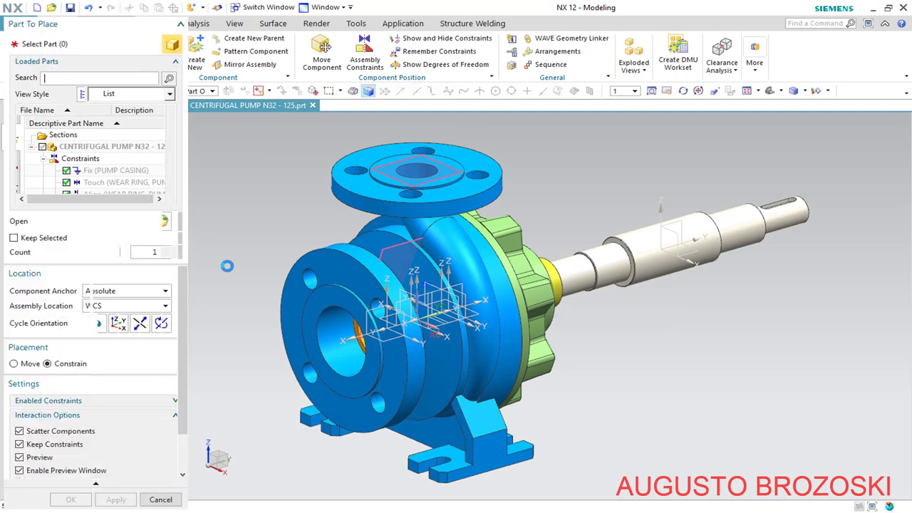
{"action": "left_click", "coordinate": [167, 222]}
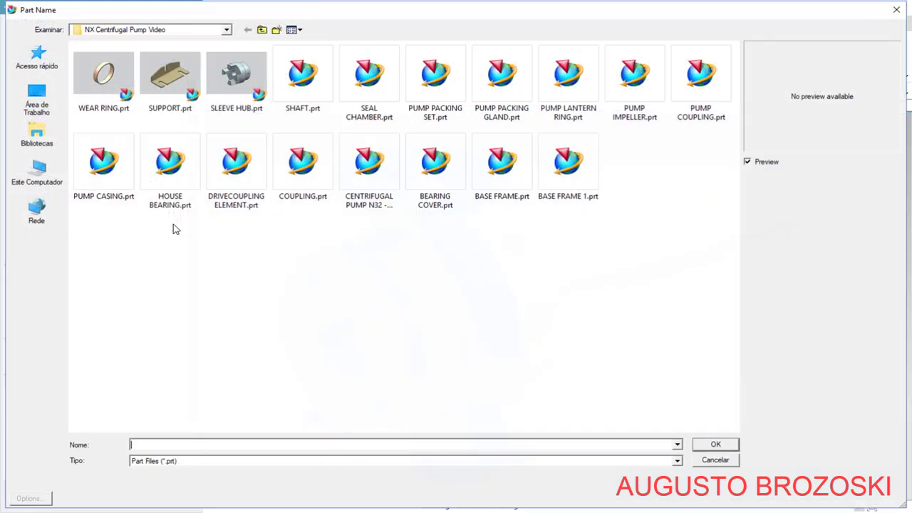
{"action": "left_click", "coordinate": [437, 89]}
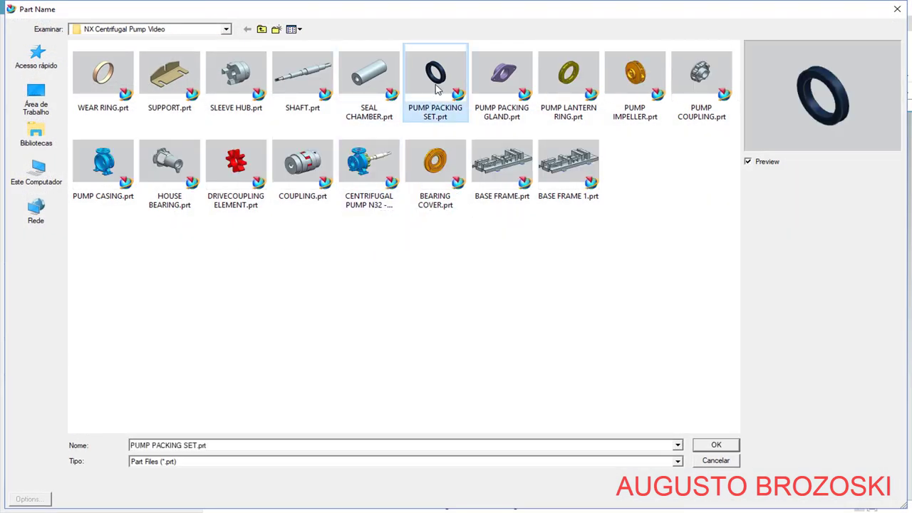
{"action": "left_click", "coordinate": [717, 445]}
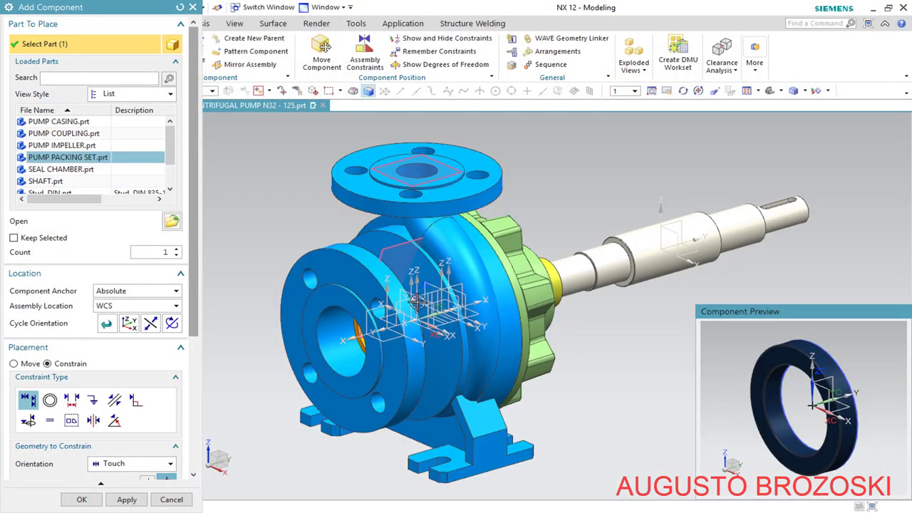
Slide the packing set along the shaft beside the casing, then restore Constrain placement
{"action": "left_click", "coordinate": [15, 364]}
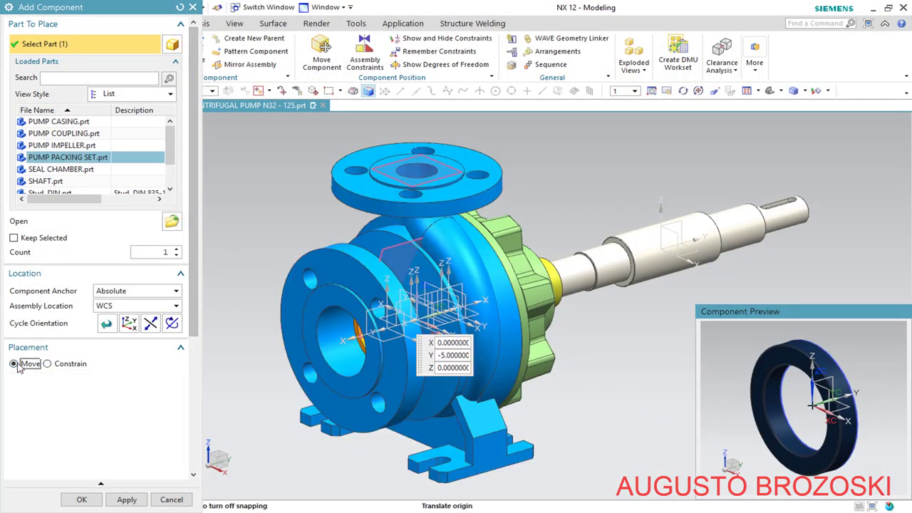
{"action": "scroll", "coordinate": [432, 316], "scroll_direction": "up", "scroll_amount": 2}
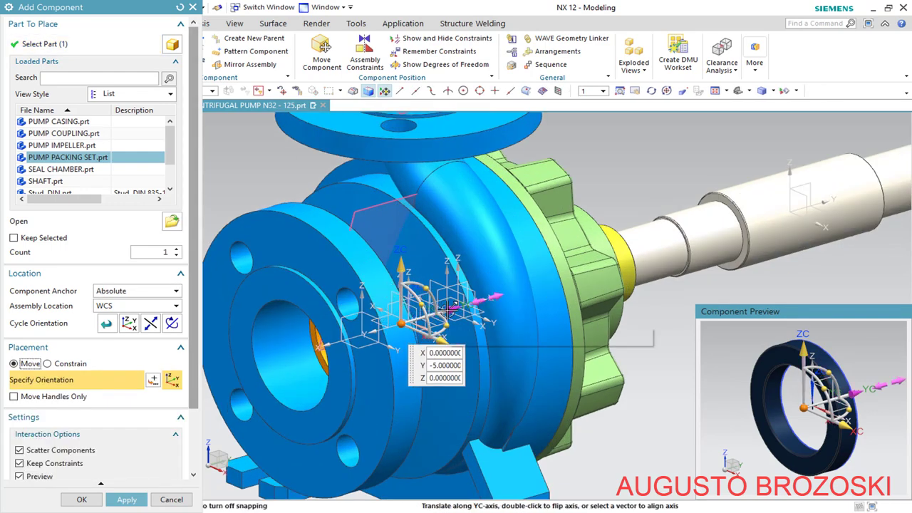
{"action": "left_click_drag", "start_coordinate": [451, 308], "coordinate": [702, 212]}
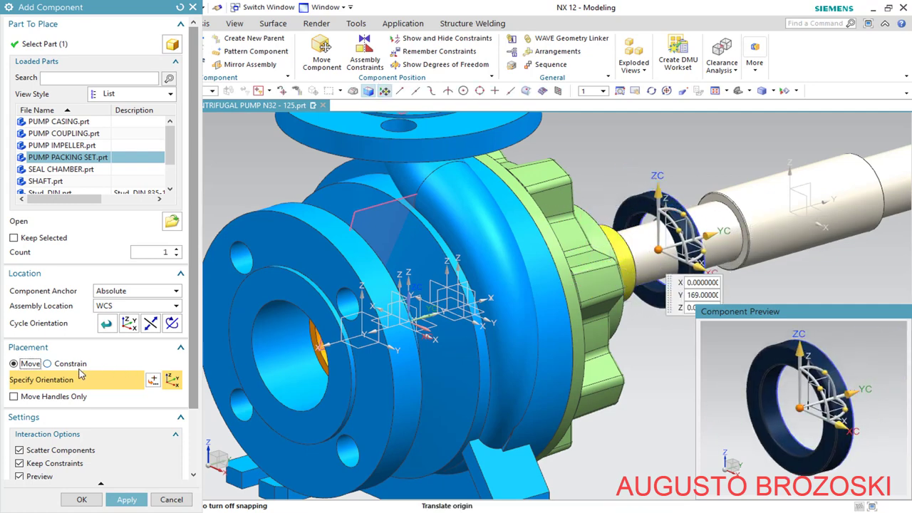
{"action": "left_click", "coordinate": [49, 364]}
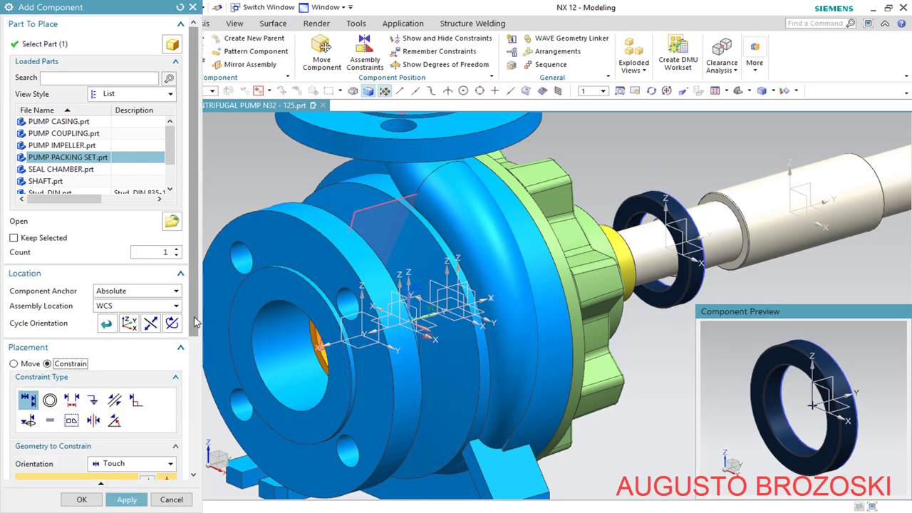
Pick the packing ring's face as the first Touch object
{"action": "scroll", "coordinate": [191, 410], "scroll_direction": "down", "scroll_amount": 3}
{"action": "scroll", "coordinate": [190, 409], "scroll_direction": "down", "scroll_amount": 4}
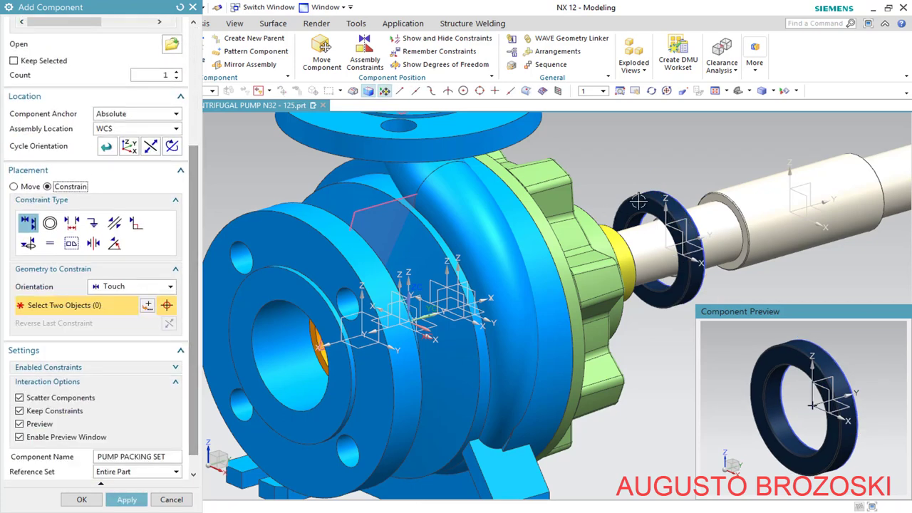
{"action": "scroll", "coordinate": [638, 202], "scroll_direction": "up", "scroll_amount": 6}
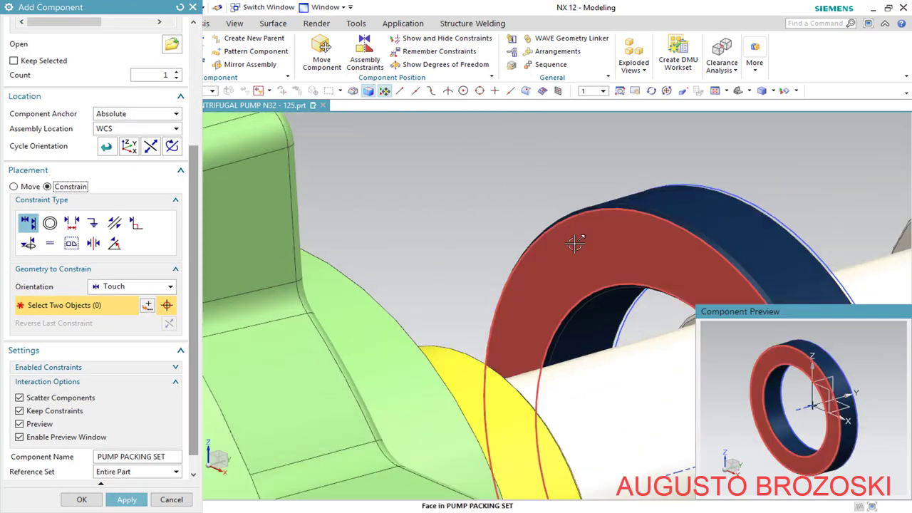
{"action": "left_click", "coordinate": [576, 244]}
{"action": "scroll", "coordinate": [489, 249], "scroll_direction": "down", "scroll_amount": 6}
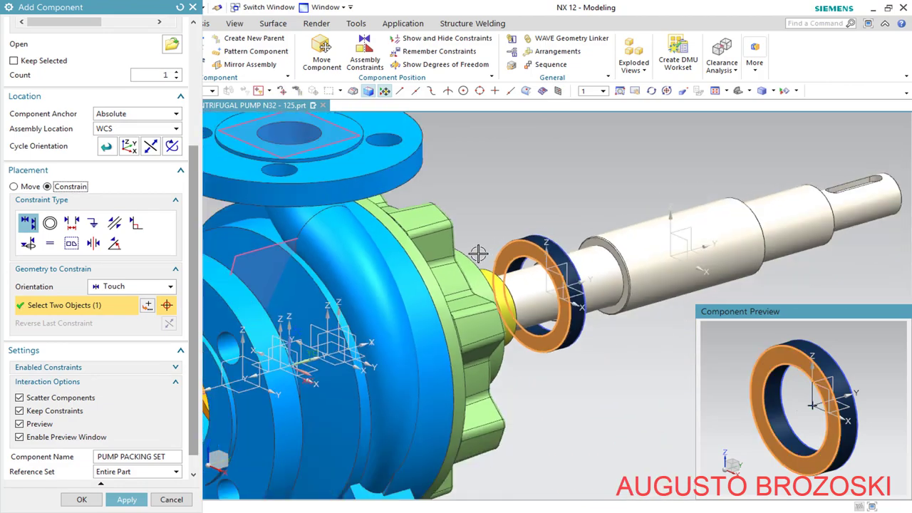
{"action": "middle_click_drag", "start_coordinate": [440, 259], "coordinate": [337, 292]}
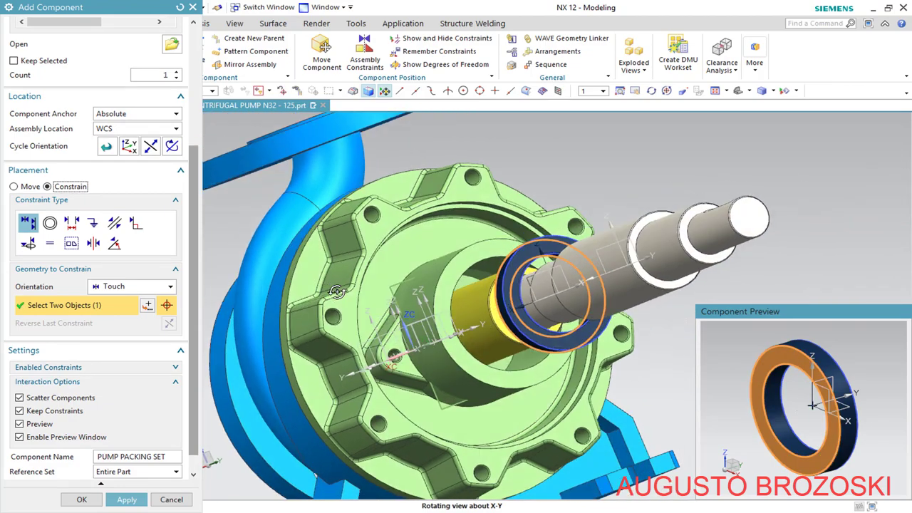
{"action": "scroll", "coordinate": [483, 257], "scroll_direction": "up", "scroll_amount": 3}
{"action": "scroll", "coordinate": [445, 313], "scroll_direction": "up", "scroll_amount": 1}
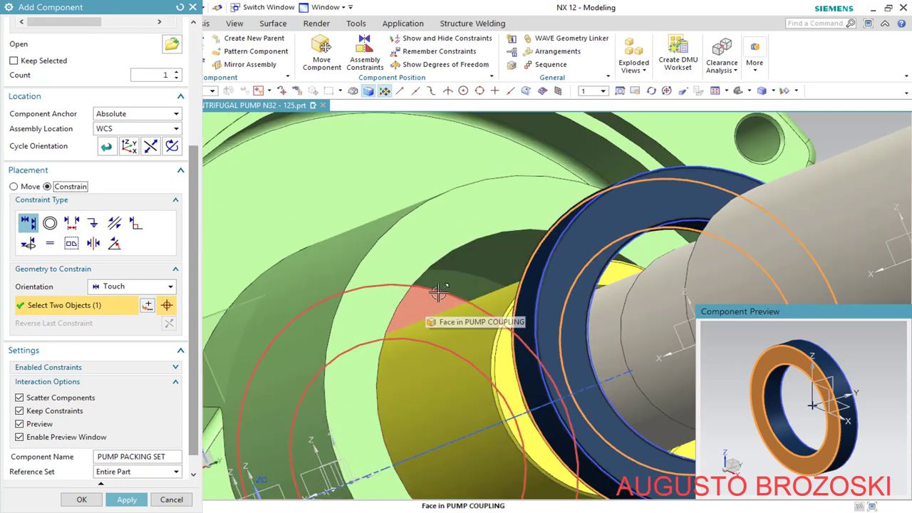
{"action": "scroll", "coordinate": [478, 275], "scroll_direction": "down", "scroll_amount": 2}
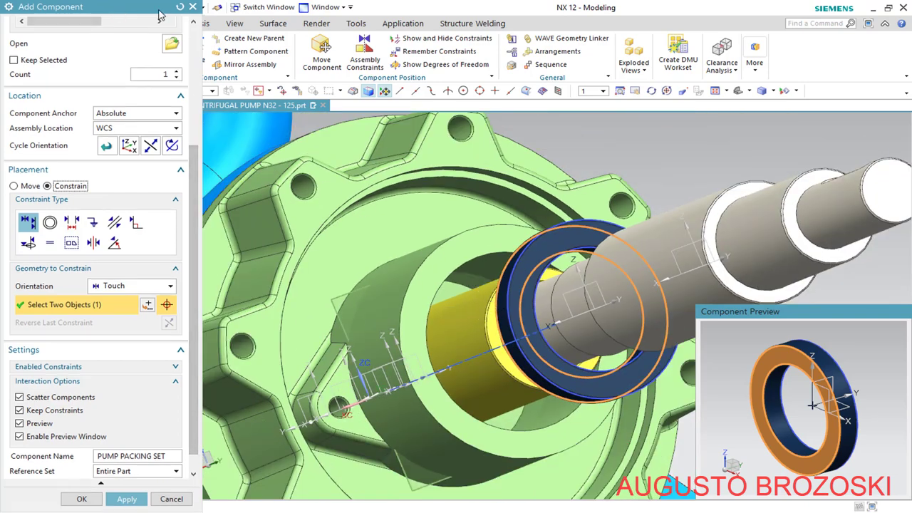
Hide the SEAL CHAMBER and touch the ring to the pump coupling bore face
{"action": "left_click_drag", "start_coordinate": [116, 9], "coordinate": [342, 8]}
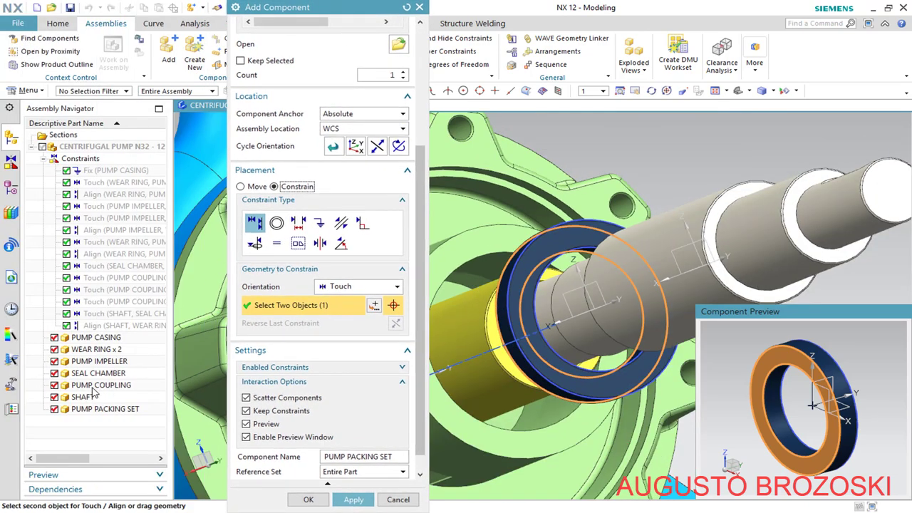
{"action": "left_click", "coordinate": [55, 373]}
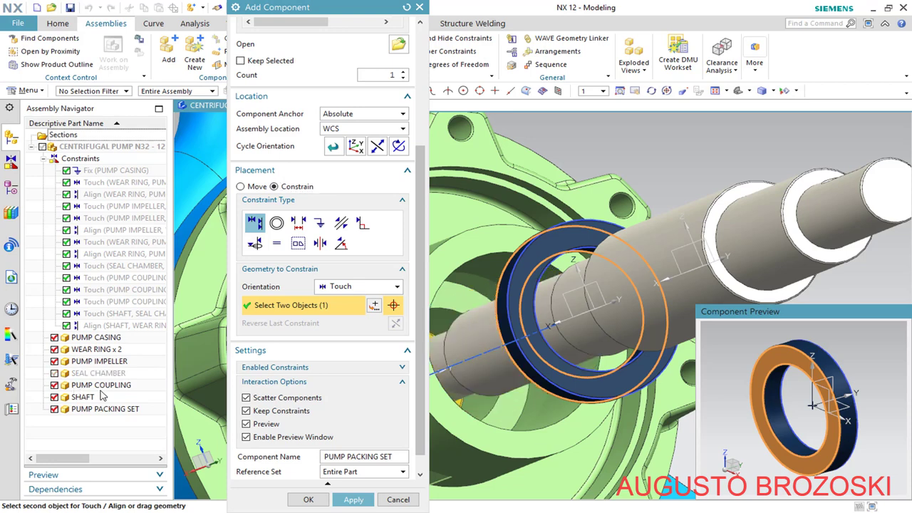
{"action": "scroll", "coordinate": [470, 328], "scroll_direction": "up", "scroll_amount": 2}
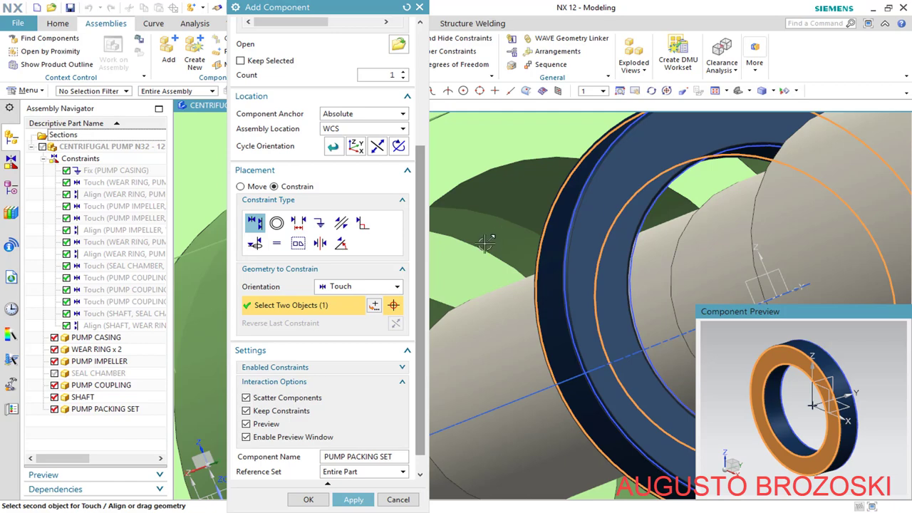
{"action": "scroll", "coordinate": [485, 243], "scroll_direction": "down", "scroll_amount": 4}
{"action": "middle_click_drag", "start_coordinate": [485, 243], "coordinate": [489, 244]}
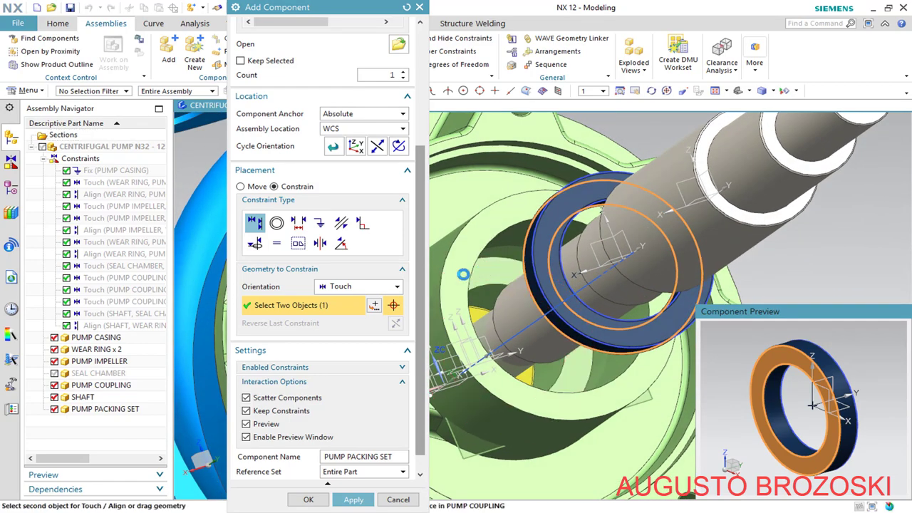
{"action": "left_click", "coordinate": [463, 274]}
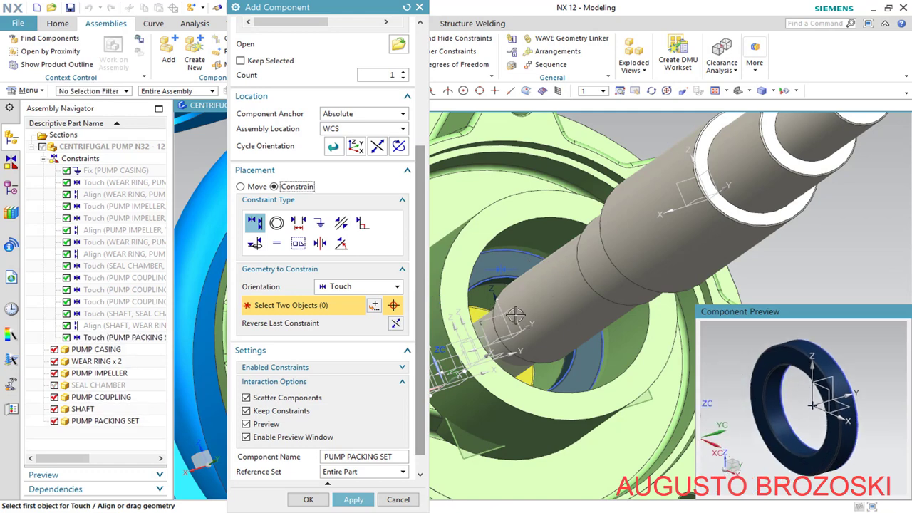
Align the packing ring face to the coupling face with Infer Center/Axis and apply
{"action": "left_click", "coordinate": [398, 287]}
{"action": "left_click", "coordinate": [364, 332]}
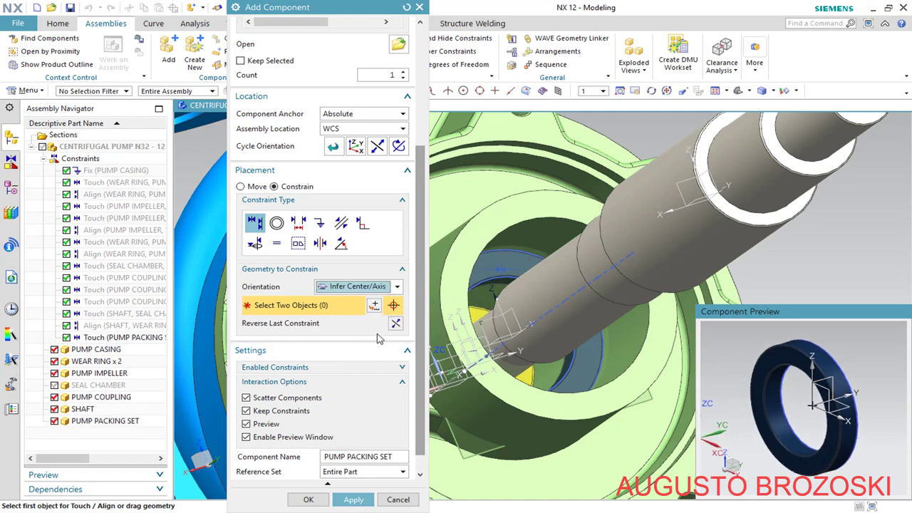
{"action": "scroll", "coordinate": [766, 434], "scroll_direction": "up", "scroll_amount": 3}
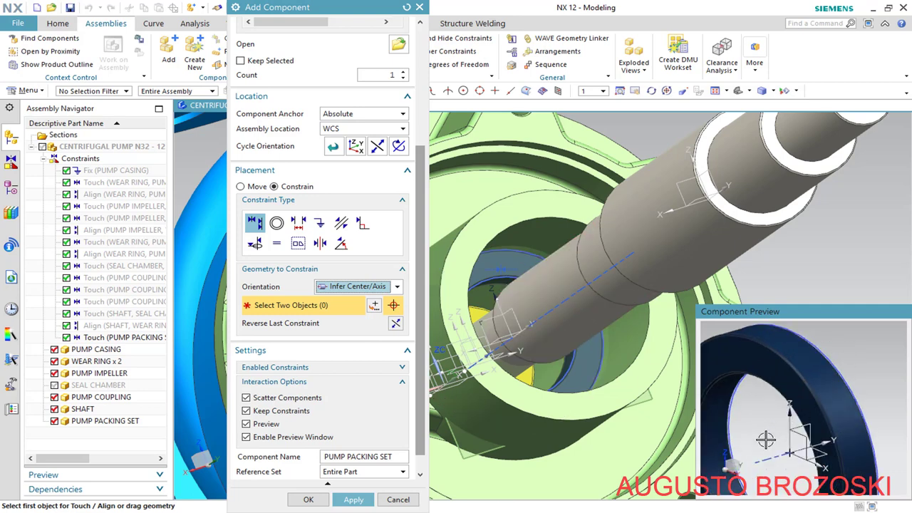
{"action": "left_click", "coordinate": [819, 363]}
{"action": "scroll", "coordinate": [798, 399], "scroll_direction": "down", "scroll_amount": 3}
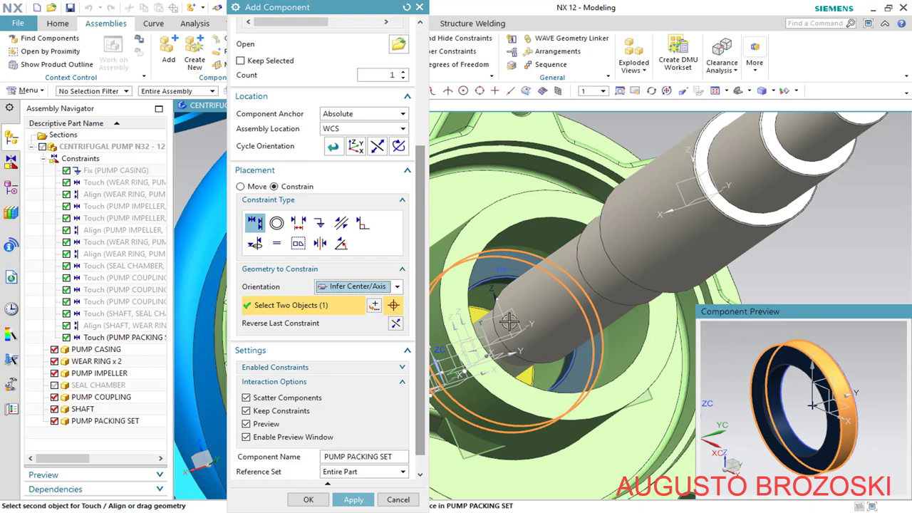
{"action": "scroll", "coordinate": [505, 291], "scroll_direction": "up", "scroll_amount": 4}
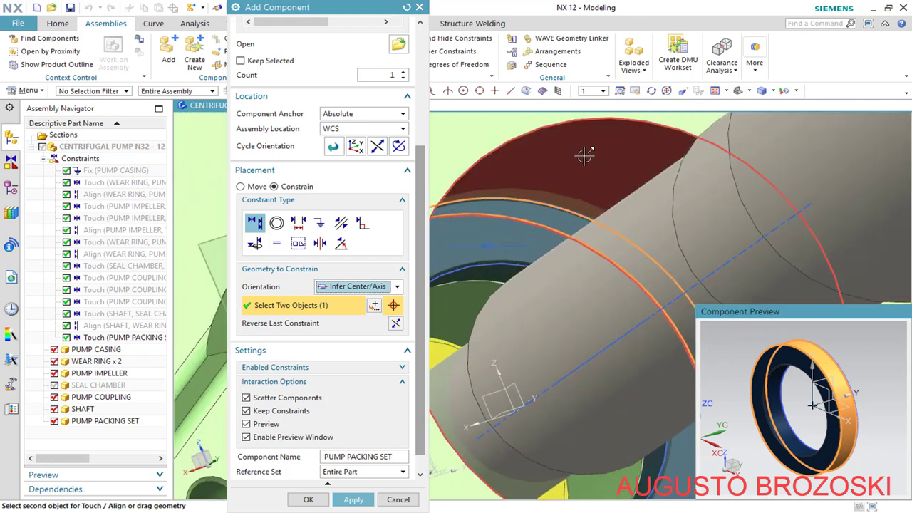
{"action": "left_click", "coordinate": [582, 153]}
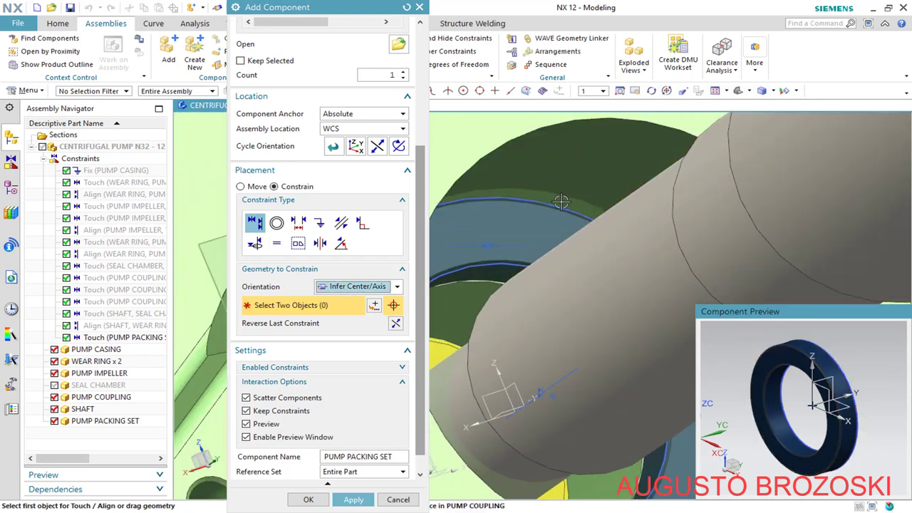
{"action": "scroll", "coordinate": [531, 284], "scroll_direction": "down", "scroll_amount": 3}
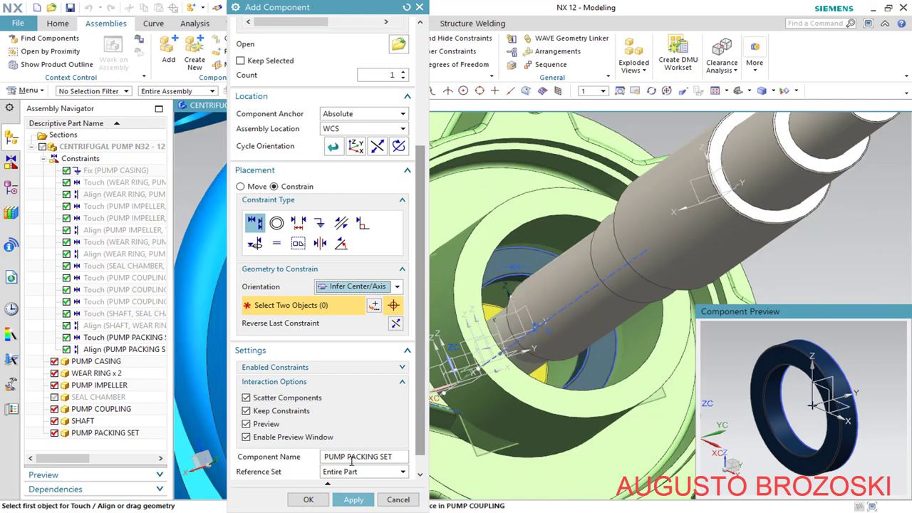
{"action": "left_click", "coordinate": [352, 500]}
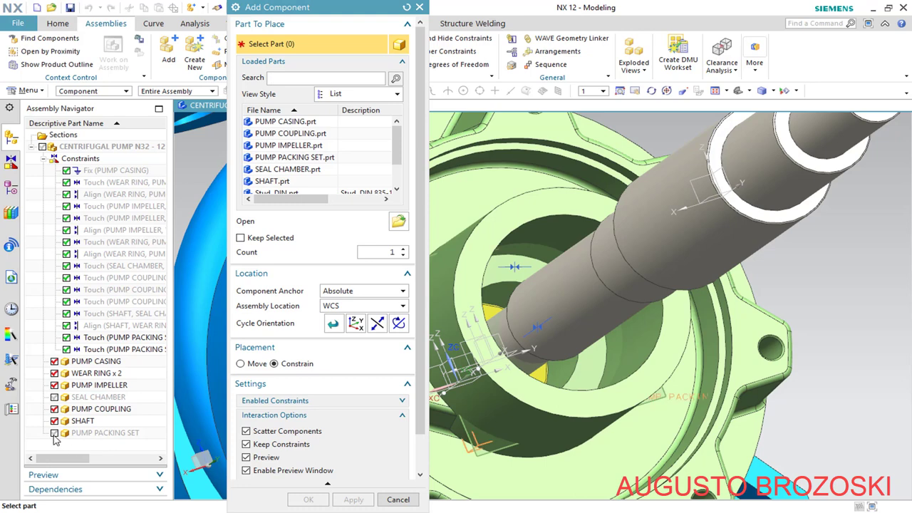
Show the packing set again and slide a new copy along the shaft
{"action": "left_click", "coordinate": [54, 434]}
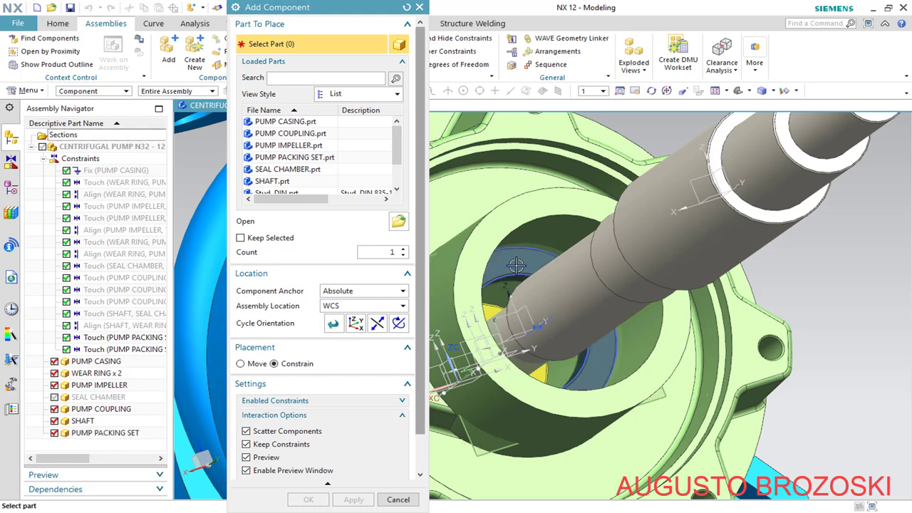
{"action": "left_click", "coordinate": [278, 158]}
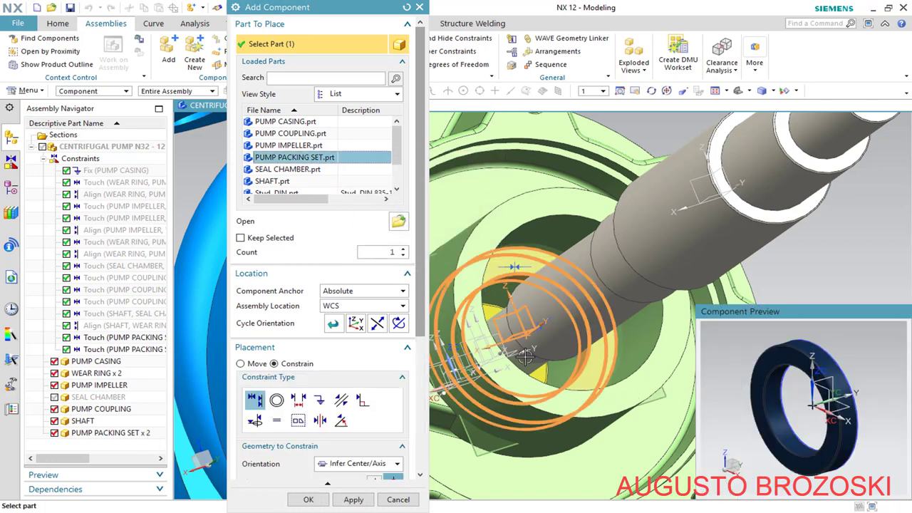
{"action": "left_click", "coordinate": [240, 363]}
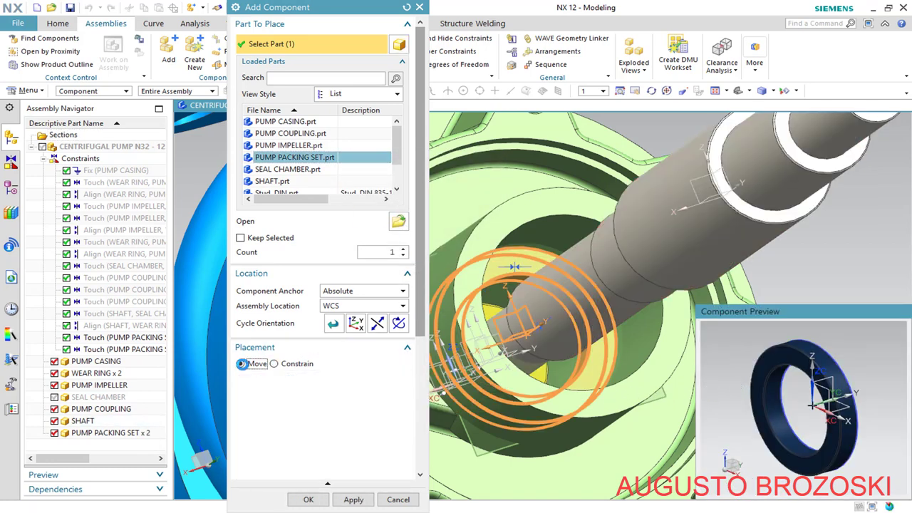
{"action": "middle_click_drag", "start_coordinate": [532, 288], "coordinate": [552, 289]}
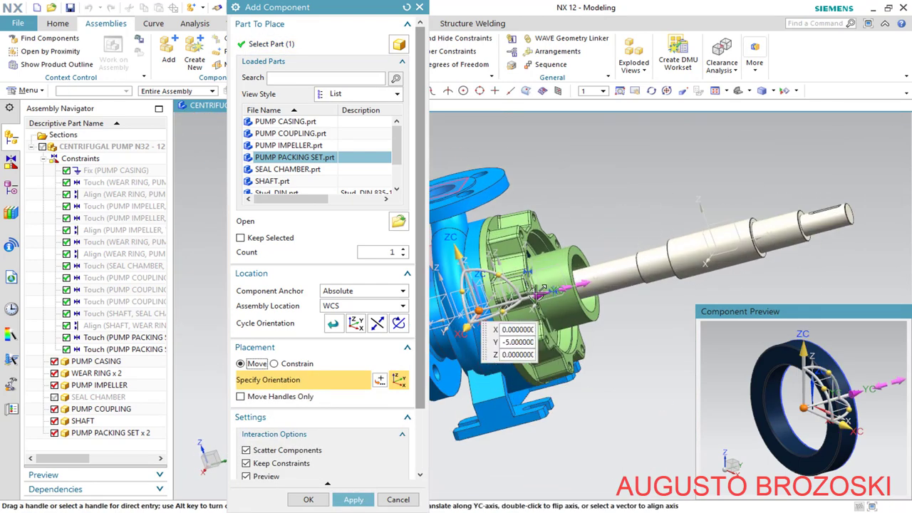
{"action": "left_click_drag", "start_coordinate": [581, 285], "coordinate": [672, 250]}
{"action": "middle_click_drag", "start_coordinate": [659, 251], "coordinate": [676, 243]}
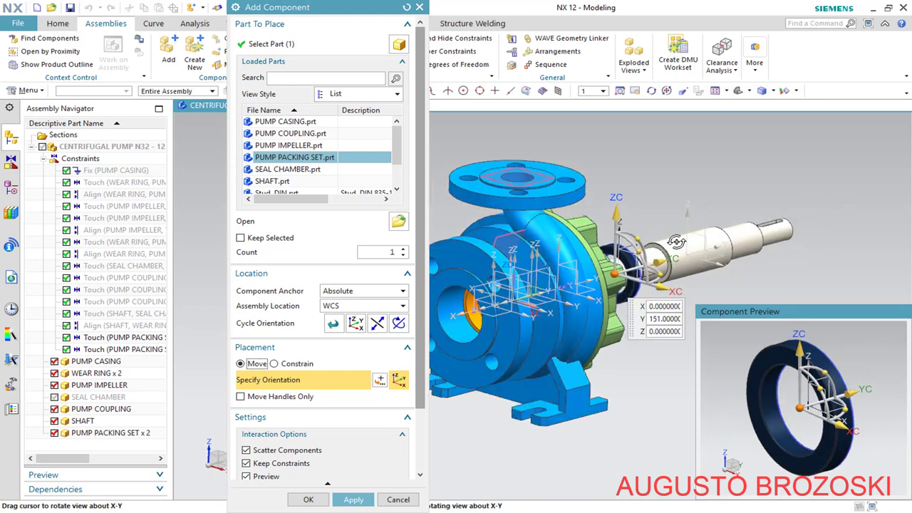
Touch the second ring's face to the shaft, place it, and close Add Component
{"action": "left_click", "coordinate": [274, 363]}
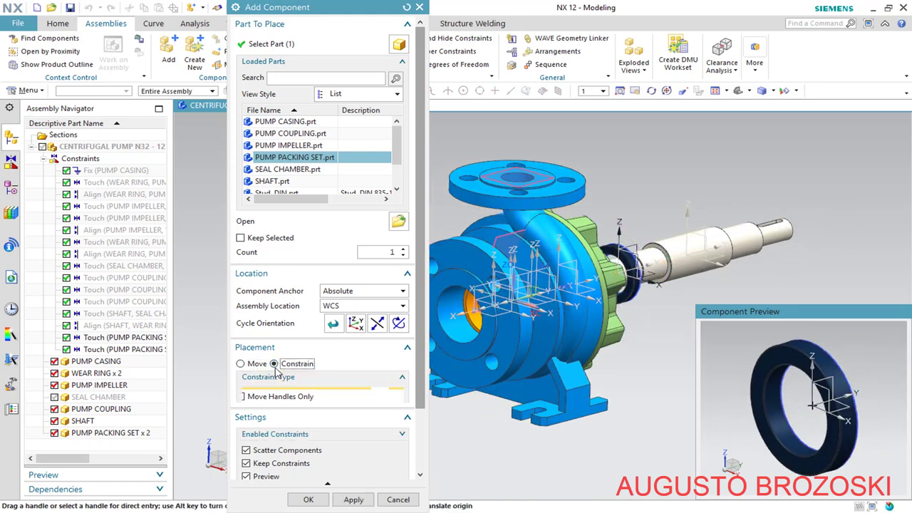
{"action": "scroll", "coordinate": [613, 242], "scroll_direction": "up", "scroll_amount": 5}
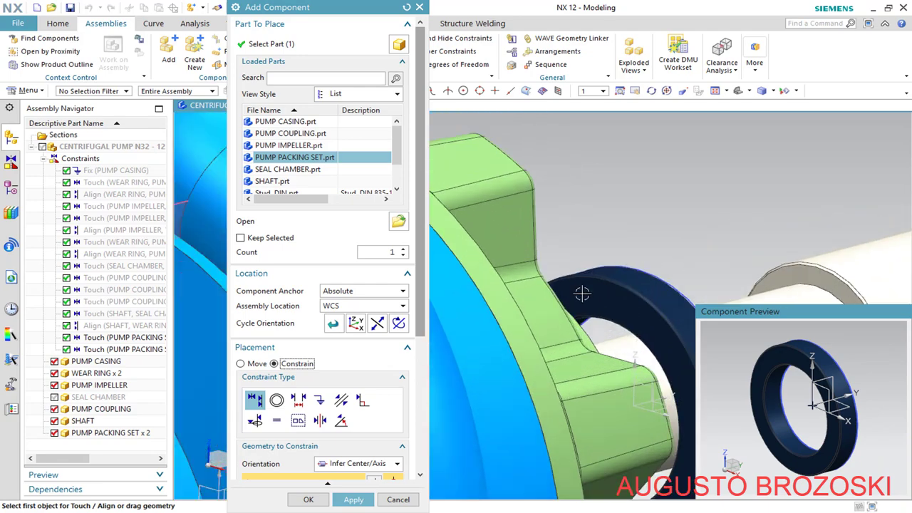
{"action": "left_click", "coordinate": [588, 290]}
{"action": "scroll", "coordinate": [547, 283], "scroll_direction": "down", "scroll_amount": 5}
{"action": "middle_click_drag", "start_coordinate": [548, 283], "coordinate": [407, 306]}
{"action": "scroll", "coordinate": [483, 328], "scroll_direction": "up", "scroll_amount": 8}
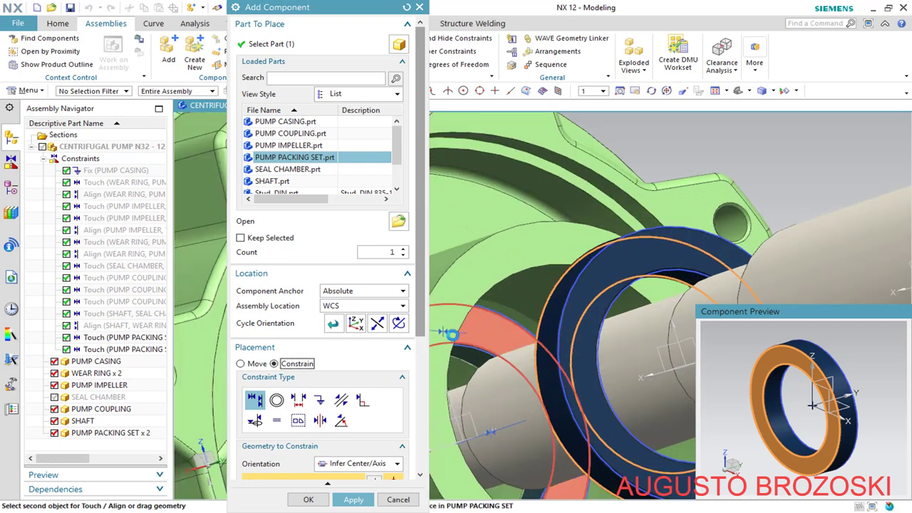
{"action": "left_click", "coordinate": [482, 327]}
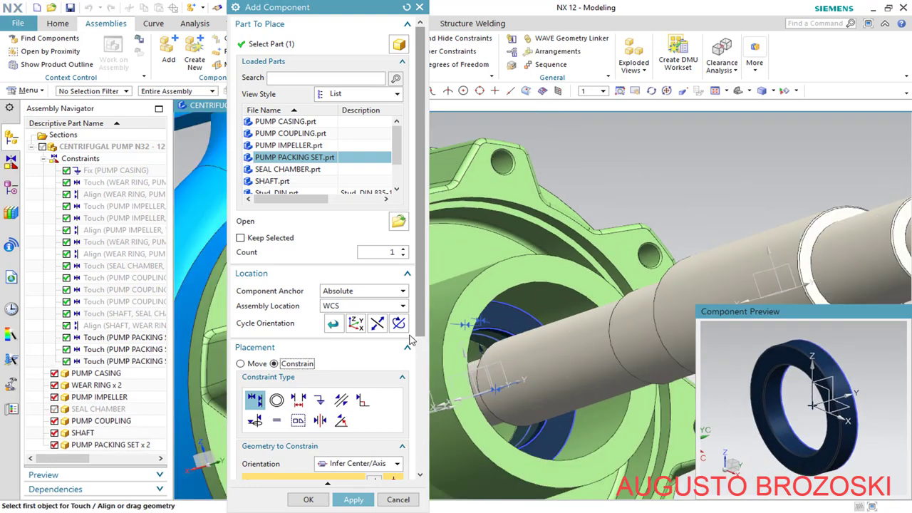
{"action": "left_click", "coordinate": [354, 499]}
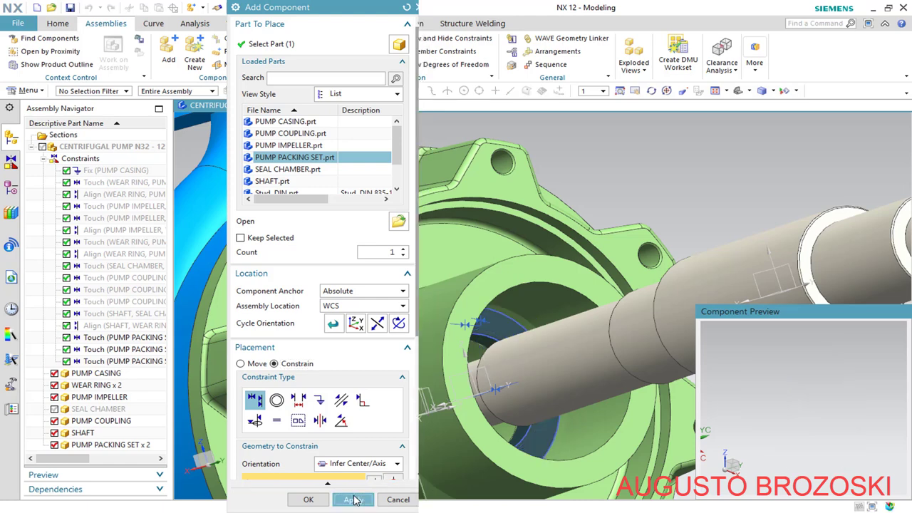
{"action": "left_click", "coordinate": [398, 500]}
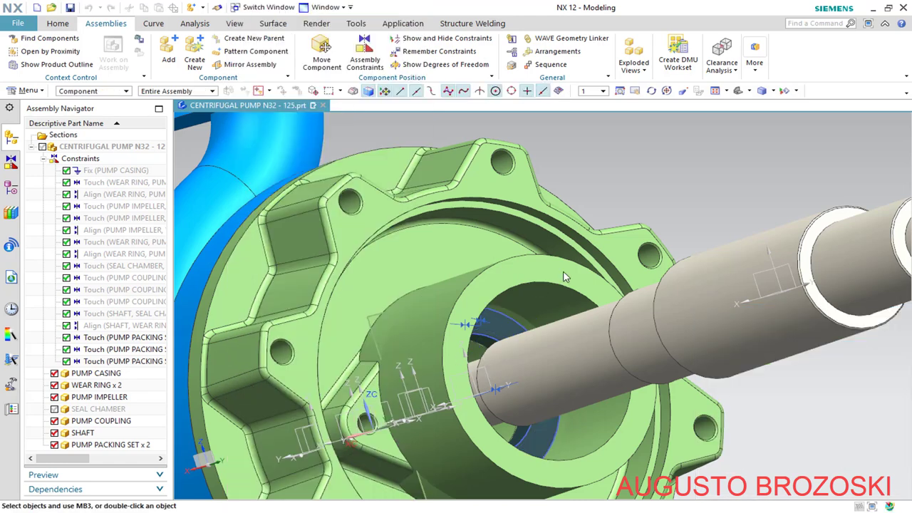
Hide assembly constraint symbols and curves, fit the view, and save the assembly
{"action": "left_click", "coordinate": [816, 93]}
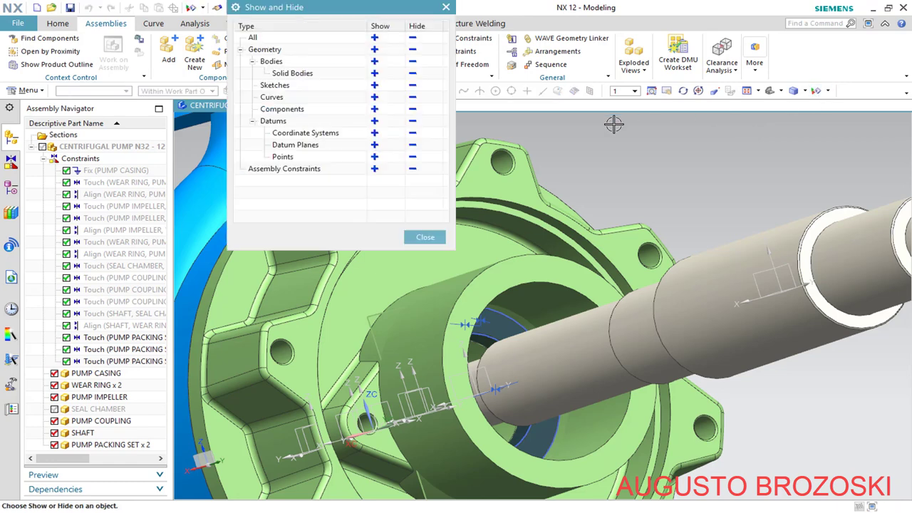
{"action": "left_click", "coordinate": [413, 171]}
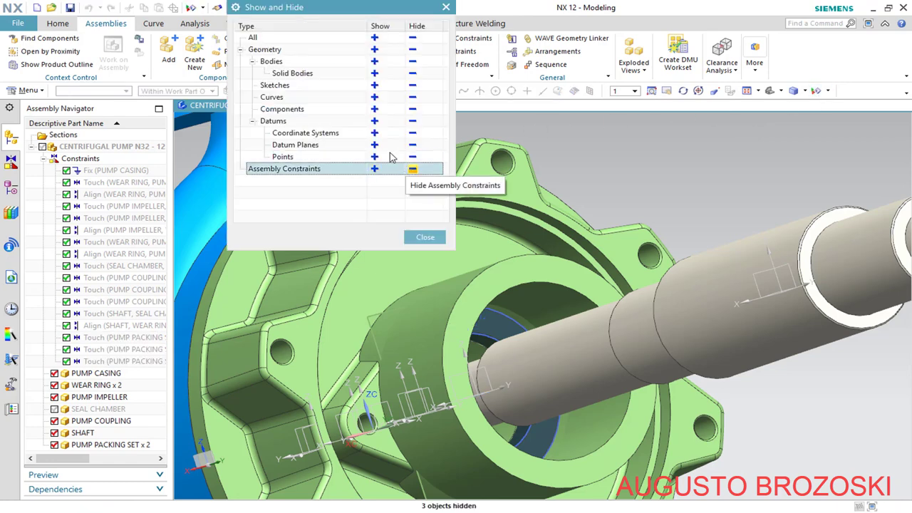
{"action": "left_click", "coordinate": [412, 99]}
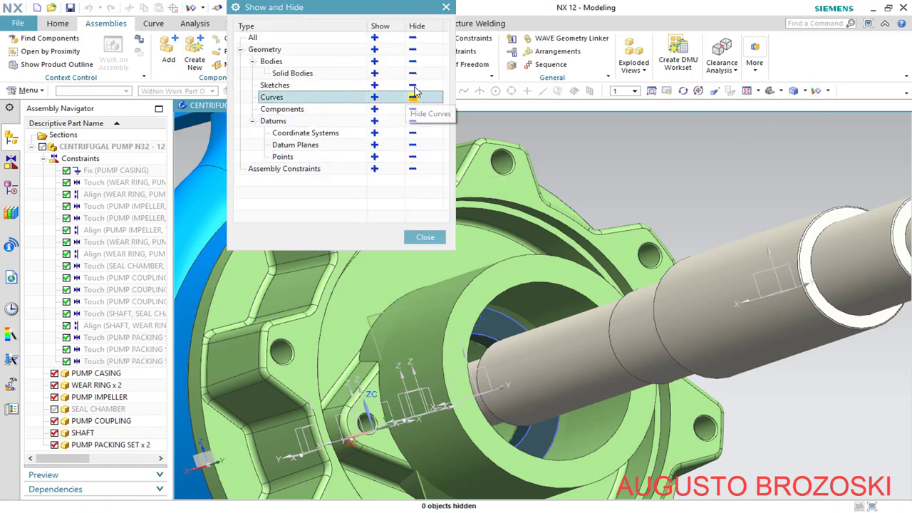
{"action": "left_click", "coordinate": [425, 237]}
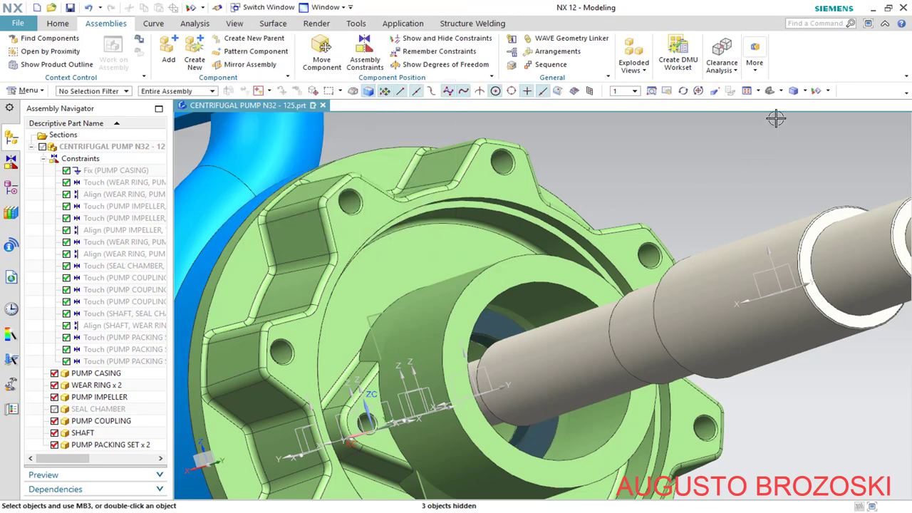
{"action": "left_click", "coordinate": [770, 92]}
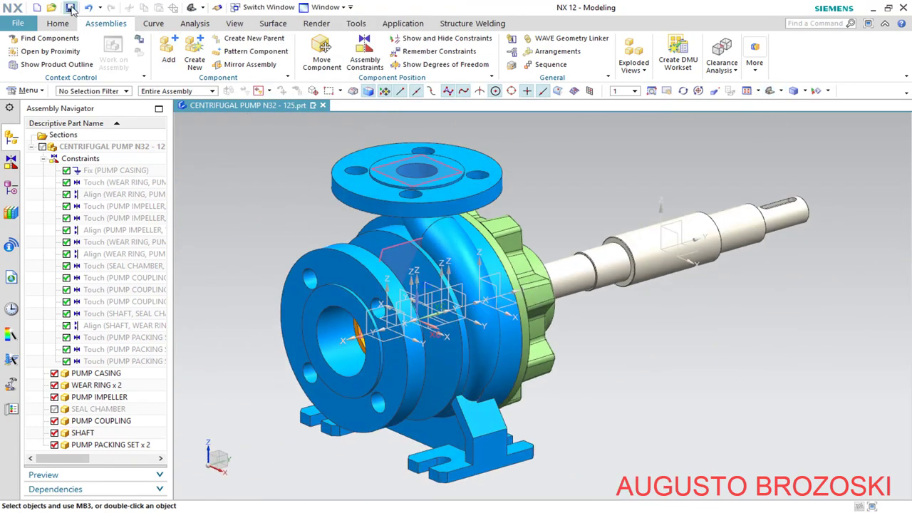
{"action": "left_click", "coordinate": [69, 8]}
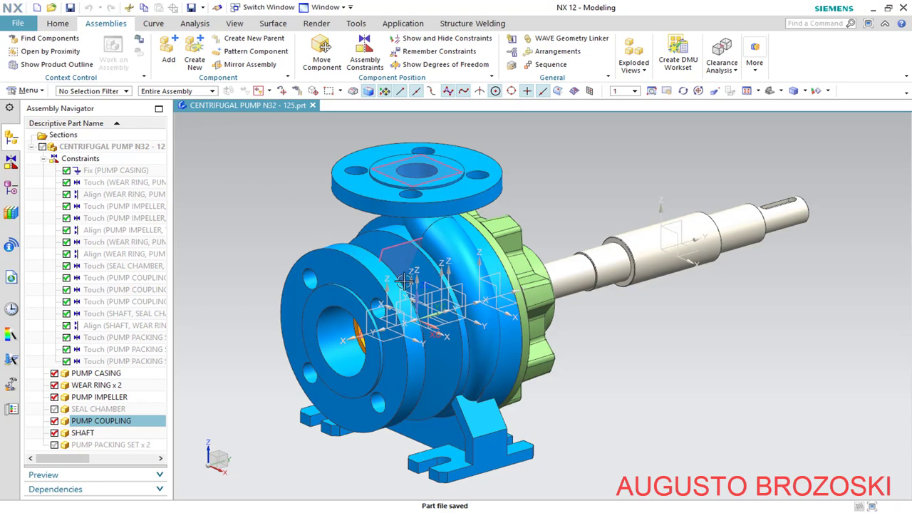
Hide the PUMP COUPLING and rotate to look along the shaft
{"action": "middle_click_drag", "start_coordinate": [404, 280], "coordinate": [561, 258]}
{"action": "scroll", "coordinate": [561, 258], "scroll_direction": "up", "scroll_amount": 4}
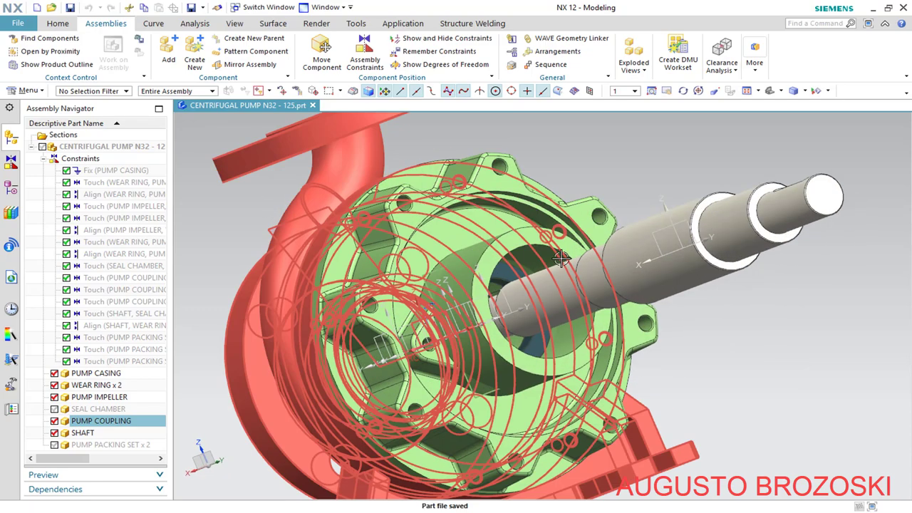
{"action": "scroll", "coordinate": [561, 258], "scroll_direction": "up", "scroll_amount": 2}
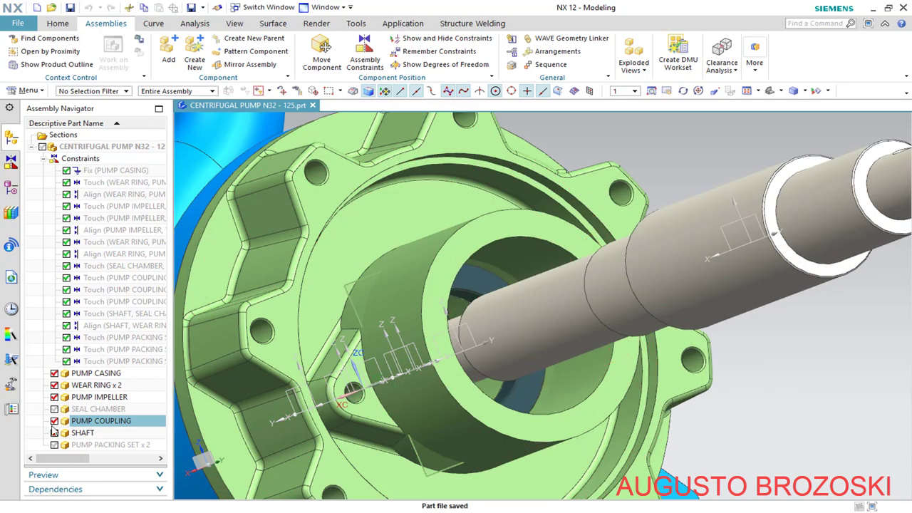
{"action": "left_click", "coordinate": [54, 421]}
{"action": "middle_click_drag", "start_coordinate": [306, 314], "coordinate": [331, 310]}
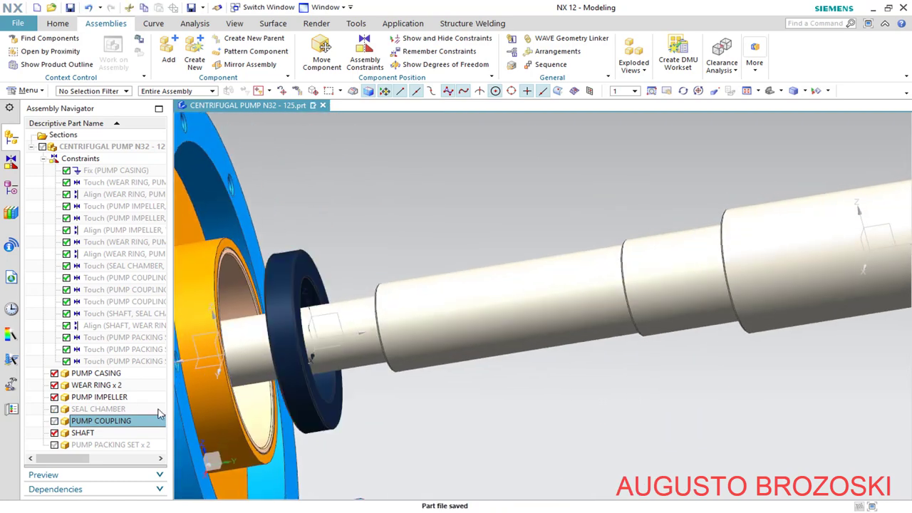
Unpack PUMP PACKING SET x 2 into separate entries and show the second ring
{"action": "right_click", "coordinate": [117, 448]}
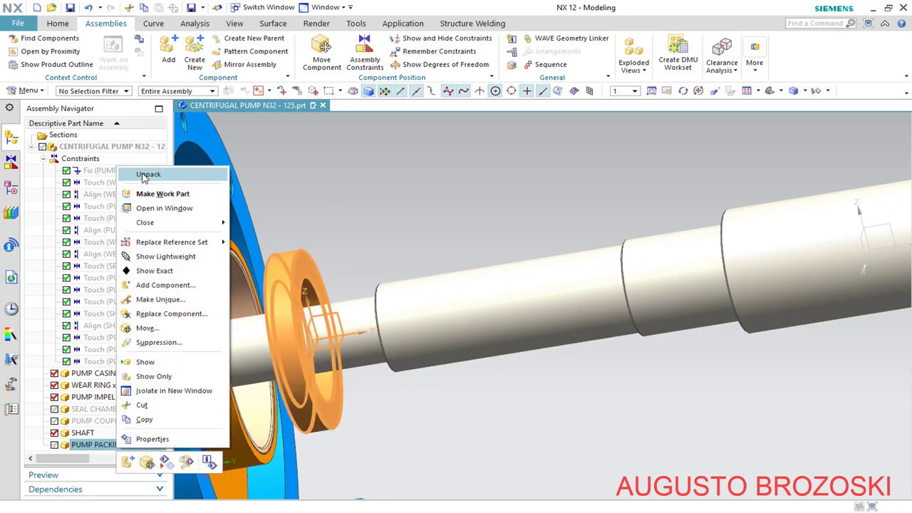
{"action": "left_click", "coordinate": [146, 176]}
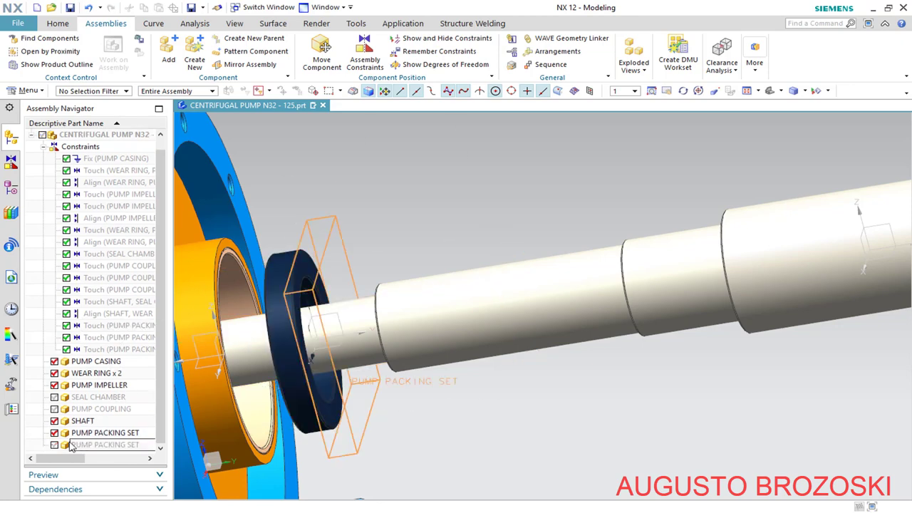
{"action": "left_click", "coordinate": [55, 445]}
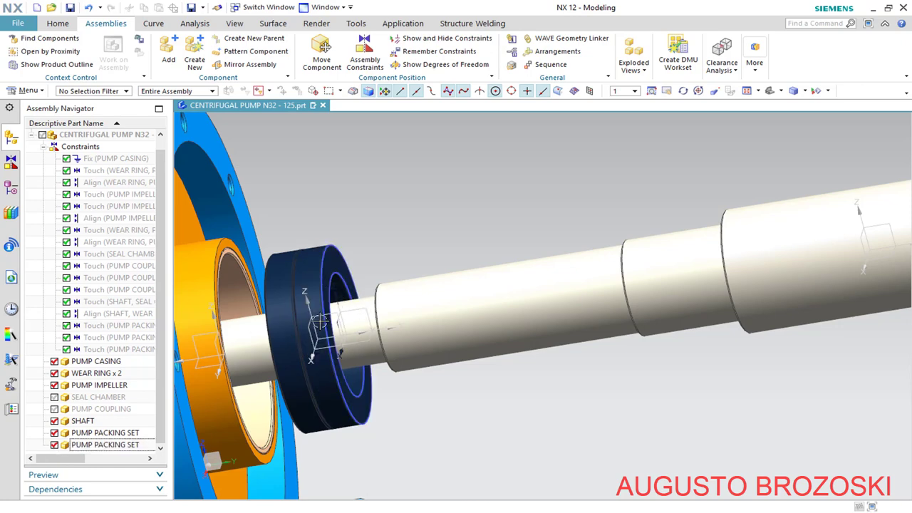
{"action": "right_click", "coordinate": [116, 434]}
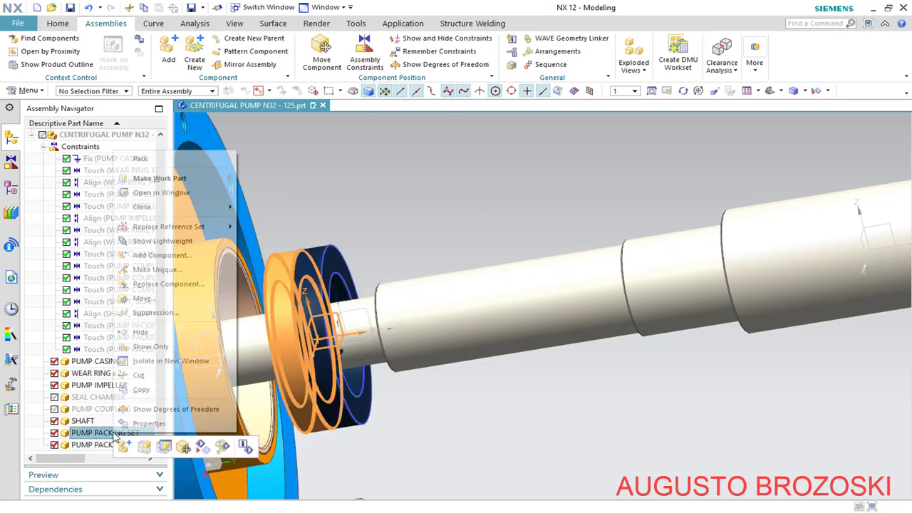
{"action": "left_click", "coordinate": [165, 159]}
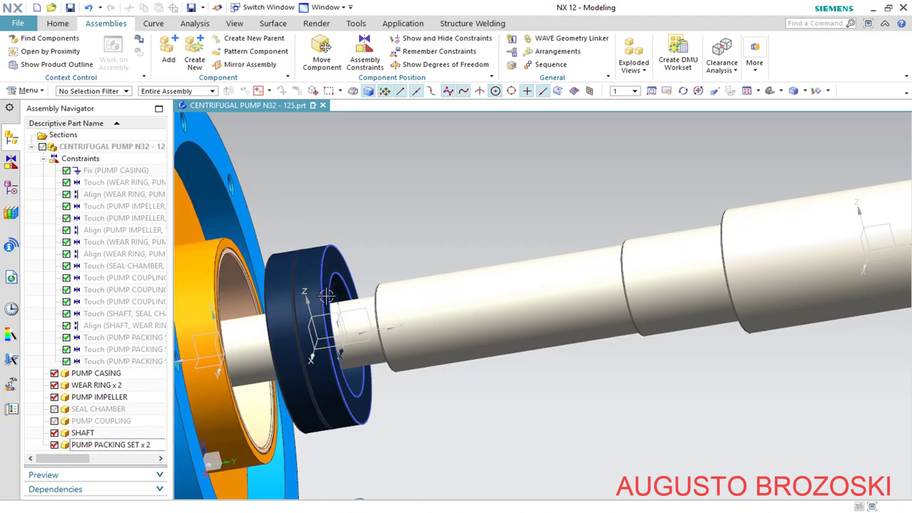
{"action": "left_click", "coordinate": [132, 446]}
{"action": "right_click", "coordinate": [134, 448]}
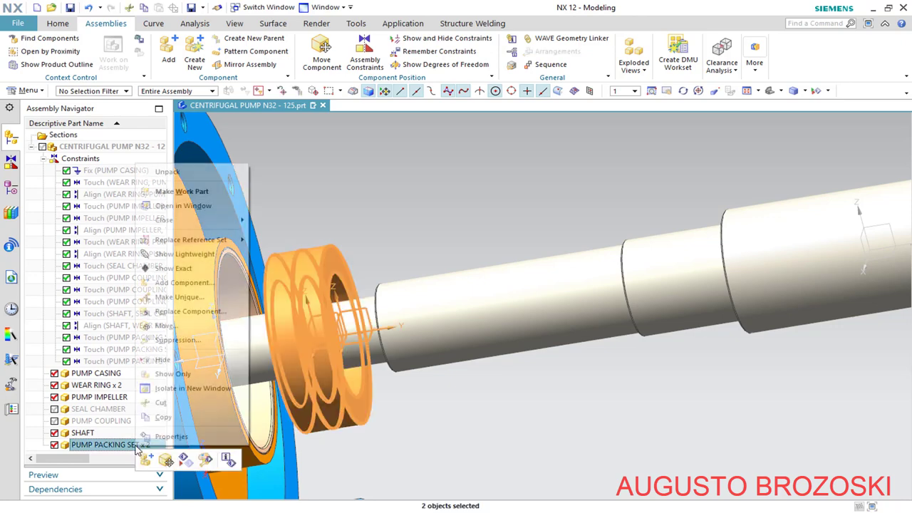
{"action": "left_click", "coordinate": [168, 174]}
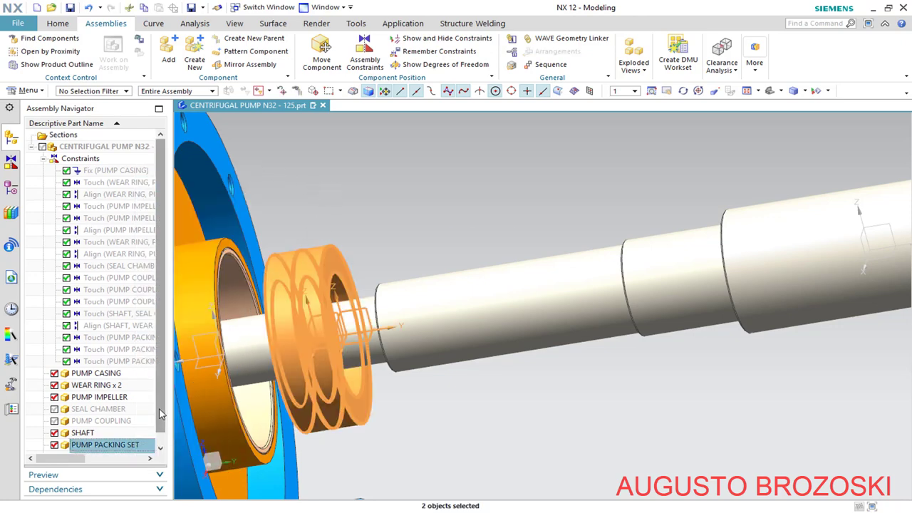
{"action": "scroll", "coordinate": [162, 415], "scroll_direction": "down", "scroll_amount": 1}
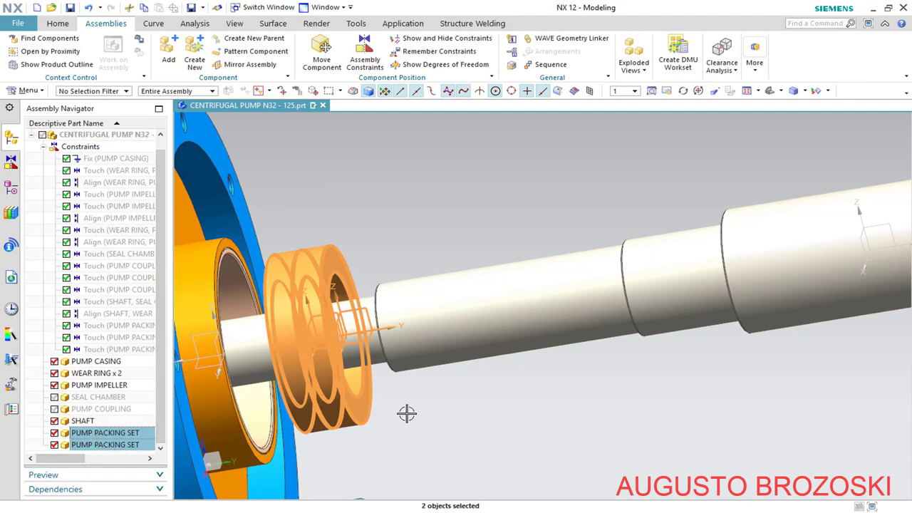
{"action": "key", "text": "Escape"}
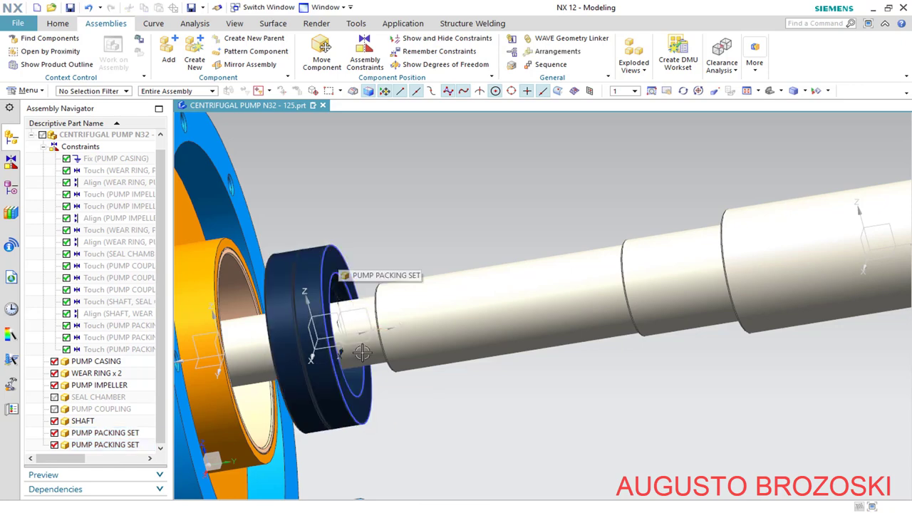
Check the pump section drawing in Acrobat Reader, then minimize it
{"action": "key", "text": "alt+Tab"}
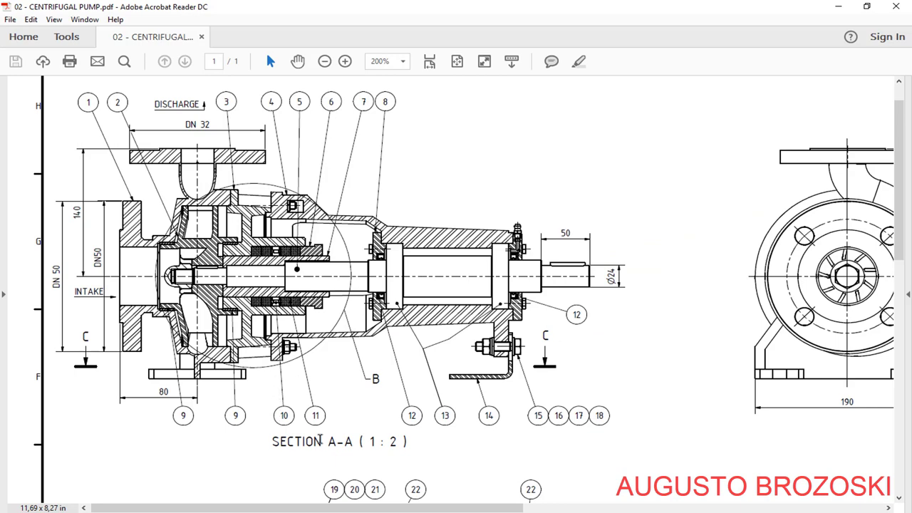
{"action": "scroll", "coordinate": [319, 439], "scroll_direction": "right", "scroll_amount": 10}
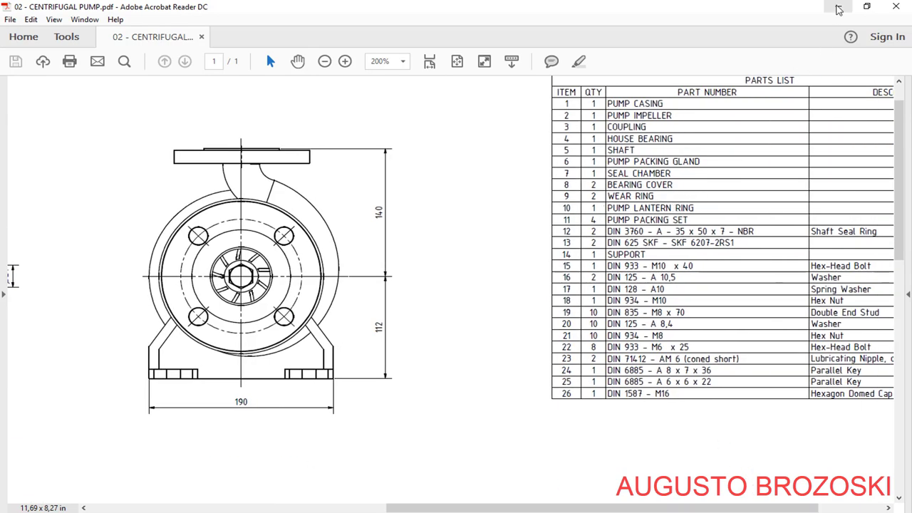
{"action": "left_click", "coordinate": [838, 7]}
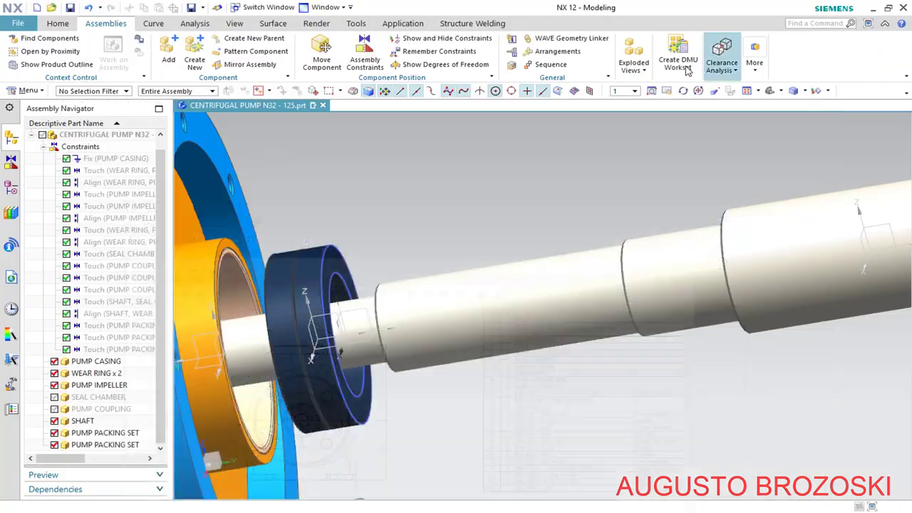
Add PUMP LANTERN RING as a new component and fit the view
{"action": "left_click", "coordinate": [168, 50]}
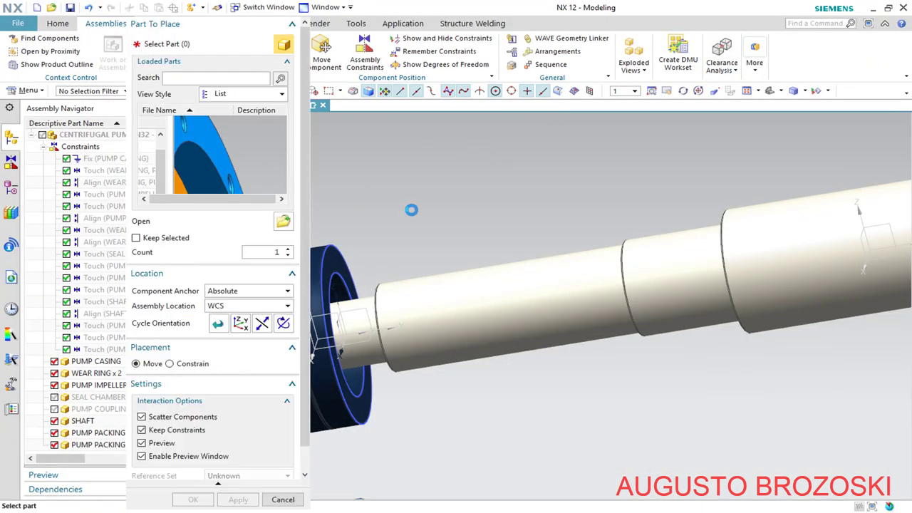
{"action": "left_click", "coordinate": [294, 220]}
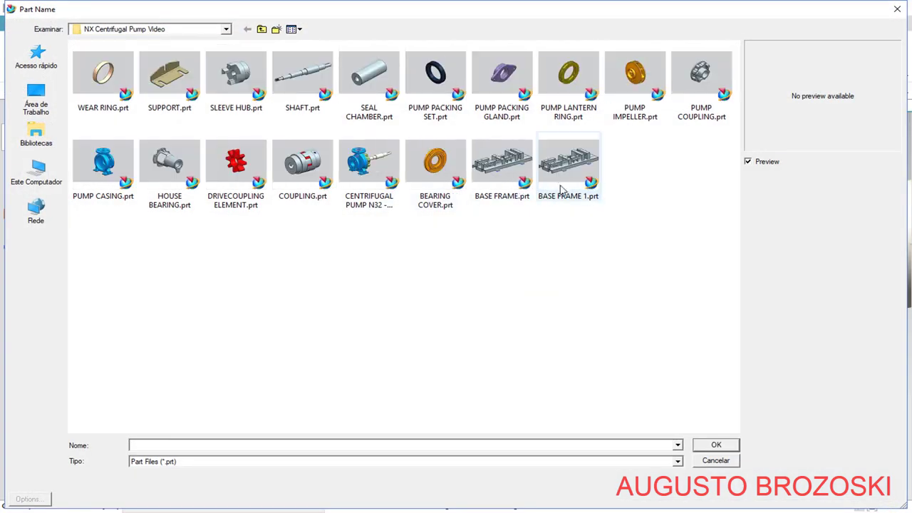
{"action": "left_click", "coordinate": [568, 78]}
{"action": "left_click", "coordinate": [716, 445]}
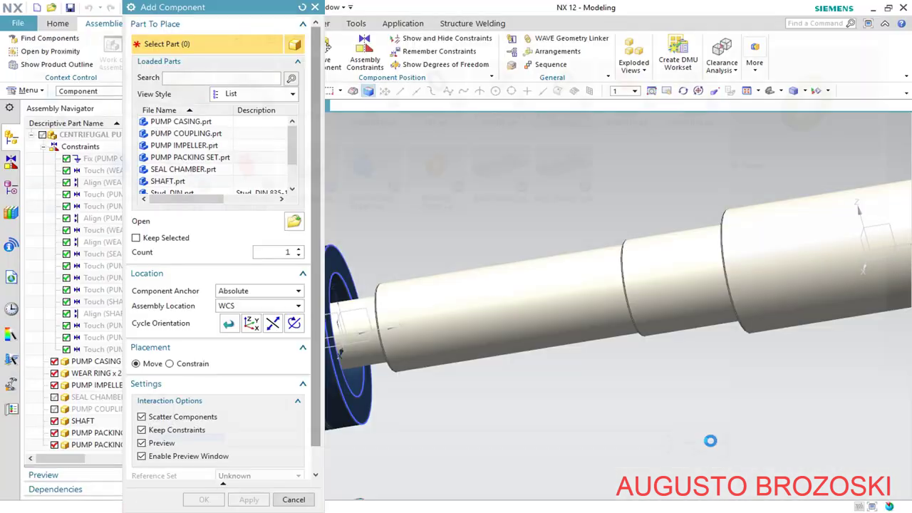
{"action": "key", "text": "ctrl+f"}
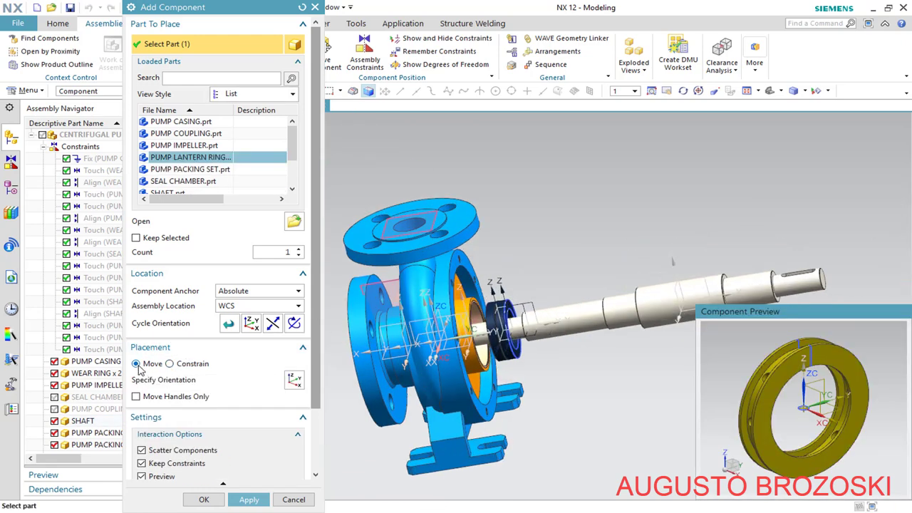
Slide the lantern ring 55 mm along the shaft using Move placement
{"action": "left_click", "coordinate": [169, 364]}
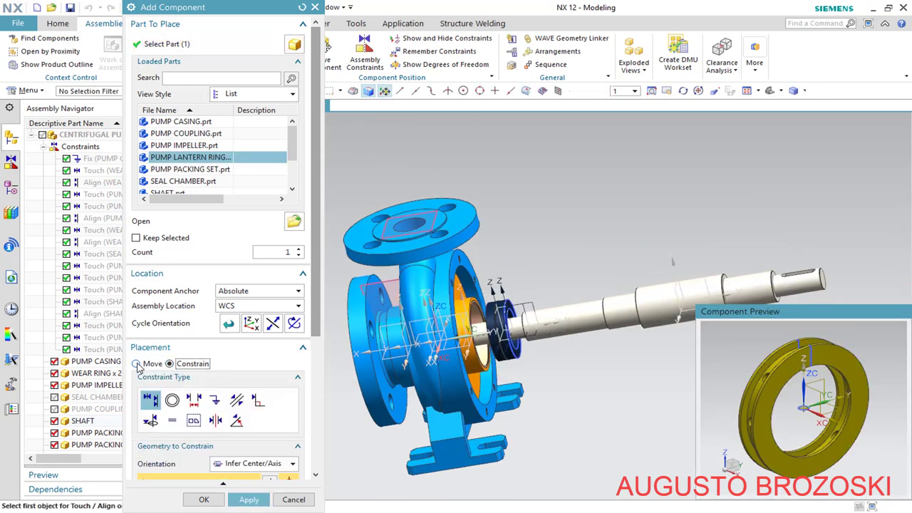
{"action": "left_click", "coordinate": [136, 364]}
{"action": "scroll", "coordinate": [450, 327], "scroll_direction": "up", "scroll_amount": 2}
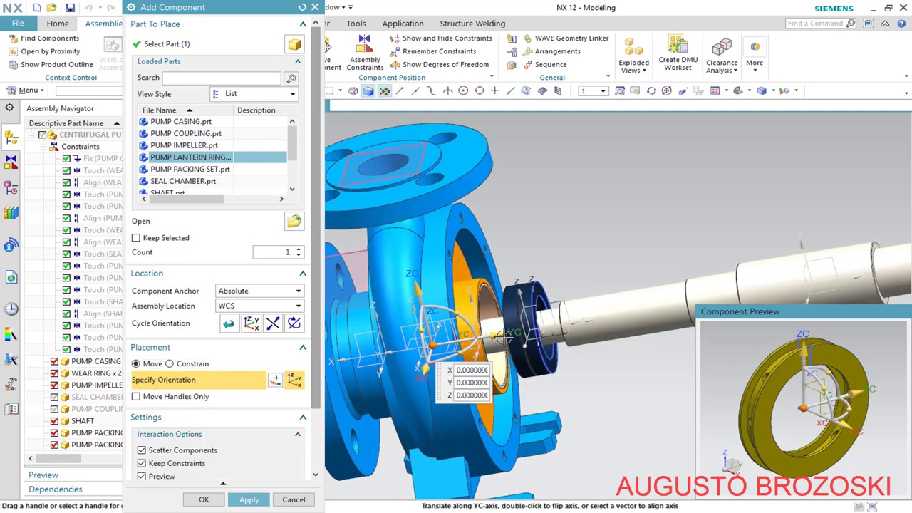
{"action": "left_click_drag", "start_coordinate": [497, 334], "coordinate": [716, 293]}
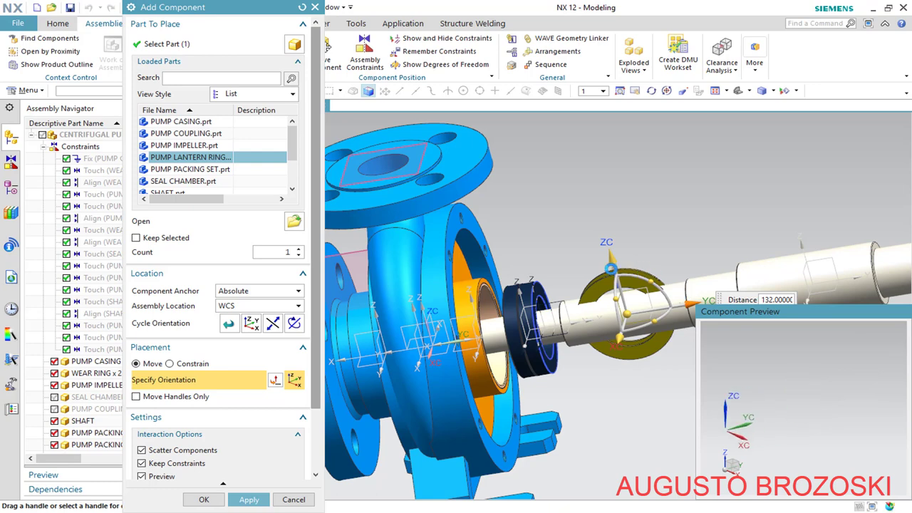
{"action": "scroll", "coordinate": [604, 270], "scroll_direction": "up", "scroll_amount": 2}
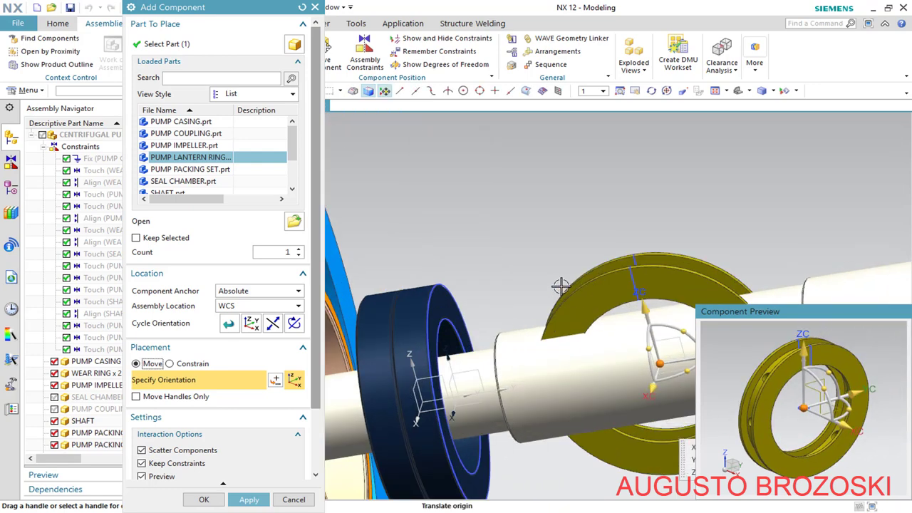
Constrain the lantern ring's flat face to touch the packing ring face
{"action": "left_click", "coordinate": [170, 364]}
{"action": "scroll", "coordinate": [307, 418], "scroll_direction": "down", "scroll_amount": 3}
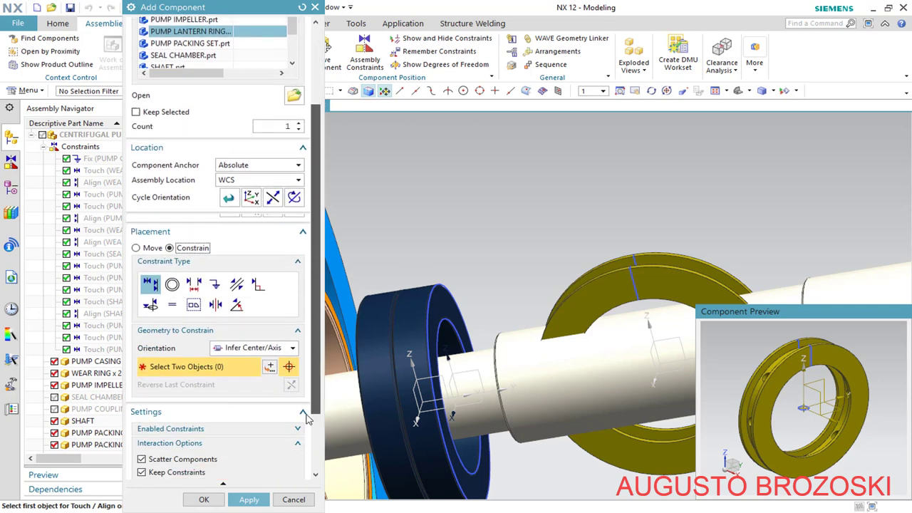
{"action": "scroll", "coordinate": [306, 419], "scroll_direction": "down", "scroll_amount": 1}
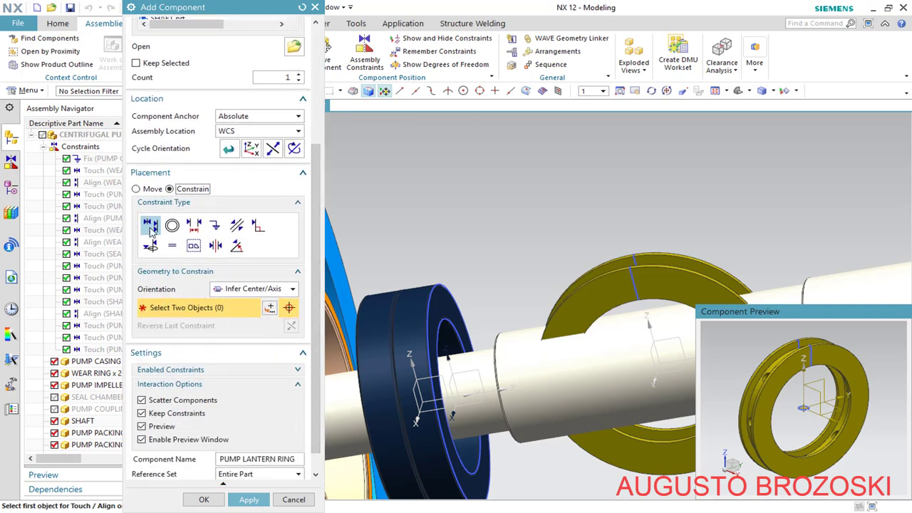
{"action": "left_click", "coordinate": [291, 294]}
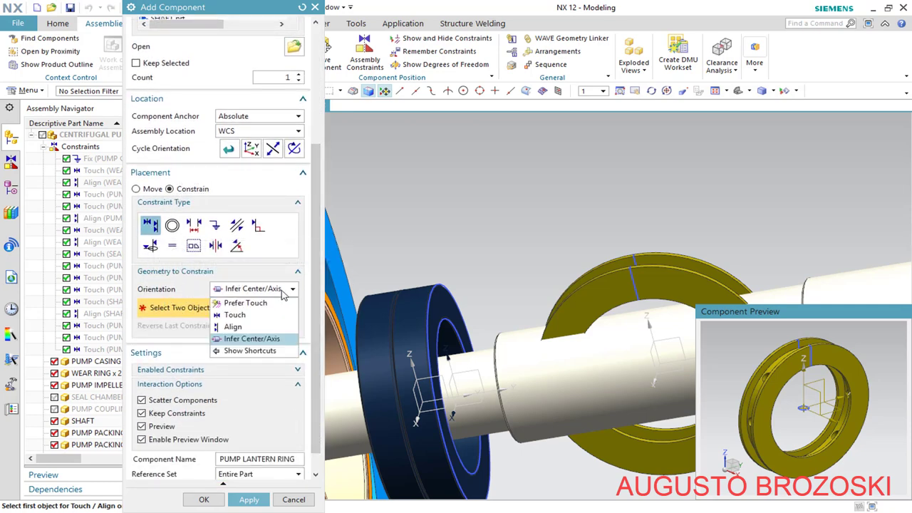
{"action": "left_click", "coordinate": [235, 313]}
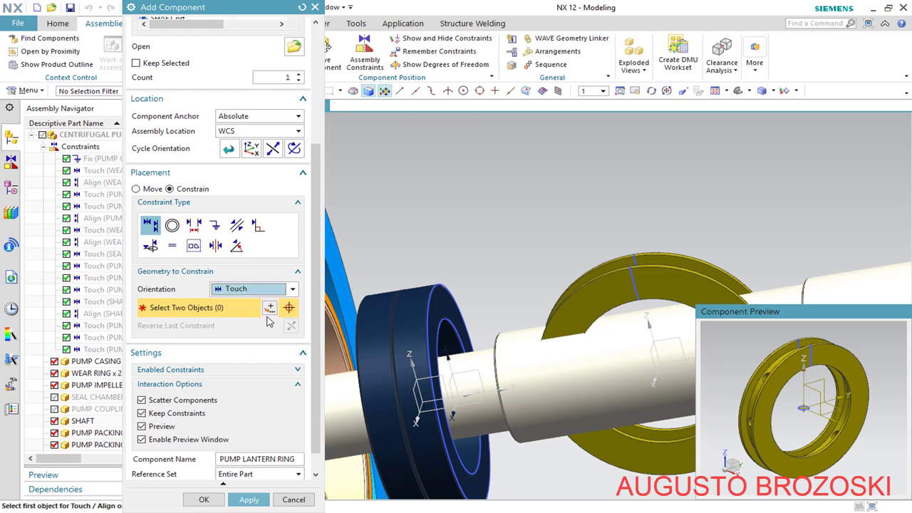
{"action": "left_click", "coordinate": [597, 295]}
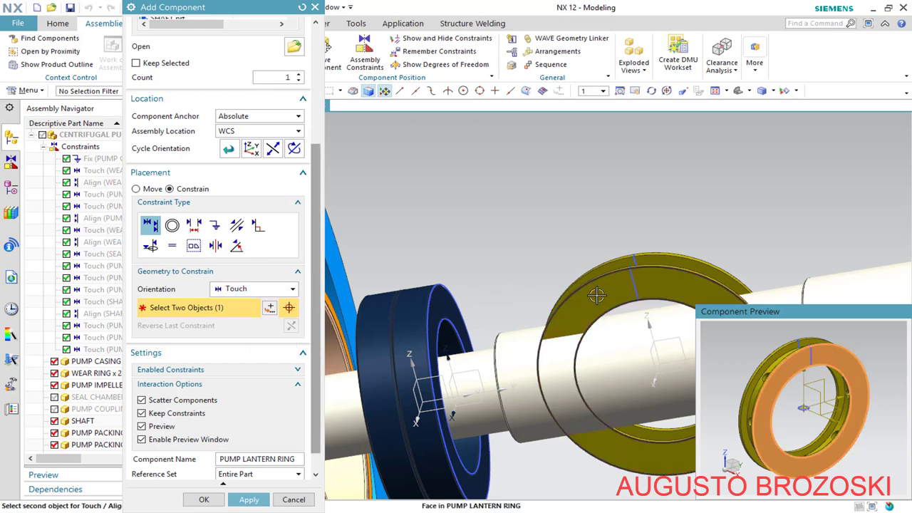
{"action": "left_click", "coordinate": [445, 303]}
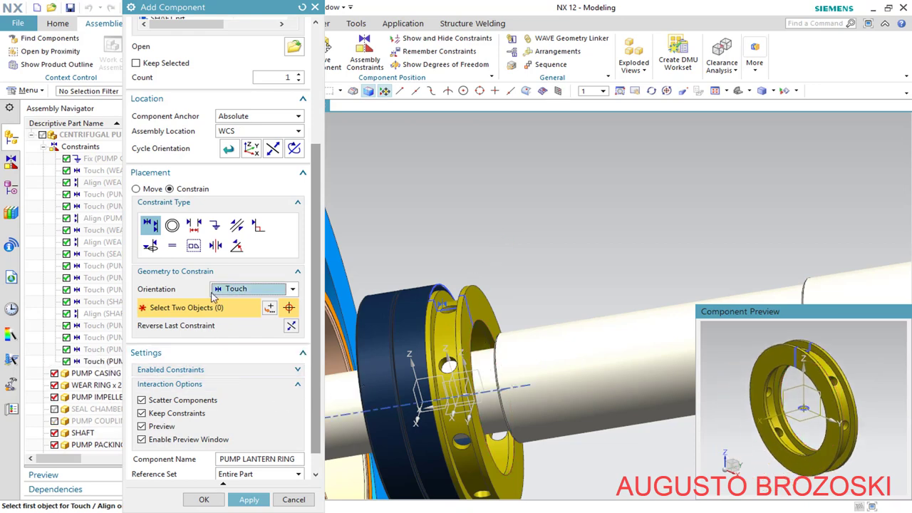
Align the lantern ring centreline with the shaft via Infer Center/Axis and confirm
{"action": "left_click", "coordinate": [272, 289]}
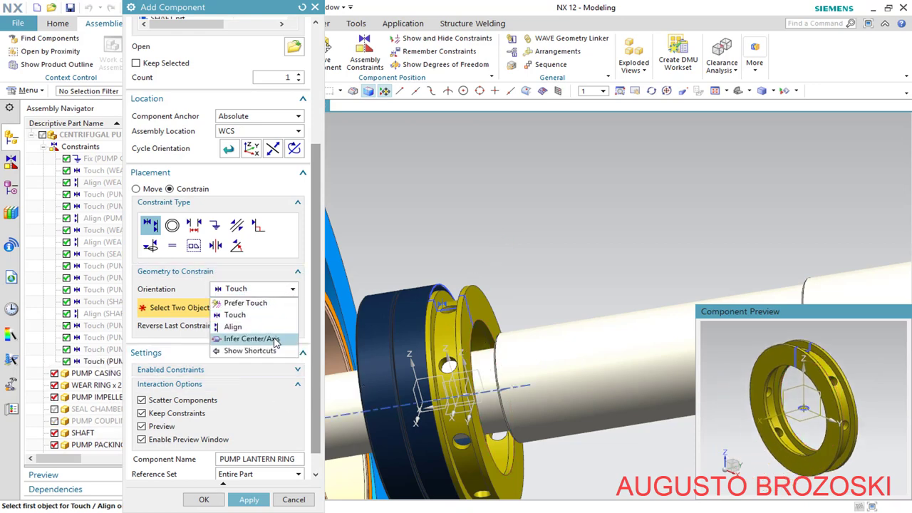
{"action": "left_click", "coordinate": [253, 336]}
{"action": "scroll", "coordinate": [802, 411], "scroll_direction": "up", "scroll_amount": 5}
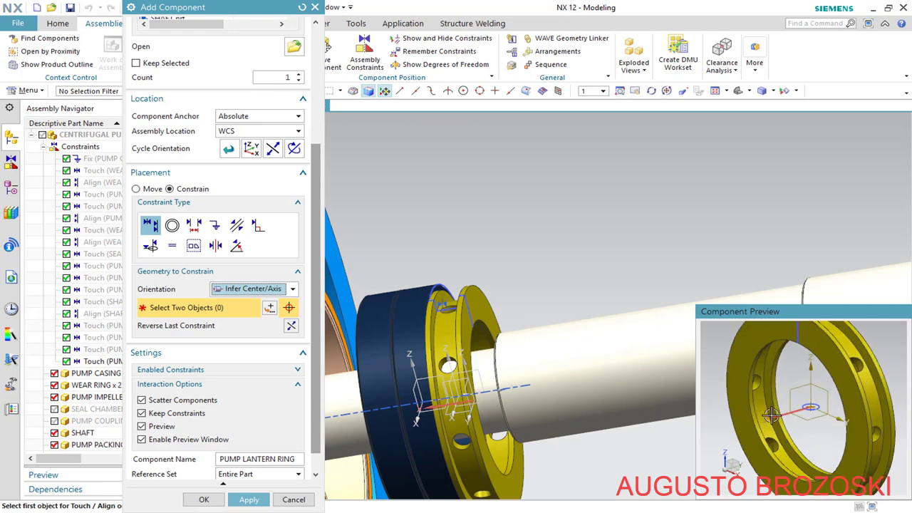
{"action": "scroll", "coordinate": [798, 406], "scroll_direction": "up", "scroll_amount": 3}
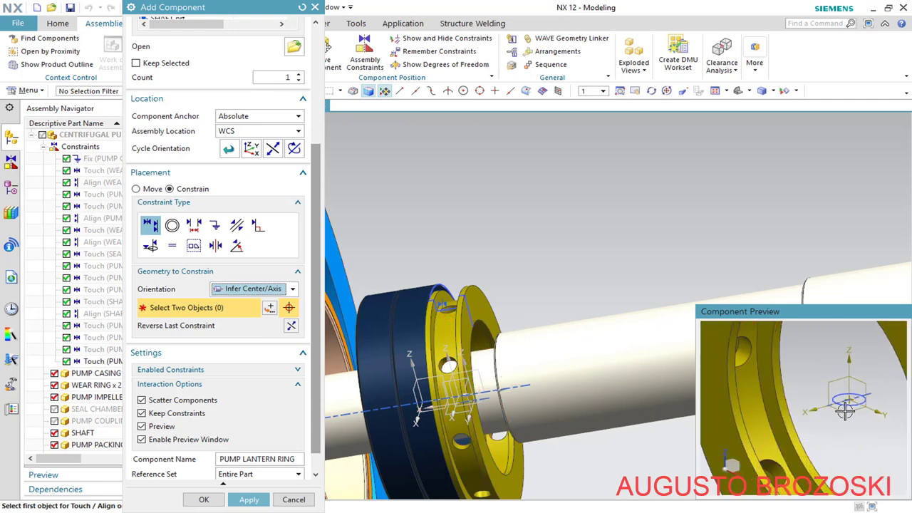
{"action": "left_click", "coordinate": [804, 390]}
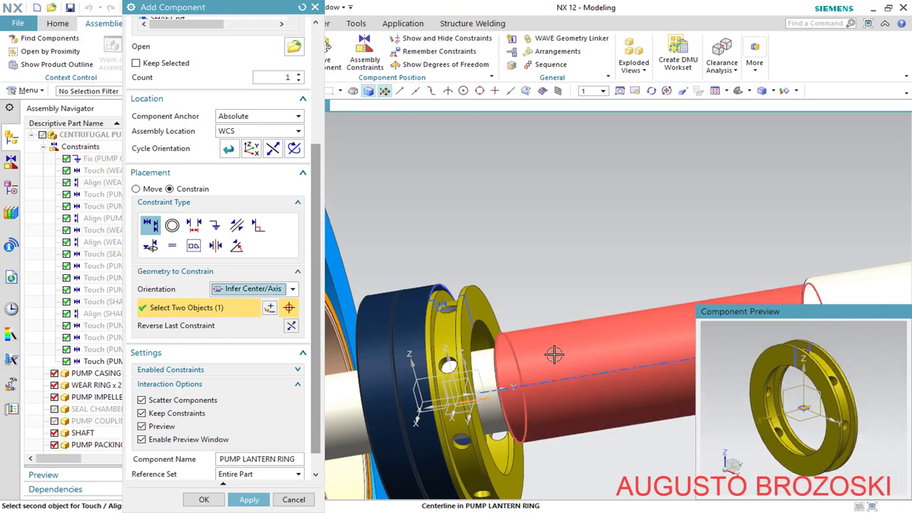
{"action": "left_click", "coordinate": [592, 343]}
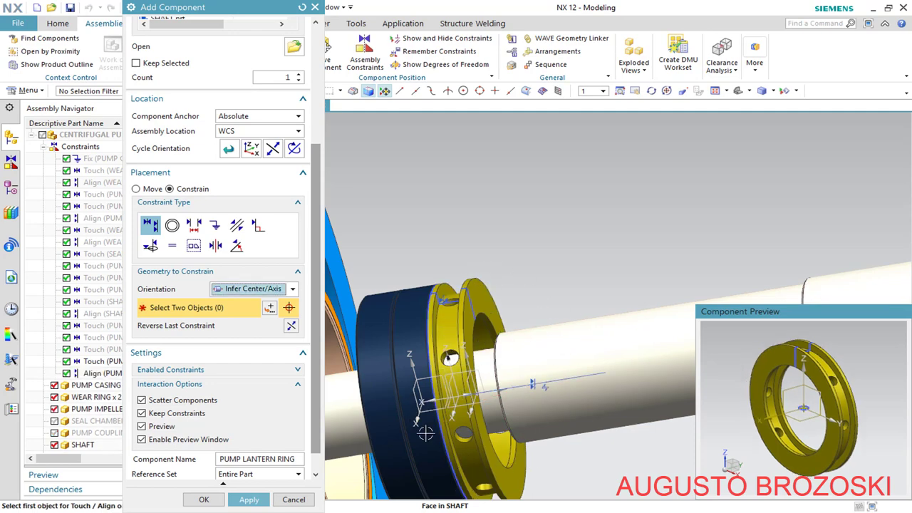
{"action": "left_click", "coordinate": [204, 499]}
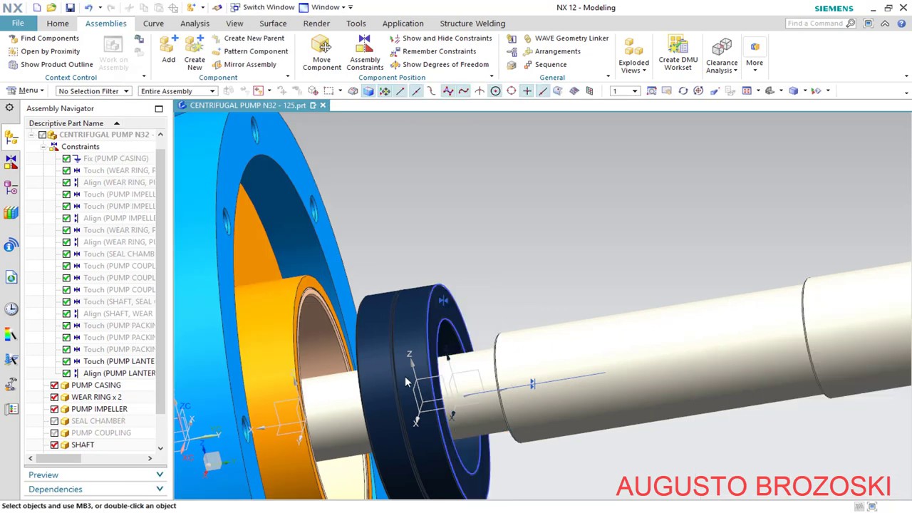
{"action": "scroll", "coordinate": [63, 437], "scroll_direction": "down", "scroll_amount": 1}
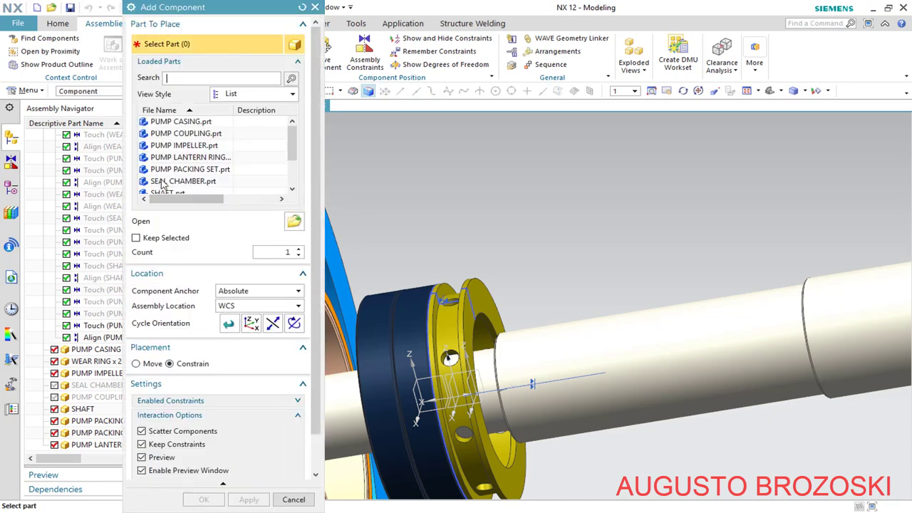
Add PUMP PACKING SET and slide it along the shaft with Move
{"action": "left_click", "coordinate": [173, 175]}
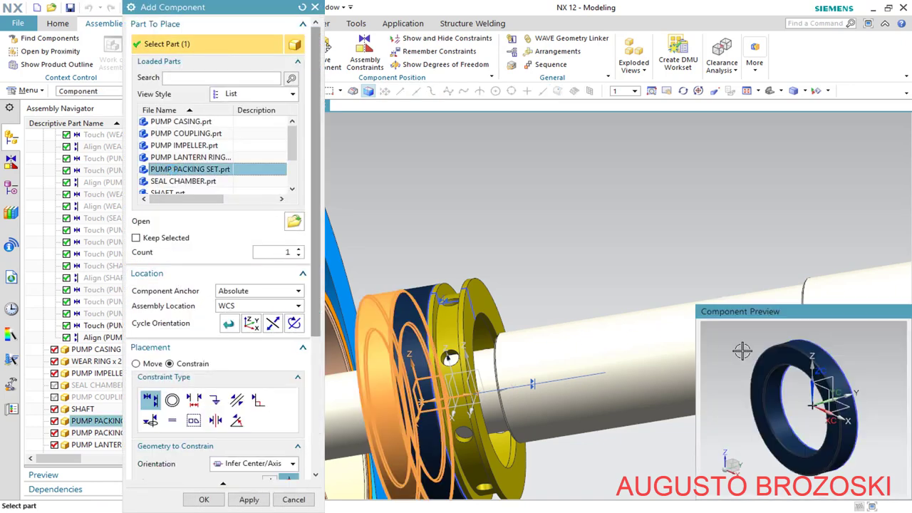
{"action": "scroll", "coordinate": [449, 388], "scroll_direction": "down", "scroll_amount": 5}
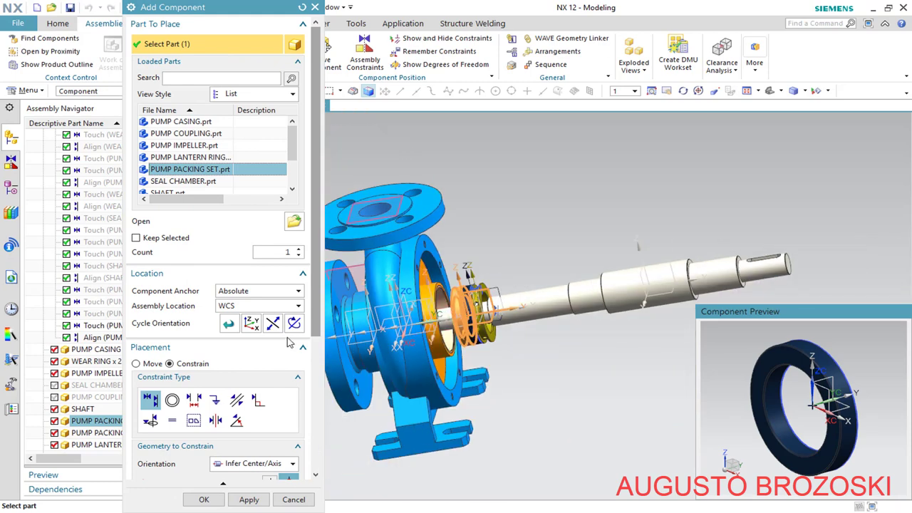
{"action": "left_click", "coordinate": [135, 364]}
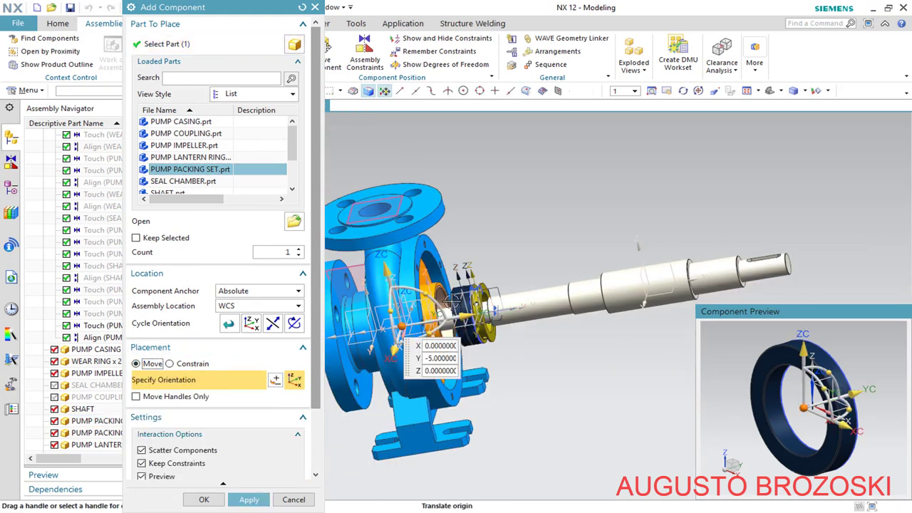
{"action": "scroll", "coordinate": [413, 335], "scroll_direction": "up", "scroll_amount": 5}
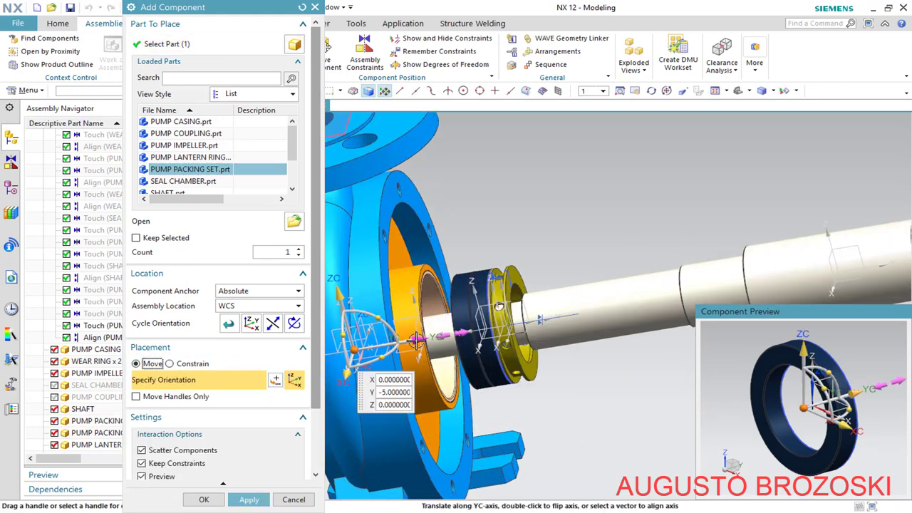
{"action": "left_click_drag", "start_coordinate": [416, 340], "coordinate": [663, 301]}
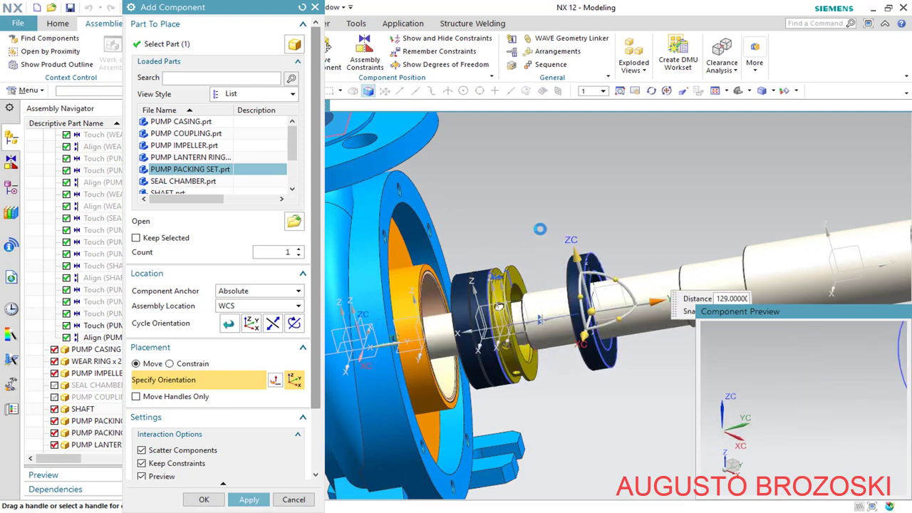
{"action": "middle_click_drag", "start_coordinate": [537, 206], "coordinate": [582, 206]}
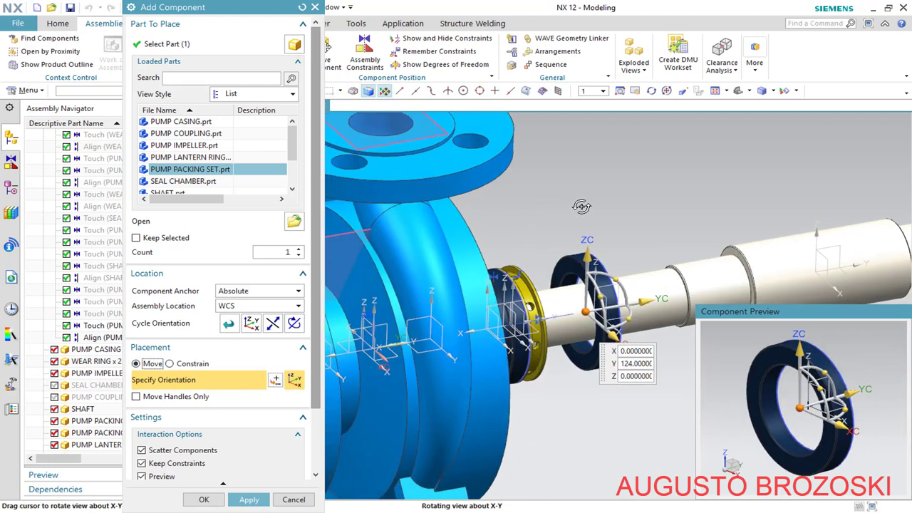
{"action": "scroll", "coordinate": [577, 257], "scroll_direction": "up", "scroll_amount": 5}
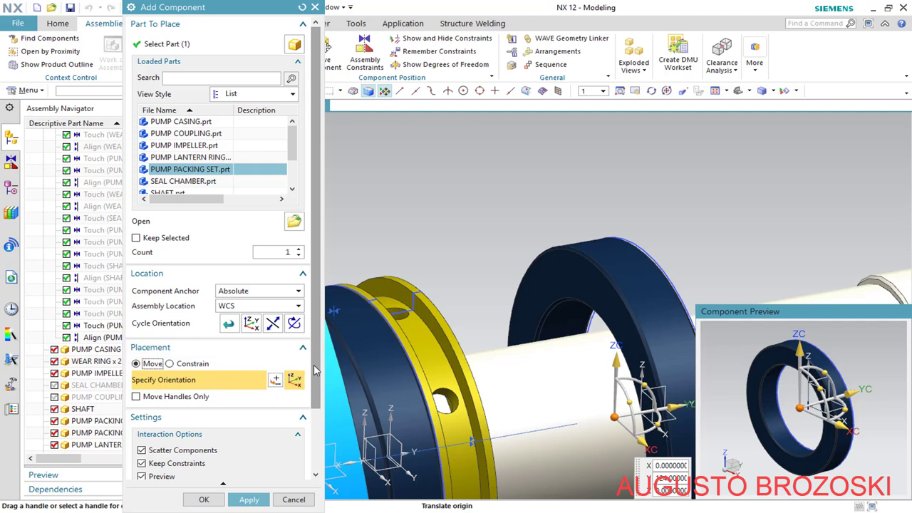
{"action": "scroll", "coordinate": [314, 370], "scroll_direction": "down", "scroll_amount": 3}
Touch the packing set's flat face against the lantern ring face
{"action": "left_click", "coordinate": [171, 363]}
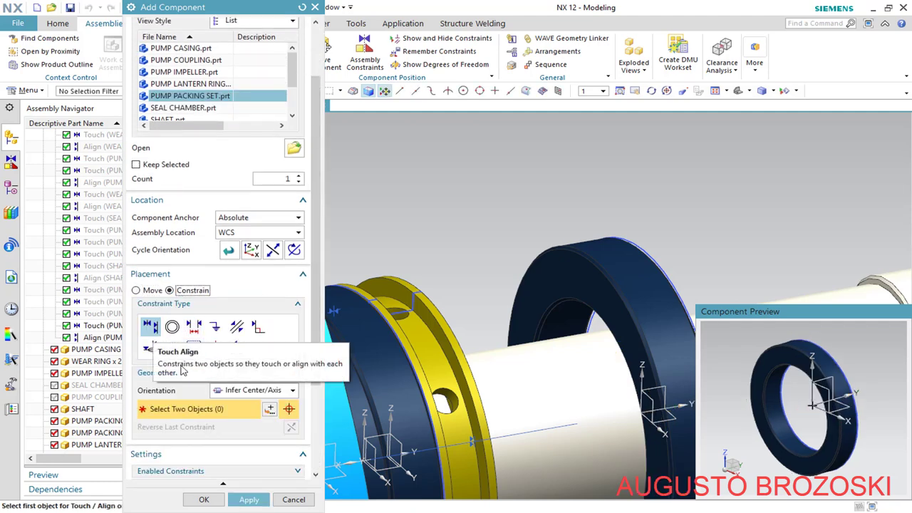
{"action": "left_click", "coordinate": [294, 391]}
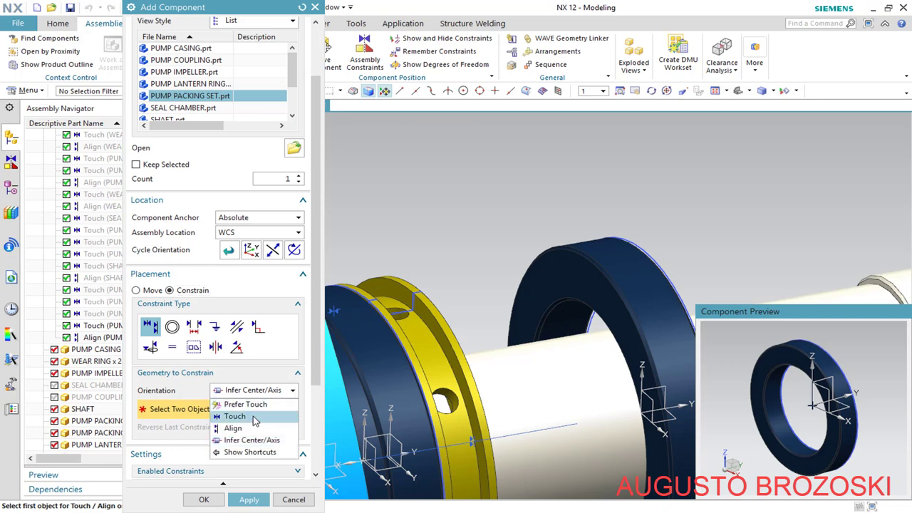
{"action": "left_click", "coordinate": [254, 417]}
{"action": "left_click", "coordinate": [519, 278]}
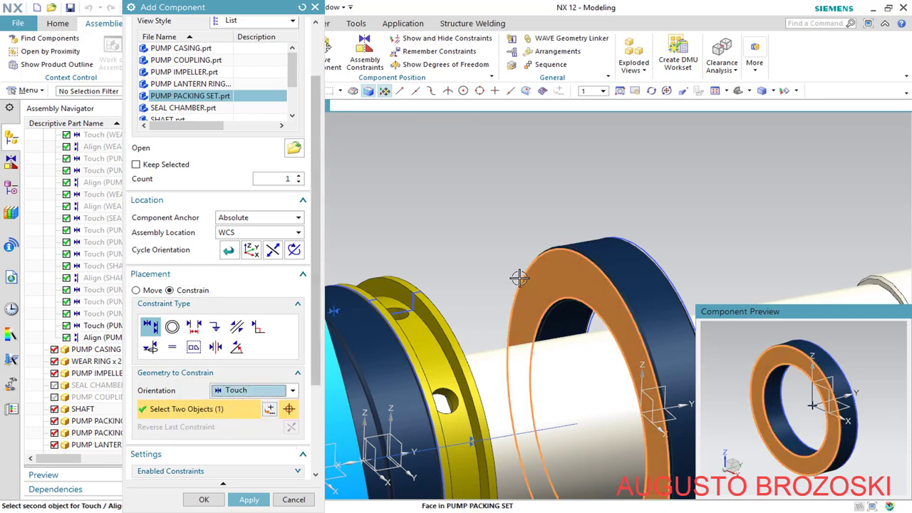
{"action": "scroll", "coordinate": [520, 277], "scroll_direction": "down", "scroll_amount": 3}
{"action": "middle_click_drag", "start_coordinate": [466, 288], "coordinate": [459, 286]}
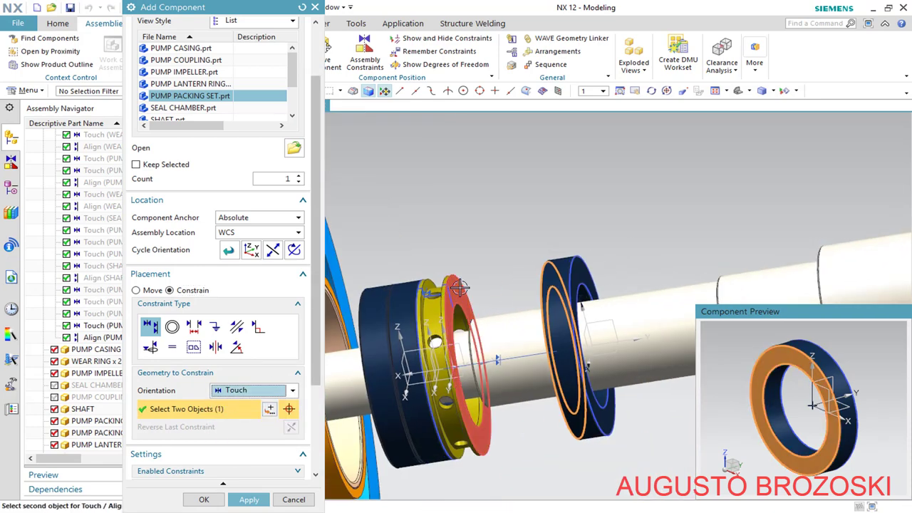
{"action": "left_click", "coordinate": [459, 286]}
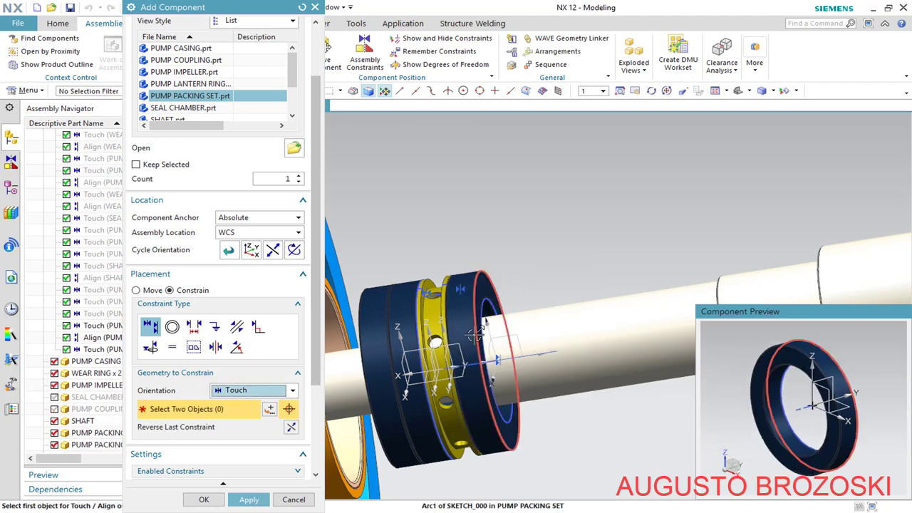
Centre the packing ring on the shaft with Infer Center/Axis, apply, and close
{"action": "left_click", "coordinate": [291, 391]}
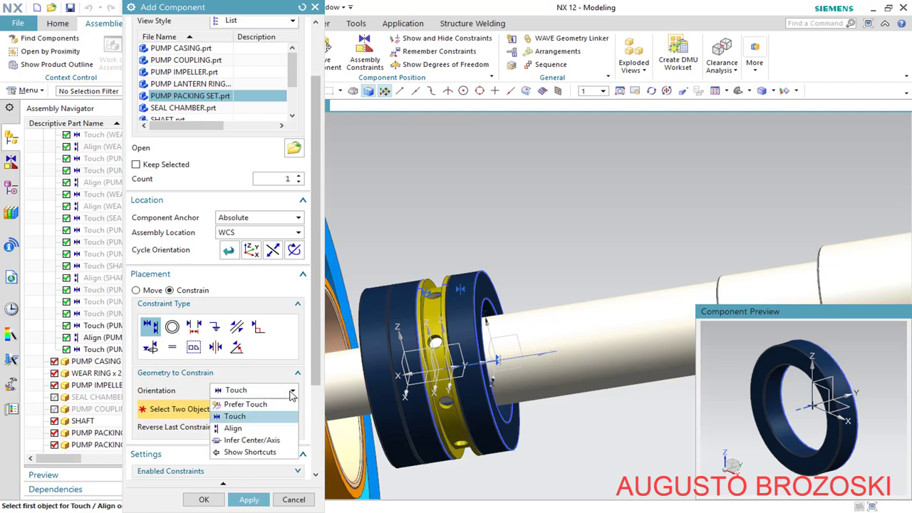
{"action": "left_click", "coordinate": [275, 442]}
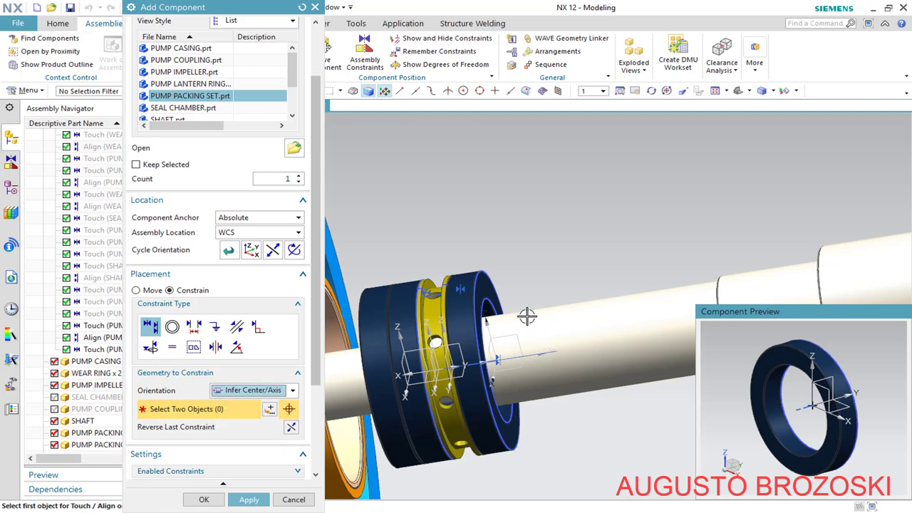
{"action": "left_click", "coordinate": [462, 304]}
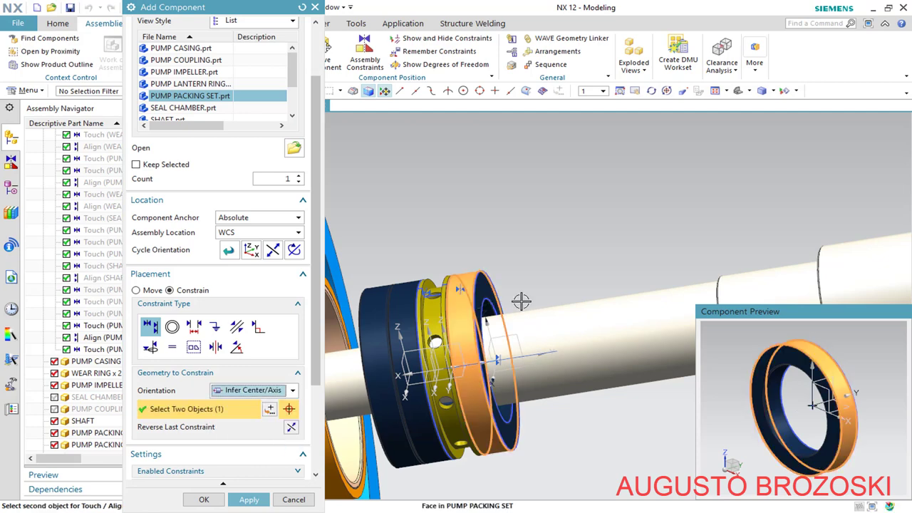
{"action": "left_click", "coordinate": [566, 320]}
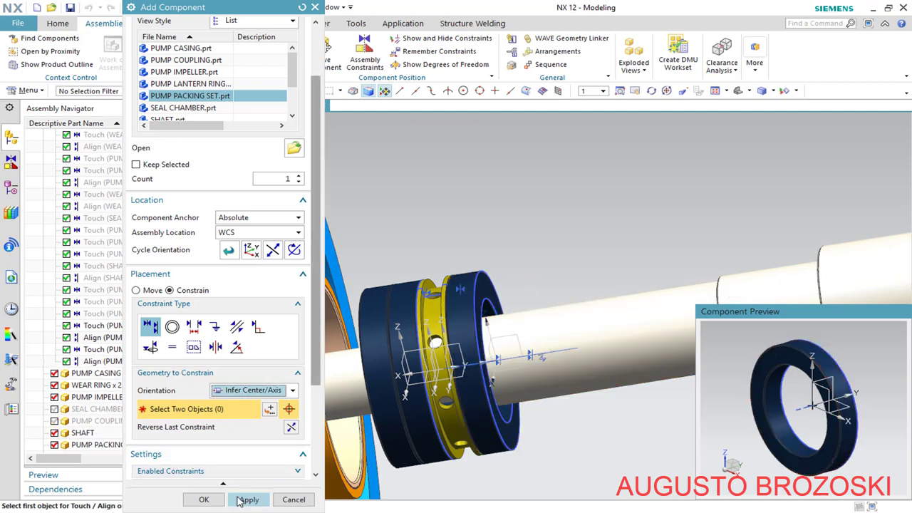
{"action": "left_click", "coordinate": [248, 499]}
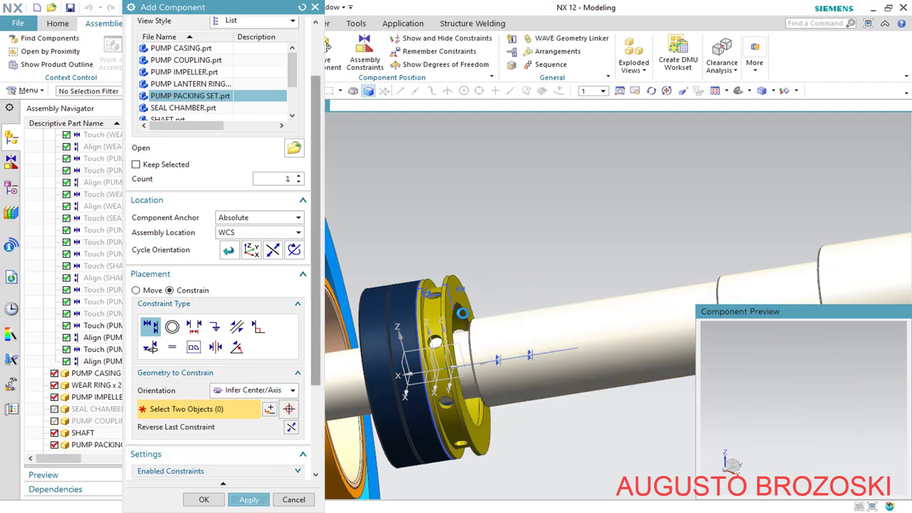
{"action": "left_click", "coordinate": [293, 499]}
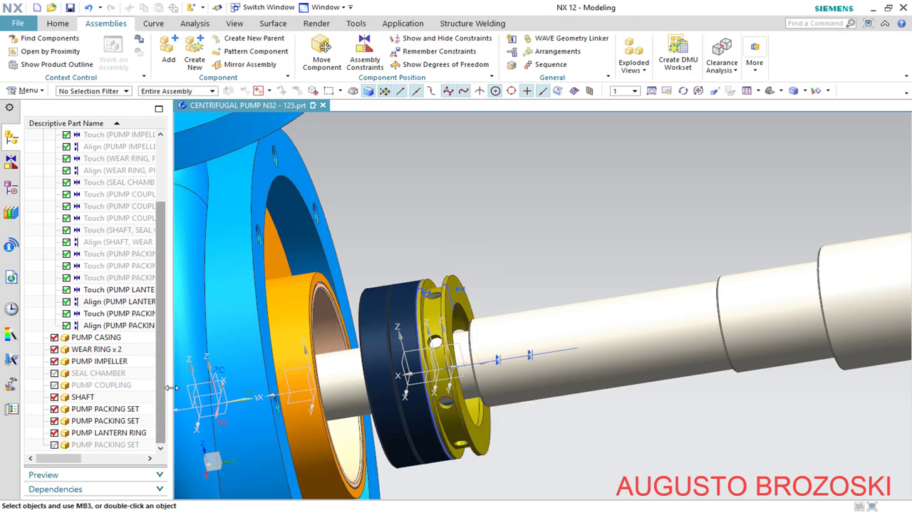
Widen the Assembly Navigator and show the last PUMP PACKING SET
{"action": "left_click_drag", "start_coordinate": [170, 384], "coordinate": [217, 385]}
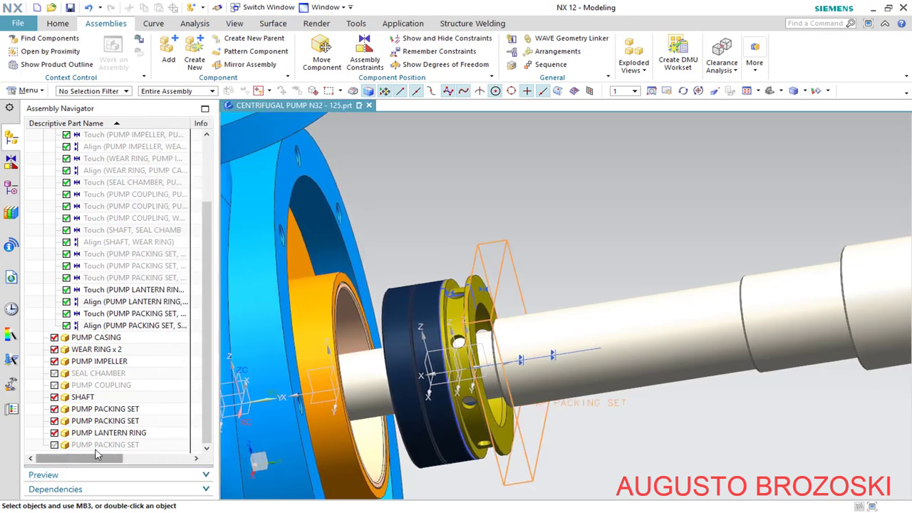
{"action": "left_click", "coordinate": [55, 444]}
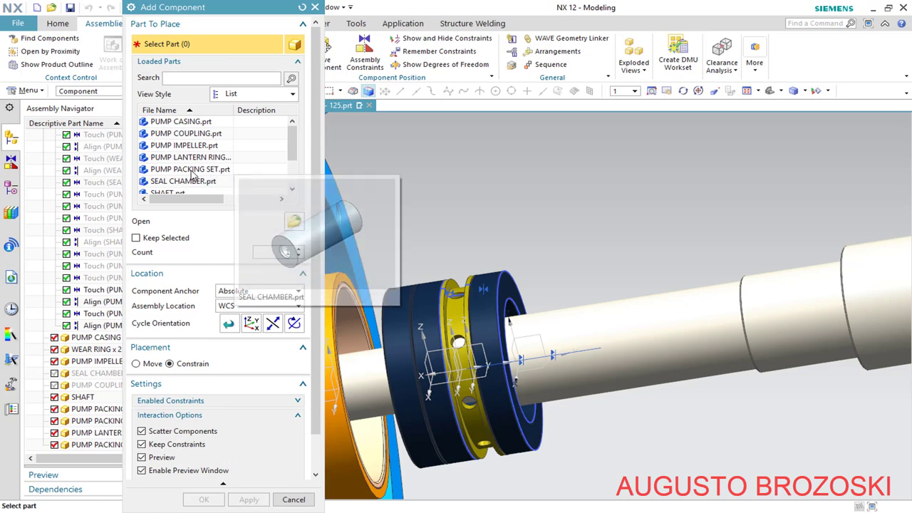
Add PUMP PACKING SET and slide it along the shaft with Move
{"action": "left_click", "coordinate": [191, 171]}
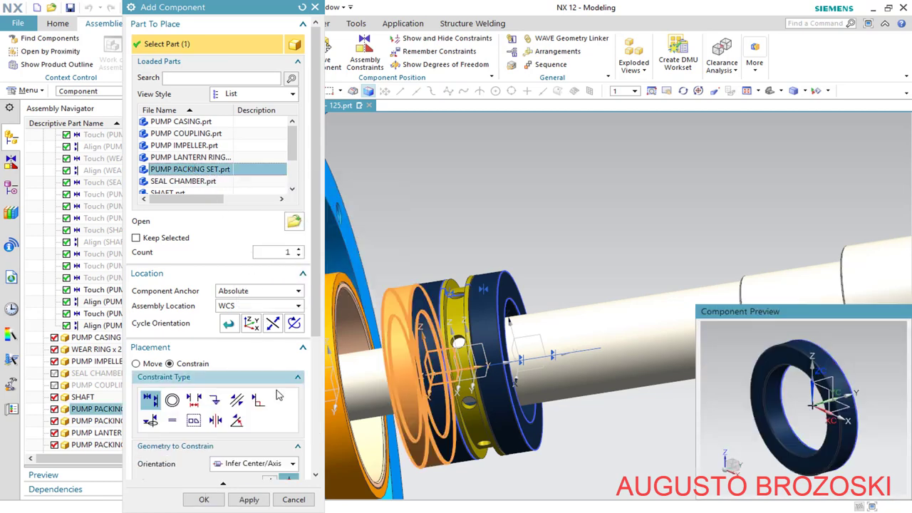
{"action": "scroll", "coordinate": [228, 349], "scroll_direction": "down", "scroll_amount": 5}
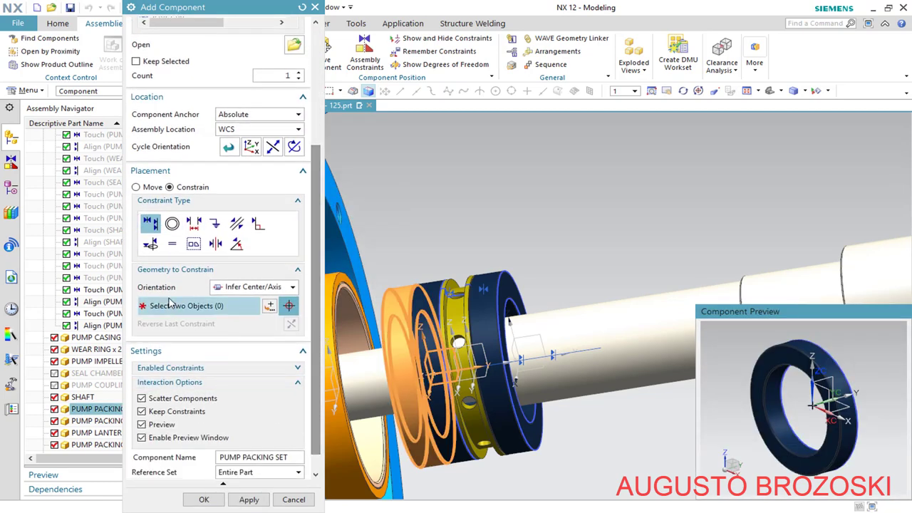
{"action": "left_click", "coordinate": [137, 187]}
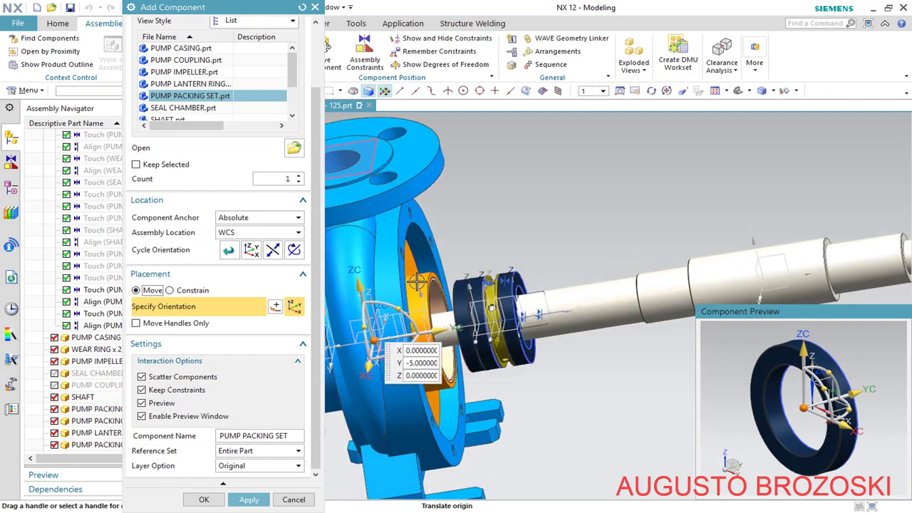
{"action": "left_click_drag", "start_coordinate": [438, 327], "coordinate": [630, 300]}
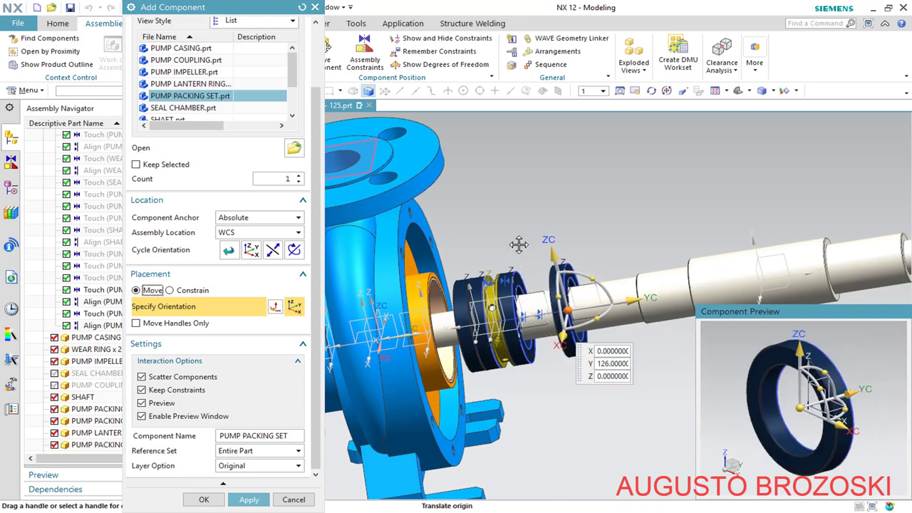
{"action": "middle_click_drag", "start_coordinate": [517, 229], "coordinate": [552, 230]}
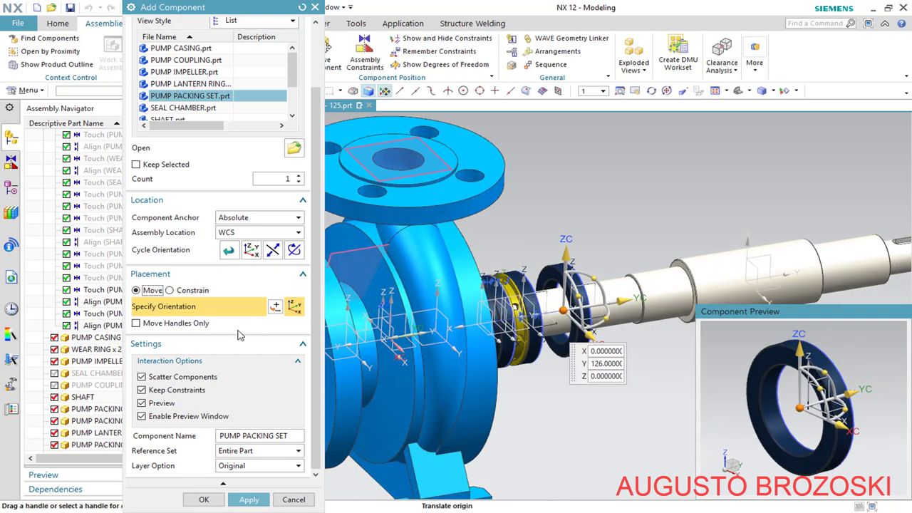
Centre the new packing ring on the shaft axis
{"action": "left_click", "coordinate": [170, 290]}
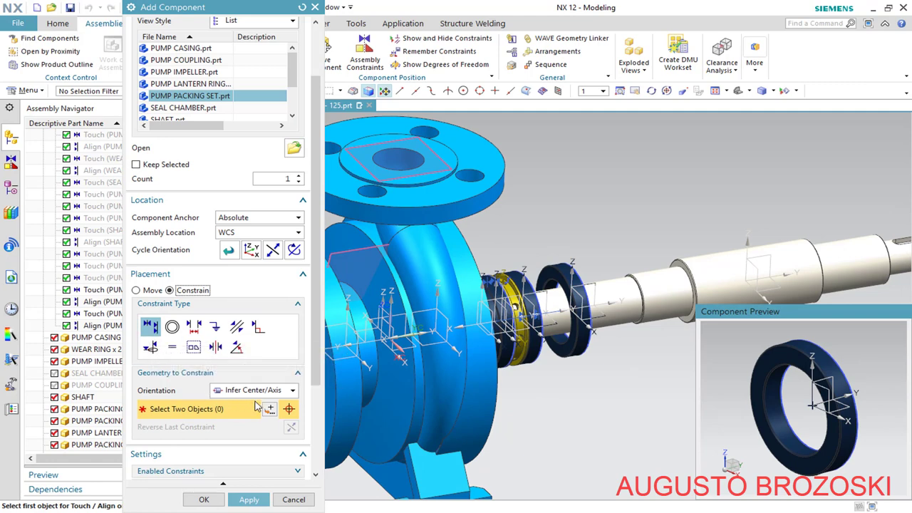
{"action": "scroll", "coordinate": [581, 264], "scroll_direction": "down", "scroll_amount": 4}
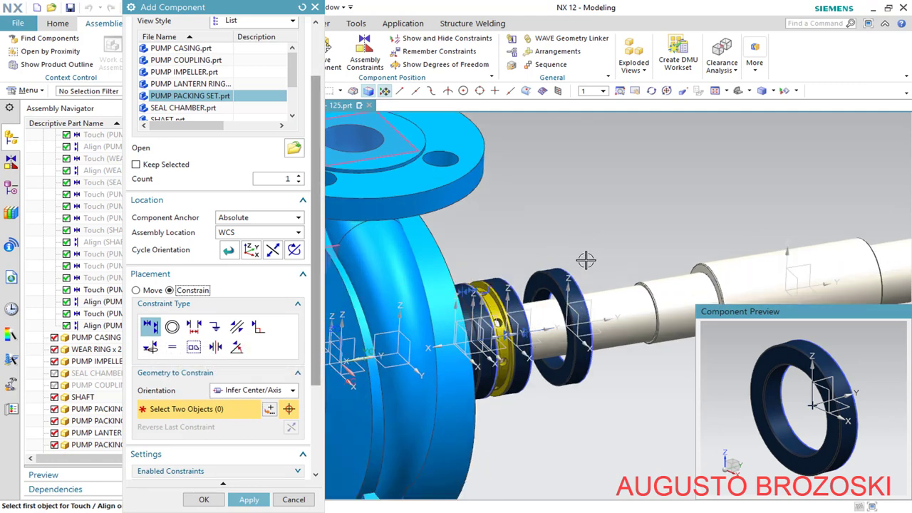
{"action": "left_click", "coordinate": [590, 313]}
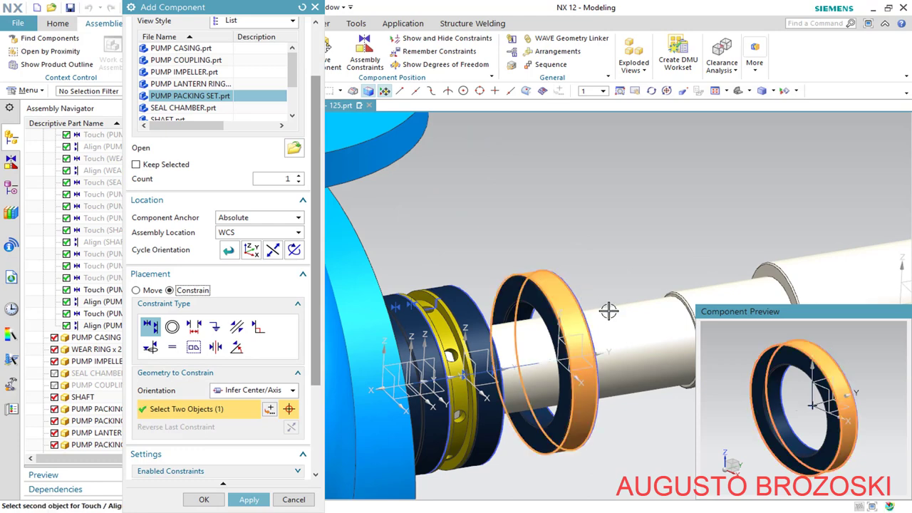
{"action": "left_click", "coordinate": [608, 317]}
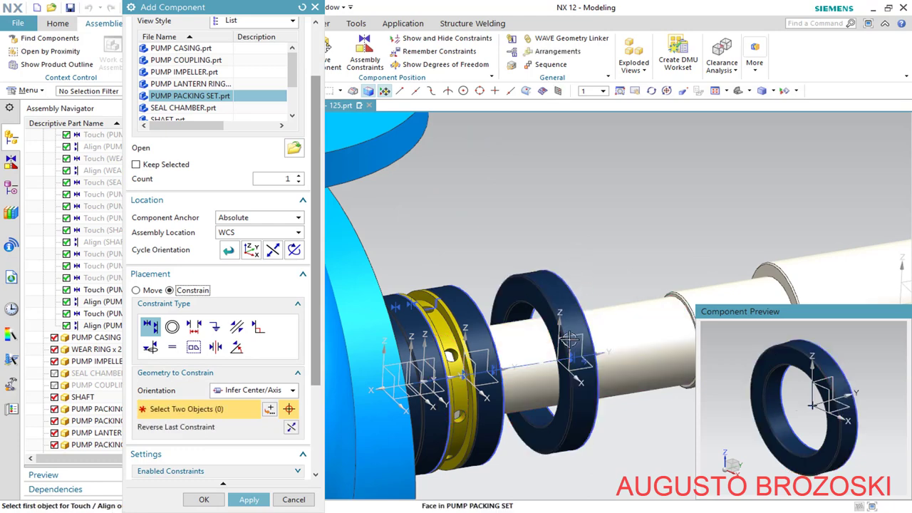
Touch the ring's face to the previous ring and apply the placement
{"action": "left_click", "coordinate": [292, 390]}
{"action": "left_click", "coordinate": [259, 416]}
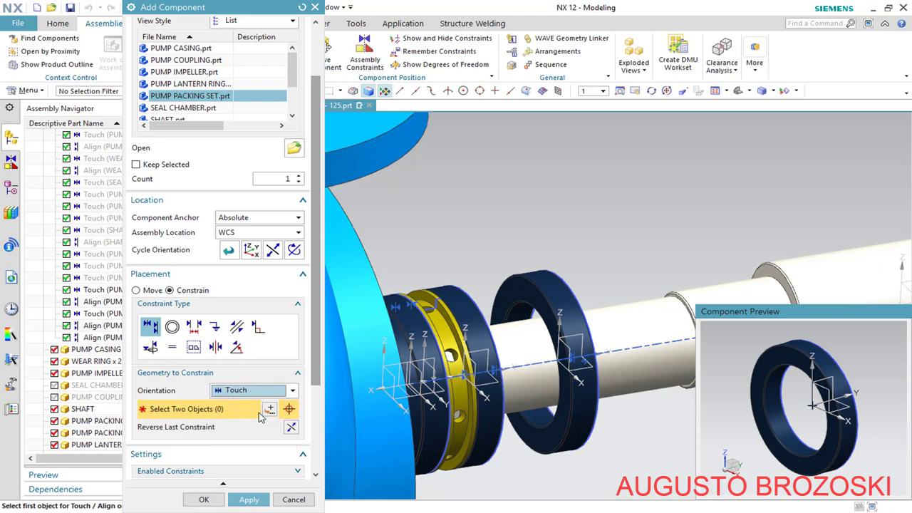
{"action": "left_click", "coordinate": [515, 298]}
{"action": "middle_click_drag", "start_coordinate": [443, 272], "coordinate": [428, 279]}
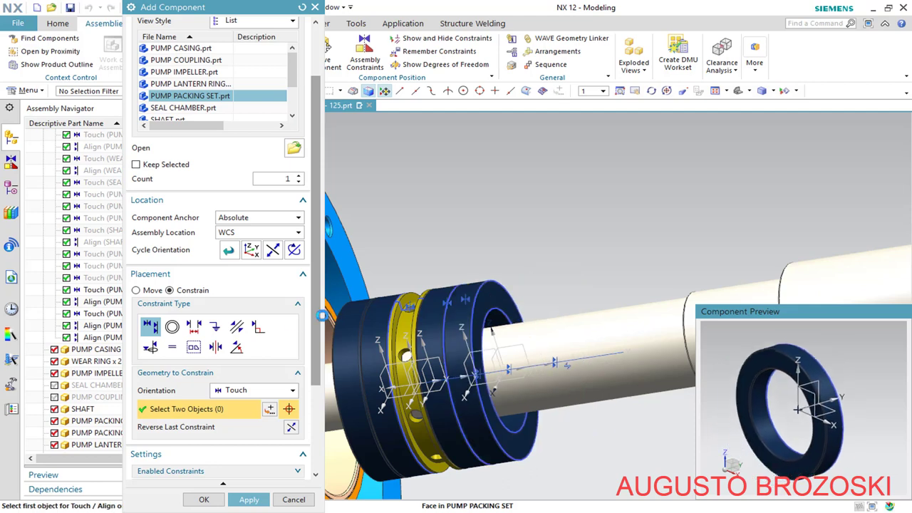
{"action": "left_click", "coordinate": [243, 500]}
{"action": "left_click", "coordinate": [243, 500]}
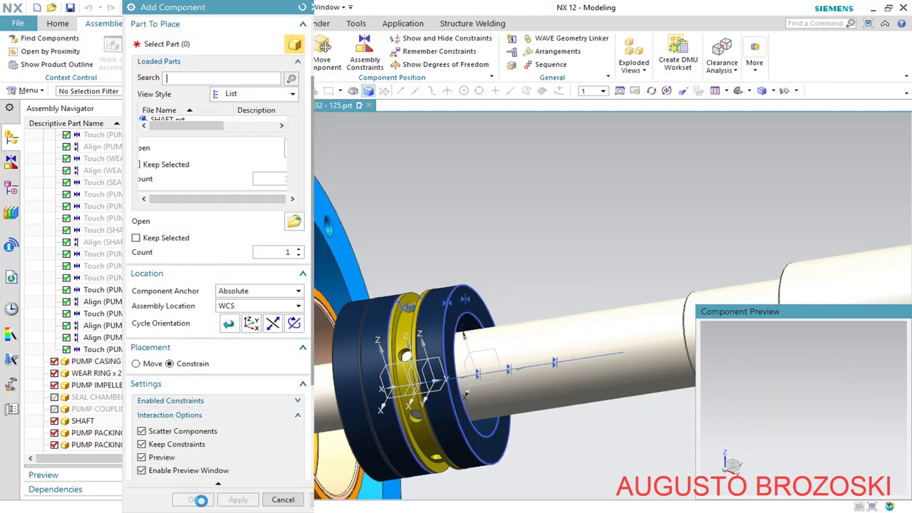
Close Add Component, show the new PUMP PACKING SET, and orbit to a side view
{"action": "left_click", "coordinate": [284, 499]}
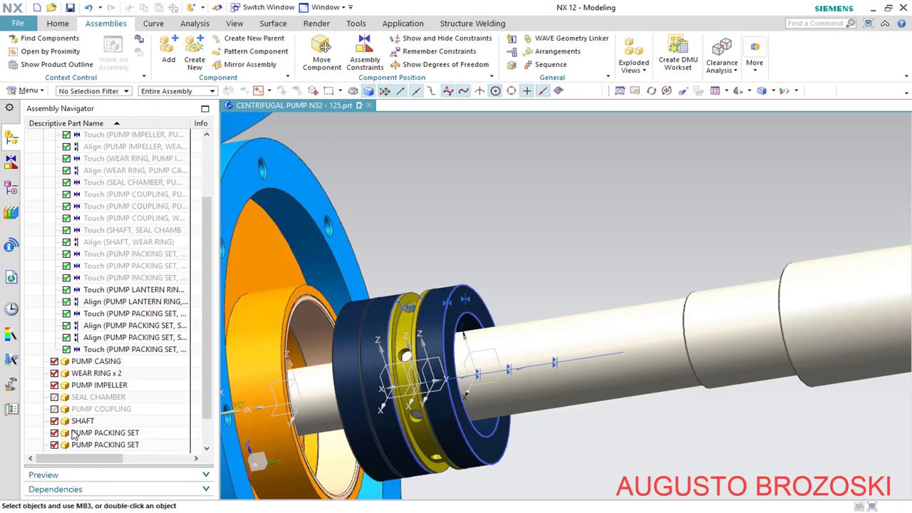
{"action": "scroll", "coordinate": [79, 445], "scroll_direction": "down", "scroll_amount": 1}
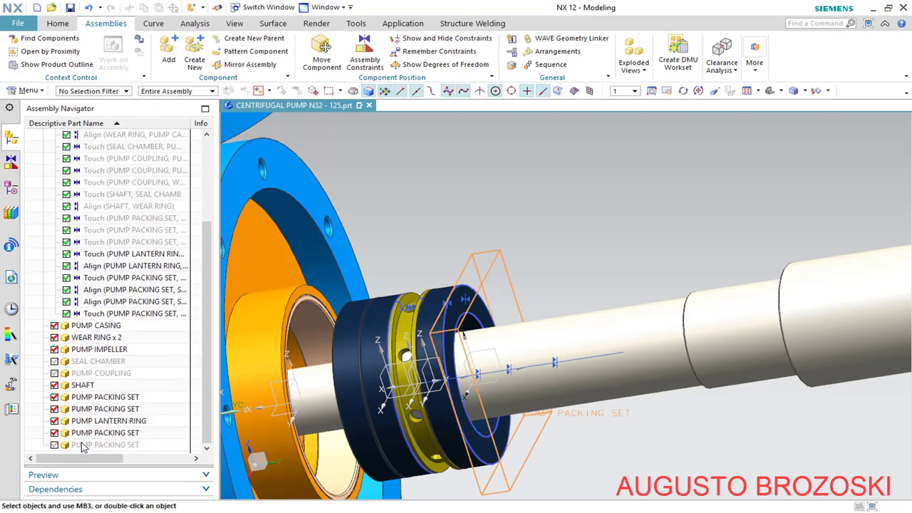
{"action": "left_click", "coordinate": [55, 445]}
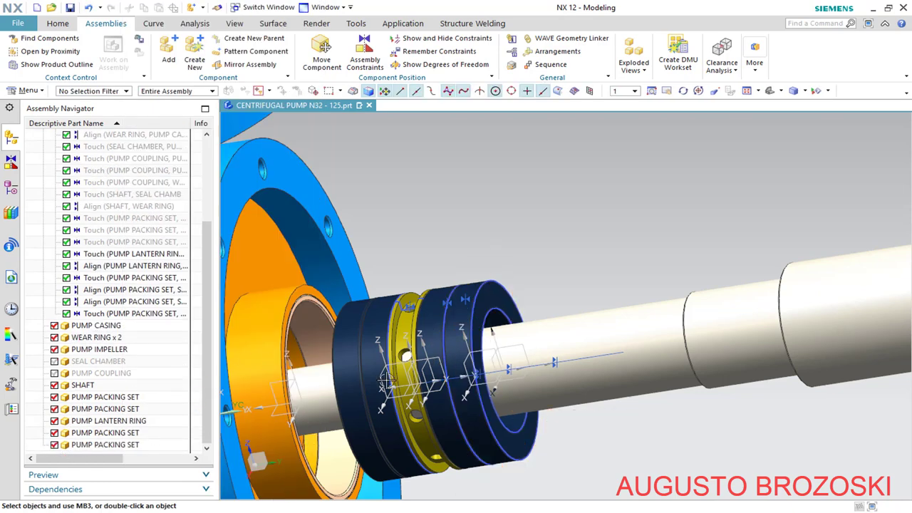
{"action": "middle_click_drag", "start_coordinate": [413, 326], "coordinate": [374, 329]}
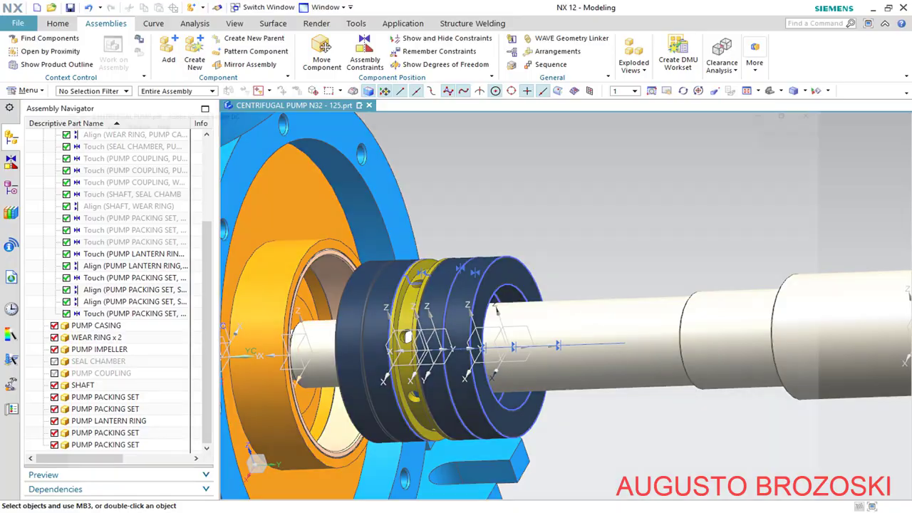
Review the parts list in Acrobat Reader, then return to NX
{"action": "key", "text": "alt+Tab"}
{"action": "left_click_drag", "start_coordinate": [482, 508], "coordinate": [184, 508]}
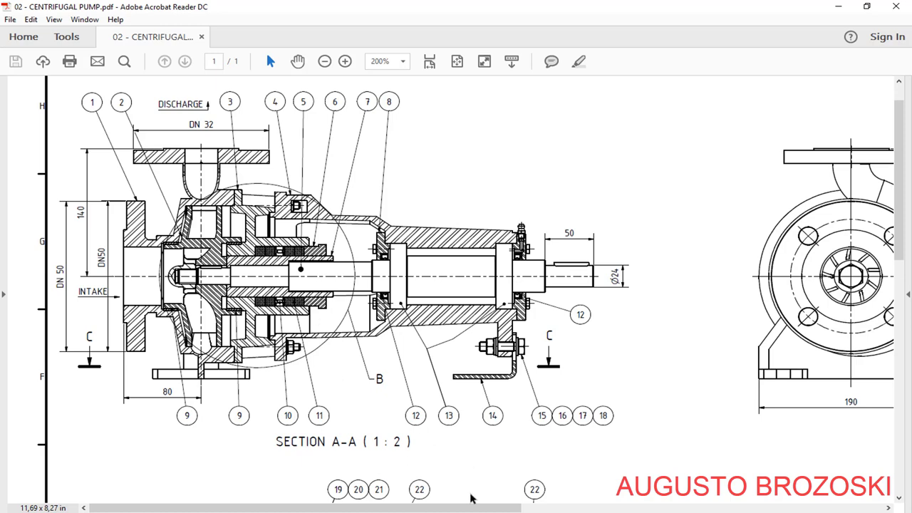
{"action": "left_click_drag", "start_coordinate": [471, 508], "coordinate": [822, 508]}
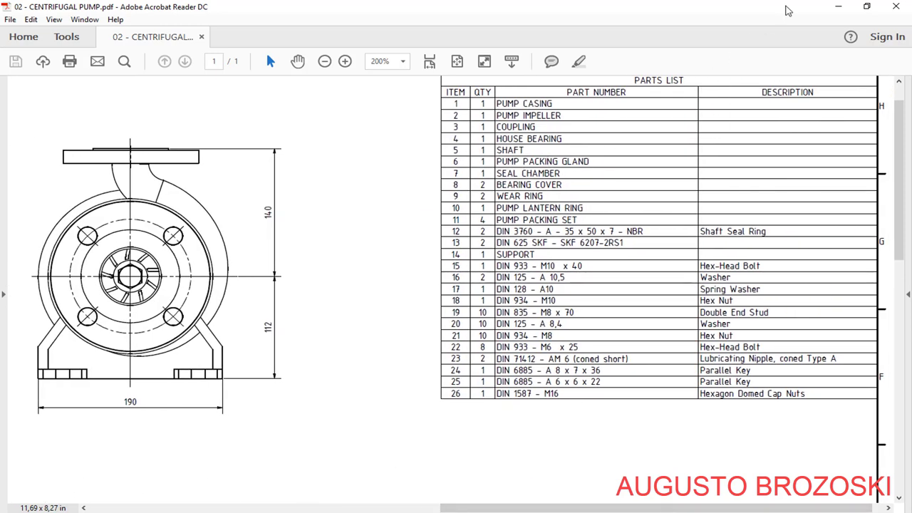
{"action": "left_click", "coordinate": [836, 7]}
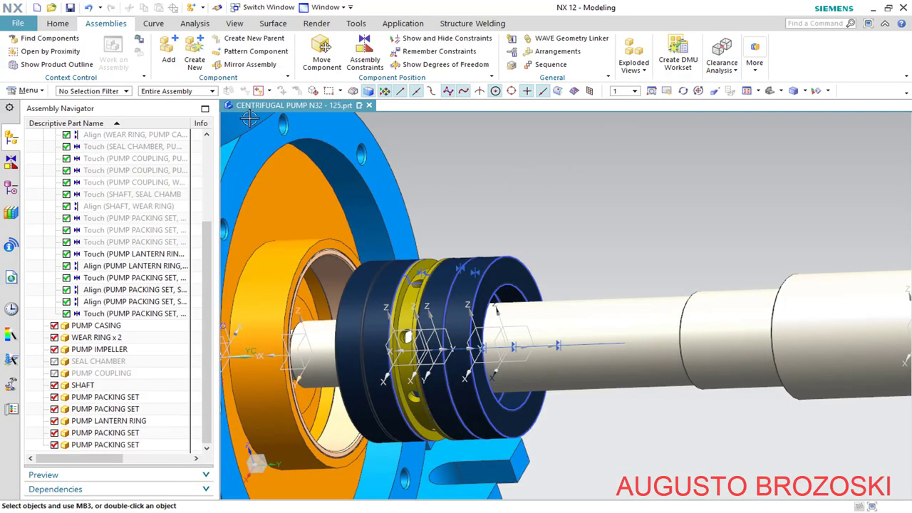
Load PUMP PACKING GLAND.prt and slide it out along the shaft with Move
{"action": "left_click", "coordinate": [171, 56]}
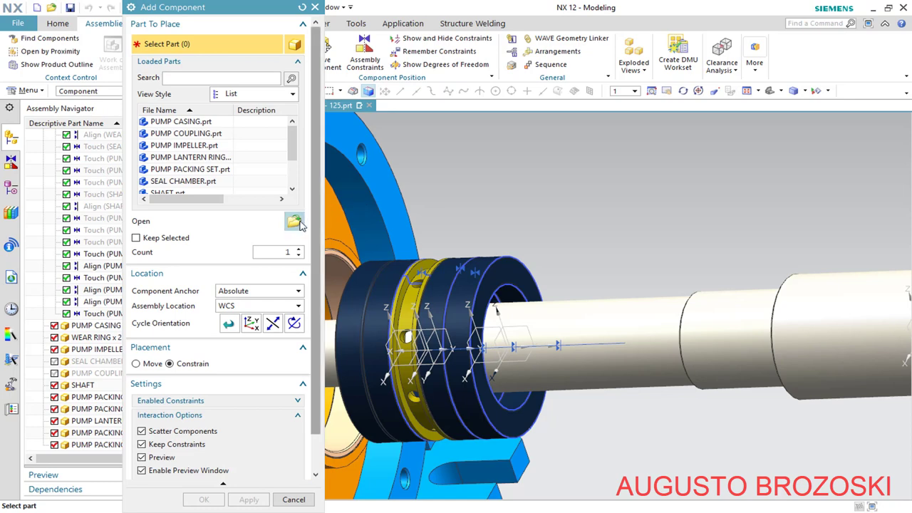
{"action": "left_click", "coordinate": [298, 223]}
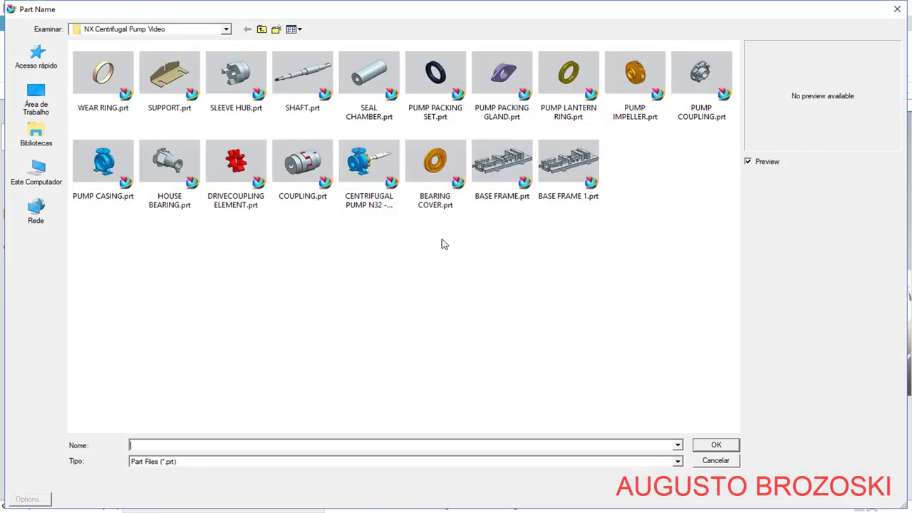
{"action": "left_click", "coordinate": [502, 78]}
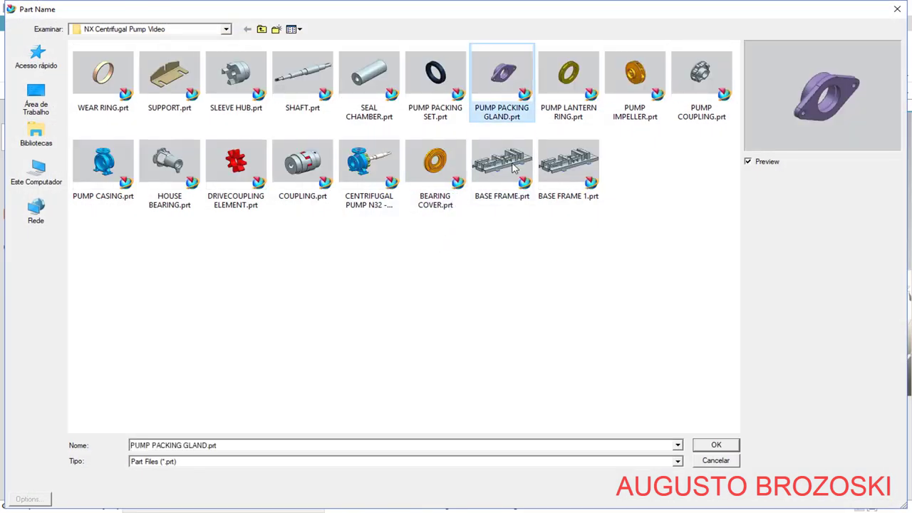
{"action": "left_click", "coordinate": [709, 445]}
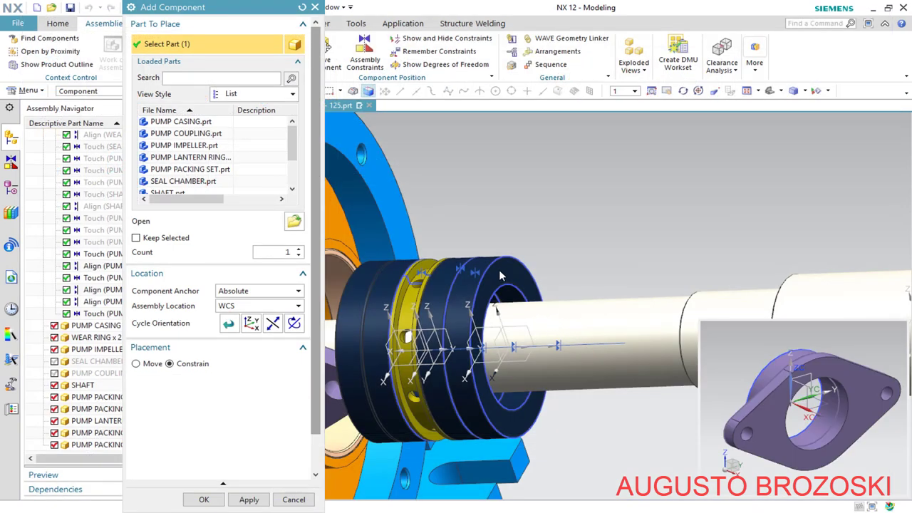
{"action": "scroll", "coordinate": [501, 275], "scroll_direction": "down", "scroll_amount": 4}
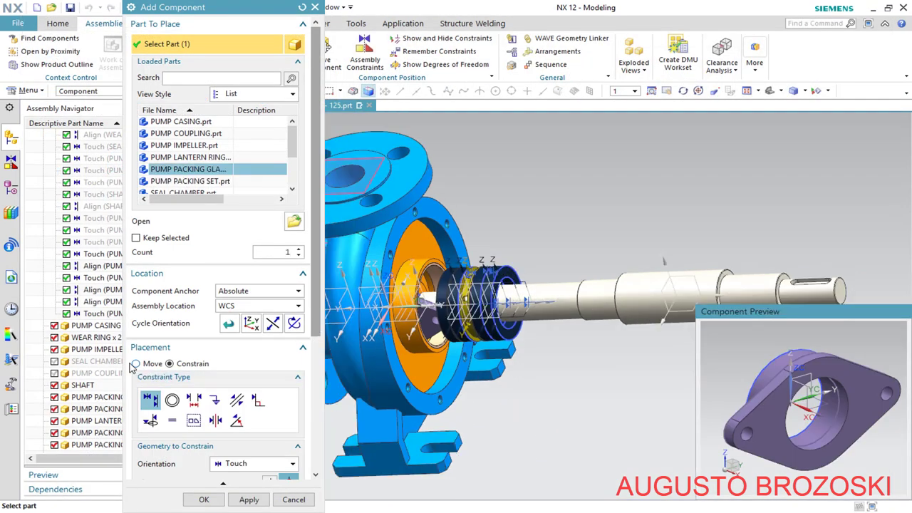
{"action": "left_click", "coordinate": [135, 364]}
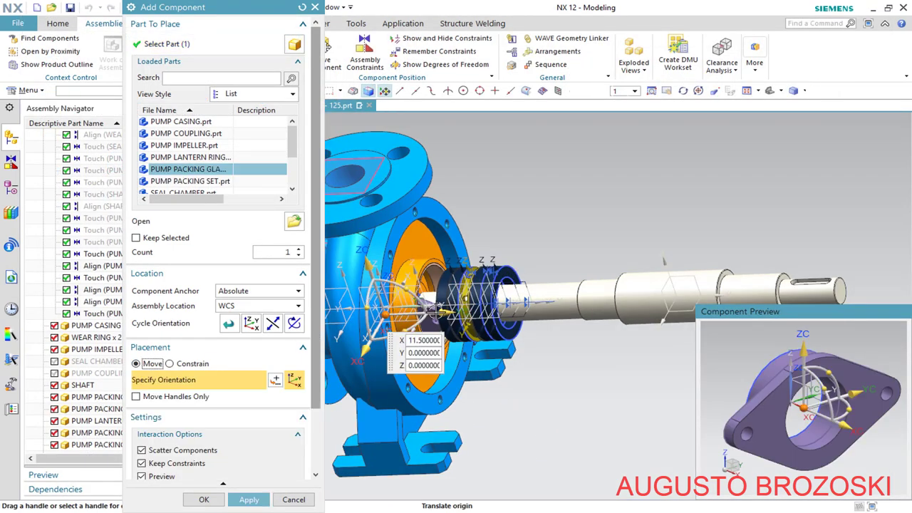
{"action": "left_click_drag", "start_coordinate": [436, 312], "coordinate": [630, 302]}
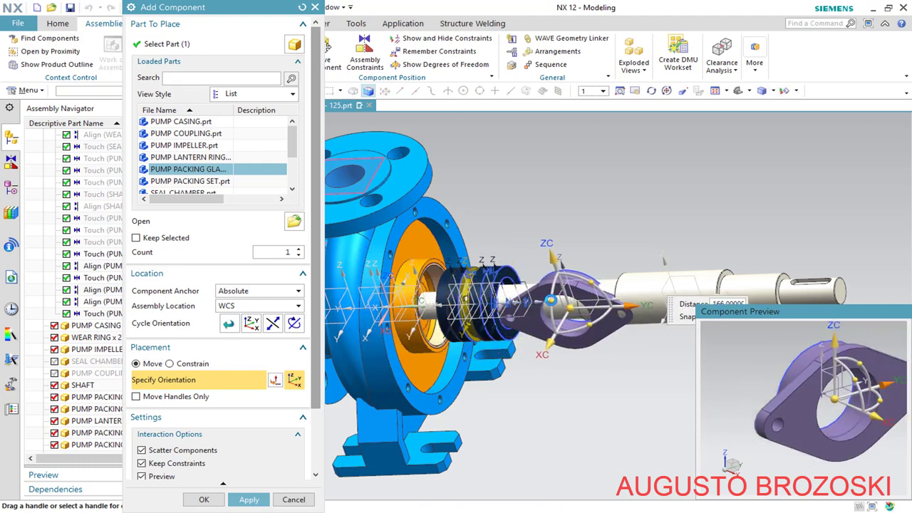
With Constrain and Touch, press the gland's flat face against the dark packing ring's face
{"action": "left_click", "coordinate": [180, 368]}
{"action": "scroll", "coordinate": [318, 357], "scroll_direction": "down", "scroll_amount": 1}
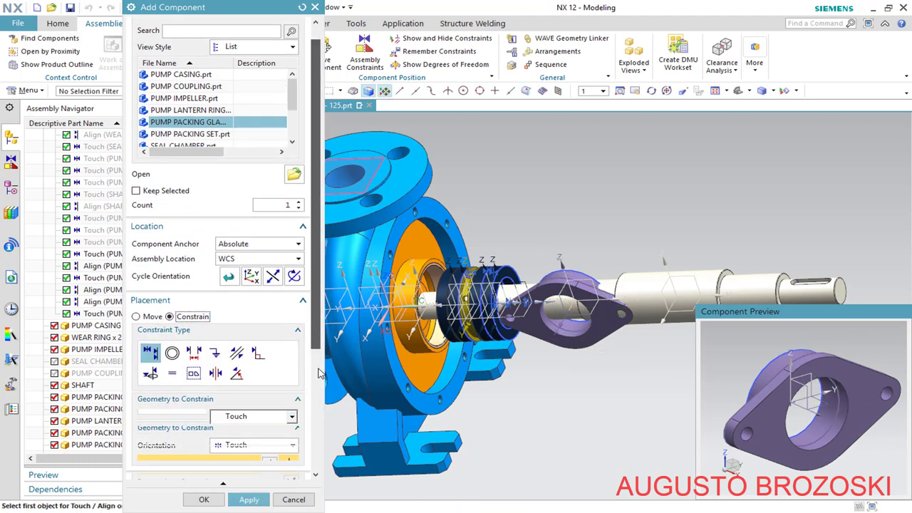
{"action": "scroll", "coordinate": [318, 364], "scroll_direction": "down", "scroll_amount": 3}
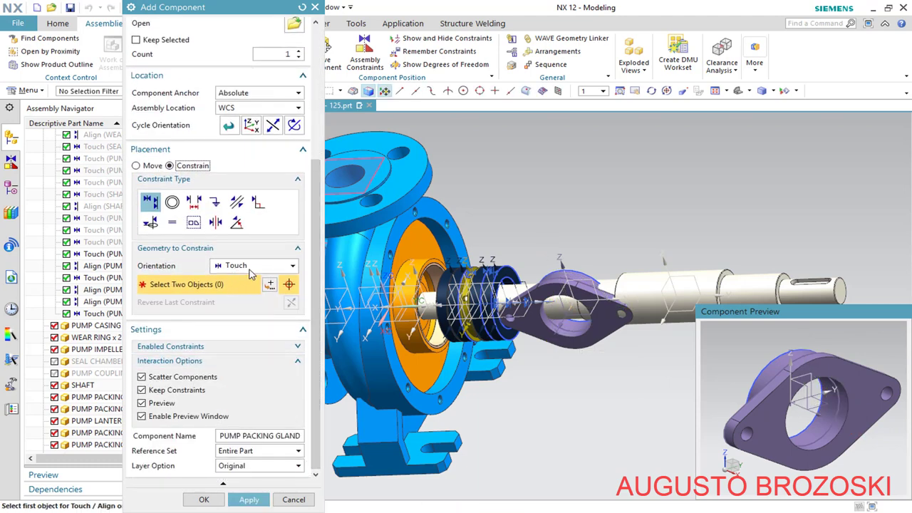
{"action": "middle_click_drag", "start_coordinate": [735, 356], "coordinate": [804, 336]}
{"action": "scroll", "coordinate": [815, 350], "scroll_direction": "up", "scroll_amount": 4}
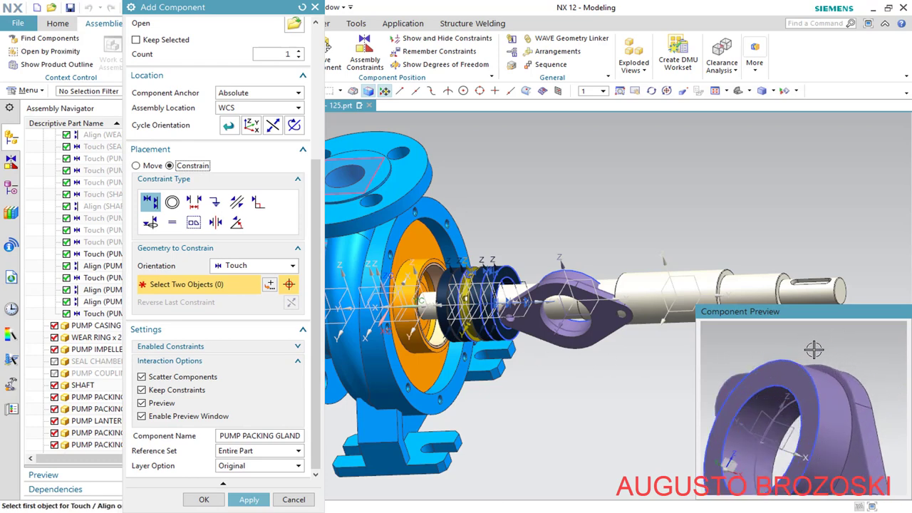
{"action": "left_click", "coordinate": [775, 374]}
{"action": "scroll", "coordinate": [774, 373], "scroll_direction": "down", "scroll_amount": 3}
{"action": "scroll", "coordinate": [495, 272], "scroll_direction": "up", "scroll_amount": 4}
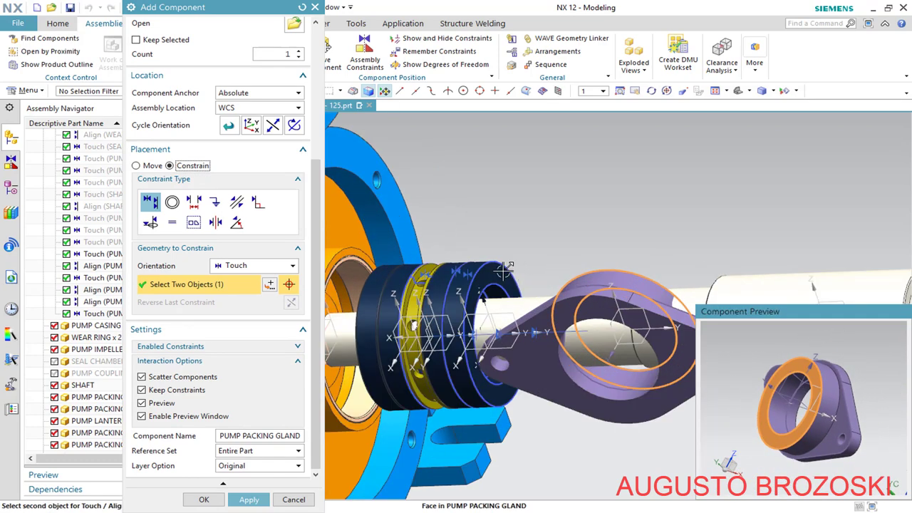
{"action": "left_click", "coordinate": [438, 344]}
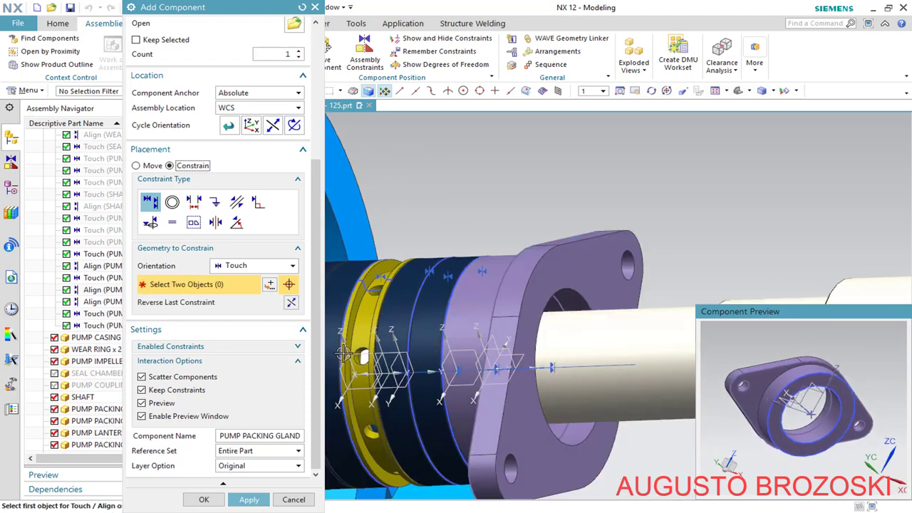
Align the gland centerline with the shaft centerline using Infer Center/Axis, then restore Touch orientation
{"action": "left_click", "coordinate": [291, 266]}
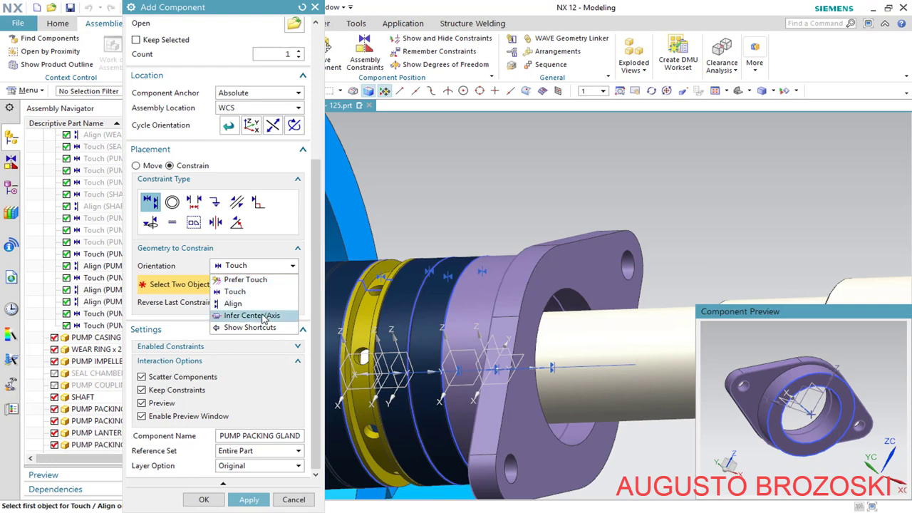
{"action": "left_click", "coordinate": [257, 314]}
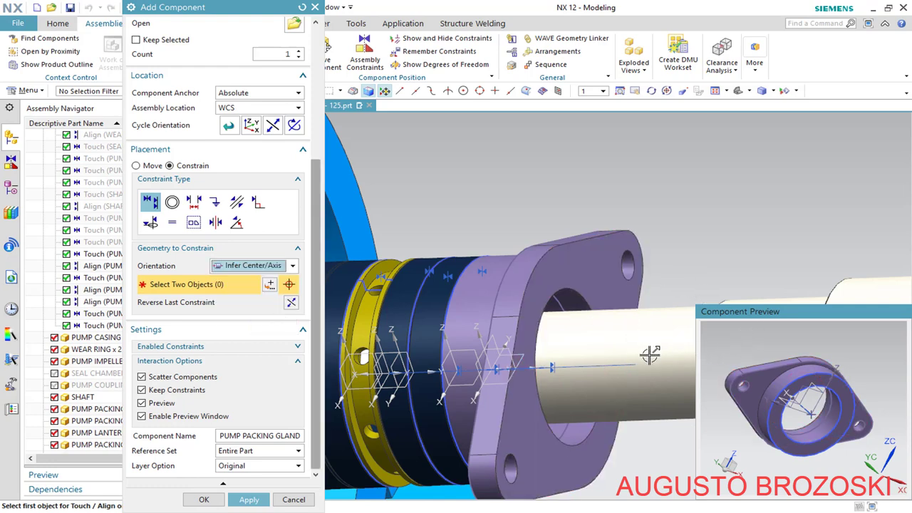
{"action": "scroll", "coordinate": [829, 389], "scroll_direction": "up", "scroll_amount": 5}
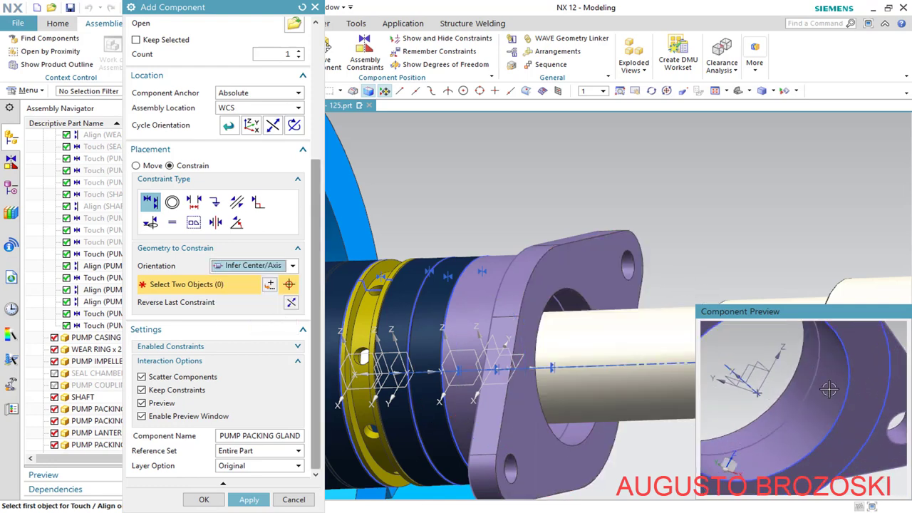
{"action": "left_click", "coordinate": [488, 314]}
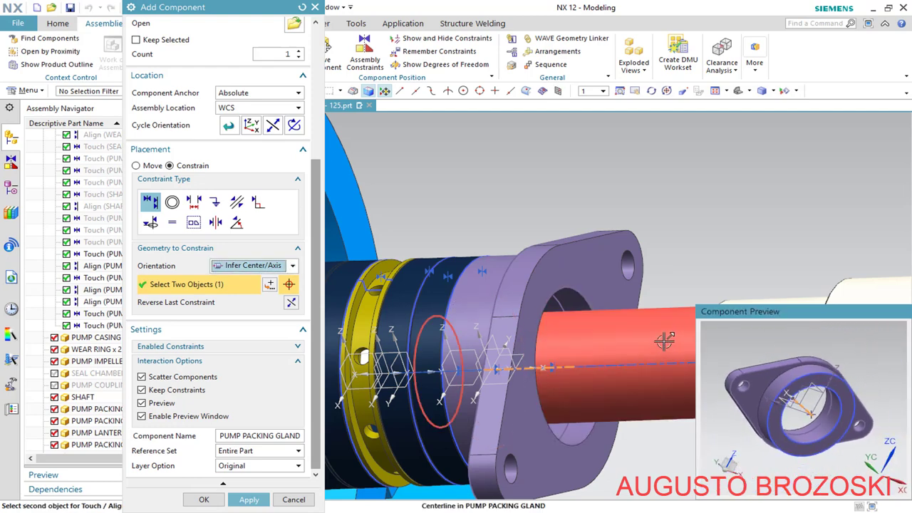
{"action": "left_click", "coordinate": [663, 364]}
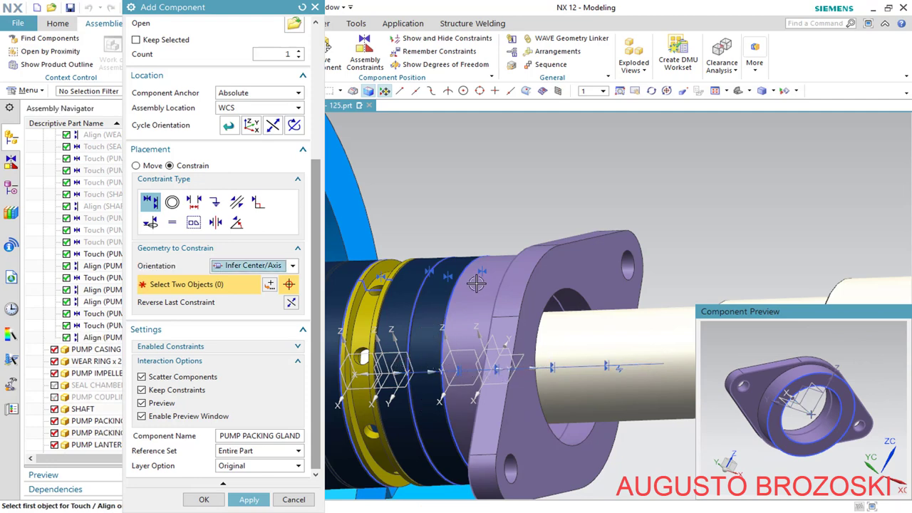
{"action": "scroll", "coordinate": [505, 279], "scroll_direction": "down", "scroll_amount": 2}
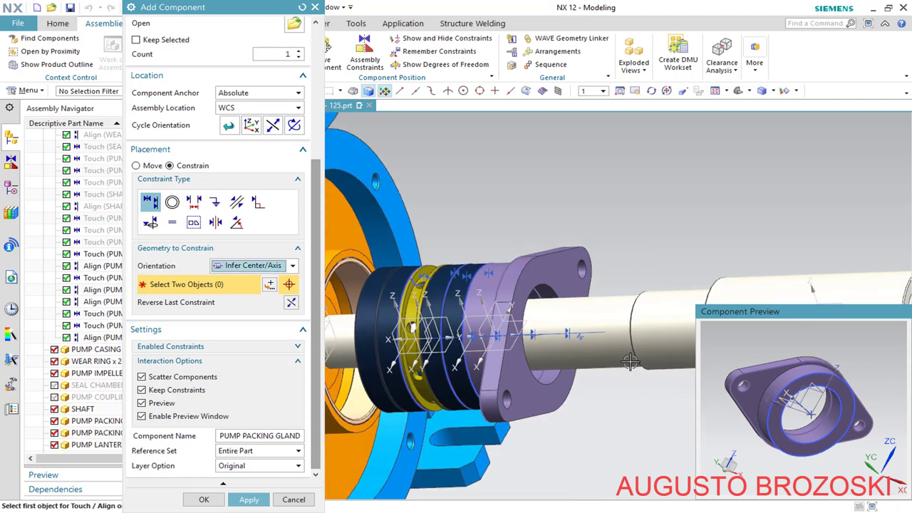
{"action": "left_click", "coordinate": [292, 266]}
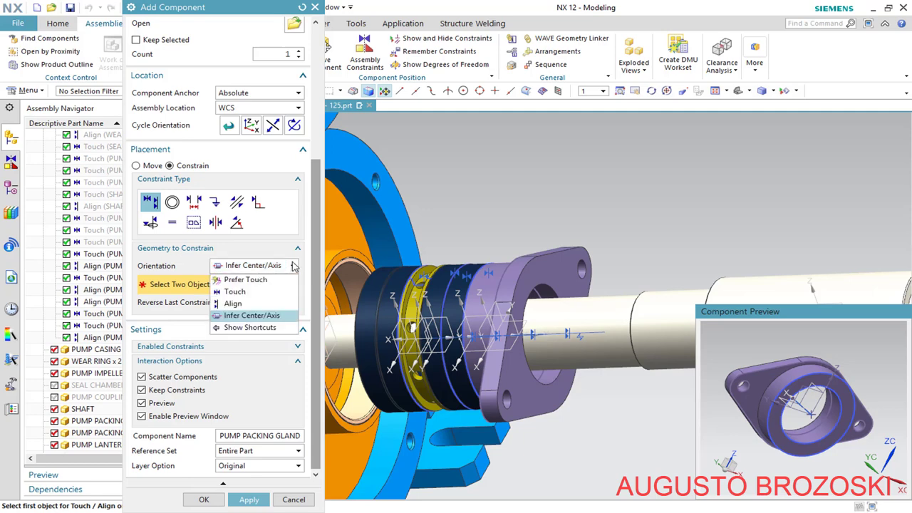
{"action": "left_click", "coordinate": [238, 295]}
{"action": "scroll", "coordinate": [816, 404], "scroll_direction": "up", "scroll_amount": 3}
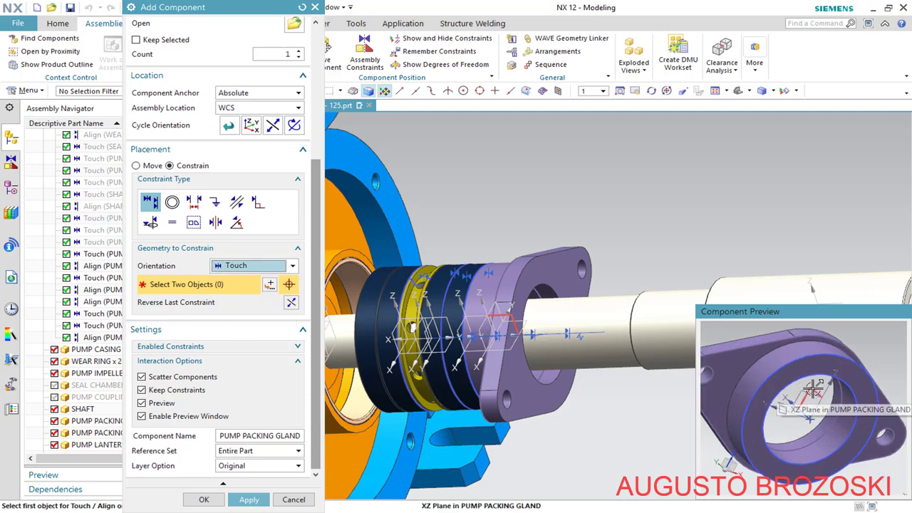
Touch the gland's XZ plane to the wear ring's XZ plane and apply the placement
{"action": "left_click", "coordinate": [815, 388]}
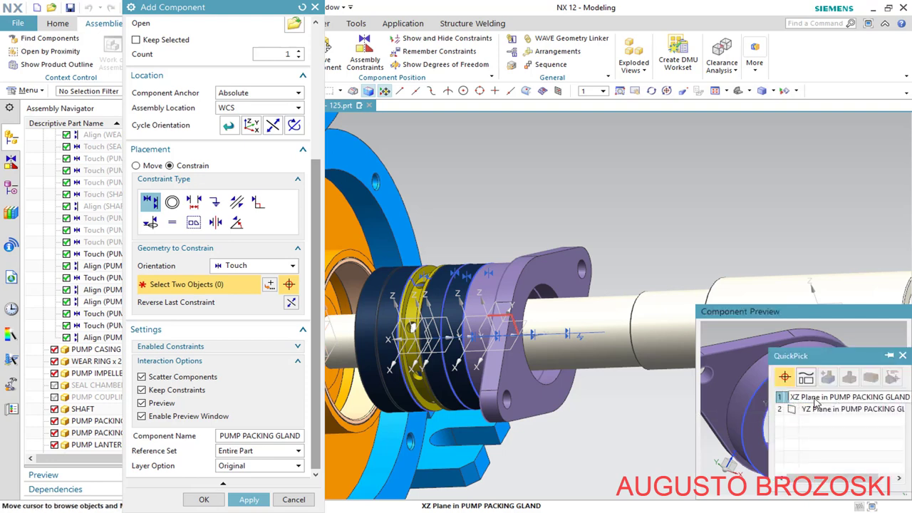
{"action": "left_click", "coordinate": [837, 401]}
{"action": "scroll", "coordinate": [597, 313], "scroll_direction": "down", "scroll_amount": 5}
{"action": "middle_click_drag", "start_coordinate": [595, 310], "coordinate": [570, 310]}
{"action": "scroll", "coordinate": [520, 333], "scroll_direction": "up", "scroll_amount": 5}
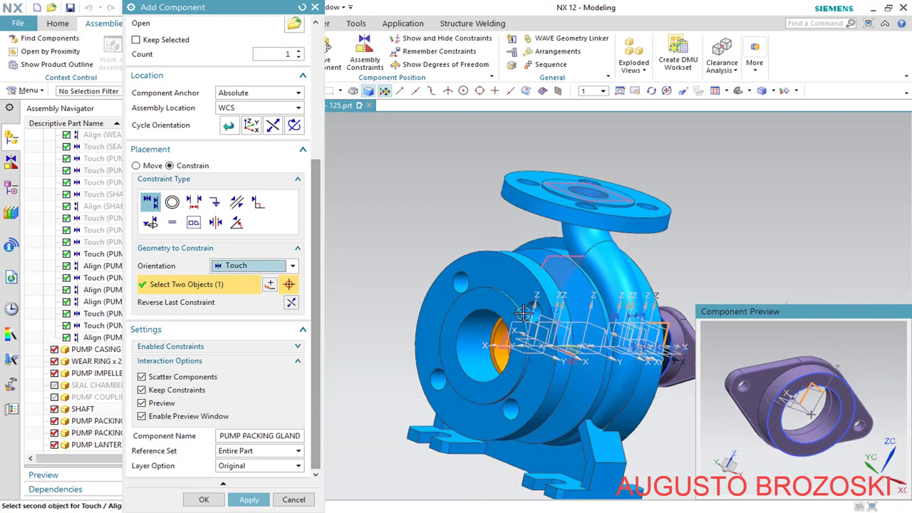
{"action": "left_click", "coordinate": [518, 333]}
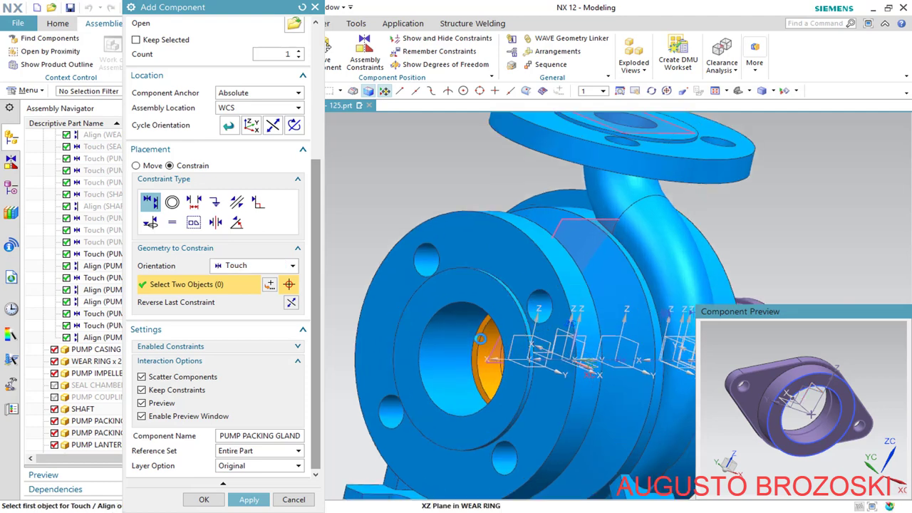
{"action": "scroll", "coordinate": [453, 341], "scroll_direction": "down", "scroll_amount": 5}
{"action": "middle_click_drag", "start_coordinate": [563, 343], "coordinate": [559, 329]}
{"action": "scroll", "coordinate": [559, 329], "scroll_direction": "up", "scroll_amount": 5}
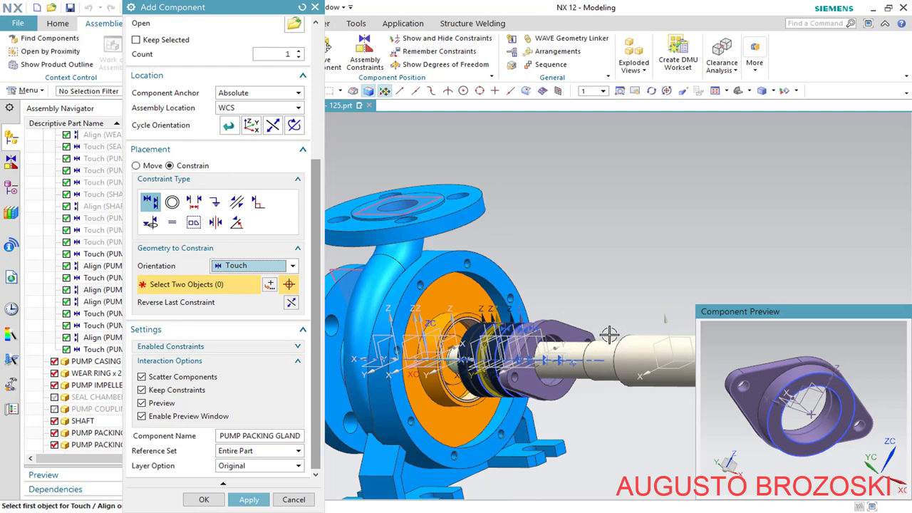
{"action": "left_click", "coordinate": [243, 499]}
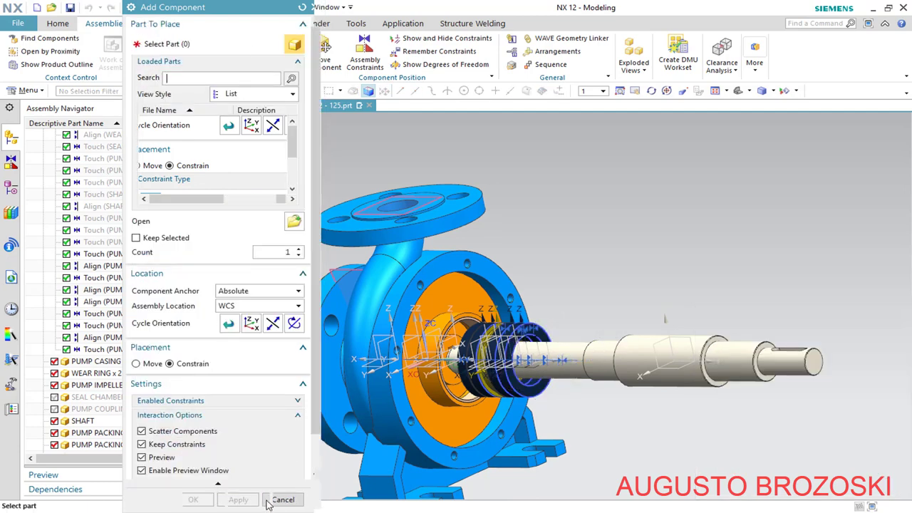
Cancel Add Component and hide Assembly Constraints and Sketches through Show and Hide
{"action": "left_click", "coordinate": [288, 498]}
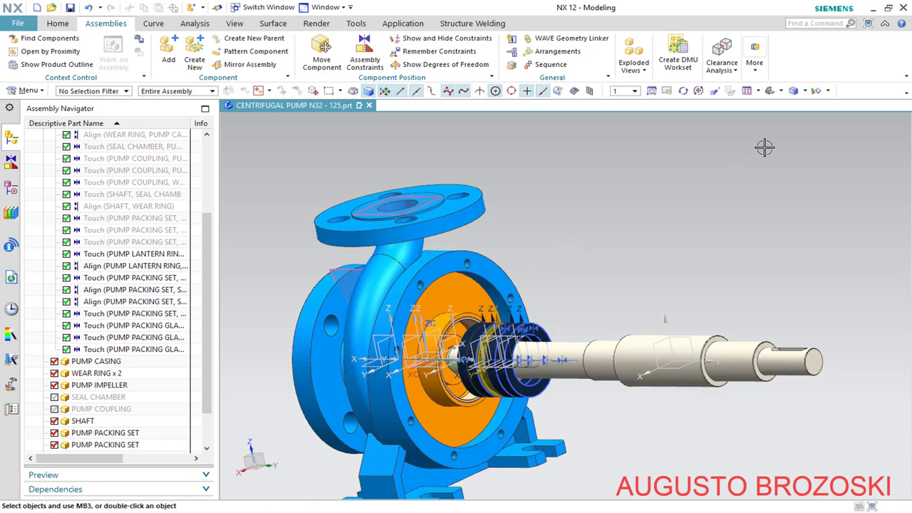
{"action": "left_click", "coordinate": [817, 92]}
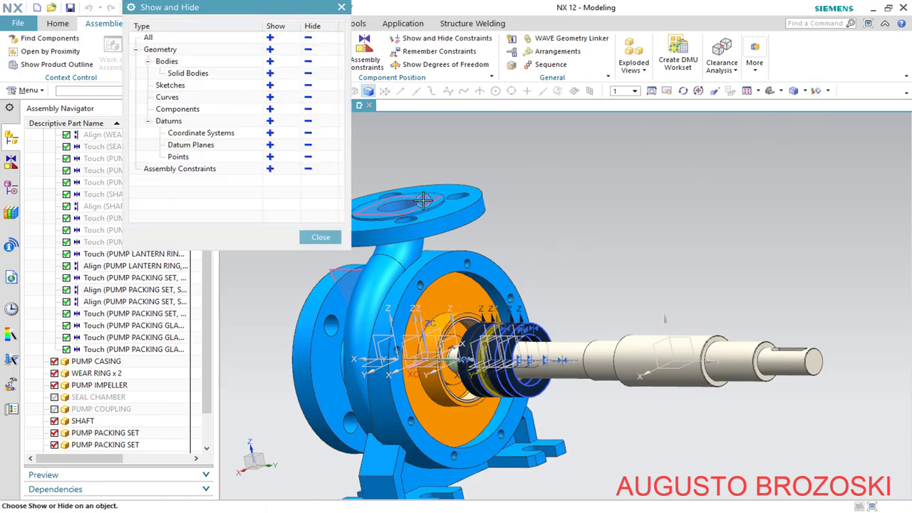
{"action": "left_click", "coordinate": [308, 169]}
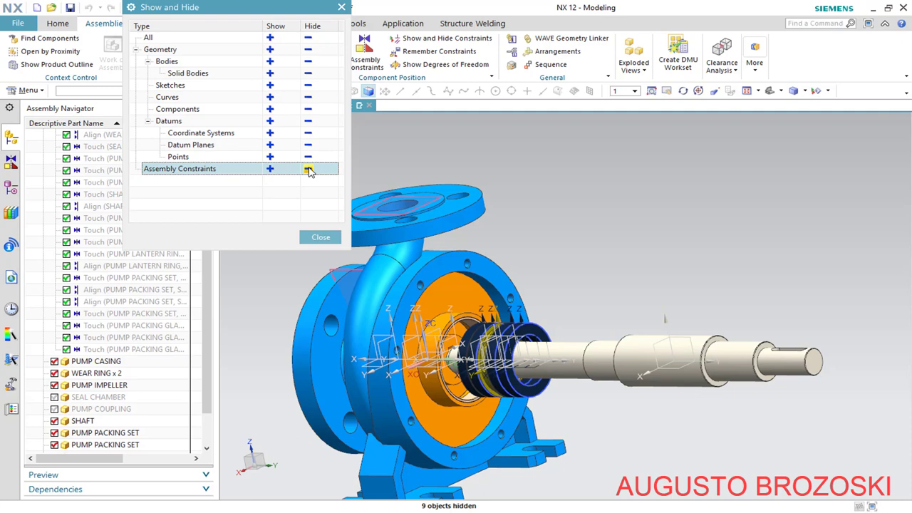
{"action": "left_click", "coordinate": [309, 86]}
{"action": "left_click", "coordinate": [320, 237]}
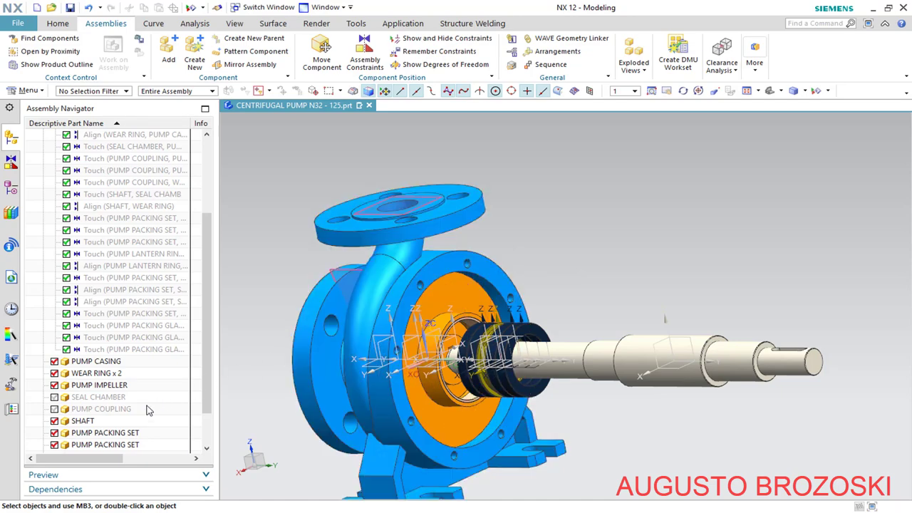
Show the PUMP COUPLING and PUMP PACKING GLAND in the Assembly Navigator, returning to trimetric view
{"action": "left_click", "coordinate": [54, 409]}
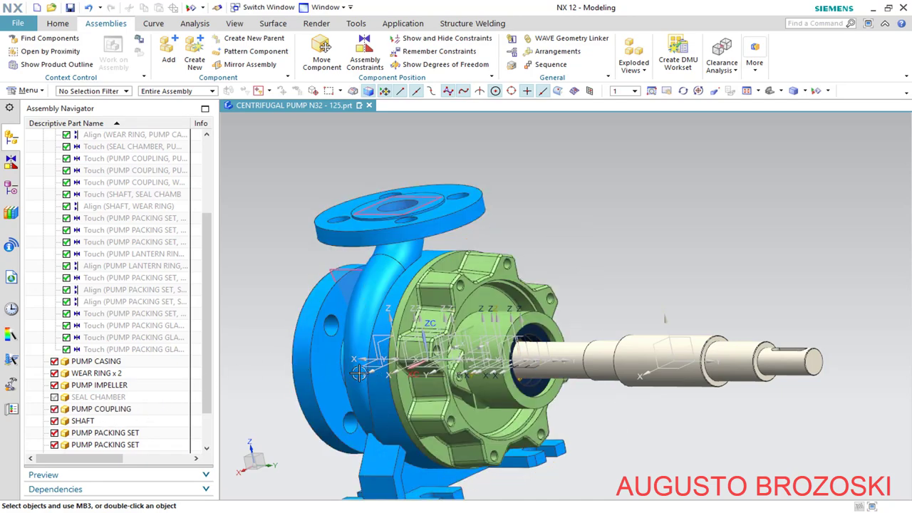
{"action": "middle_click_drag", "start_coordinate": [359, 371], "coordinate": [442, 378]}
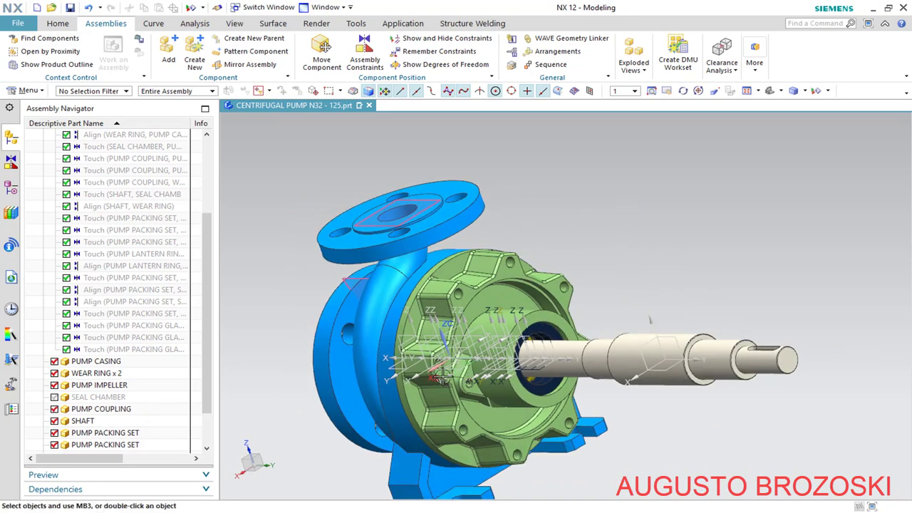
{"action": "scroll", "coordinate": [212, 404], "scroll_direction": "down", "scroll_amount": 2}
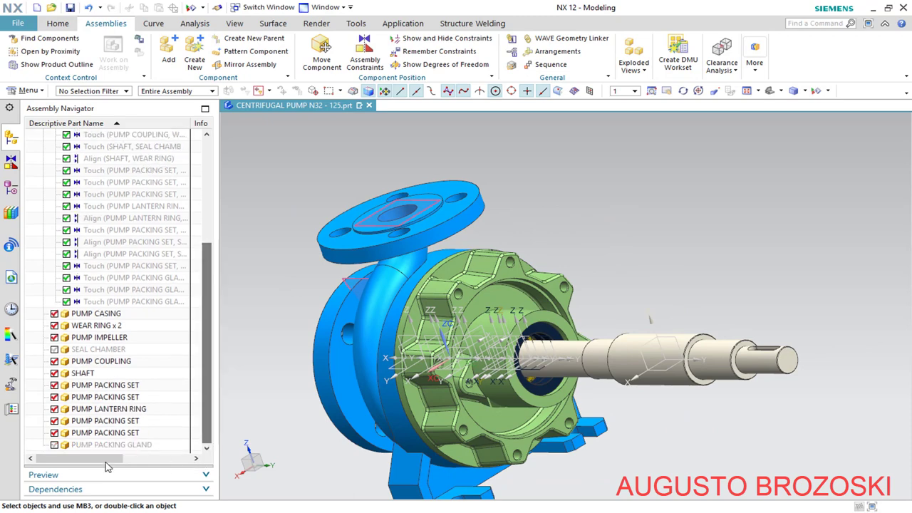
{"action": "left_click", "coordinate": [55, 445]}
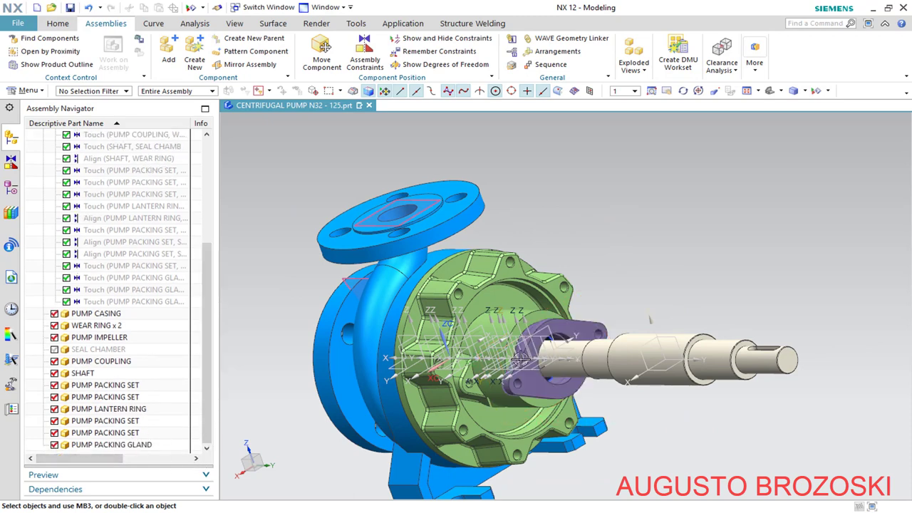
{"action": "left_click", "coordinate": [770, 91]}
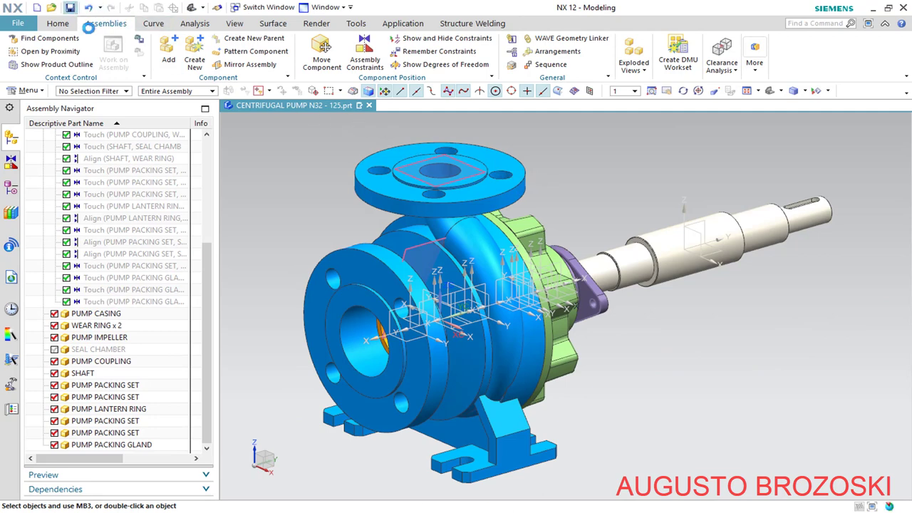
{"action": "key", "text": "ctrl+Tab"}
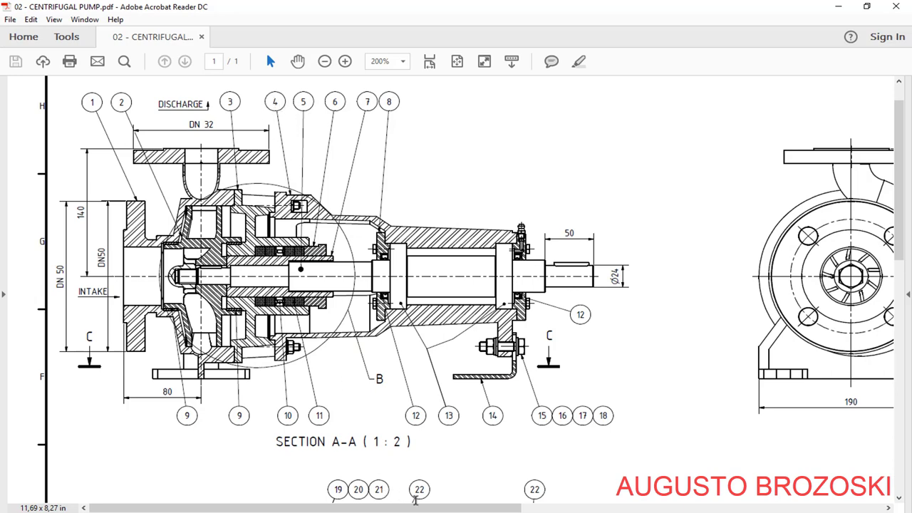
Scroll the pump drawing PDF across to the parts list, then return to NX
{"action": "left_click_drag", "start_coordinate": [416, 501], "coordinate": [757, 501]}
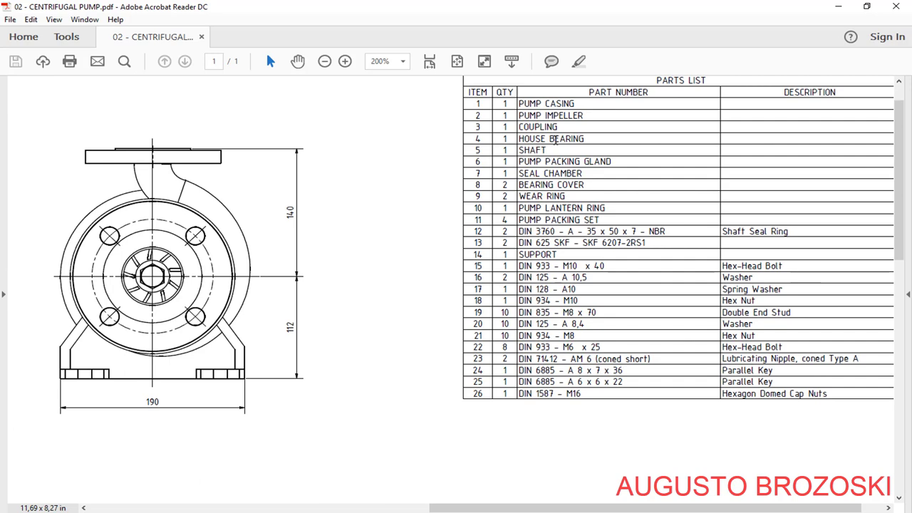
{"action": "left_click", "coordinate": [835, 9]}
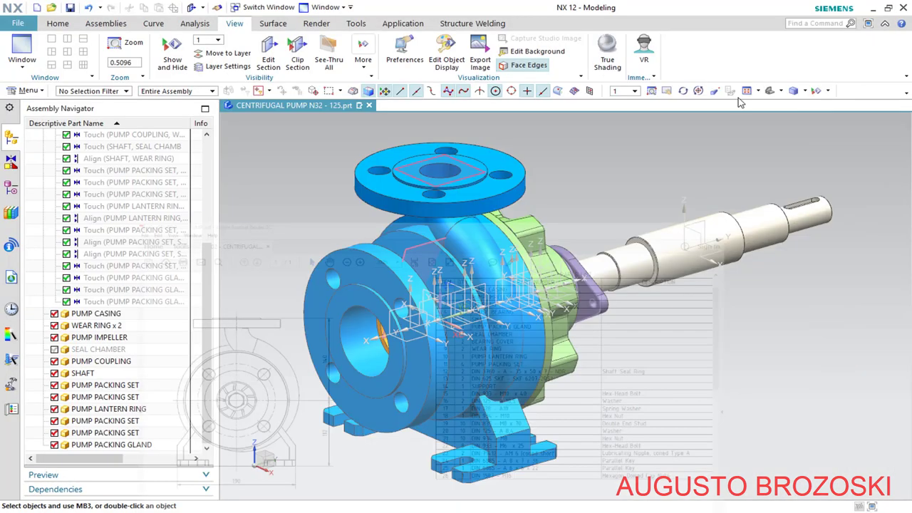
Load HOUSE BEARING.prt into Add Component
{"action": "left_click", "coordinate": [104, 27]}
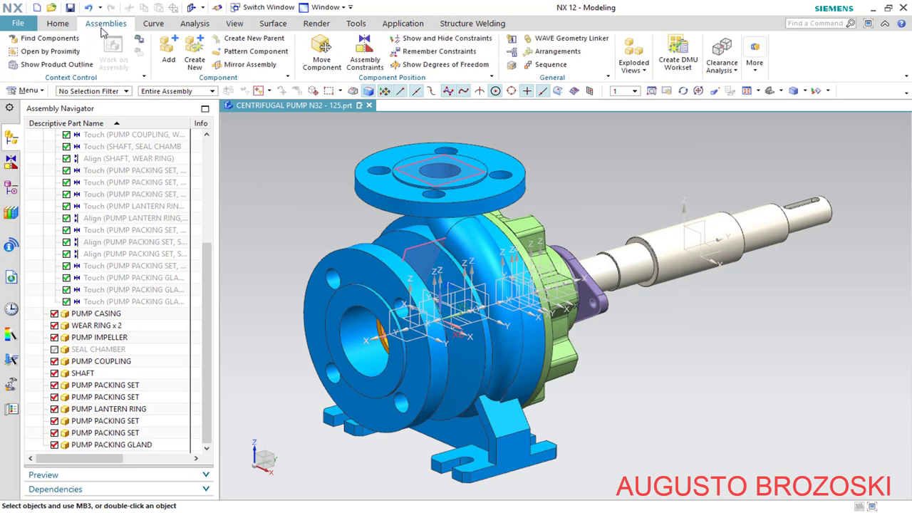
{"action": "left_click", "coordinate": [168, 51]}
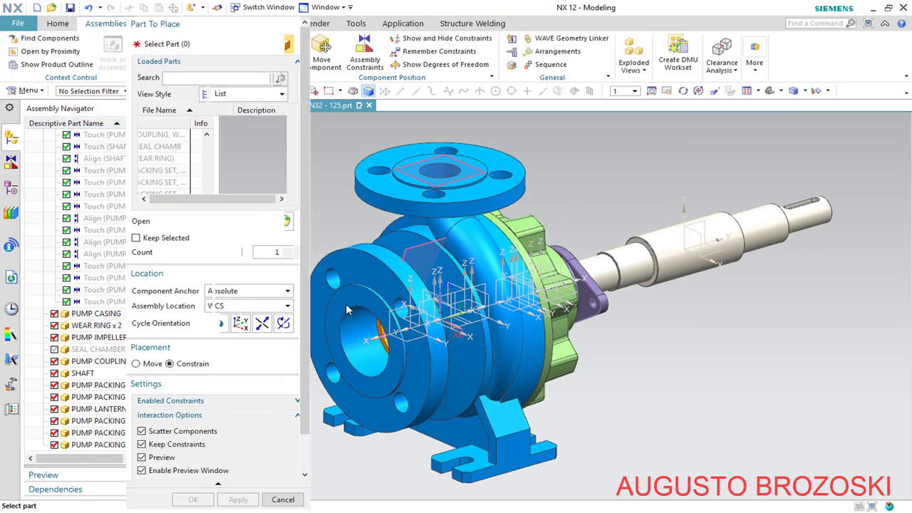
{"action": "left_click", "coordinate": [292, 223]}
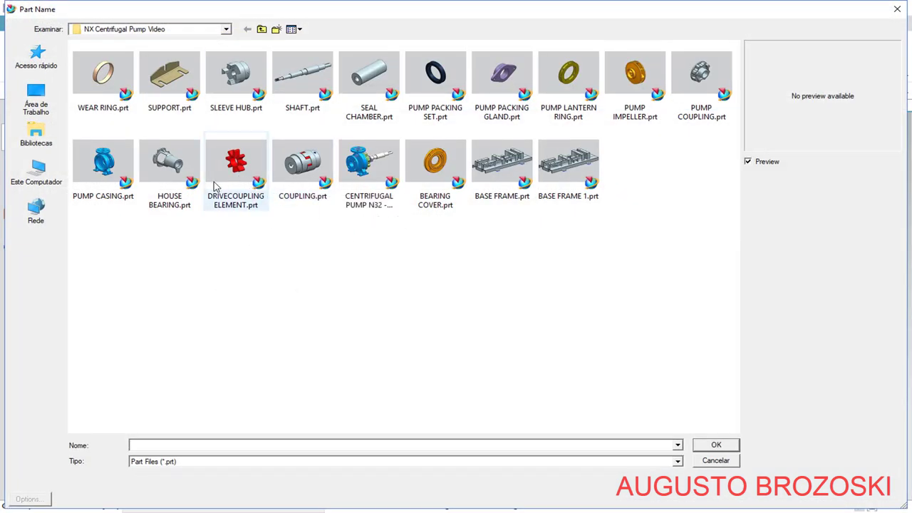
{"action": "left_click", "coordinate": [187, 174]}
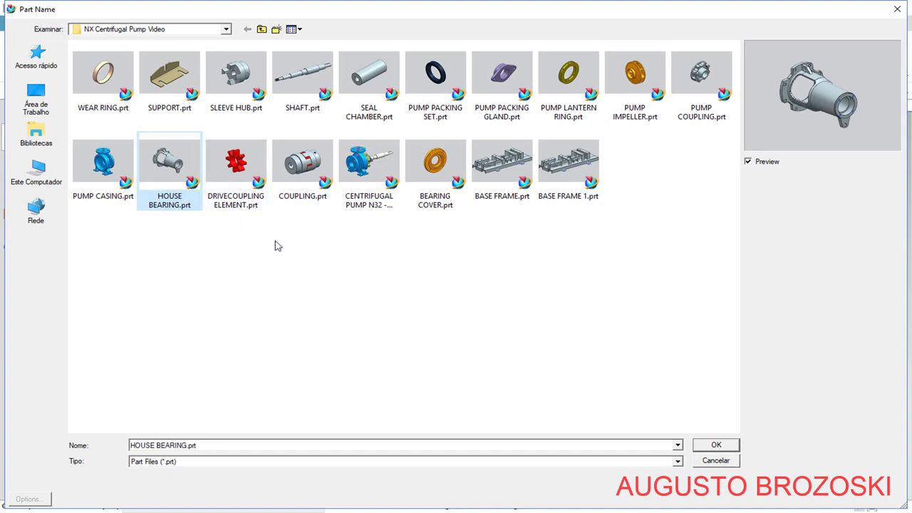
{"action": "left_click", "coordinate": [716, 445]}
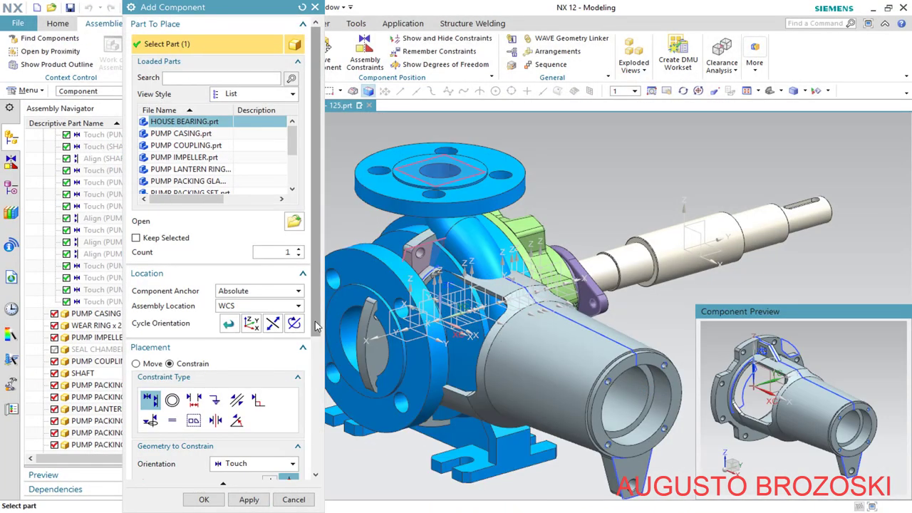
Move the house bearing 230 along YC and rotate it about ZC, with preview off
{"action": "scroll", "coordinate": [317, 329], "scroll_direction": "down", "scroll_amount": 5}
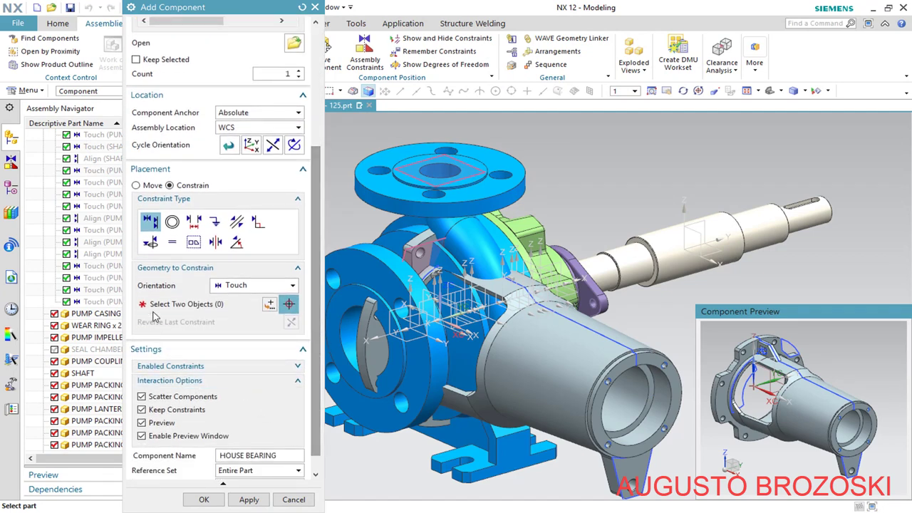
{"action": "left_click", "coordinate": [135, 185]}
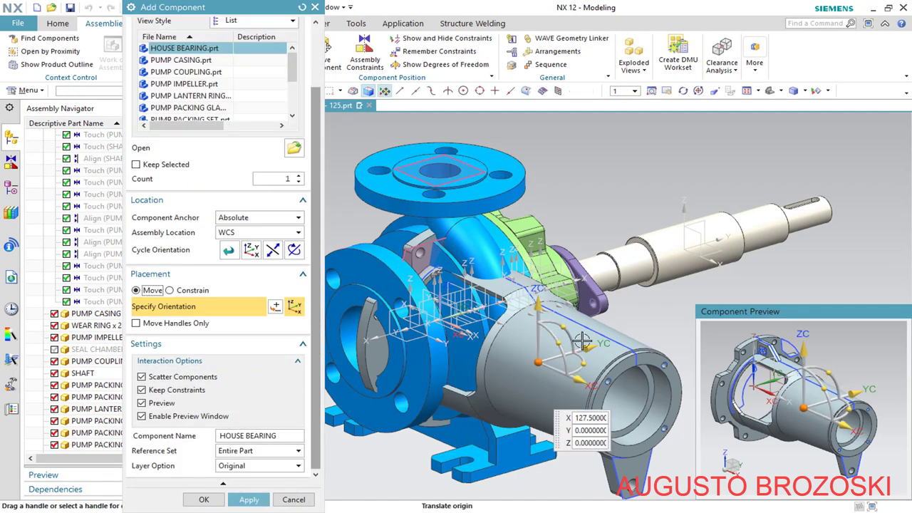
{"action": "left_click_drag", "start_coordinate": [586, 346], "coordinate": [809, 248]}
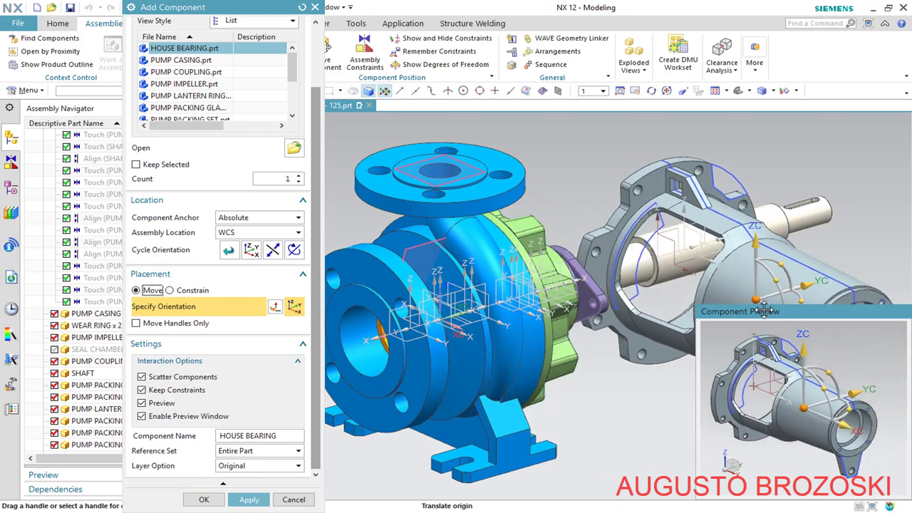
{"action": "left_click", "coordinate": [142, 416]}
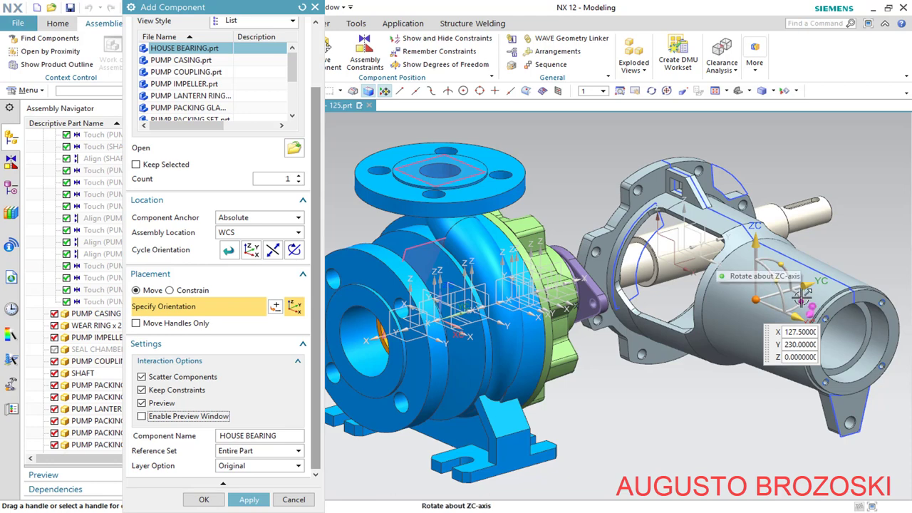
{"action": "left_click_drag", "start_coordinate": [803, 298], "coordinate": [745, 235]}
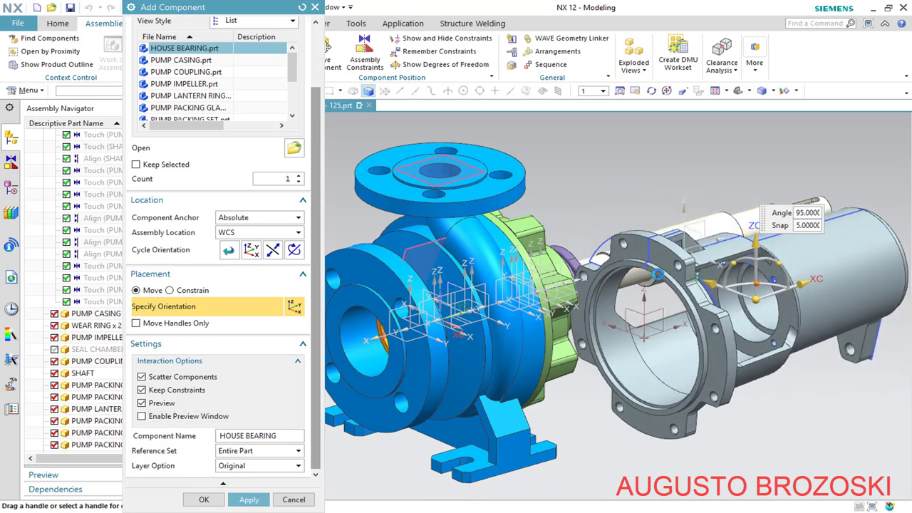
{"action": "left_click", "coordinate": [170, 290]}
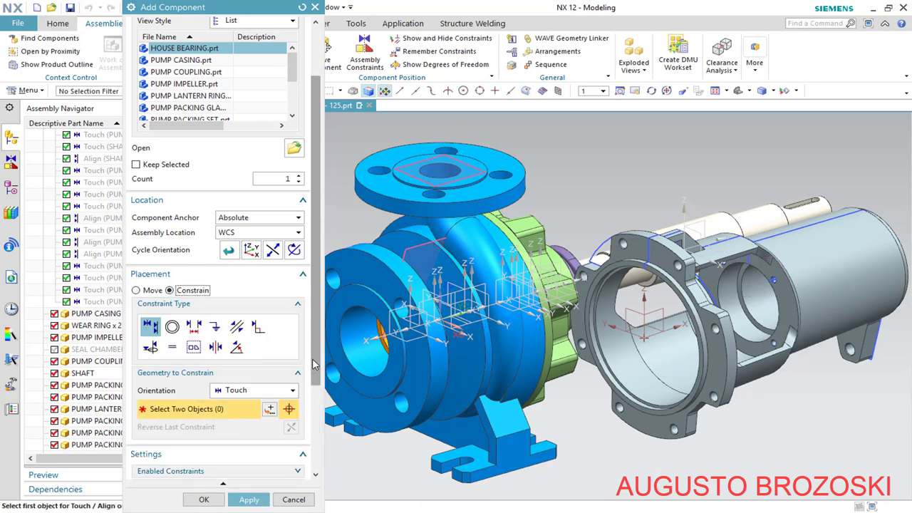
Re-enable the preview window and touch the house bearing's flange face to the pump coupling face
{"action": "scroll", "coordinate": [314, 365], "scroll_direction": "down", "scroll_amount": 5}
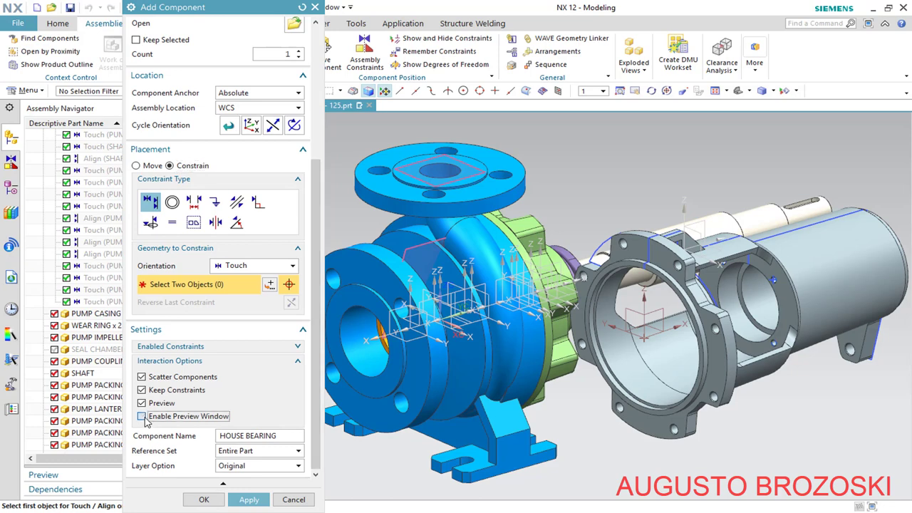
{"action": "left_click", "coordinate": [144, 417]}
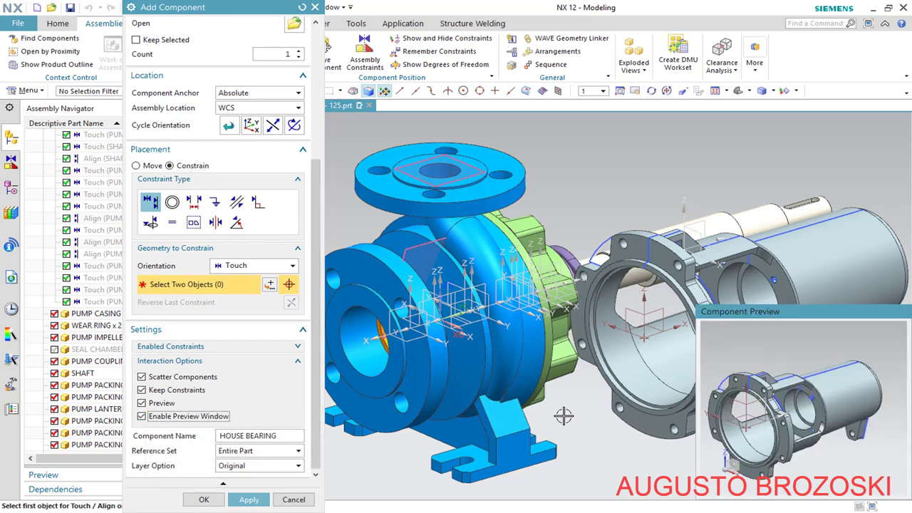
{"action": "scroll", "coordinate": [731, 412], "scroll_direction": "up", "scroll_amount": 5}
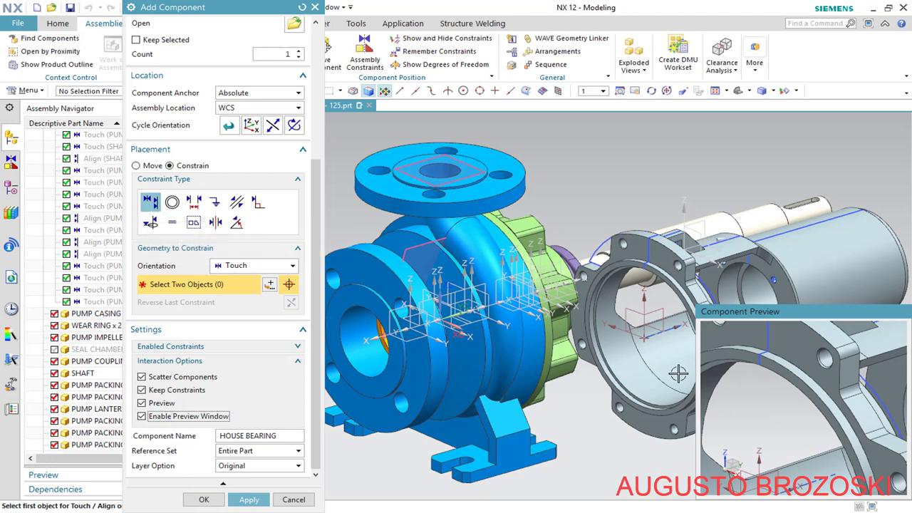
{"action": "left_click", "coordinate": [788, 343]}
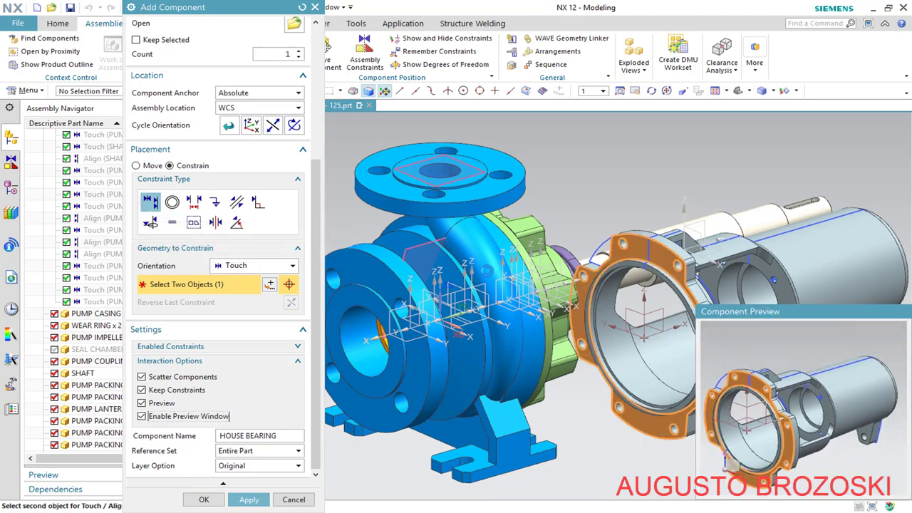
{"action": "scroll", "coordinate": [474, 274], "scroll_direction": "down", "scroll_amount": 2}
{"action": "middle_click_drag", "start_coordinate": [473, 274], "coordinate": [419, 269]}
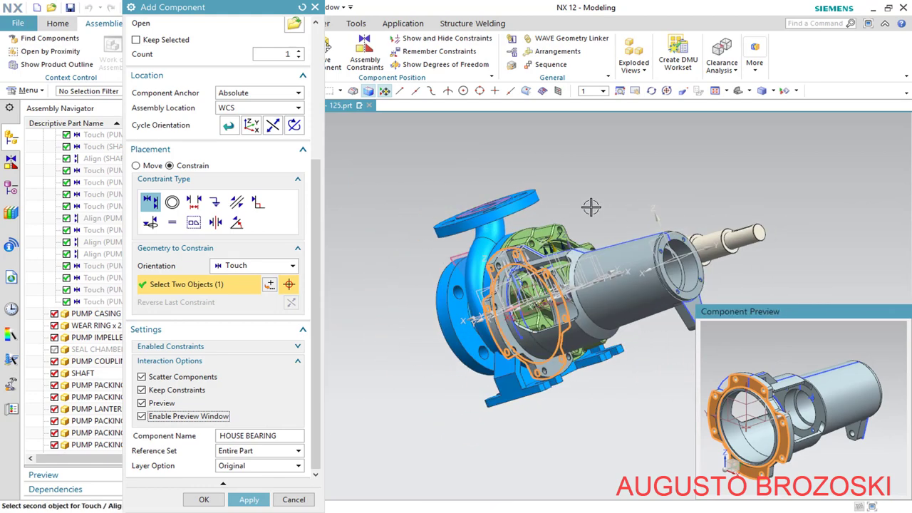
{"action": "middle_click_drag", "start_coordinate": [591, 204], "coordinate": [553, 247]}
{"action": "scroll", "coordinate": [520, 280], "scroll_direction": "up", "scroll_amount": 4}
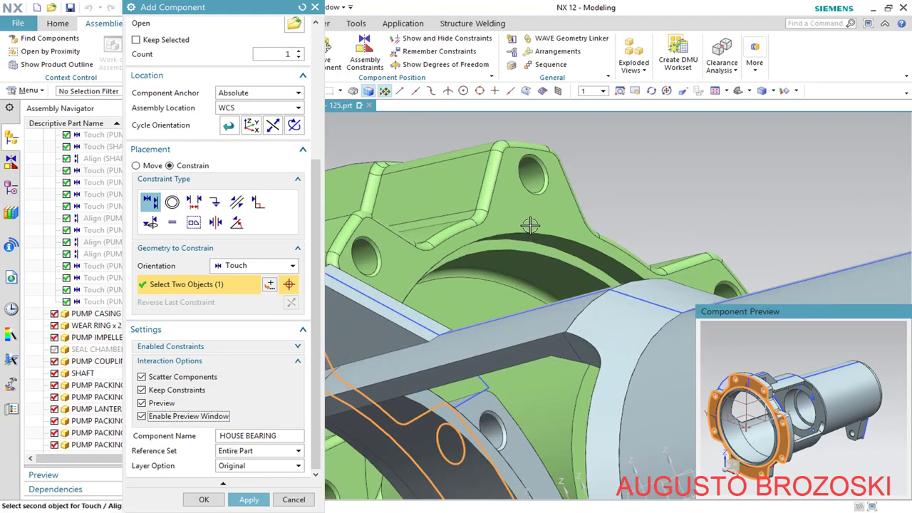
{"action": "left_click", "coordinate": [523, 207]}
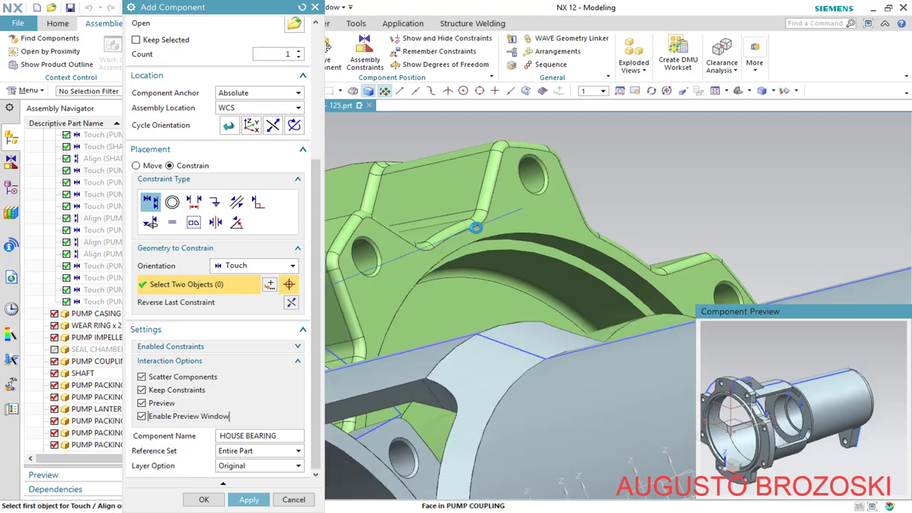
{"action": "scroll", "coordinate": [545, 265], "scroll_direction": "down", "scroll_amount": 3}
{"action": "middle_click_drag", "start_coordinate": [544, 265], "coordinate": [570, 288]}
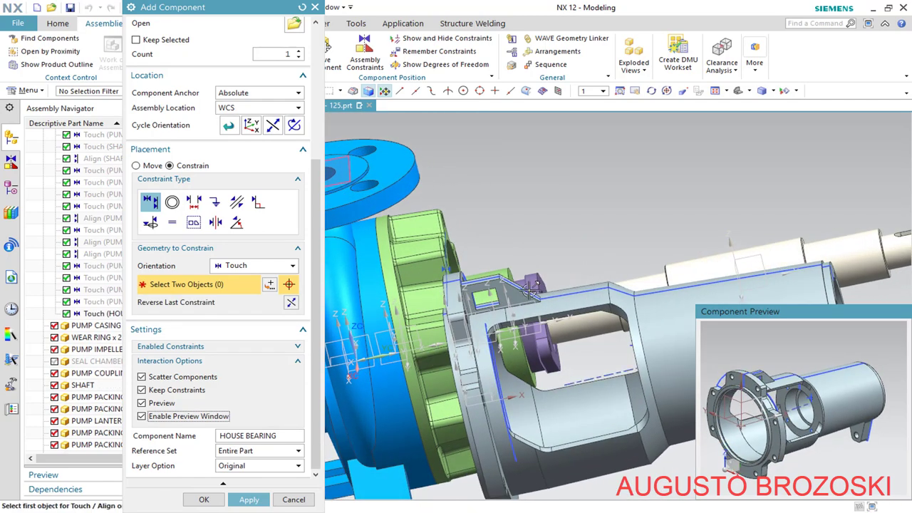
{"action": "left_click", "coordinate": [292, 266]}
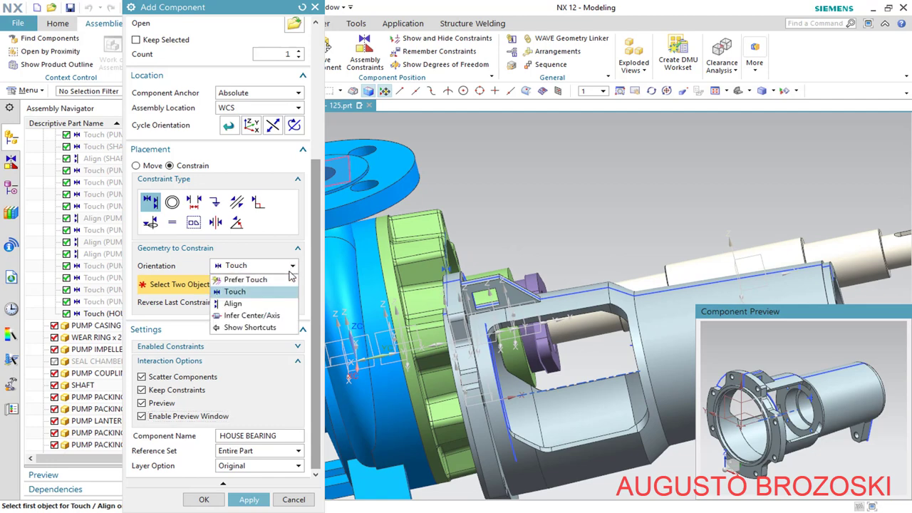
Align the HOUSE BEARING centerline with the PUMP COUPLING's cylindrical face via Infer Center/Axis
{"action": "left_click", "coordinate": [271, 316]}
{"action": "scroll", "coordinate": [810, 443], "scroll_direction": "up", "scroll_amount": 3}
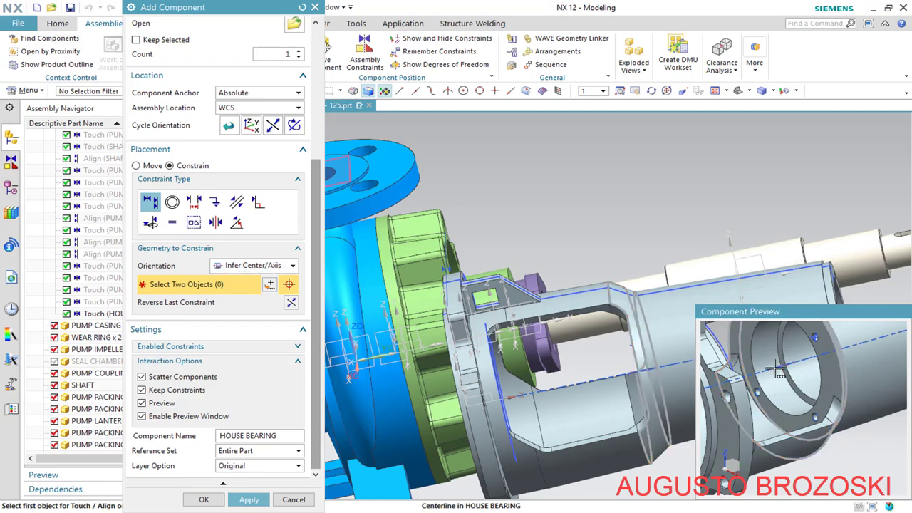
{"action": "left_click", "coordinate": [776, 367]}
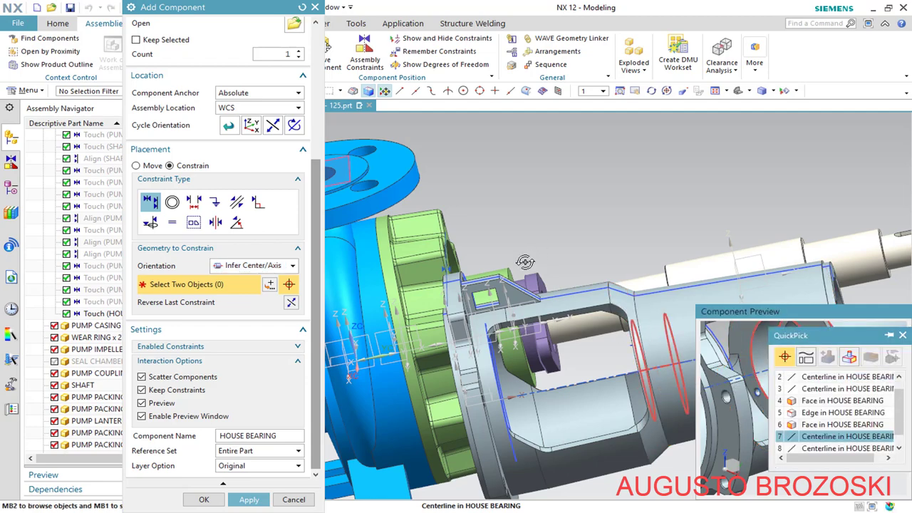
{"action": "middle_click_drag", "start_coordinate": [545, 255], "coordinate": [591, 214]}
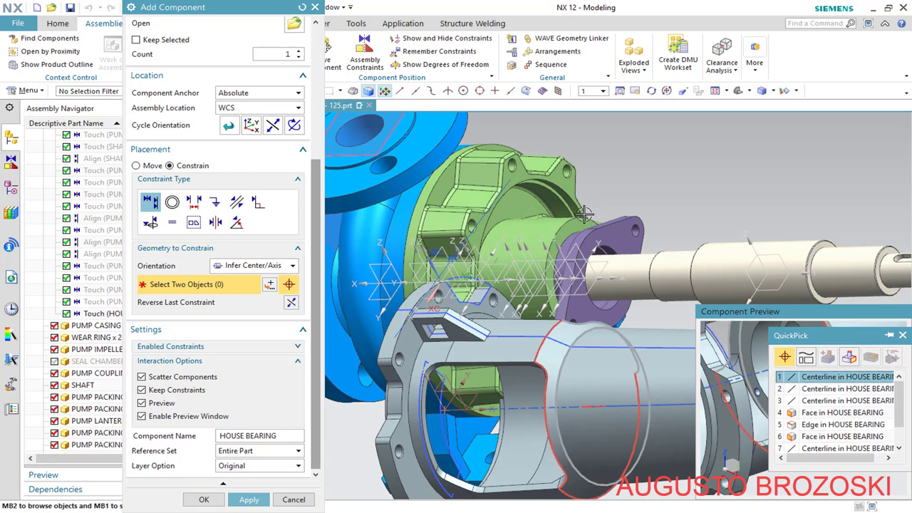
{"action": "left_click", "coordinate": [815, 388]}
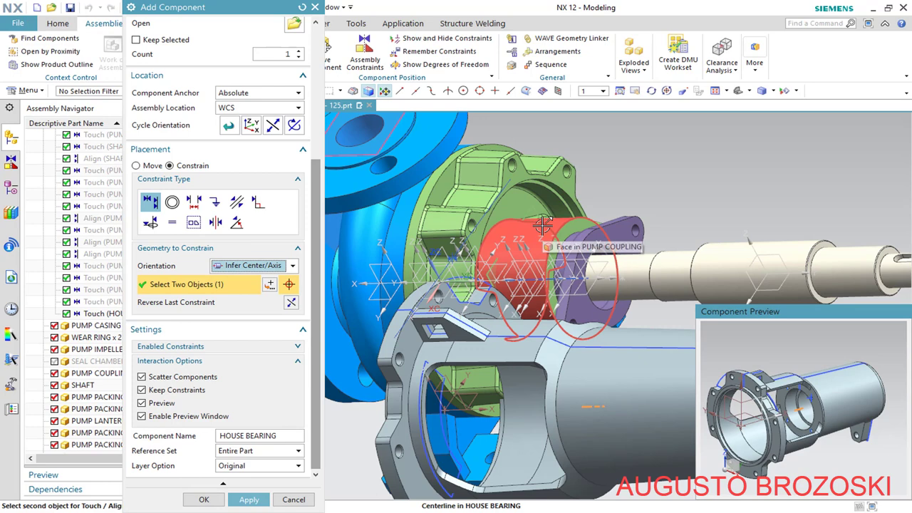
{"action": "left_click", "coordinate": [543, 225]}
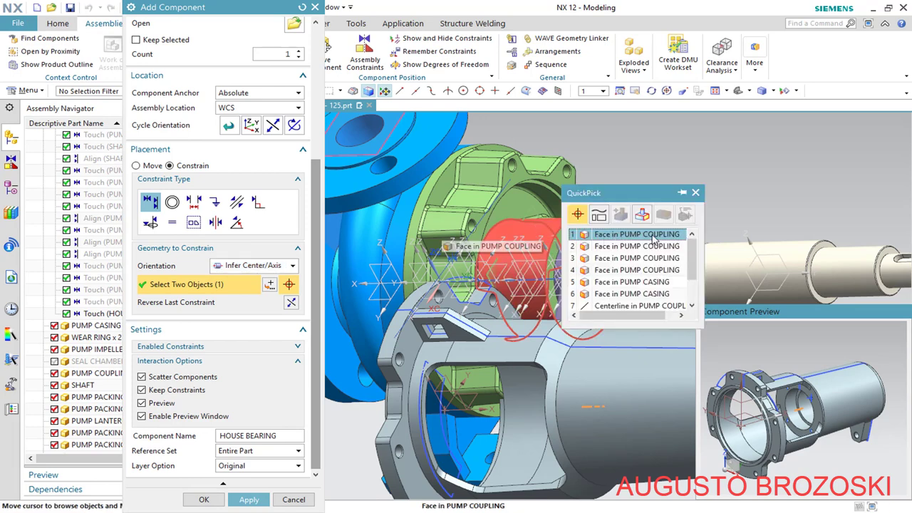
{"action": "left_click", "coordinate": [655, 235]}
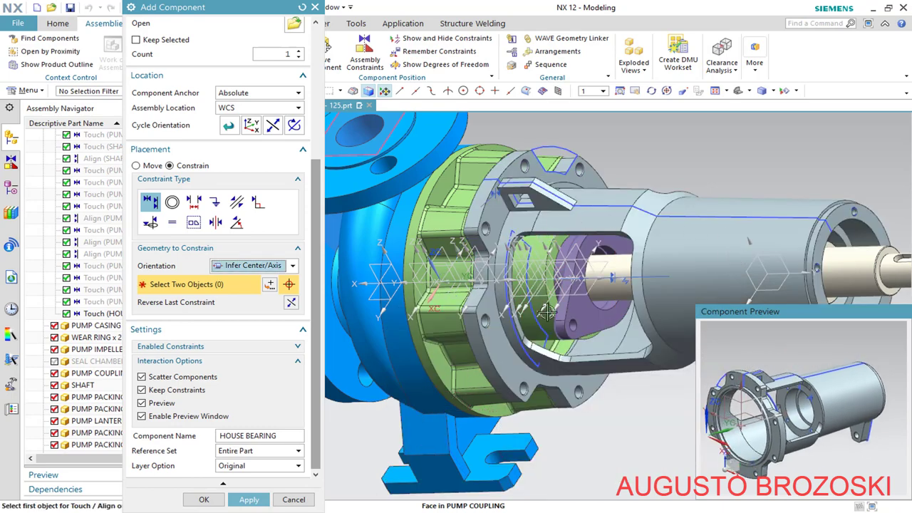
{"action": "middle_click_drag", "start_coordinate": [507, 279], "coordinate": [598, 245]}
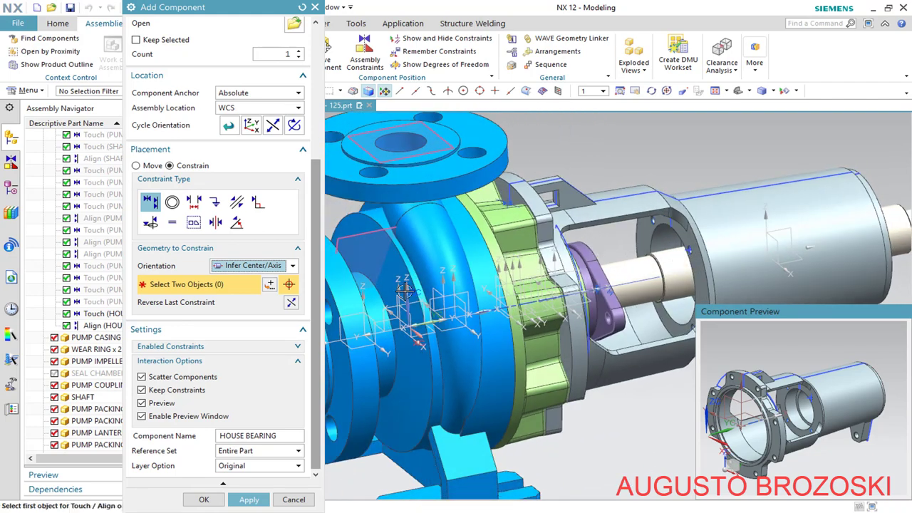
{"action": "left_click", "coordinate": [292, 266]}
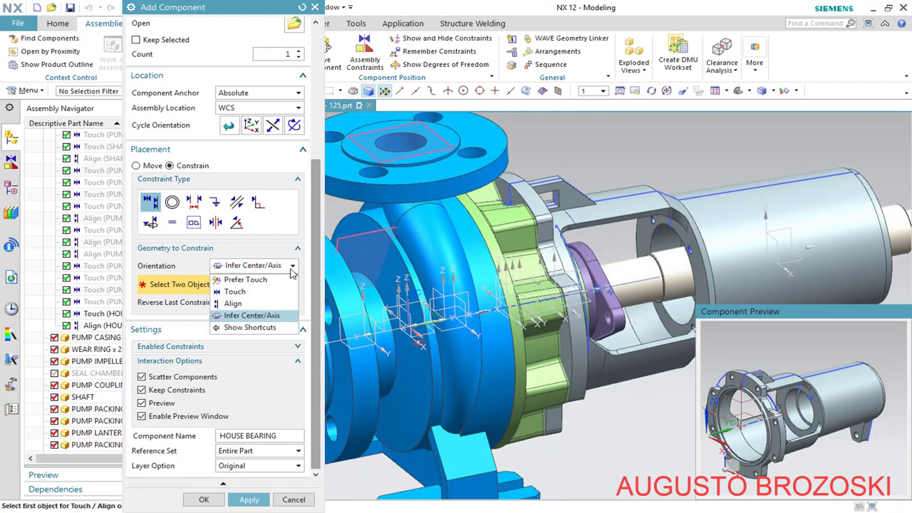
Touch the shaft's YZ plane to the wear ring's XZ plane and confirm with OK
{"action": "left_click", "coordinate": [246, 288]}
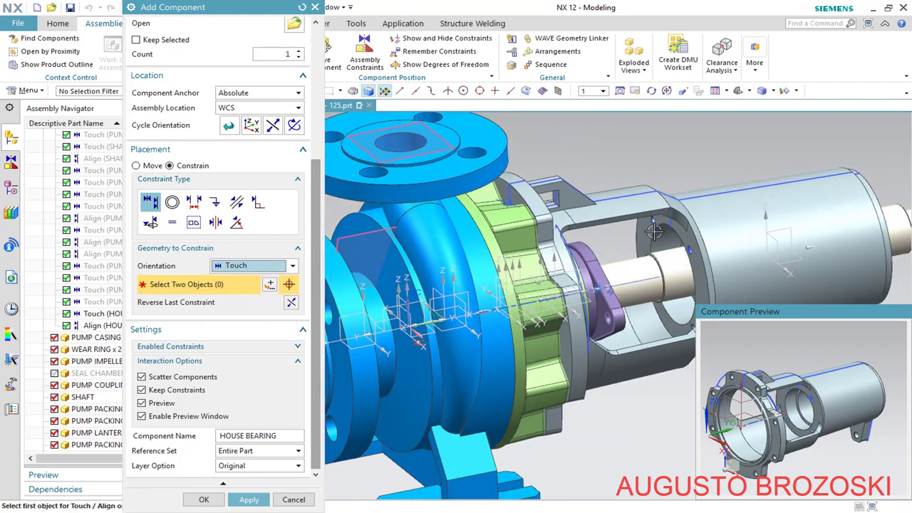
{"action": "left_click", "coordinate": [777, 235]}
{"action": "scroll", "coordinate": [776, 235], "scroll_direction": "down", "scroll_amount": 2}
{"action": "scroll", "coordinate": [491, 289], "scroll_direction": "up", "scroll_amount": 2}
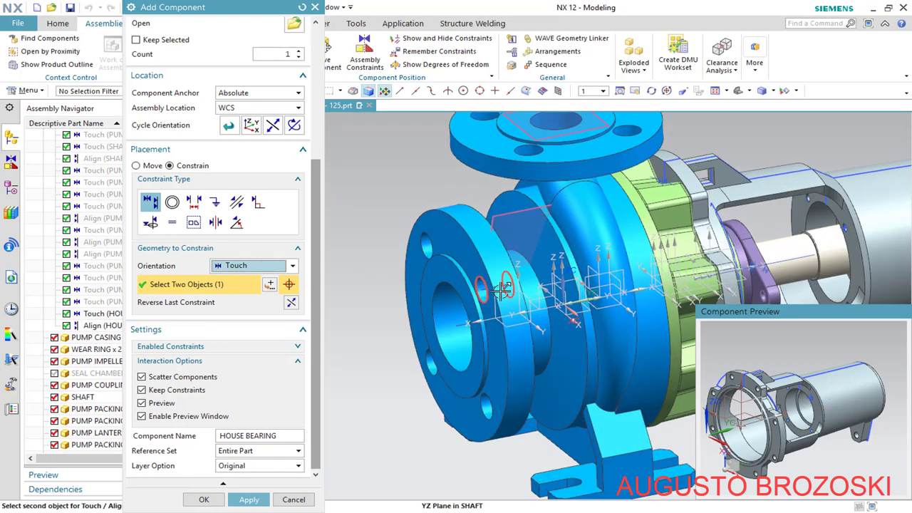
{"action": "left_click", "coordinate": [497, 303]}
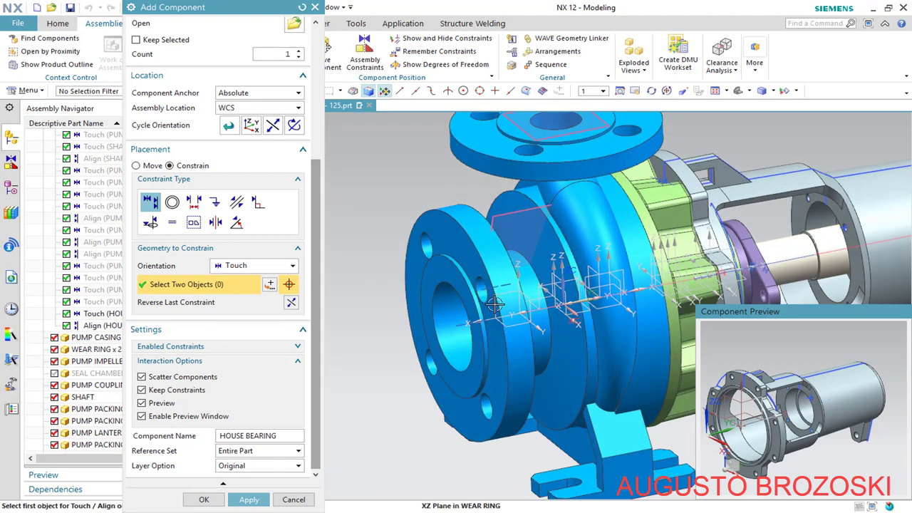
{"action": "left_click", "coordinate": [204, 500]}
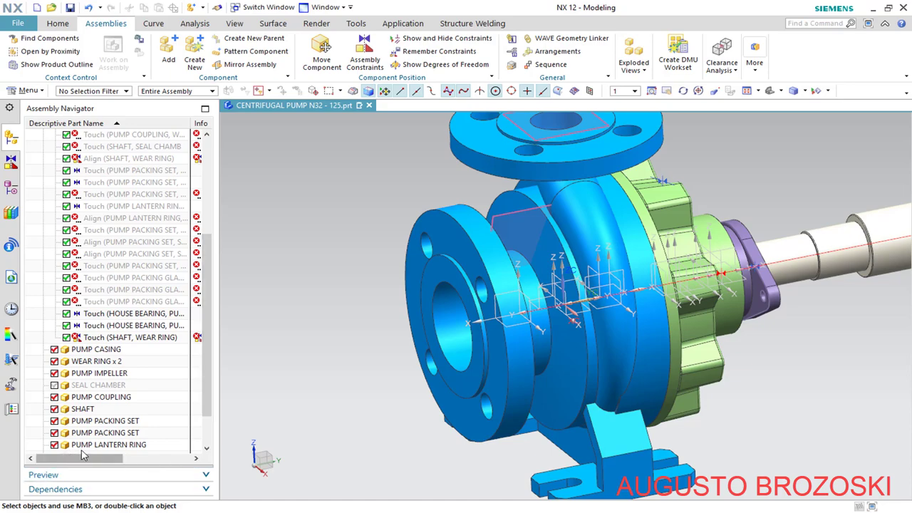
Make the HOUSE BEARING visible, select it, and open its Assembly Navigator context menu
{"action": "scroll", "coordinate": [211, 406], "scroll_direction": "down", "scroll_amount": 2}
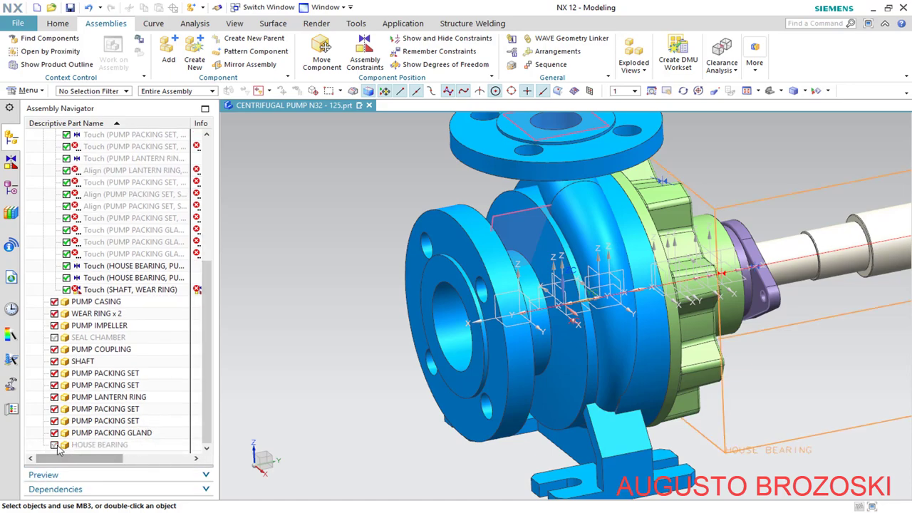
{"action": "left_click", "coordinate": [55, 444]}
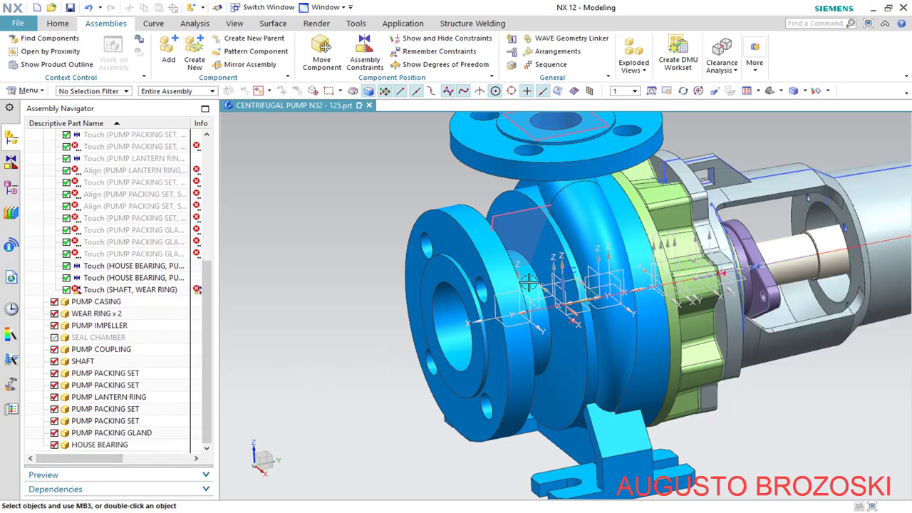
{"action": "middle_click_drag", "start_coordinate": [528, 283], "coordinate": [552, 325]}
{"action": "scroll", "coordinate": [728, 226], "scroll_direction": "up", "scroll_amount": 2}
{"action": "scroll", "coordinate": [728, 225], "scroll_direction": "down", "scroll_amount": 4}
{"action": "scroll", "coordinate": [731, 200], "scroll_direction": "up", "scroll_amount": 2}
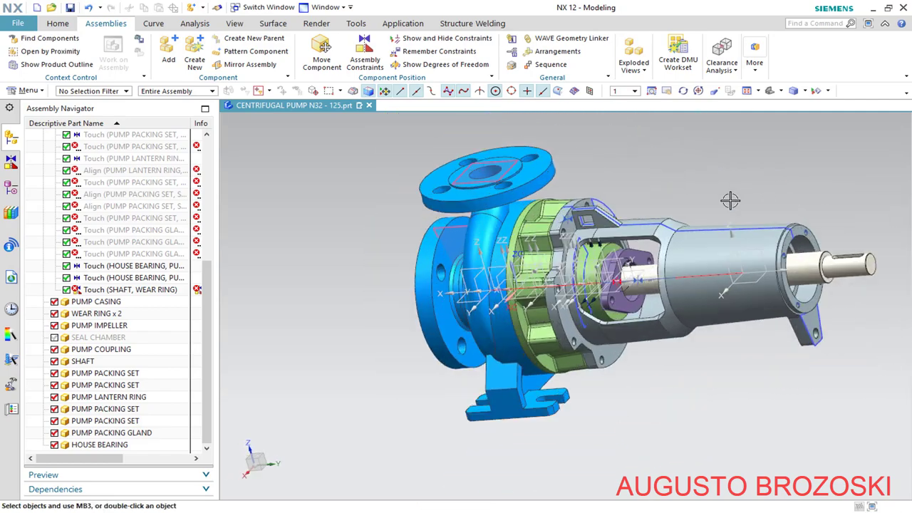
{"action": "scroll", "coordinate": [692, 224], "scroll_direction": "up", "scroll_amount": 2}
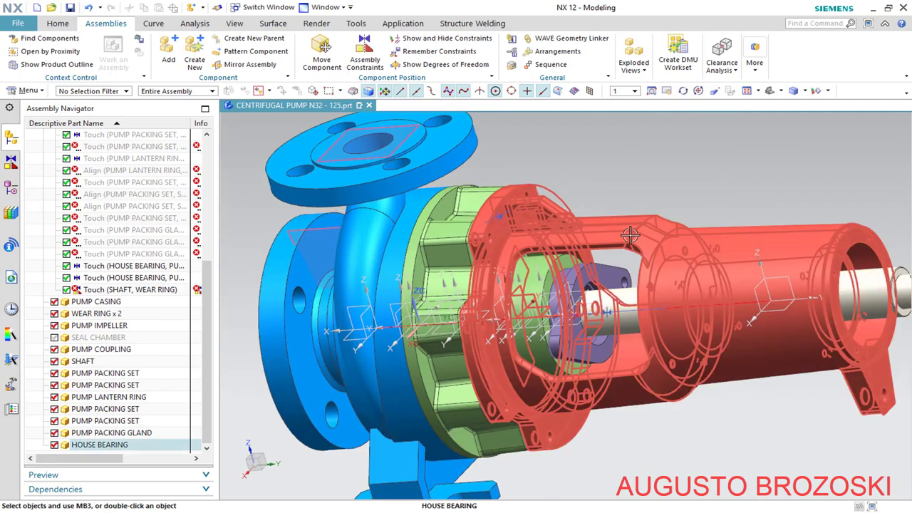
{"action": "left_click", "coordinate": [700, 274]}
{"action": "right_click", "coordinate": [121, 446]}
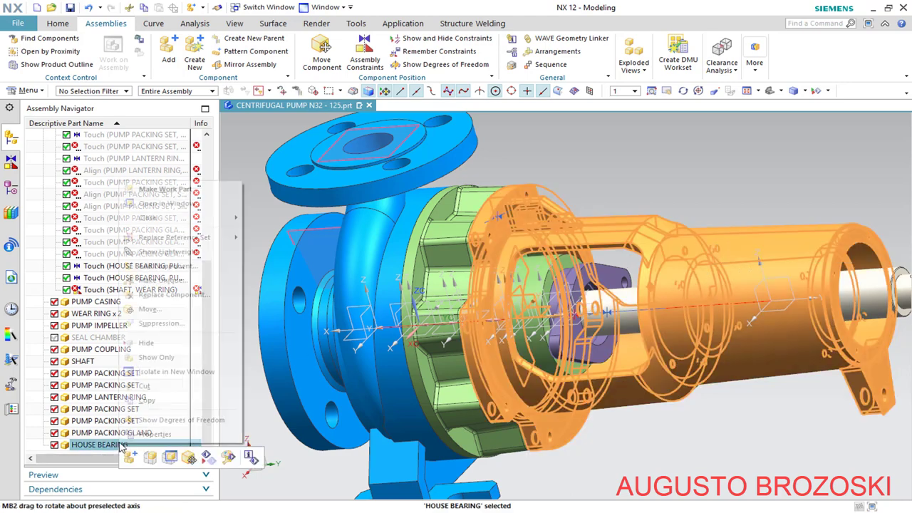
Set the HOUSE BEARING translucency to about 73 so the shaft inside shows through
{"action": "left_click", "coordinate": [230, 460]}
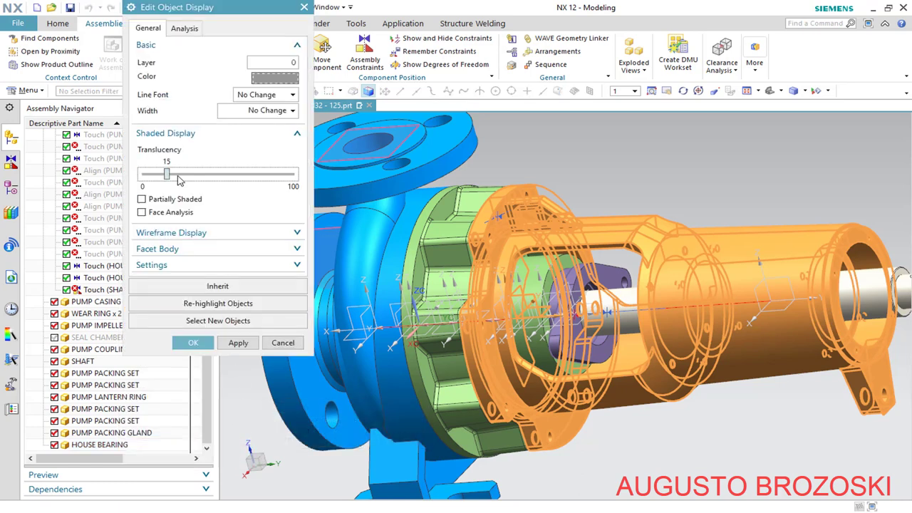
{"action": "left_click_drag", "start_coordinate": [225, 179], "coordinate": [253, 187]}
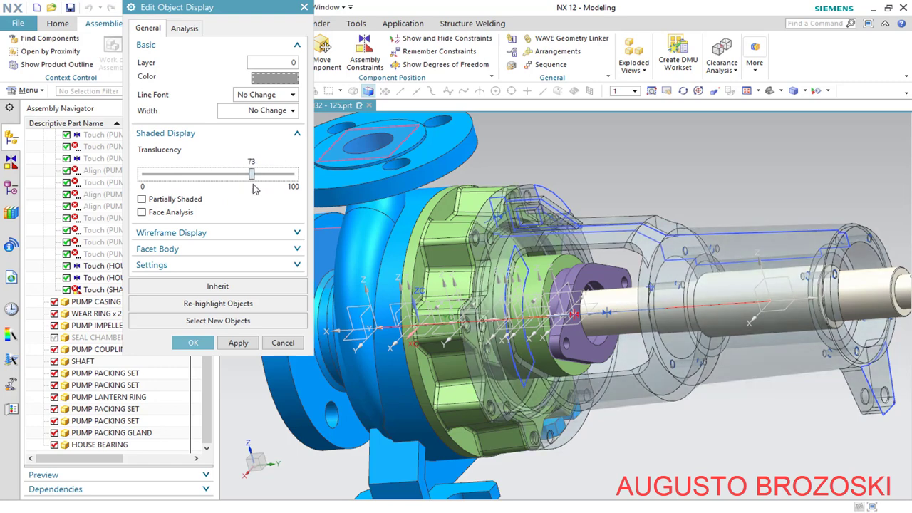
{"action": "left_click", "coordinate": [193, 343]}
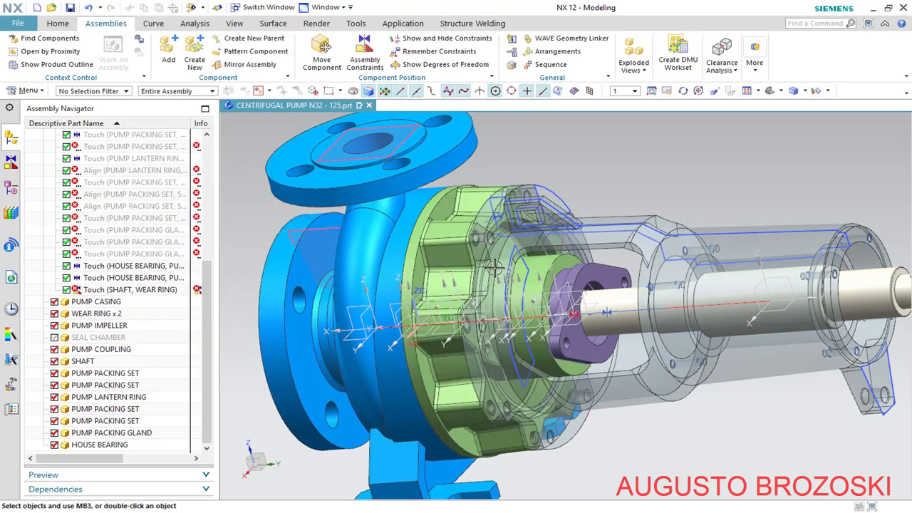
{"action": "scroll", "coordinate": [591, 209], "scroll_direction": "down", "scroll_amount": 2}
{"action": "scroll", "coordinate": [590, 209], "scroll_direction": "up", "scroll_amount": 4}
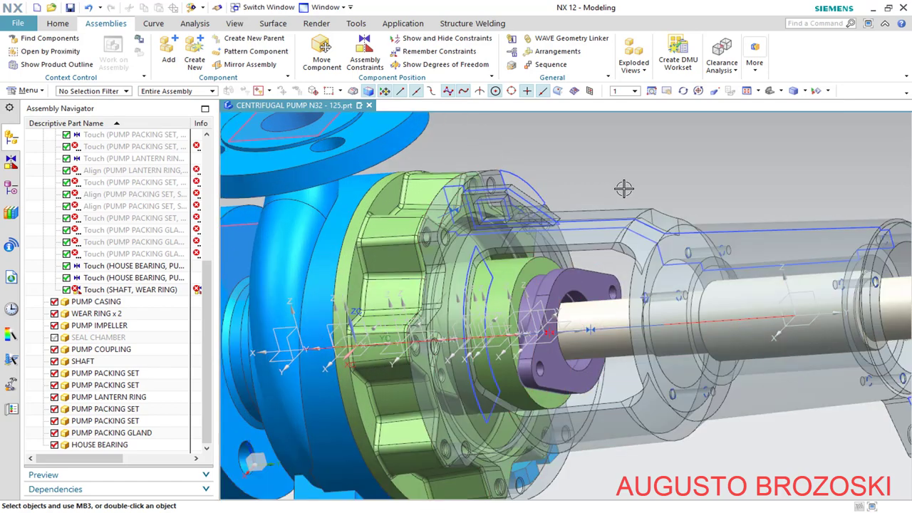
Hide all objects, show only solid bodies again, then fit the pump and view it along the shaft
{"action": "left_click", "coordinate": [816, 92]}
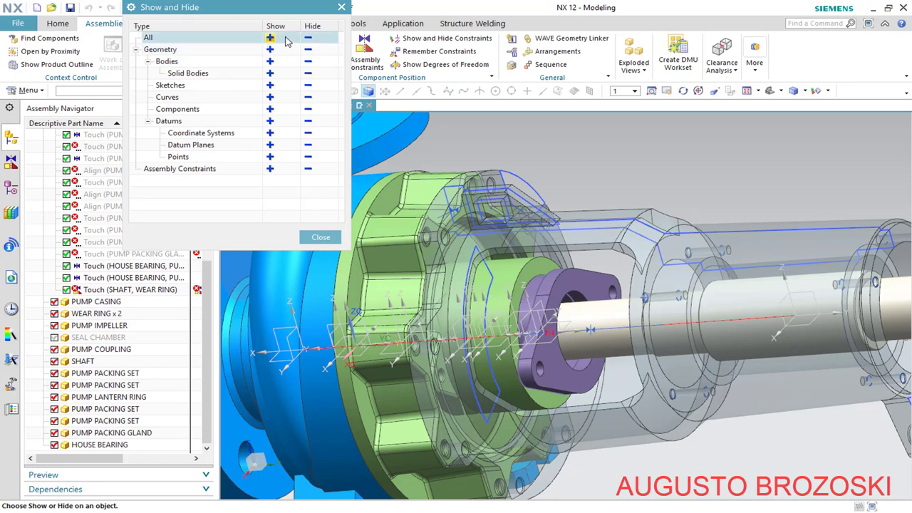
{"action": "left_click", "coordinate": [307, 38]}
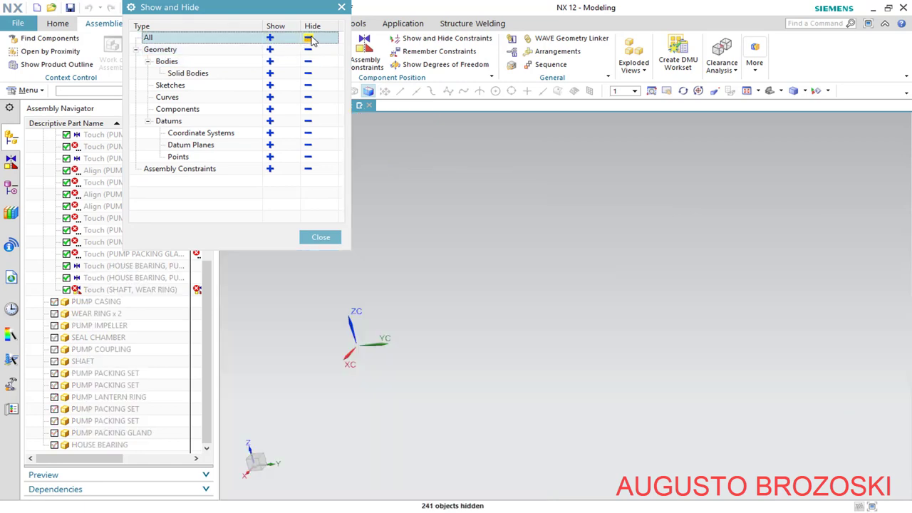
{"action": "left_click", "coordinate": [176, 63]}
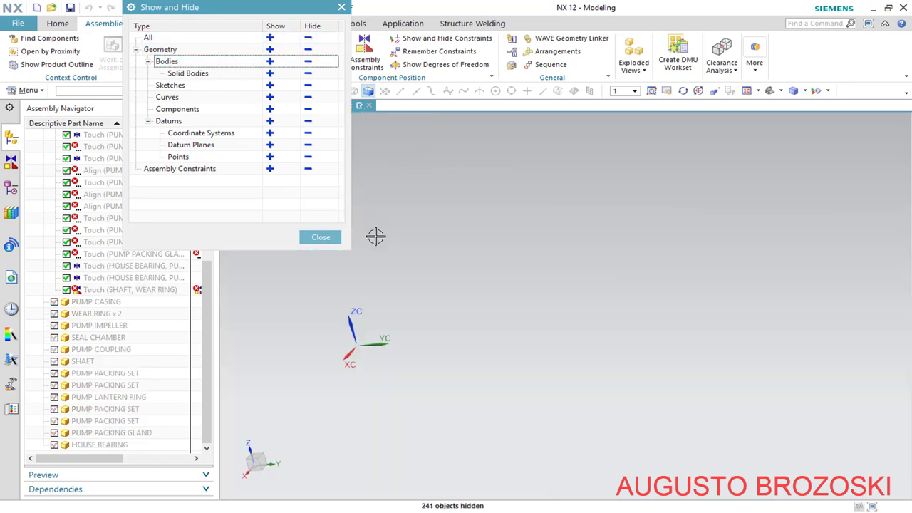
{"action": "left_click", "coordinate": [270, 61]}
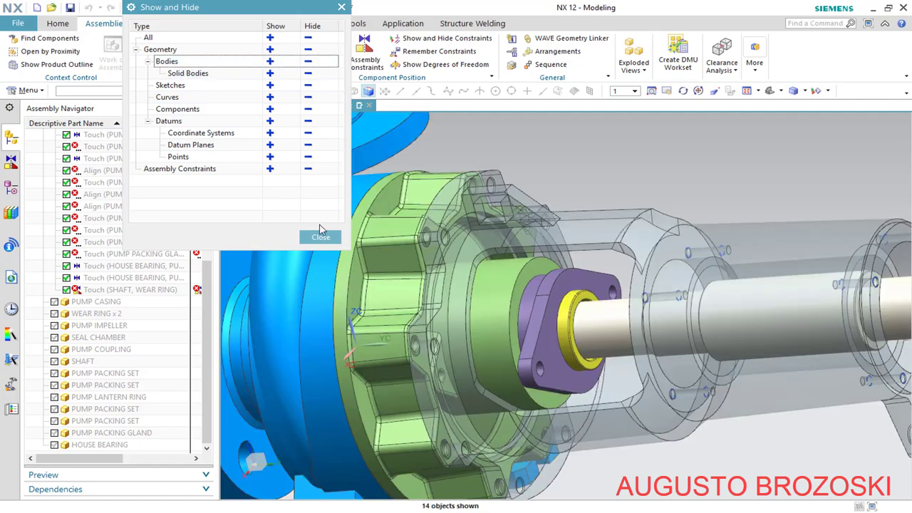
{"action": "left_click", "coordinate": [320, 237]}
{"action": "key", "text": "ctrl+f"}
{"action": "middle_click_drag", "start_coordinate": [499, 246], "coordinate": [452, 231]}
{"action": "scroll", "coordinate": [451, 231], "scroll_direction": "up", "scroll_amount": 4}
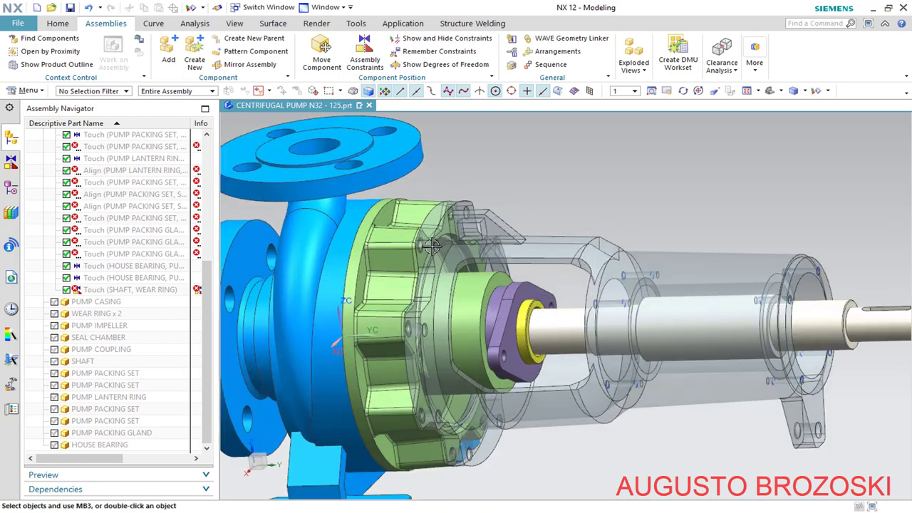
Set the PUMP COUPLING translucency to about 82 through Edit Display
{"action": "left_click", "coordinate": [86, 350]}
{"action": "right_click", "coordinate": [104, 354]}
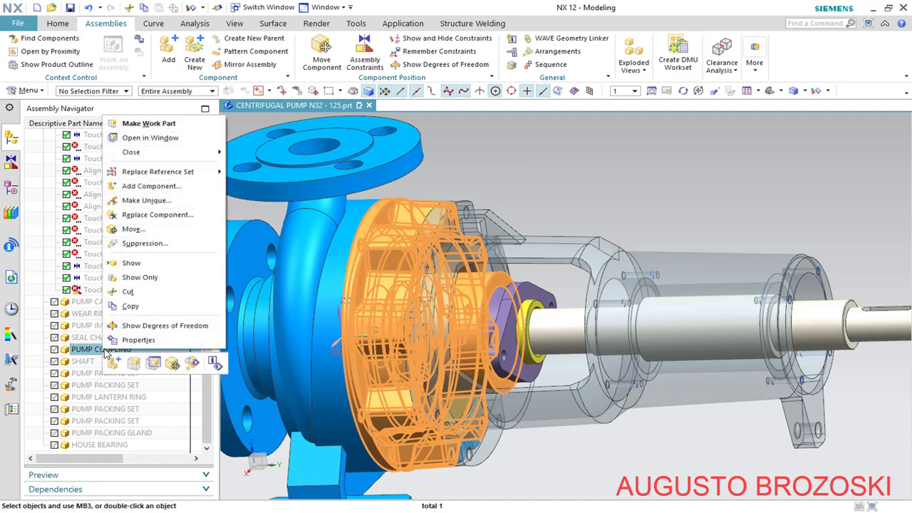
{"action": "left_click", "coordinate": [194, 364]}
{"action": "left_click_drag", "start_coordinate": [145, 176], "coordinate": [261, 177]}
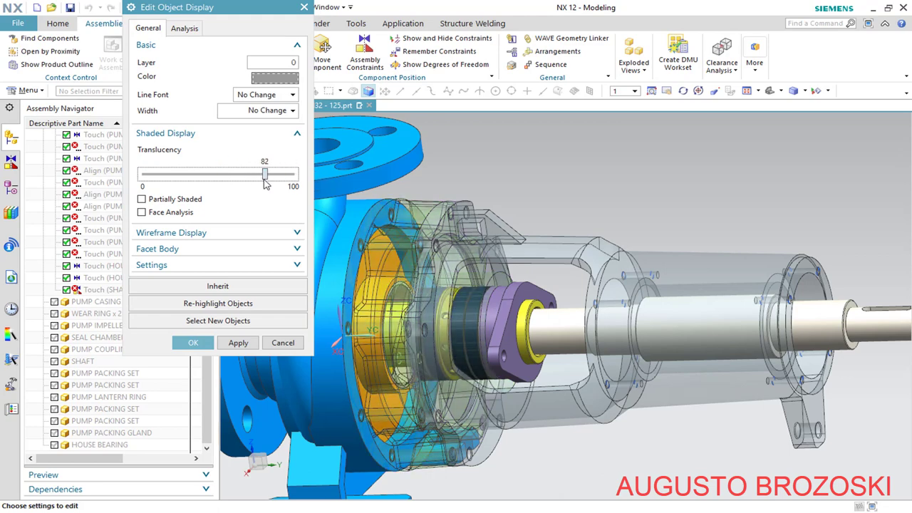
{"action": "left_click", "coordinate": [201, 345]}
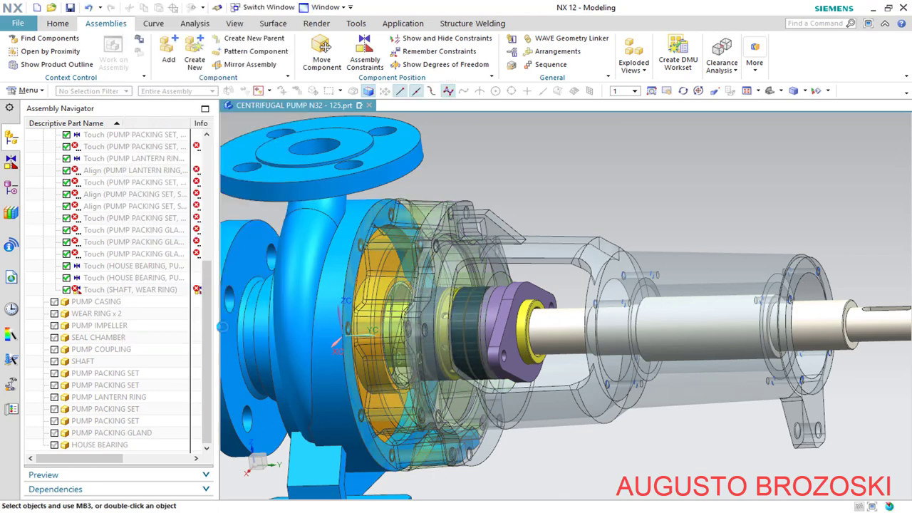
Inspect the translucent pump from side and end views, then return to the Isometric view
{"action": "left_click", "coordinate": [781, 91]}
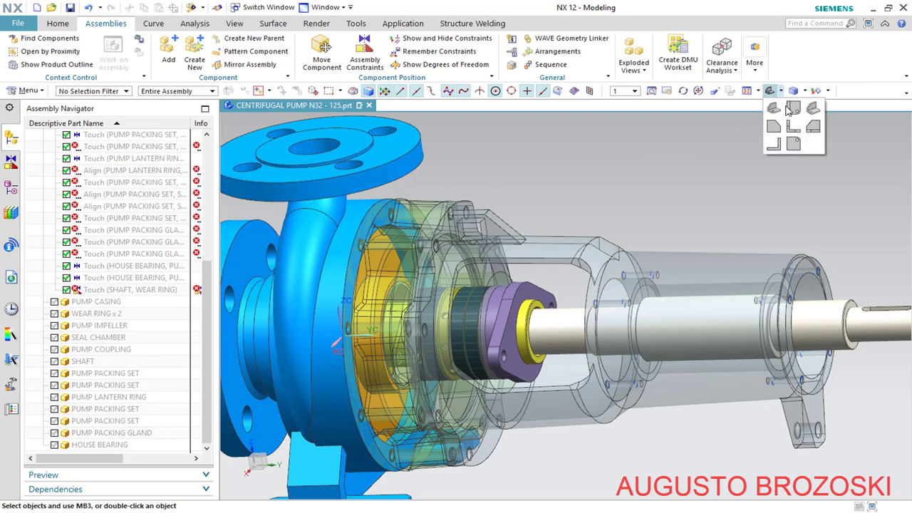
{"action": "left_click", "coordinate": [813, 127]}
{"action": "scroll", "coordinate": [434, 312], "scroll_direction": "up", "scroll_amount": 5}
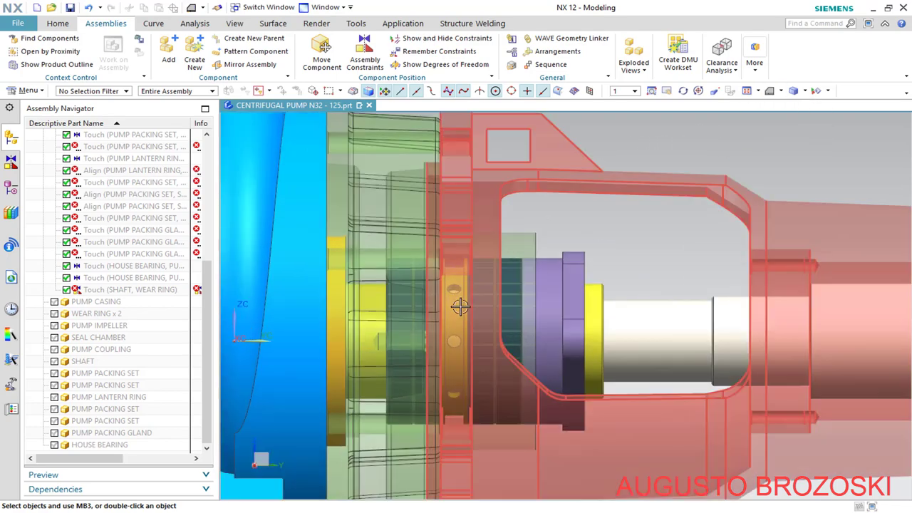
{"action": "scroll", "coordinate": [434, 312], "scroll_direction": "up", "scroll_amount": 1}
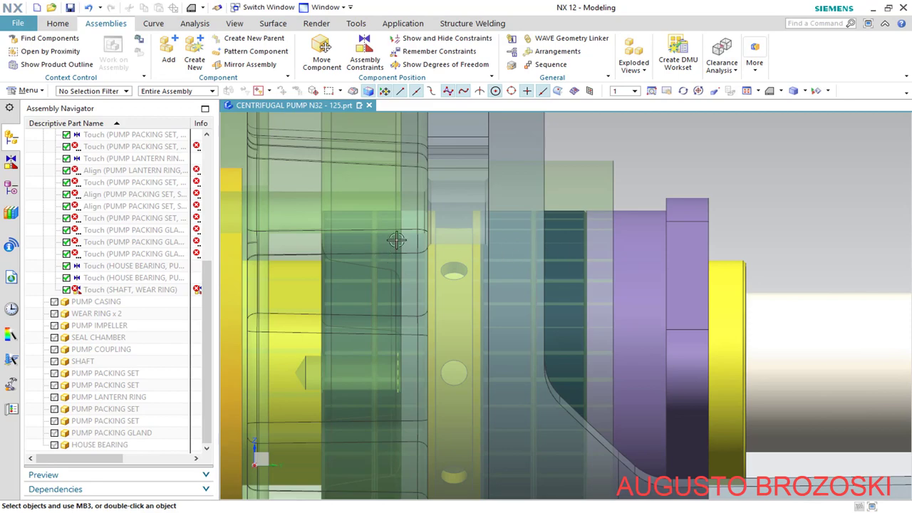
{"action": "scroll", "coordinate": [396, 240], "scroll_direction": "down", "scroll_amount": 6}
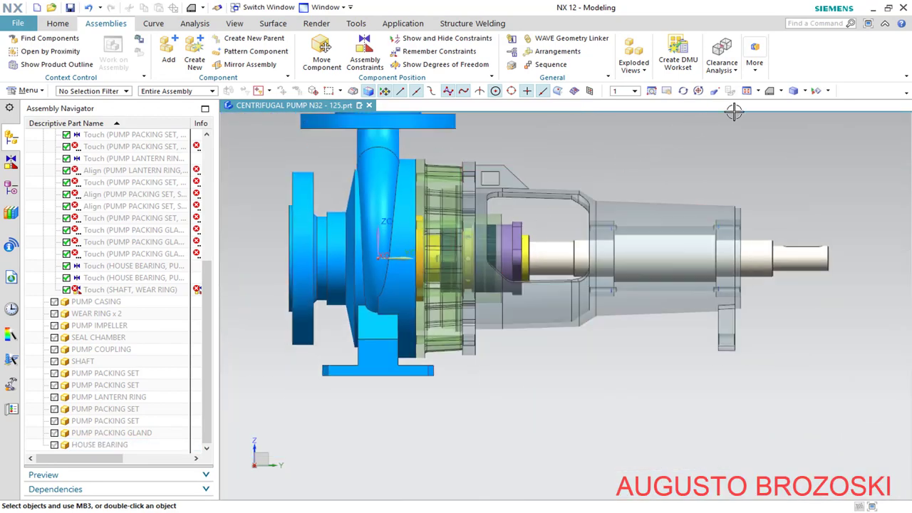
{"action": "left_click", "coordinate": [781, 91]}
{"action": "left_click", "coordinate": [794, 108]}
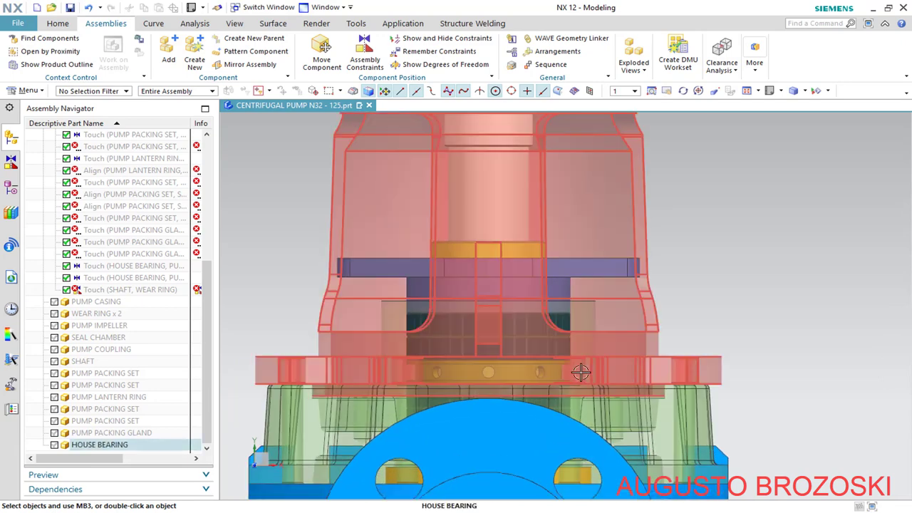
{"action": "scroll", "coordinate": [548, 319], "scroll_direction": "down", "scroll_amount": 4}
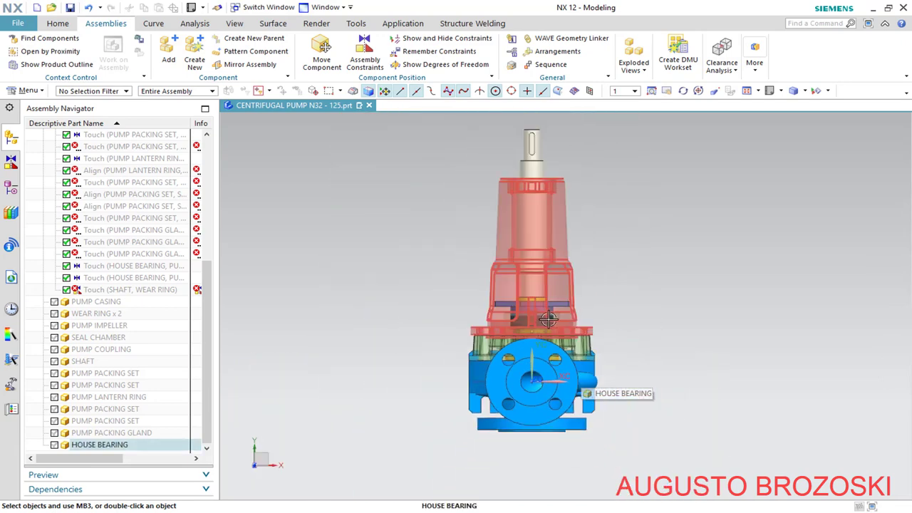
{"action": "left_click", "coordinate": [781, 92]}
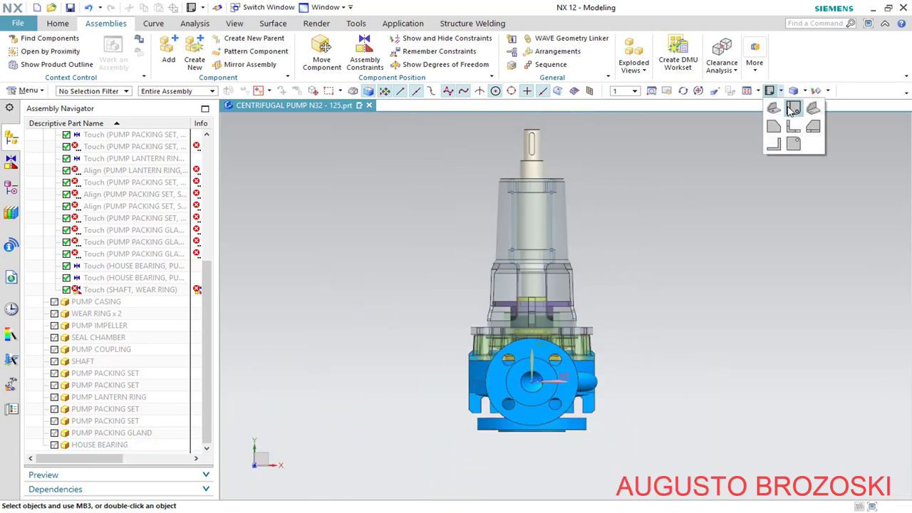
{"action": "left_click", "coordinate": [793, 109]}
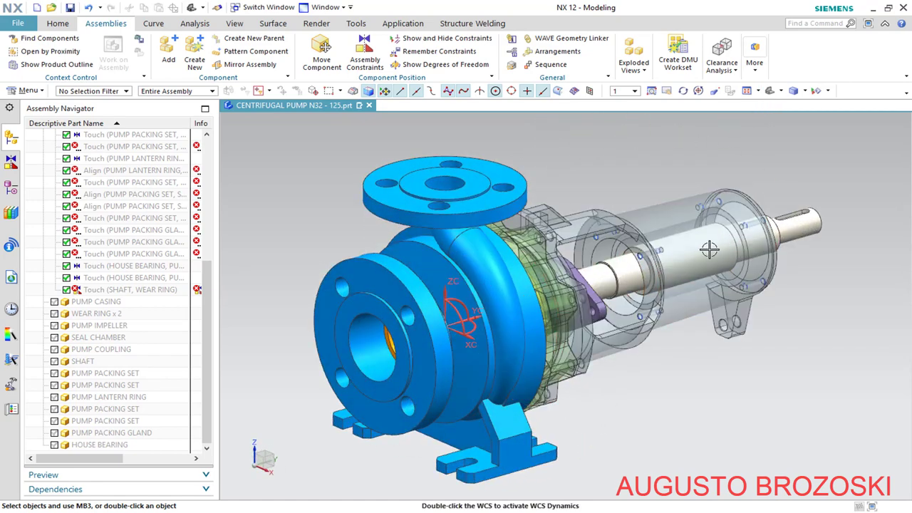
Save the assembly and reverse the Touch (SHAFT, WEAR RING) constraint into an Align
{"action": "left_click", "coordinate": [72, 8]}
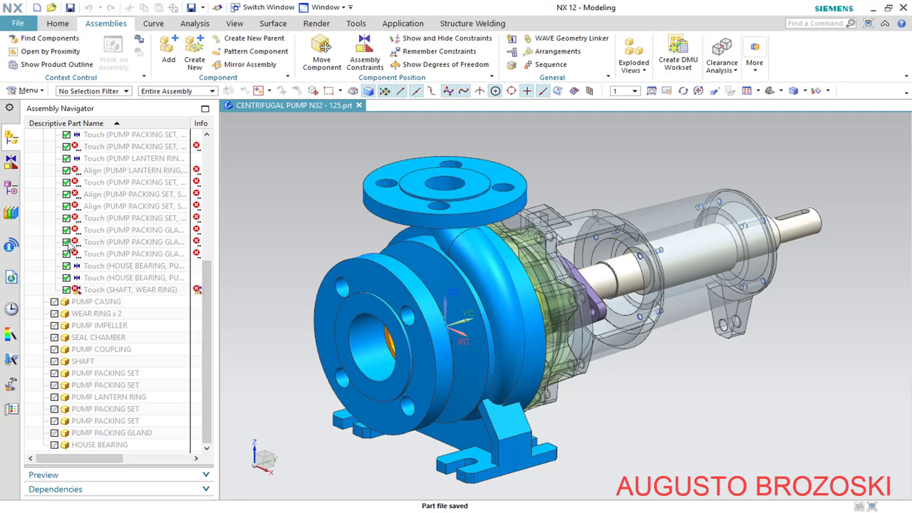
{"action": "left_click", "coordinate": [131, 291]}
{"action": "right_click", "coordinate": [131, 298]}
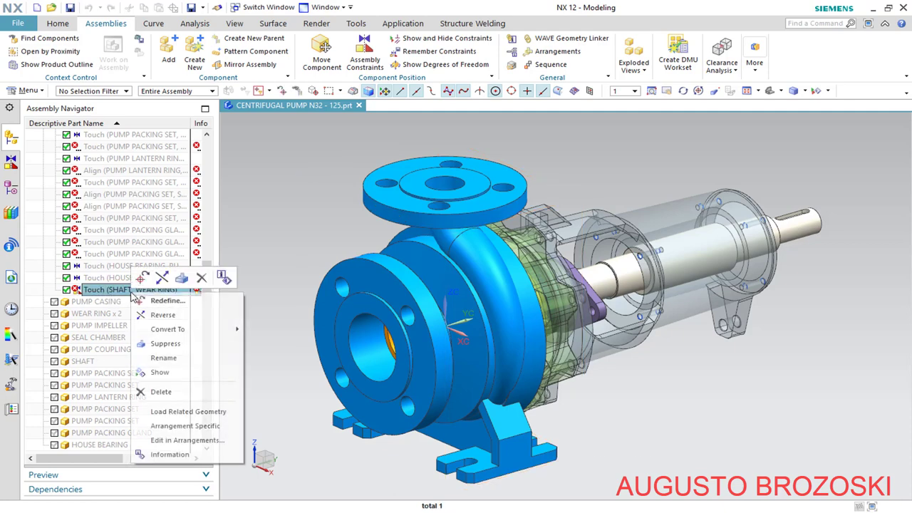
{"action": "left_click", "coordinate": [272, 272]}
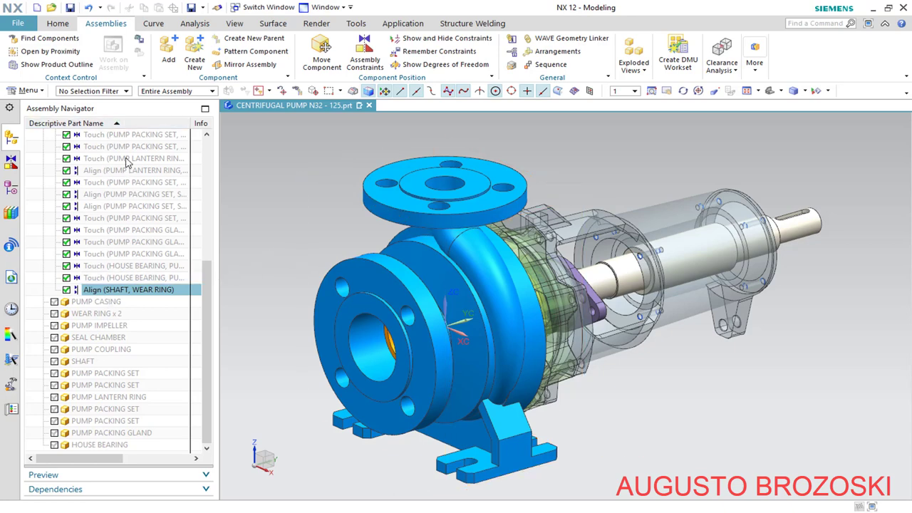
{"action": "scroll", "coordinate": [114, 242], "scroll_direction": "up", "scroll_amount": 6}
{"action": "scroll", "coordinate": [151, 214], "scroll_direction": "down", "scroll_amount": 6}
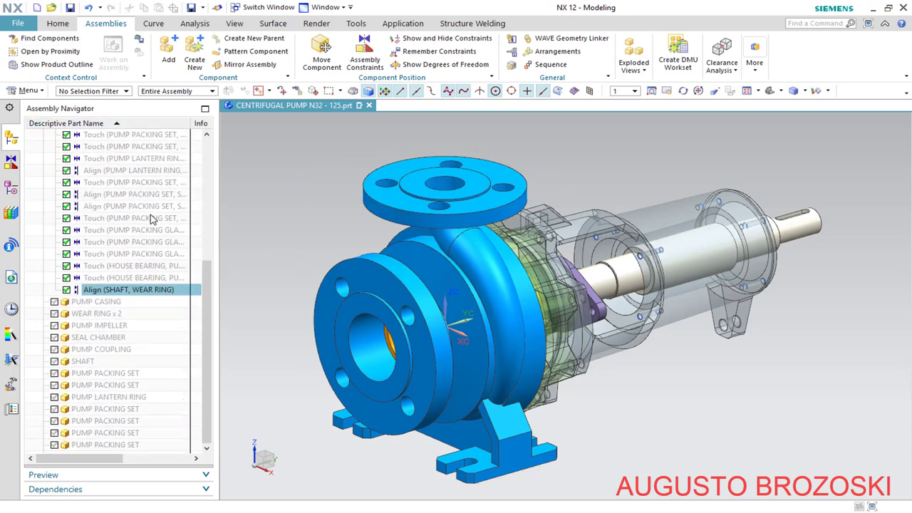
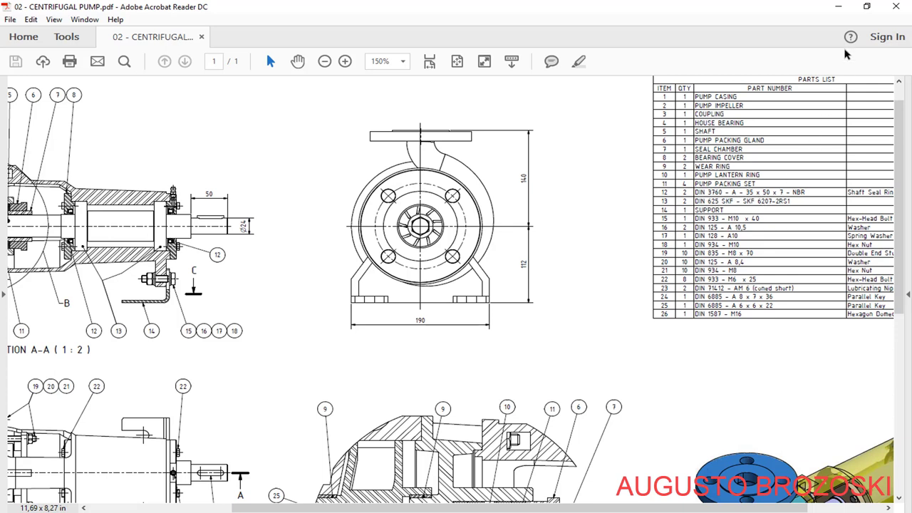
Minimize the Acrobat Reader pump drawing to bring the NX pump assembly back
{"action": "left_click", "coordinate": [838, 7]}
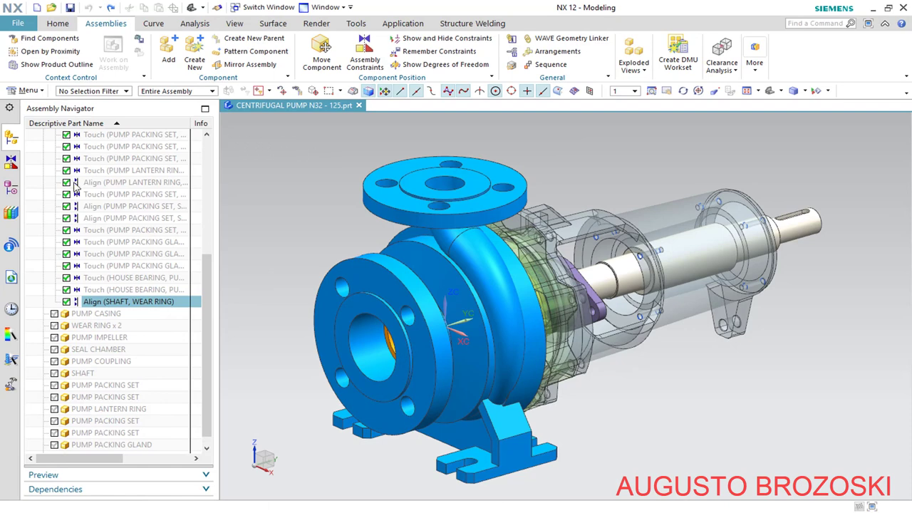
Browse the Reuse Library to DIN > Bearing > Ball and add Single Row Radial to the assembly
{"action": "left_click", "coordinate": [11, 212]}
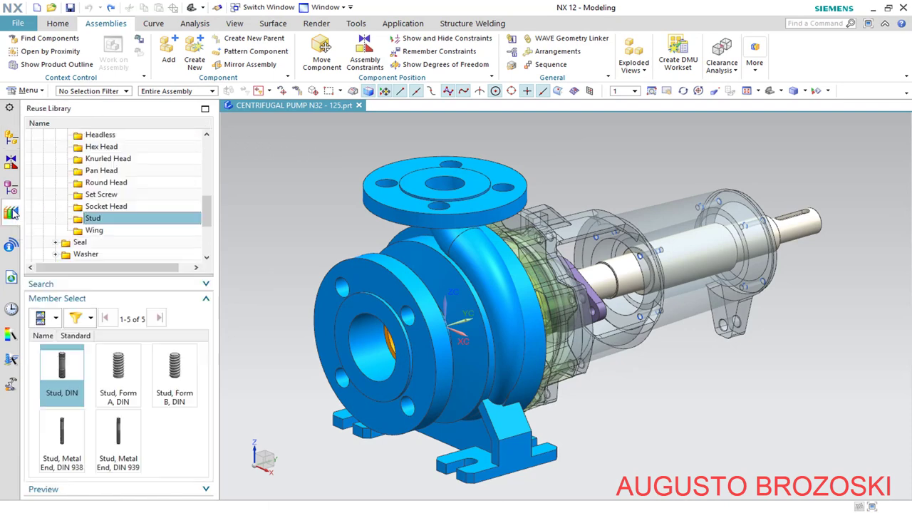
{"action": "scroll", "coordinate": [43, 187], "scroll_direction": "up", "scroll_amount": 7}
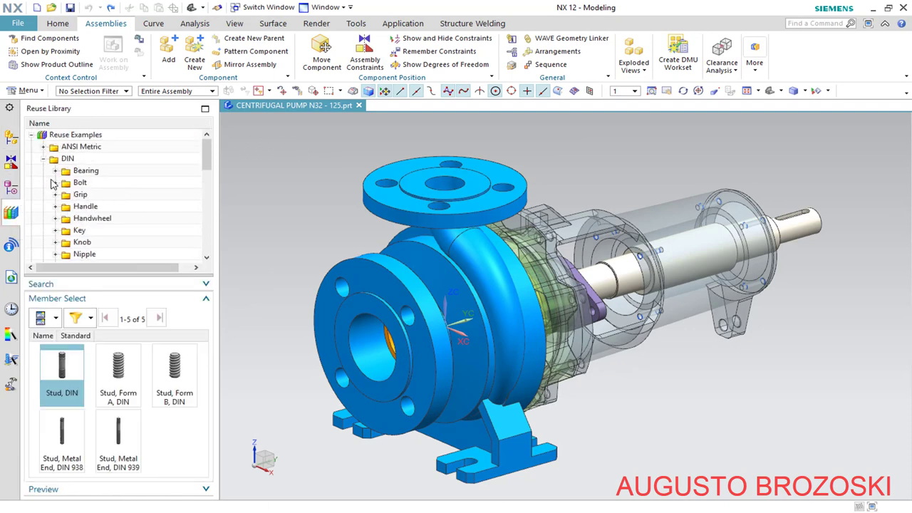
{"action": "left_click", "coordinate": [31, 135]}
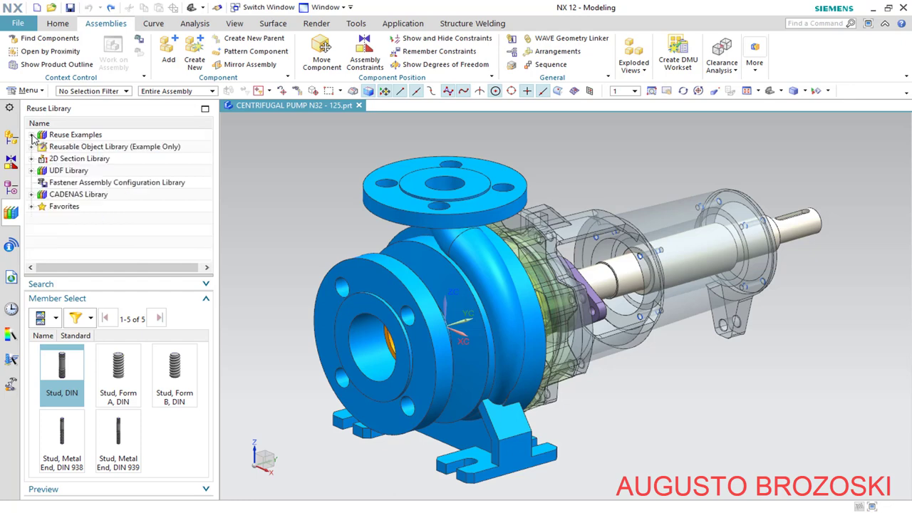
{"action": "left_click", "coordinate": [32, 136]}
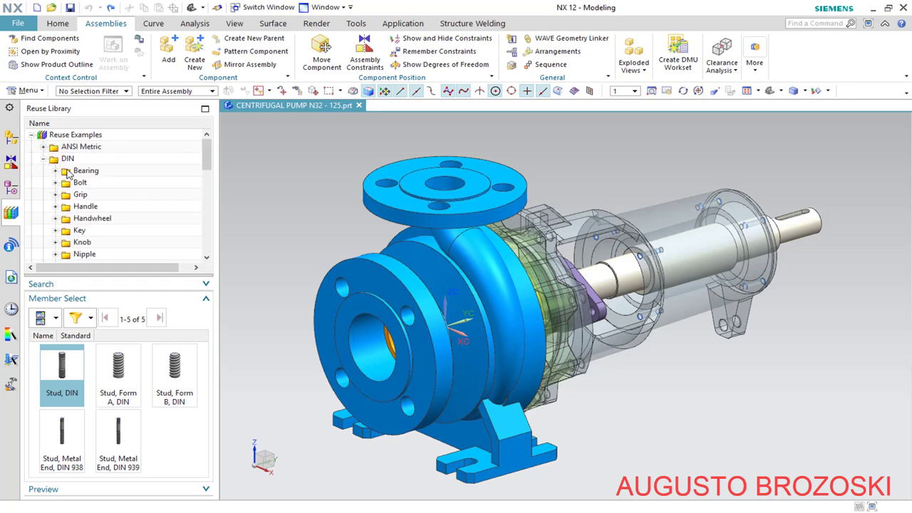
{"action": "left_click", "coordinate": [45, 160]}
{"action": "left_click", "coordinate": [44, 160]}
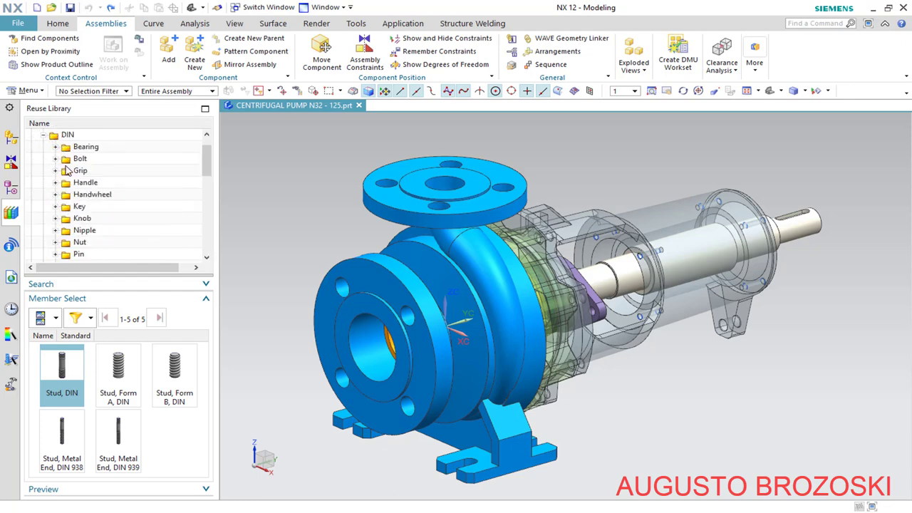
{"action": "left_click", "coordinate": [55, 147]}
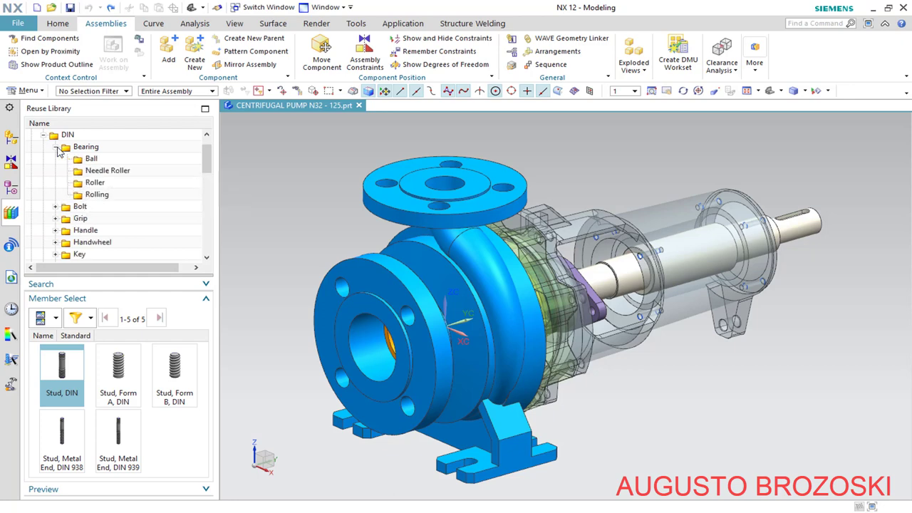
{"action": "left_click", "coordinate": [87, 160]}
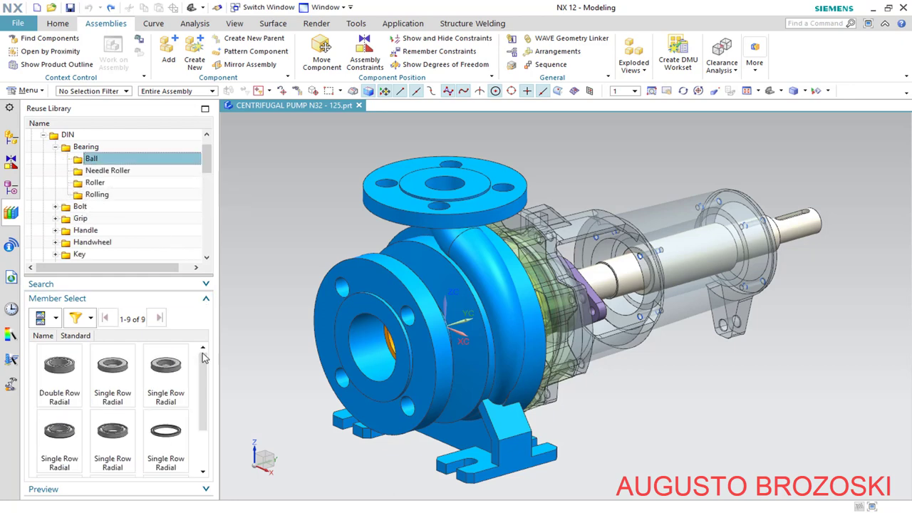
{"action": "right_click", "coordinate": [117, 434]}
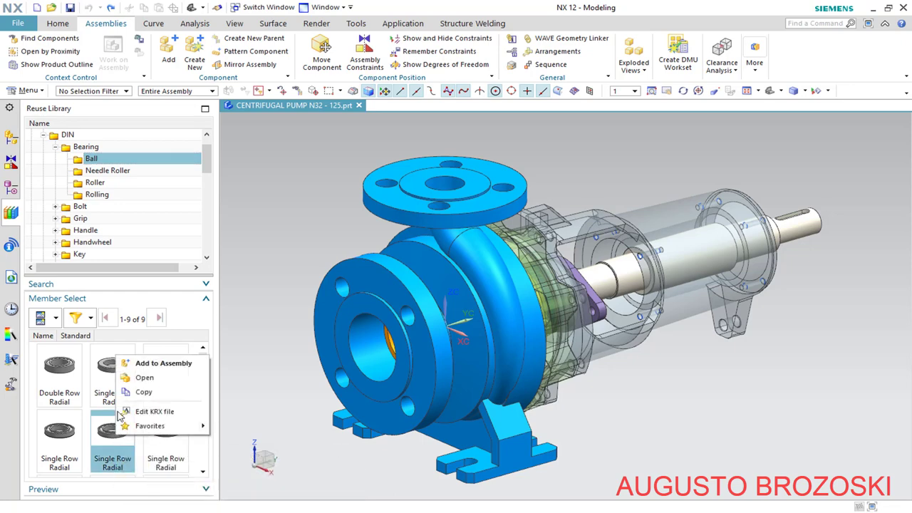
{"action": "left_click", "coordinate": [163, 365]}
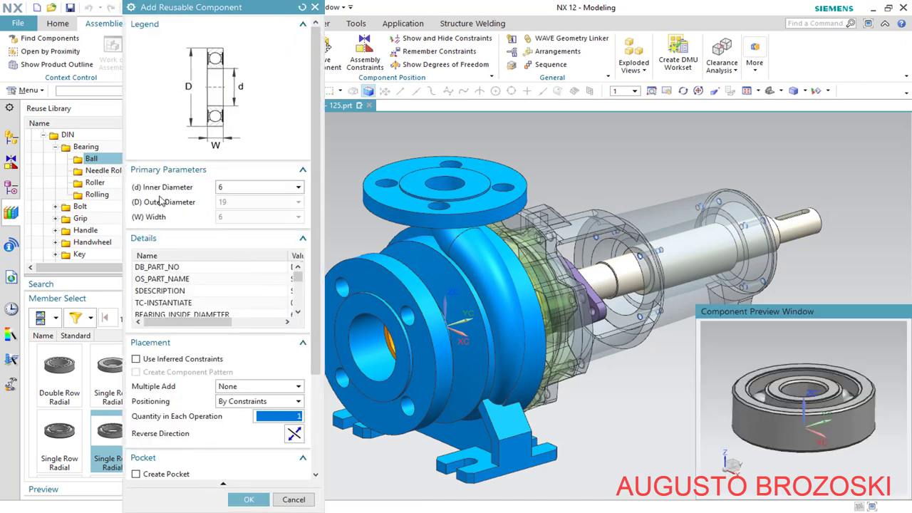
Size the bearing to inner diameter 35 and outer diameter 72, positioned by Move
{"action": "left_click", "coordinate": [304, 188]}
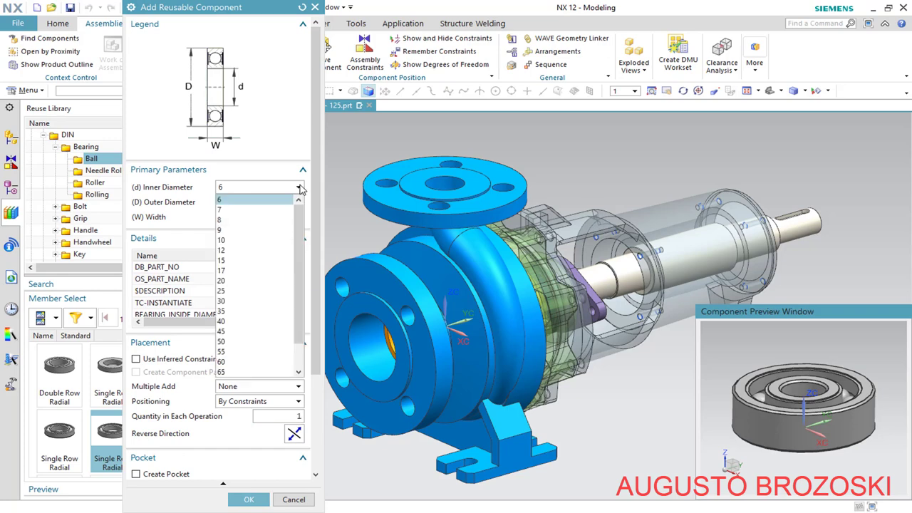
{"action": "left_click", "coordinate": [244, 312]}
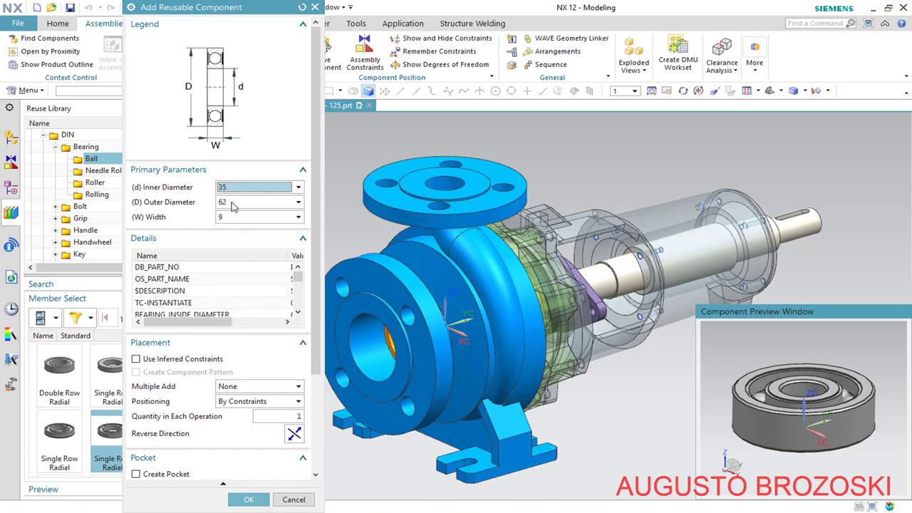
{"action": "left_click", "coordinate": [298, 205]}
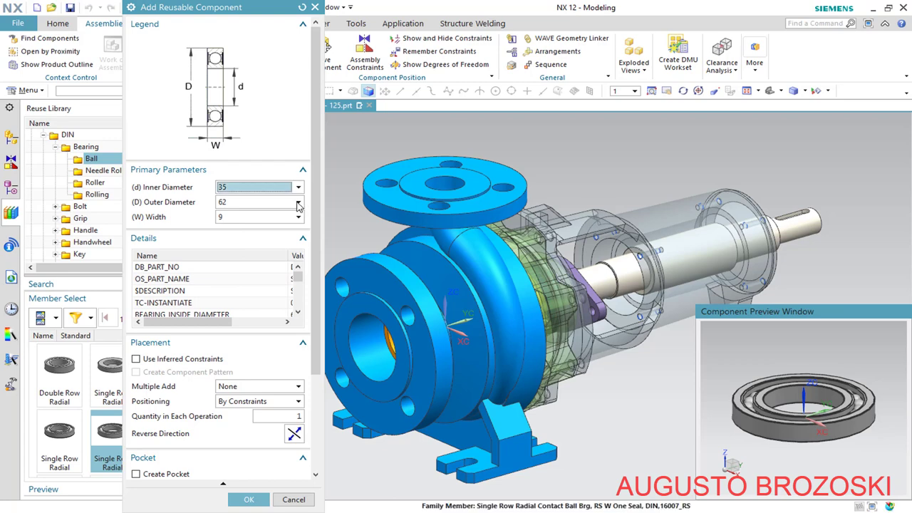
{"action": "left_click", "coordinate": [258, 225]}
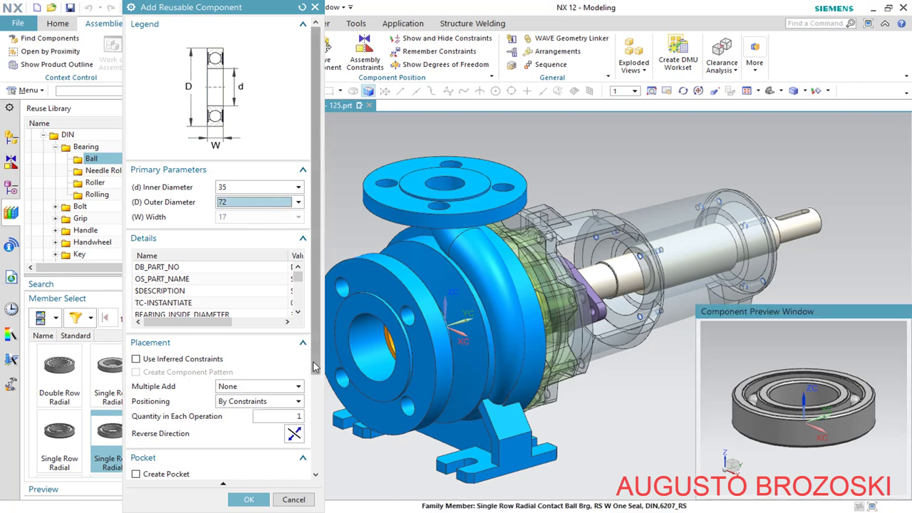
{"action": "scroll", "coordinate": [300, 374], "scroll_direction": "down", "scroll_amount": 4}
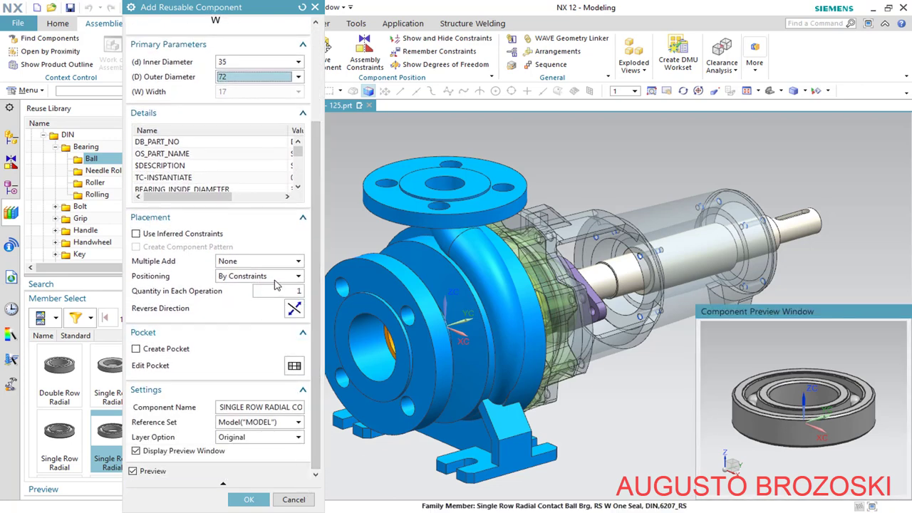
{"action": "left_click", "coordinate": [299, 278]}
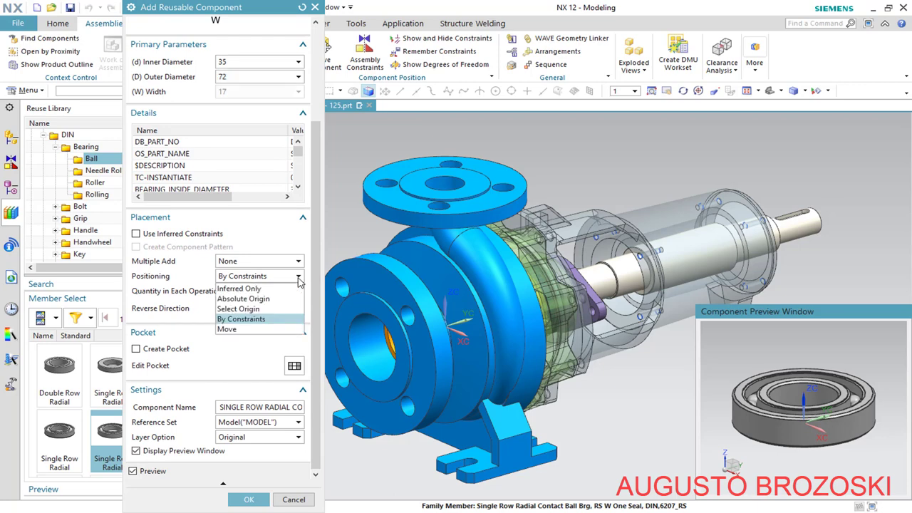
{"action": "left_click", "coordinate": [248, 330]}
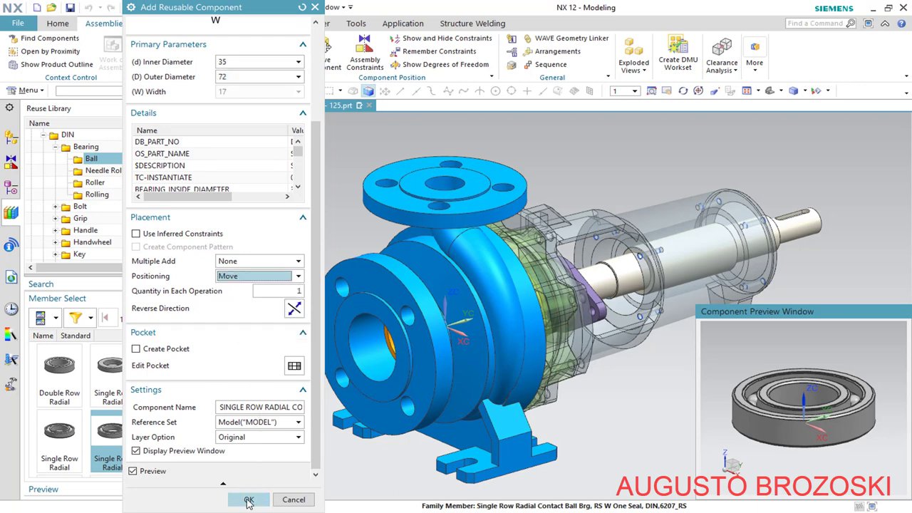
{"action": "left_click", "coordinate": [247, 500]}
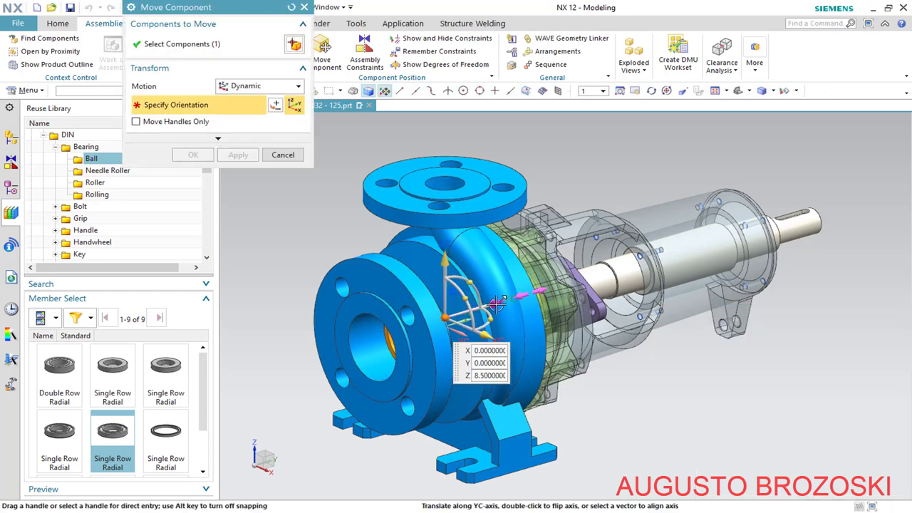
Slide the bearing 158 along YC into the bearing housing
{"action": "left_click_drag", "start_coordinate": [498, 305], "coordinate": [634, 257]}
{"action": "scroll", "coordinate": [645, 208], "scroll_direction": "up", "scroll_amount": 5}
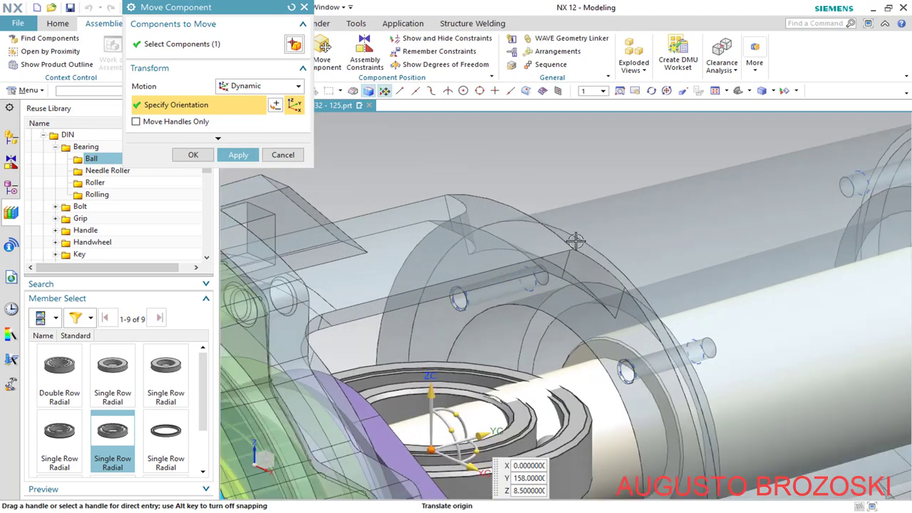
{"action": "left_click", "coordinate": [238, 154]}
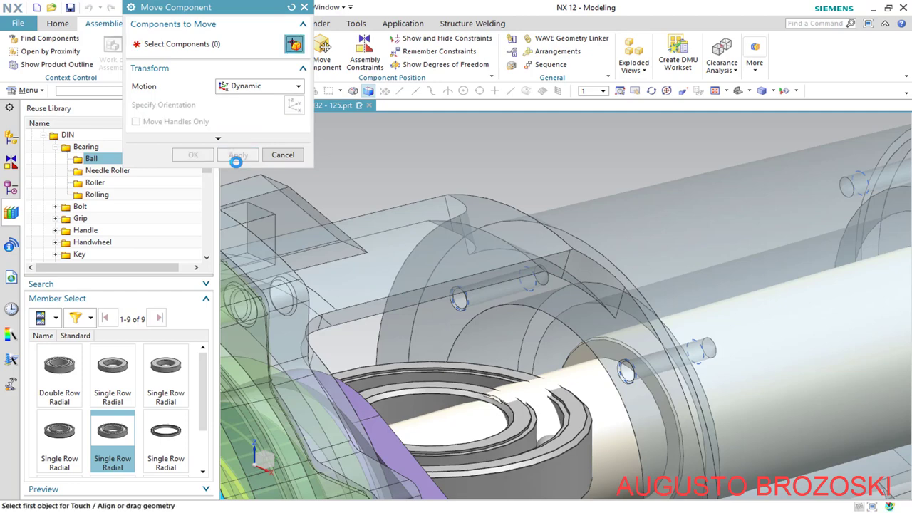
{"action": "left_click", "coordinate": [283, 155]}
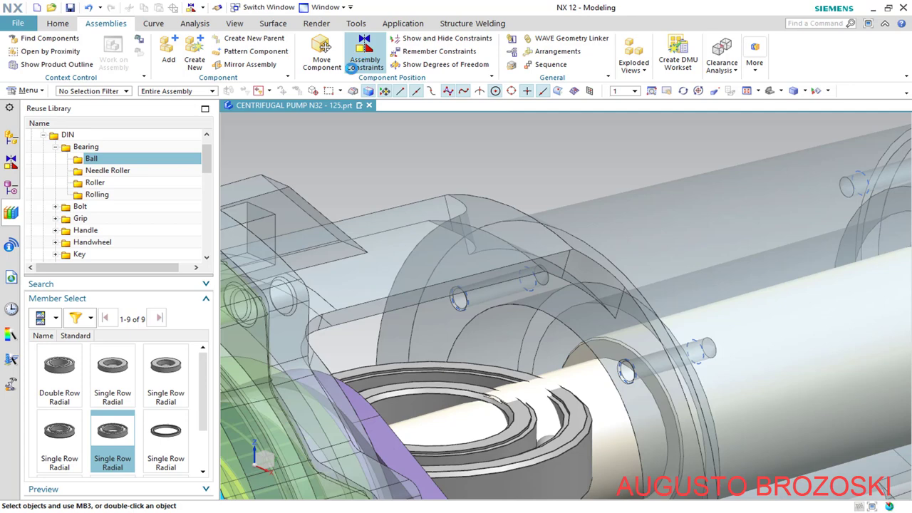
Touch-constrain the bearing's face against the housing face
{"action": "left_click", "coordinate": [352, 68]}
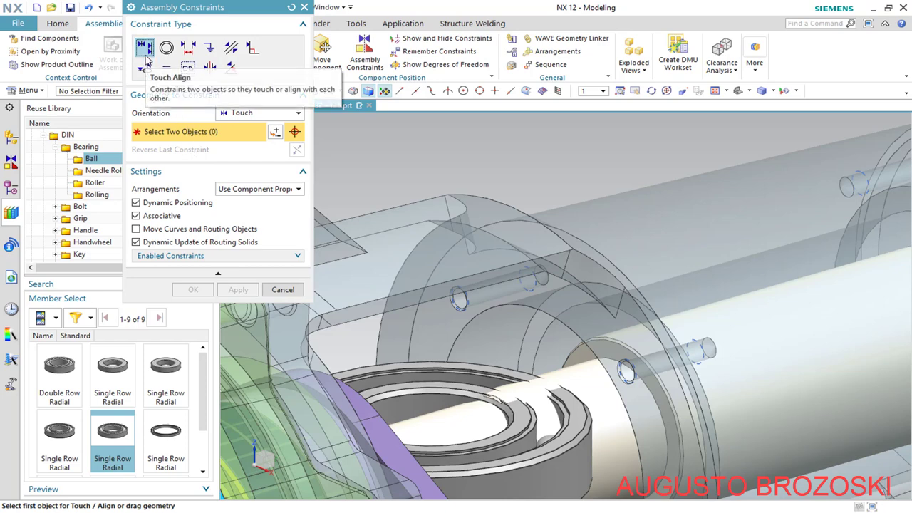
{"action": "scroll", "coordinate": [512, 387], "scroll_direction": "up", "scroll_amount": 3}
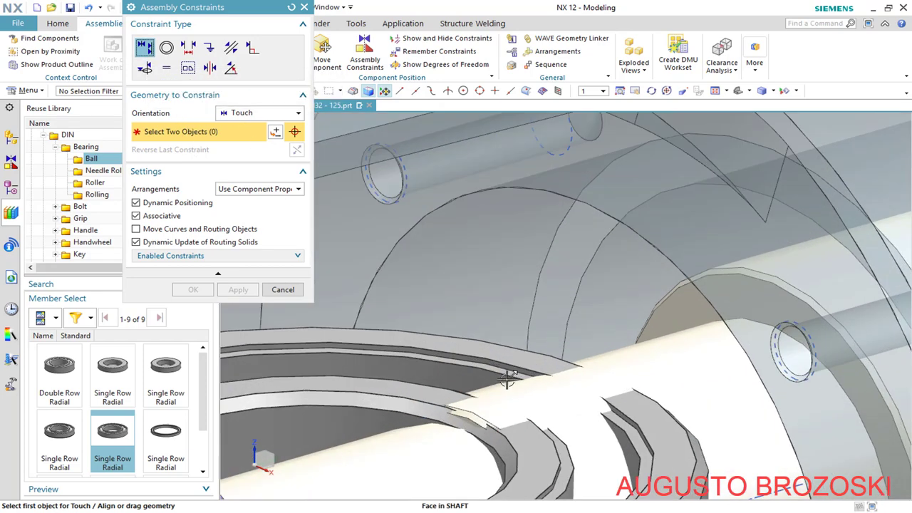
{"action": "left_click", "coordinate": [487, 347]}
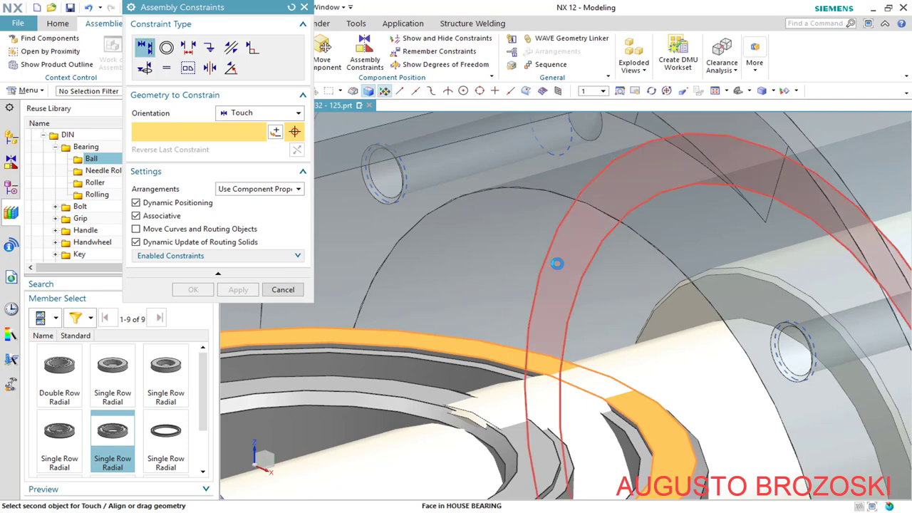
{"action": "left_click", "coordinate": [574, 257]}
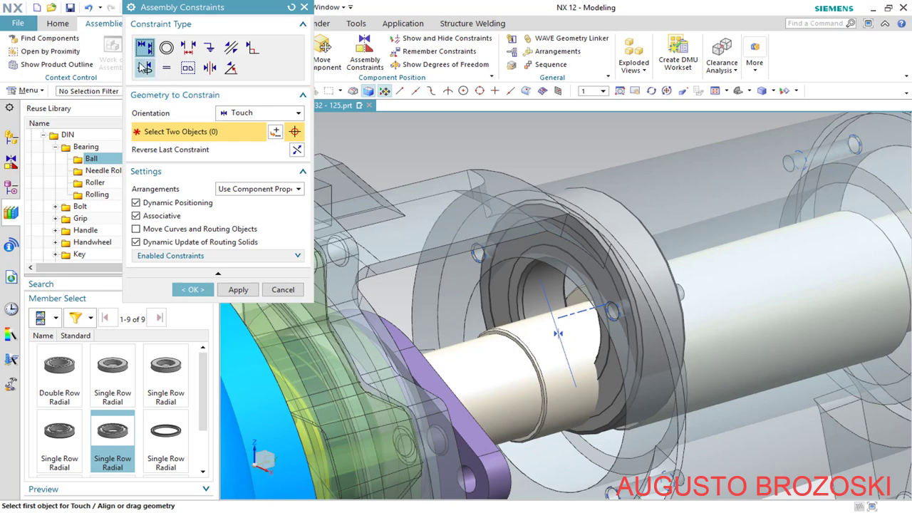
Align the bearing bore's centre axis with the shaft, then close Assembly Constraints
{"action": "left_click", "coordinate": [298, 114]}
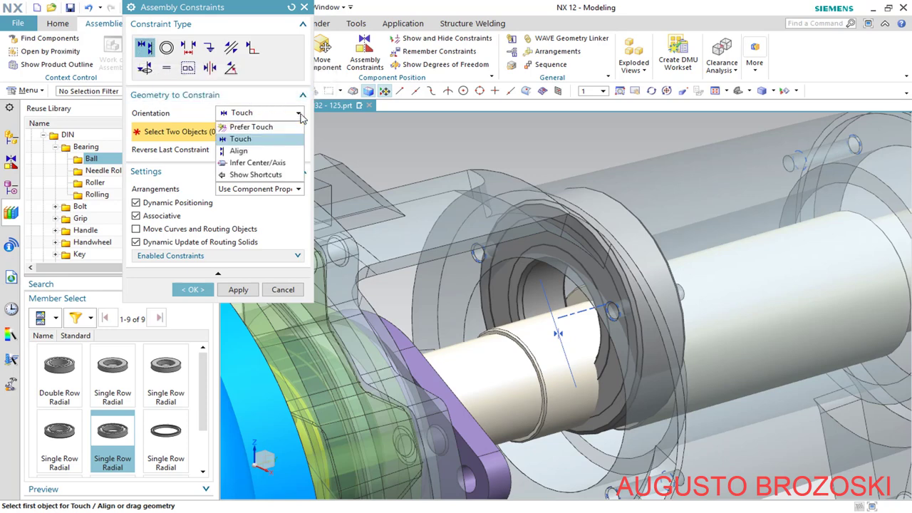
{"action": "left_click", "coordinate": [285, 163]}
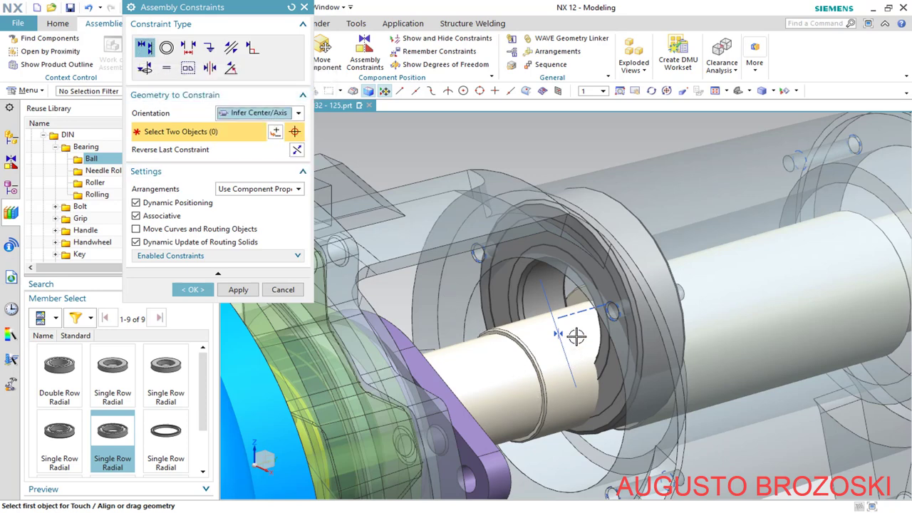
{"action": "scroll", "coordinate": [589, 442], "scroll_direction": "down", "scroll_amount": 6}
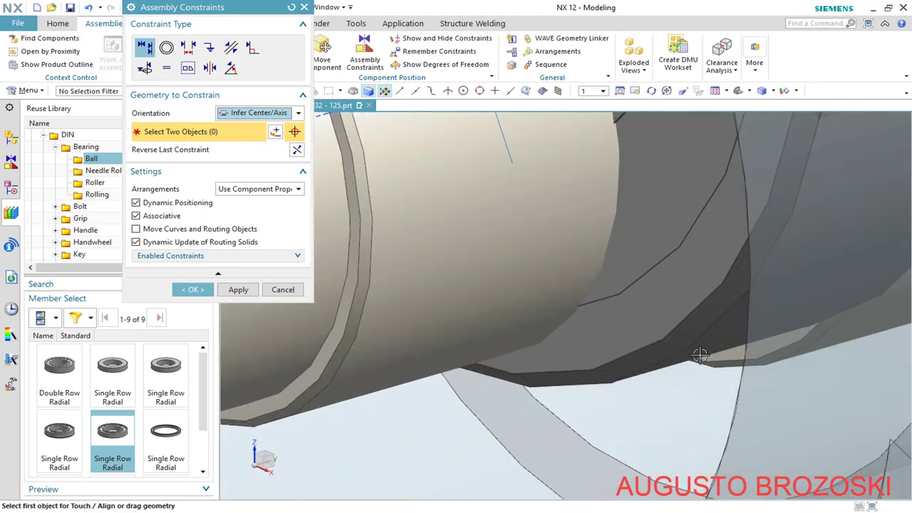
{"action": "left_click", "coordinate": [715, 339]}
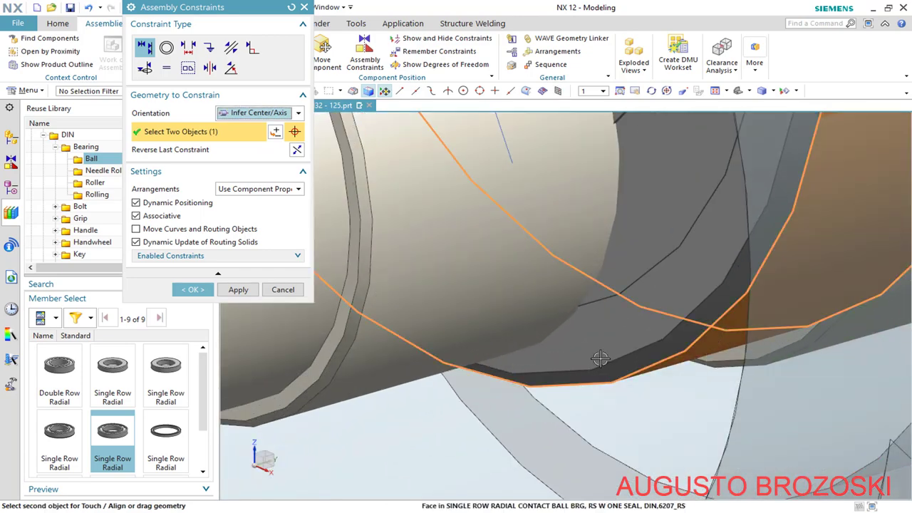
{"action": "scroll", "coordinate": [600, 358], "scroll_direction": "up", "scroll_amount": 5}
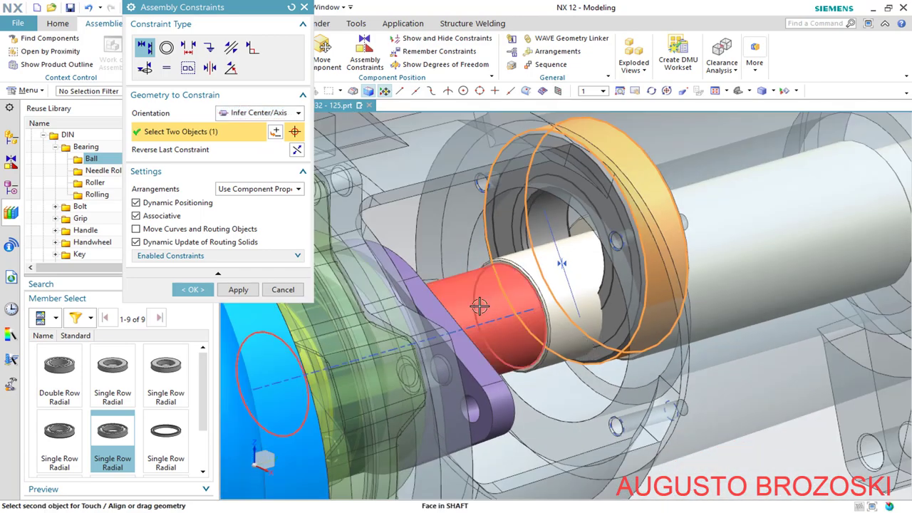
{"action": "left_click", "coordinate": [479, 305]}
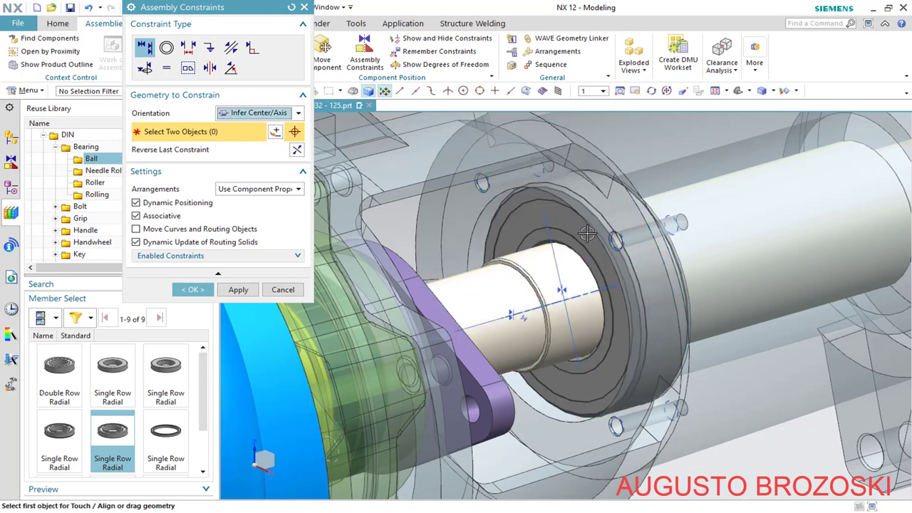
{"action": "left_click", "coordinate": [240, 292]}
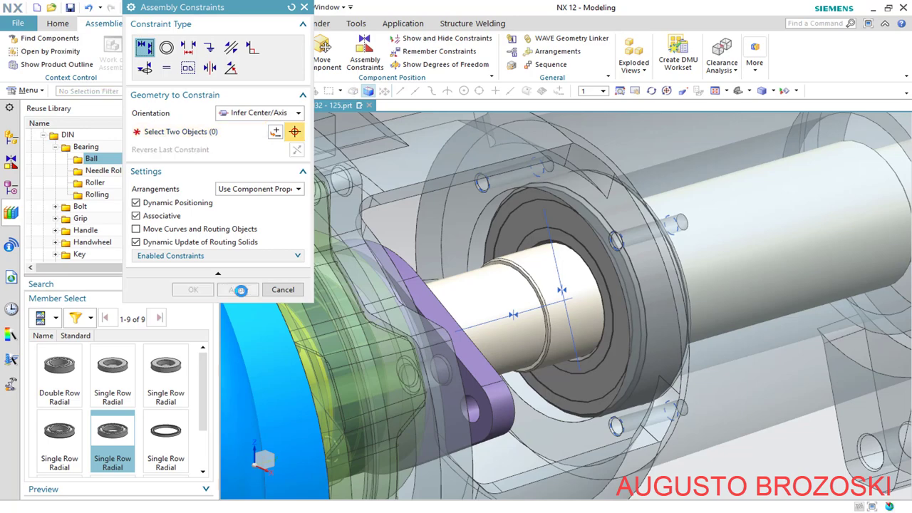
{"action": "left_click", "coordinate": [282, 290]}
{"action": "scroll", "coordinate": [443, 302], "scroll_direction": "down", "scroll_amount": 5}
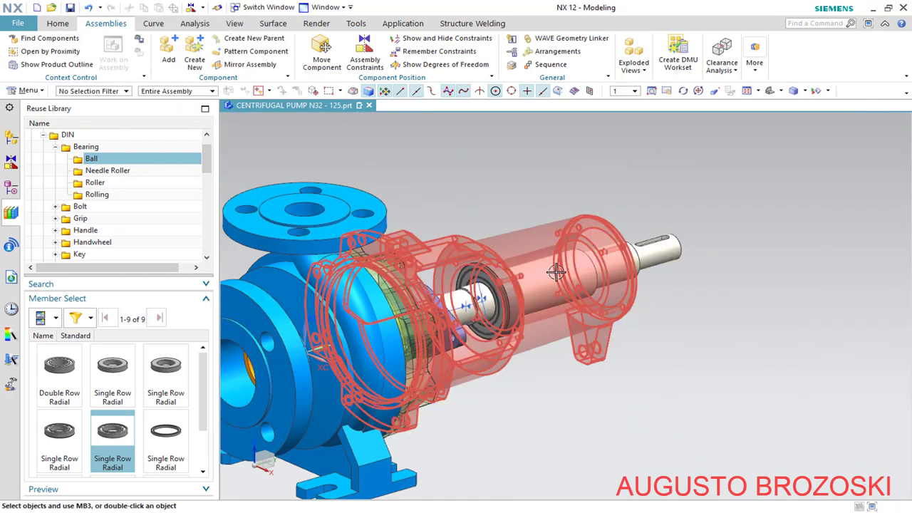
Add another copy of the ball bearing from the Assembly Navigator, dismissing the remembered-constraints alert
{"action": "left_click", "coordinate": [11, 137]}
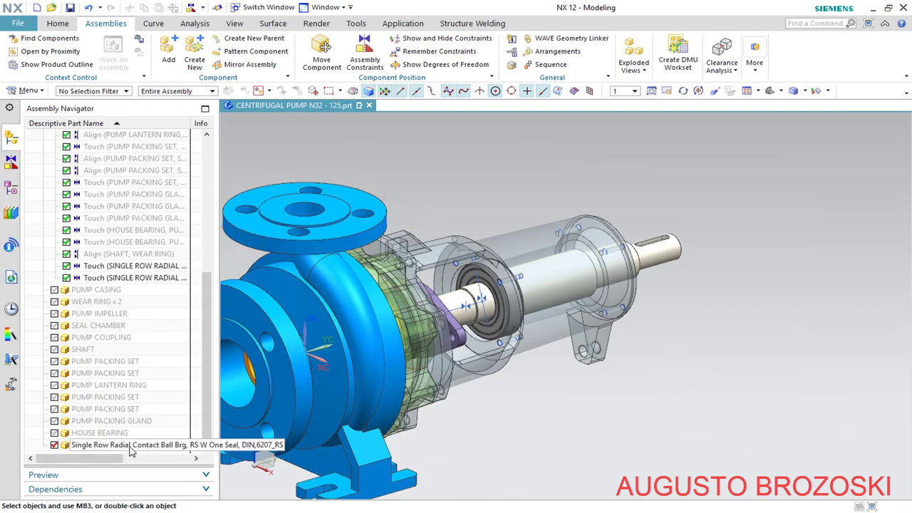
{"action": "right_click", "coordinate": [131, 448]}
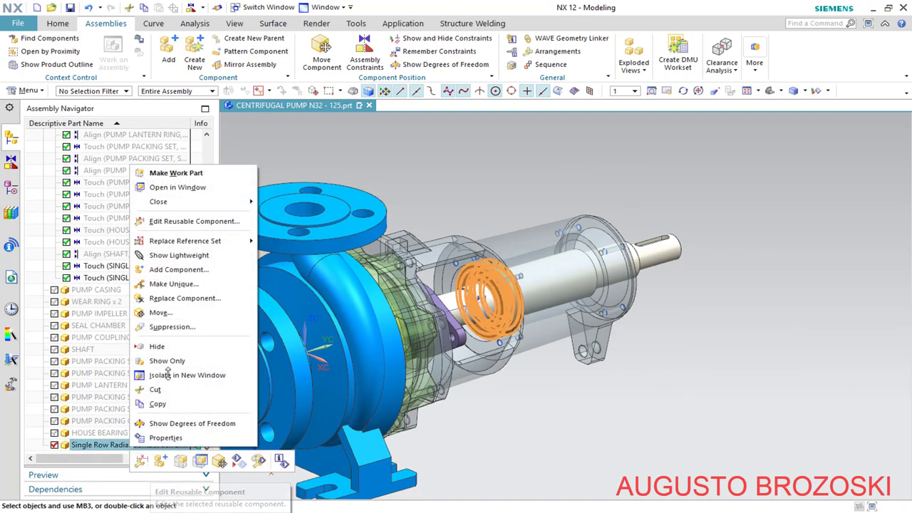
{"action": "left_click", "coordinate": [162, 463]}
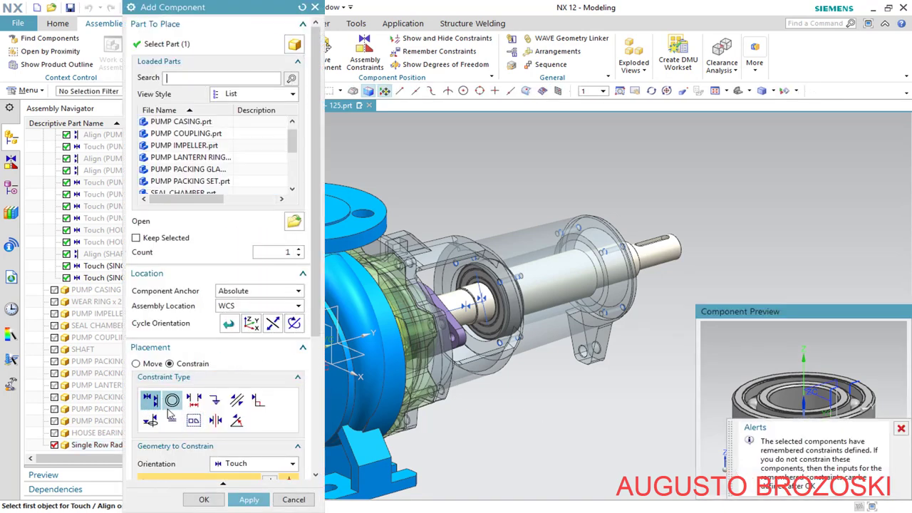
{"action": "left_click_drag", "start_coordinate": [321, 340], "coordinate": [322, 474]}
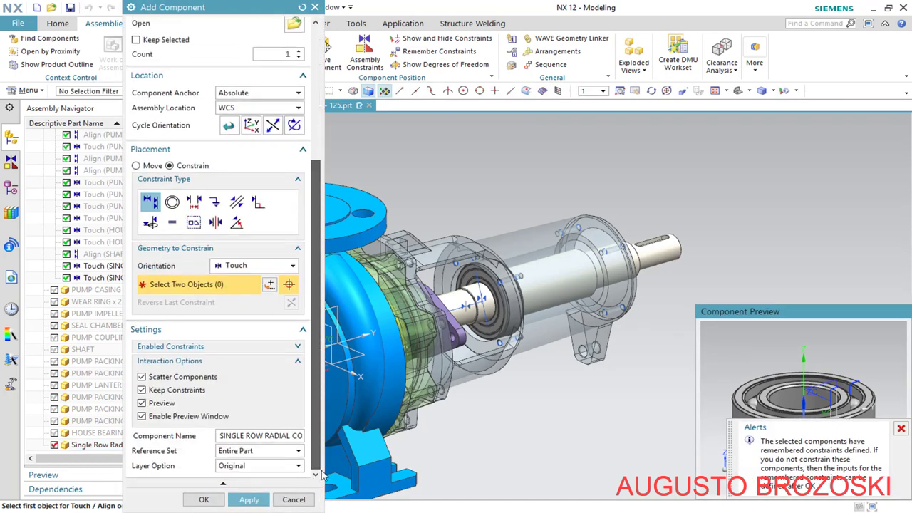
{"action": "left_click", "coordinate": [901, 429]}
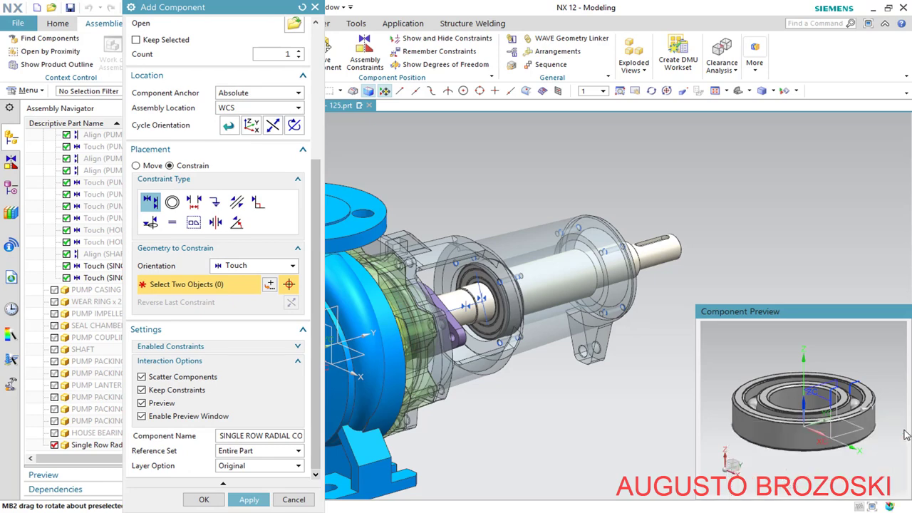
Move the new bearing freely out past the shaft's end
{"action": "left_click", "coordinate": [136, 166]}
{"action": "scroll", "coordinate": [441, 331], "scroll_direction": "down", "scroll_amount": 4}
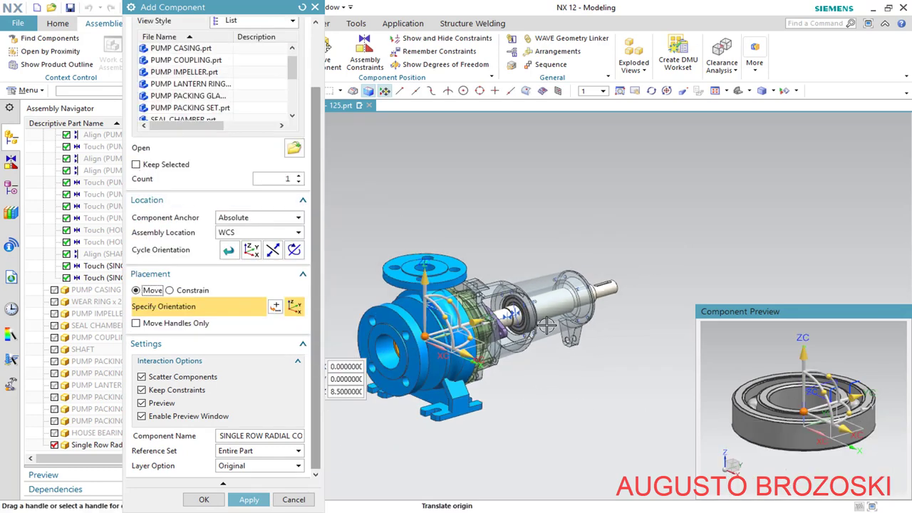
{"action": "scroll", "coordinate": [442, 331], "scroll_direction": "up", "scroll_amount": 3}
{"action": "left_click_drag", "start_coordinate": [441, 331], "coordinate": [723, 225]}
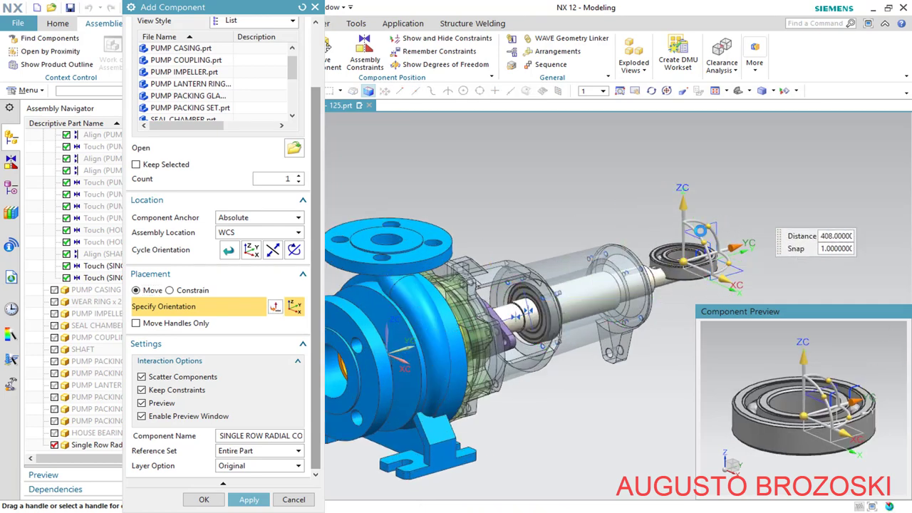
{"action": "scroll", "coordinate": [674, 260], "scroll_direction": "up", "scroll_amount": 3}
{"action": "scroll", "coordinate": [607, 271], "scroll_direction": "up", "scroll_amount": 2}
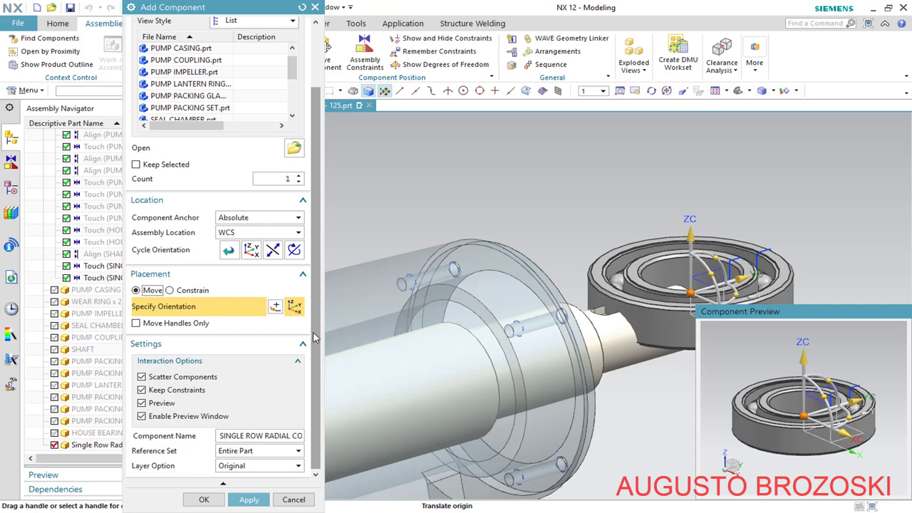
Touch the new bearing's outer face against the house bearing face
{"action": "left_click", "coordinate": [170, 291]}
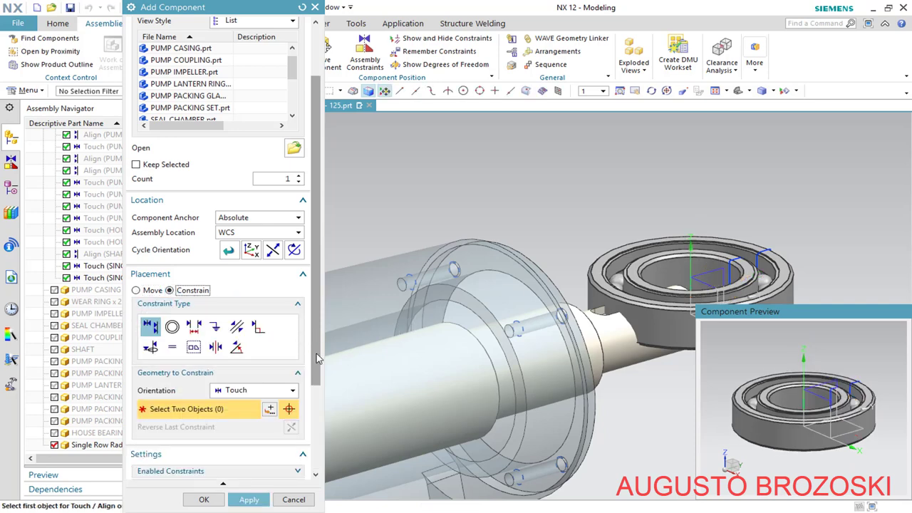
{"action": "left_click_drag", "start_coordinate": [320, 377], "coordinate": [311, 456]}
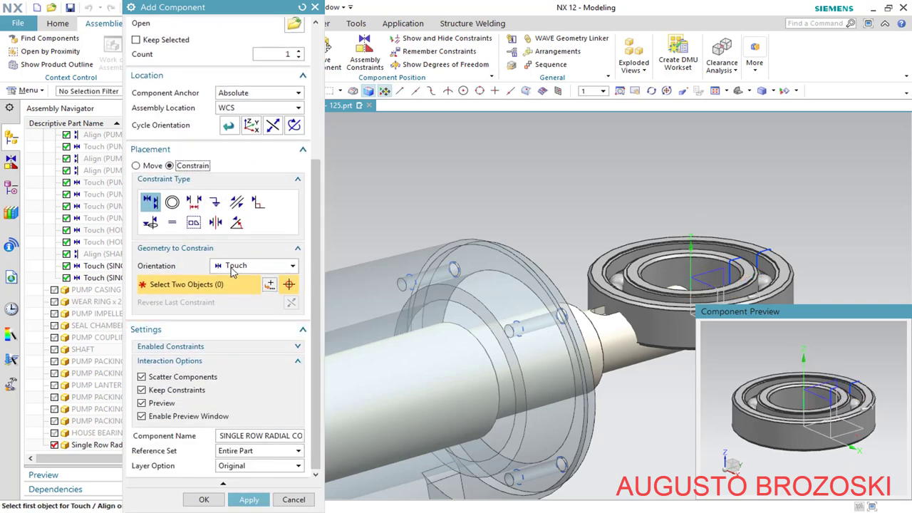
{"action": "scroll", "coordinate": [721, 234], "scroll_direction": "up", "scroll_amount": 3}
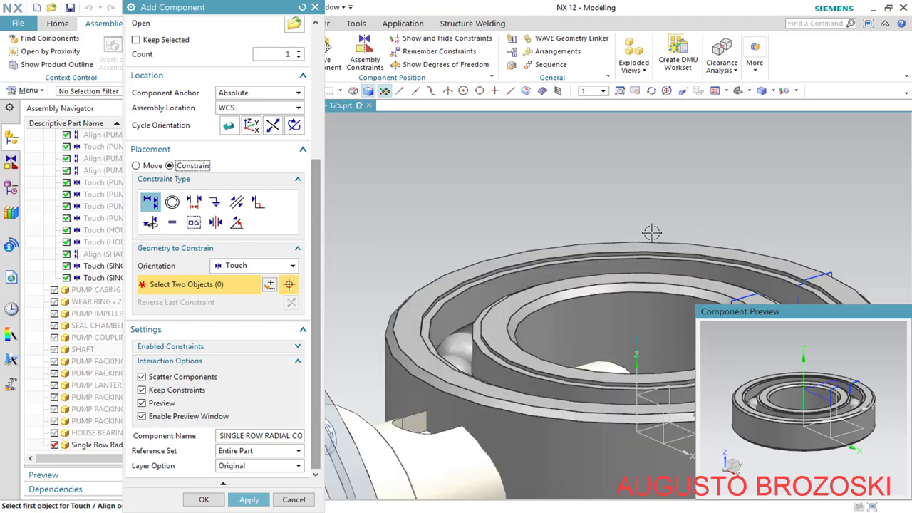
{"action": "left_click", "coordinate": [627, 244]}
{"action": "scroll", "coordinate": [632, 249], "scroll_direction": "down", "scroll_amount": 4}
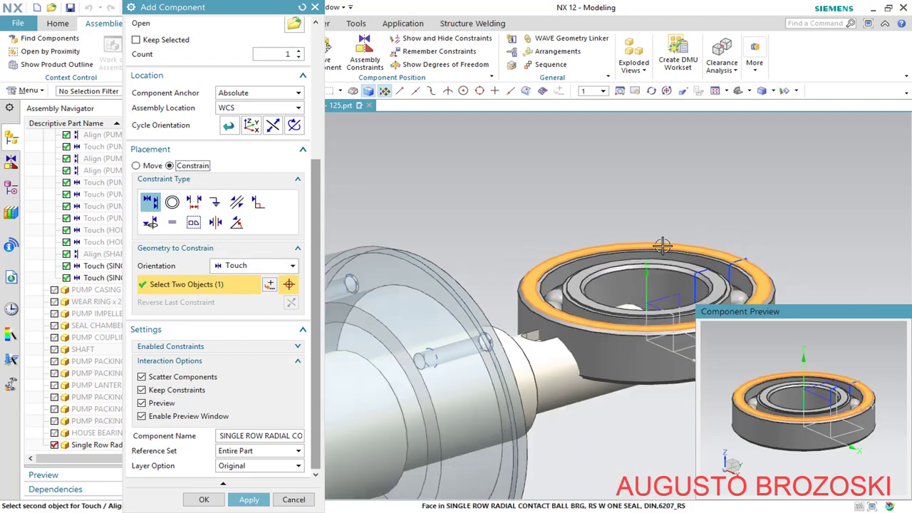
{"action": "scroll", "coordinate": [636, 254], "scroll_direction": "down", "scroll_amount": 5}
{"action": "middle_click_drag", "start_coordinate": [578, 278], "coordinate": [470, 283]}
{"action": "scroll", "coordinate": [510, 263], "scroll_direction": "up", "scroll_amount": 6}
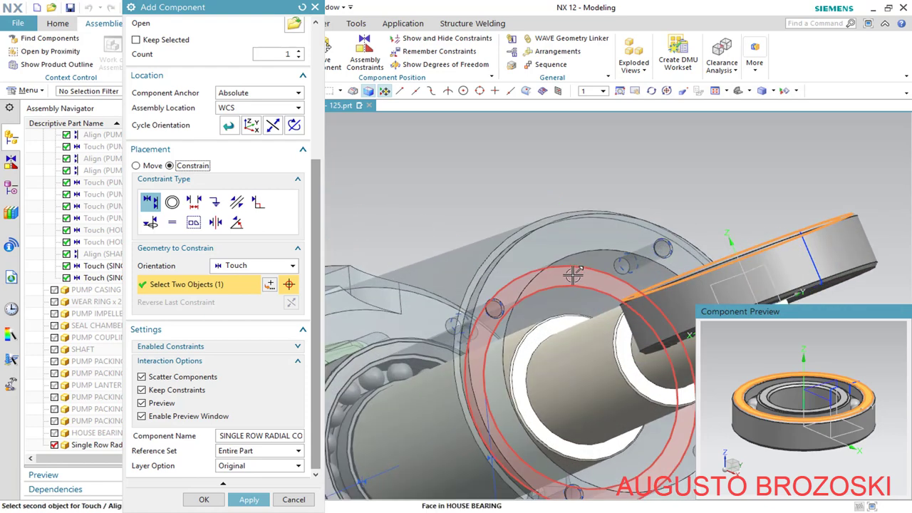
{"action": "left_click", "coordinate": [574, 274]}
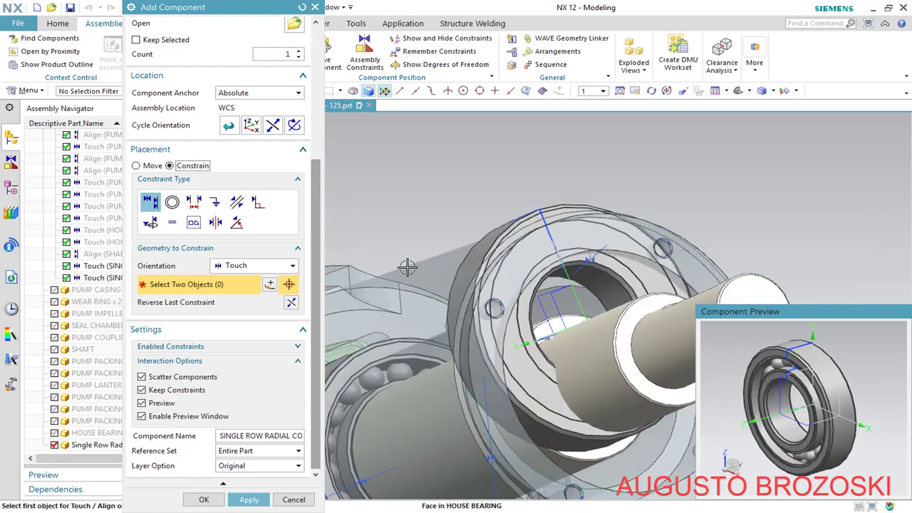
Centre the new bearing on the shaft axis with Infer Center/Axis and confirm
{"action": "left_click", "coordinate": [290, 270]}
{"action": "left_click", "coordinate": [258, 313]}
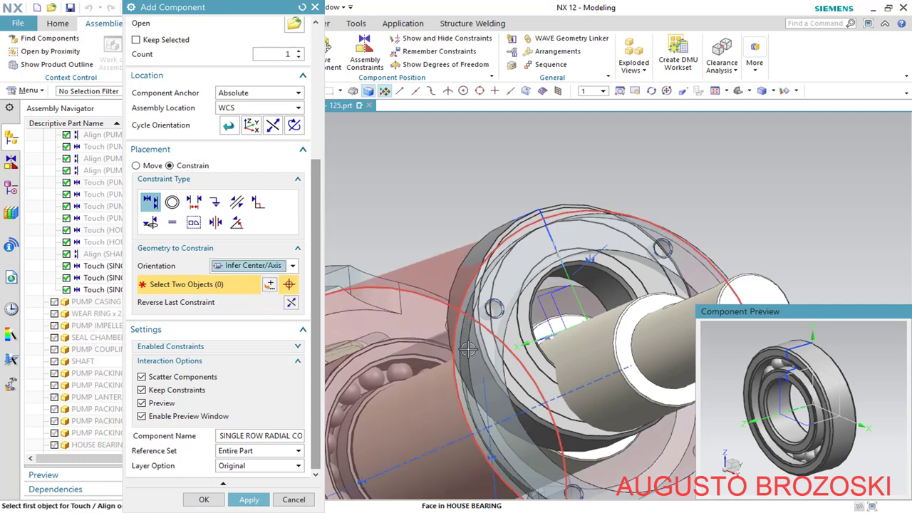
{"action": "left_click", "coordinate": [841, 390]}
{"action": "left_click", "coordinate": [602, 357]}
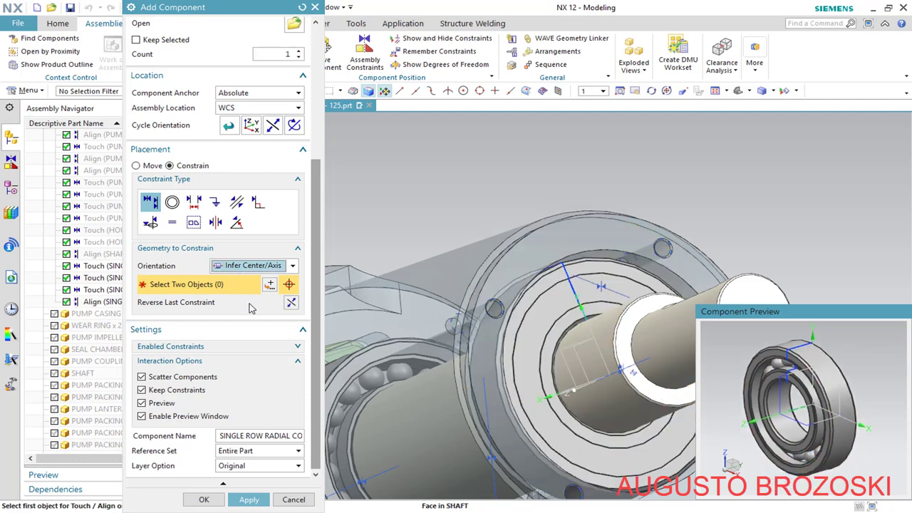
{"action": "left_click", "coordinate": [204, 500]}
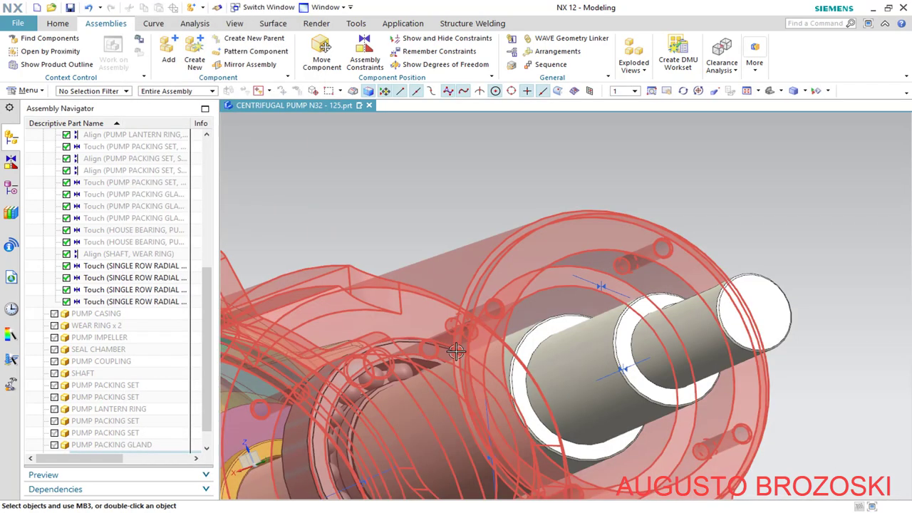
Widen the Assembly Navigator and name column to confirm the ball bearing is listed x 2
{"action": "scroll", "coordinate": [428, 347], "scroll_direction": "down", "scroll_amount": 5}
{"action": "middle_click_drag", "start_coordinate": [425, 346], "coordinate": [474, 334]}
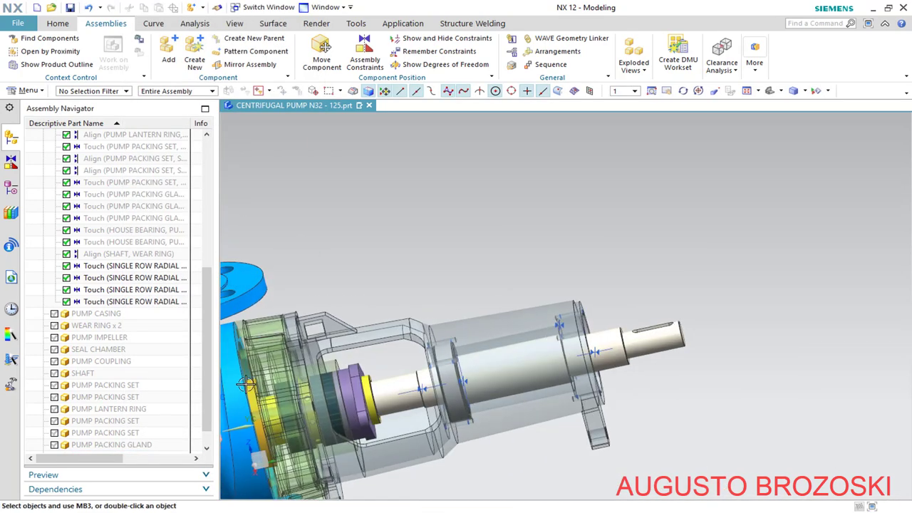
{"action": "scroll", "coordinate": [206, 449], "scroll_direction": "down", "scroll_amount": 3}
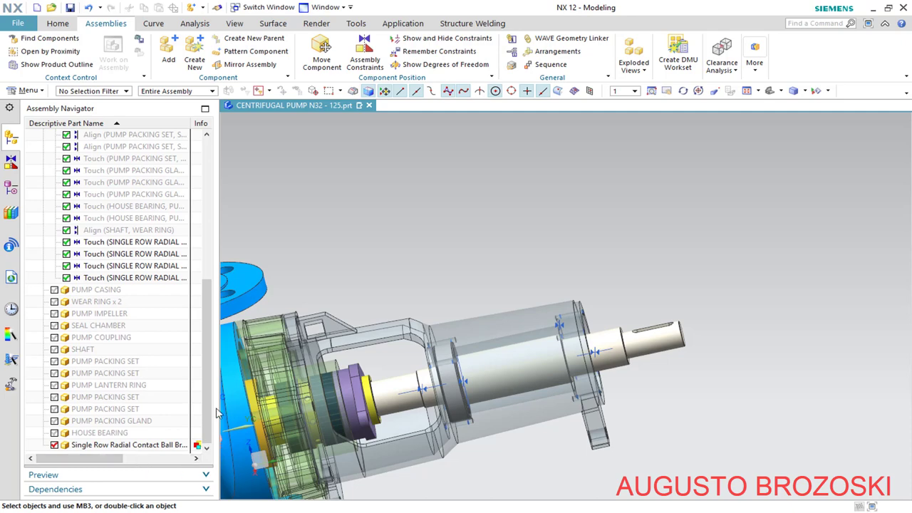
{"action": "left_click_drag", "start_coordinate": [217, 238], "coordinate": [389, 257]}
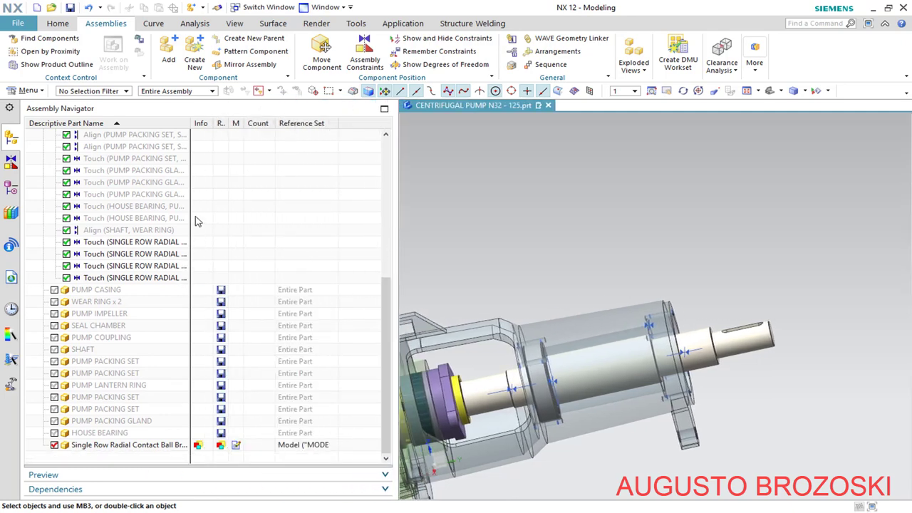
{"action": "left_click_drag", "start_coordinate": [191, 123], "coordinate": [347, 125]}
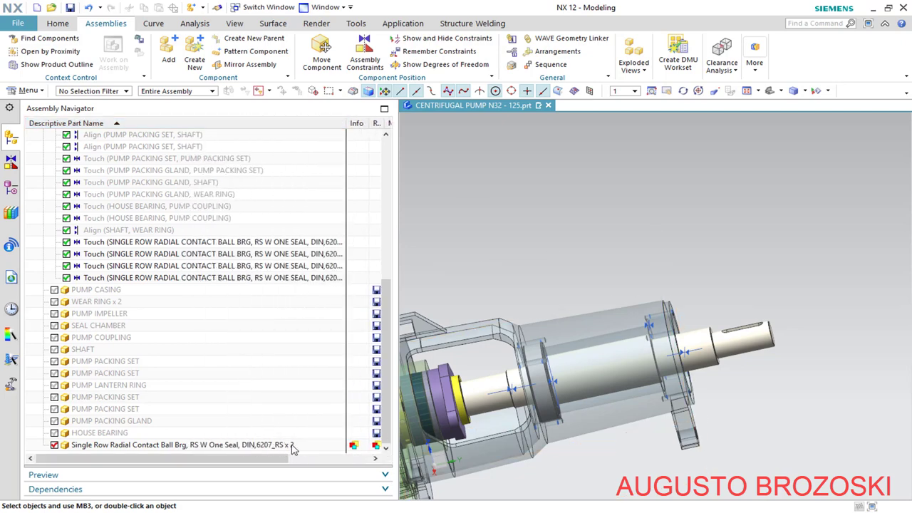
{"action": "left_click", "coordinate": [54, 445]}
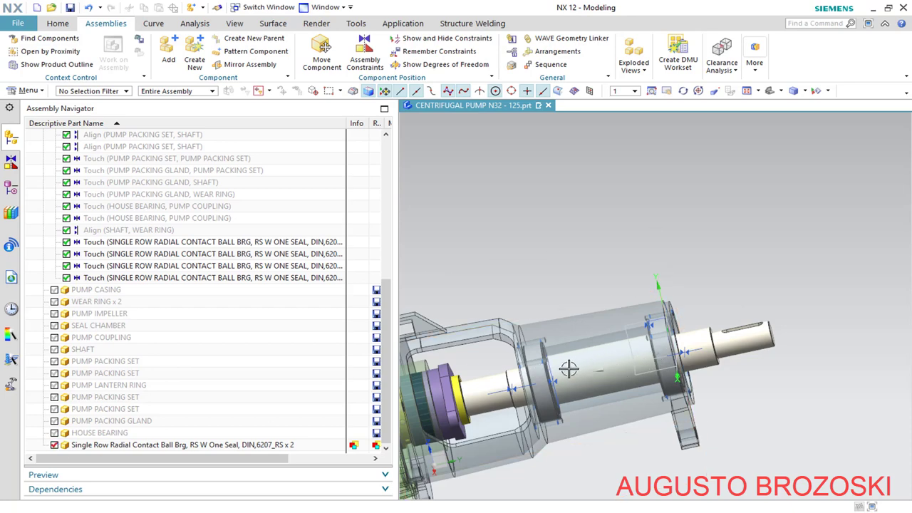
{"action": "right_click", "coordinate": [270, 448]}
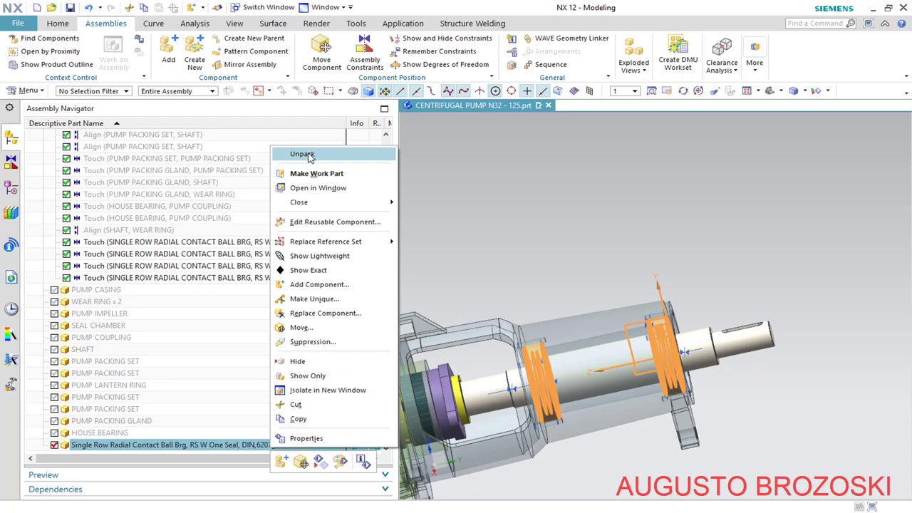
{"action": "left_click", "coordinate": [481, 238]}
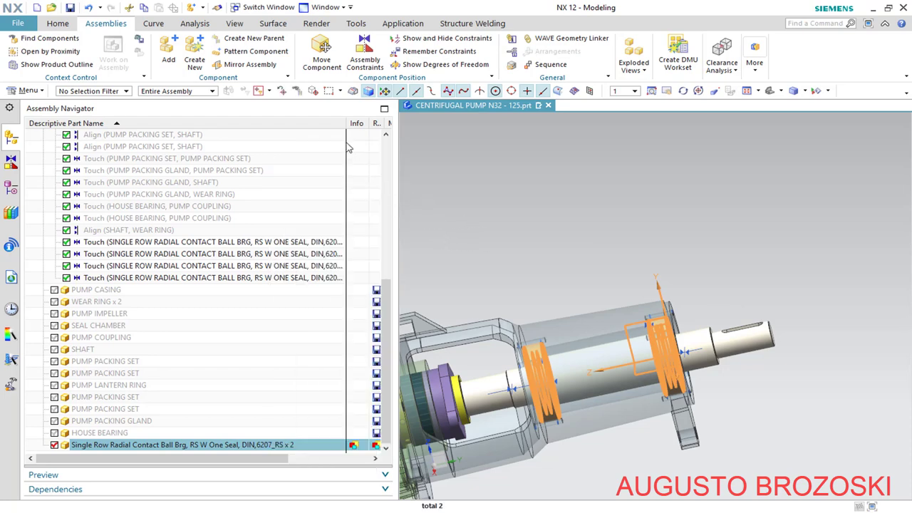
Restore the navigator widths and fit the whole pump in trimetric view, clearing the selection
{"action": "left_click_drag", "start_coordinate": [347, 124], "coordinate": [168, 132]}
{"action": "left_click_drag", "start_coordinate": [397, 125], "coordinate": [210, 129]}
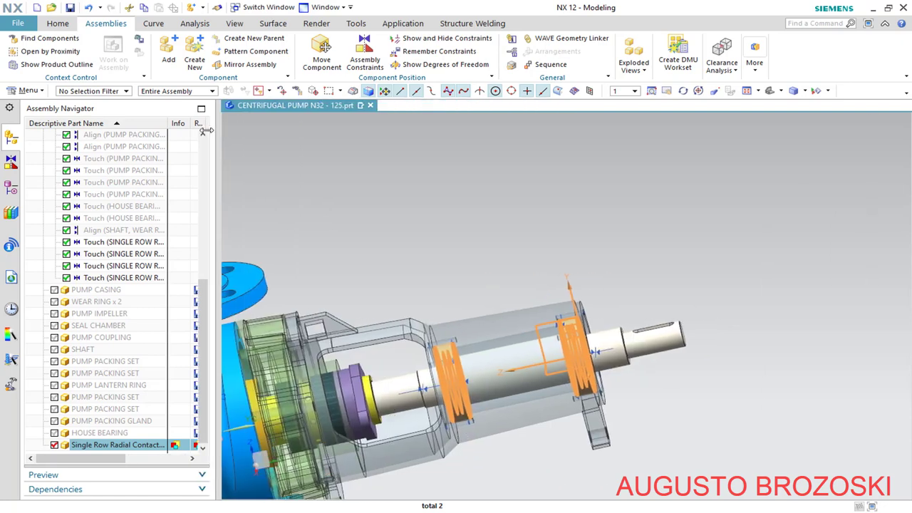
{"action": "left_click", "coordinate": [770, 91]}
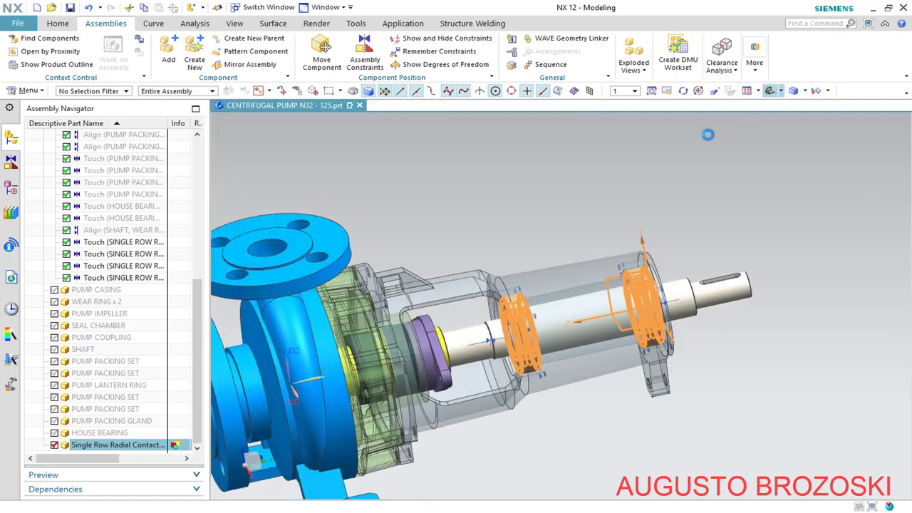
{"action": "key", "text": "Escape"}
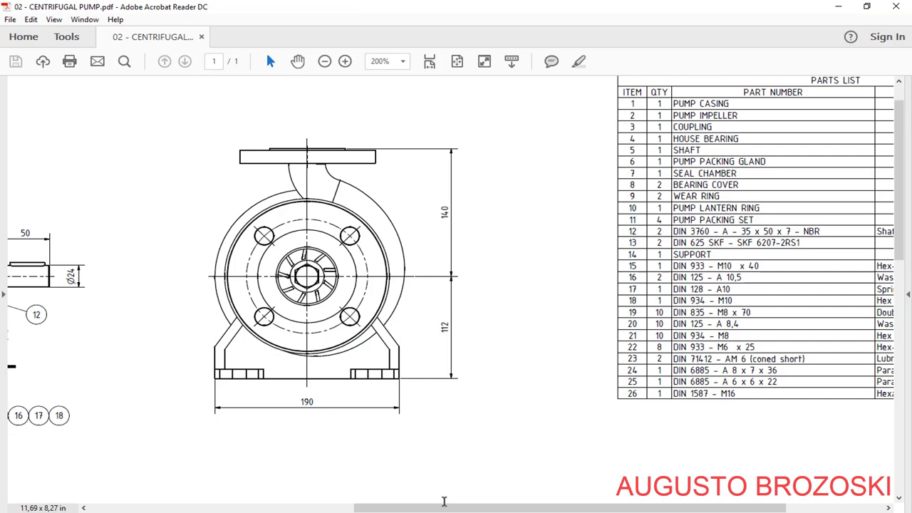
Review Section A-A and the parts list's two DIN 625 6207-2RS1 bearings, then minimize Acrobat
{"action": "left_click_drag", "start_coordinate": [444, 508], "coordinate": [250, 507]}
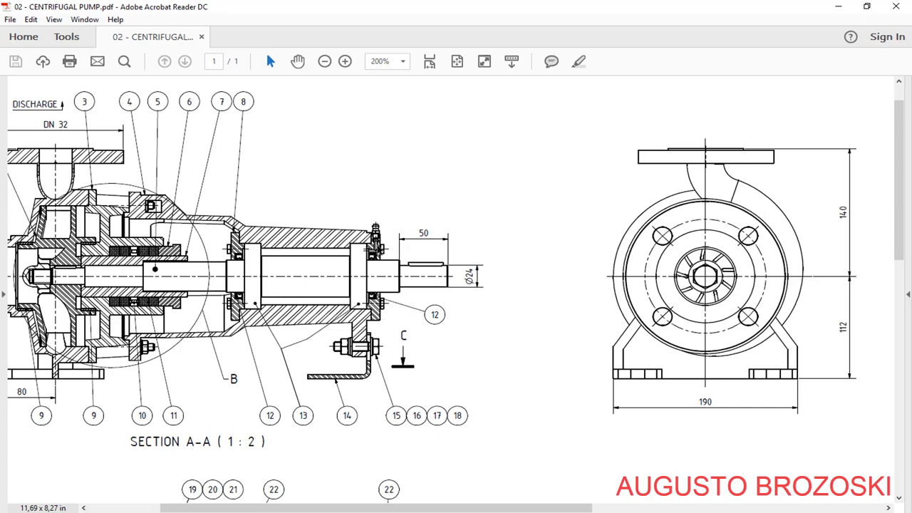
{"action": "scroll", "coordinate": [620, 371], "scroll_direction": "right", "scroll_amount": 8}
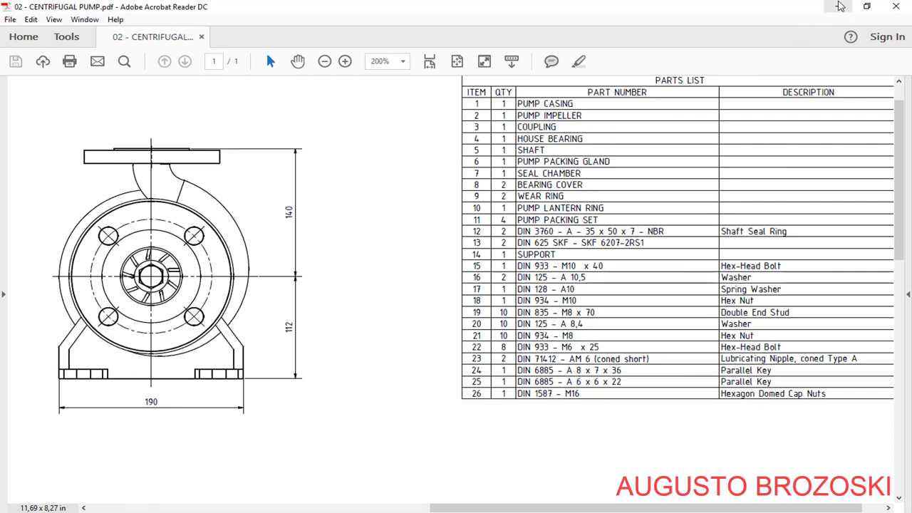
{"action": "left_click", "coordinate": [840, 6]}
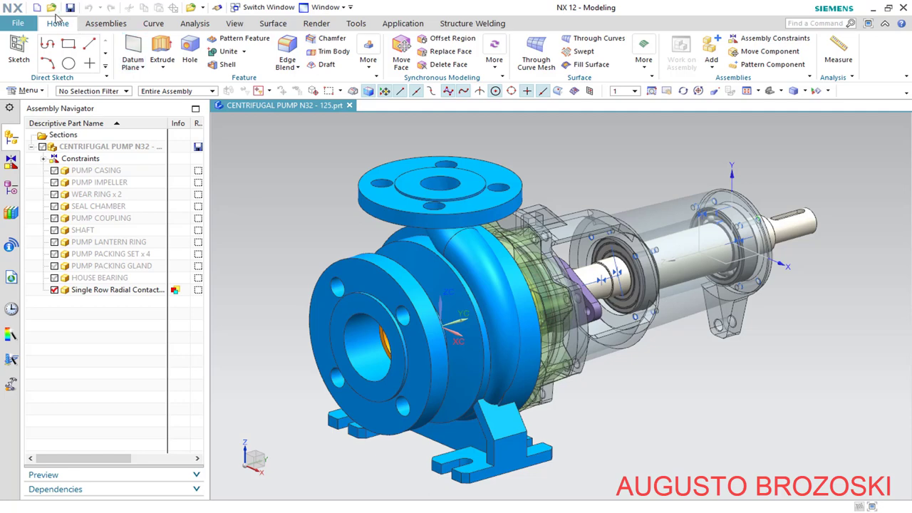
Open din3760-a_35x50x7-nbr_x_t.prt, orbit to inspect it, then return to the CENTRIFUGAL PUMP tab
{"action": "left_click", "coordinate": [51, 8]}
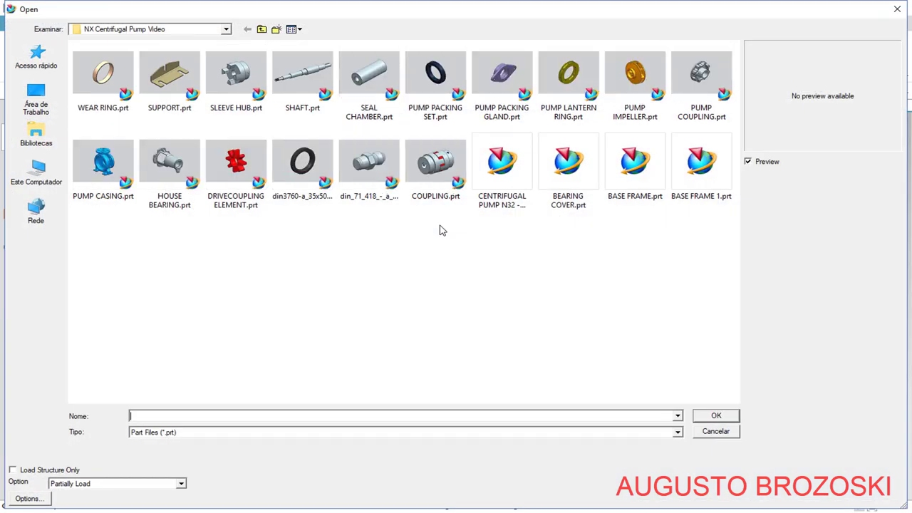
{"action": "left_click", "coordinate": [297, 174]}
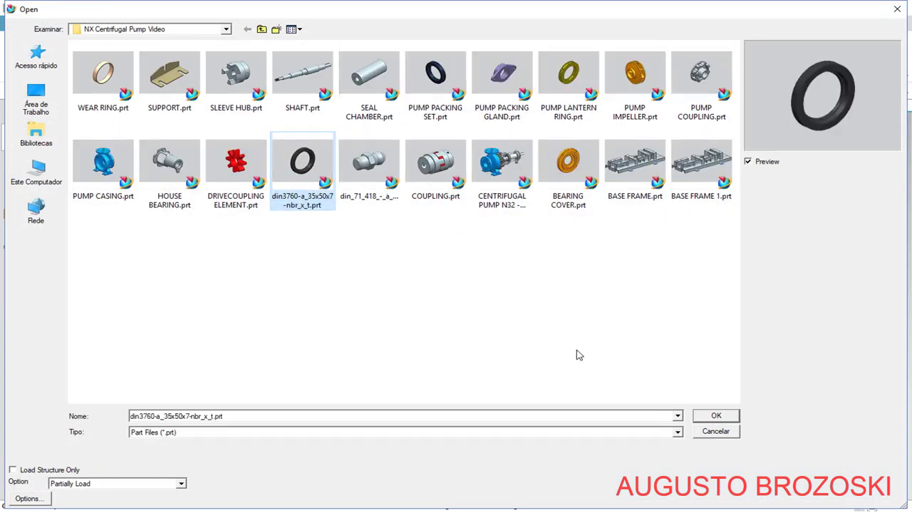
{"action": "left_click", "coordinate": [717, 418]}
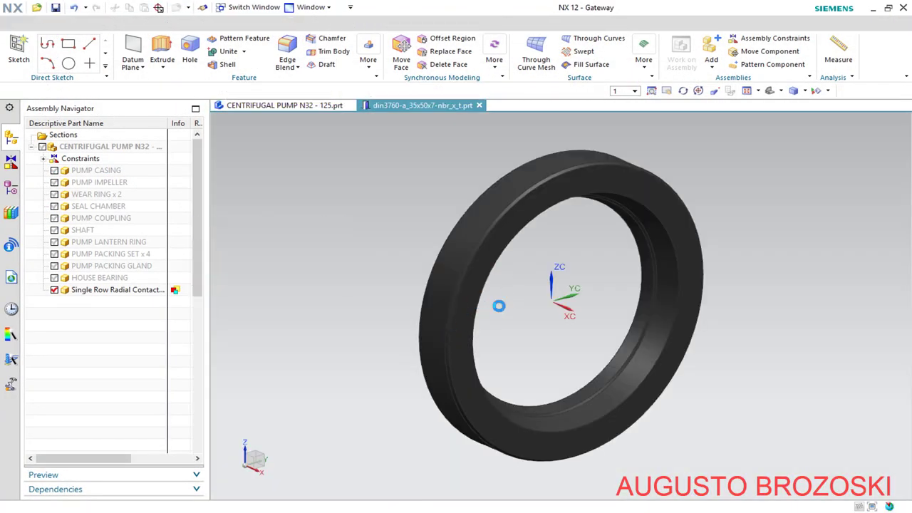
{"action": "middle_click_drag", "start_coordinate": [491, 309], "coordinate": [566, 354]}
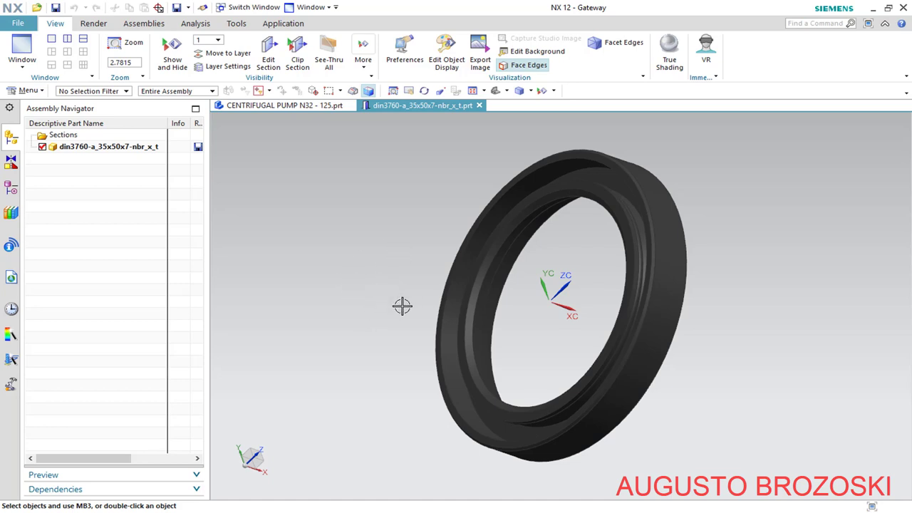
{"action": "middle_click_drag", "start_coordinate": [577, 295], "coordinate": [497, 310]}
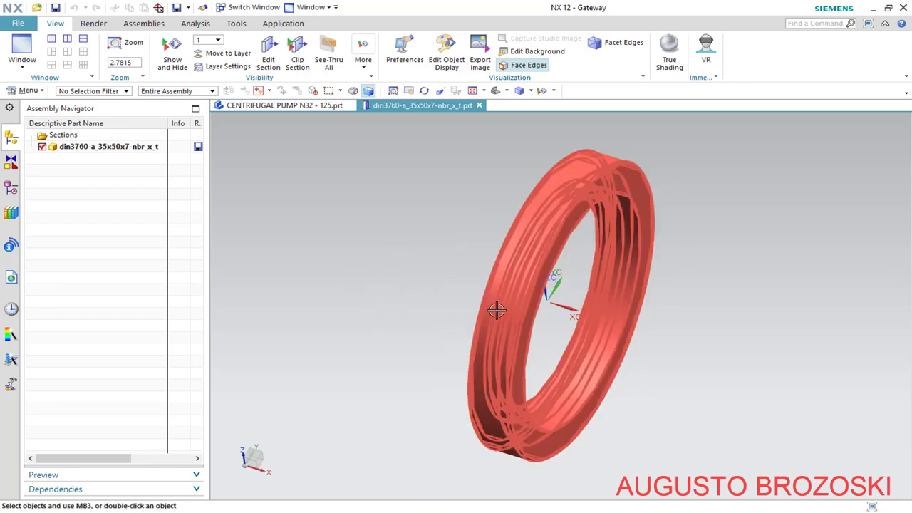
{"action": "left_click", "coordinate": [302, 106]}
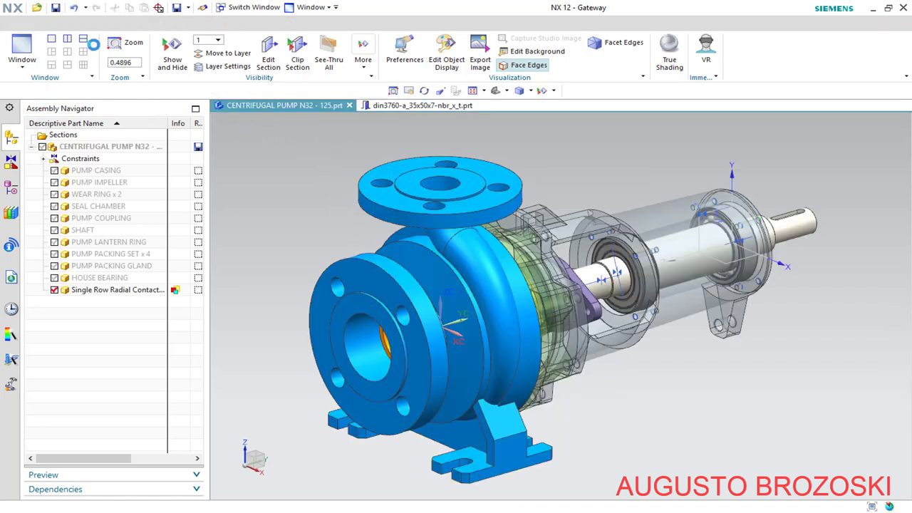
Add the loaded din3760 seal ring via Assemblies > Add with Move placement, then select it
{"action": "left_click", "coordinate": [104, 24]}
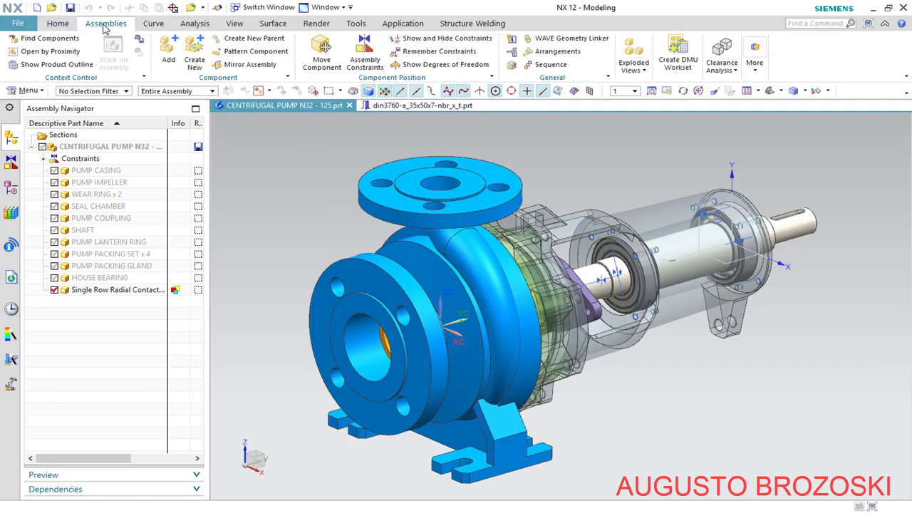
{"action": "left_click", "coordinate": [168, 51]}
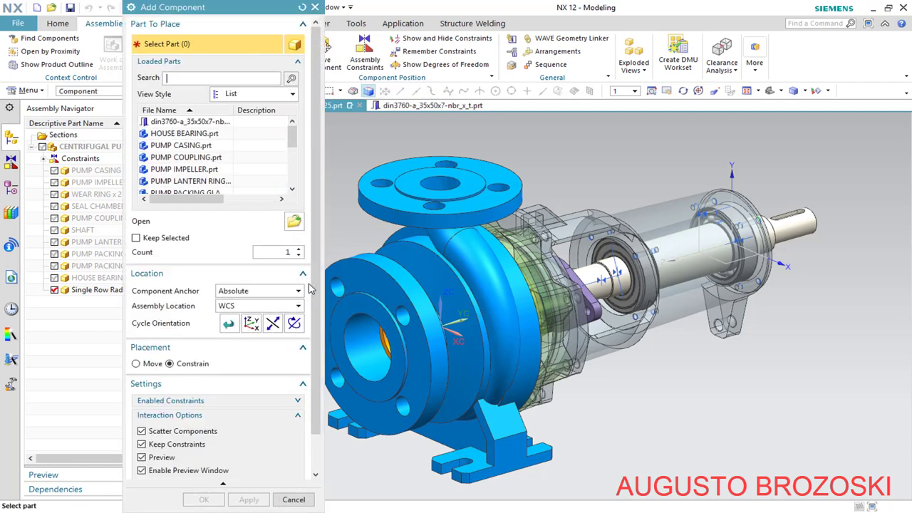
{"action": "left_click", "coordinate": [185, 122]}
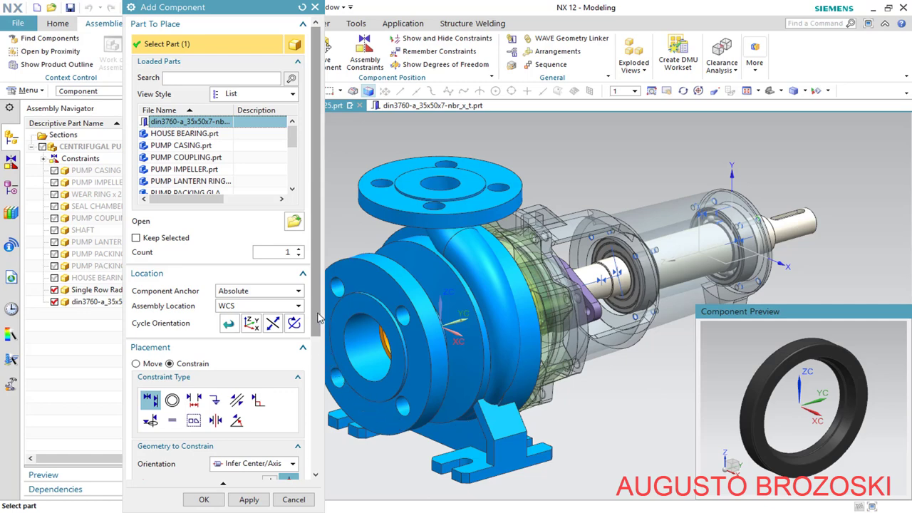
{"action": "left_click_drag", "start_coordinate": [319, 319], "coordinate": [307, 446]}
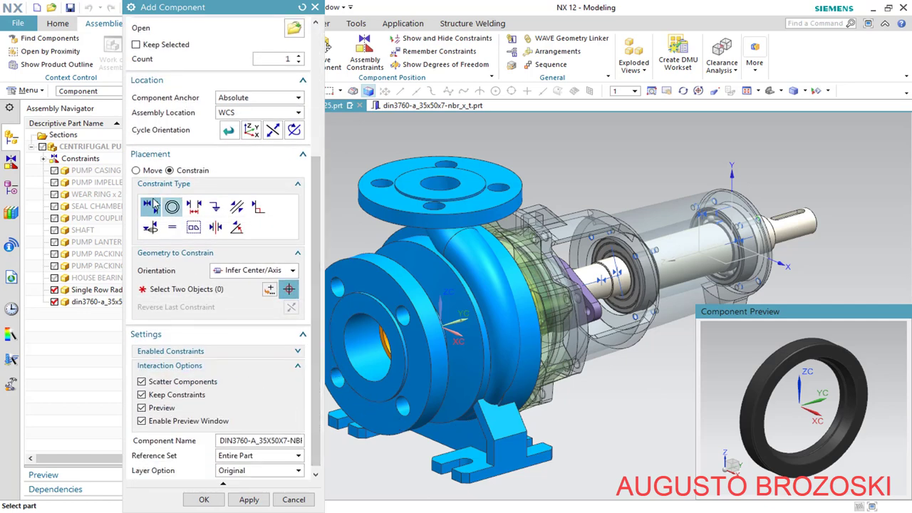
{"action": "left_click", "coordinate": [135, 171]}
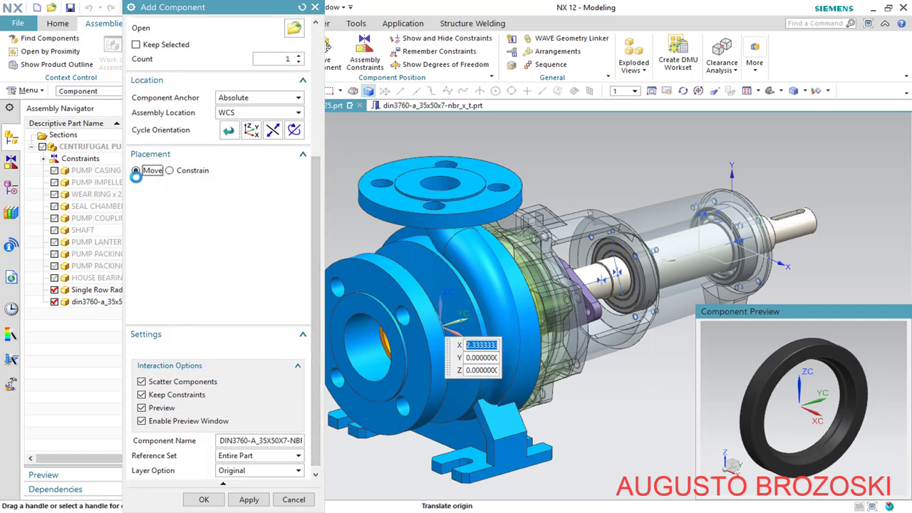
{"action": "left_click", "coordinate": [249, 499]}
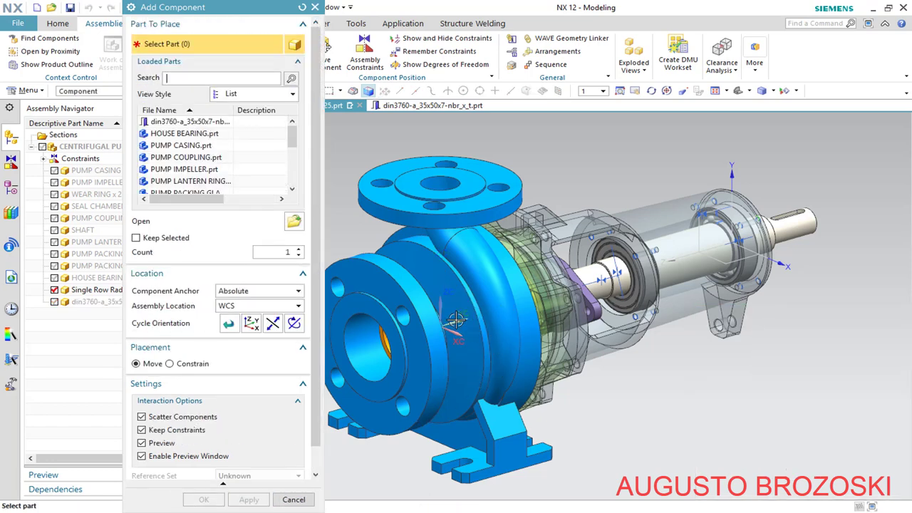
{"action": "left_click", "coordinate": [293, 499]}
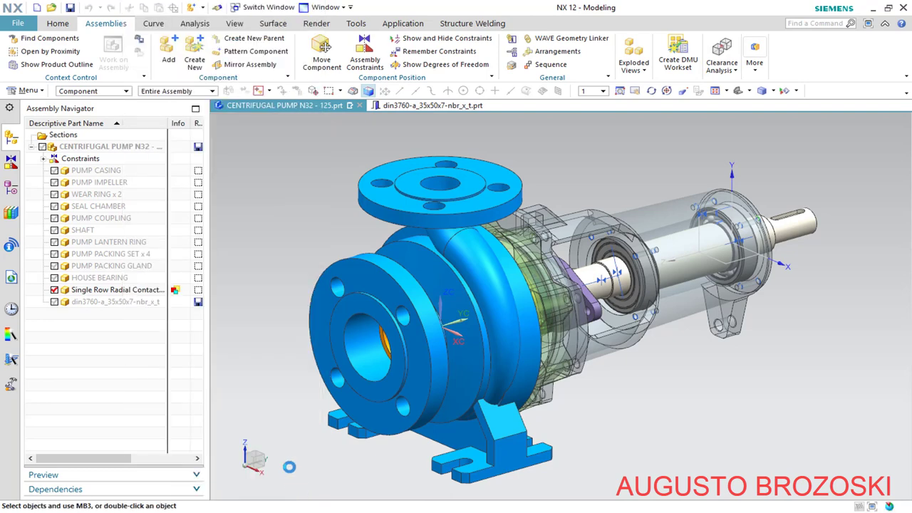
{"action": "left_click", "coordinate": [120, 302]}
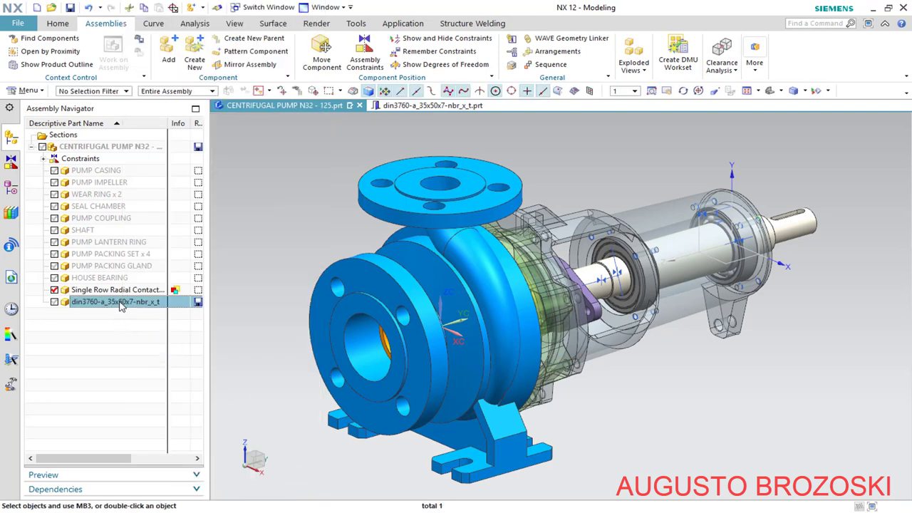
Drag the din3760 seal ring along YC to Y 450 past the shaft end and make it visible
{"action": "middle_click_drag", "start_coordinate": [369, 328], "coordinate": [416, 309]}
{"action": "scroll", "coordinate": [548, 263], "scroll_direction": "down", "scroll_amount": 1}
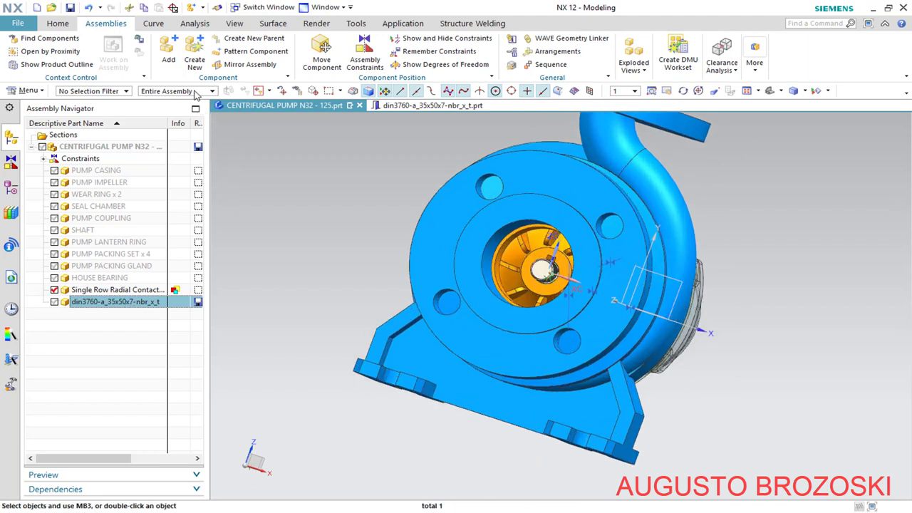
{"action": "left_click", "coordinate": [321, 51]}
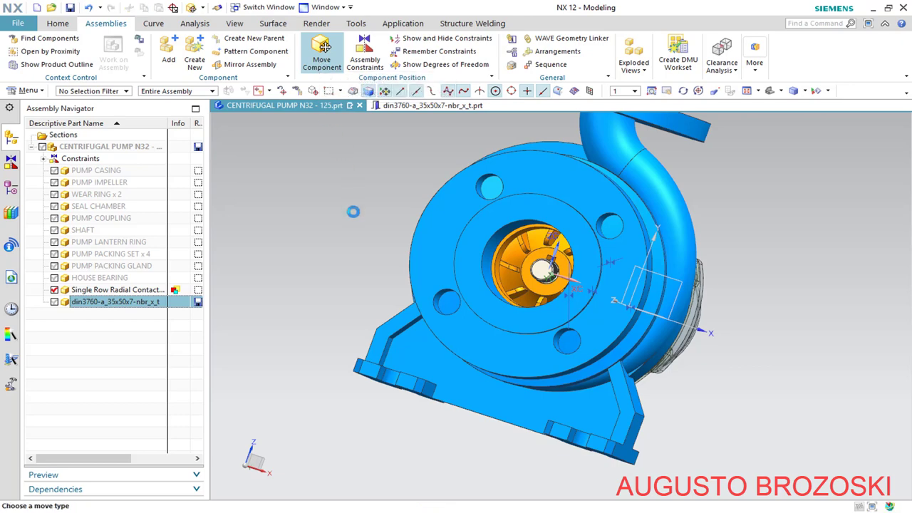
{"action": "middle_click_drag", "start_coordinate": [385, 263], "coordinate": [352, 207]}
{"action": "left_click_drag", "start_coordinate": [446, 345], "coordinate": [864, 132]}
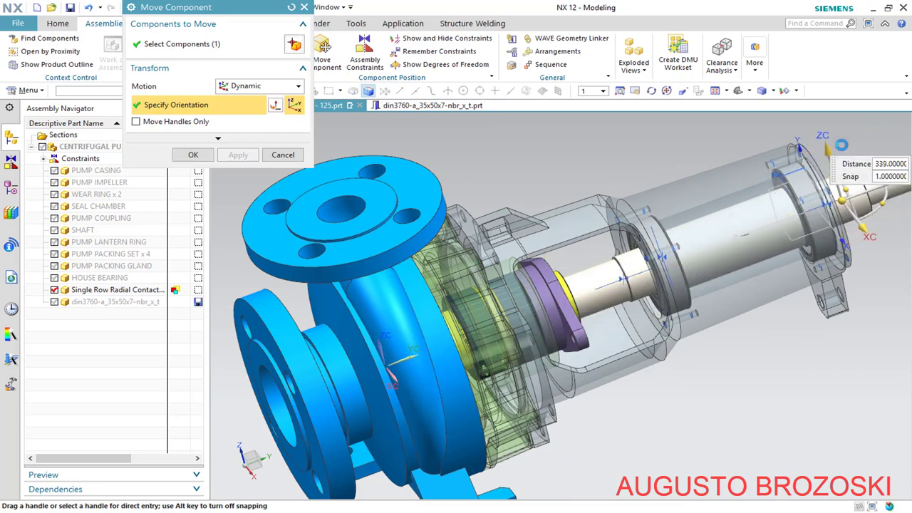
{"action": "scroll", "coordinate": [541, 249], "scroll_direction": "down", "scroll_amount": 5}
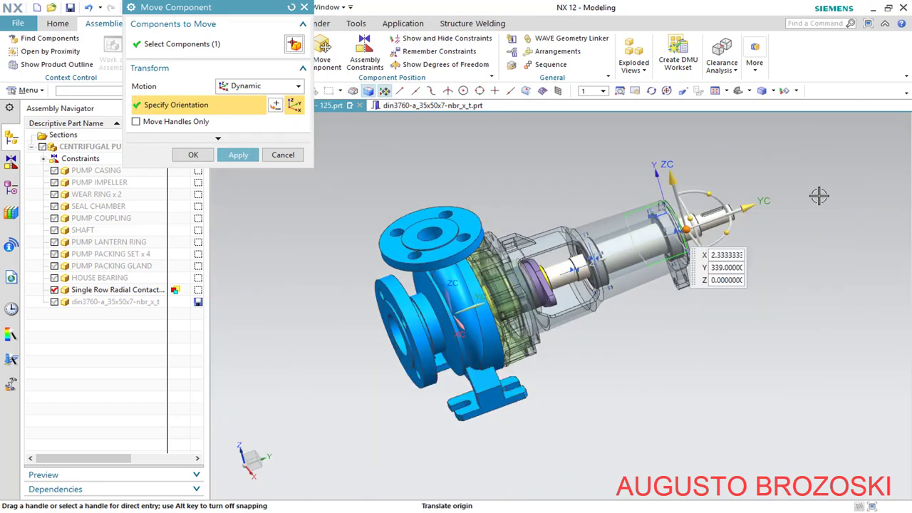
{"action": "scroll", "coordinate": [713, 208], "scroll_direction": "up", "scroll_amount": 4}
{"action": "left_click_drag", "start_coordinate": [575, 254], "coordinate": [763, 184]}
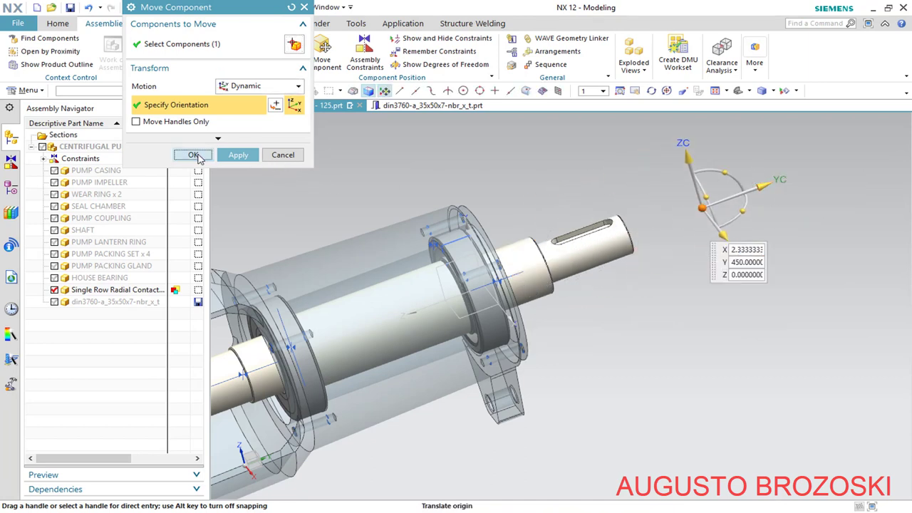
{"action": "left_click", "coordinate": [193, 155]}
{"action": "left_click", "coordinate": [54, 302]}
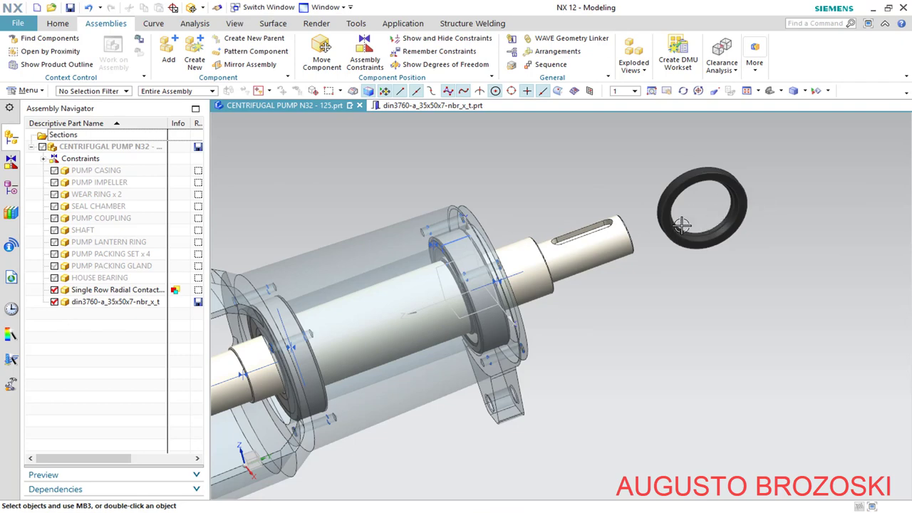
{"action": "scroll", "coordinate": [634, 208], "scroll_direction": "down", "scroll_amount": 2}
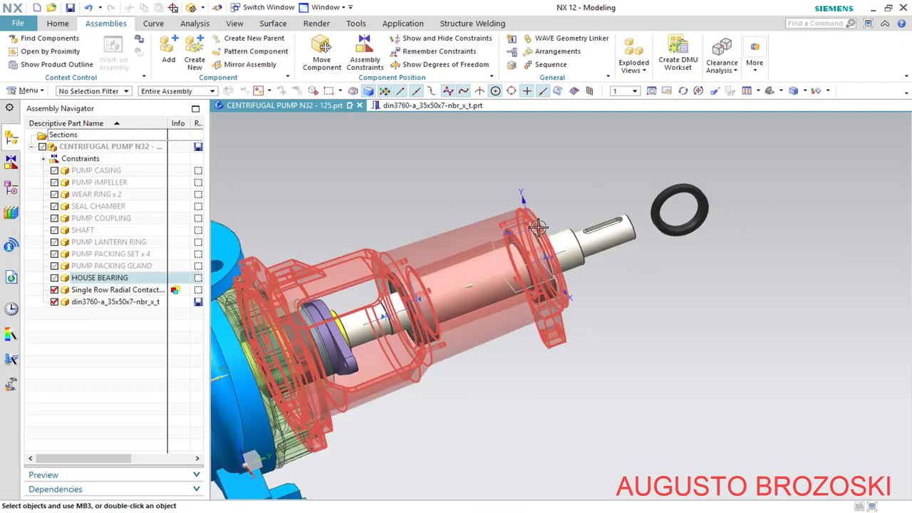
Orbit the pump slightly, then switch to the centrifugal pump PDF and pan to section A-A
{"action": "scroll", "coordinate": [553, 225], "scroll_direction": "up", "scroll_amount": 2}
{"action": "middle_click_drag", "start_coordinate": [553, 225], "coordinate": [551, 235]}
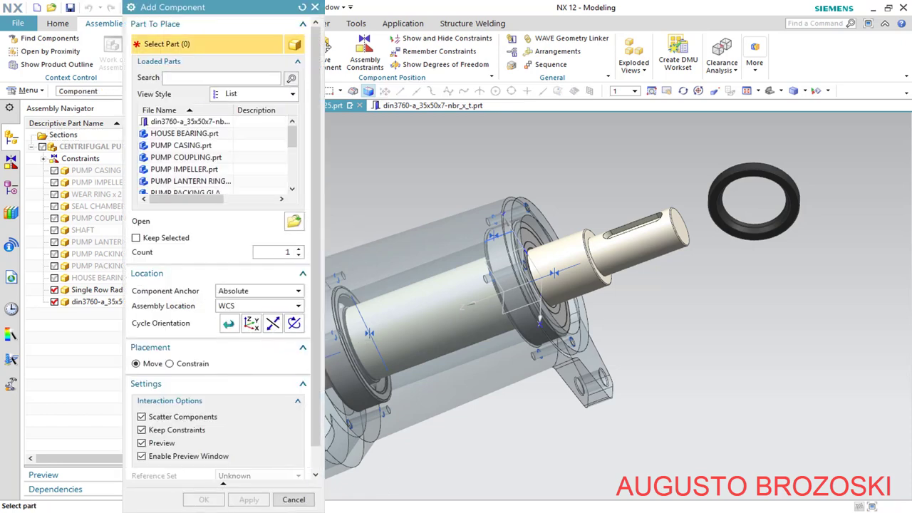
{"action": "key", "text": "alt+Tab"}
{"action": "left_click_drag", "start_coordinate": [454, 509], "coordinate": [160, 509]}
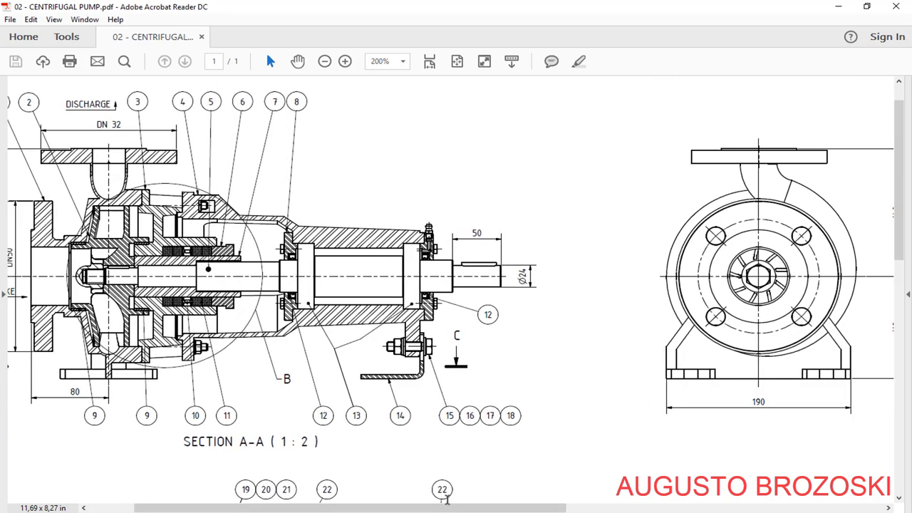
Pan across section A-A and the parts list, then minimize Acrobat to return to NX
{"action": "left_click_drag", "start_coordinate": [447, 508], "coordinate": [724, 509]}
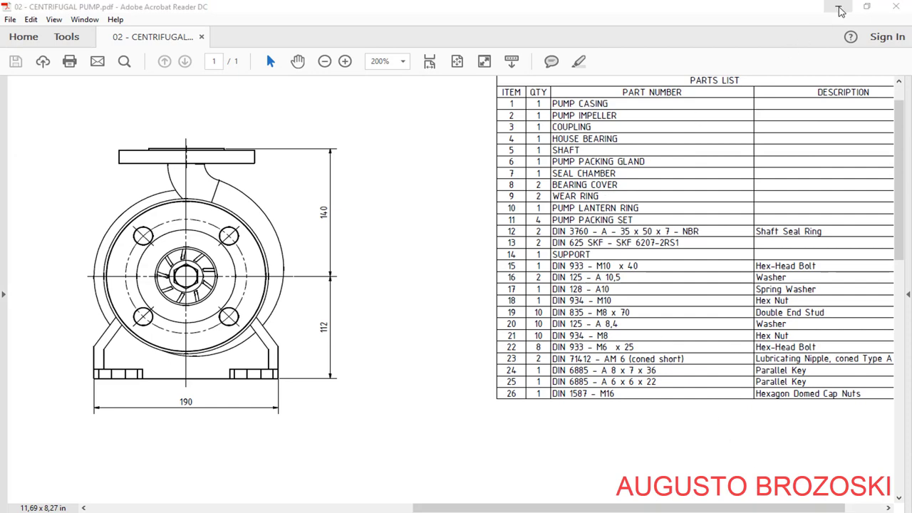
{"action": "left_click", "coordinate": [838, 7]}
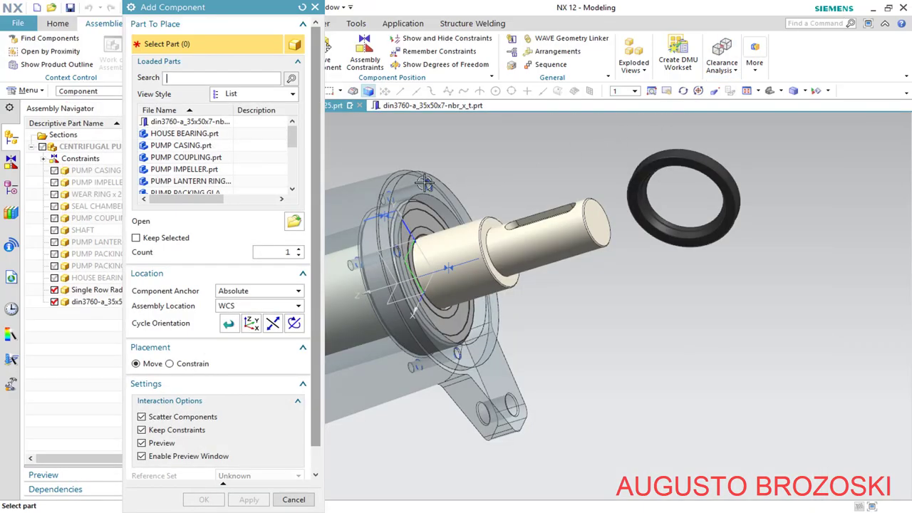
Load BEARING COVER.prt with Move placement, drag it 540 along YC, and add it
{"action": "left_click", "coordinate": [293, 223]}
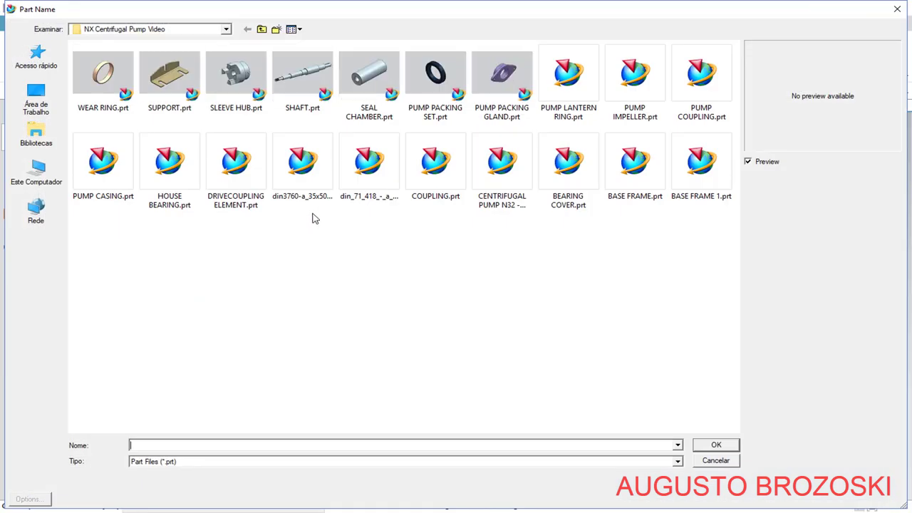
{"action": "left_click", "coordinate": [558, 180]}
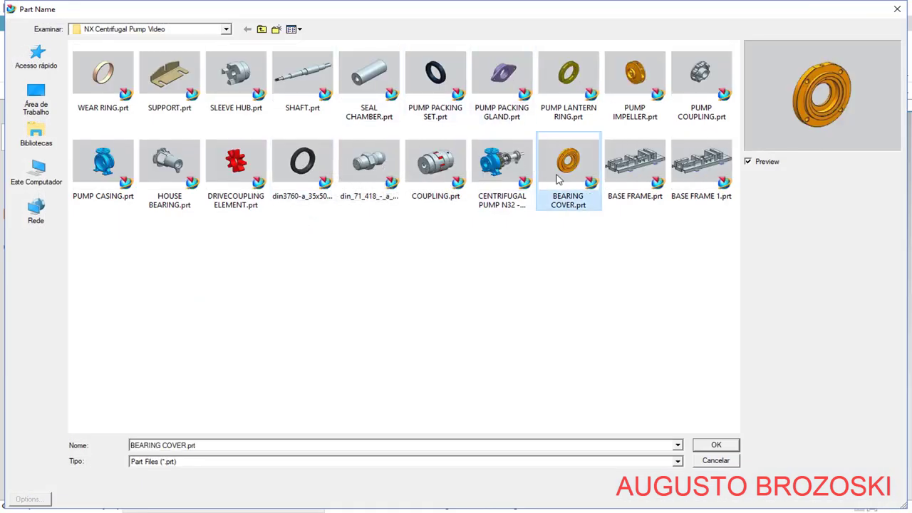
{"action": "left_click", "coordinate": [714, 445]}
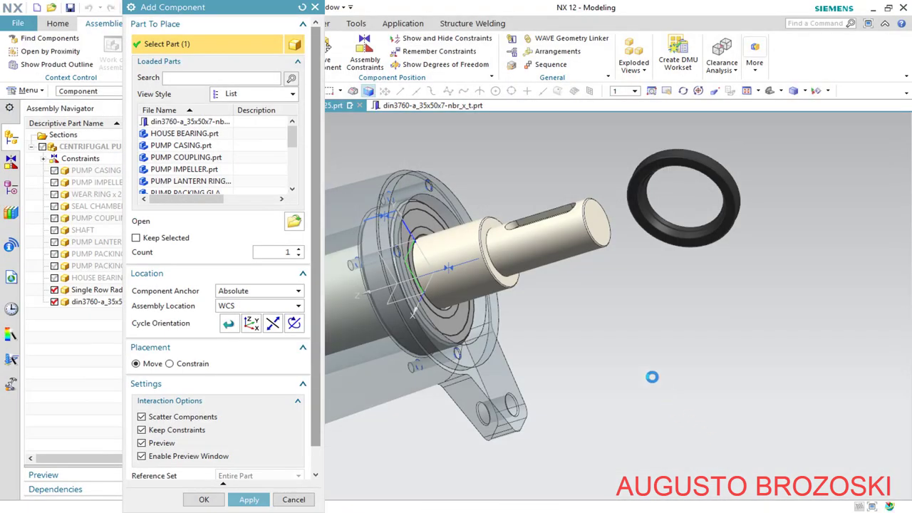
{"action": "scroll", "coordinate": [637, 345], "scroll_direction": "down", "scroll_amount": 5}
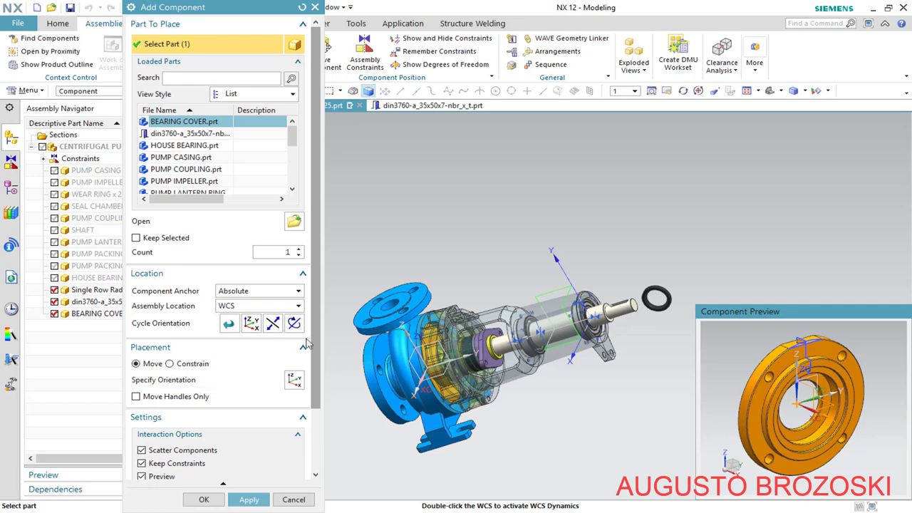
{"action": "left_click_drag", "start_coordinate": [314, 349], "coordinate": [313, 442]}
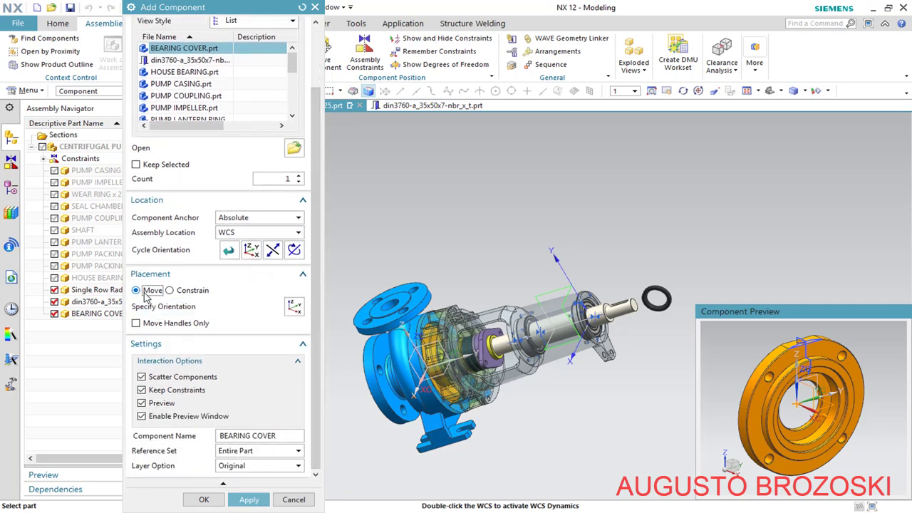
{"action": "left_click", "coordinate": [191, 290]}
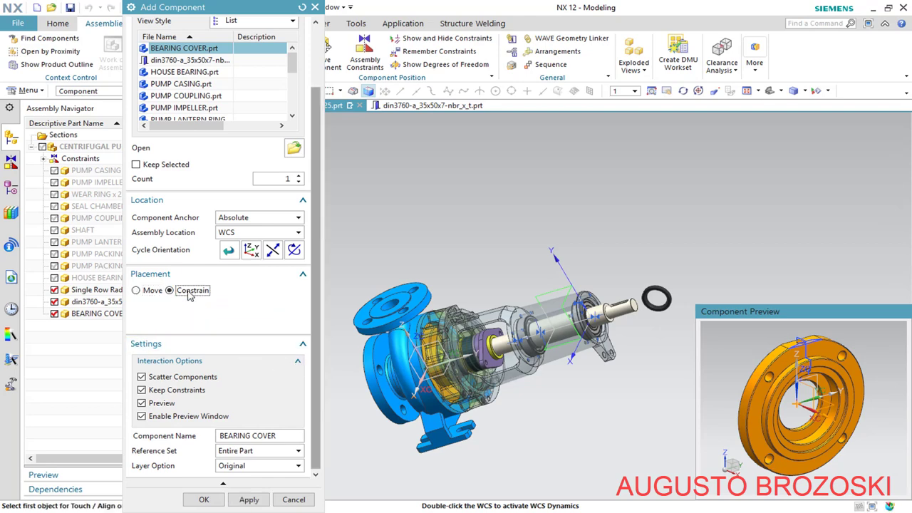
{"action": "left_click", "coordinate": [151, 291]}
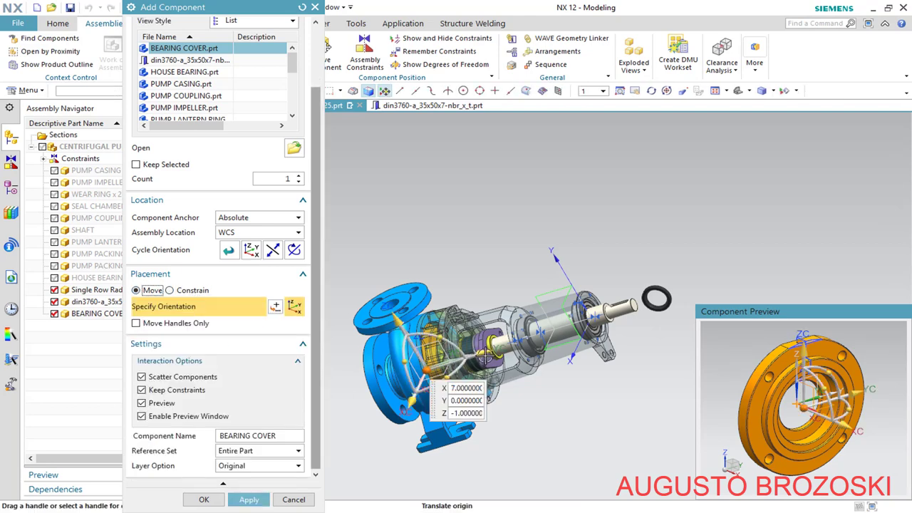
{"action": "left_click_drag", "start_coordinate": [487, 353], "coordinate": [783, 261]}
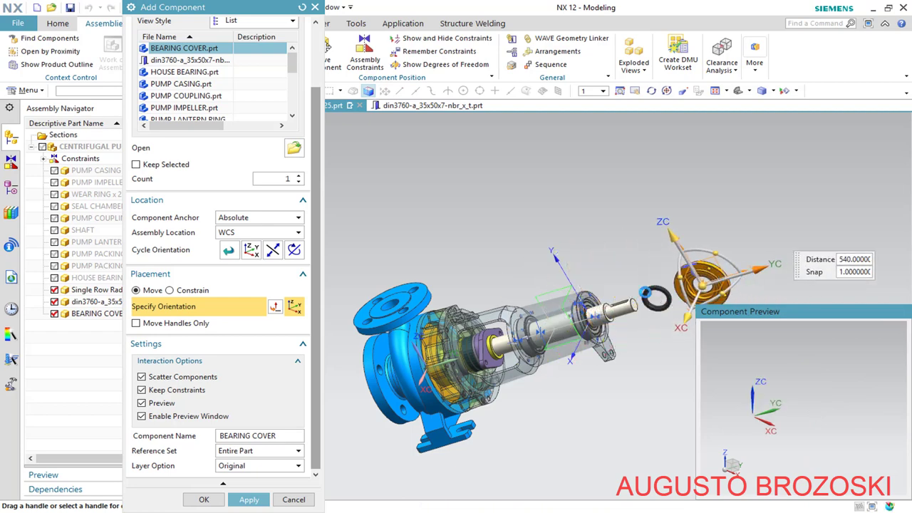
{"action": "left_click", "coordinate": [205, 501]}
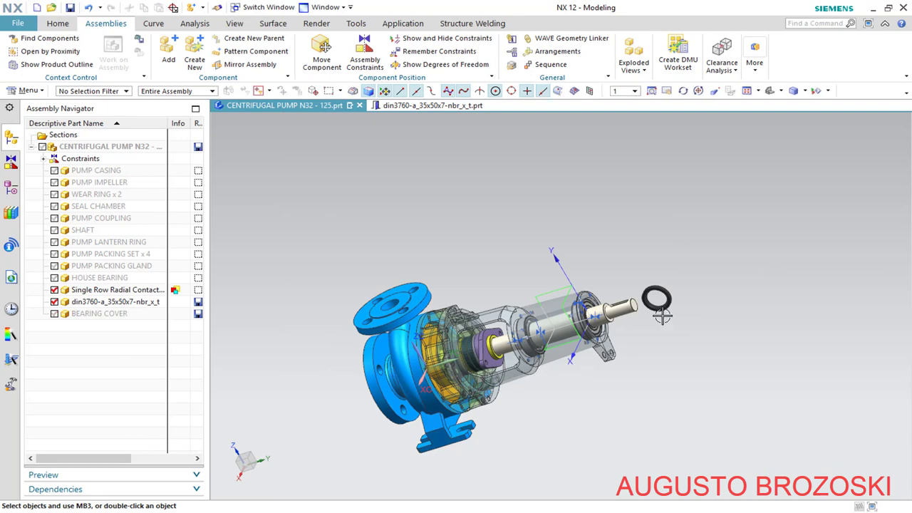
Show the BEARING COVER in the 3-D view and select it
{"action": "scroll", "coordinate": [688, 303], "scroll_direction": "up", "scroll_amount": 2}
{"action": "scroll", "coordinate": [686, 285], "scroll_direction": "up", "scroll_amount": 3}
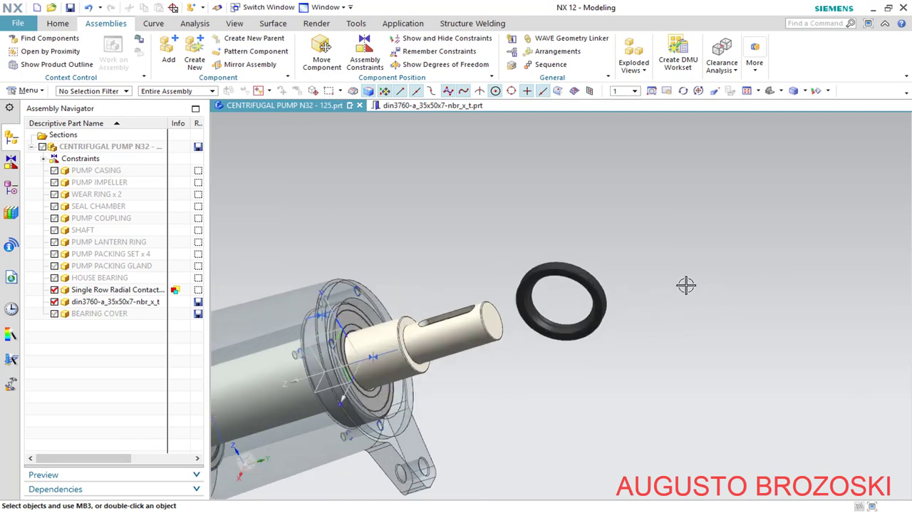
{"action": "left_click", "coordinate": [55, 315]}
{"action": "scroll", "coordinate": [611, 249], "scroll_direction": "up", "scroll_amount": 3}
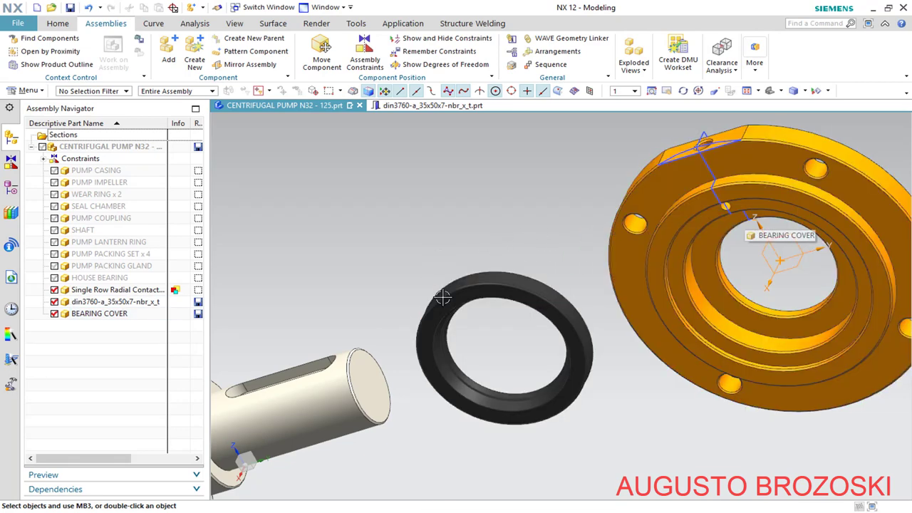
{"action": "middle_click_drag", "start_coordinate": [442, 298], "coordinate": [456, 328]}
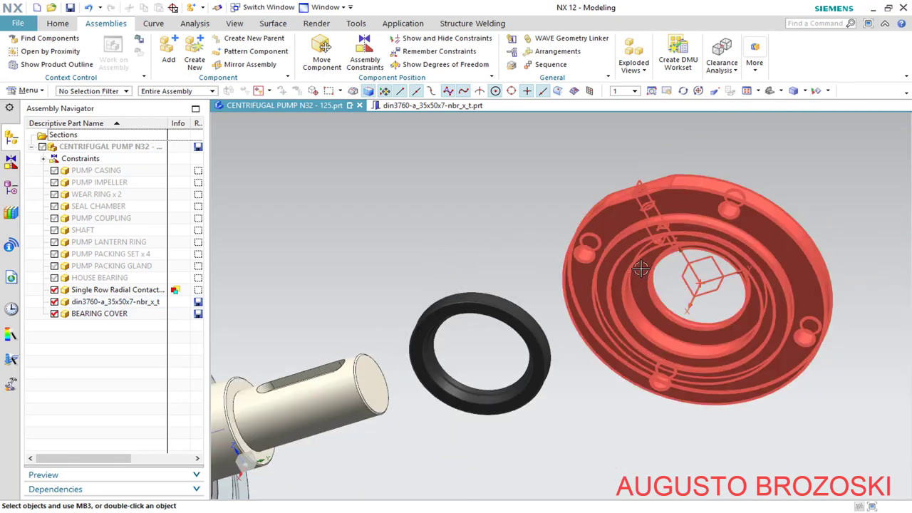
{"action": "left_click", "coordinate": [642, 268]}
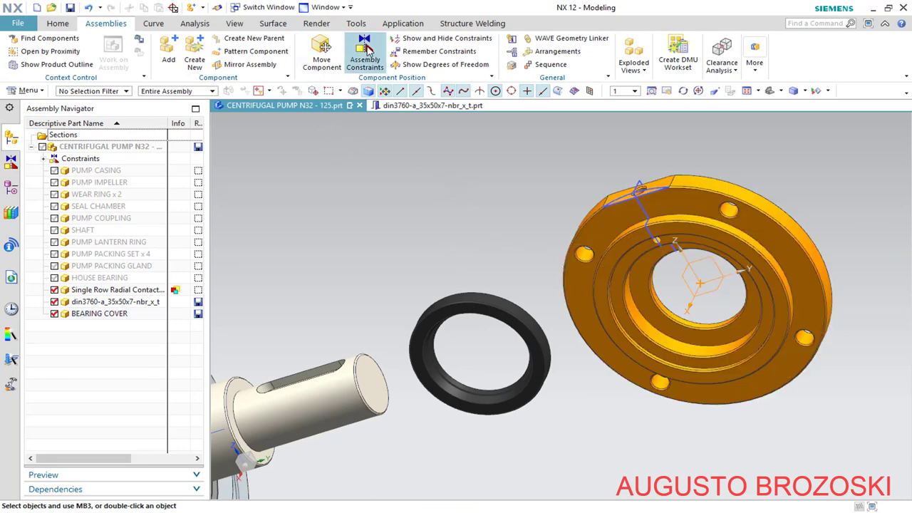
Apply a Touch constraint between the seal ring face and the bearing cover face
{"action": "left_click", "coordinate": [365, 49]}
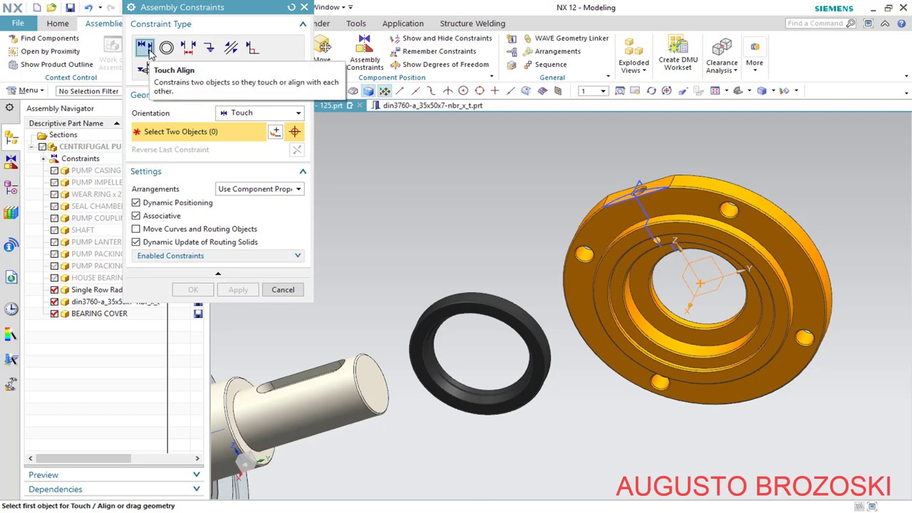
{"action": "scroll", "coordinate": [401, 338], "scroll_direction": "up", "scroll_amount": 5}
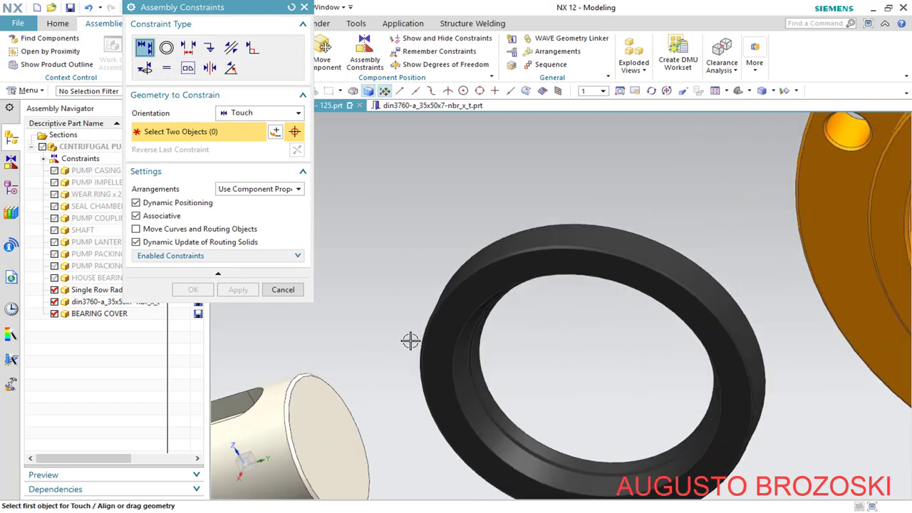
{"action": "left_click", "coordinate": [437, 334]}
{"action": "scroll", "coordinate": [418, 336], "scroll_direction": "down", "scroll_amount": 3}
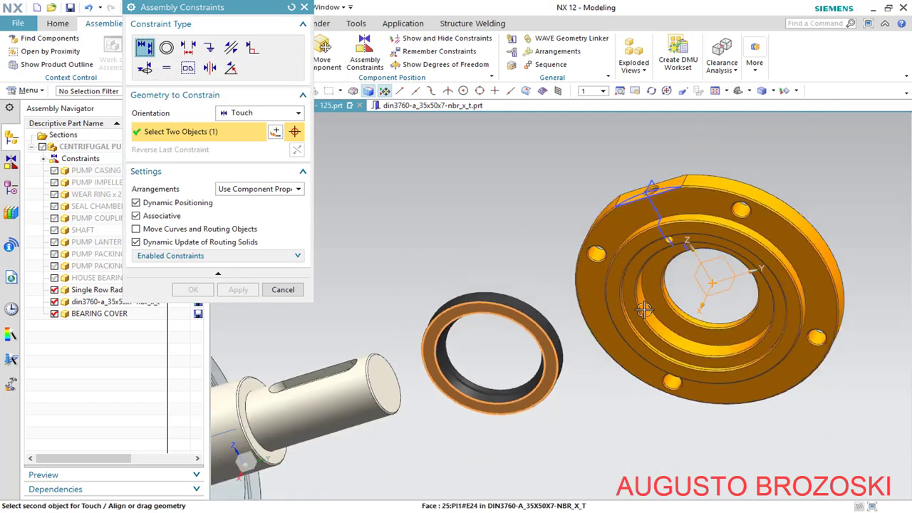
{"action": "scroll", "coordinate": [672, 281], "scroll_direction": "up", "scroll_amount": 5}
{"action": "left_click", "coordinate": [627, 248]}
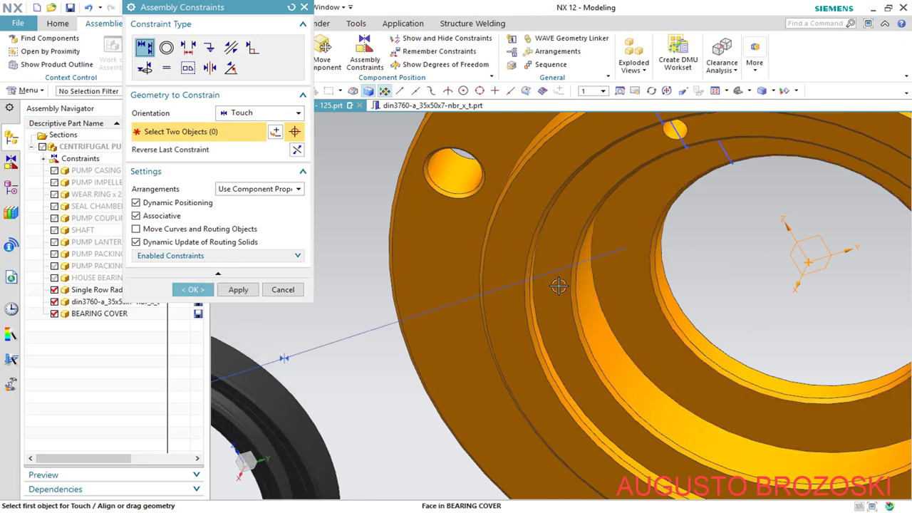
{"action": "scroll", "coordinate": [507, 312], "scroll_direction": "down", "scroll_amount": 5}
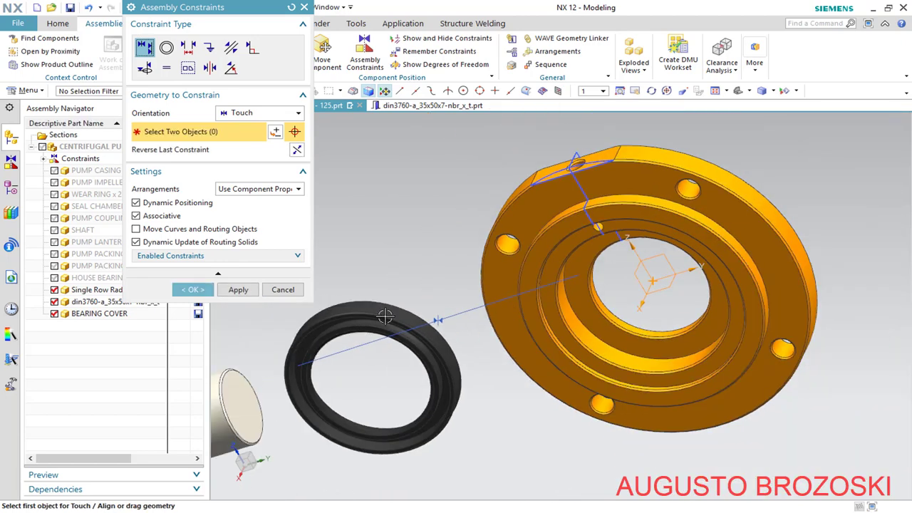
Centre the seal ring on the cover's bore axis with Infer Center/Axis
{"action": "left_click", "coordinate": [299, 116]}
{"action": "left_click", "coordinate": [253, 161]}
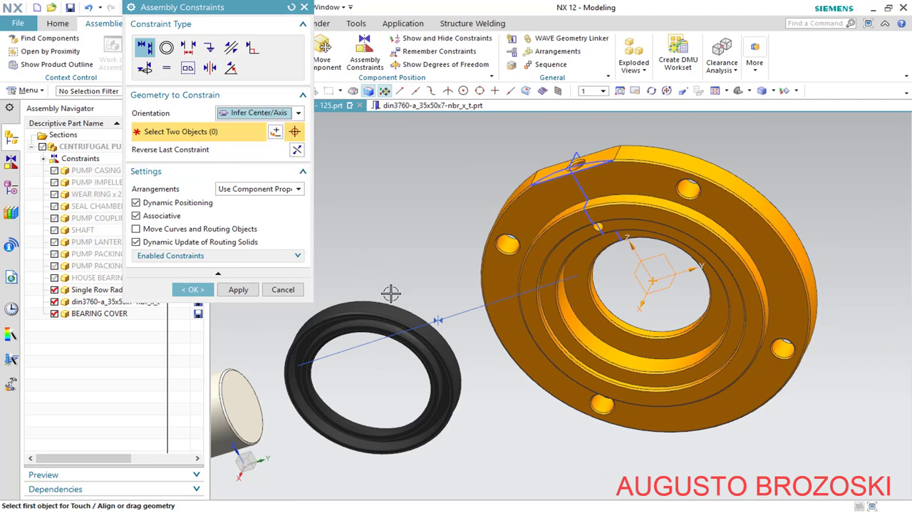
{"action": "scroll", "coordinate": [390, 293], "scroll_direction": "up", "scroll_amount": 2}
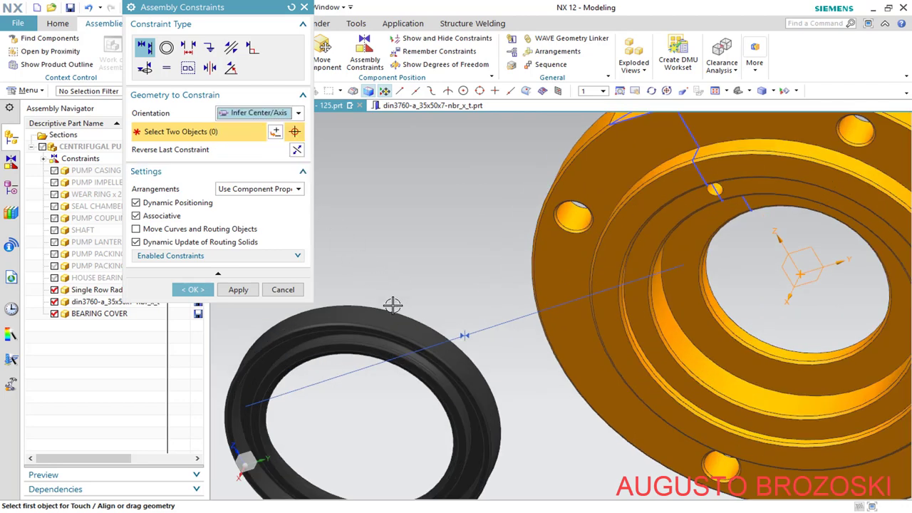
{"action": "left_click", "coordinate": [365, 423]}
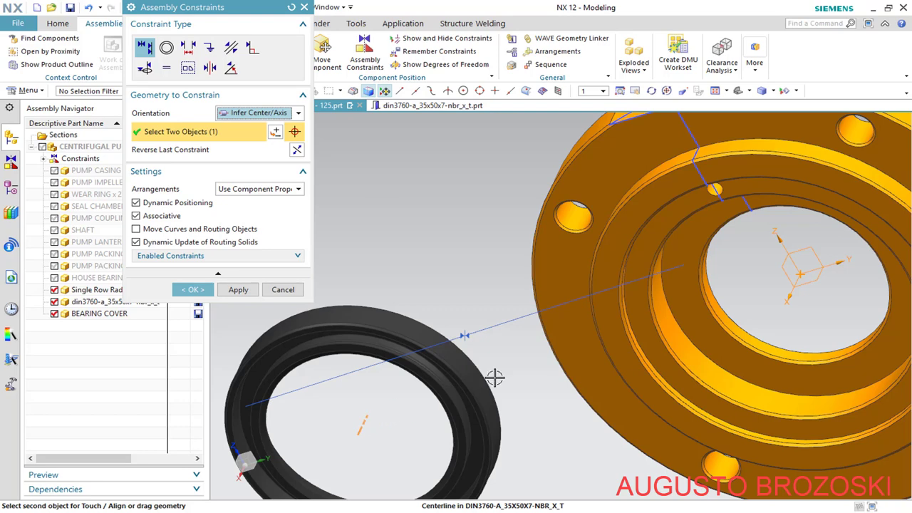
{"action": "scroll", "coordinate": [741, 332], "scroll_direction": "up", "scroll_amount": 2}
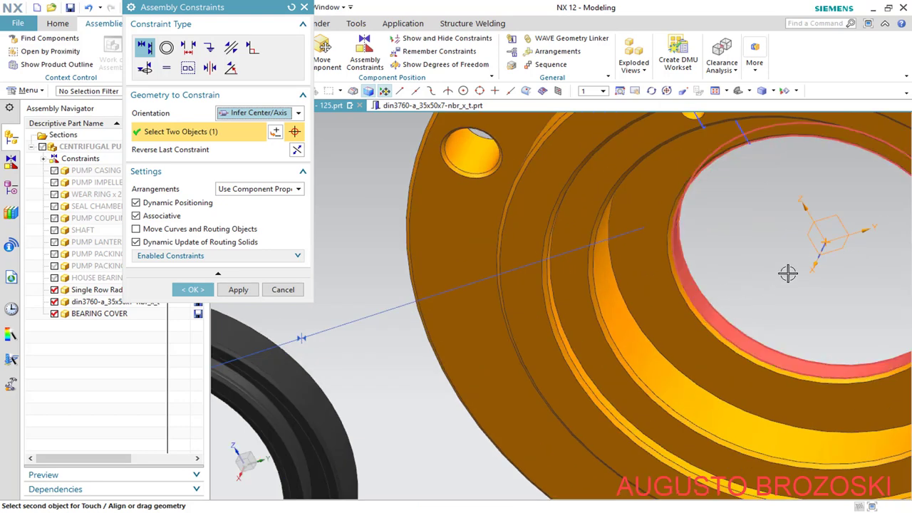
{"action": "scroll", "coordinate": [812, 256], "scroll_direction": "up", "scroll_amount": 3}
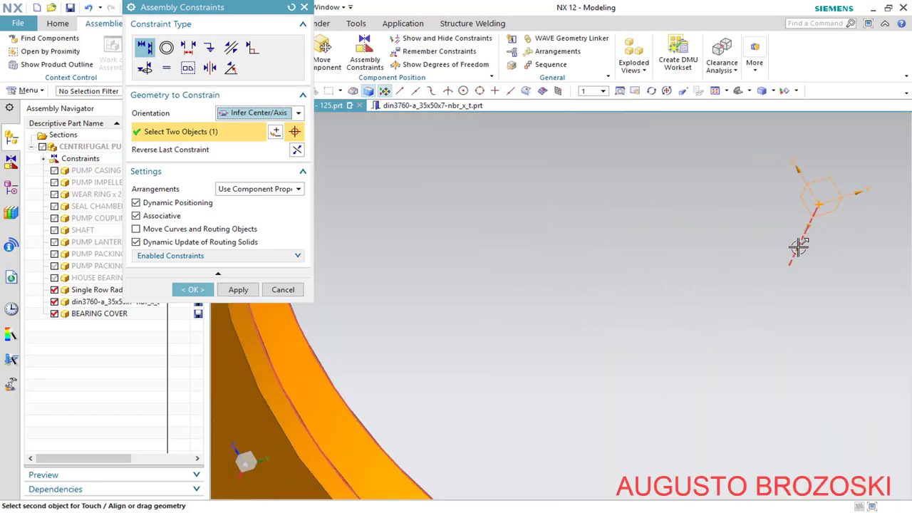
{"action": "left_click", "coordinate": [799, 246]}
{"action": "scroll", "coordinate": [595, 284], "scroll_direction": "down", "scroll_amount": 3}
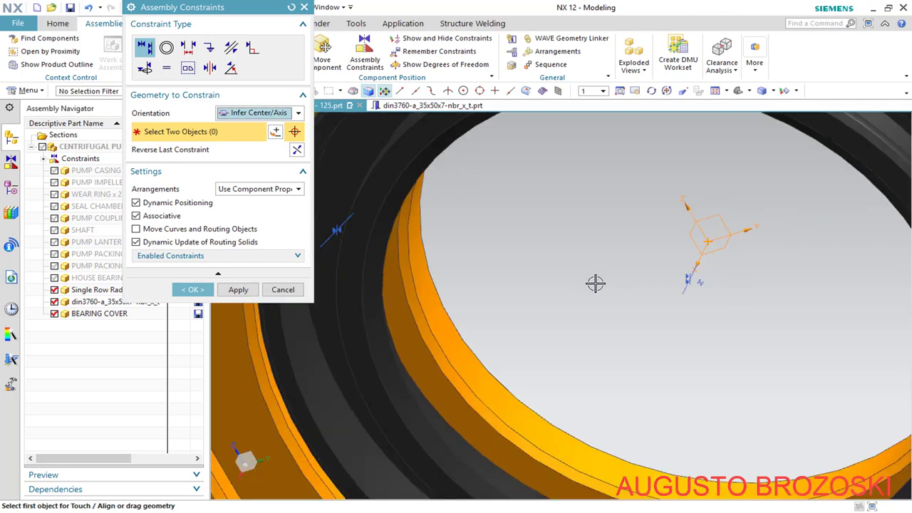
{"action": "scroll", "coordinate": [596, 283], "scroll_direction": "down", "scroll_amount": 3}
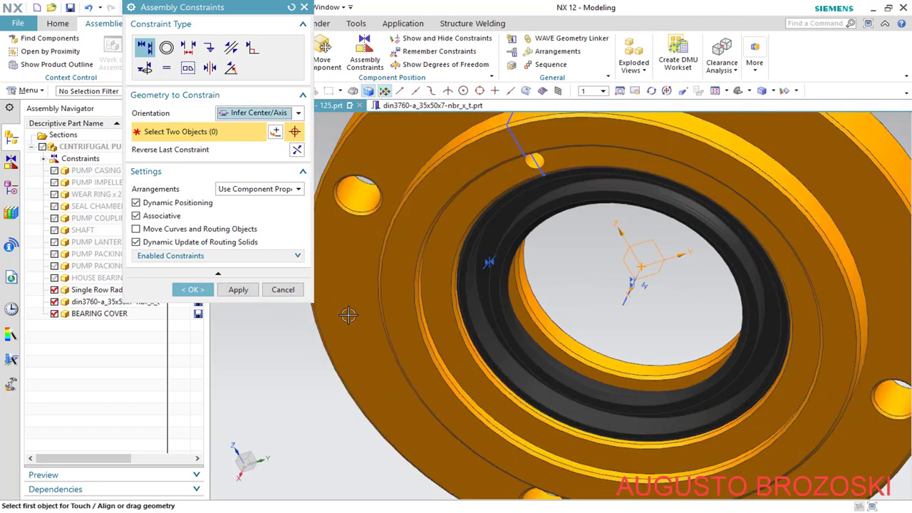
{"action": "scroll", "coordinate": [348, 315], "scroll_direction": "down", "scroll_amount": 5}
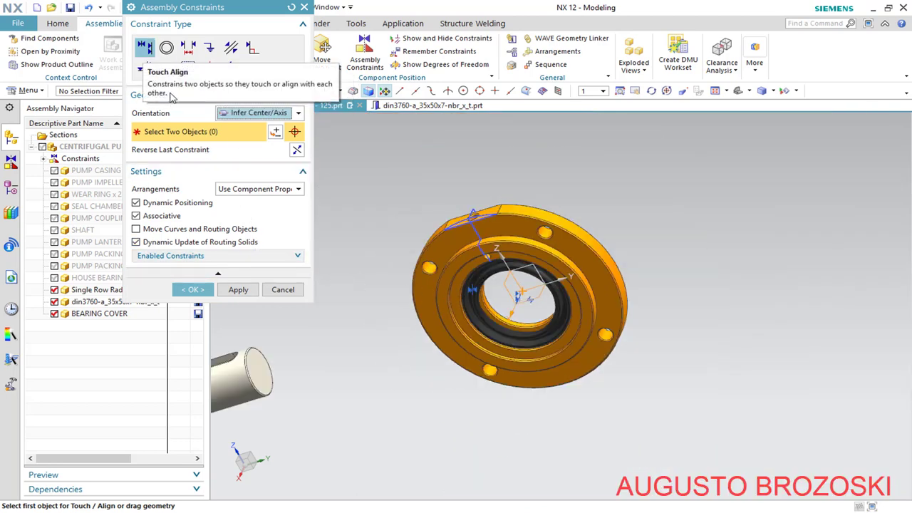
Align the bearing cover's bore axis with the shaft centreline
{"action": "scroll", "coordinate": [574, 215], "scroll_direction": "up", "scroll_amount": 2}
{"action": "scroll", "coordinate": [574, 215], "scroll_direction": "up", "scroll_amount": 3}
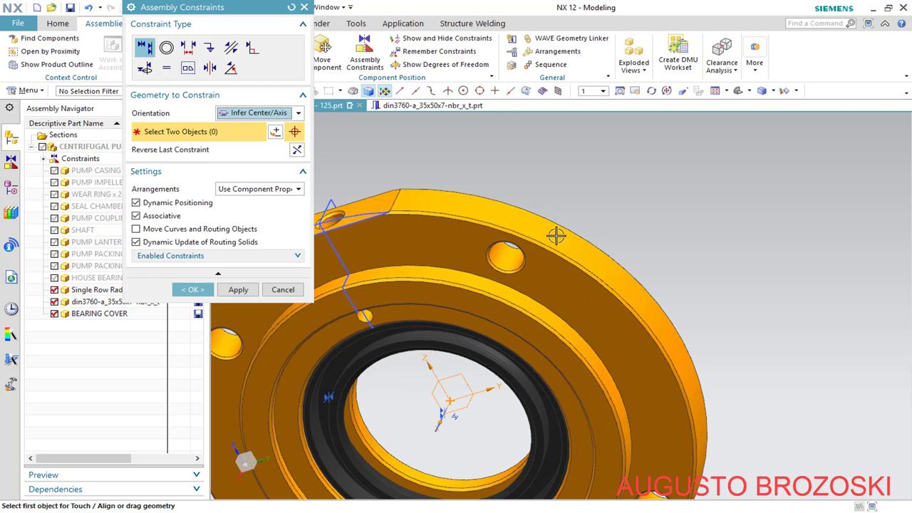
{"action": "scroll", "coordinate": [449, 402], "scroll_direction": "up", "scroll_amount": 5}
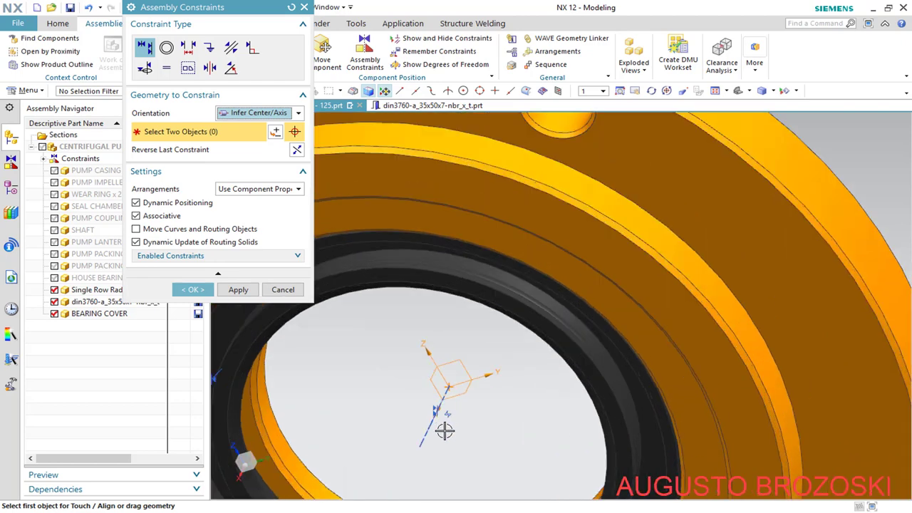
{"action": "left_click", "coordinate": [401, 418]}
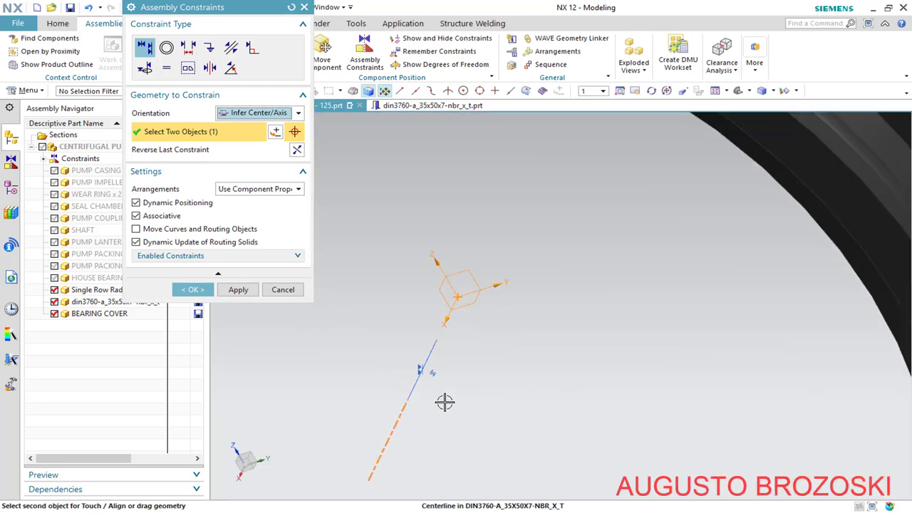
{"action": "scroll", "coordinate": [546, 352], "scroll_direction": "down", "scroll_amount": 5}
{"action": "scroll", "coordinate": [594, 338], "scroll_direction": "down", "scroll_amount": 3}
{"action": "scroll", "coordinate": [356, 393], "scroll_direction": "up", "scroll_amount": 3}
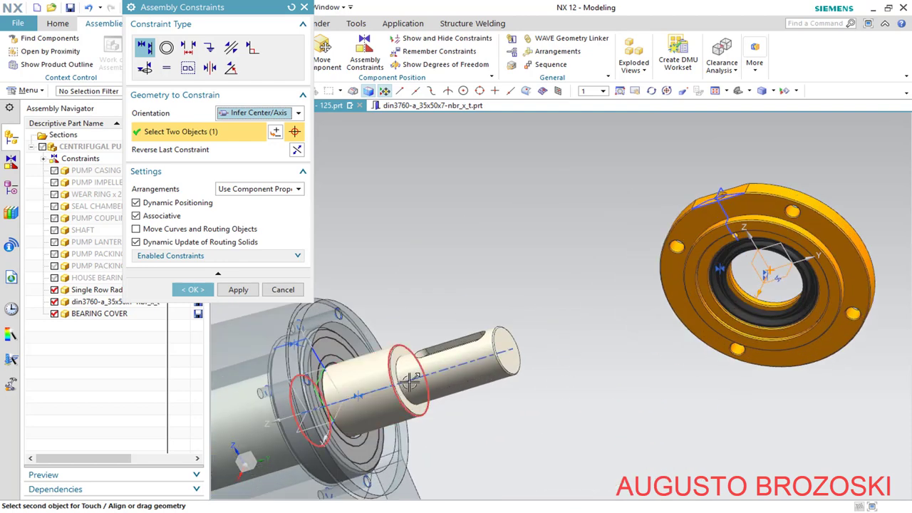
{"action": "left_click", "coordinate": [314, 389]}
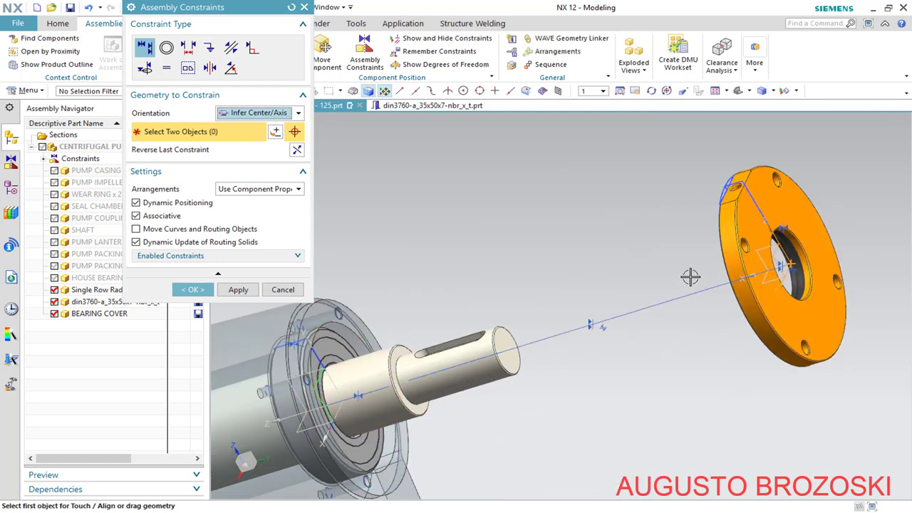
Touch the cover flange face flush against the housing bearing face
{"action": "left_click", "coordinate": [297, 114]}
{"action": "left_click", "coordinate": [289, 139]}
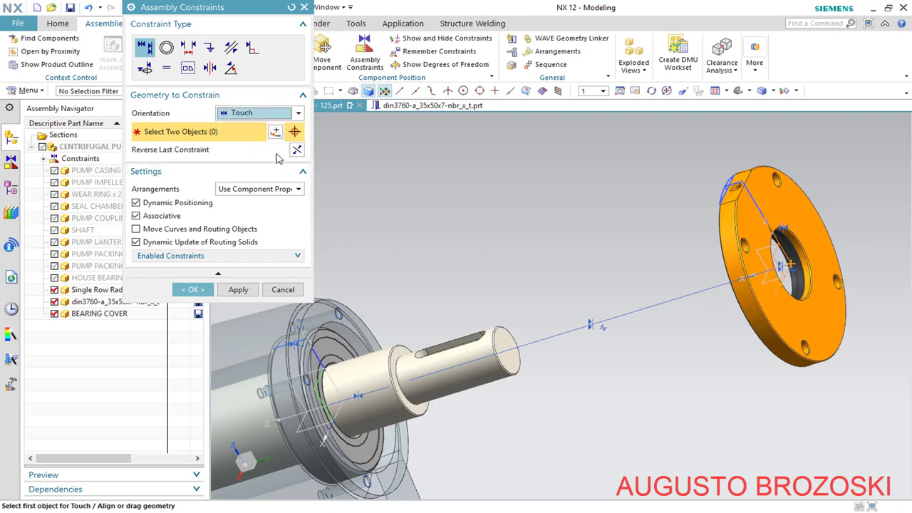
{"action": "middle_click_drag", "start_coordinate": [600, 273], "coordinate": [743, 214]}
{"action": "scroll", "coordinate": [743, 213], "scroll_direction": "up", "scroll_amount": 8}
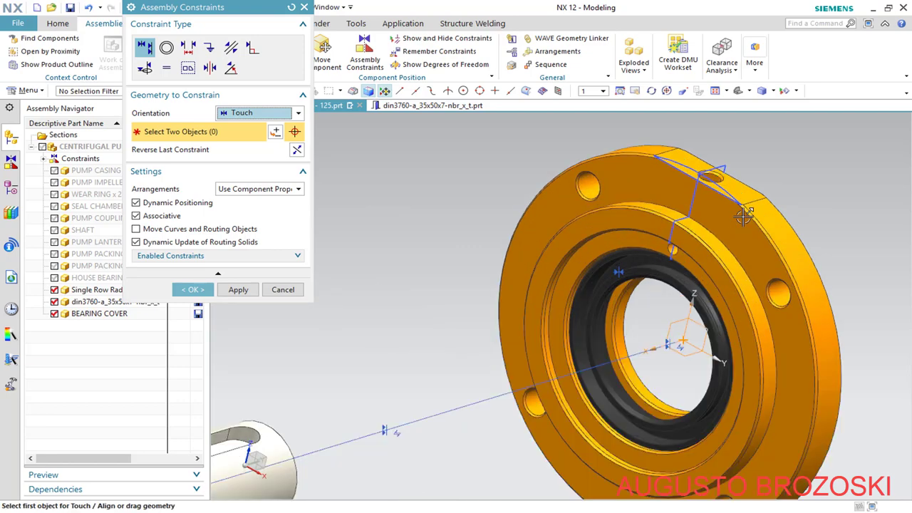
{"action": "left_click", "coordinate": [611, 166]}
{"action": "scroll", "coordinate": [611, 167], "scroll_direction": "down", "scroll_amount": 8}
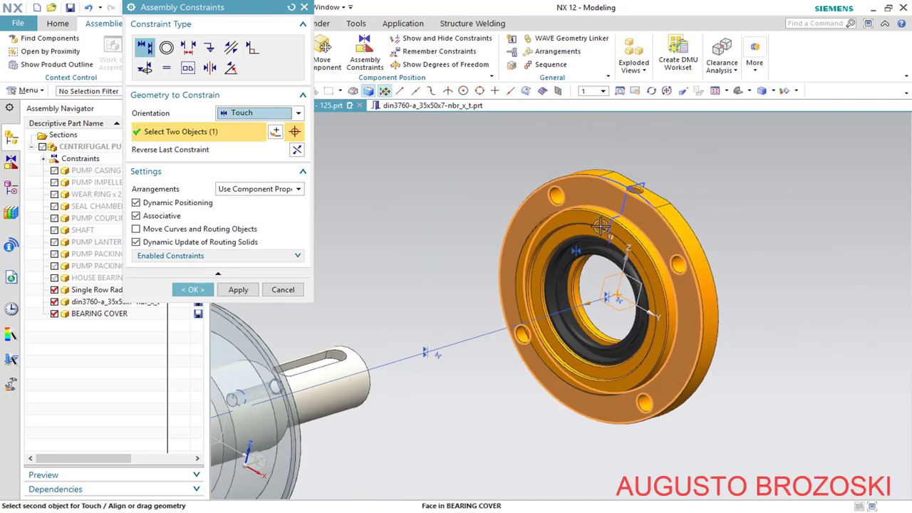
{"action": "middle_click_drag", "start_coordinate": [525, 250], "coordinate": [446, 275]}
{"action": "scroll", "coordinate": [441, 276], "scroll_direction": "up", "scroll_amount": 6}
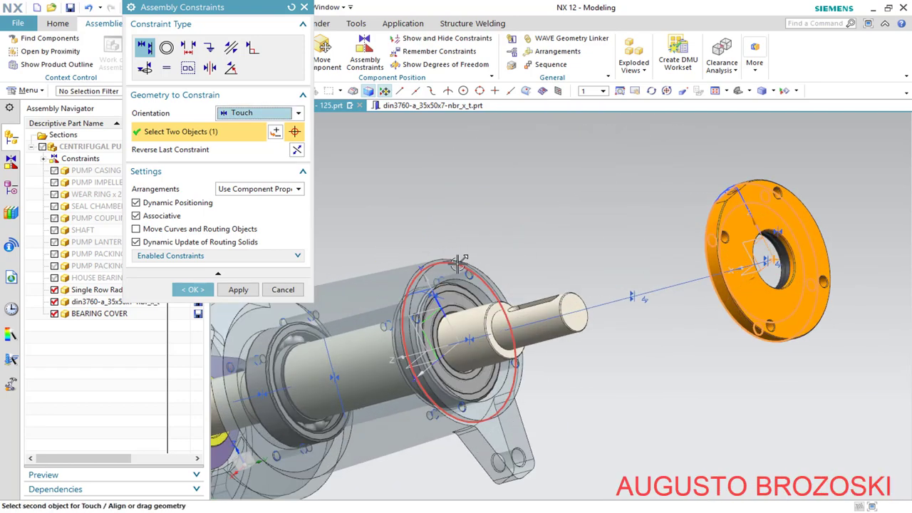
{"action": "left_click", "coordinate": [442, 277]}
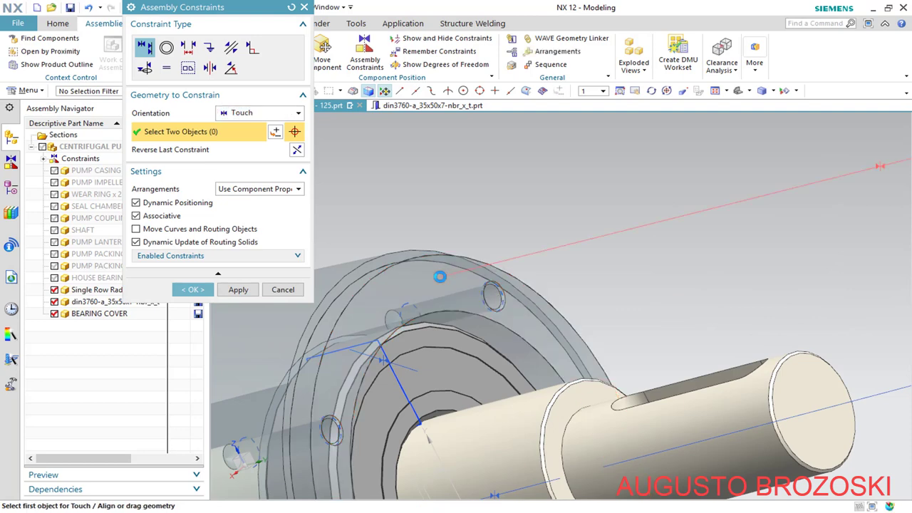
{"action": "scroll", "coordinate": [463, 313], "scroll_direction": "down", "scroll_amount": 3}
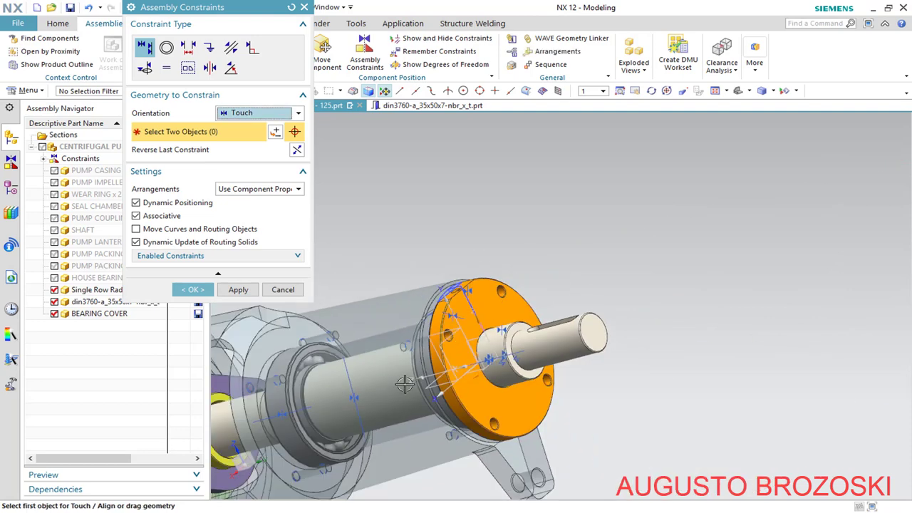
{"action": "scroll", "coordinate": [363, 401], "scroll_direction": "up", "scroll_amount": 4}
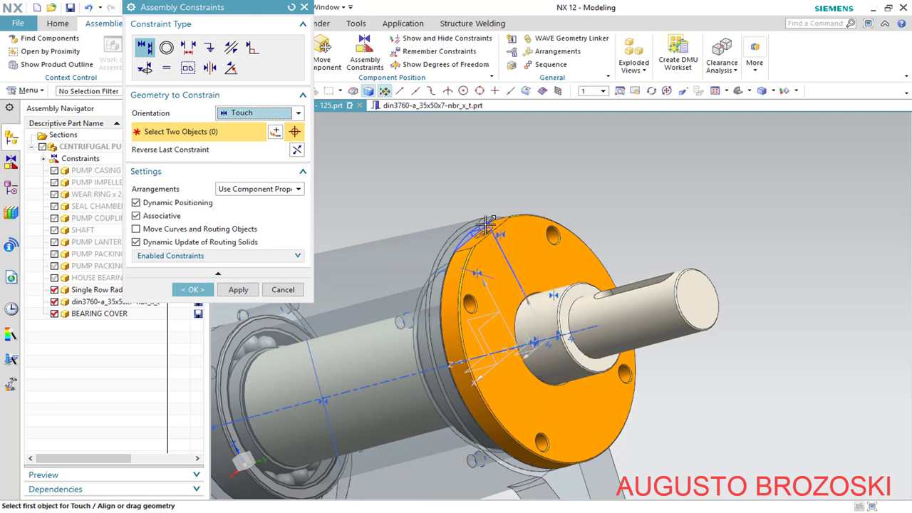
{"action": "scroll", "coordinate": [508, 232], "scroll_direction": "up", "scroll_amount": 3}
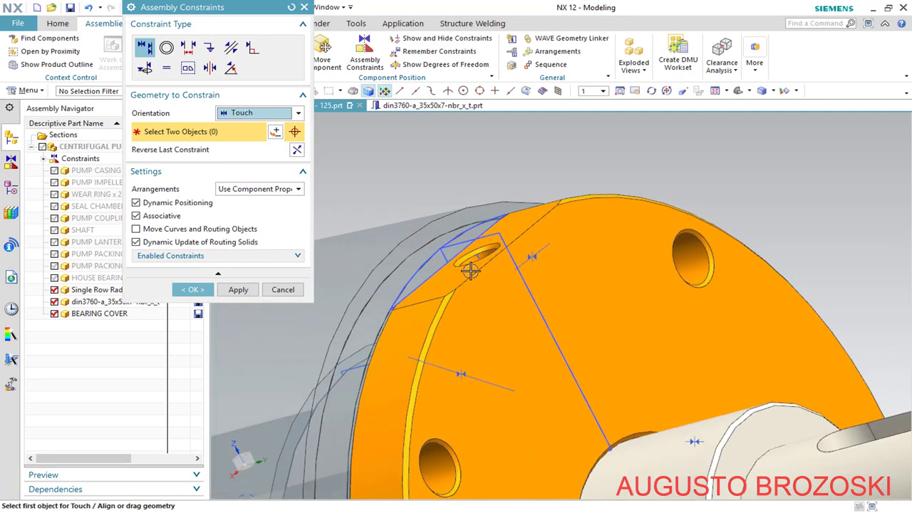
{"action": "scroll", "coordinate": [459, 246], "scroll_direction": "down", "scroll_amount": 4}
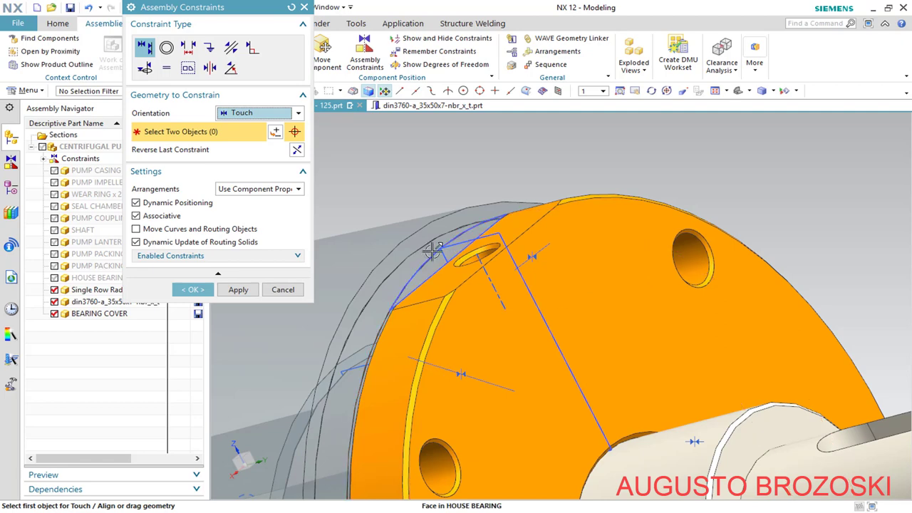
{"action": "scroll", "coordinate": [677, 171], "scroll_direction": "down", "scroll_amount": 2}
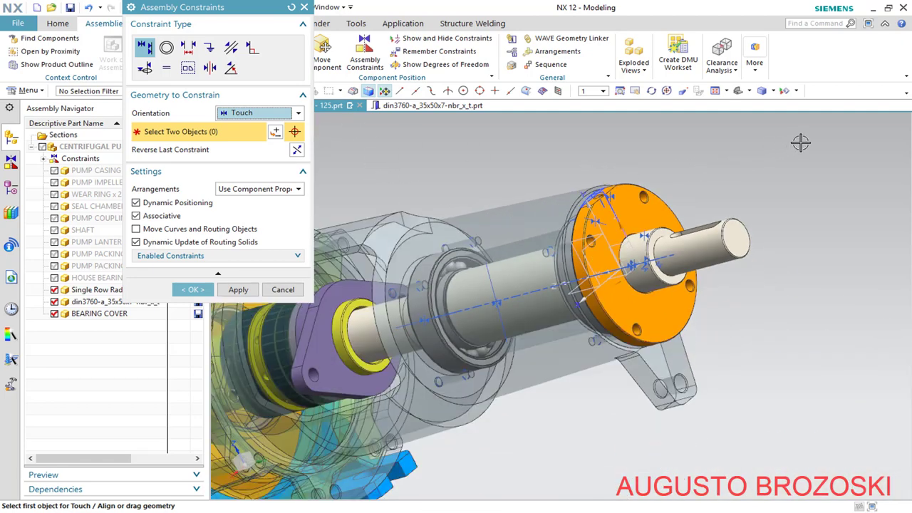
Show all datums in the assembly through Show and Hide
{"action": "left_click", "coordinate": [788, 92]}
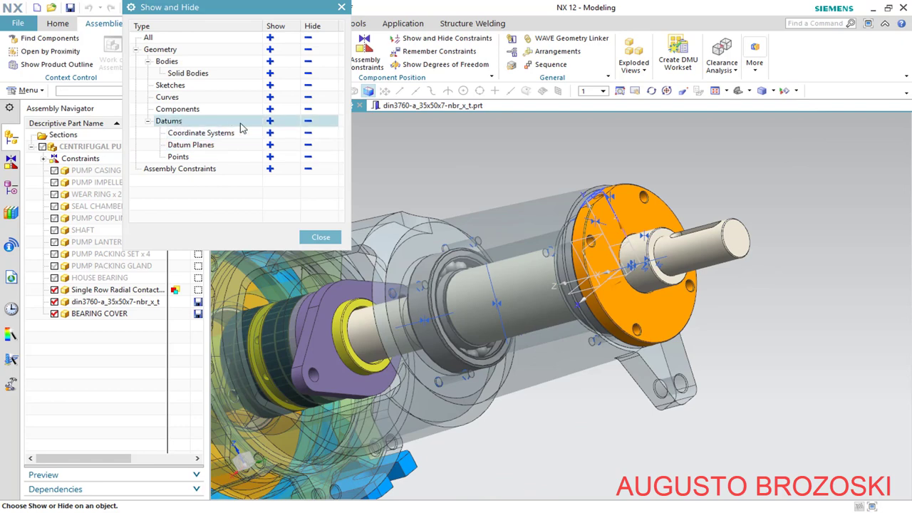
{"action": "left_click", "coordinate": [270, 122]}
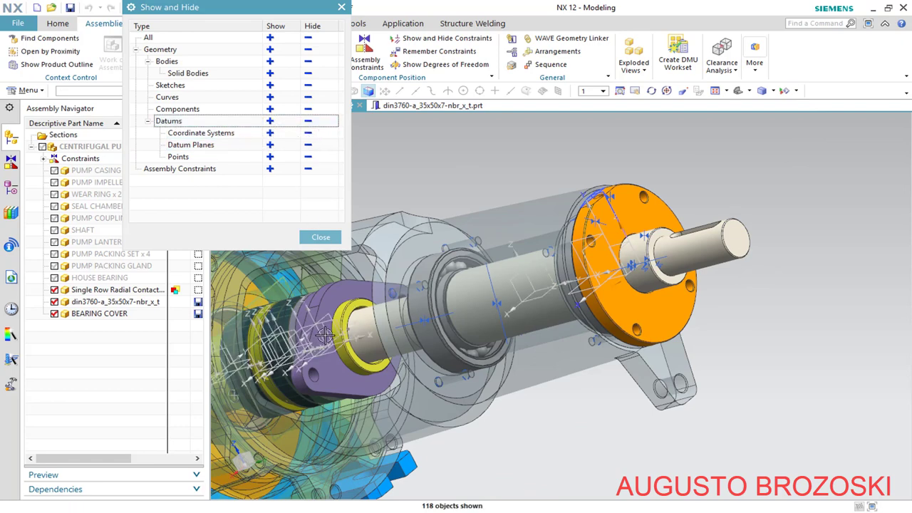
{"action": "left_click", "coordinate": [321, 237]}
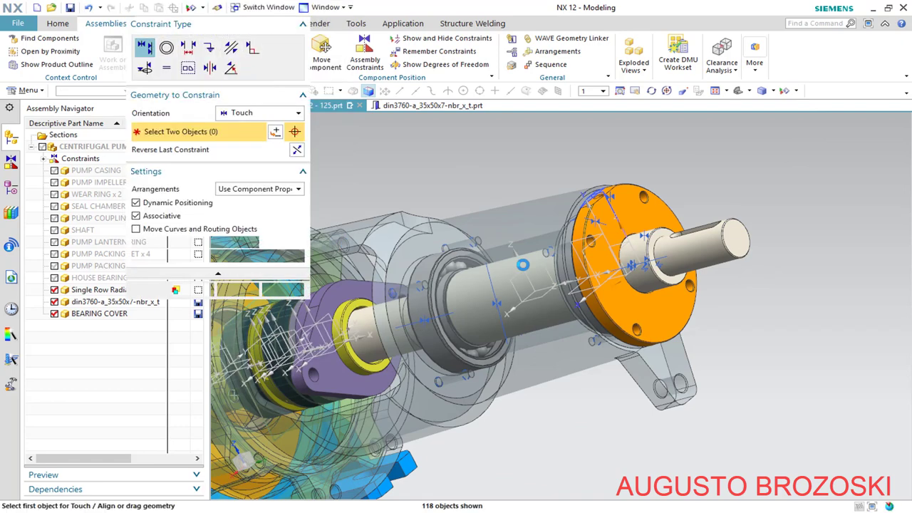
Touch-constrain the bearing's datum plane to the impeller's datum plane via QuickPick and confirm
{"action": "scroll", "coordinate": [615, 257], "scroll_direction": "up", "scroll_amount": 3}
{"action": "scroll", "coordinate": [615, 257], "scroll_direction": "up", "scroll_amount": 2}
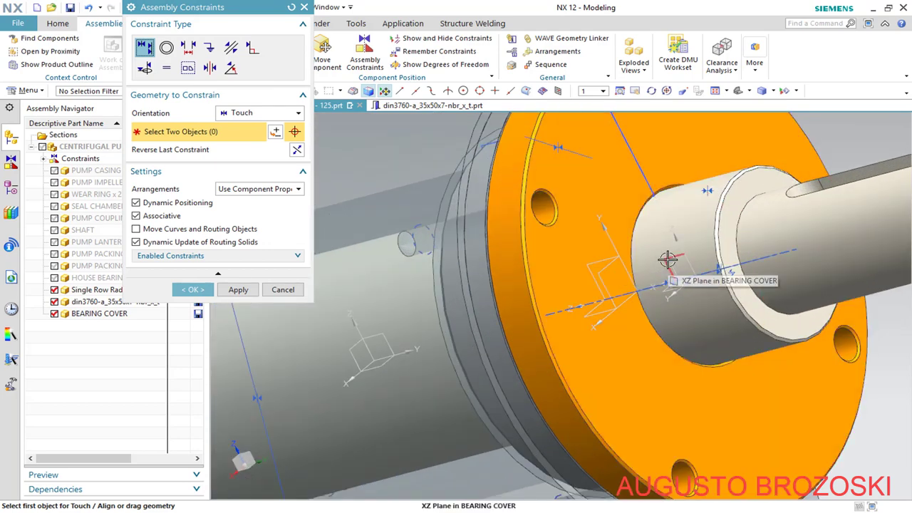
{"action": "left_click", "coordinate": [607, 259]}
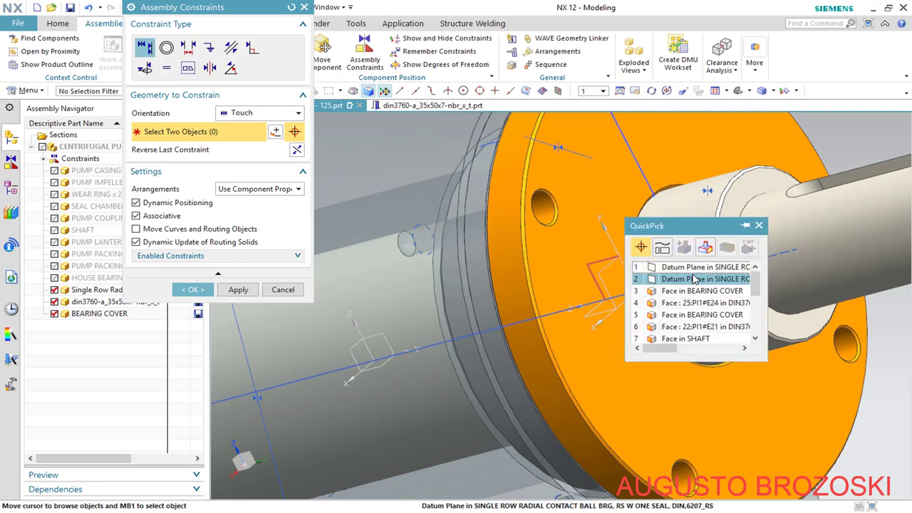
{"action": "left_click", "coordinate": [699, 271]}
{"action": "scroll", "coordinate": [497, 322], "scroll_direction": "down", "scroll_amount": 8}
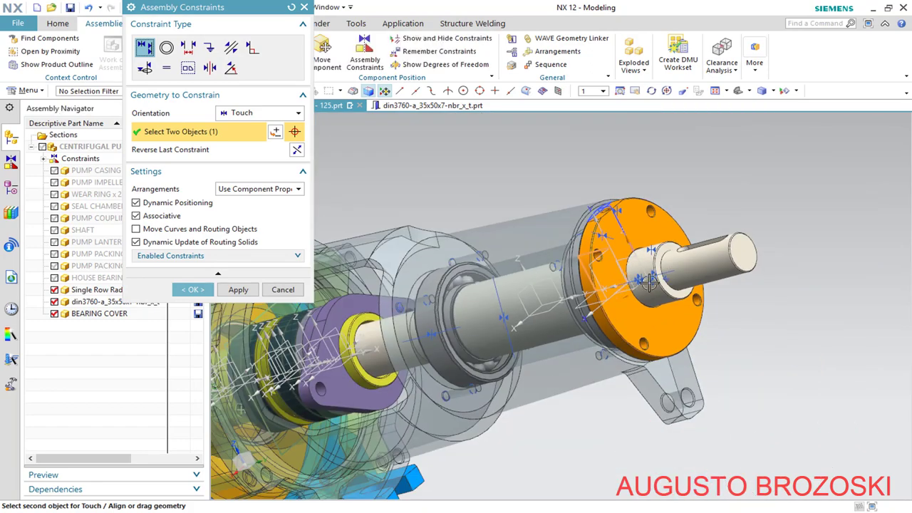
{"action": "middle_click_drag", "start_coordinate": [496, 322], "coordinate": [503, 307]}
{"action": "scroll", "coordinate": [503, 308], "scroll_direction": "up", "scroll_amount": 10}
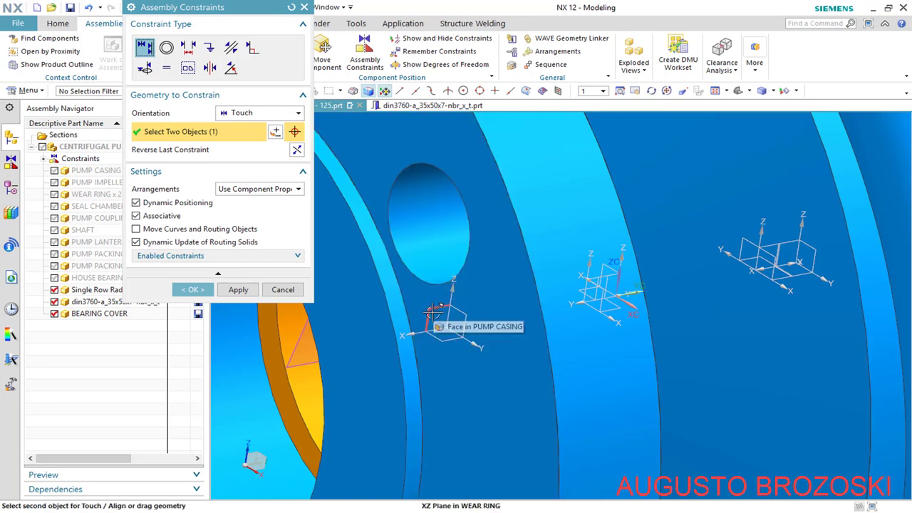
{"action": "middle_click_drag", "start_coordinate": [433, 308], "coordinate": [463, 306]}
{"action": "scroll", "coordinate": [444, 302], "scroll_direction": "up", "scroll_amount": 5}
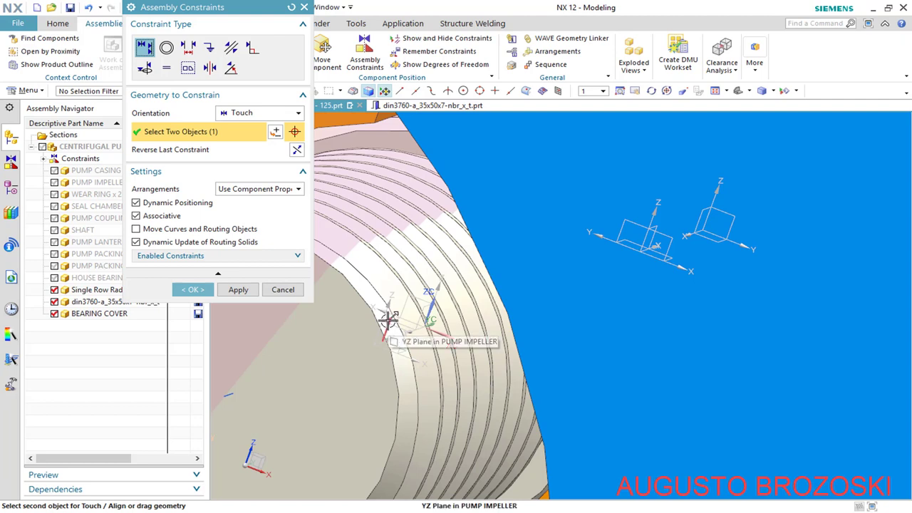
{"action": "left_click", "coordinate": [388, 319]}
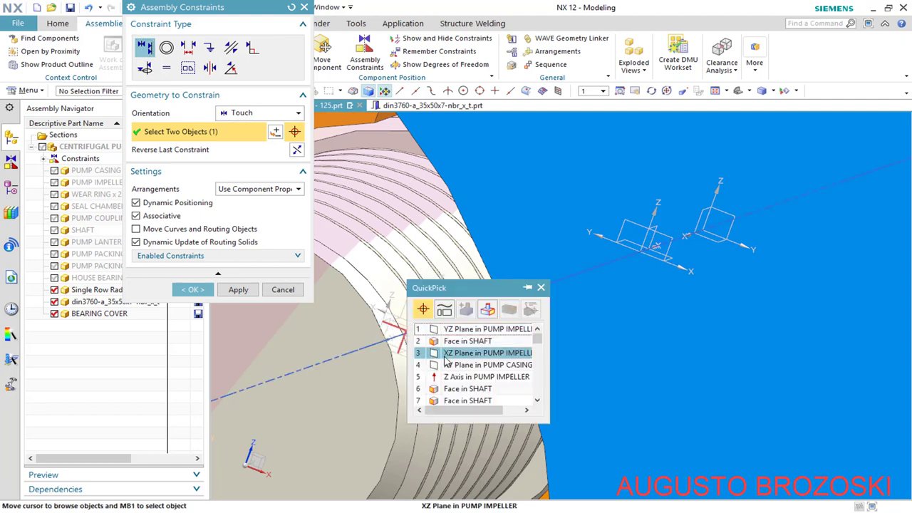
{"action": "left_click", "coordinate": [463, 328]}
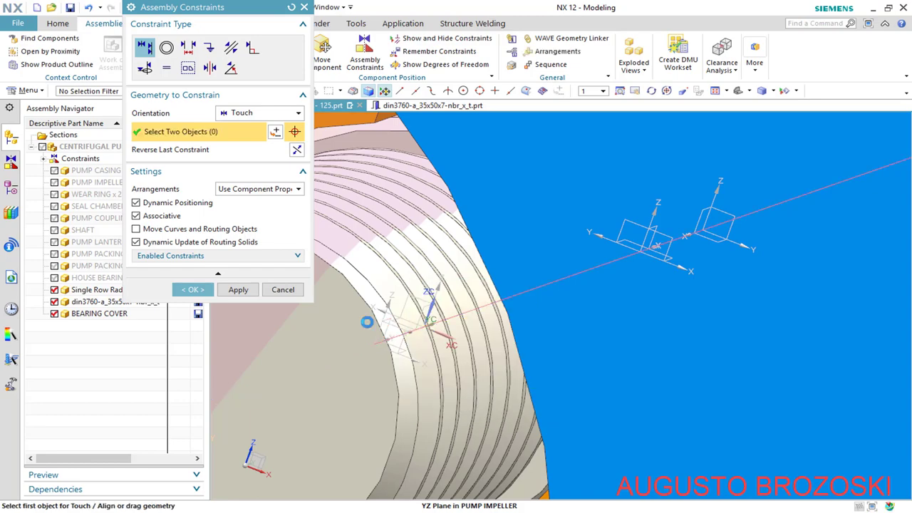
{"action": "left_click", "coordinate": [193, 290]}
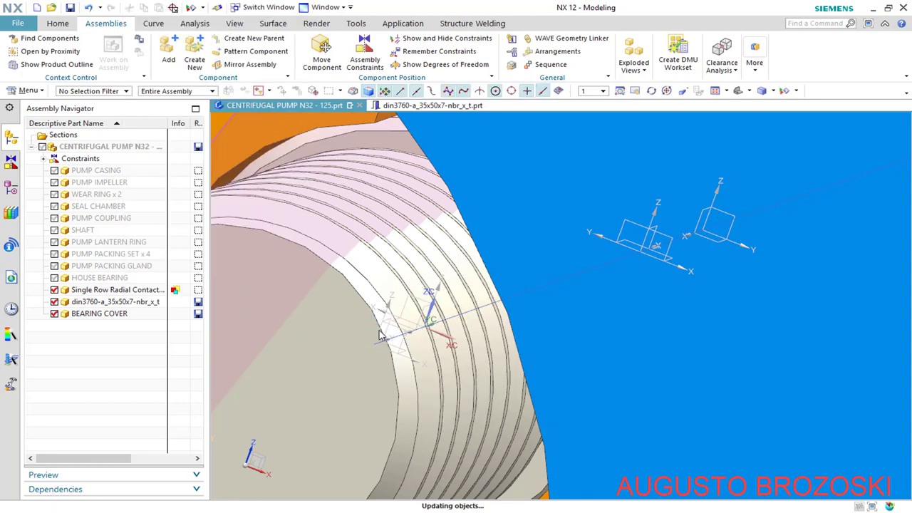
Turn the view and fit the whole pump in a trimetric view
{"action": "scroll", "coordinate": [388, 330], "scroll_direction": "down", "scroll_amount": 8}
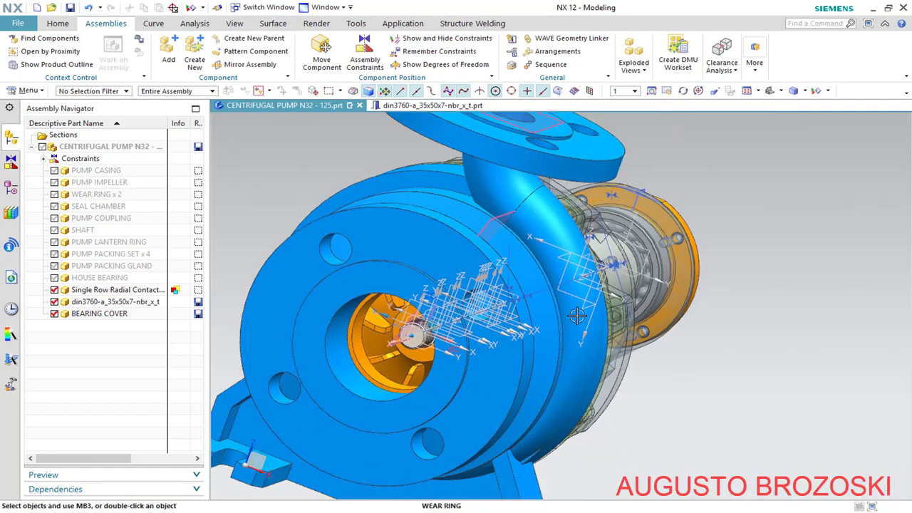
{"action": "middle_click_drag", "start_coordinate": [577, 316], "coordinate": [848, 240]}
{"action": "scroll", "coordinate": [848, 240], "scroll_direction": "up", "scroll_amount": 5}
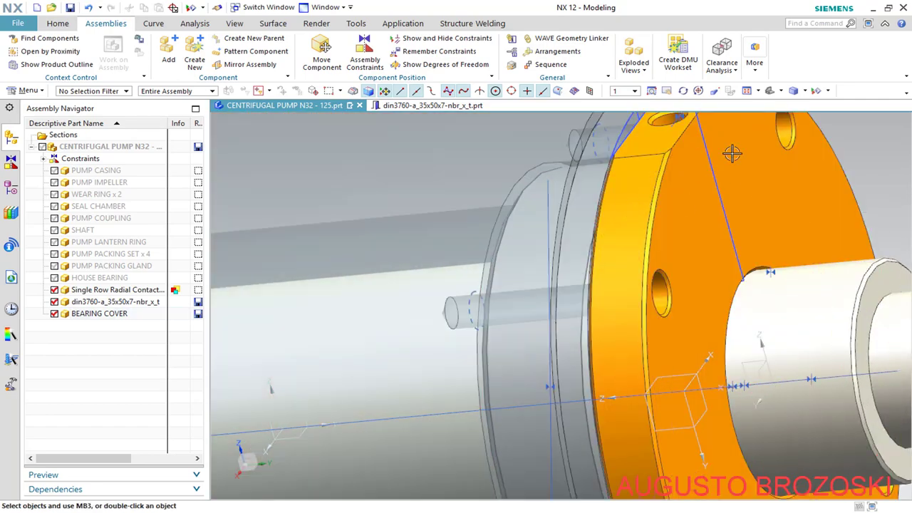
{"action": "left_click", "coordinate": [769, 91]}
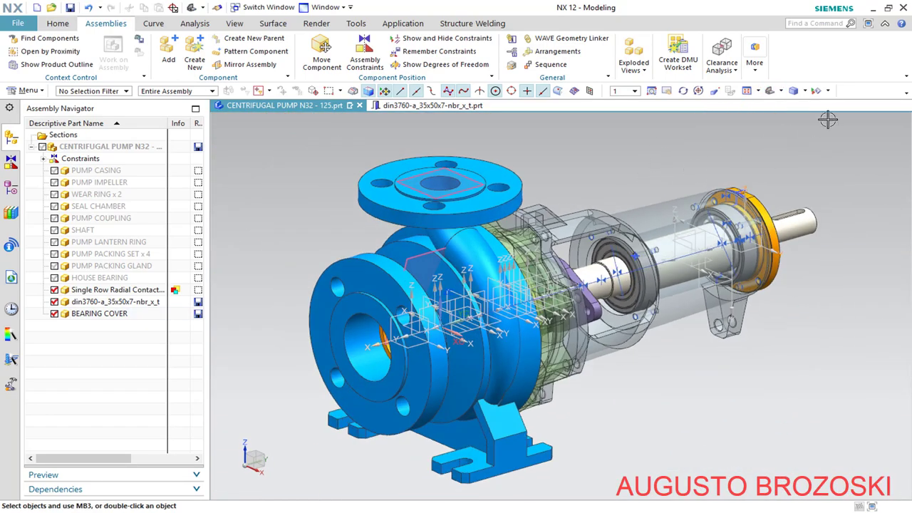
Hide curves, sketches and assembly constraint symbols, then select the BEARING COVER component
{"action": "left_click", "coordinate": [816, 90]}
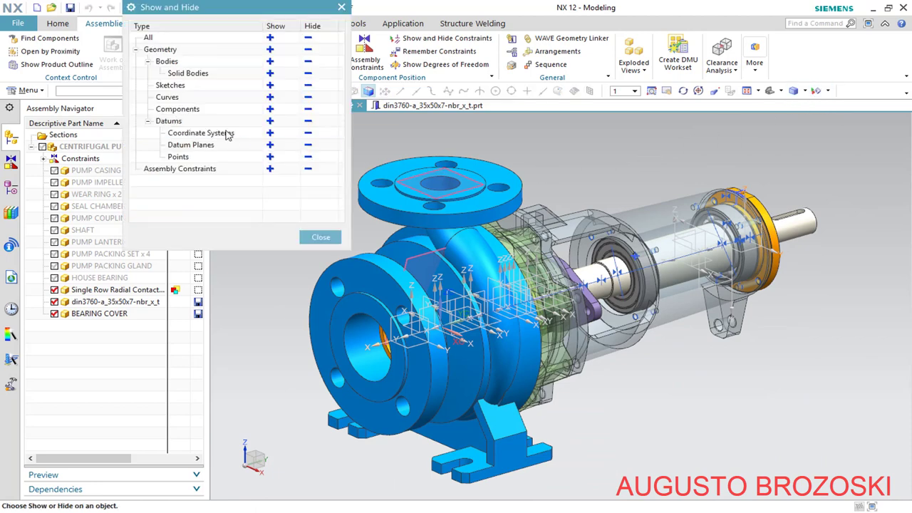
{"action": "left_click", "coordinate": [308, 97]}
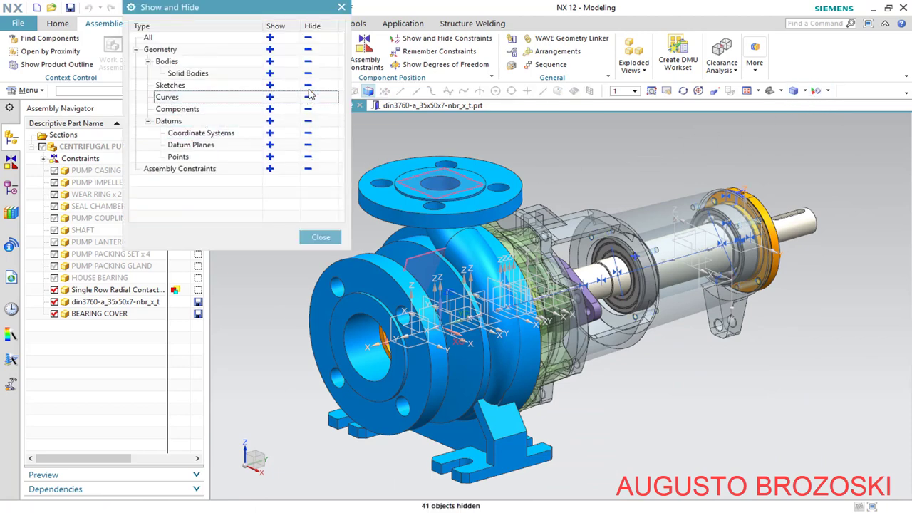
{"action": "left_click", "coordinate": [307, 85]}
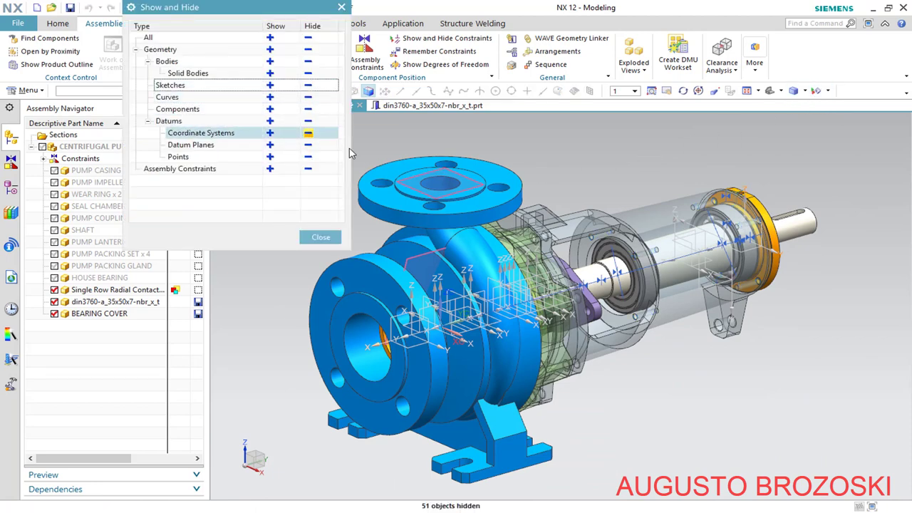
{"action": "left_click", "coordinate": [308, 169]}
{"action": "left_click", "coordinate": [315, 241]}
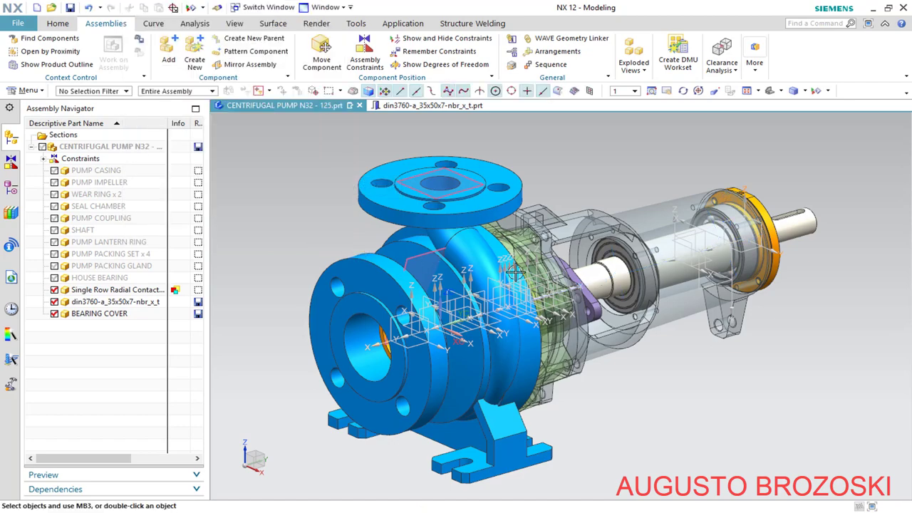
{"action": "scroll", "coordinate": [684, 271], "scroll_direction": "up", "scroll_amount": 6}
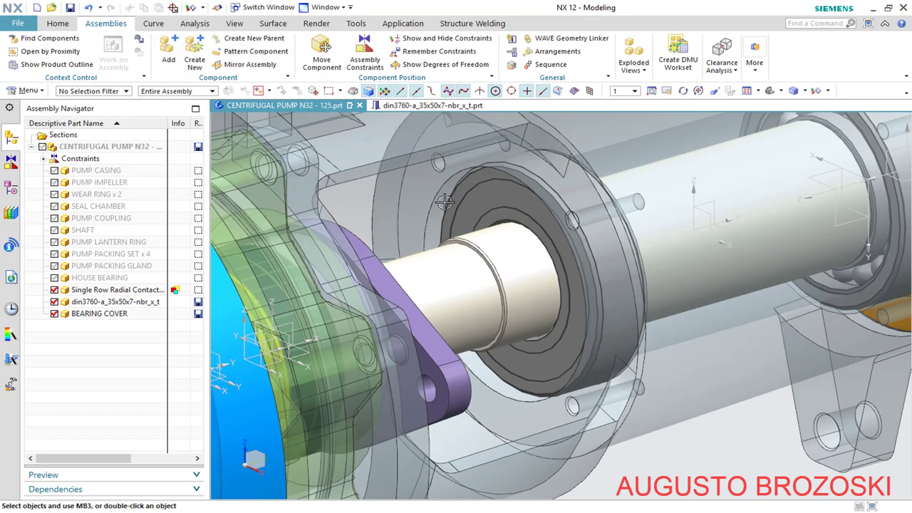
{"action": "scroll", "coordinate": [413, 251], "scroll_direction": "down", "scroll_amount": 8}
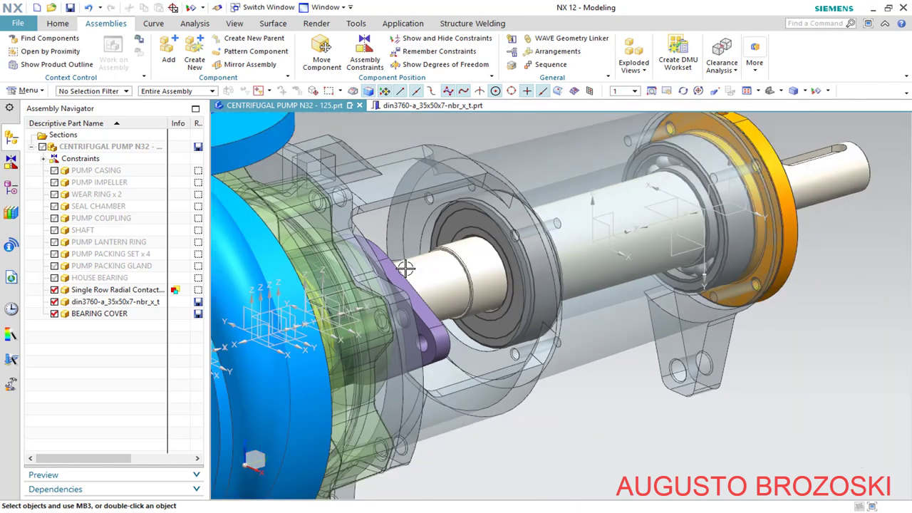
{"action": "left_click", "coordinate": [91, 315]}
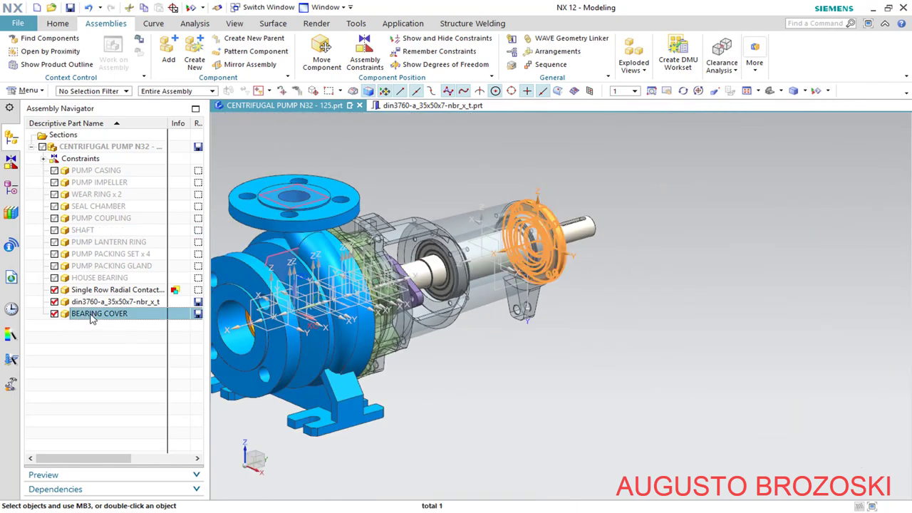
Add a second BEARING COVER with Move placement, dragged out beside the housing, then fit the view
{"action": "right_click", "coordinate": [94, 318]}
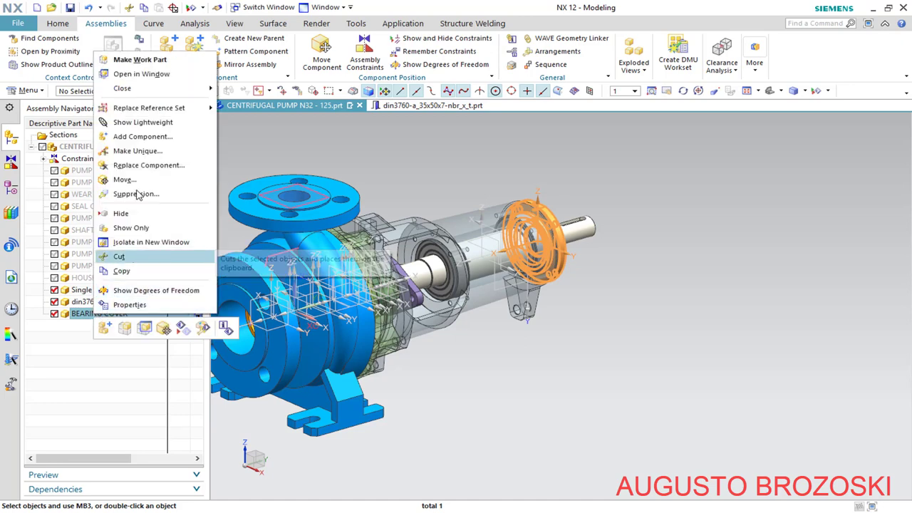
{"action": "left_click", "coordinate": [421, 172]}
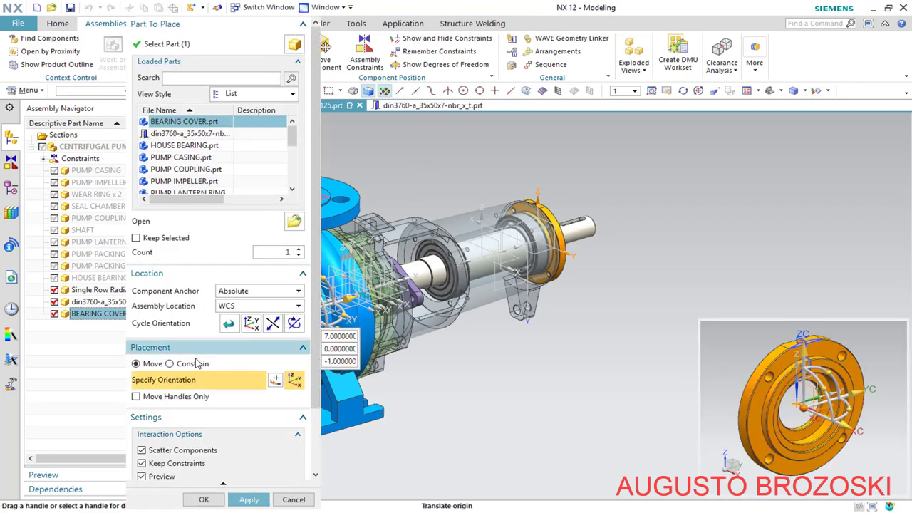
{"action": "left_click", "coordinate": [174, 365]}
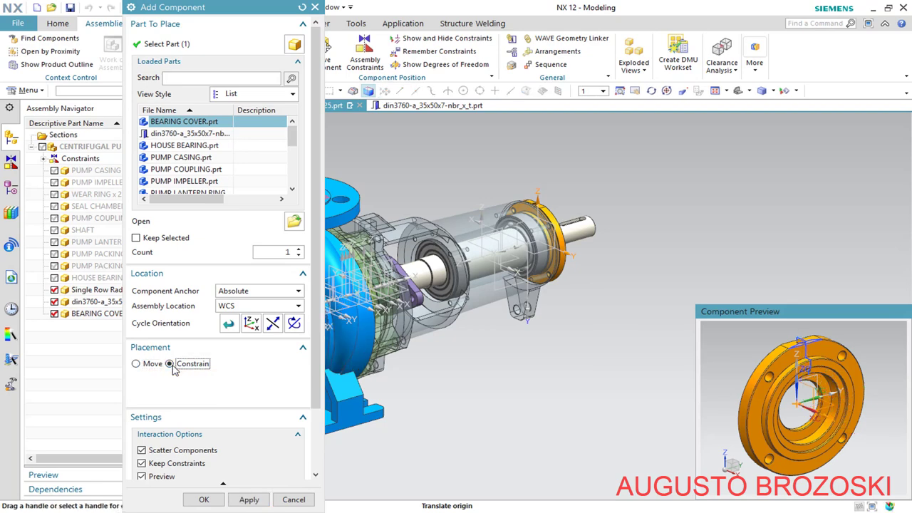
{"action": "left_click", "coordinate": [151, 364]}
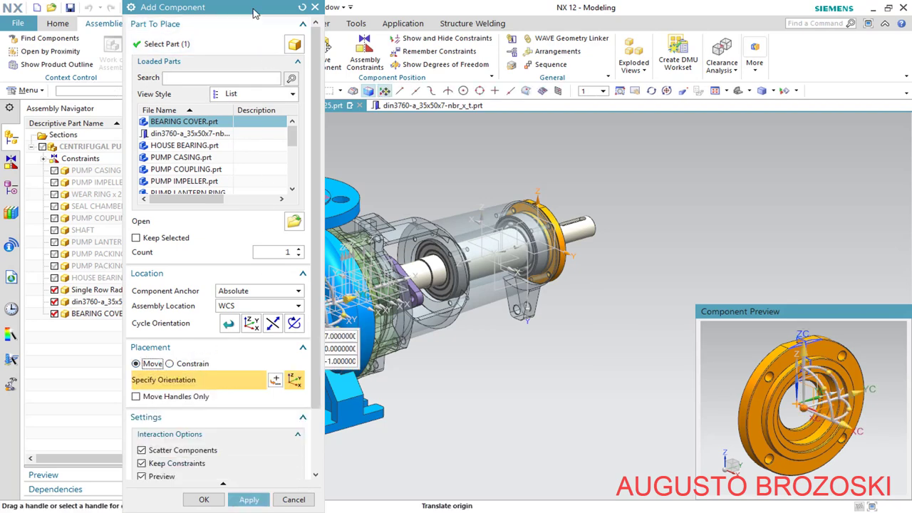
{"action": "left_click_drag", "start_coordinate": [267, 7], "coordinate": [167, 9]}
{"action": "scroll", "coordinate": [322, 298], "scroll_direction": "up", "scroll_amount": 3}
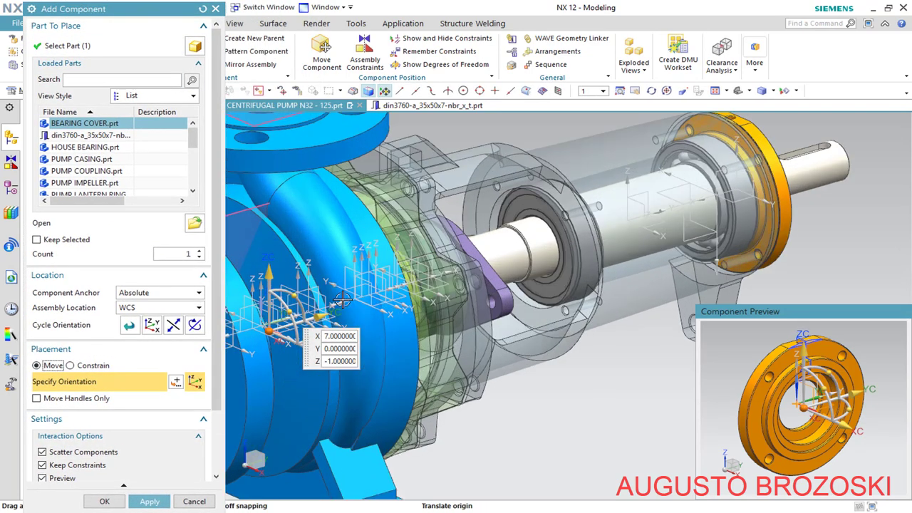
{"action": "left_click_drag", "start_coordinate": [322, 313], "coordinate": [548, 237]}
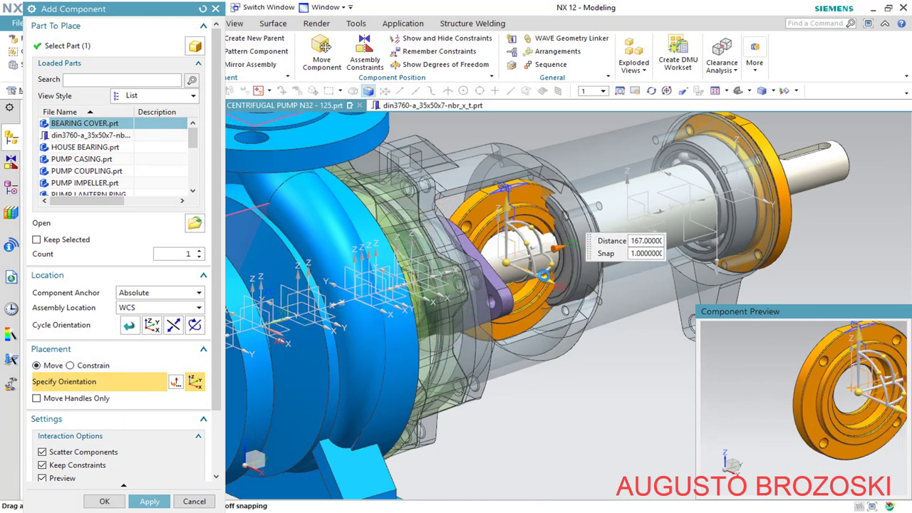
{"action": "left_click", "coordinate": [545, 277]}
{"action": "left_click_drag", "start_coordinate": [560, 246], "coordinate": [659, 355]}
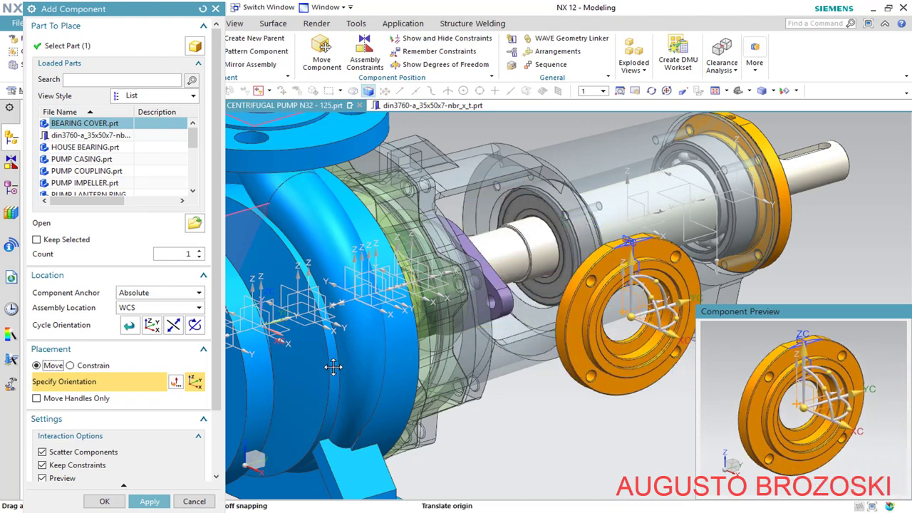
{"action": "left_click", "coordinate": [104, 501]}
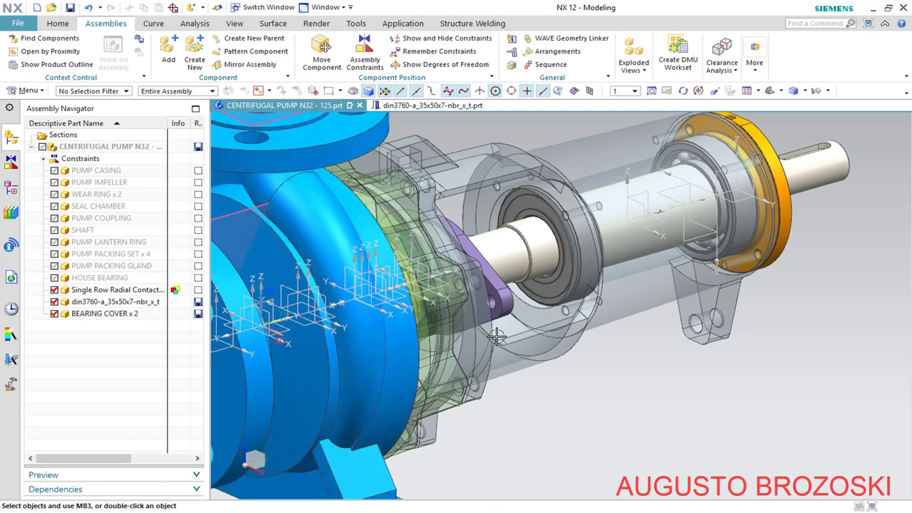
{"action": "key", "text": "ctrl+f"}
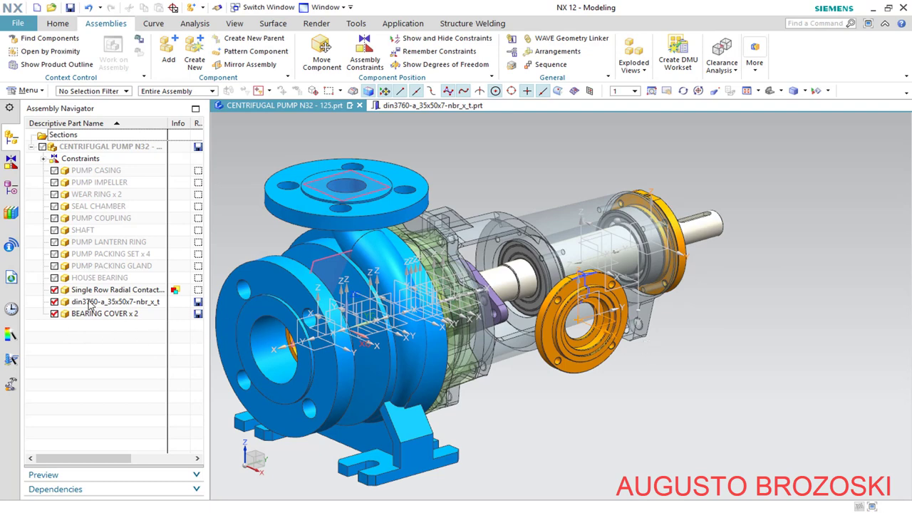
Add another din3760 seal instance with Constrain placement
{"action": "left_click", "coordinate": [94, 303]}
{"action": "right_click", "coordinate": [110, 304]}
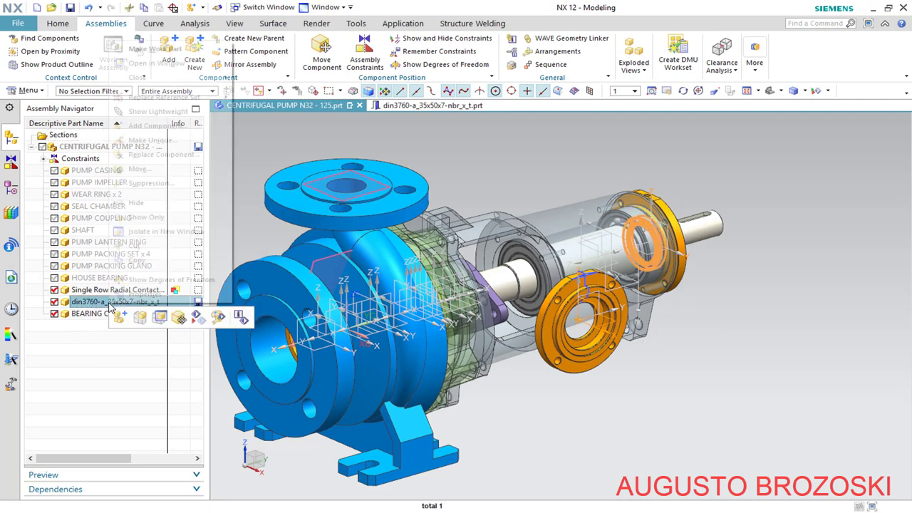
{"action": "left_click", "coordinate": [156, 126]}
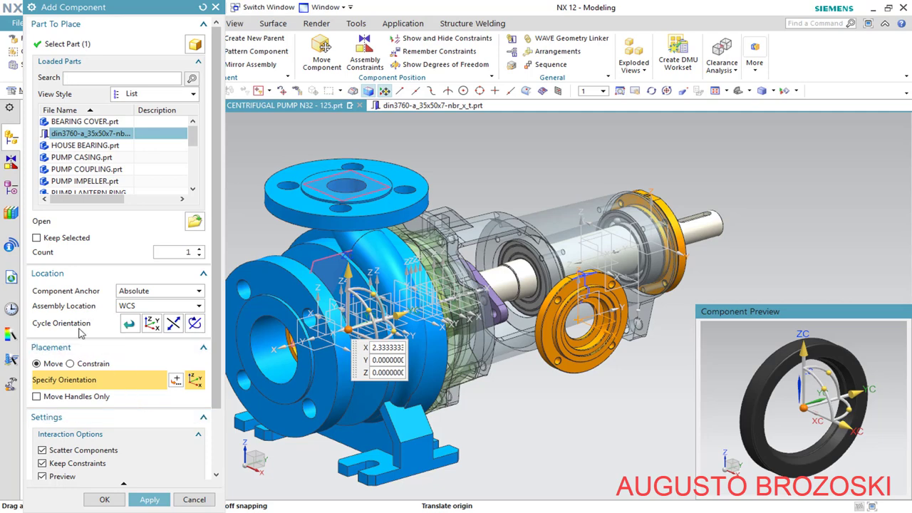
{"action": "scroll", "coordinate": [178, 314], "scroll_direction": "down", "scroll_amount": 3}
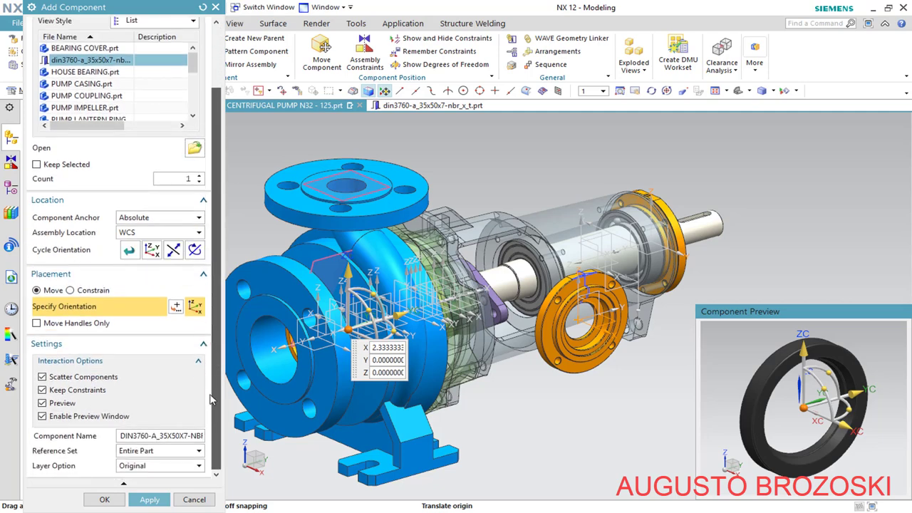
{"action": "left_click", "coordinate": [71, 291]}
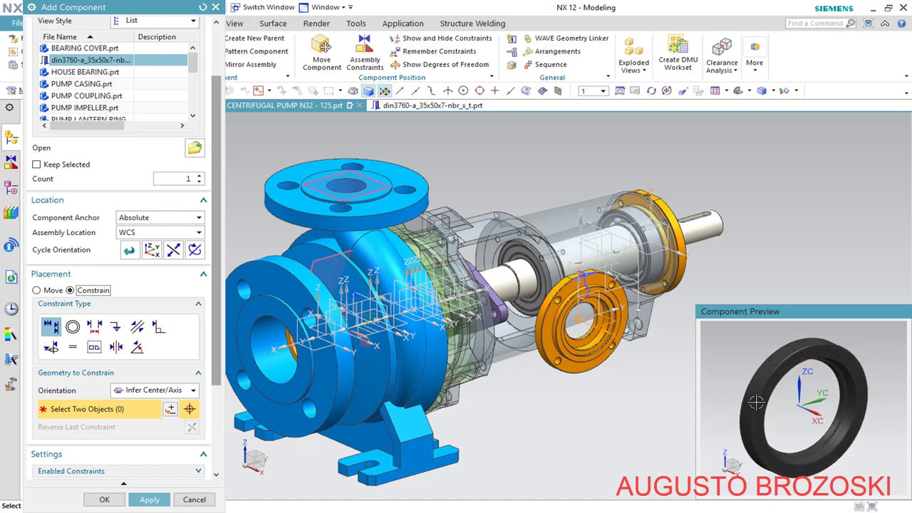
Touch the seal ring's front face to the bearing cover's inner face
{"action": "scroll", "coordinate": [756, 404], "scroll_direction": "up", "scroll_amount": 6}
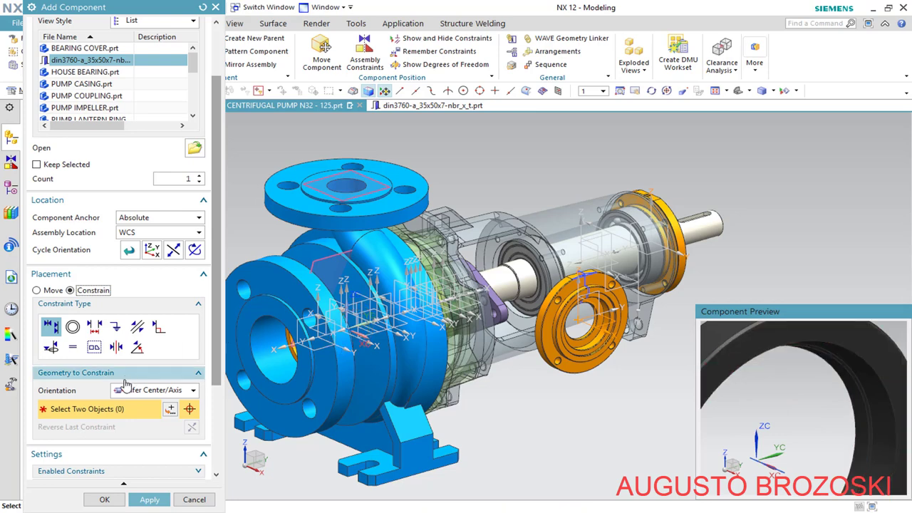
{"action": "left_click", "coordinate": [194, 392]}
{"action": "left_click", "coordinate": [164, 415]}
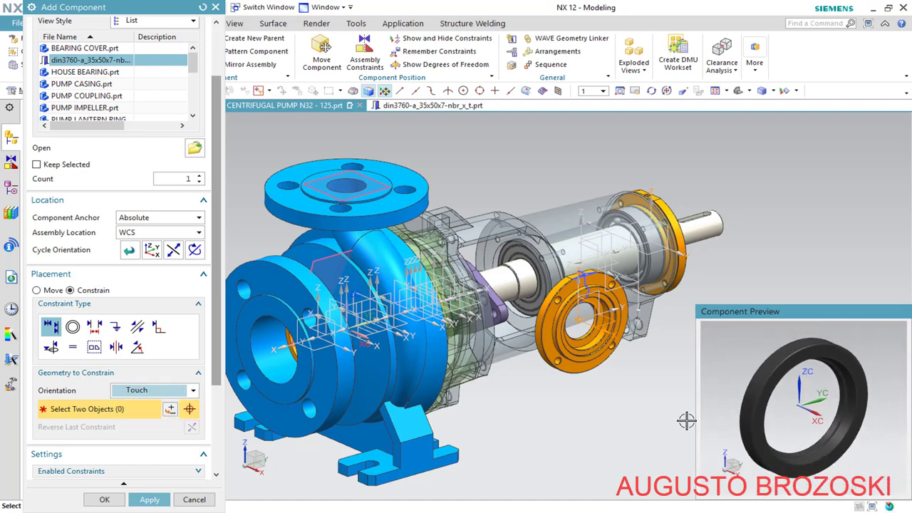
{"action": "left_click", "coordinate": [776, 356]}
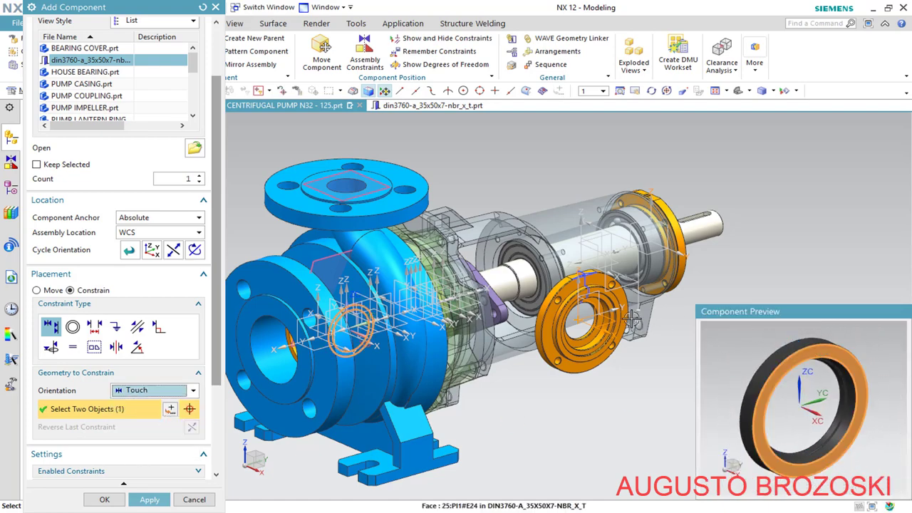
{"action": "scroll", "coordinate": [632, 319], "scroll_direction": "up", "scroll_amount": 10}
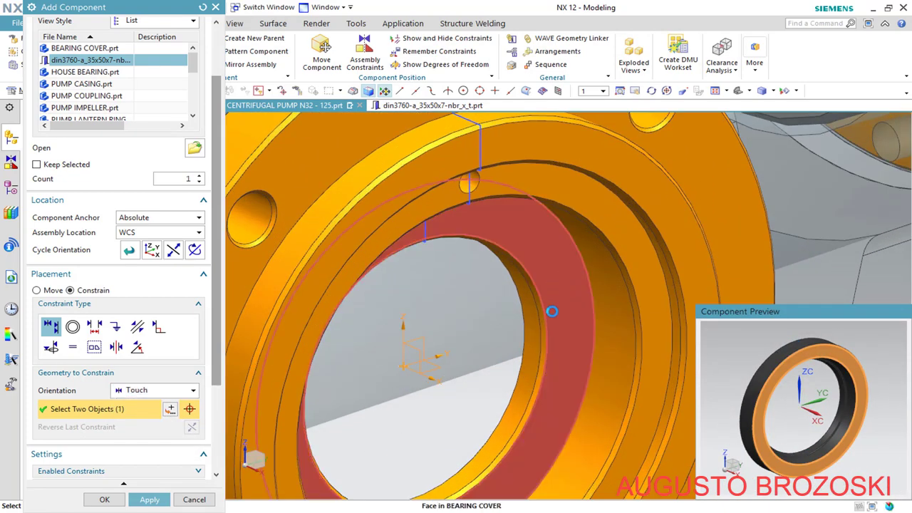
{"action": "left_click", "coordinate": [552, 312]}
{"action": "scroll", "coordinate": [552, 311], "scroll_direction": "down", "scroll_amount": 5}
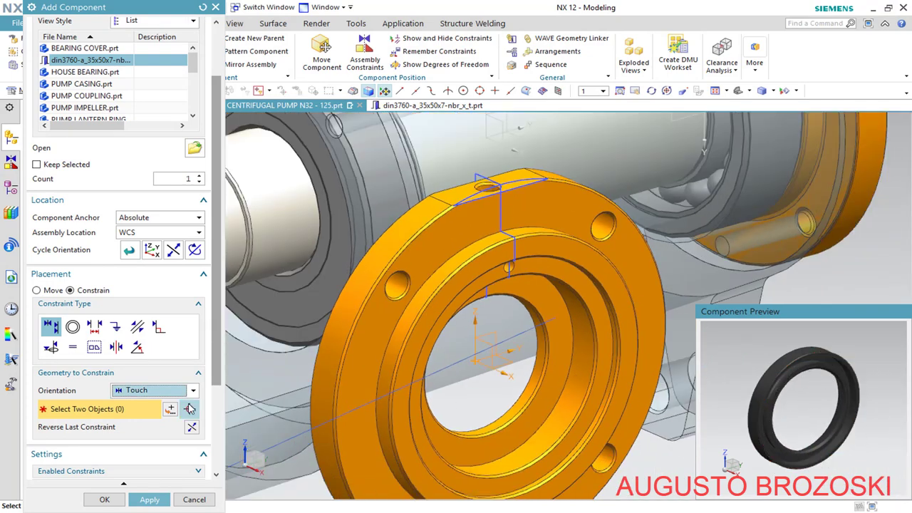
Centre the seal on the bearing cover's X Axis, finish adding it, and show it
{"action": "left_click", "coordinate": [191, 390]}
{"action": "left_click", "coordinate": [179, 439]}
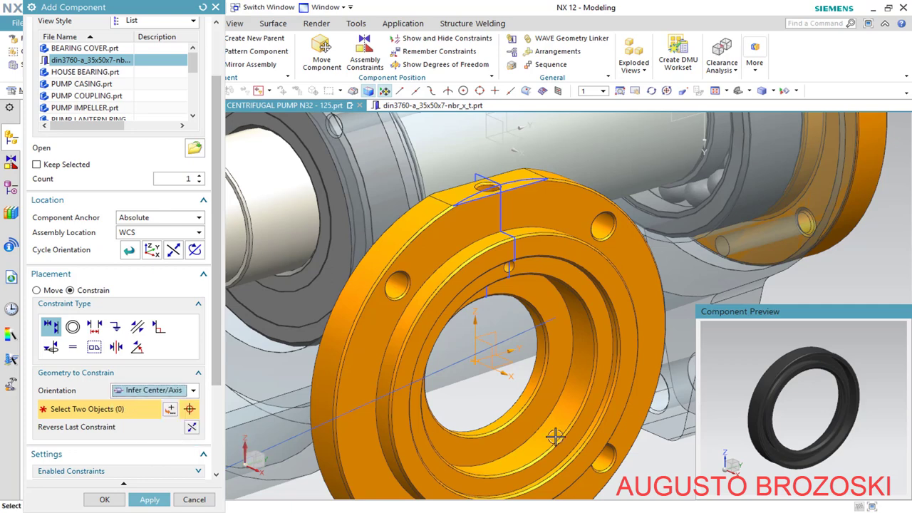
{"action": "scroll", "coordinate": [816, 382], "scroll_direction": "up", "scroll_amount": 4}
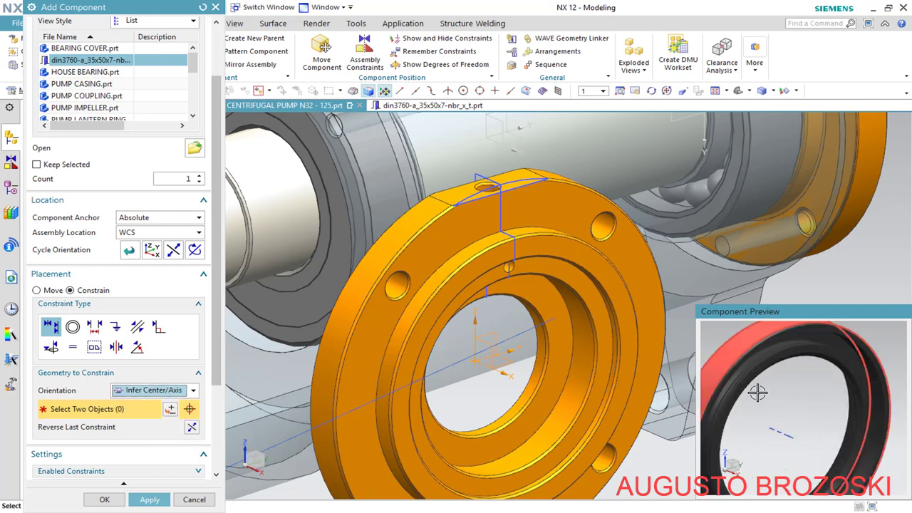
{"action": "scroll", "coordinate": [789, 432], "scroll_direction": "down", "scroll_amount": 4}
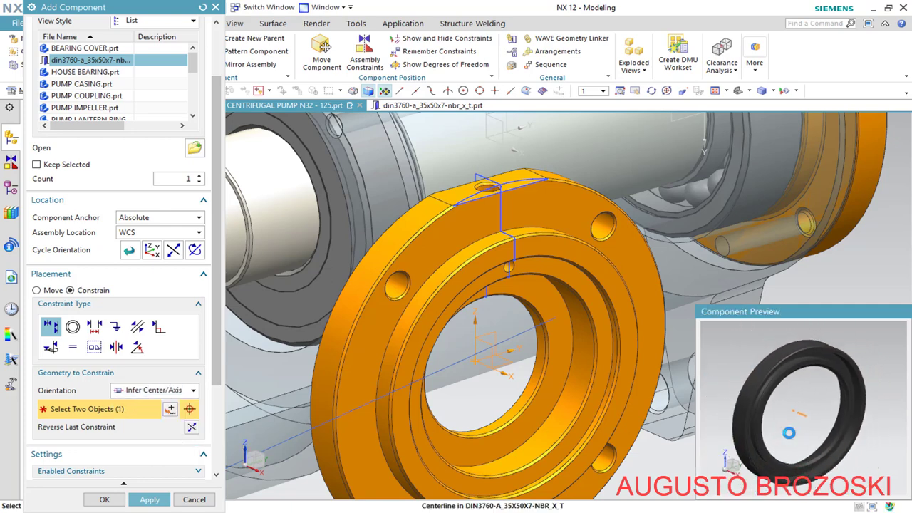
{"action": "left_click", "coordinate": [775, 433]}
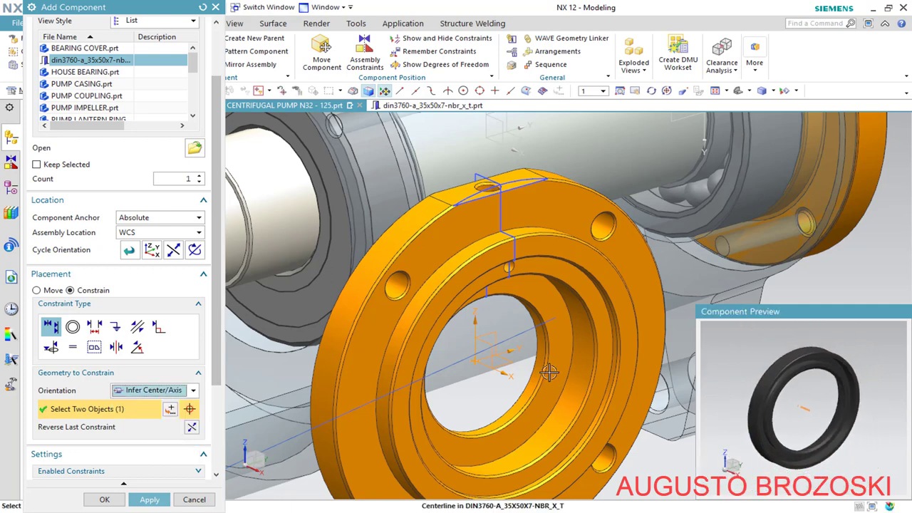
{"action": "left_click", "coordinate": [499, 369]}
{"action": "left_click", "coordinate": [575, 382]}
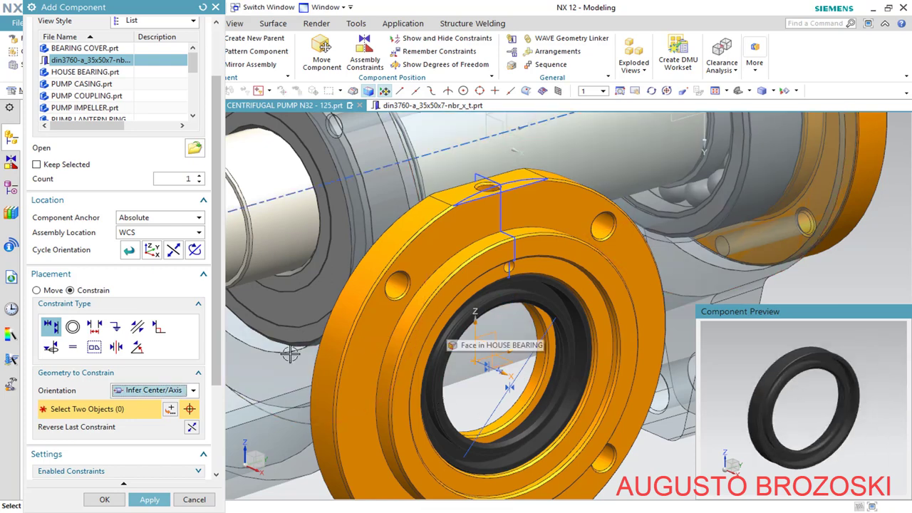
{"action": "left_click", "coordinate": [105, 500]}
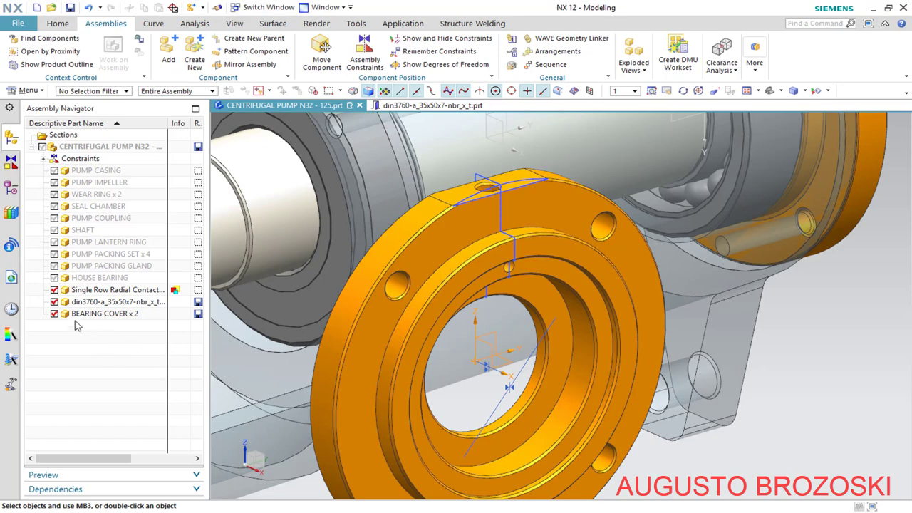
{"action": "left_click", "coordinate": [54, 302]}
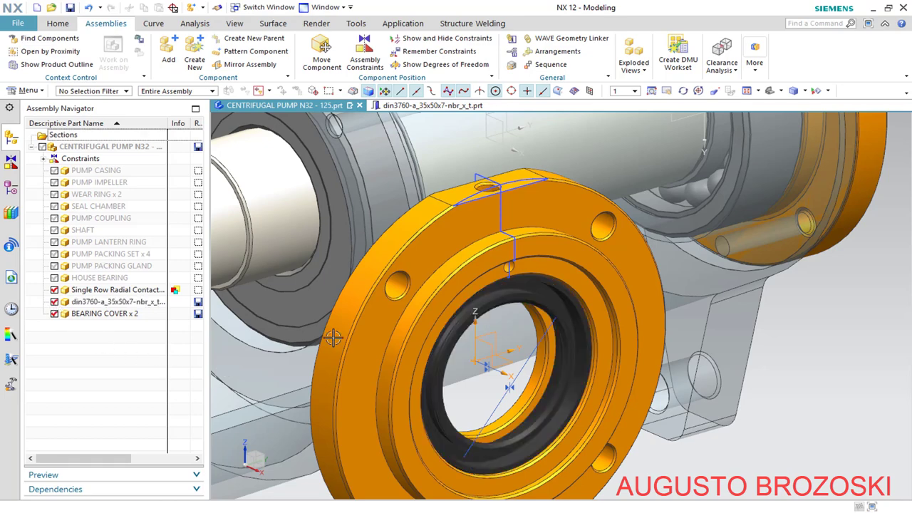
Touch the bearing cover face against the house bearing face
{"action": "left_click", "coordinate": [365, 57]}
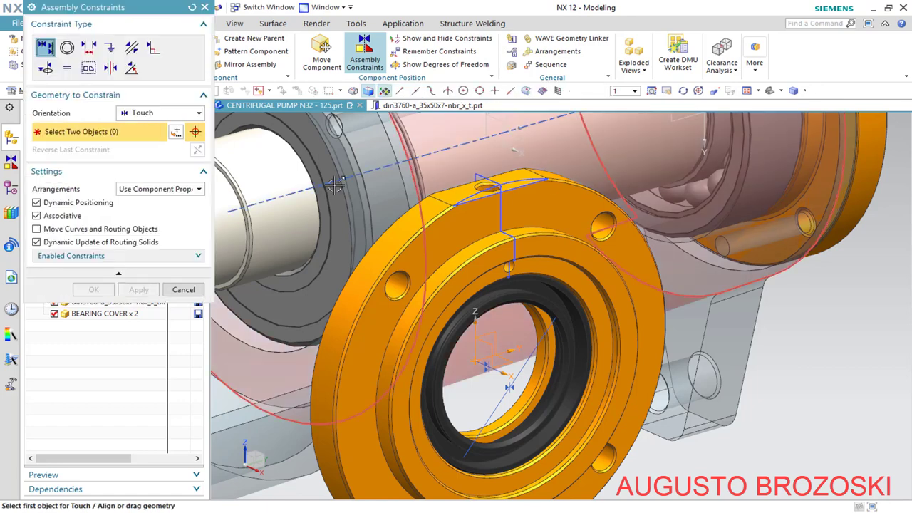
{"action": "left_click", "coordinate": [561, 205]}
{"action": "middle_click_drag", "start_coordinate": [561, 204], "coordinate": [329, 116]}
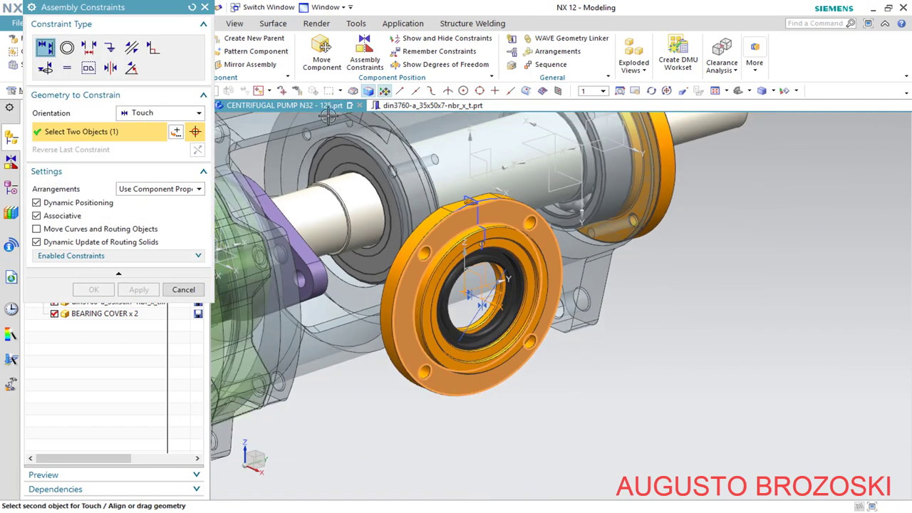
{"action": "scroll", "coordinate": [313, 127], "scroll_direction": "up", "scroll_amount": 4}
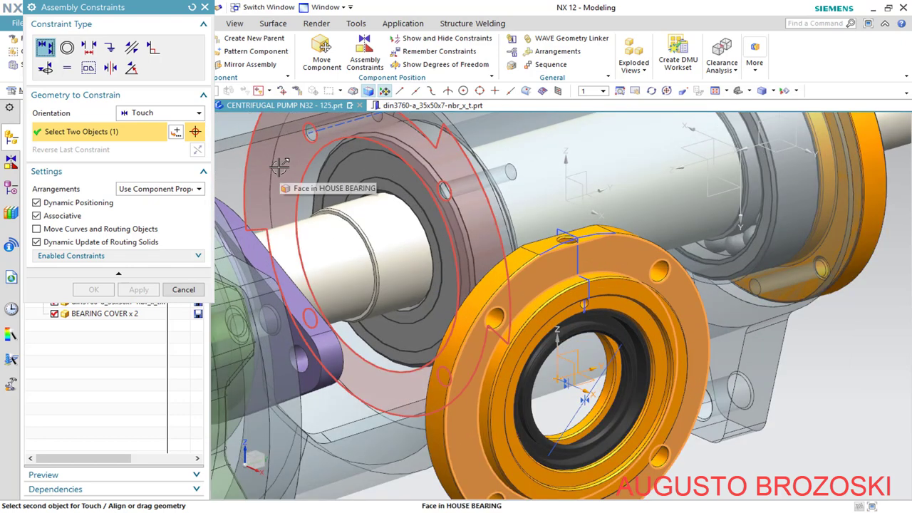
{"action": "left_click", "coordinate": [257, 166]}
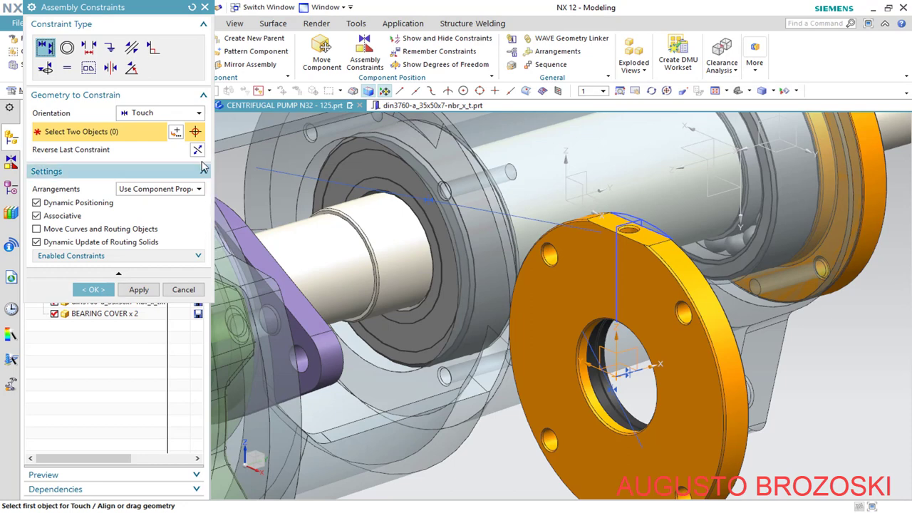
Centre the bearing cover's rim on the shaft axis with Infer Center/Axis and confirm
{"action": "left_click", "coordinate": [200, 114]}
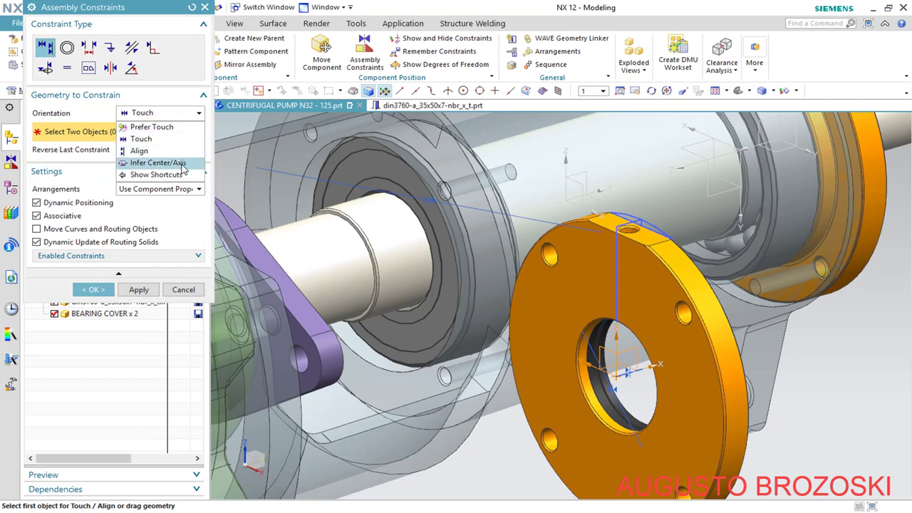
{"action": "left_click", "coordinate": [158, 164]}
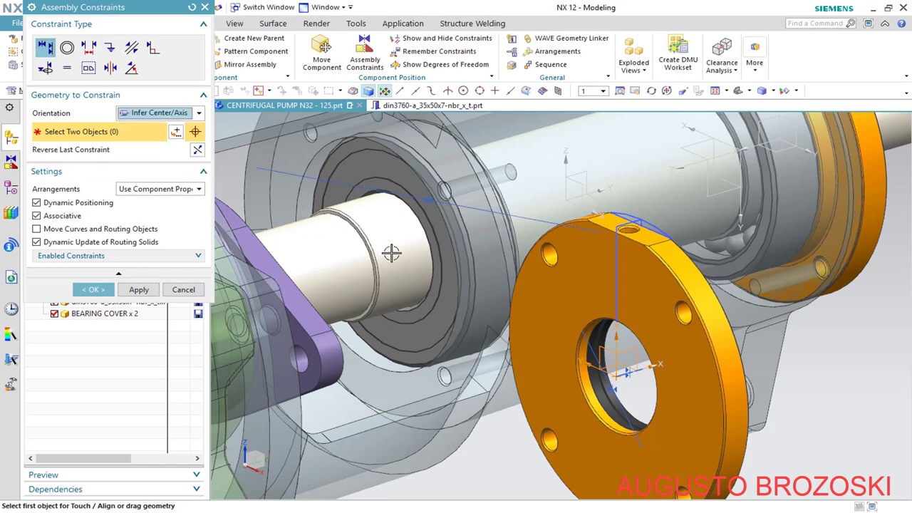
{"action": "left_click", "coordinate": [721, 322]}
{"action": "scroll", "coordinate": [314, 203], "scroll_direction": "up", "scroll_amount": 5}
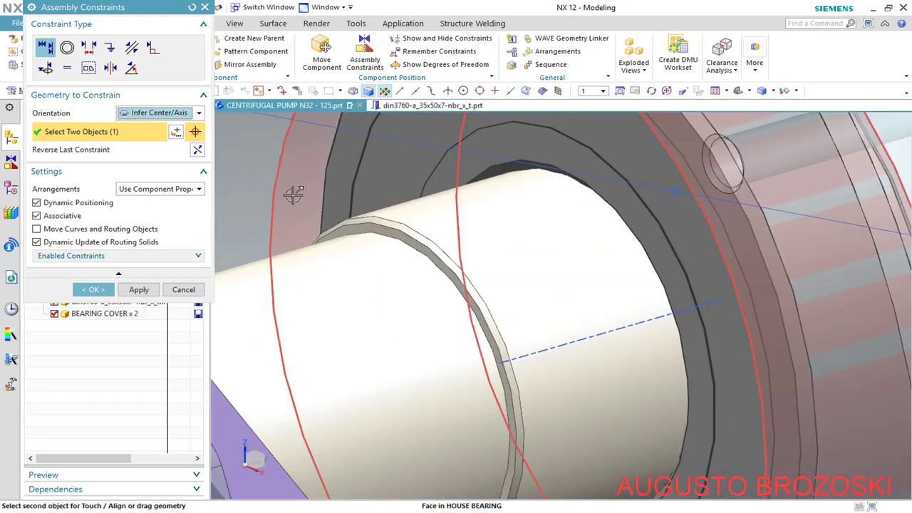
{"action": "left_click", "coordinate": [294, 196]}
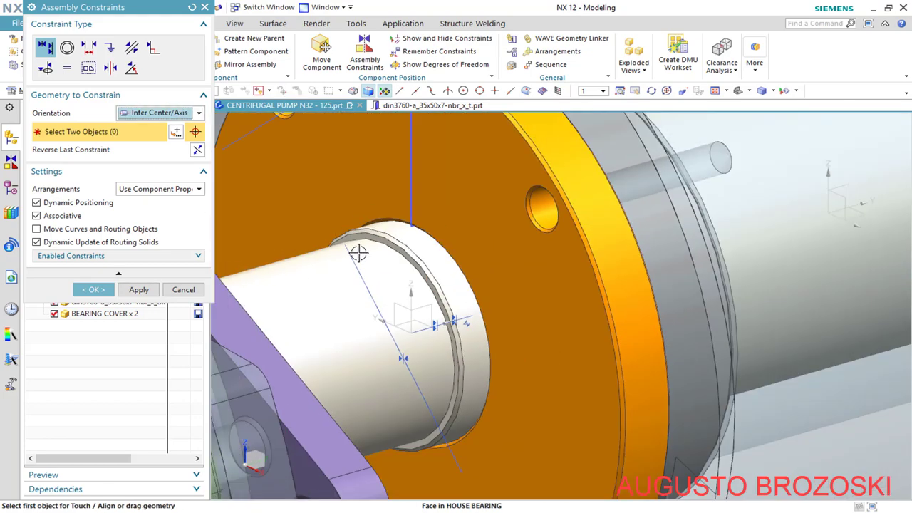
{"action": "scroll", "coordinate": [358, 253], "scroll_direction": "down", "scroll_amount": 5}
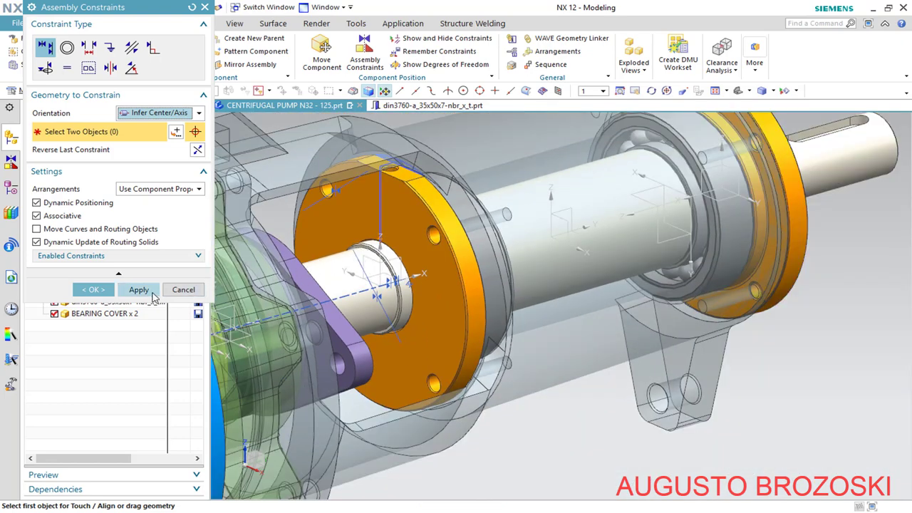
{"action": "left_click", "coordinate": [96, 290]}
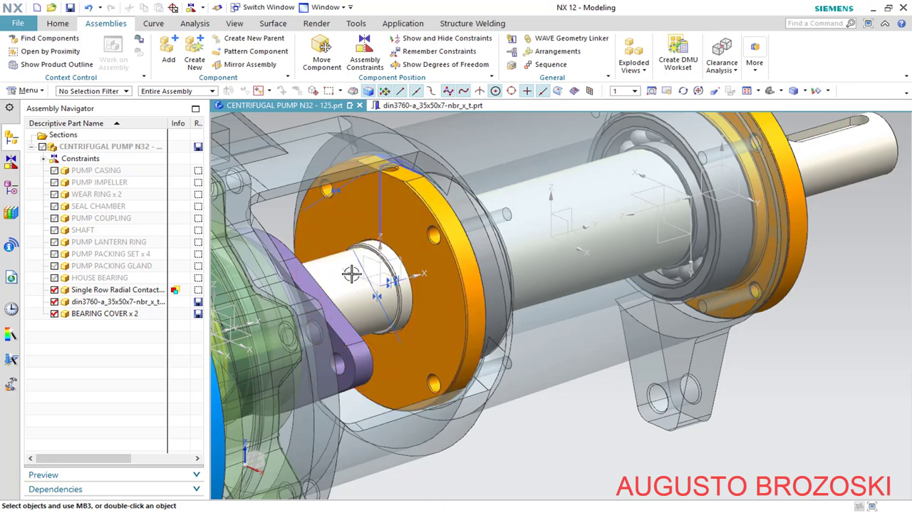
Touch the bearing cover's XZ Plane to the shaft's XY plane, reversed to the opposite side
{"action": "left_click", "coordinate": [367, 63]}
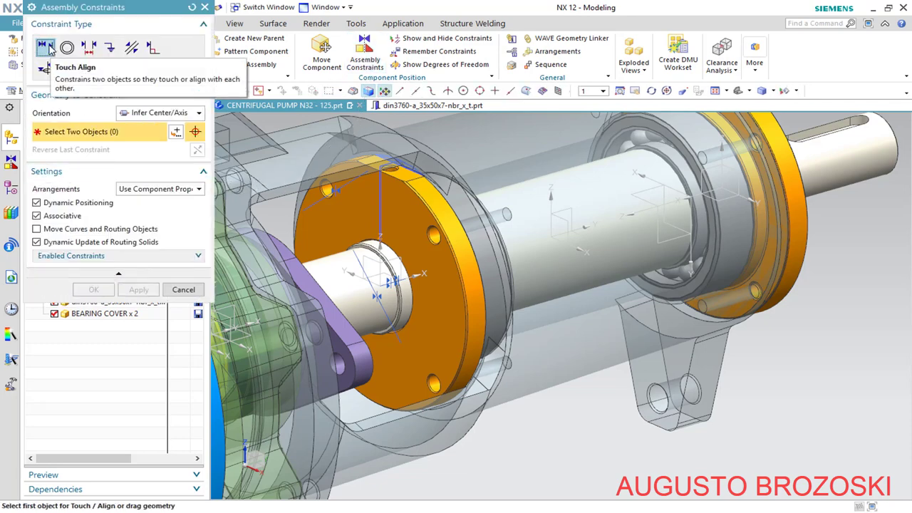
{"action": "left_click", "coordinate": [199, 115]}
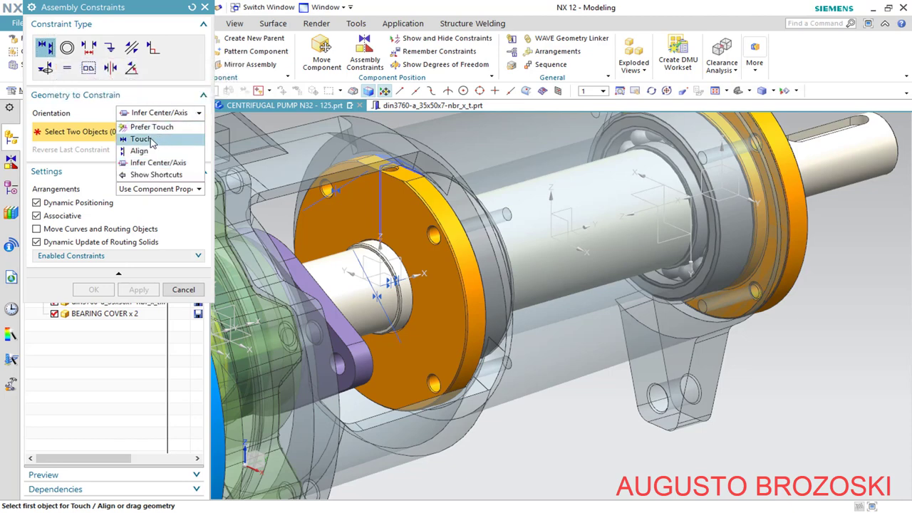
{"action": "left_click", "coordinate": [153, 138]}
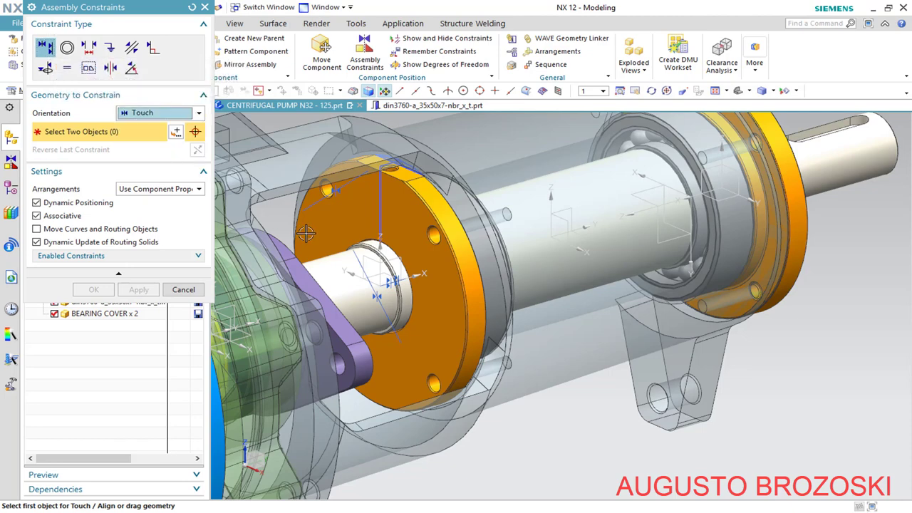
{"action": "left_click", "coordinate": [398, 260]}
{"action": "left_click", "coordinate": [469, 270]}
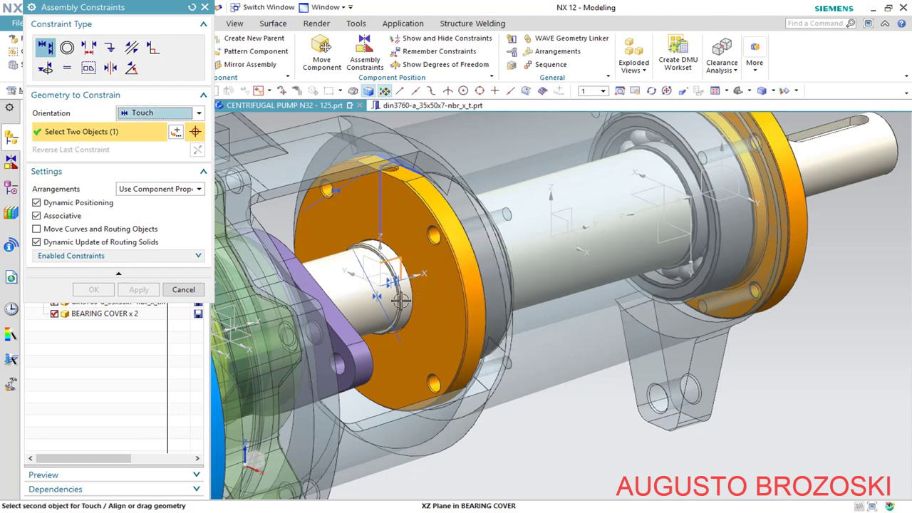
{"action": "left_click", "coordinate": [579, 242]}
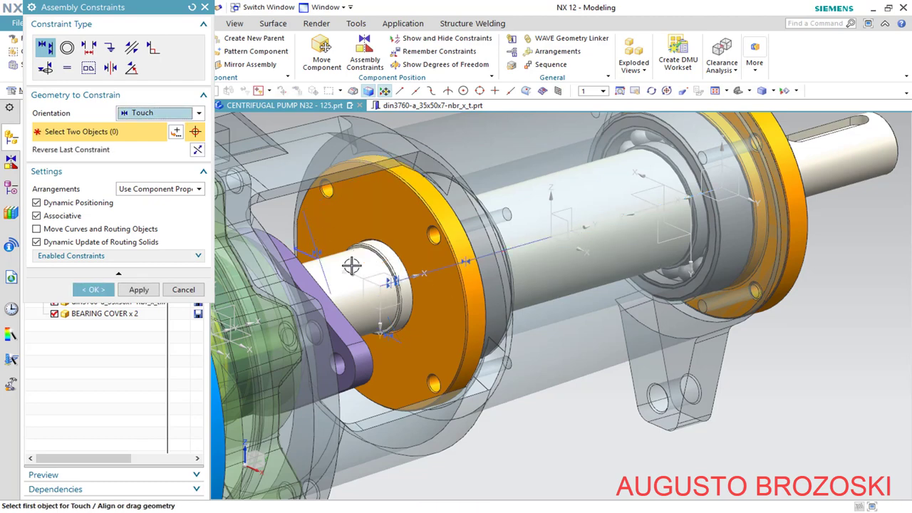
{"action": "left_click", "coordinate": [196, 149]}
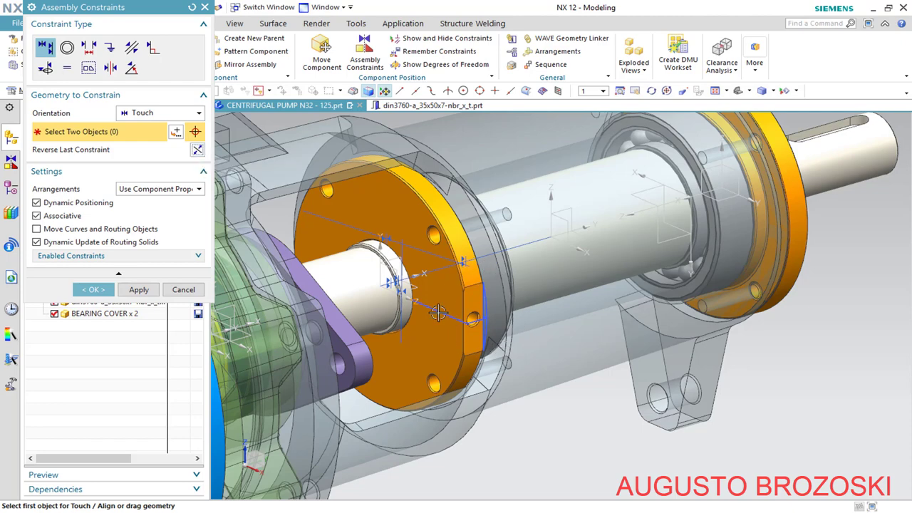
{"action": "left_click", "coordinate": [95, 289]}
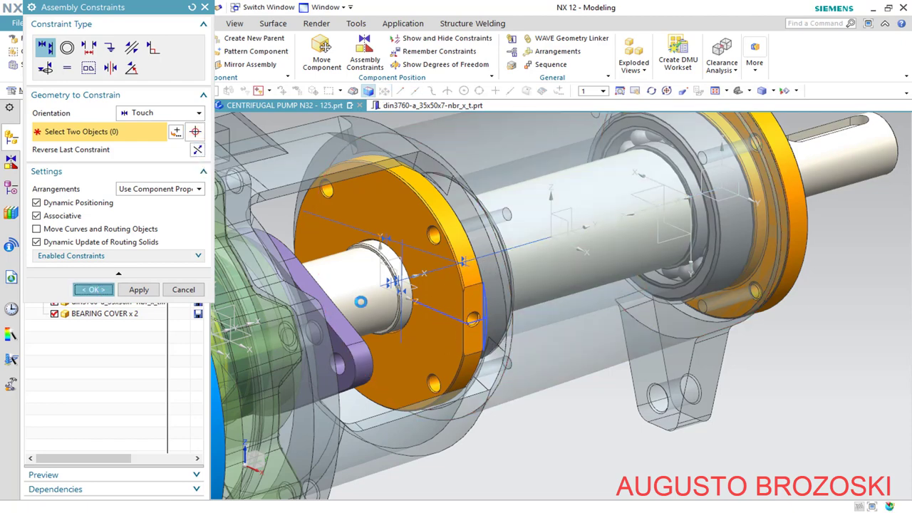
{"action": "scroll", "coordinate": [463, 314], "scroll_direction": "down", "scroll_amount": 3}
{"action": "scroll", "coordinate": [462, 314], "scroll_direction": "down", "scroll_amount": 2}
{"action": "middle_click_drag", "start_coordinate": [462, 314], "coordinate": [599, 213]}
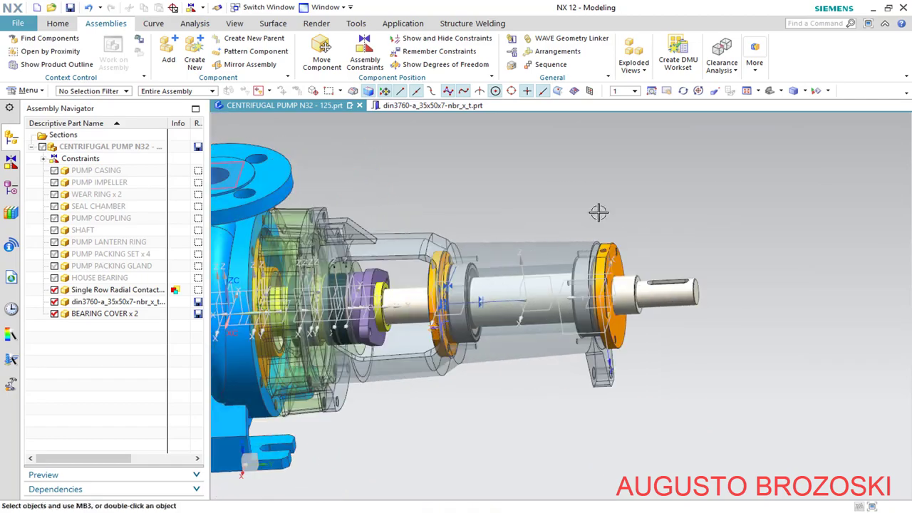
Hide all objects, re-show only bodies, fit the pump in view, and save
{"action": "left_click", "coordinate": [814, 93]}
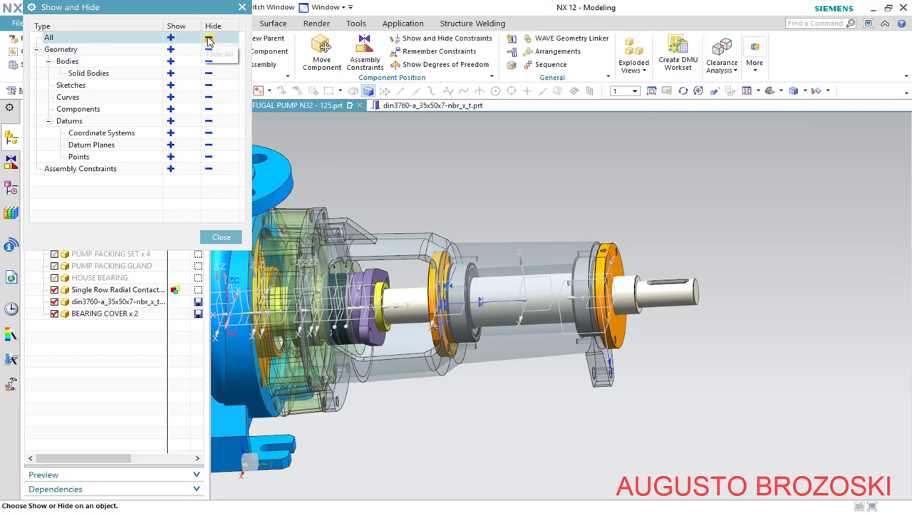
{"action": "left_click", "coordinate": [208, 39]}
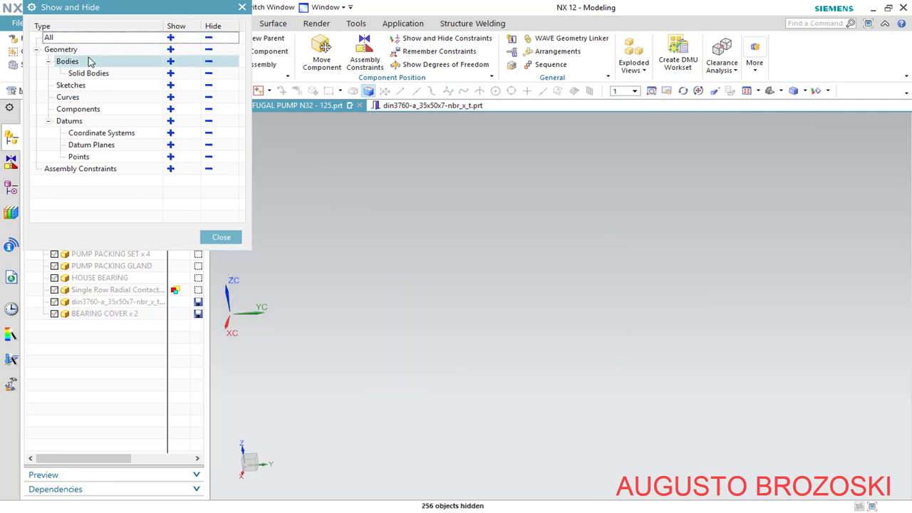
{"action": "left_click", "coordinate": [171, 62]}
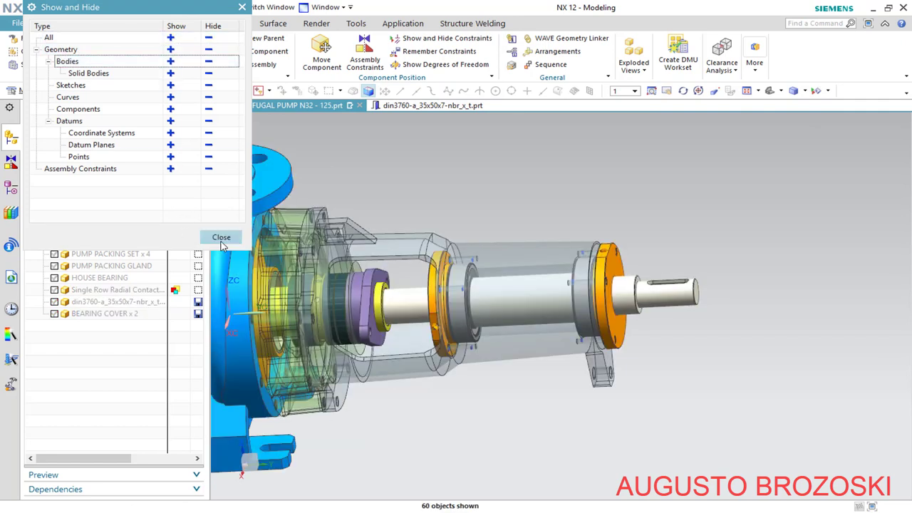
{"action": "left_click", "coordinate": [221, 237]}
{"action": "left_click", "coordinate": [769, 92]}
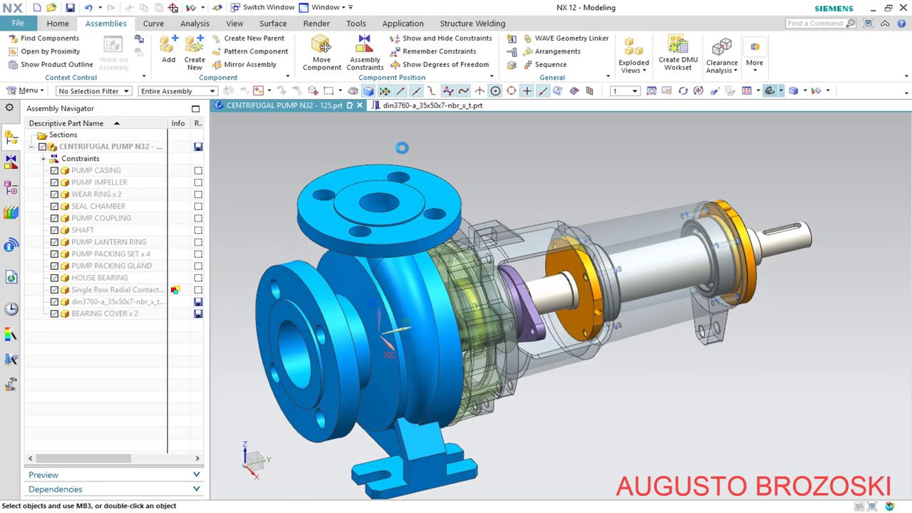
{"action": "left_click", "coordinate": [70, 8]}
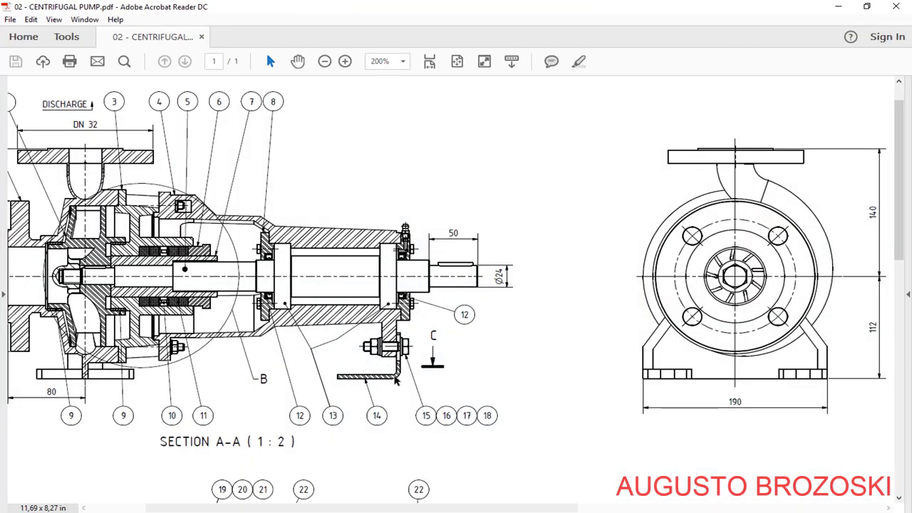
{"action": "scroll", "coordinate": [390, 435], "scroll_direction": "right", "scroll_amount": 8}
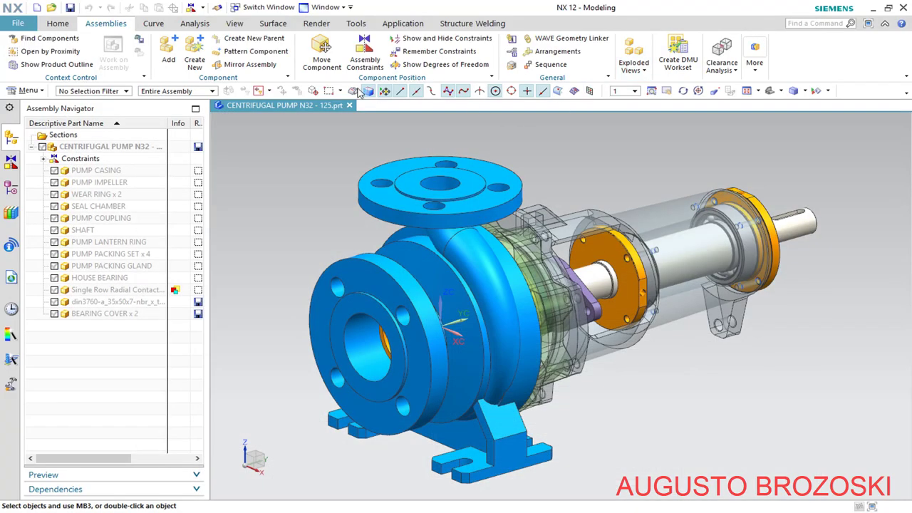
Load SUPPORT.prt as the component to add to the pump assembly
{"action": "left_click", "coordinate": [166, 57]}
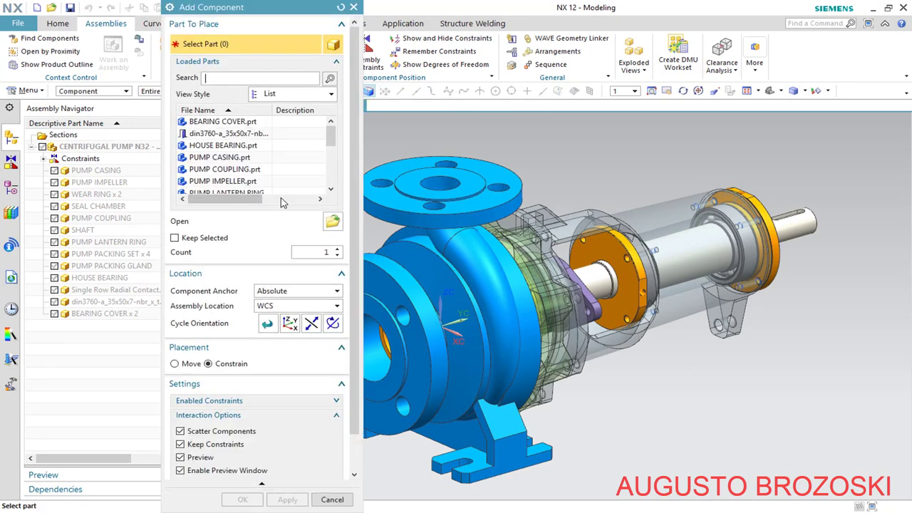
{"action": "left_click", "coordinate": [333, 222]}
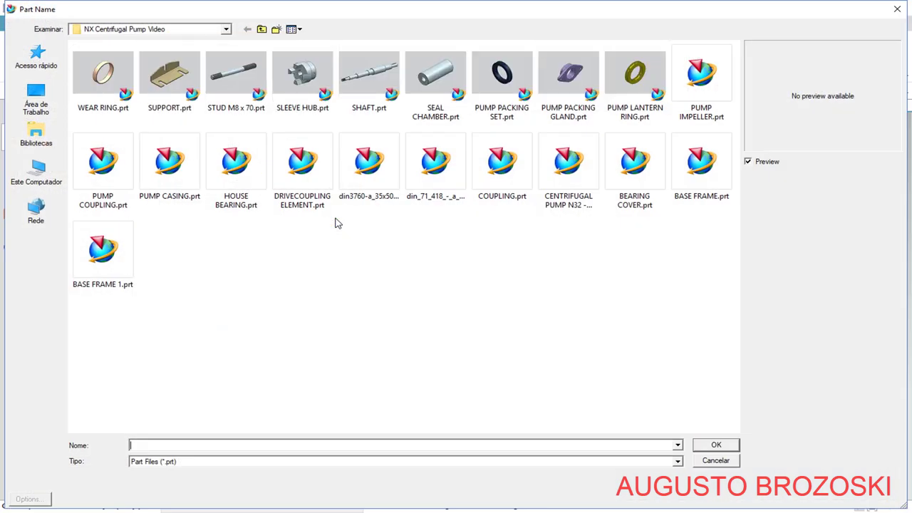
{"action": "left_click", "coordinate": [171, 81]}
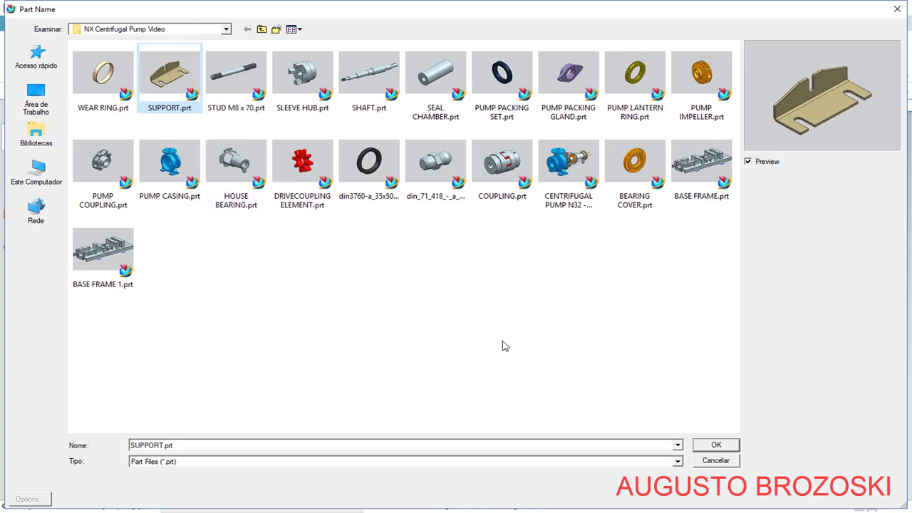
{"action": "left_click", "coordinate": [716, 445]}
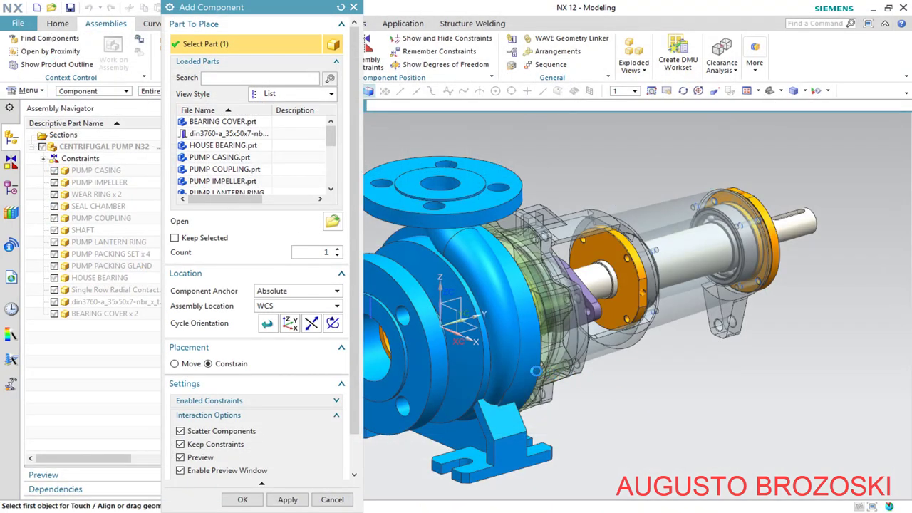
Place the support freely and slide it along YC to the pump's bearing end
{"action": "left_click", "coordinate": [175, 363]}
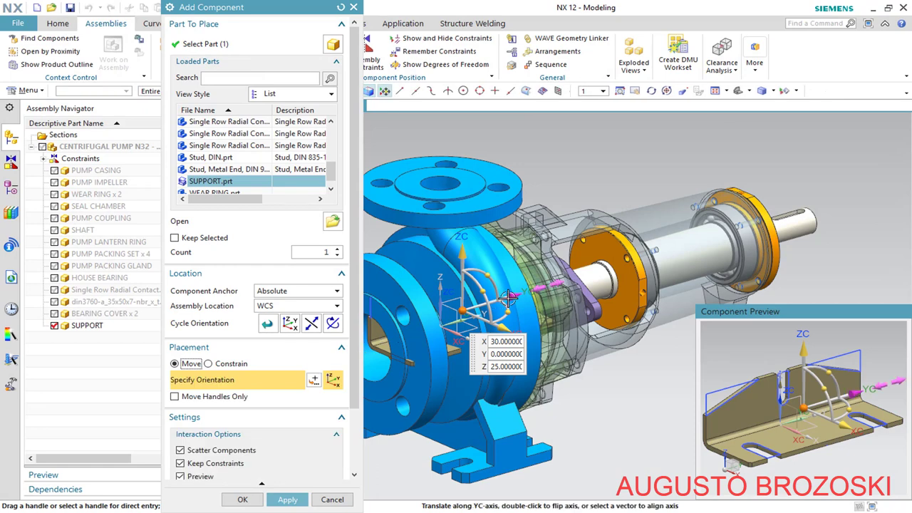
{"action": "left_click_drag", "start_coordinate": [510, 298], "coordinate": [892, 179]}
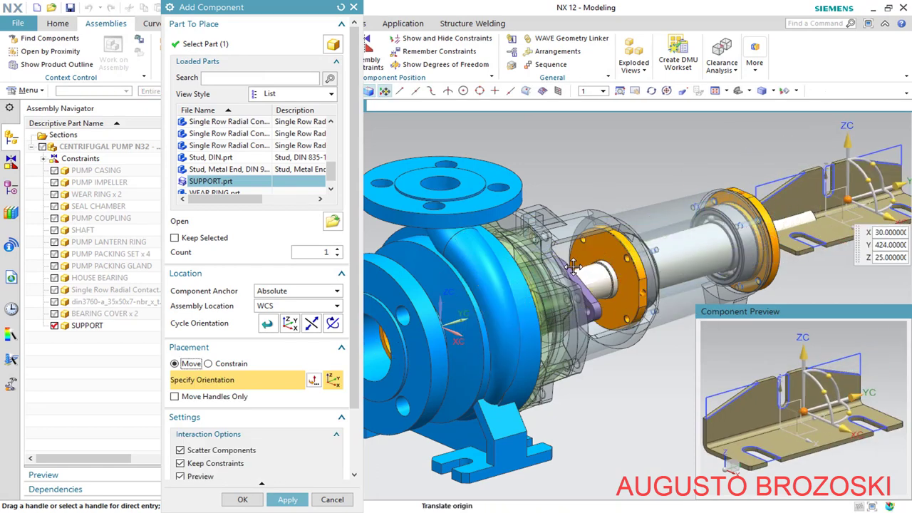
{"action": "scroll", "coordinate": [572, 268], "scroll_direction": "down", "scroll_amount": 3}
{"action": "scroll", "coordinate": [755, 235], "scroll_direction": "up", "scroll_amount": 5}
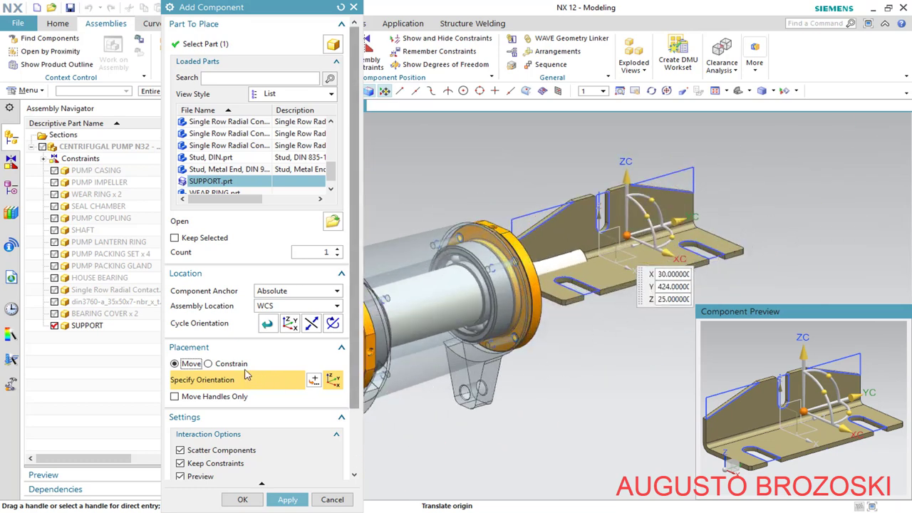
Switch to constraint placement and touch the support's vertical face to the bearing housing face
{"action": "left_click", "coordinate": [214, 364]}
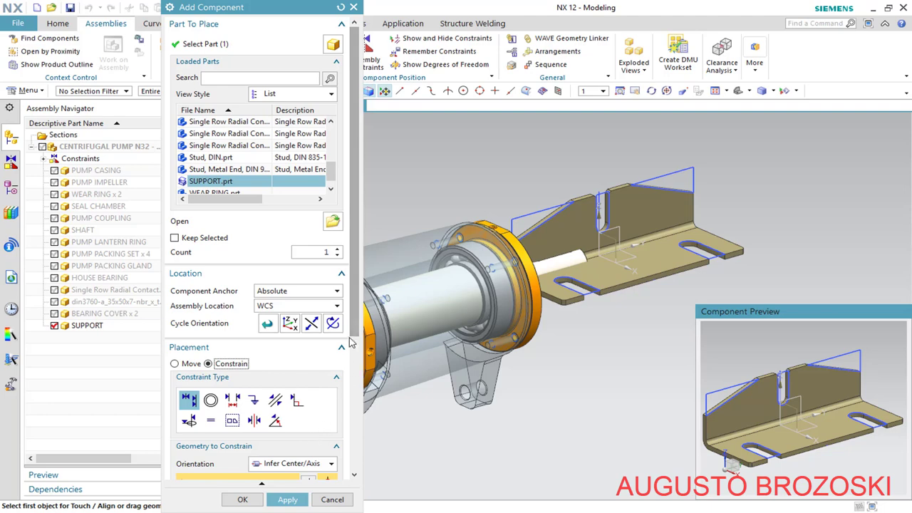
{"action": "left_click_drag", "start_coordinate": [354, 342], "coordinate": [351, 463]}
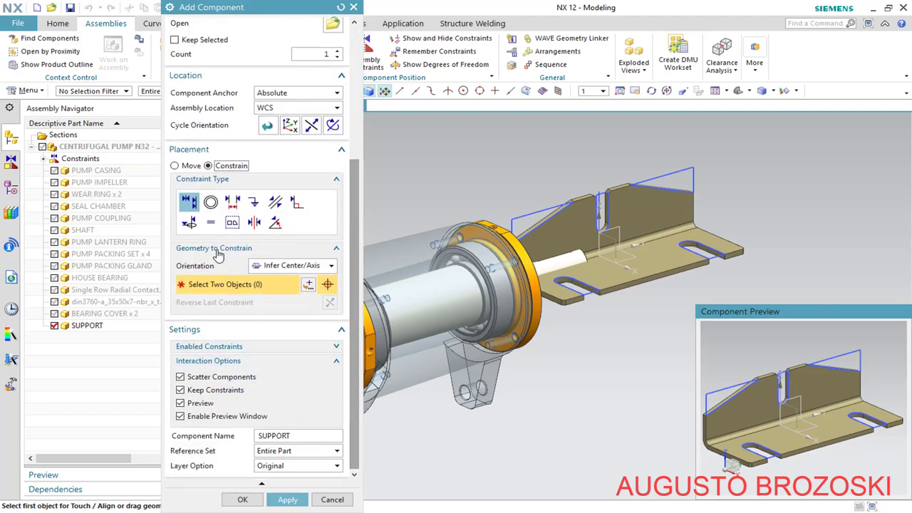
{"action": "left_click", "coordinate": [332, 267]}
{"action": "left_click", "coordinate": [285, 293]}
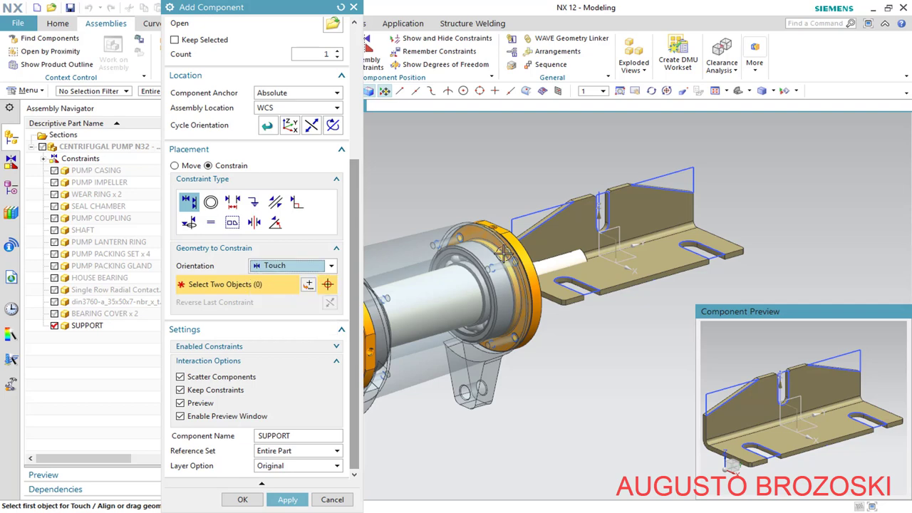
{"action": "left_click", "coordinate": [642, 215]}
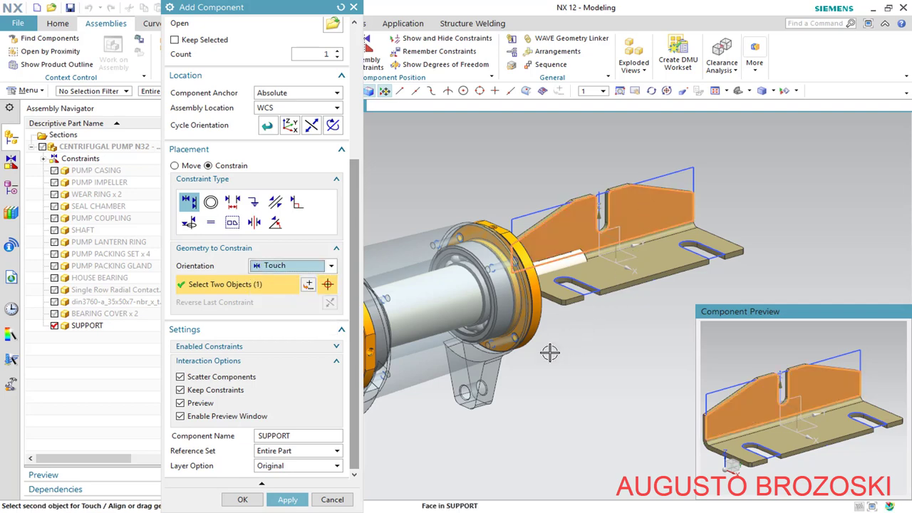
{"action": "scroll", "coordinate": [515, 352], "scroll_direction": "up", "scroll_amount": 6}
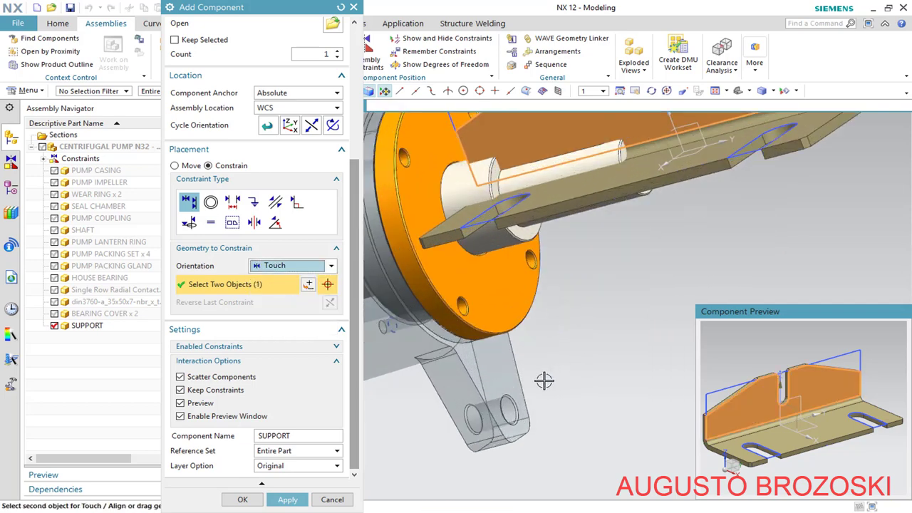
{"action": "left_click", "coordinate": [484, 350]}
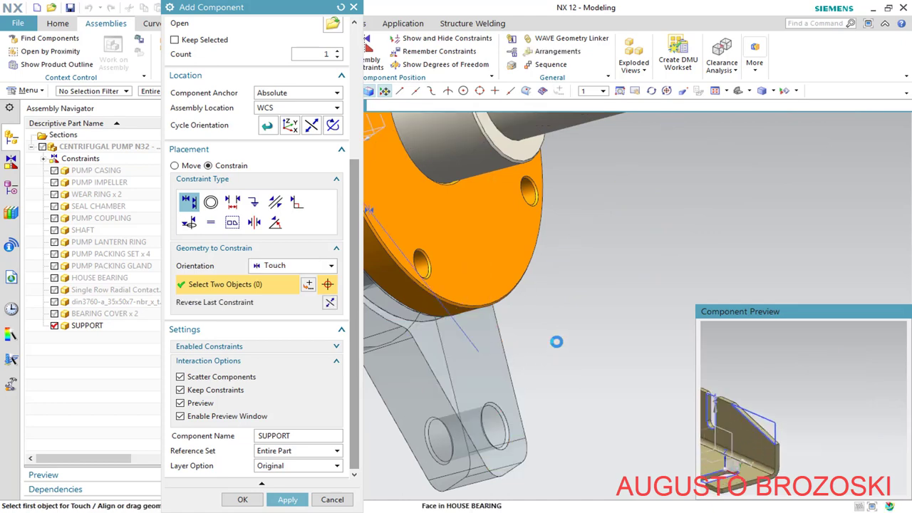
{"action": "scroll", "coordinate": [558, 340], "scroll_direction": "down", "scroll_amount": 5}
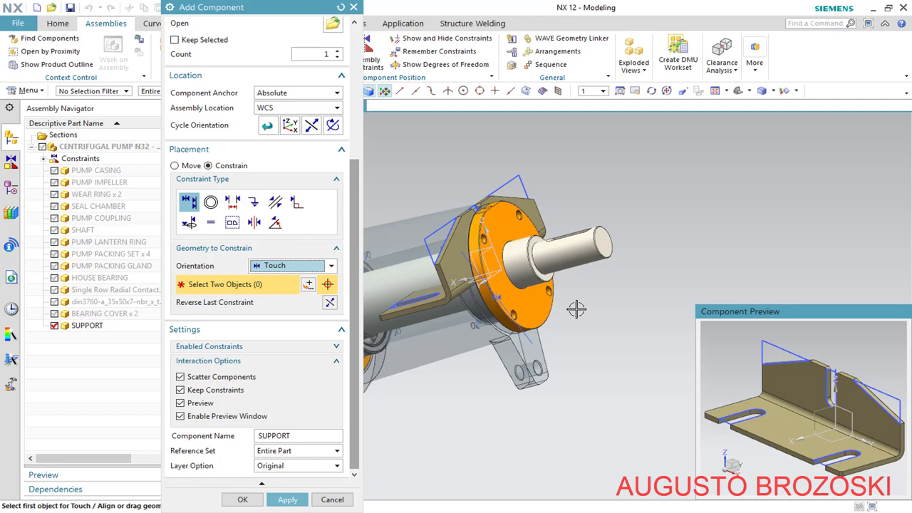
{"action": "scroll", "coordinate": [620, 317], "scroll_direction": "down", "scroll_amount": 3}
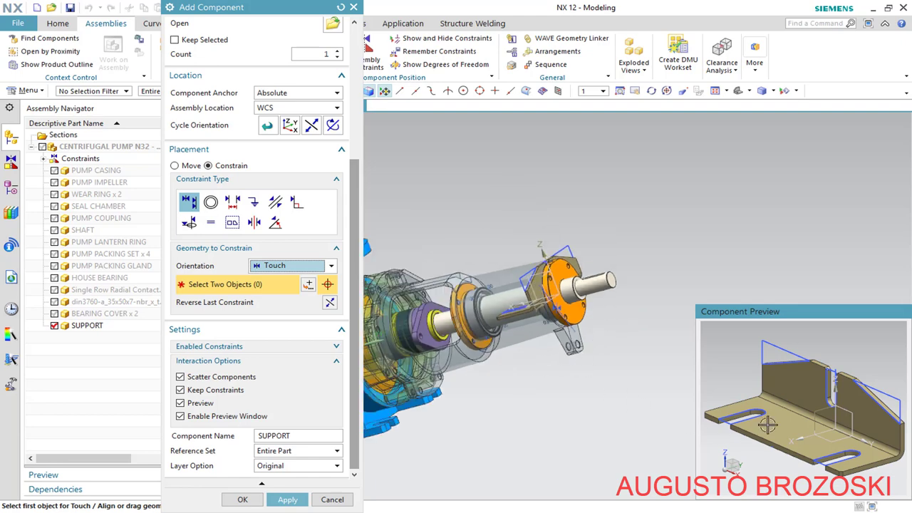
Touch the support's bottom face to the pump casing foot face
{"action": "middle_click_drag", "start_coordinate": [788, 403], "coordinate": [778, 404]}
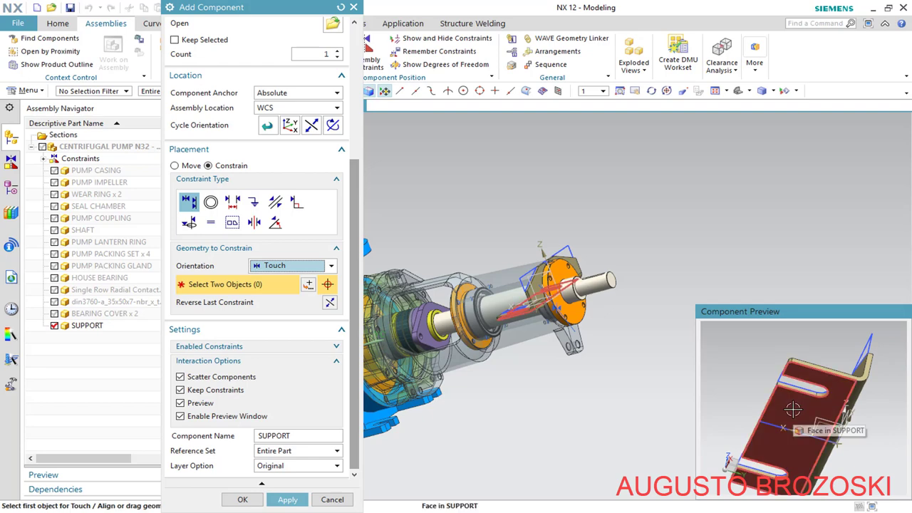
{"action": "left_click", "coordinate": [794, 409]}
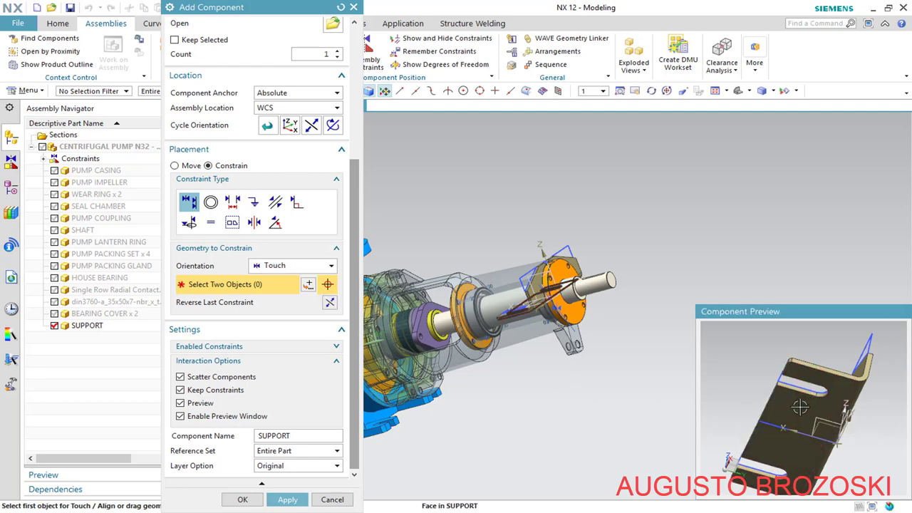
{"action": "scroll", "coordinate": [620, 356], "scroll_direction": "down", "scroll_amount": 3}
{"action": "middle_click_drag", "start_coordinate": [539, 370], "coordinate": [491, 430]}
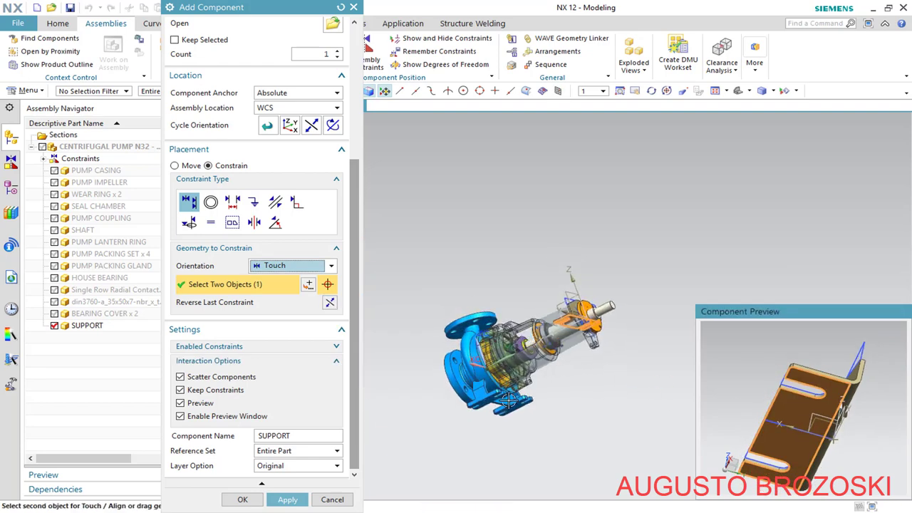
{"action": "scroll", "coordinate": [489, 396], "scroll_direction": "up", "scroll_amount": 5}
{"action": "scroll", "coordinate": [474, 390], "scroll_direction": "up", "scroll_amount": 3}
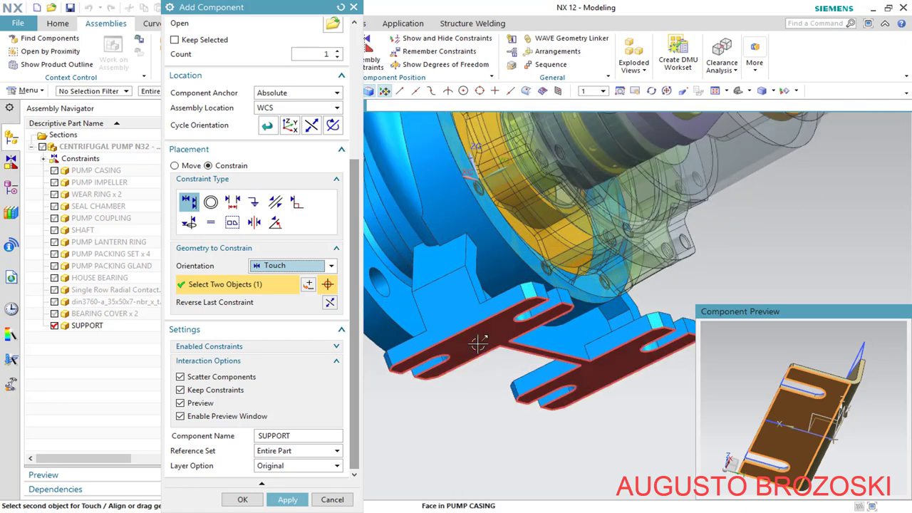
{"action": "left_click", "coordinate": [468, 353]}
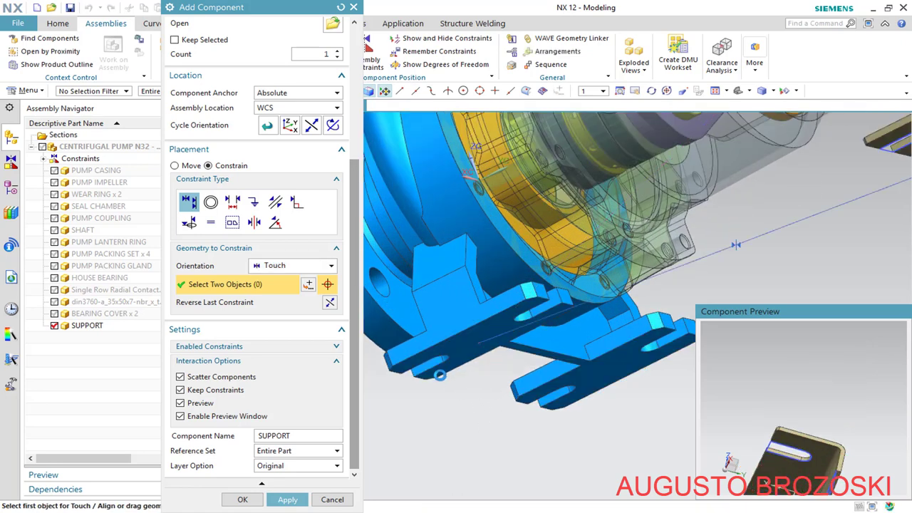
In the right side view, reverse the last constraint and add SUPPORT to the assembly
{"action": "left_click", "coordinate": [749, 90]}
{"action": "left_click", "coordinate": [781, 126]}
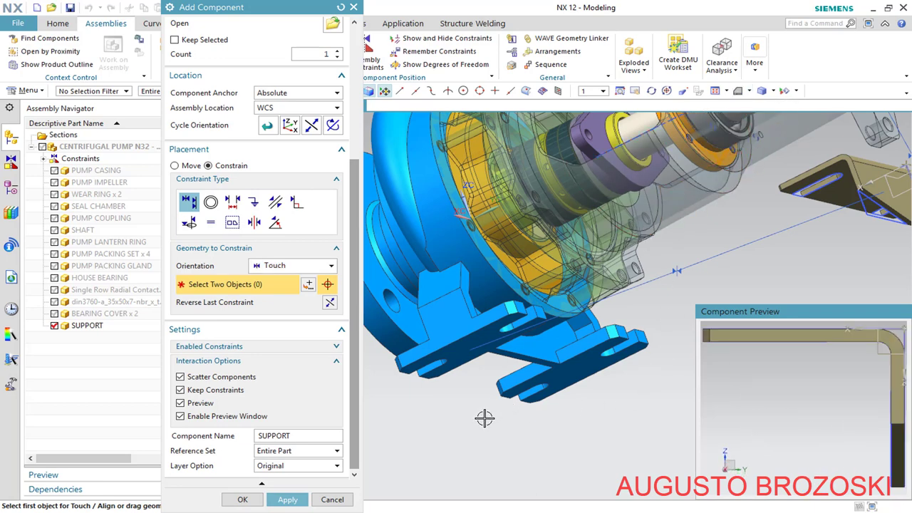
{"action": "left_click", "coordinate": [742, 92]}
{"action": "scroll", "coordinate": [578, 265], "scroll_direction": "down", "scroll_amount": 5}
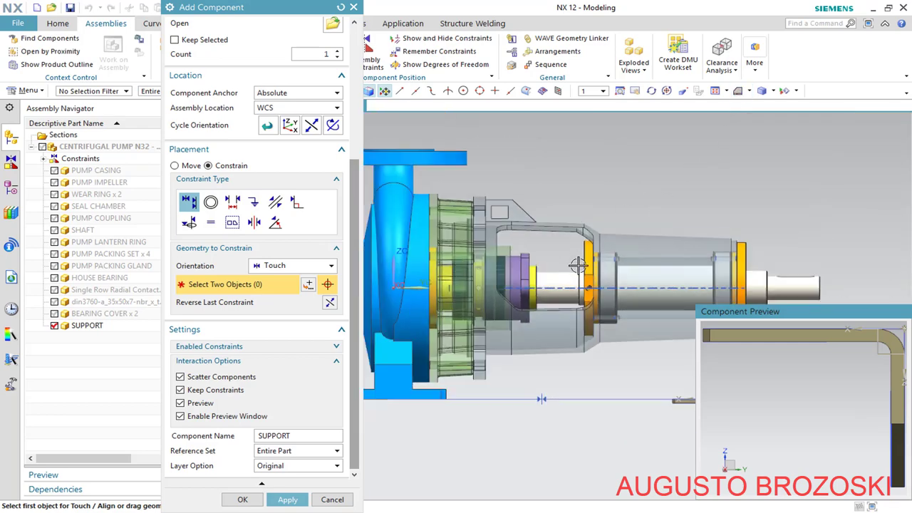
{"action": "scroll", "coordinate": [670, 299], "scroll_direction": "up", "scroll_amount": 5}
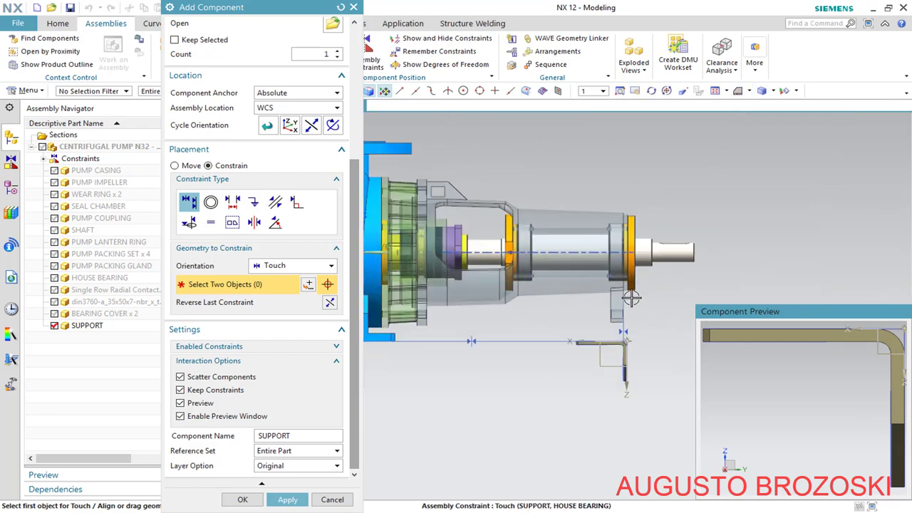
{"action": "middle_click_drag", "start_coordinate": [632, 325], "coordinate": [601, 360]}
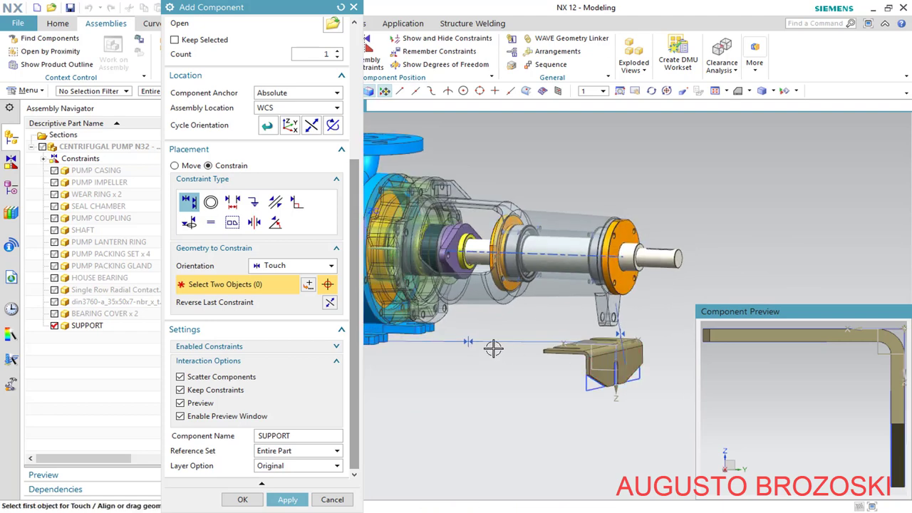
{"action": "left_click", "coordinate": [330, 303]}
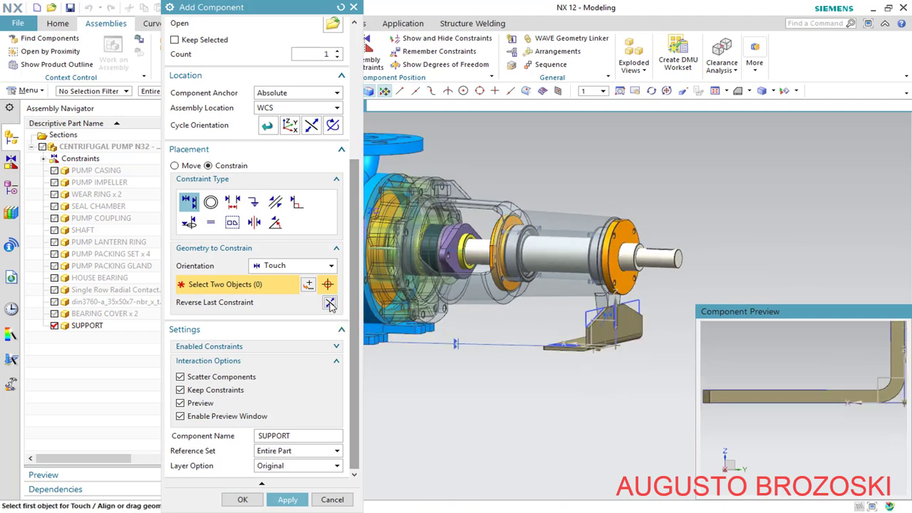
{"action": "middle_click_drag", "start_coordinate": [593, 330], "coordinate": [597, 328]}
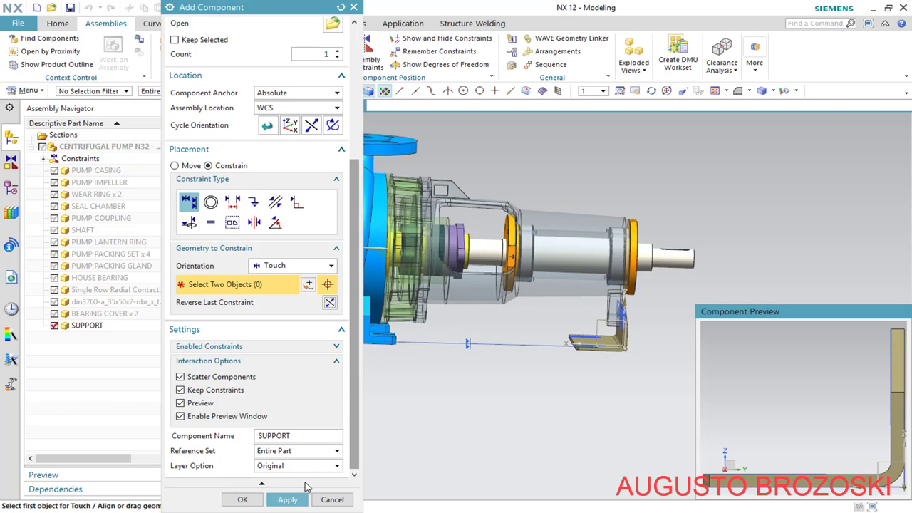
{"action": "left_click", "coordinate": [290, 499]}
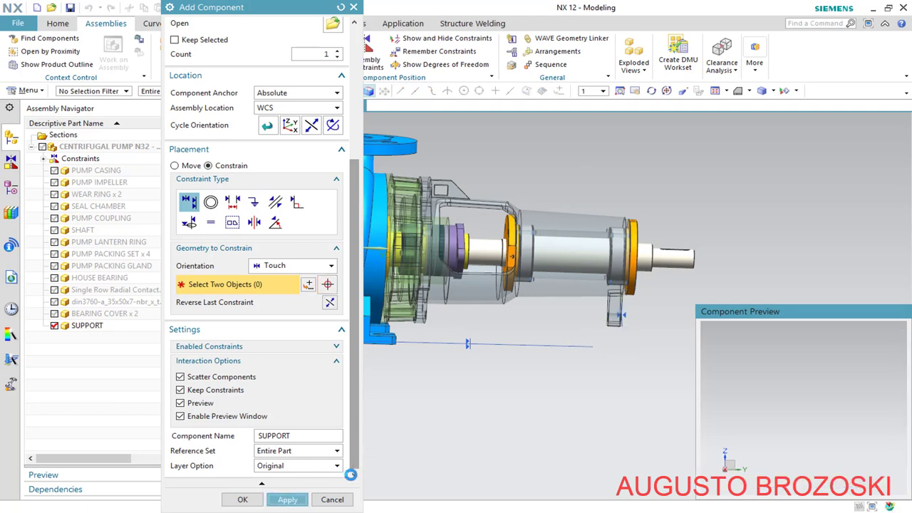
Close Add Component, display SUPPORT in the Assembly Navigator, and zoom in on the bracket
{"action": "left_click", "coordinate": [332, 498]}
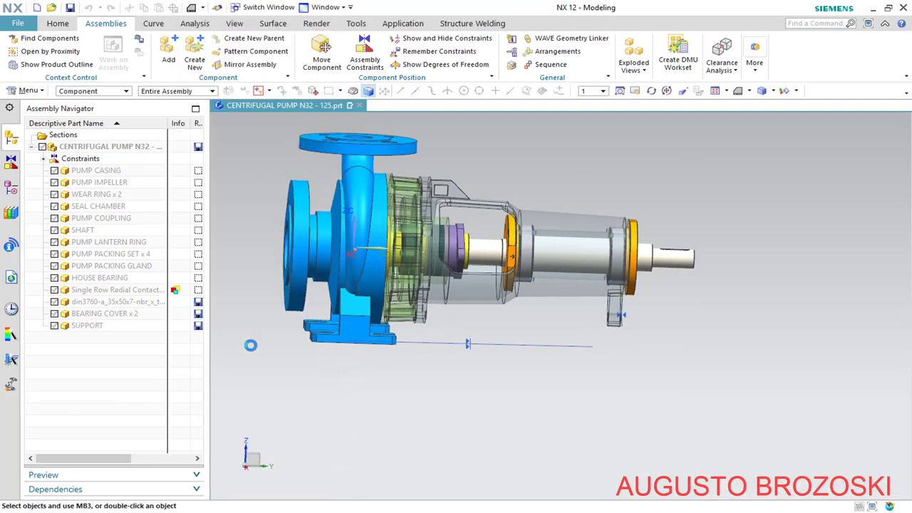
{"action": "left_click", "coordinate": [56, 327]}
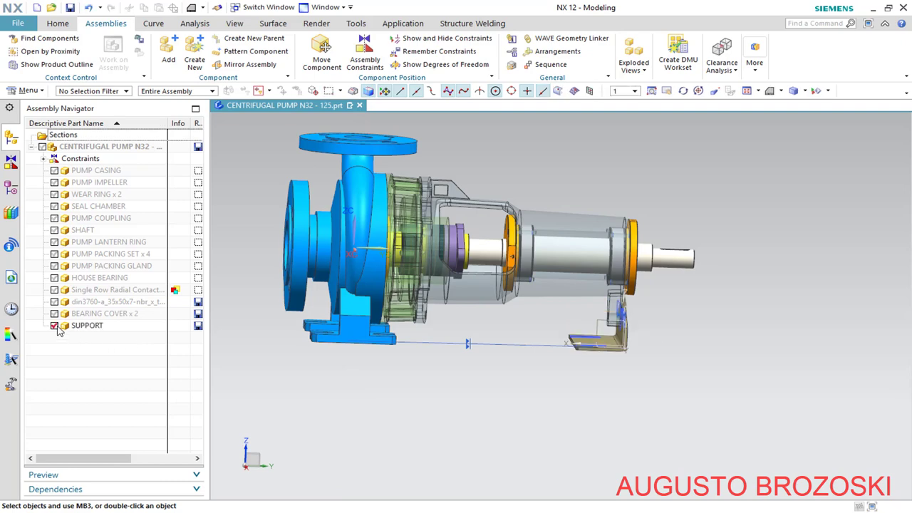
{"action": "mouse_move", "coordinate": [585, 326]}
{"action": "middle_mouse_down"}
{"action": "mouse_move", "coordinate": [570, 331]}
{"action": "mouse_move", "coordinate": [586, 323]}
{"action": "middle_mouse_up"}
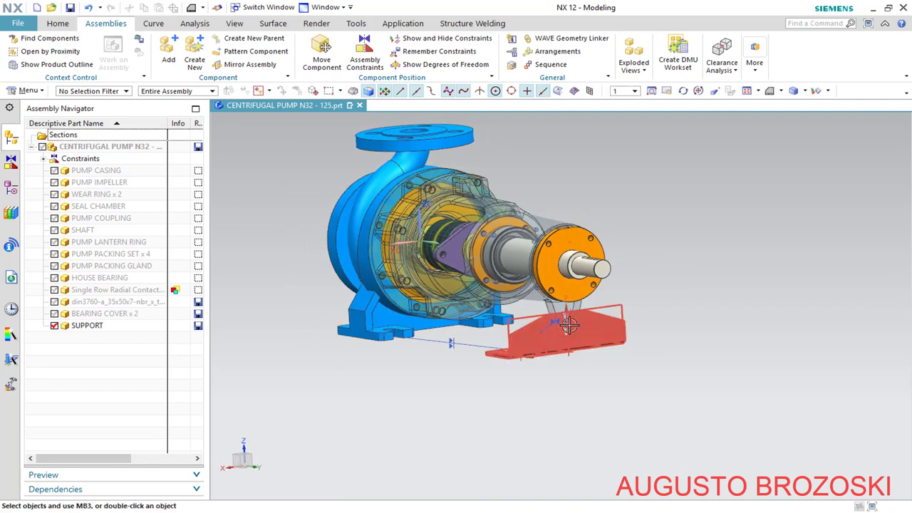
{"action": "scroll", "coordinate": [587, 322], "scroll_direction": "up", "scroll_amount": 5}
{"action": "middle_click_drag", "start_coordinate": [576, 365], "coordinate": [597, 385]}
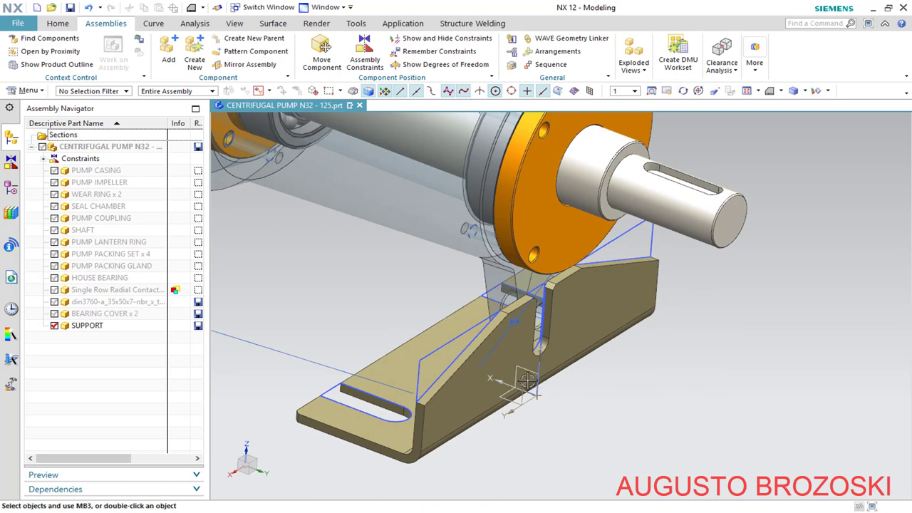
{"action": "scroll", "coordinate": [526, 371], "scroll_direction": "down", "scroll_amount": 5}
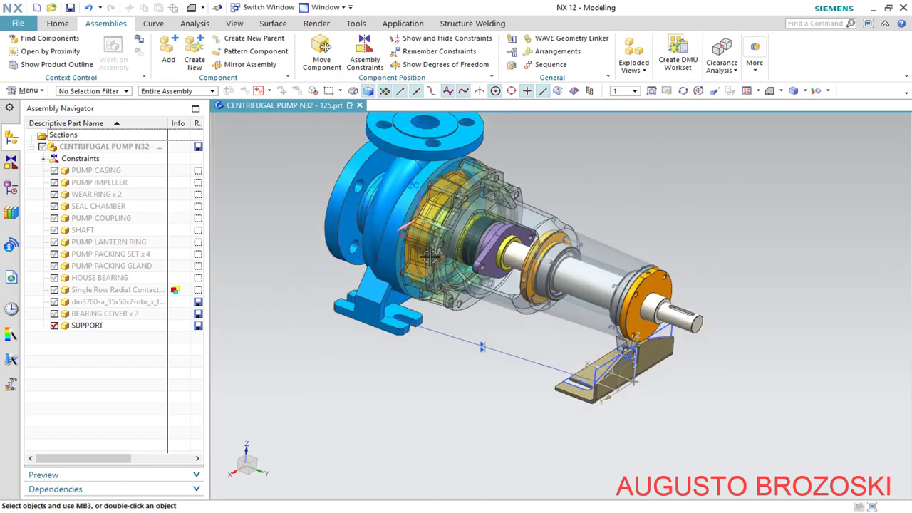
{"action": "left_click", "coordinate": [357, 60]}
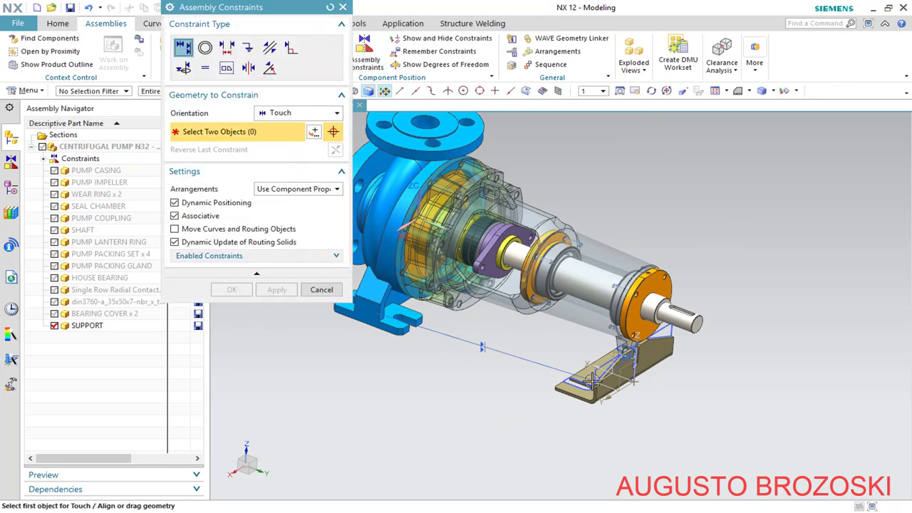
Pick the SUPPORT's XZ plane as the first Touch/Align object
{"action": "scroll", "coordinate": [591, 382], "scroll_direction": "up", "scroll_amount": 5}
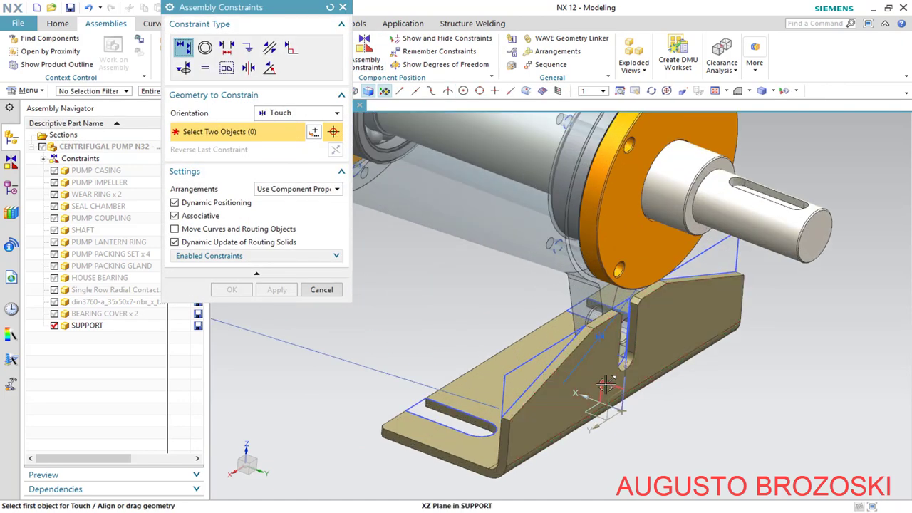
{"action": "left_click", "coordinate": [605, 385]}
{"action": "scroll", "coordinate": [605, 384], "scroll_direction": "down", "scroll_amount": 5}
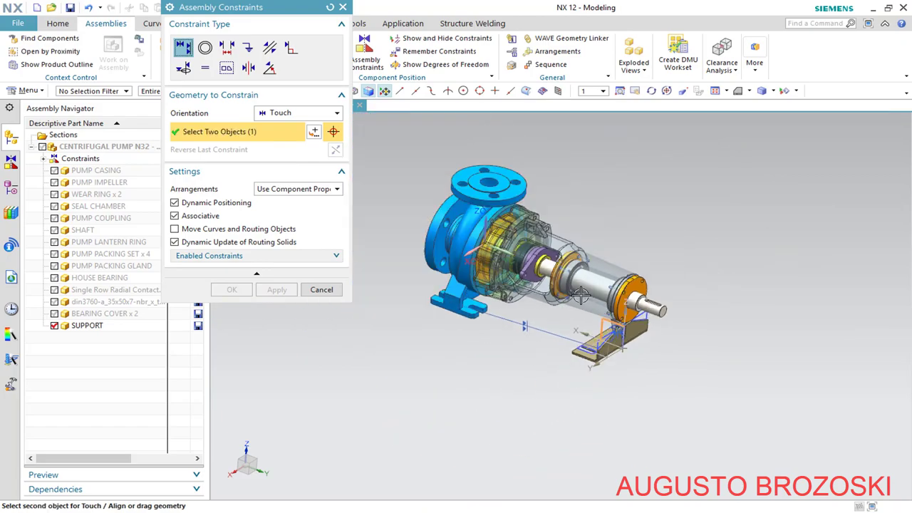
{"action": "scroll", "coordinate": [450, 241], "scroll_direction": "up", "scroll_amount": 3}
{"action": "mouse_move", "coordinate": [449, 241]}
{"action": "middle_mouse_down"}
{"action": "mouse_move", "coordinate": [492, 236]}
{"action": "mouse_move", "coordinate": [515, 260]}
{"action": "mouse_move", "coordinate": [449, 257]}
{"action": "middle_mouse_up"}
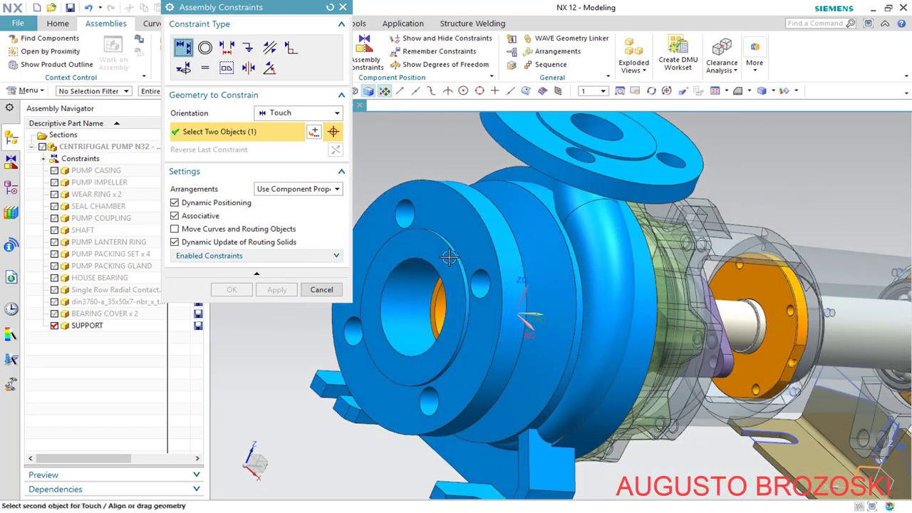
Show the PUMP CASING, touch its YZ plane to the support, and apply
{"action": "right_click", "coordinate": [92, 174]}
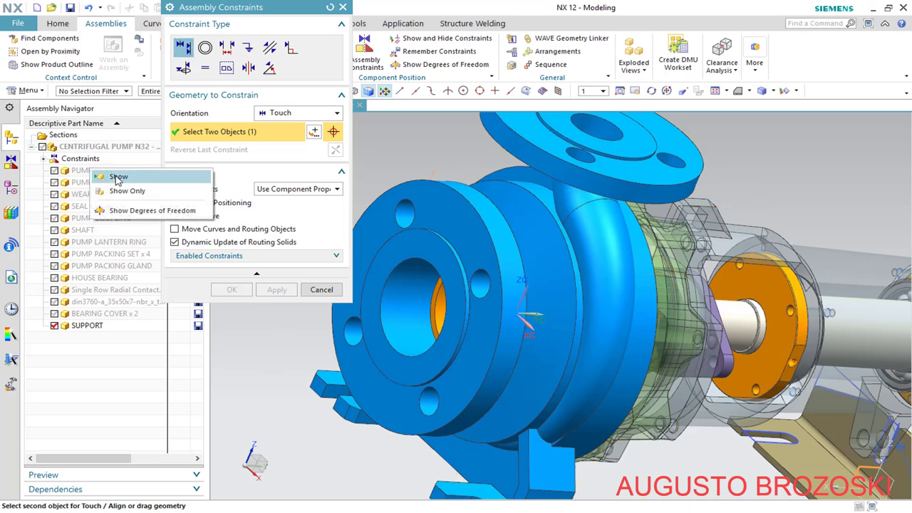
{"action": "left_click", "coordinate": [118, 178]}
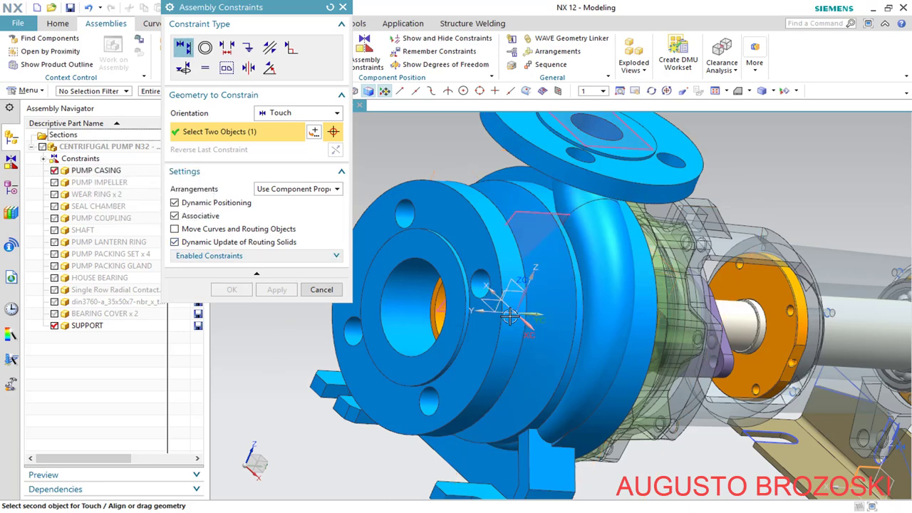
{"action": "scroll", "coordinate": [513, 311], "scroll_direction": "up", "scroll_amount": 2}
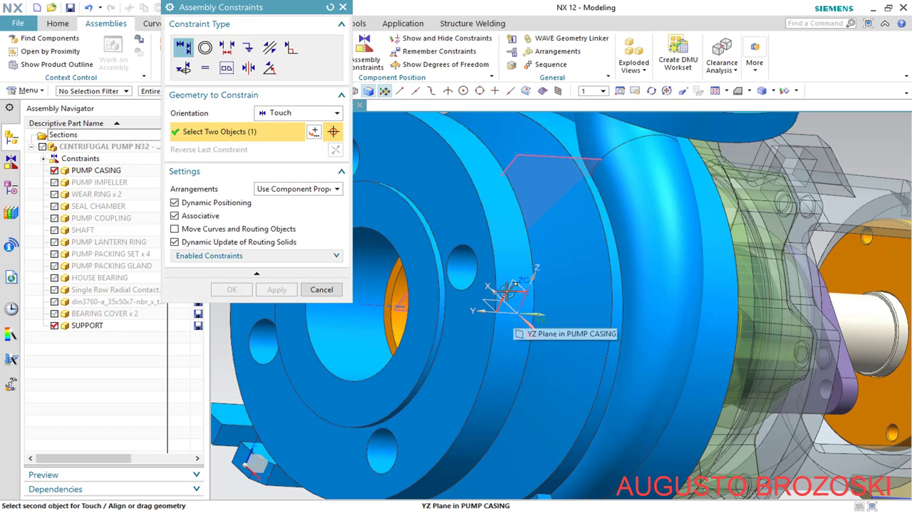
{"action": "left_click", "coordinate": [506, 290]}
{"action": "scroll", "coordinate": [412, 299], "scroll_direction": "down", "scroll_amount": 2}
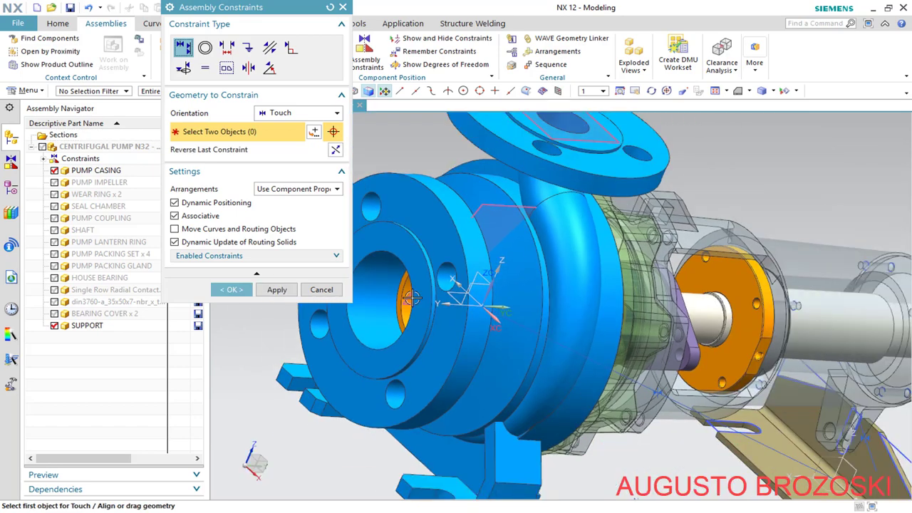
{"action": "scroll", "coordinate": [412, 299], "scroll_direction": "down", "scroll_amount": 2}
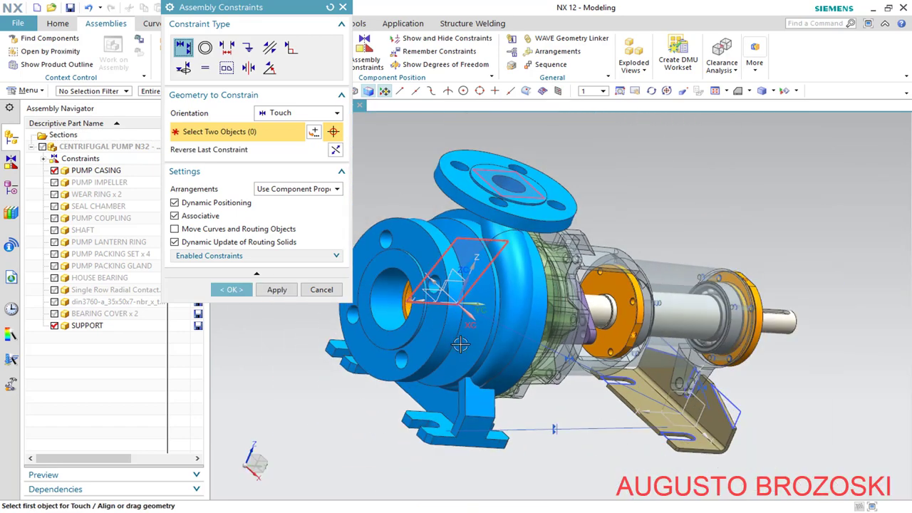
{"action": "left_click", "coordinate": [275, 290]}
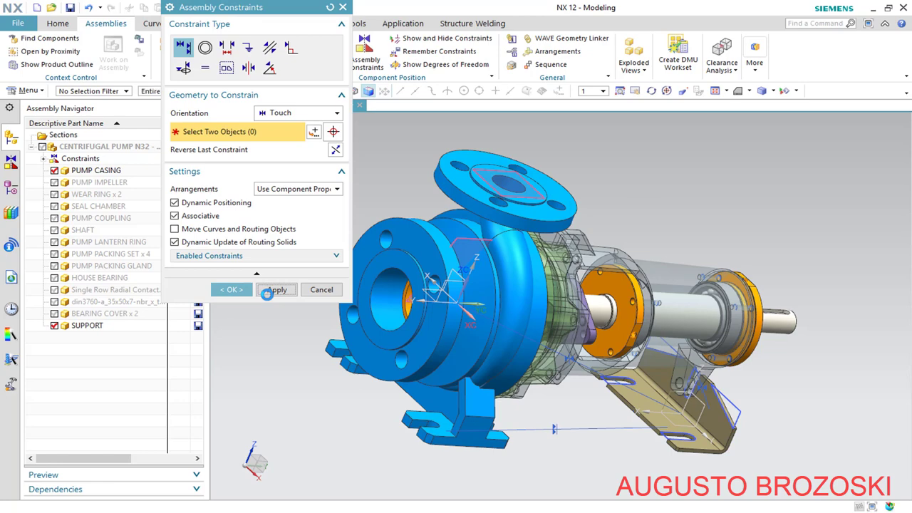
{"action": "left_click", "coordinate": [321, 289]}
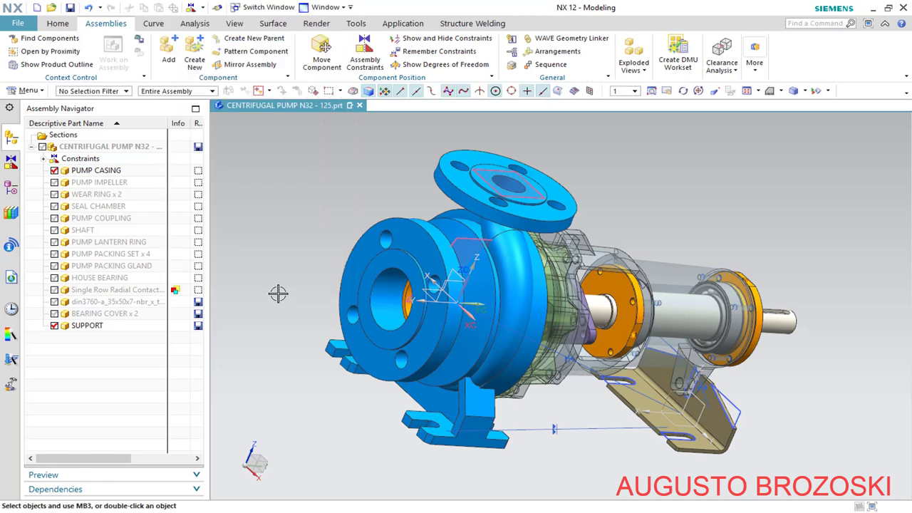
Hide the PUMP CASING and then show it again
{"action": "right_click", "coordinate": [96, 171]}
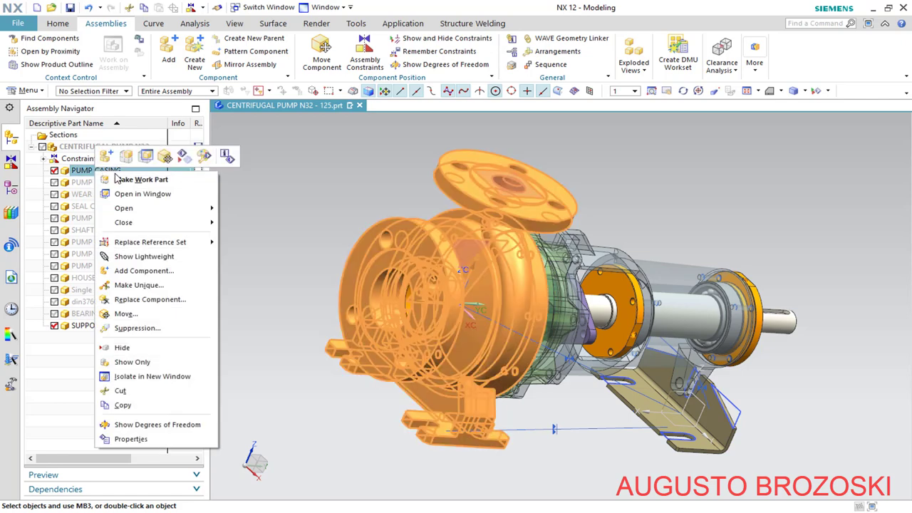
{"action": "left_click", "coordinate": [134, 349]}
{"action": "left_click", "coordinate": [102, 172]}
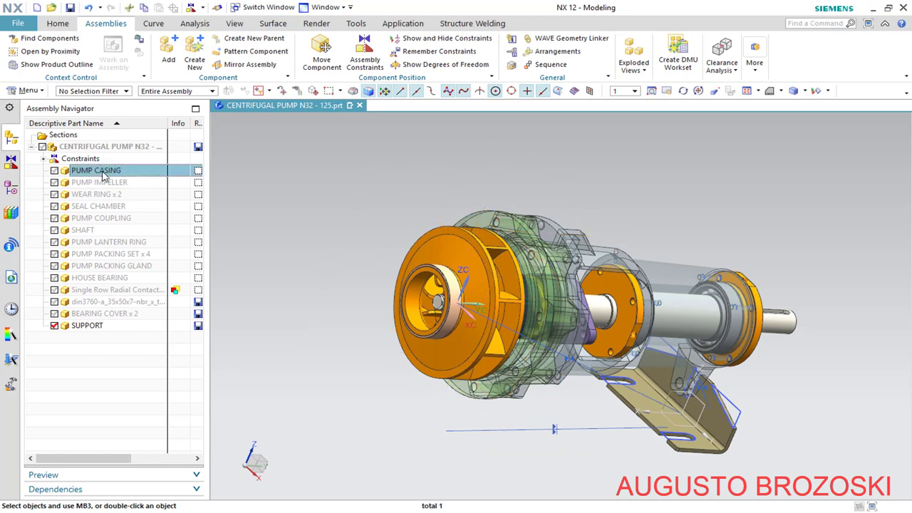
{"action": "right_click", "coordinate": [104, 174]}
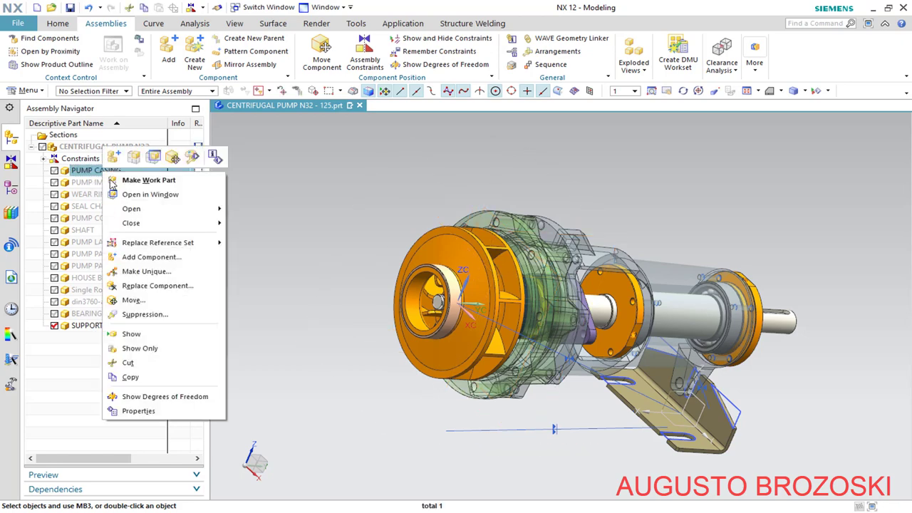
{"action": "left_click", "coordinate": [133, 334]}
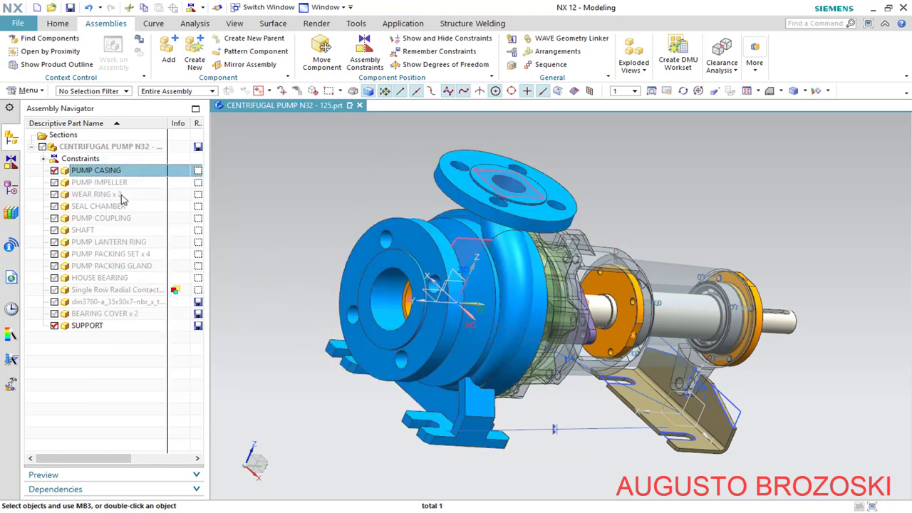
Set the view to Trimetric and save the assembly
{"action": "left_click", "coordinate": [782, 91]}
{"action": "left_click", "coordinate": [774, 114]}
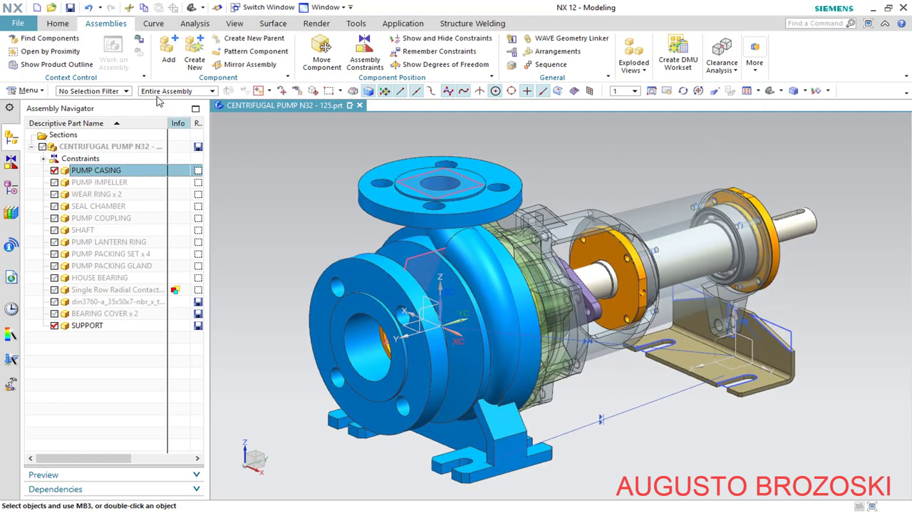
{"action": "left_click", "coordinate": [71, 9]}
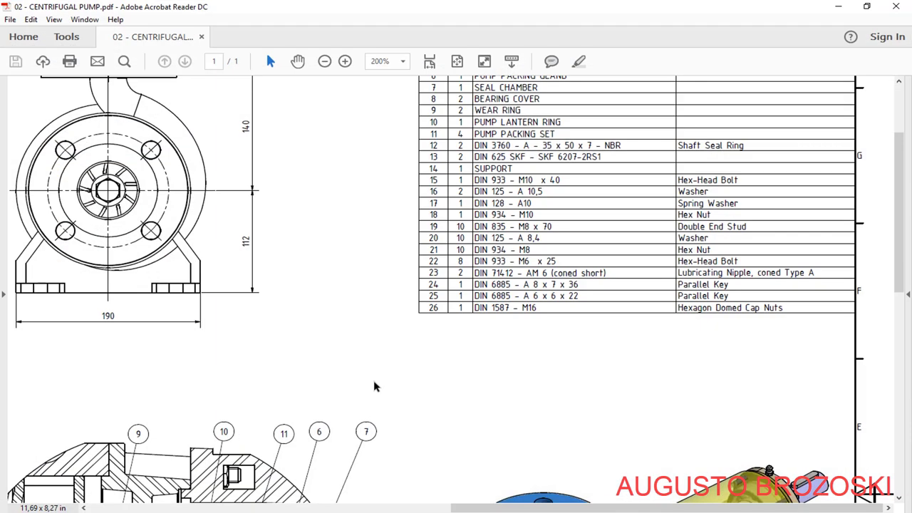
Scroll and pan through the pump drawing PDF in Acrobat Reader
{"action": "scroll", "coordinate": [263, 268], "scroll_direction": "left", "scroll_amount": 10}
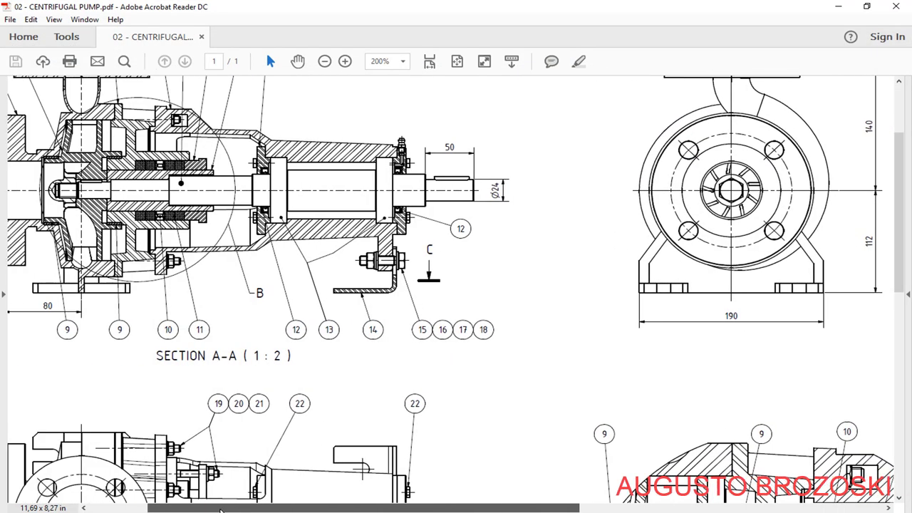
{"action": "scroll", "coordinate": [263, 267], "scroll_direction": "down", "scroll_amount": 4}
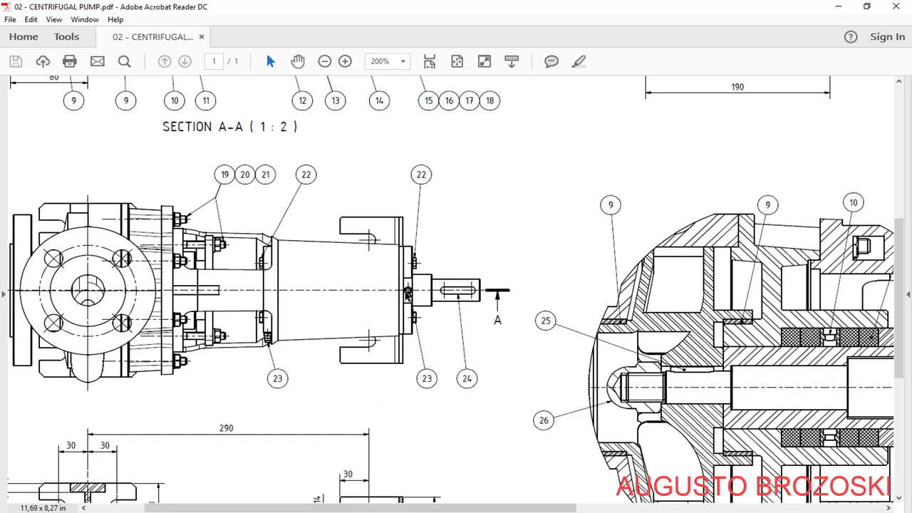
{"action": "left_click_drag", "start_coordinate": [495, 507], "coordinate": [785, 507]}
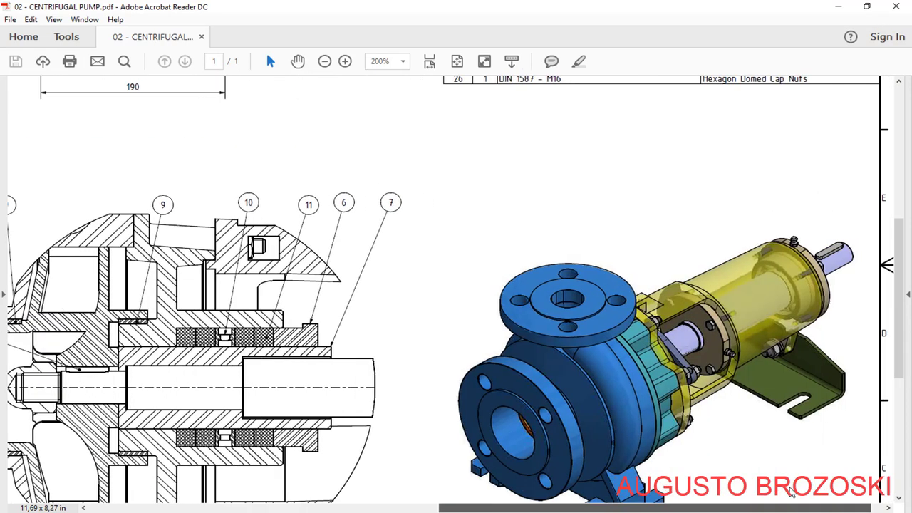
{"action": "scroll", "coordinate": [603, 287], "scroll_direction": "up", "scroll_amount": 4}
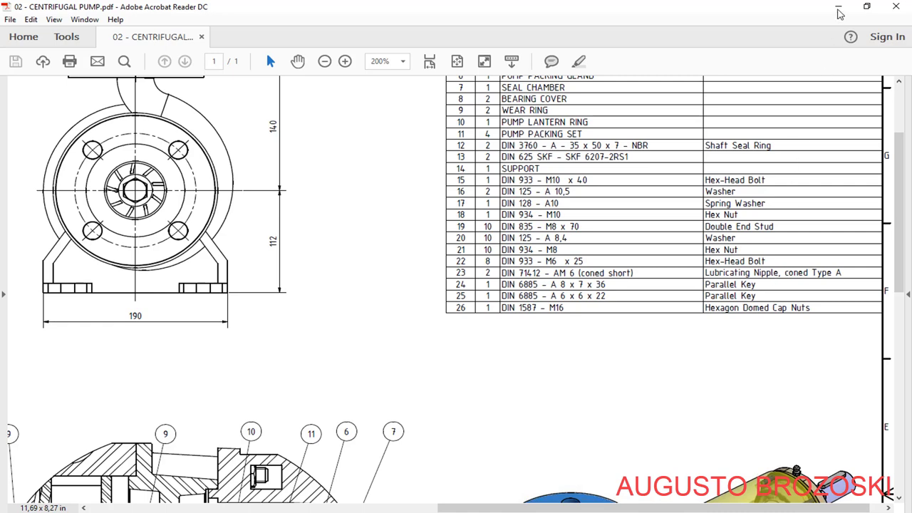
Minimize Acrobat and select din_71_418_-_a_m6_x_t.prt in NX's Open dialog
{"action": "left_click", "coordinate": [837, 7]}
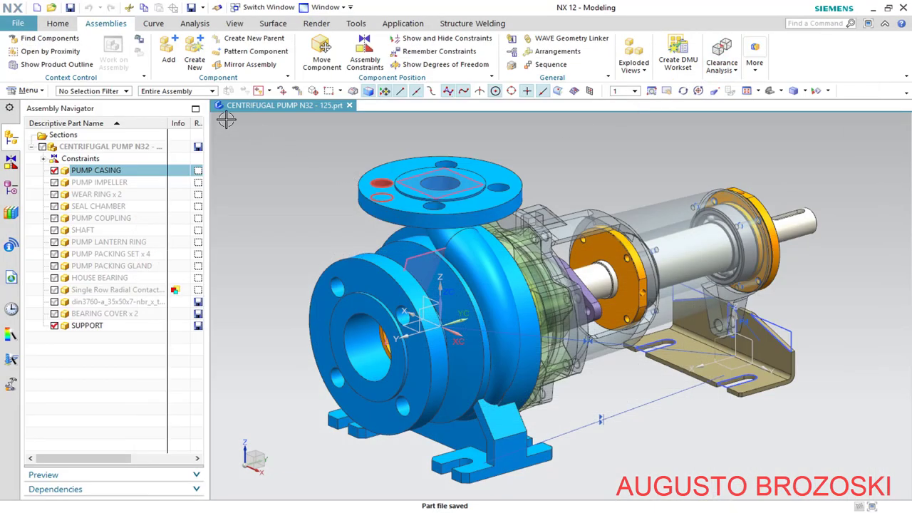
{"action": "left_click", "coordinate": [51, 7]}
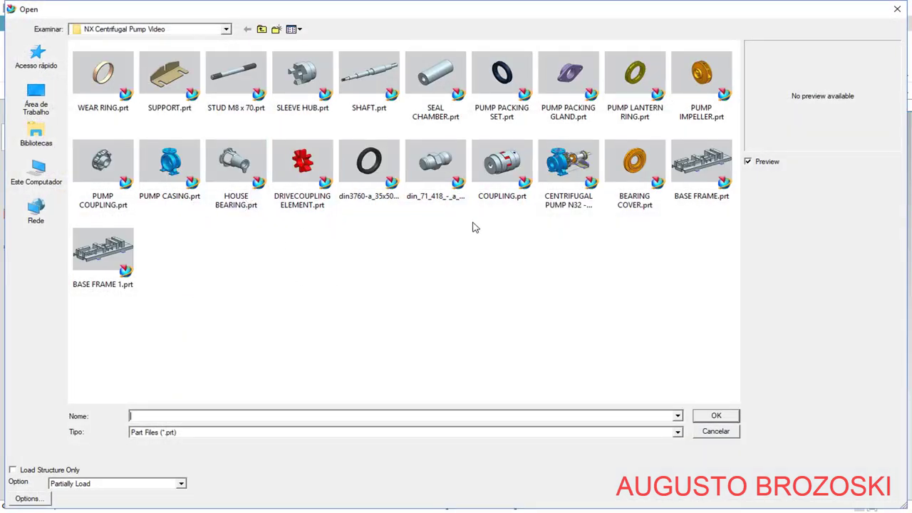
{"action": "left_click", "coordinate": [438, 172]}
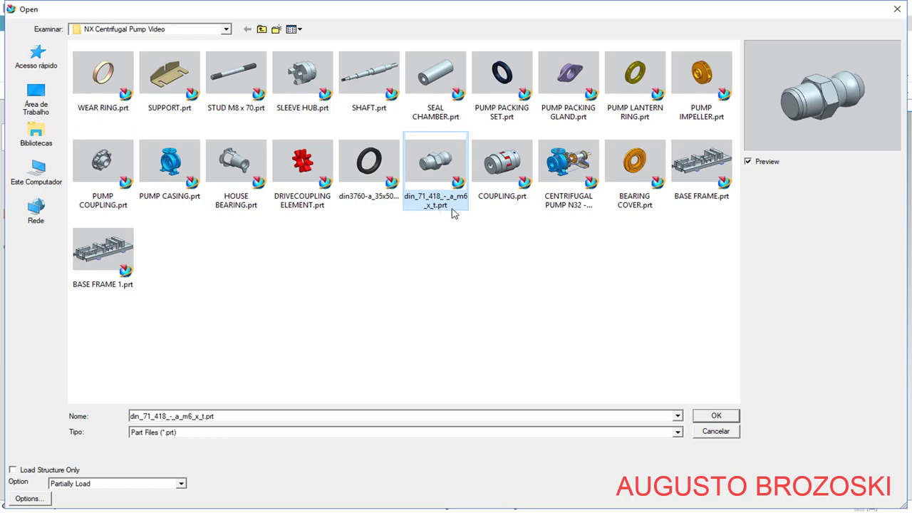
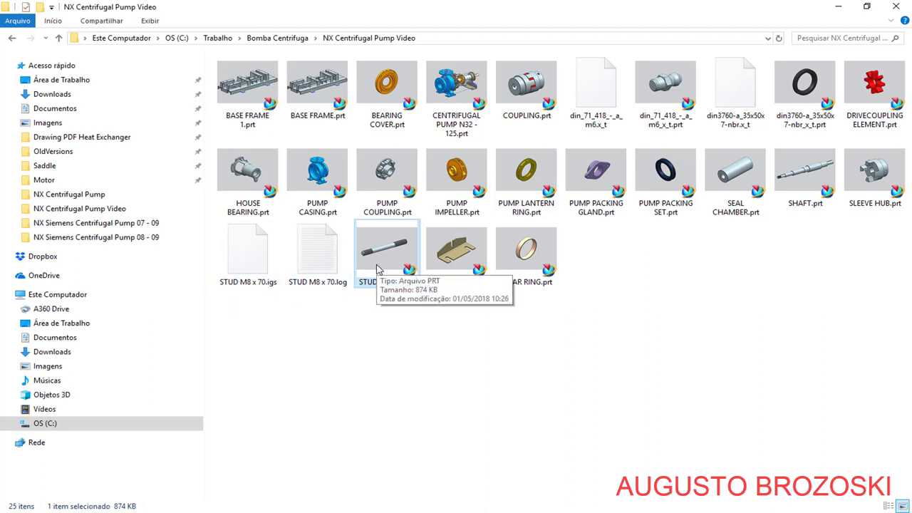
Minimize File Explorer to reveal NX's Open dialog with din_71_418_-_a_m6_x_t.prt selected
{"action": "left_click", "coordinate": [840, 7]}
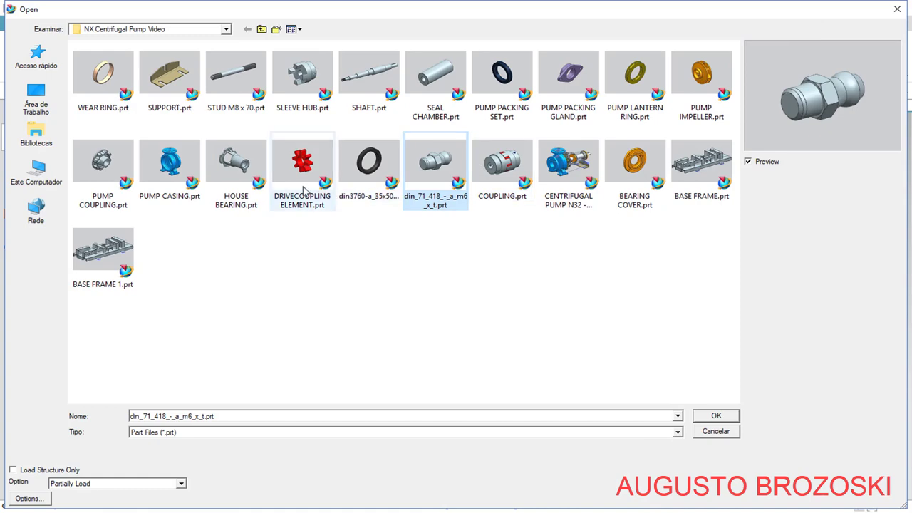
Open din_71_418_-_a_m6_x_t.prt, orbit it for inspection, and return to the CENTRIFUGAL PUMP assembly
{"action": "left_click", "coordinate": [716, 417]}
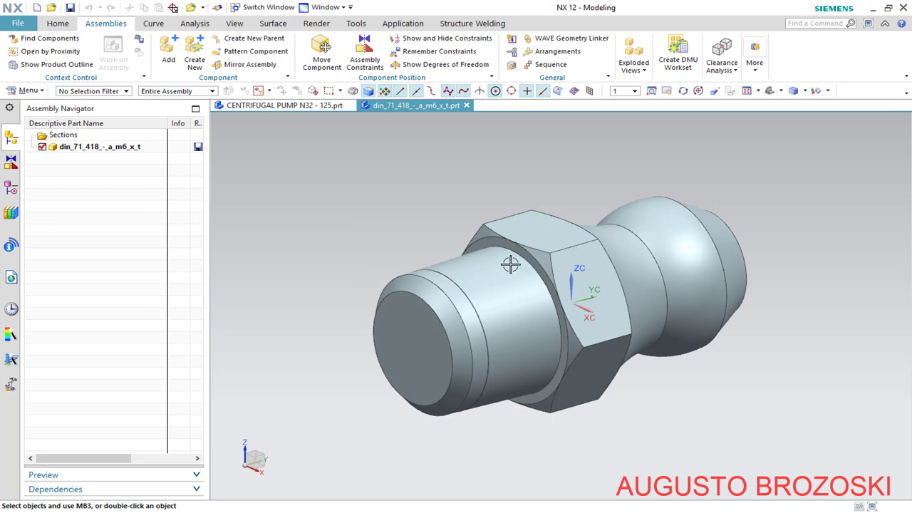
{"action": "middle_click_drag", "start_coordinate": [510, 264], "coordinate": [457, 364]}
{"action": "middle_click_drag", "start_coordinate": [543, 320], "coordinate": [459, 235]}
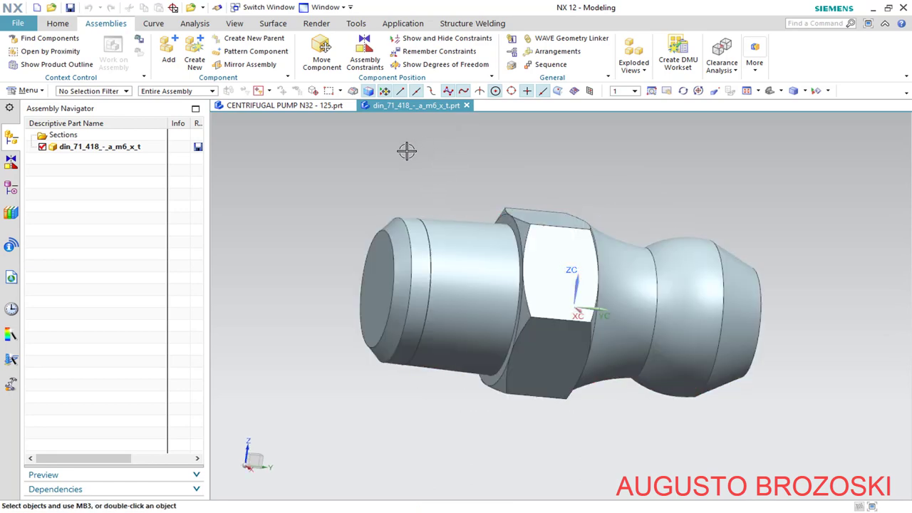
{"action": "left_click", "coordinate": [294, 107]}
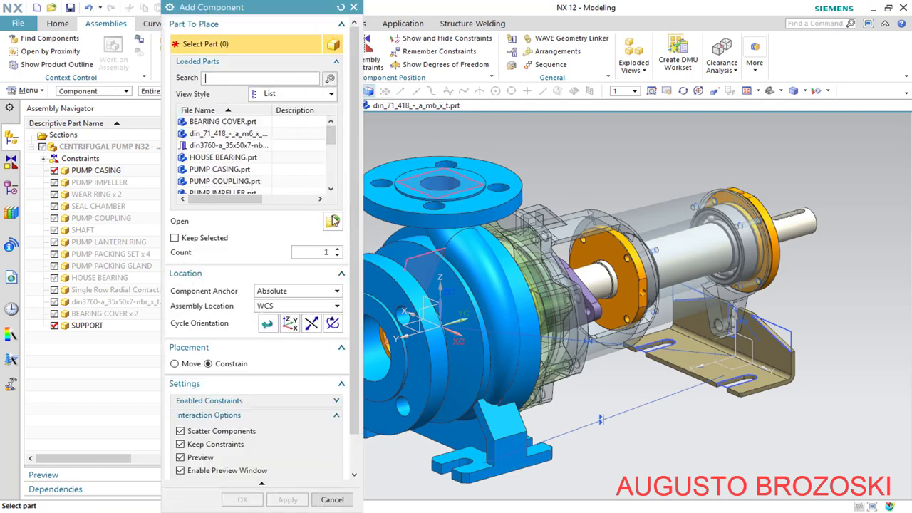
Load the din_71_418_-_a_m6_x_t part into Add Component with constraint-based placement
{"action": "left_click", "coordinate": [334, 222]}
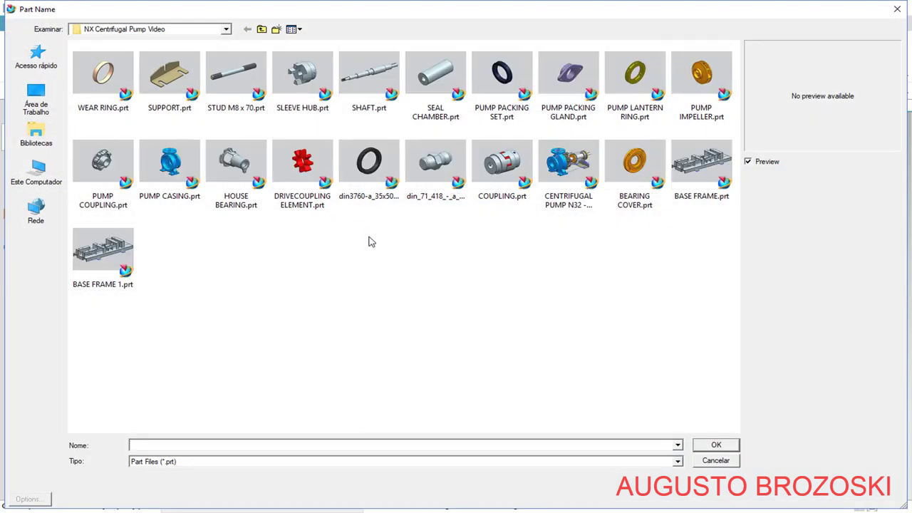
{"action": "left_click", "coordinate": [462, 204]}
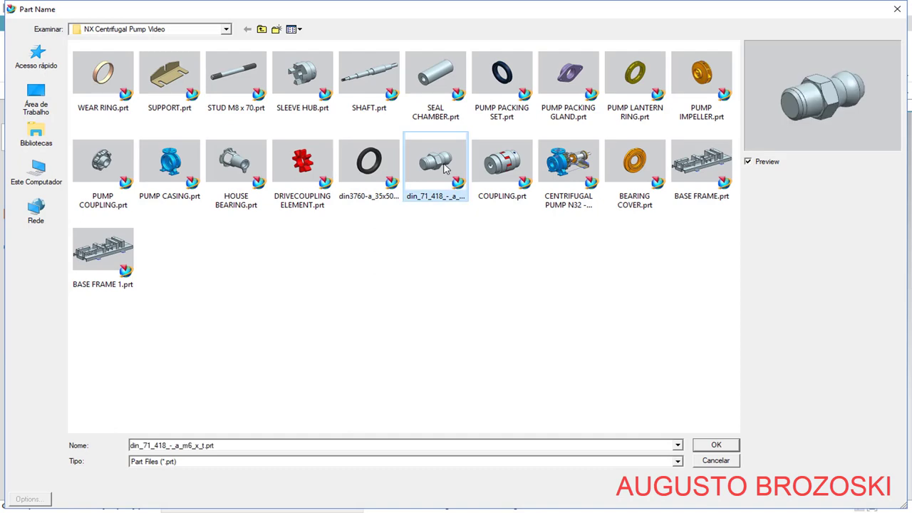
{"action": "left_click", "coordinate": [716, 446]}
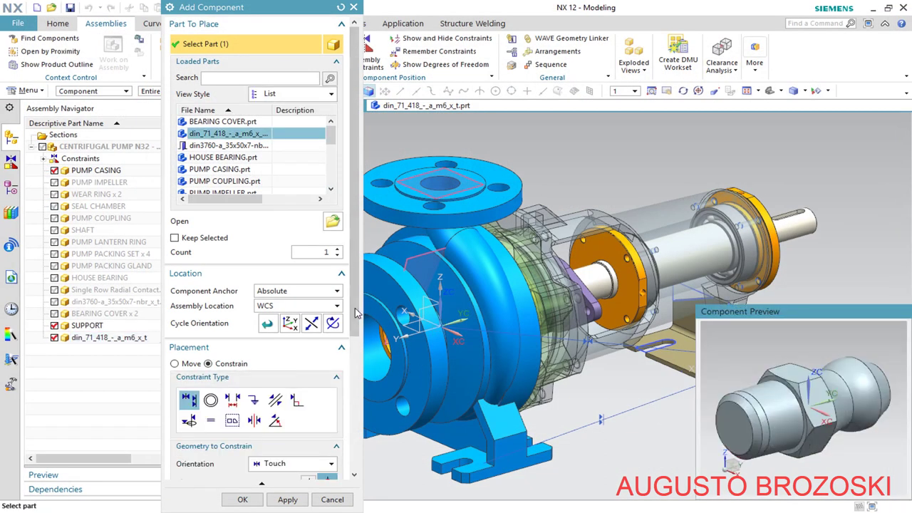
{"action": "scroll", "coordinate": [341, 390], "scroll_direction": "down", "scroll_amount": 3}
{"action": "scroll", "coordinate": [340, 391], "scroll_direction": "down", "scroll_amount": 6}
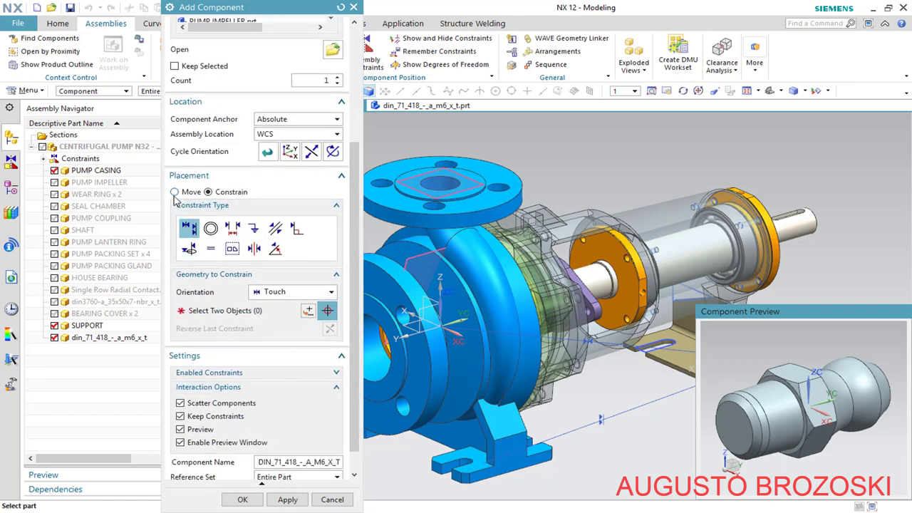
{"action": "left_click", "coordinate": [174, 193]}
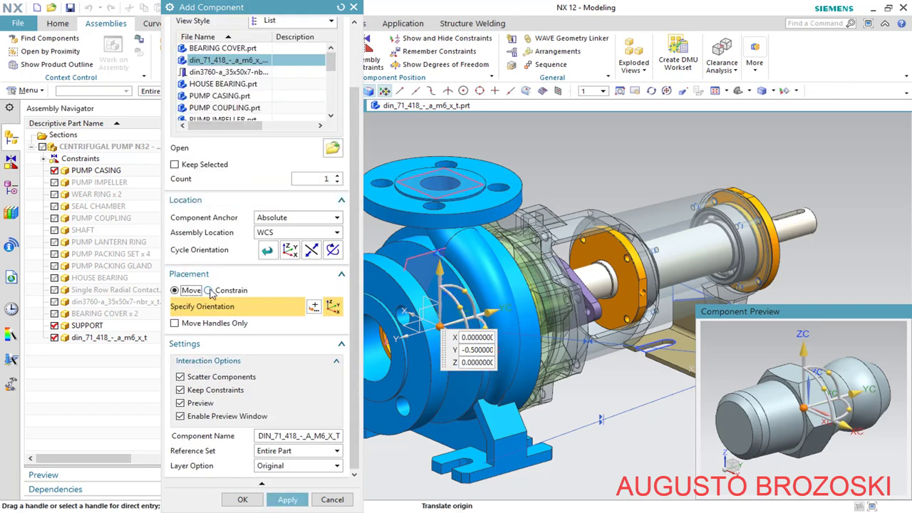
{"action": "left_click", "coordinate": [208, 290]}
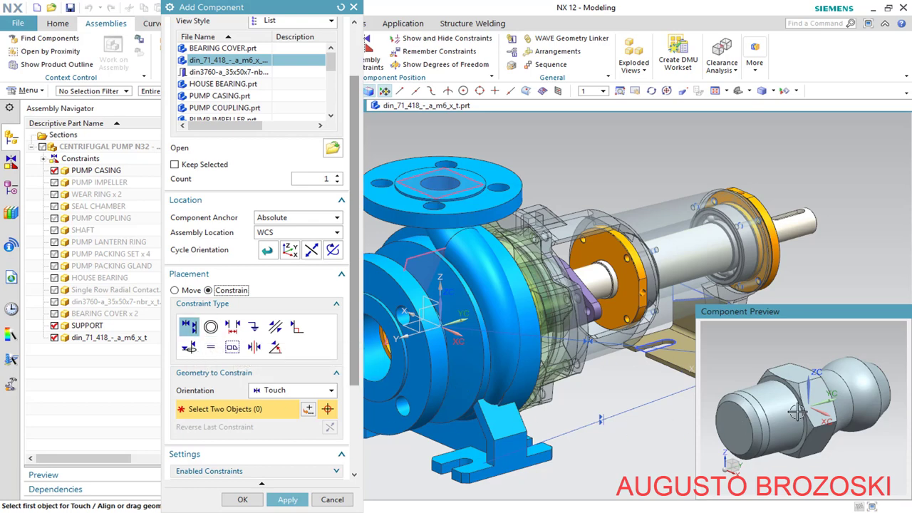
{"action": "scroll", "coordinate": [797, 412], "scroll_direction": "up", "scroll_amount": 10}
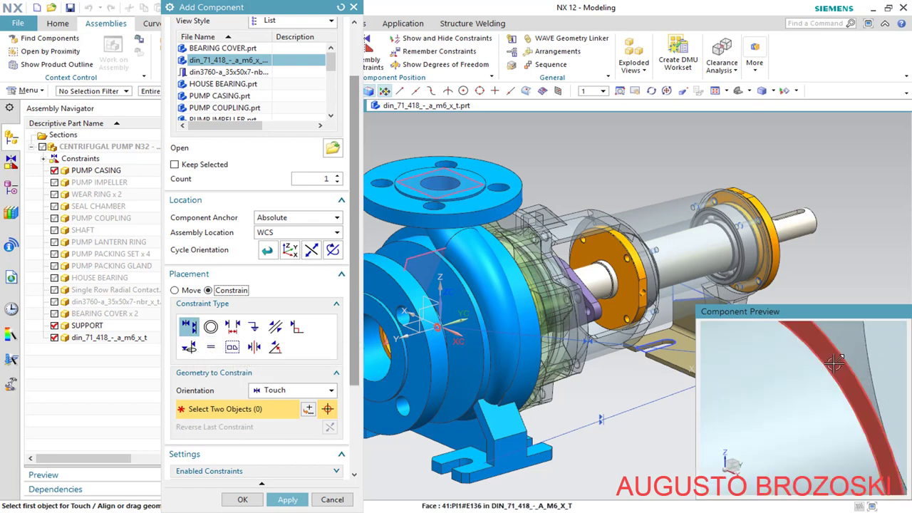
Touch-constrain the fitting's face against the bearing cover flange face
{"action": "left_click", "coordinate": [834, 365]}
{"action": "scroll", "coordinate": [826, 385], "scroll_direction": "down", "scroll_amount": 10}
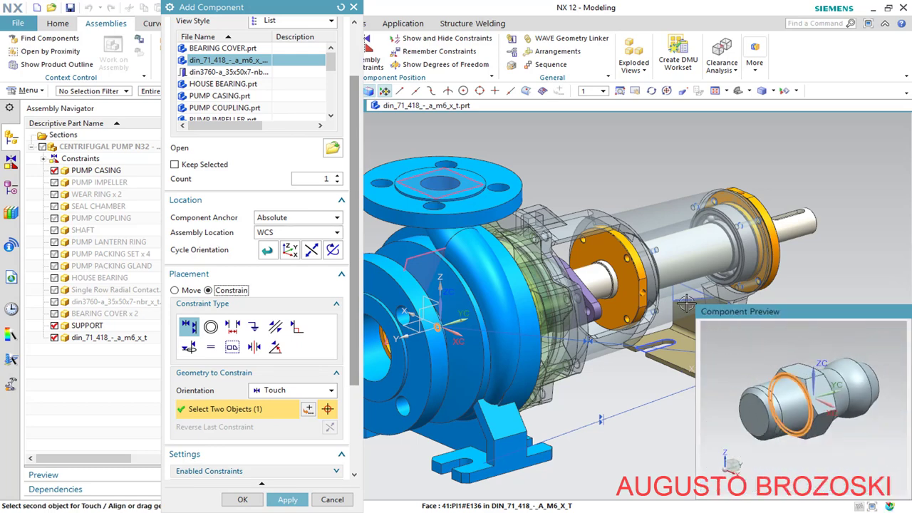
{"action": "scroll", "coordinate": [686, 305], "scroll_direction": "up", "scroll_amount": 10}
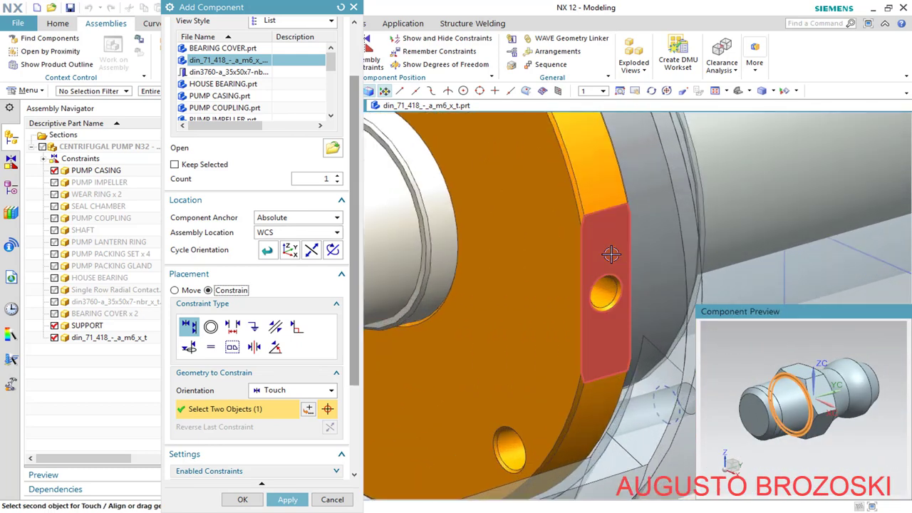
{"action": "left_click", "coordinate": [563, 278]}
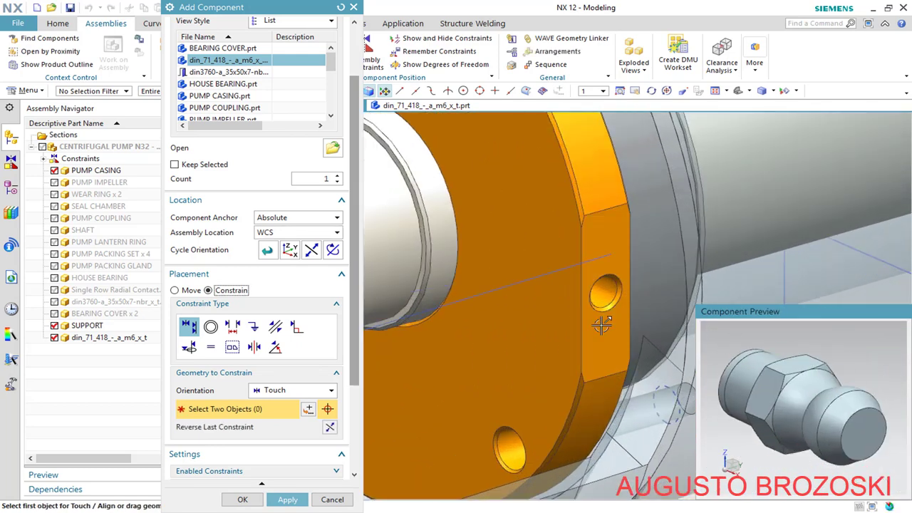
Centre the fitting's shank in the flange hole with Infer Center/Axis and apply
{"action": "left_click", "coordinate": [332, 391]}
{"action": "left_click", "coordinate": [289, 440]}
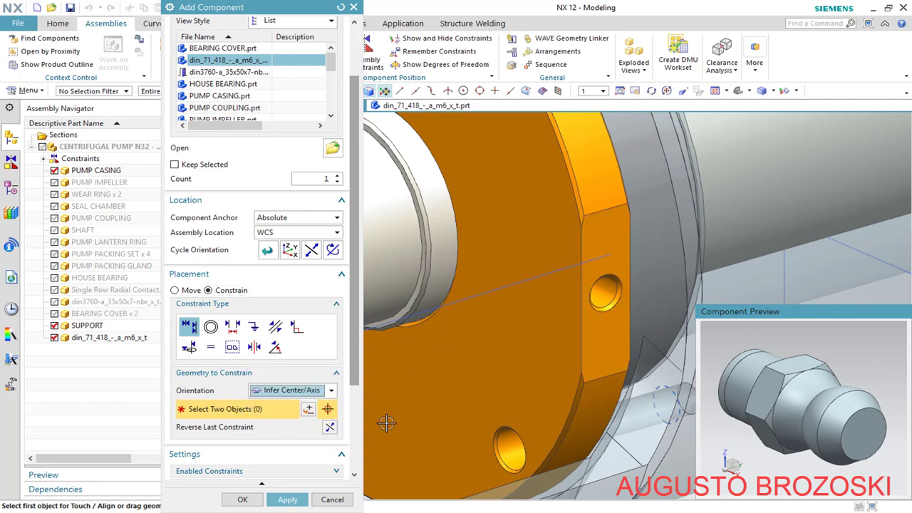
{"action": "left_click", "coordinate": [746, 378]}
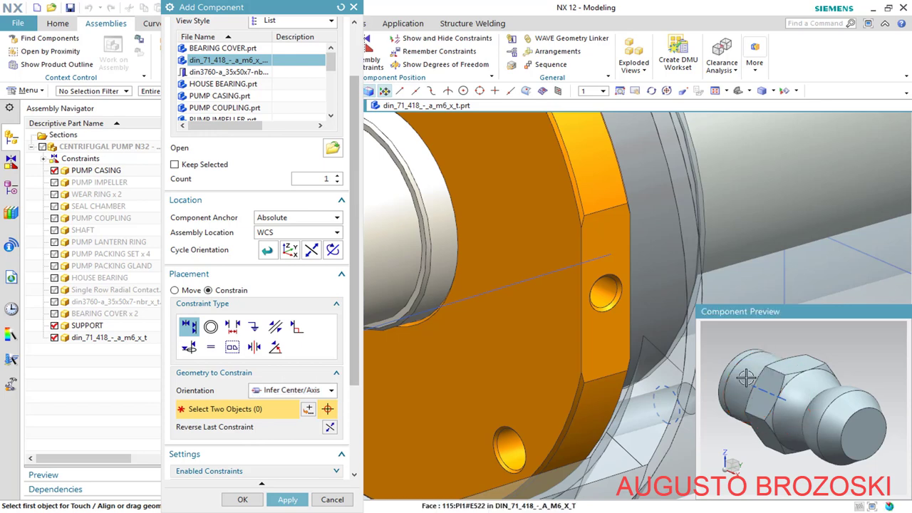
{"action": "left_click", "coordinate": [605, 287]}
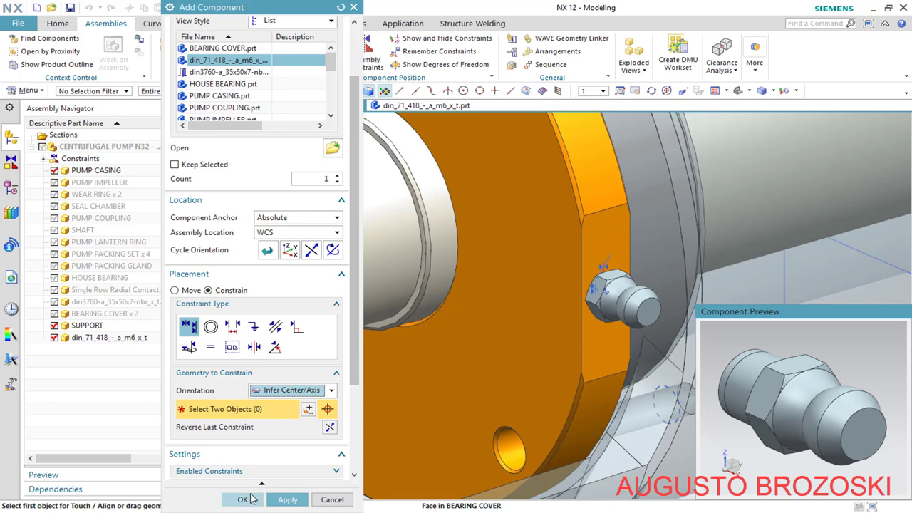
{"action": "left_click", "coordinate": [288, 499]}
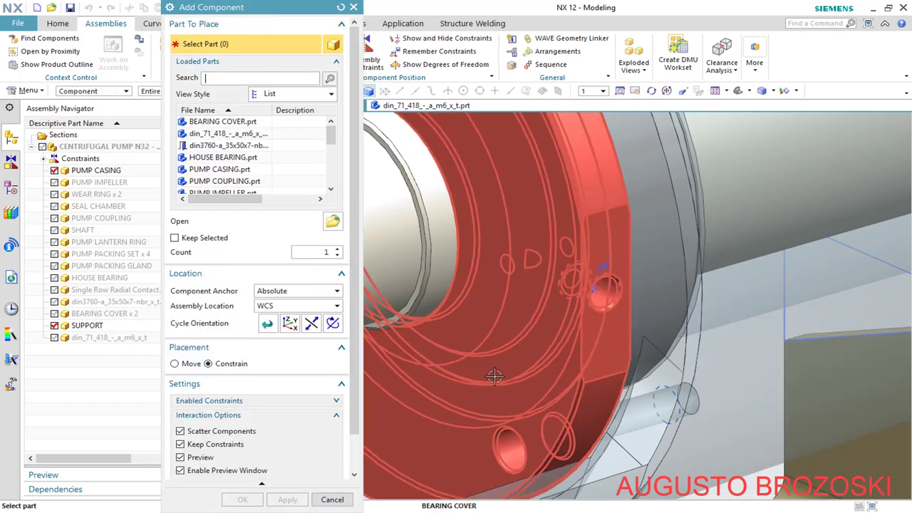
Place another din_71_418 fitting, aligning its centreline with the bearing cover's top hole
{"action": "scroll", "coordinate": [423, 383], "scroll_direction": "down", "scroll_amount": 6}
{"action": "scroll", "coordinate": [603, 230], "scroll_direction": "up", "scroll_amount": 3}
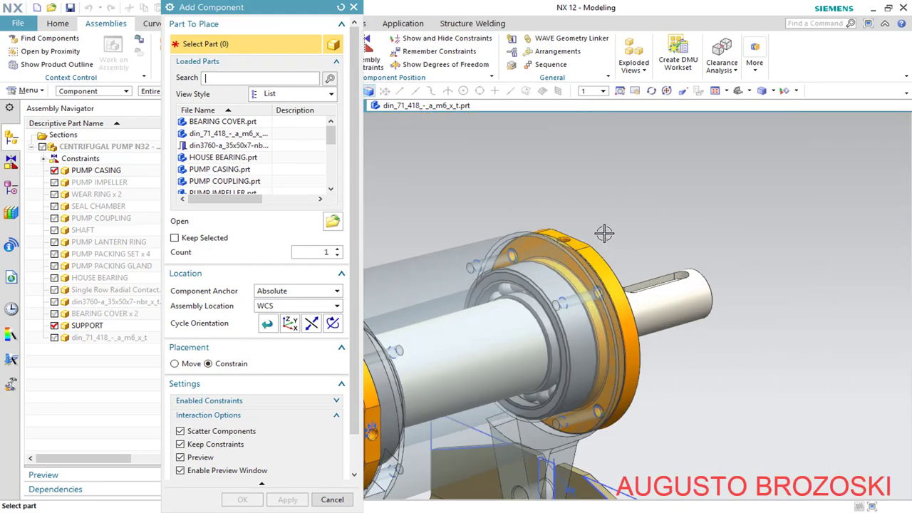
{"action": "scroll", "coordinate": [570, 238], "scroll_direction": "up", "scroll_amount": 2}
{"action": "scroll", "coordinate": [569, 237], "scroll_direction": "up", "scroll_amount": 2}
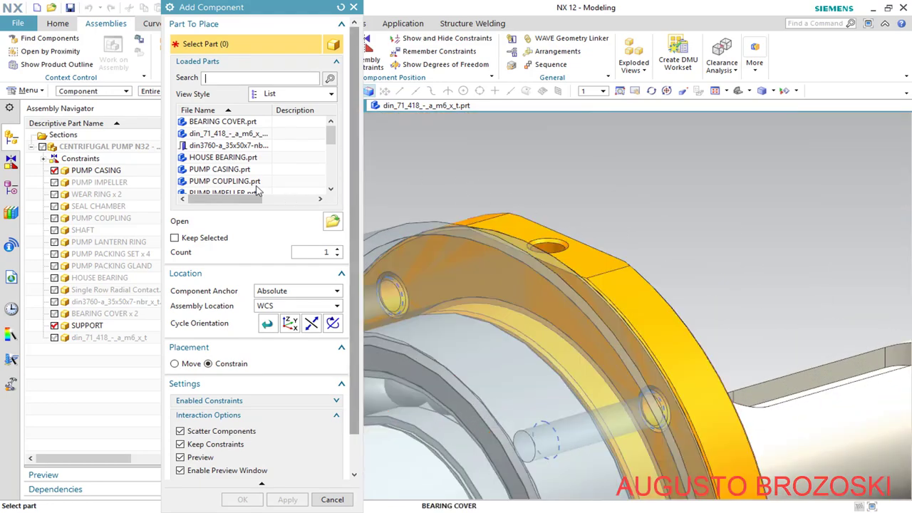
{"action": "left_click", "coordinate": [229, 135]}
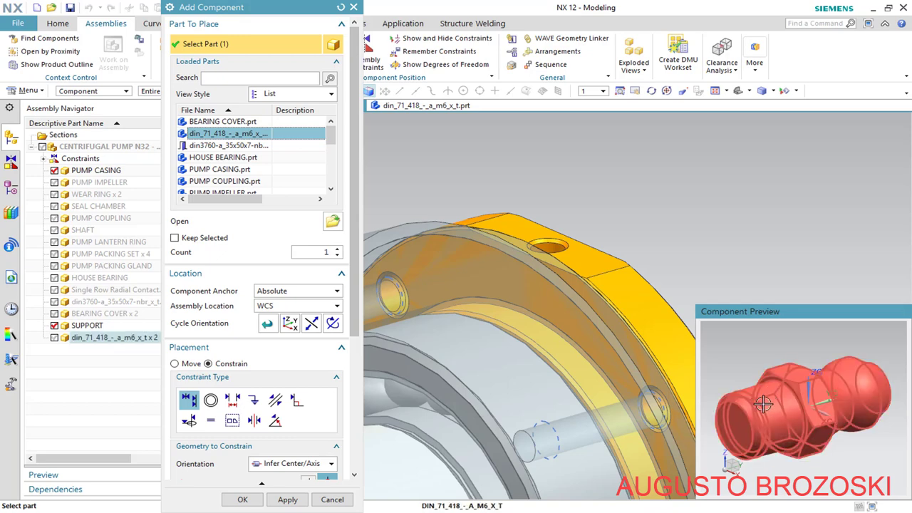
{"action": "left_click", "coordinate": [174, 365]}
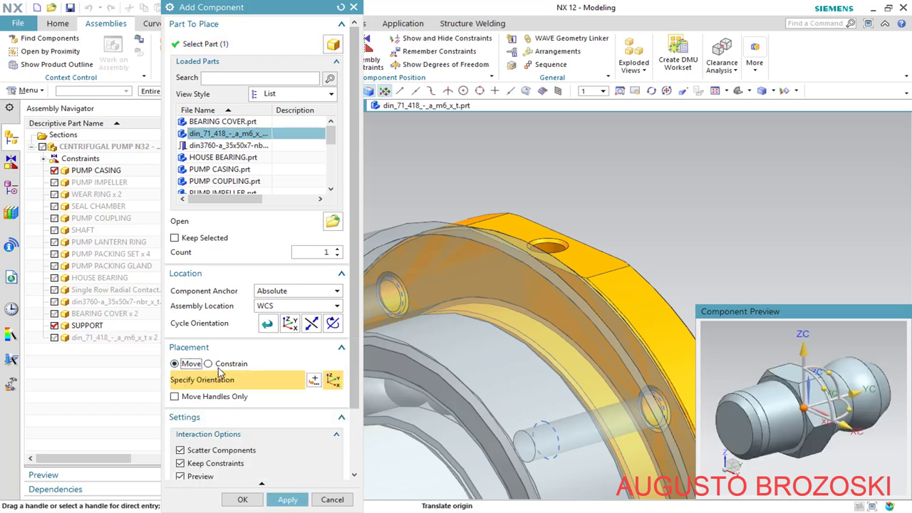
{"action": "left_click", "coordinate": [209, 364]}
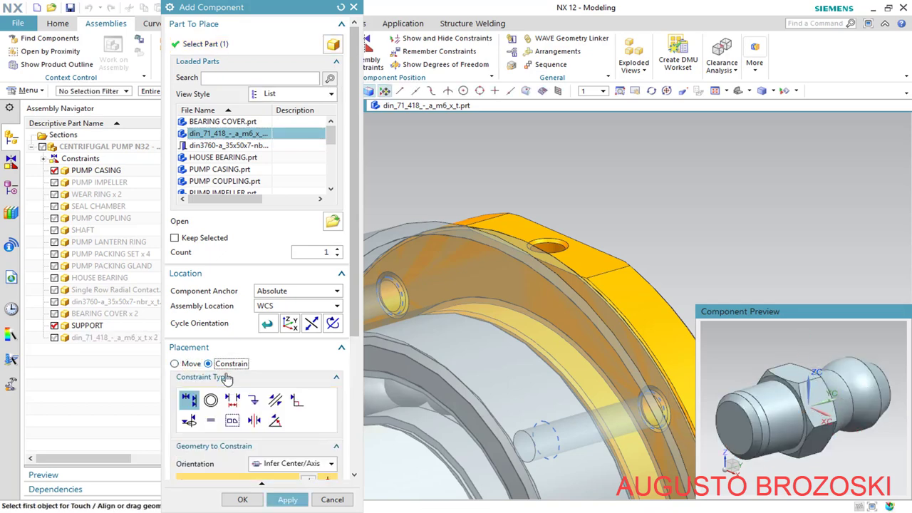
{"action": "left_click", "coordinate": [770, 405]}
{"action": "scroll", "coordinate": [579, 236], "scroll_direction": "up", "scroll_amount": 4}
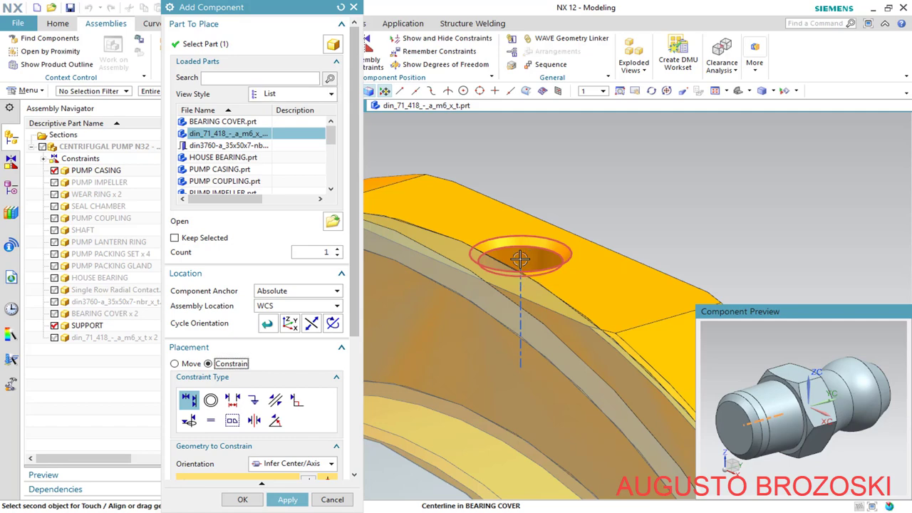
{"action": "left_click", "coordinate": [522, 258]}
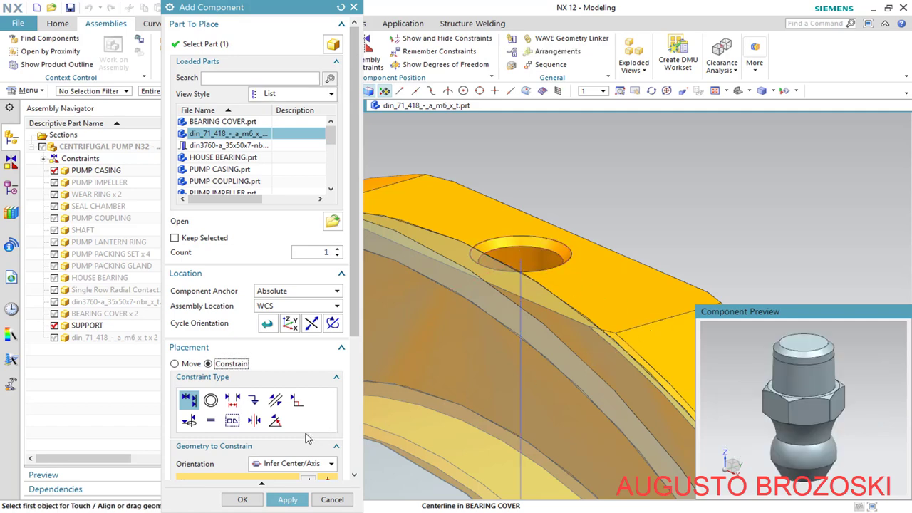
Touch the fitting's hex face onto the cover surface and finish adding it
{"action": "left_click", "coordinate": [332, 464]}
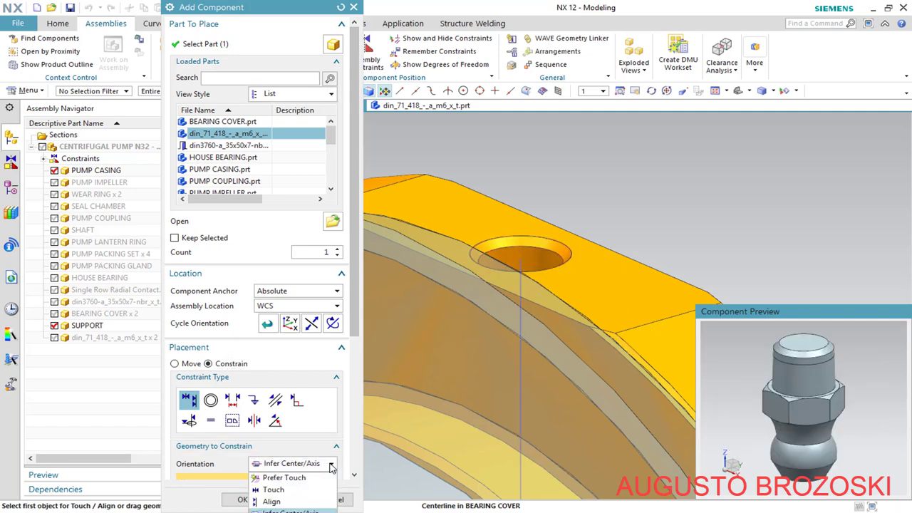
{"action": "left_click", "coordinate": [273, 489]}
{"action": "scroll", "coordinate": [791, 399], "scroll_direction": "up", "scroll_amount": 8}
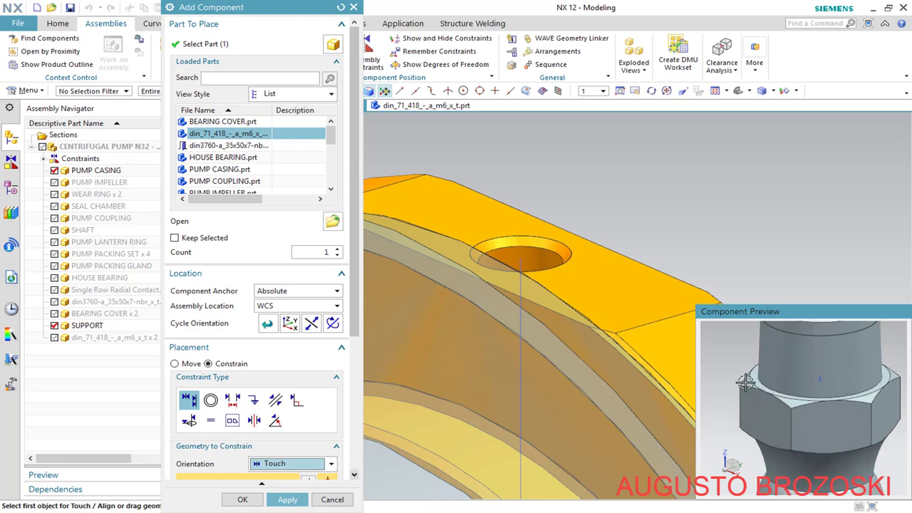
{"action": "scroll", "coordinate": [777, 361], "scroll_direction": "down", "scroll_amount": 8}
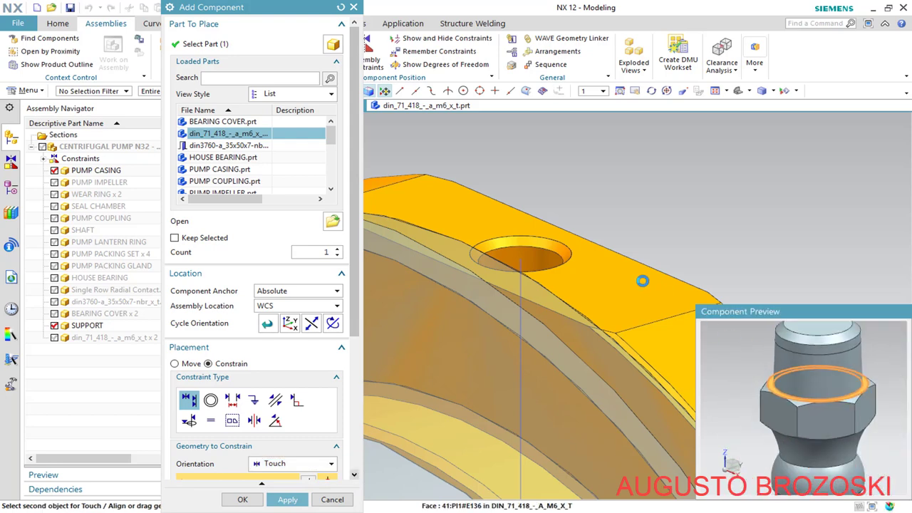
{"action": "left_click", "coordinate": [499, 318]}
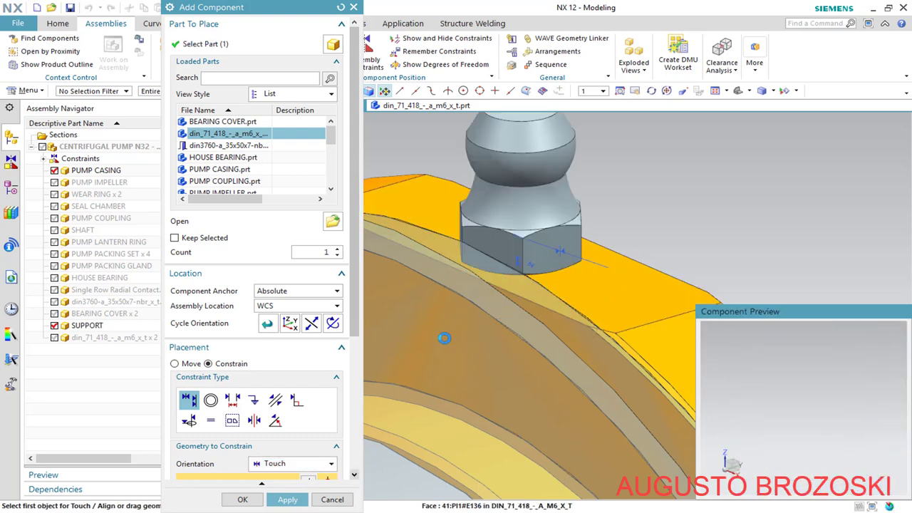
{"action": "scroll", "coordinate": [542, 285], "scroll_direction": "down", "scroll_amount": 5}
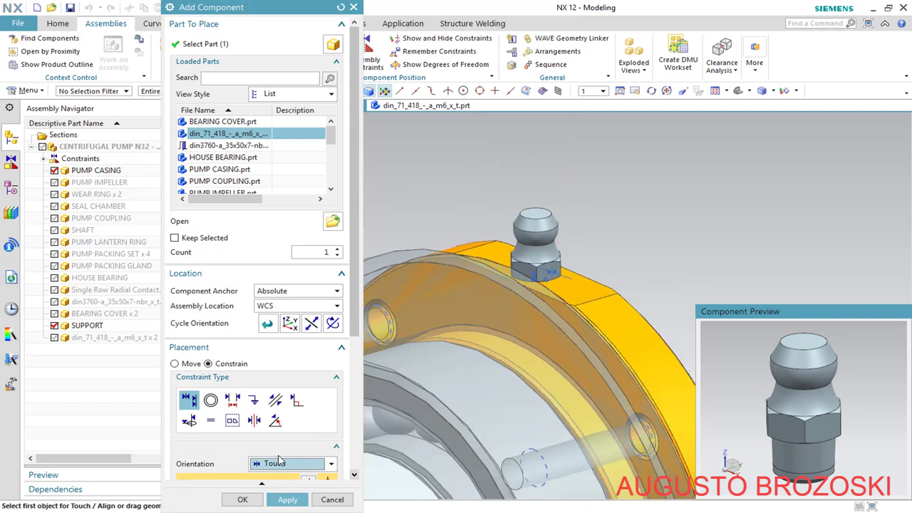
{"action": "left_click", "coordinate": [243, 500]}
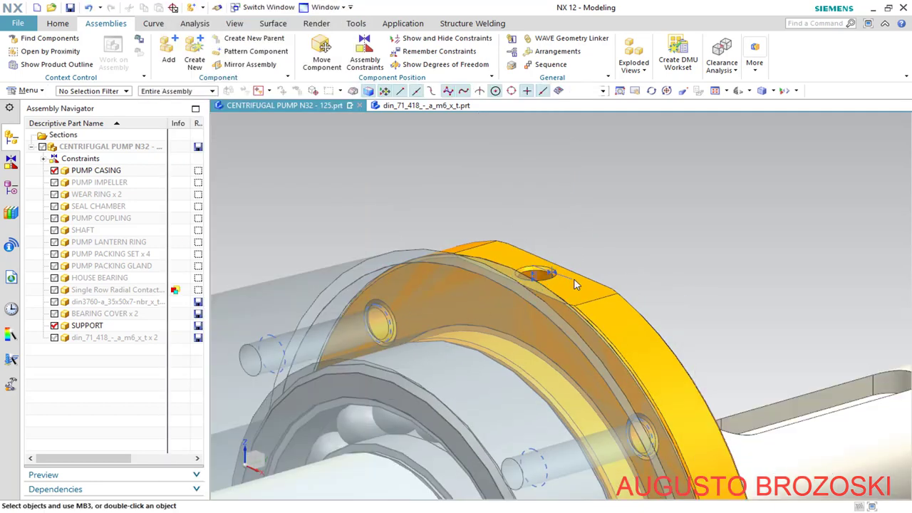
Show the din_71_418 fittings and hide all assembly constraint symbols
{"action": "left_click", "coordinate": [55, 338]}
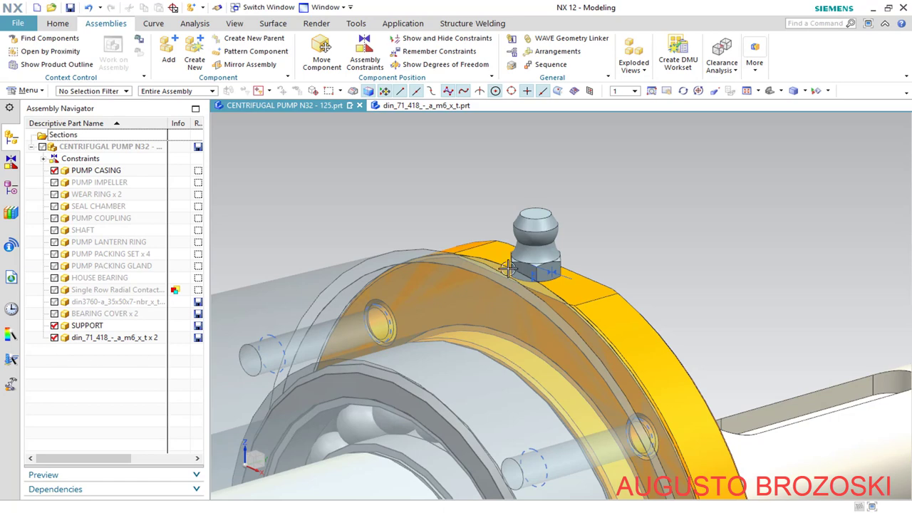
{"action": "scroll", "coordinate": [617, 259], "scroll_direction": "down", "scroll_amount": 5}
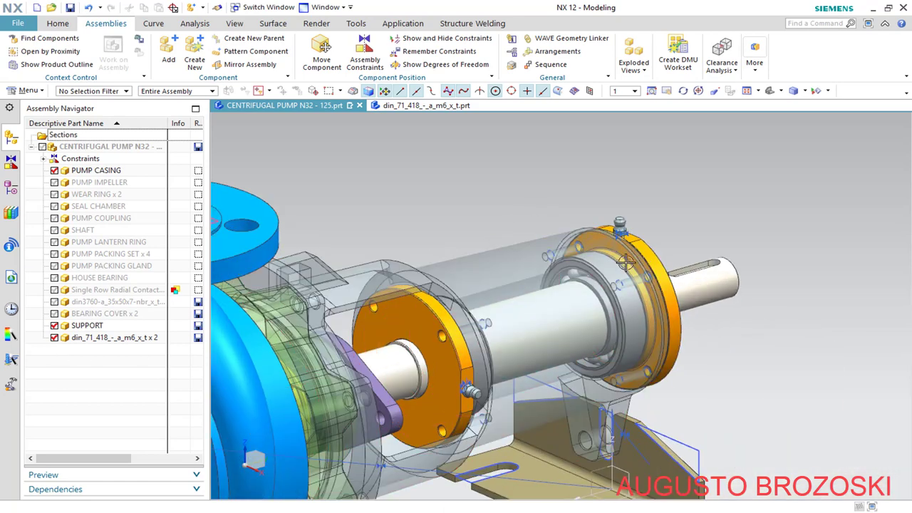
{"action": "left_click", "coordinate": [817, 93]}
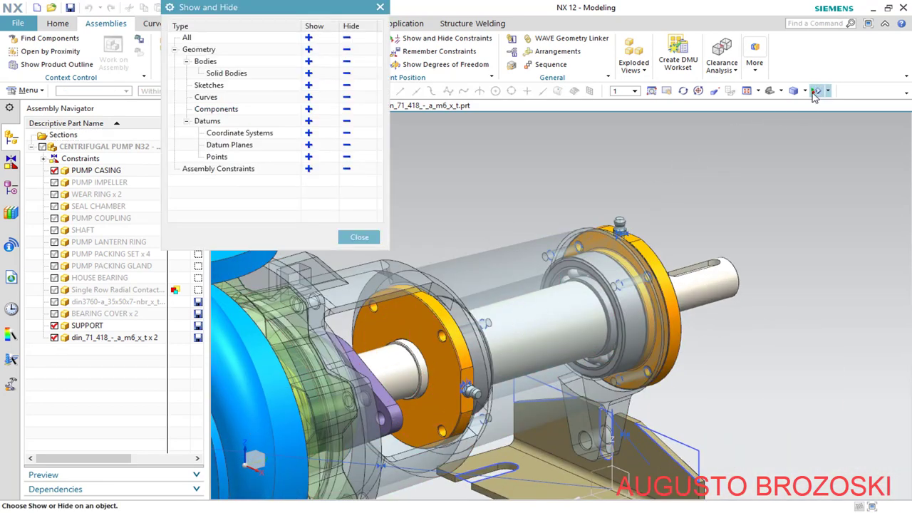
{"action": "left_click", "coordinate": [346, 169]}
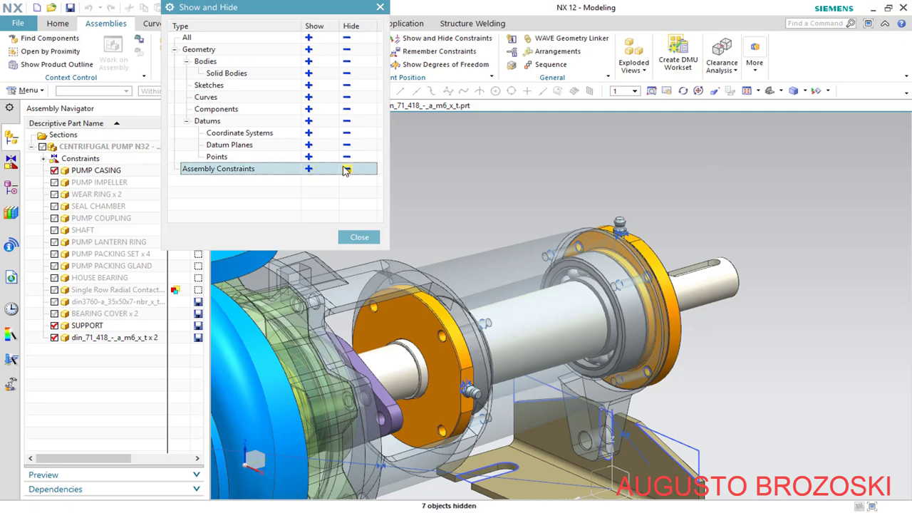
{"action": "left_click", "coordinate": [357, 237]}
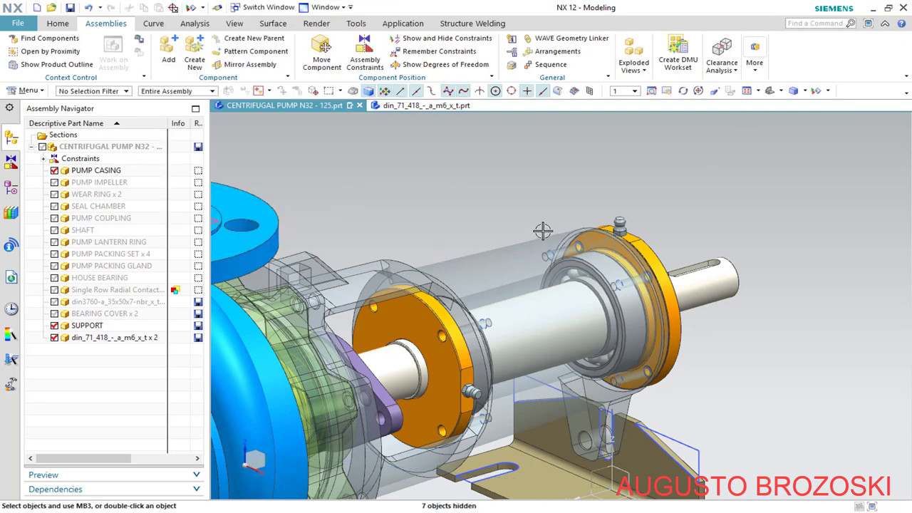
Orient the view to trimetric, save the pump assembly, and switch to the section drawing PDF
{"action": "left_click", "coordinate": [767, 93]}
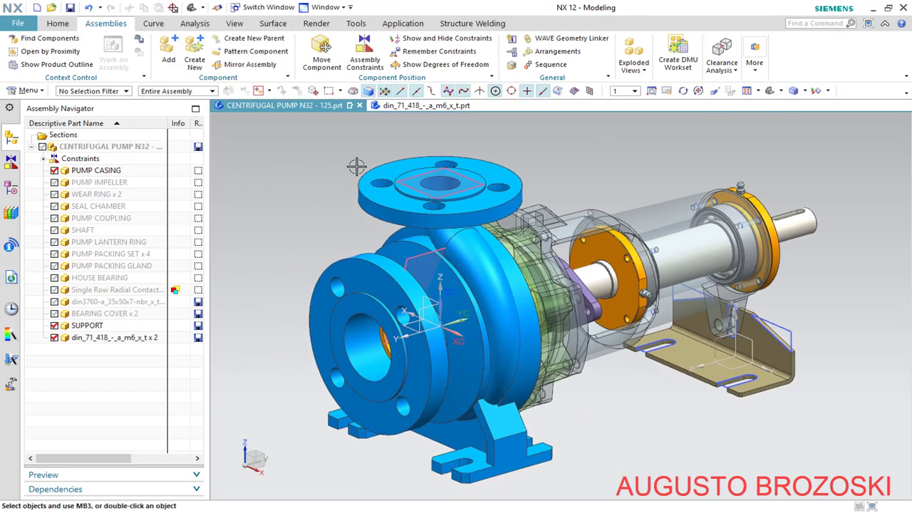
{"action": "left_click", "coordinate": [70, 7]}
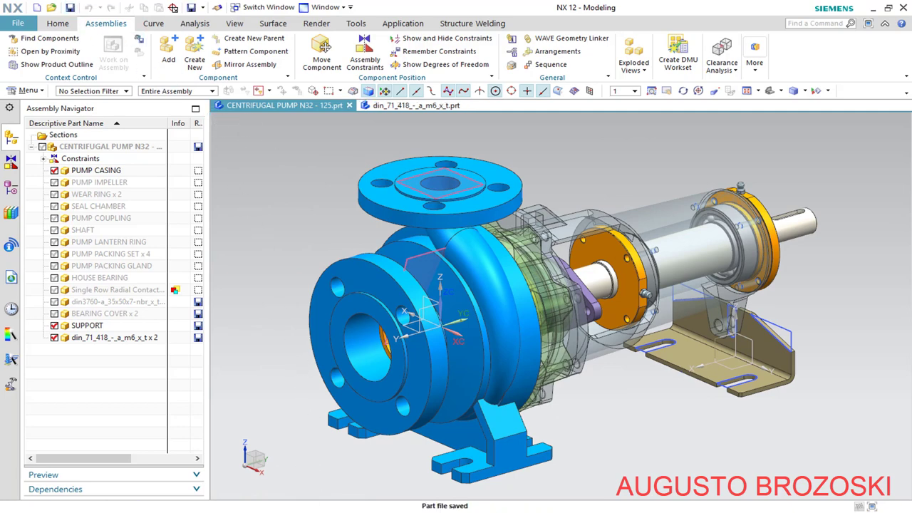
{"action": "key", "text": "alt+Tab"}
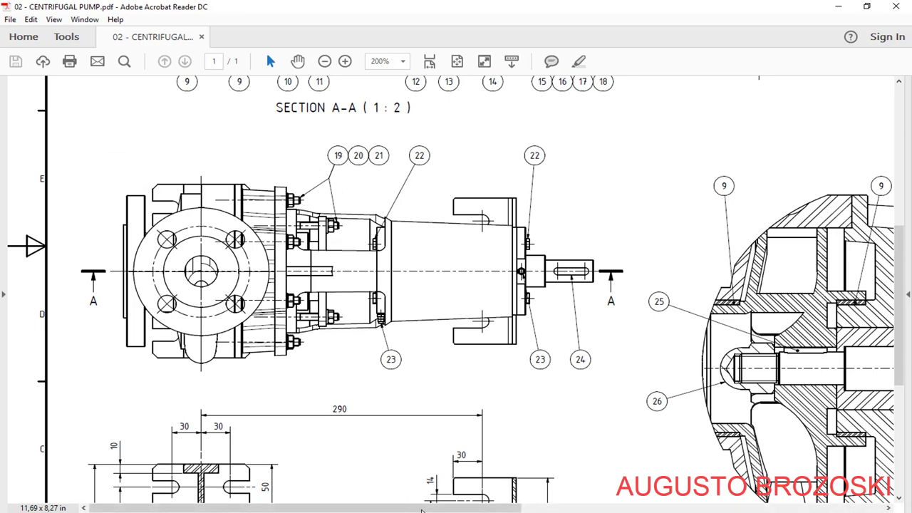
Review parts list rows 19–21 (stud, washer, hex nut), then minimize Acrobat
{"action": "left_click_drag", "start_coordinate": [422, 511], "coordinate": [790, 508]}
{"action": "scroll", "coordinate": [689, 242], "scroll_direction": "up", "scroll_amount": 5}
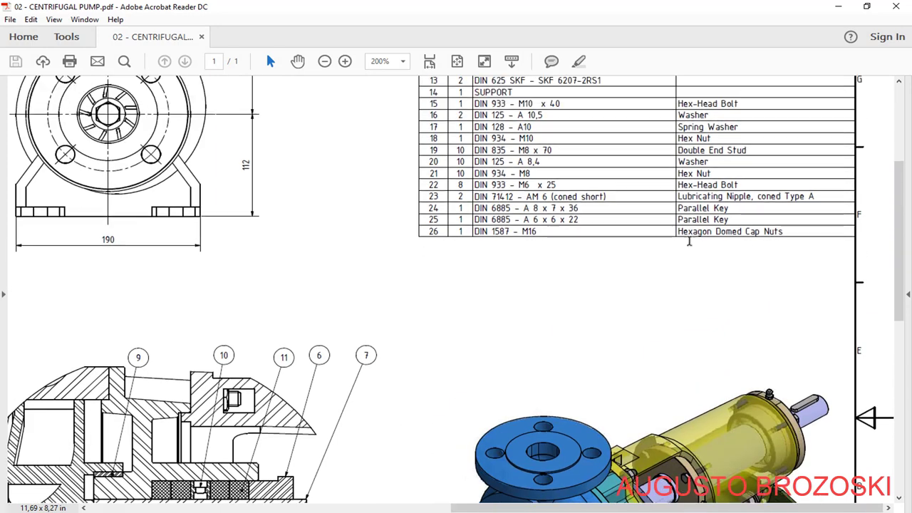
{"action": "scroll", "coordinate": [689, 242], "scroll_direction": "up", "scroll_amount": 2}
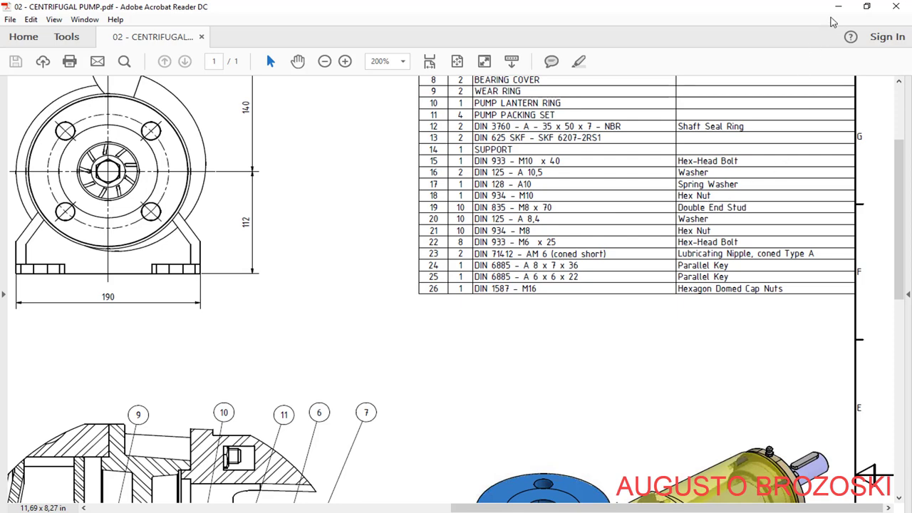
{"action": "left_click", "coordinate": [838, 6]}
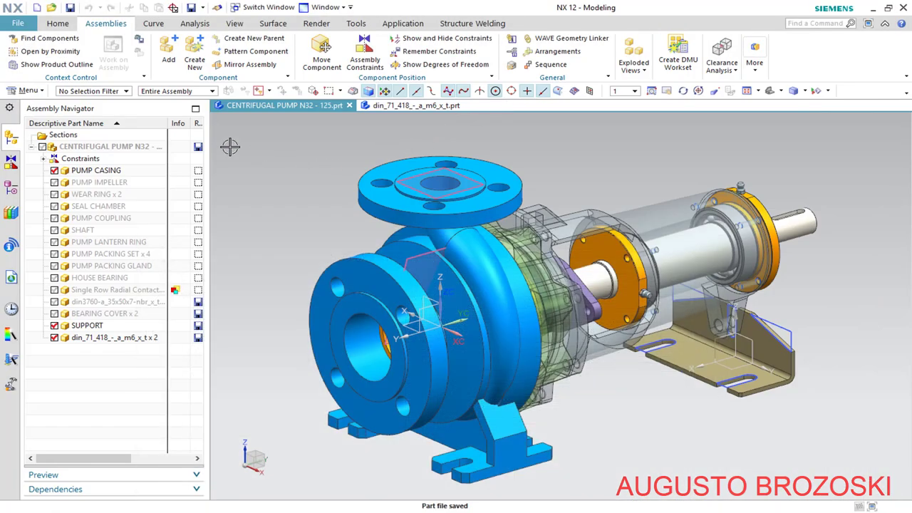
Load STUD M8 x 70.prt as a new component
{"action": "left_click", "coordinate": [167, 48]}
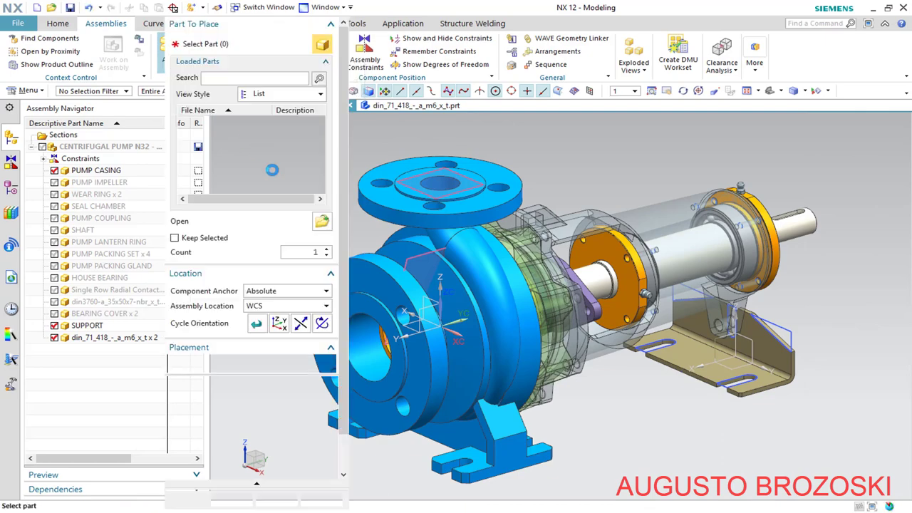
{"action": "left_click", "coordinate": [333, 222]}
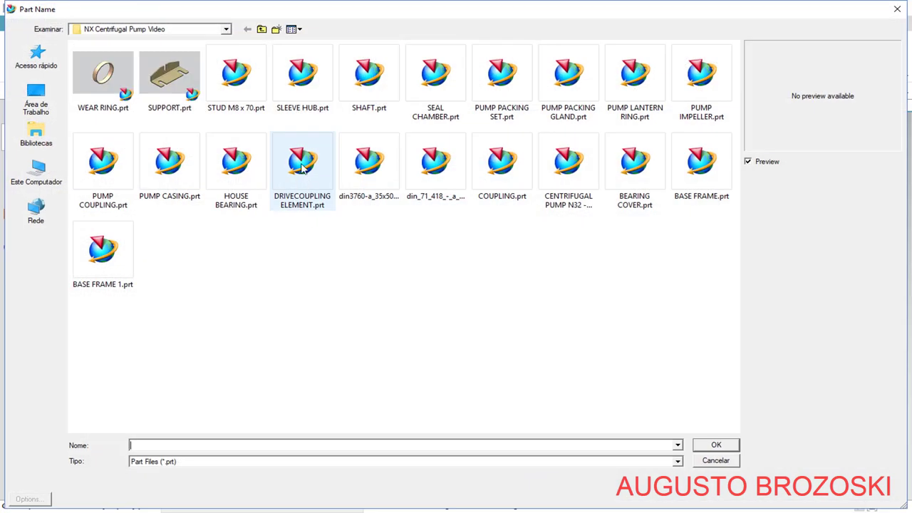
{"action": "left_click", "coordinate": [239, 98]}
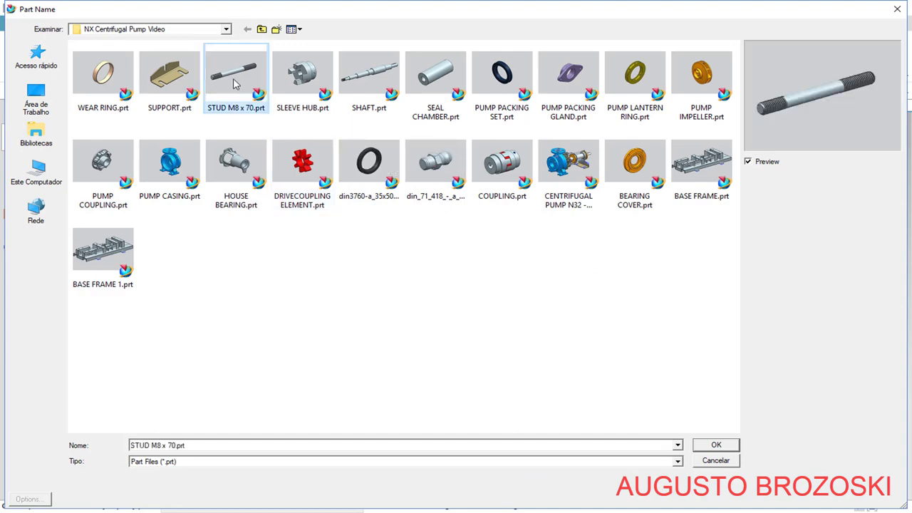
{"action": "left_click", "coordinate": [716, 445]}
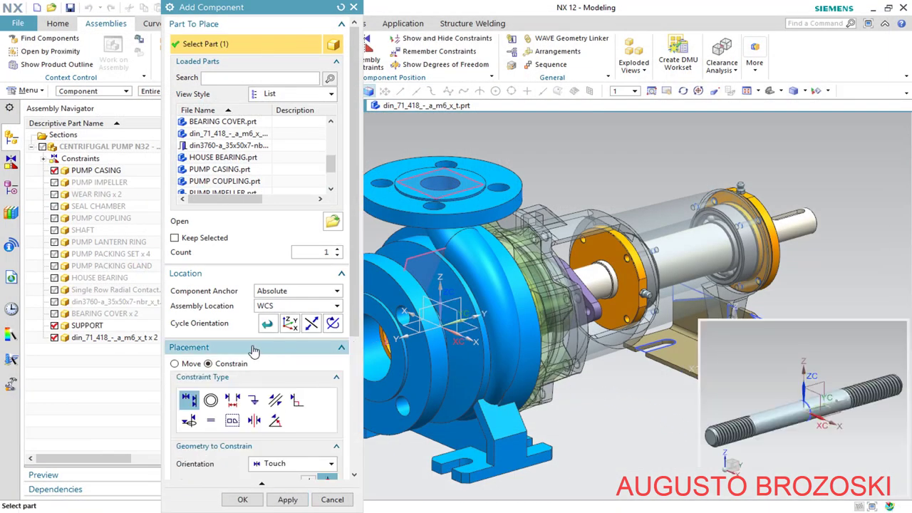
Move the stud to YC 202 and ZC 89 above the housing, then return to constraint placement
{"action": "left_click", "coordinate": [175, 364]}
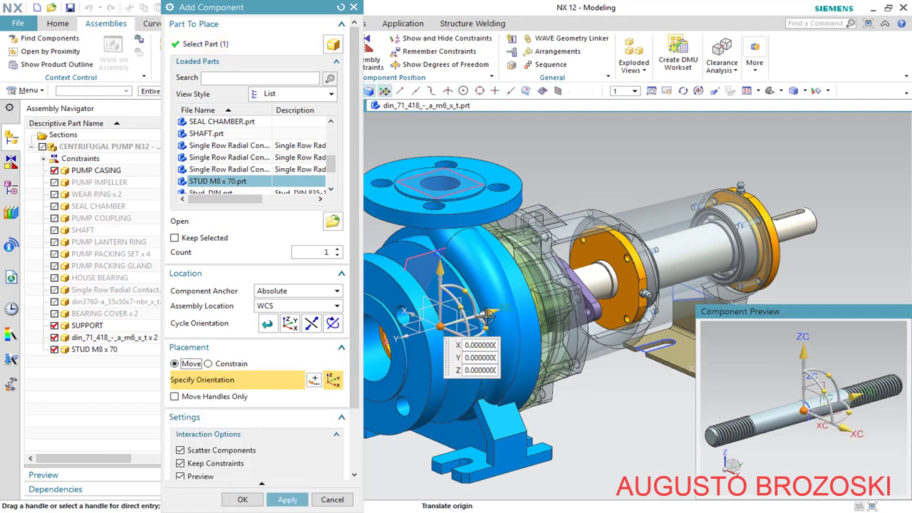
{"action": "left_click_drag", "start_coordinate": [505, 308], "coordinate": [673, 258]}
{"action": "left_click", "coordinate": [624, 216]}
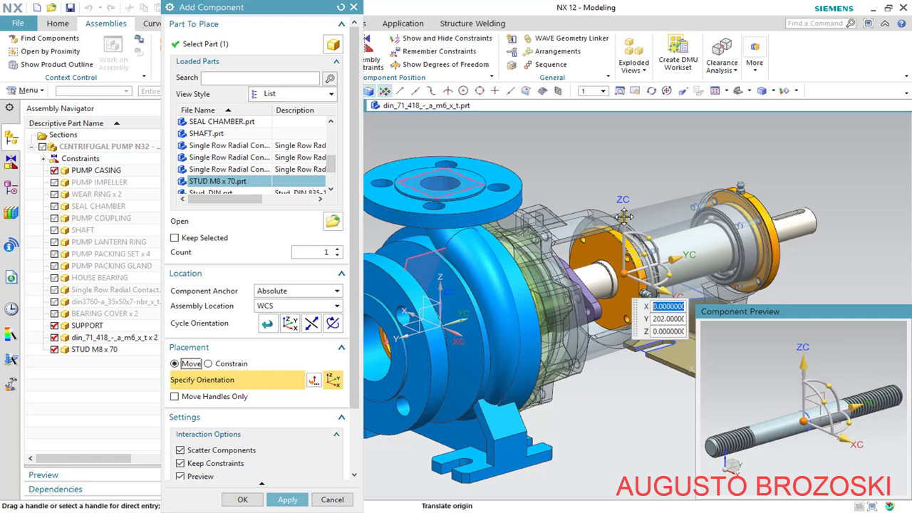
{"action": "left_click_drag", "start_coordinate": [624, 194], "coordinate": [626, 123]}
{"action": "left_click", "coordinate": [318, 381]}
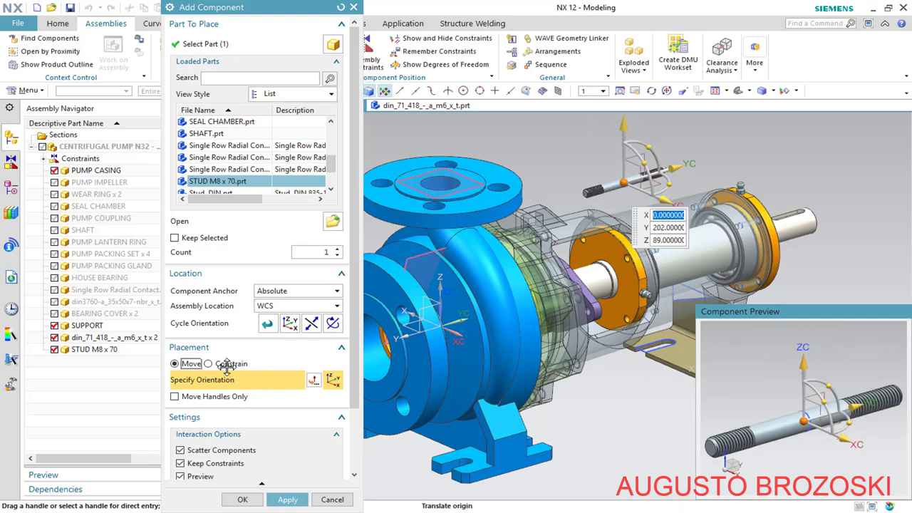
{"action": "left_click", "coordinate": [208, 364]}
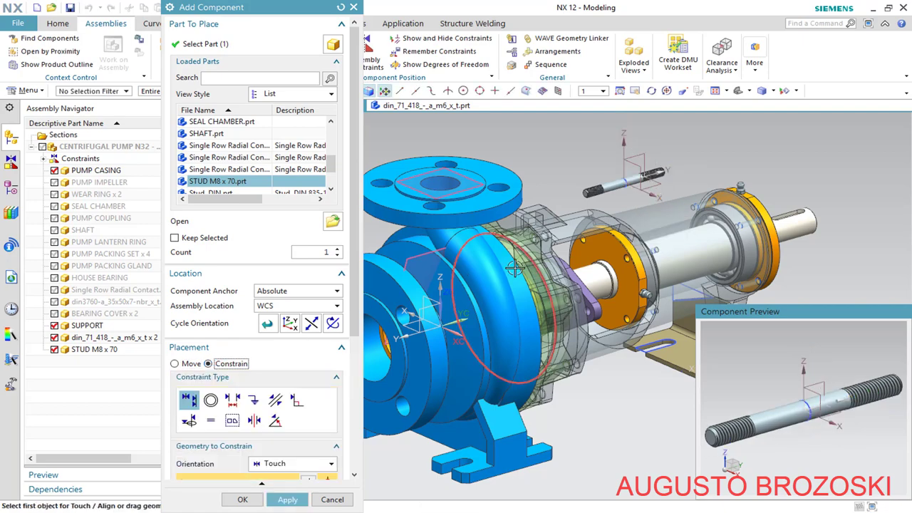
Orbit the pump and briefly toggle PUMP COUPLING visibility to view the casing holes
{"action": "middle_click_drag", "start_coordinate": [510, 268], "coordinate": [431, 218]}
{"action": "scroll", "coordinate": [430, 218], "scroll_direction": "up", "scroll_amount": 5}
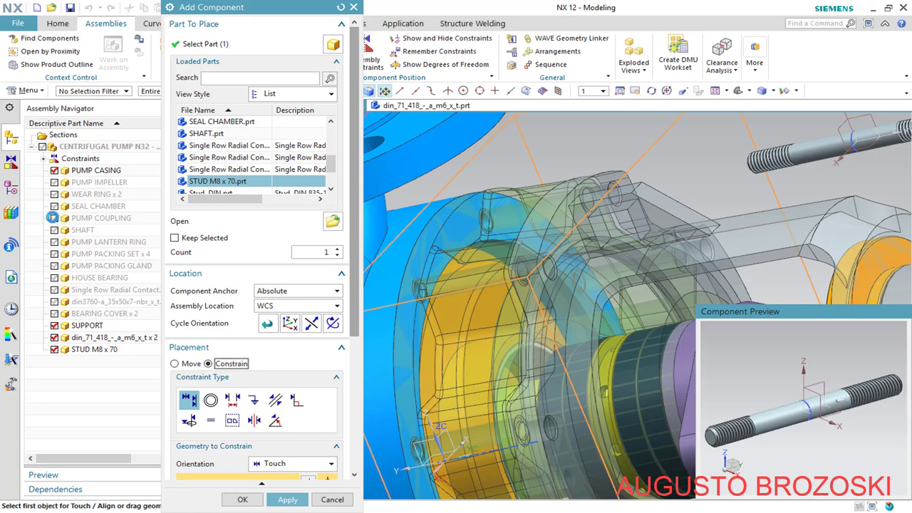
{"action": "left_click", "coordinate": [54, 218]}
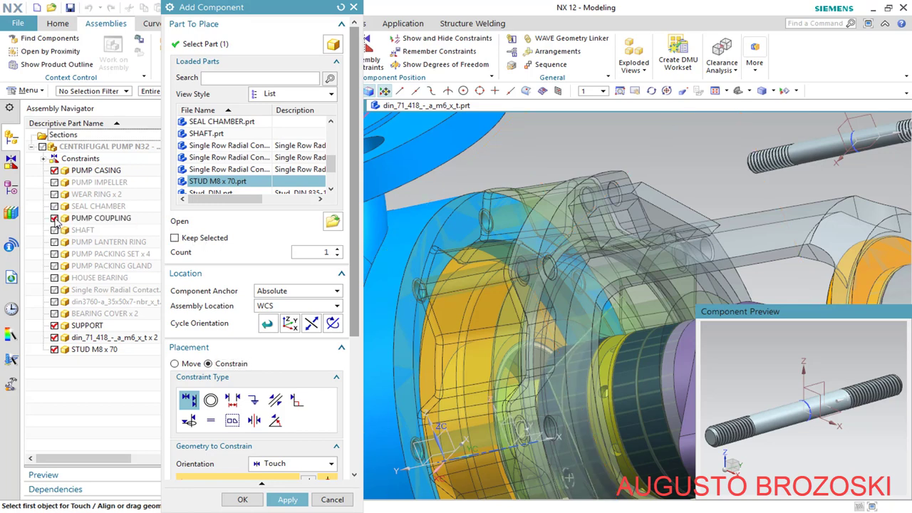
{"action": "left_click", "coordinate": [54, 218]}
{"action": "scroll", "coordinate": [497, 224], "scroll_direction": "down", "scroll_amount": 2}
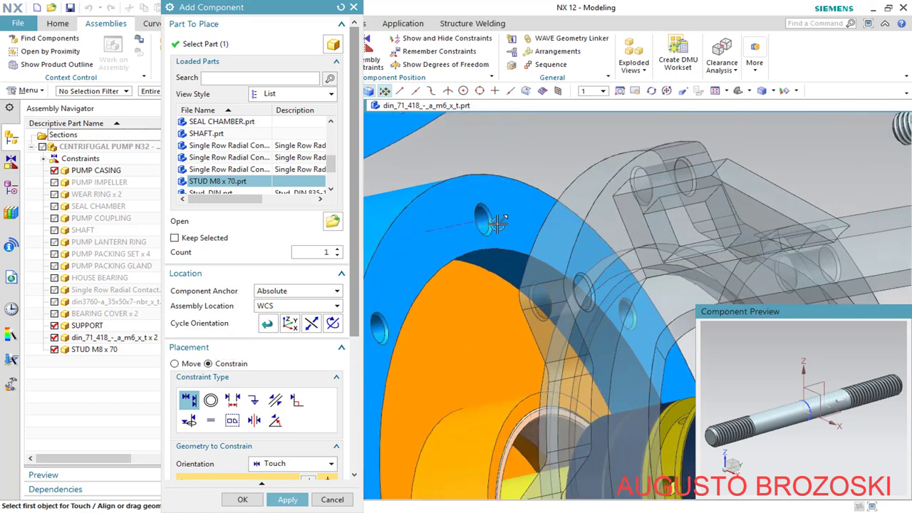
{"action": "scroll", "coordinate": [456, 236], "scroll_direction": "up", "scroll_amount": 3}
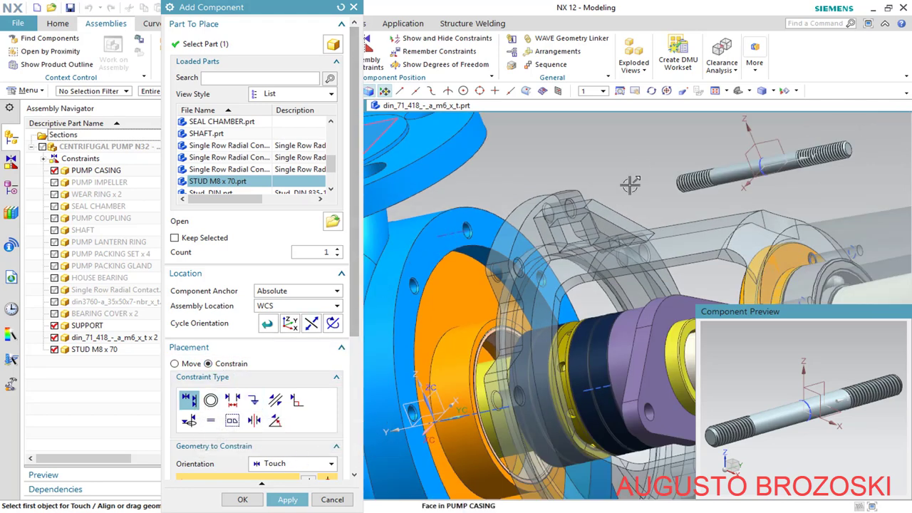
{"action": "scroll", "coordinate": [630, 183], "scroll_direction": "down", "scroll_amount": 3}
{"action": "middle_click_drag", "start_coordinate": [670, 179], "coordinate": [818, 181]}
{"action": "scroll", "coordinate": [818, 181], "scroll_direction": "down", "scroll_amount": 4}
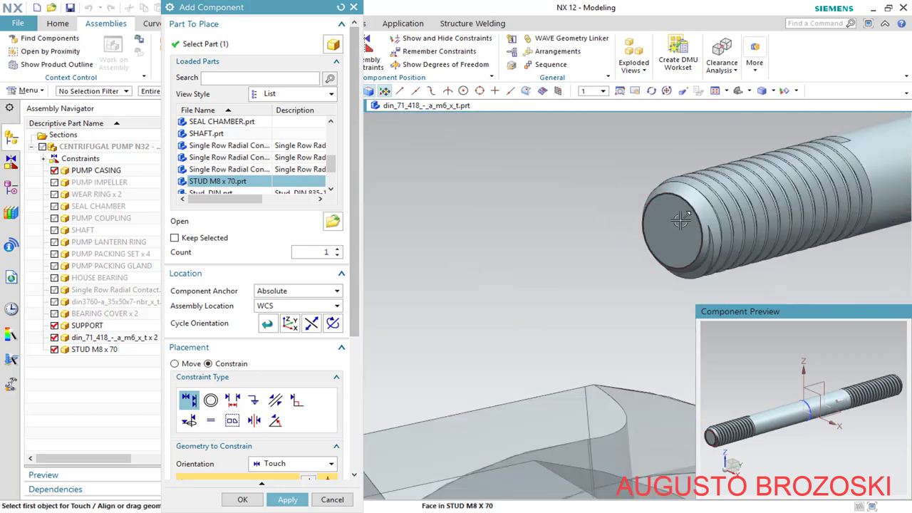
Touch the stud's end face to a casing flange hole edge
{"action": "left_click", "coordinate": [682, 222]}
{"action": "scroll", "coordinate": [624, 243], "scroll_direction": "up", "scroll_amount": 5}
{"action": "middle_click_drag", "start_coordinate": [624, 244], "coordinate": [485, 283]}
{"action": "scroll", "coordinate": [484, 283], "scroll_direction": "down", "scroll_amount": 6}
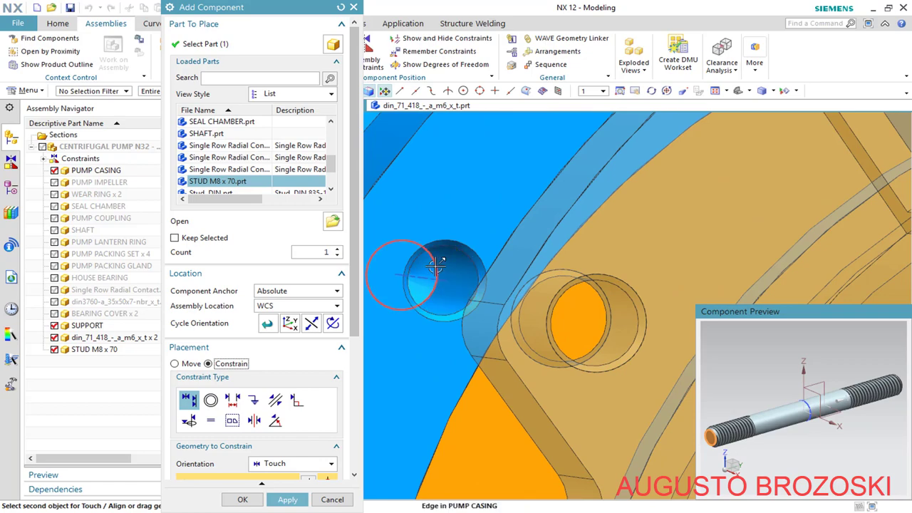
{"action": "left_click", "coordinate": [436, 265]}
{"action": "scroll", "coordinate": [495, 270], "scroll_direction": "up", "scroll_amount": 6}
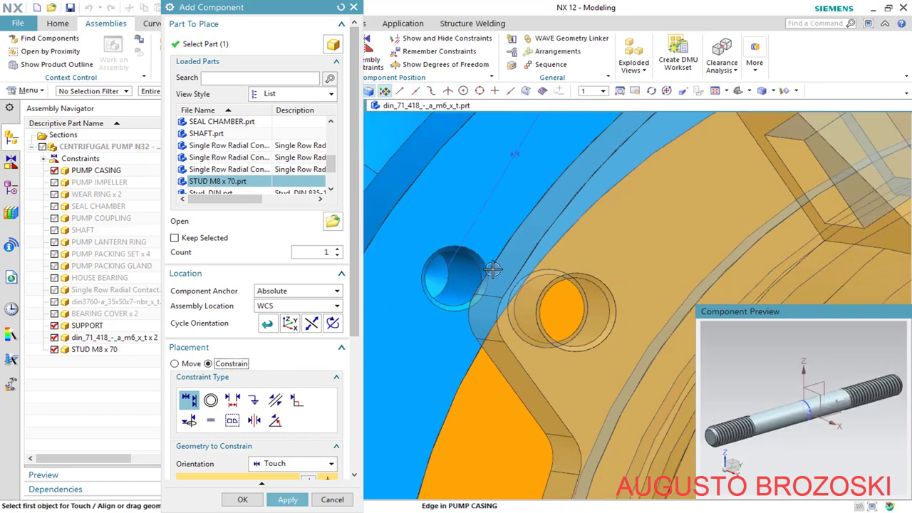
{"action": "middle_click_drag", "start_coordinate": [518, 252], "coordinate": [553, 249]}
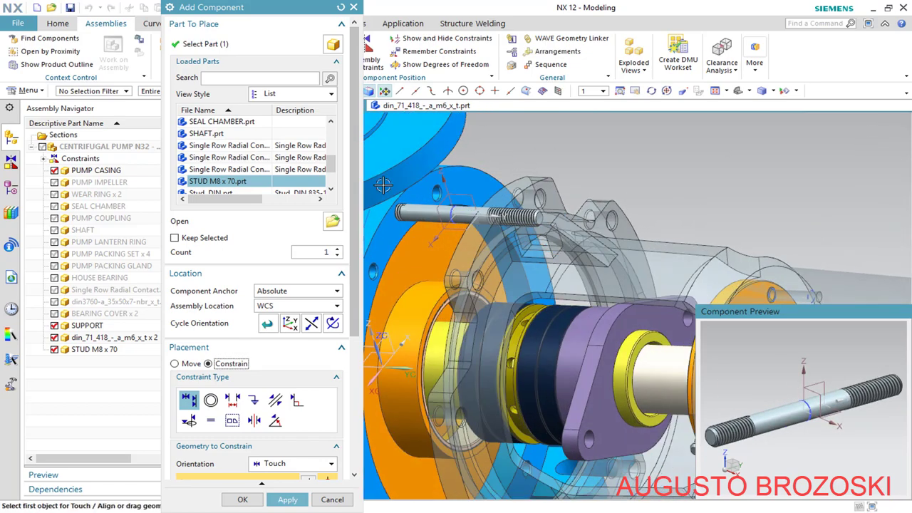
{"action": "scroll", "coordinate": [393, 224], "scroll_direction": "down", "scroll_amount": 5}
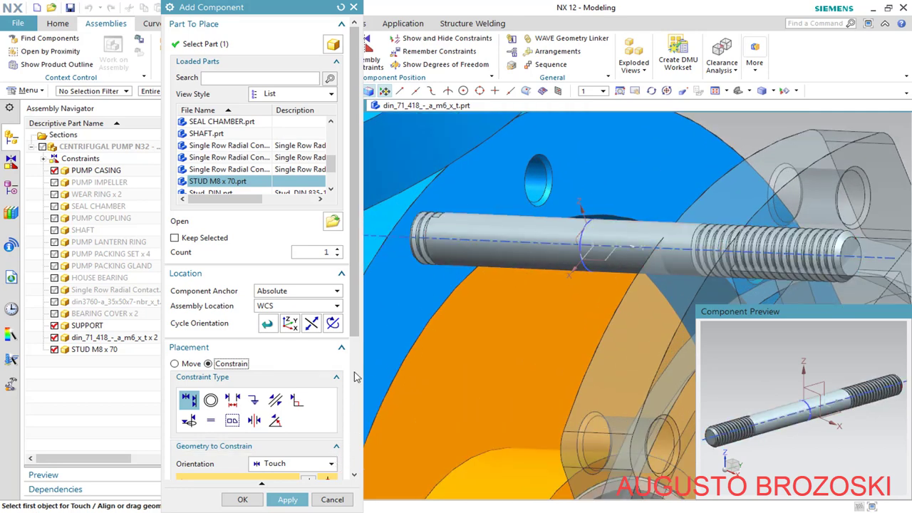
{"action": "scroll", "coordinate": [338, 388], "scroll_direction": "down", "scroll_amount": 3}
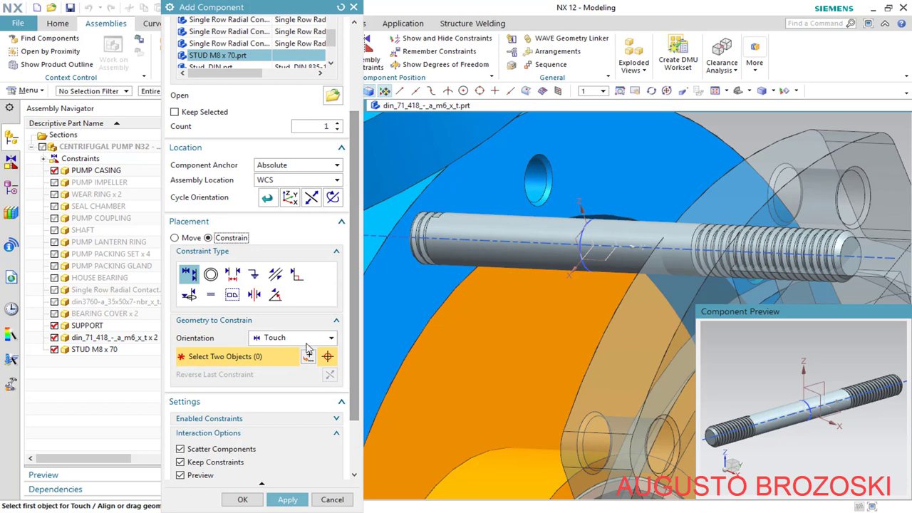
Align the stud's centreline with the flange hole's axis via Infer Center/Axis and finish
{"action": "left_click", "coordinate": [306, 341]}
{"action": "left_click", "coordinate": [285, 387]}
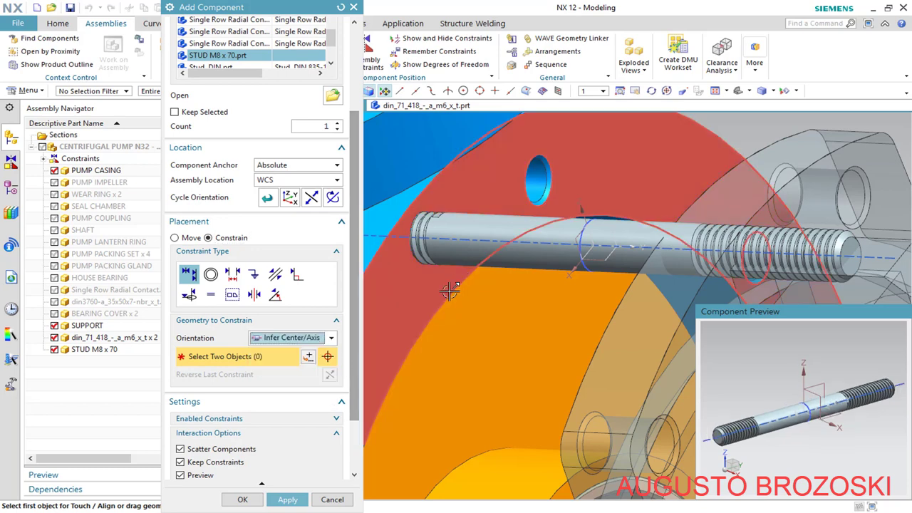
{"action": "left_click", "coordinate": [481, 239]}
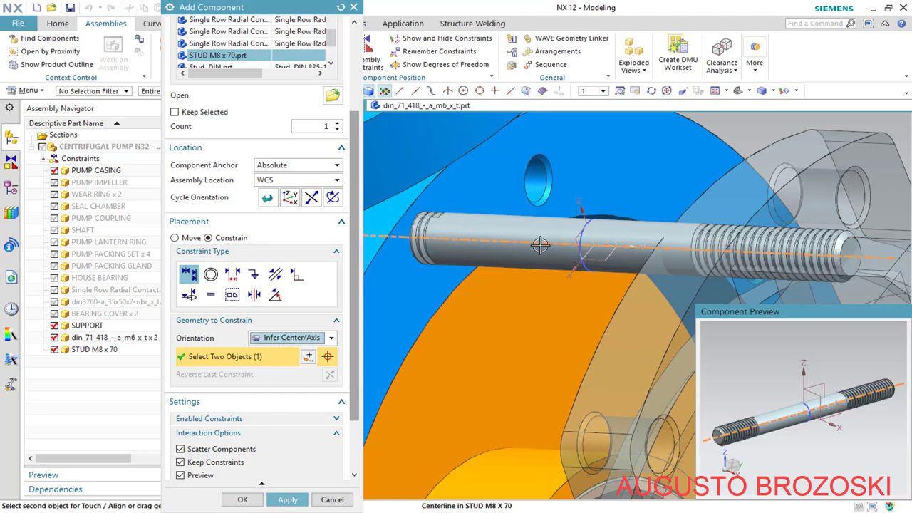
{"action": "scroll", "coordinate": [528, 211], "scroll_direction": "up", "scroll_amount": 2}
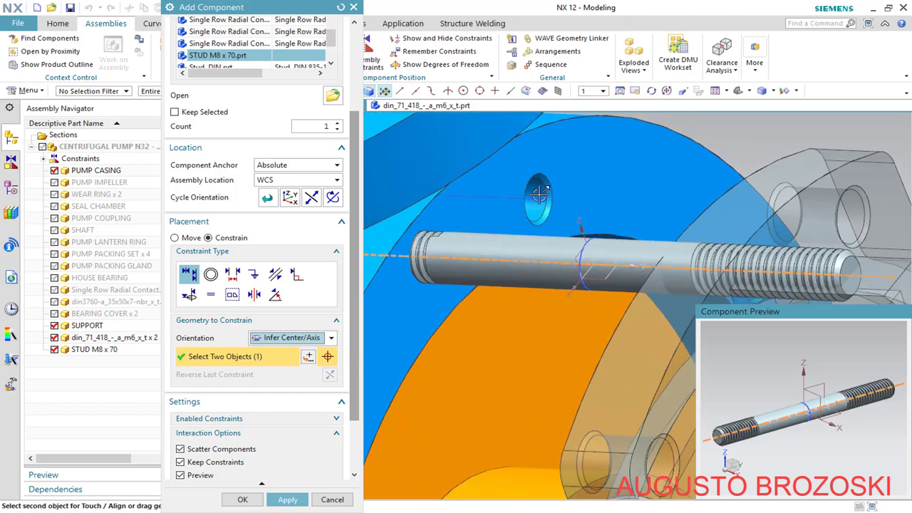
{"action": "left_click", "coordinate": [537, 198]}
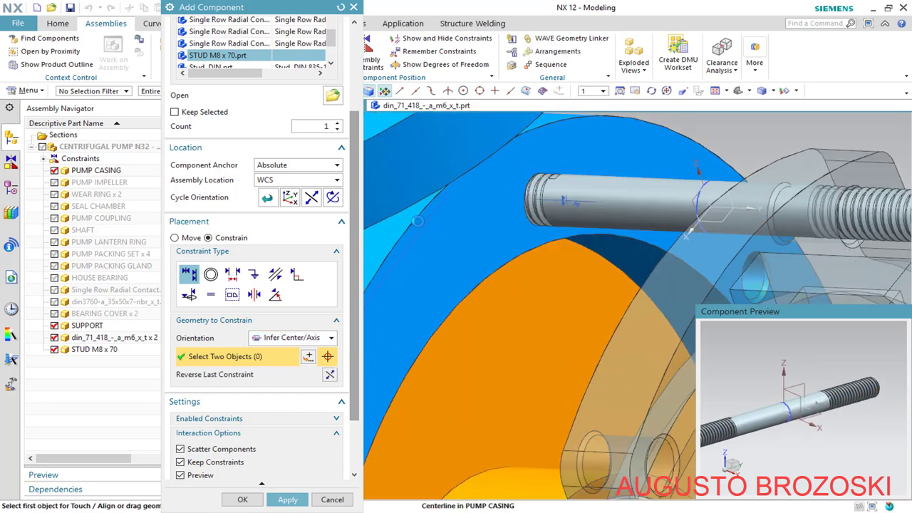
{"action": "scroll", "coordinate": [458, 250], "scroll_direction": "down", "scroll_amount": 1}
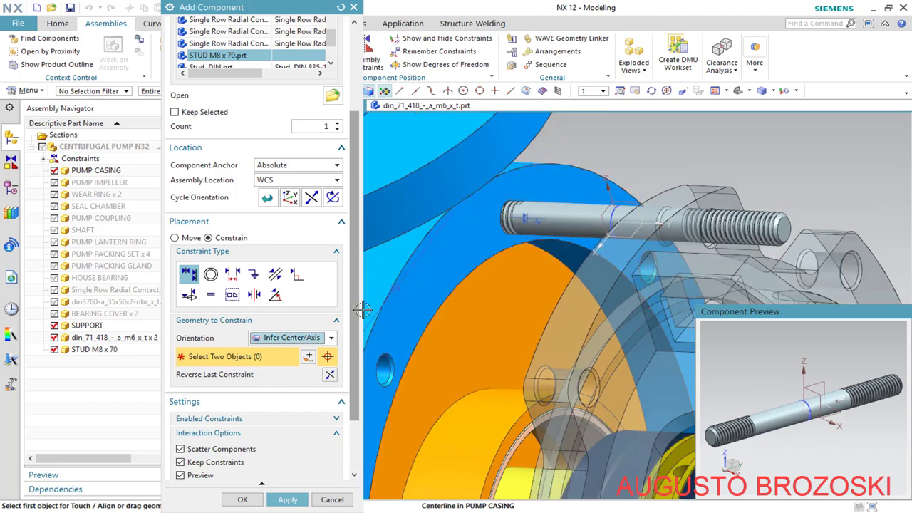
{"action": "left_click", "coordinate": [242, 501]}
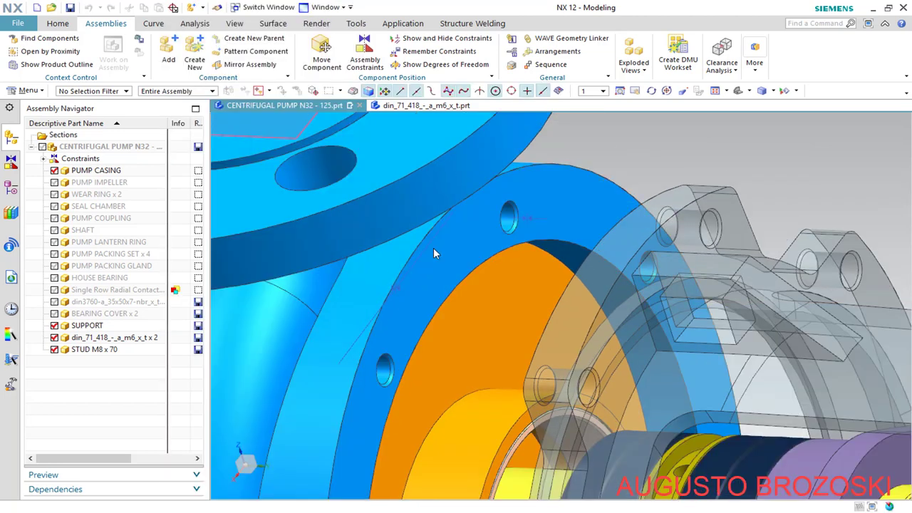
Show STUD M8 x 70 and PUMP COUPLING in the Assembly Navigator
{"action": "scroll", "coordinate": [322, 269], "scroll_direction": "down", "scroll_amount": 4}
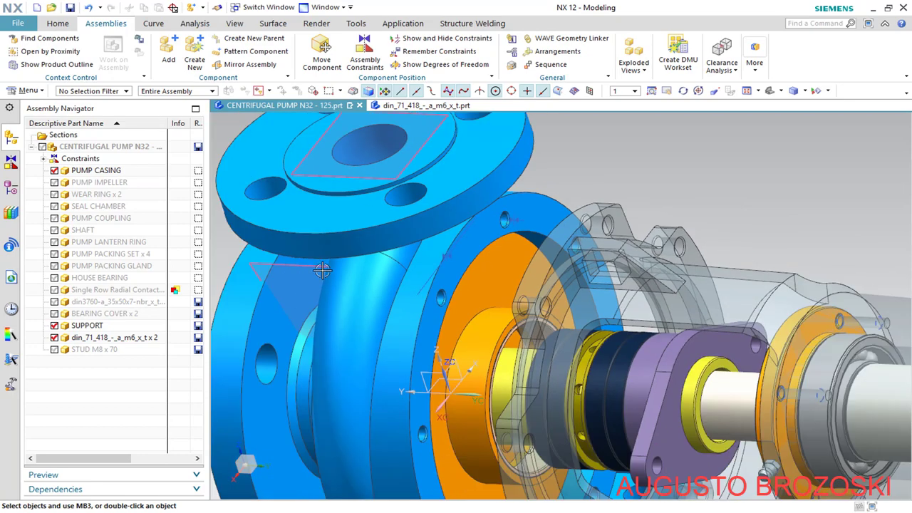
{"action": "left_click", "coordinate": [54, 349]}
{"action": "scroll", "coordinate": [316, 242], "scroll_direction": "down", "scroll_amount": 2}
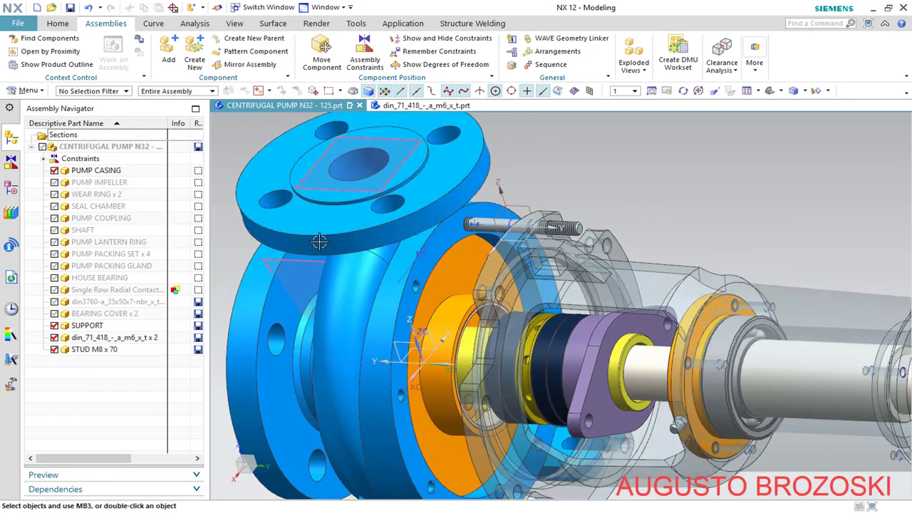
{"action": "scroll", "coordinate": [495, 413], "scroll_direction": "up", "scroll_amount": 3}
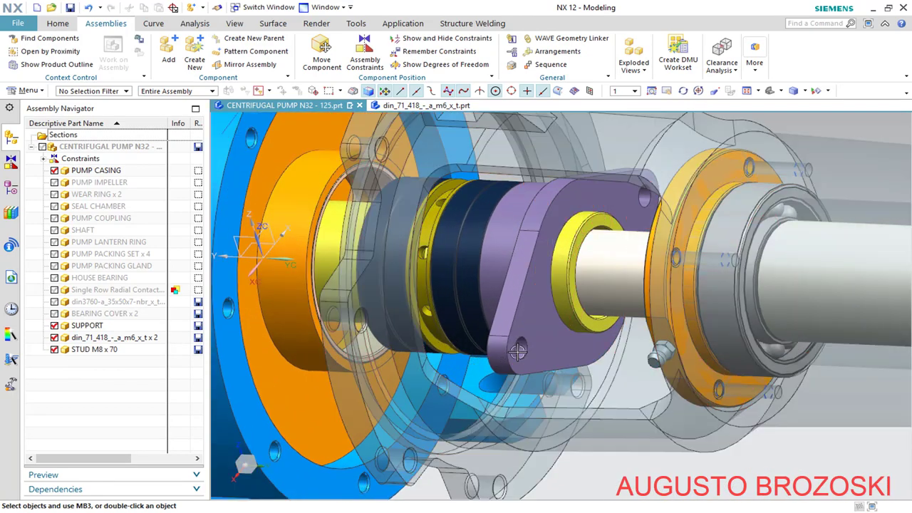
{"action": "scroll", "coordinate": [513, 354], "scroll_direction": "down", "scroll_amount": 4}
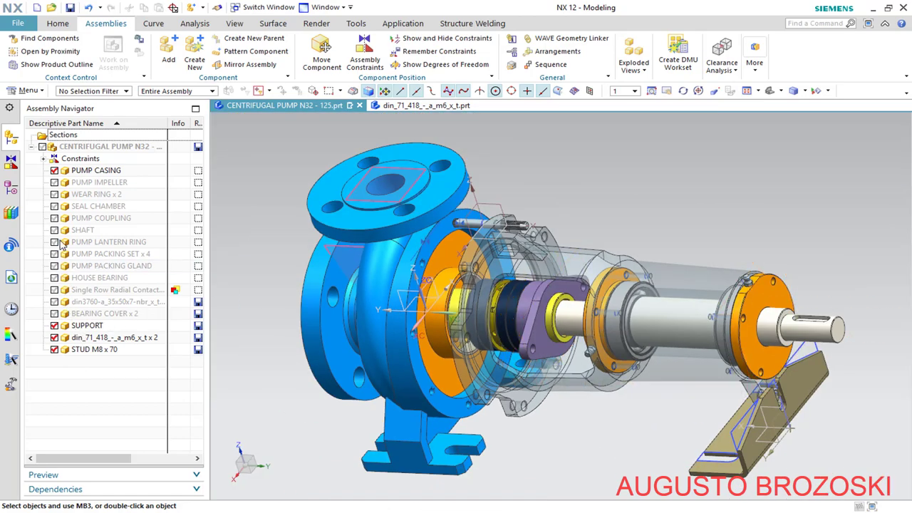
{"action": "left_click", "coordinate": [55, 218]}
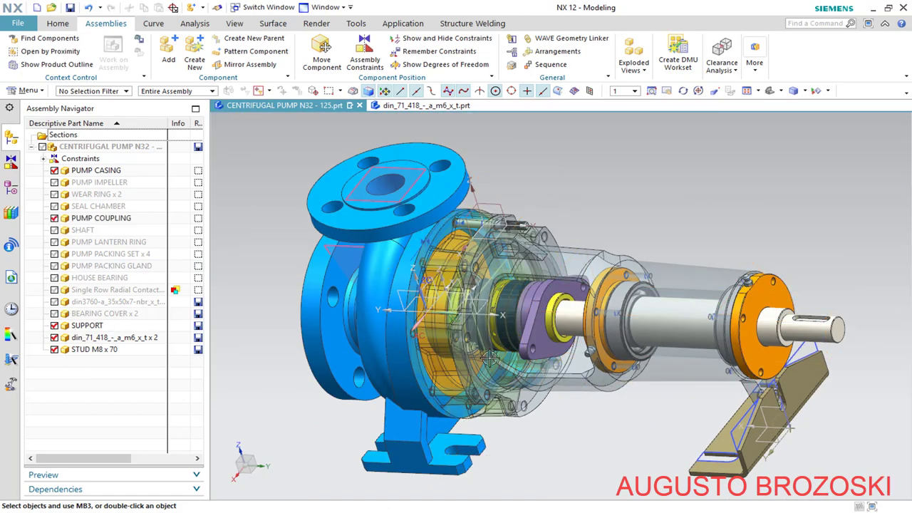
Set the PUMP COUPLING's translucency to 0 via Edit Display
{"action": "right_click", "coordinate": [97, 219]}
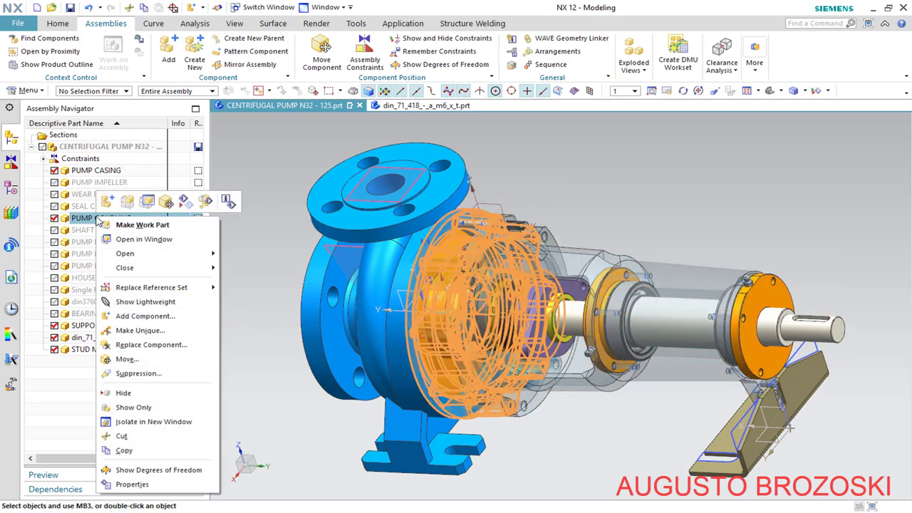
{"action": "left_click", "coordinate": [206, 202]}
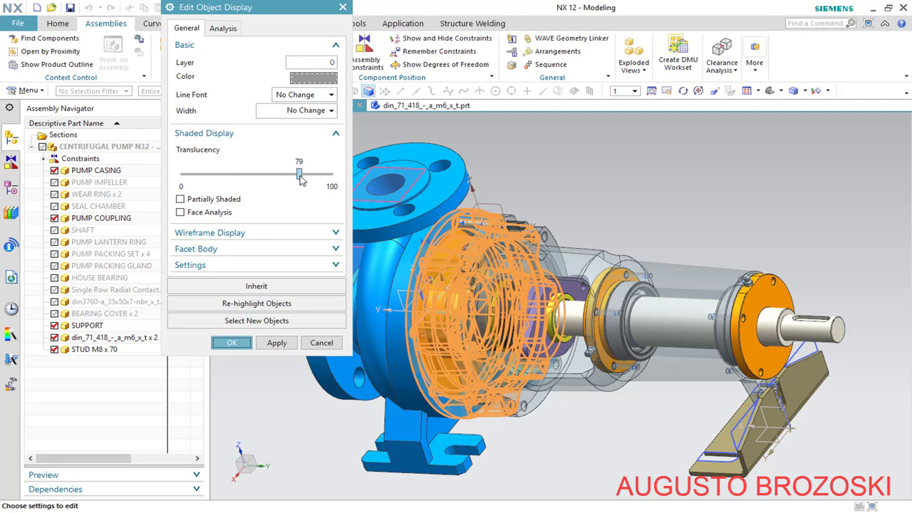
{"action": "left_click_drag", "start_coordinate": [209, 181], "coordinate": [181, 182]}
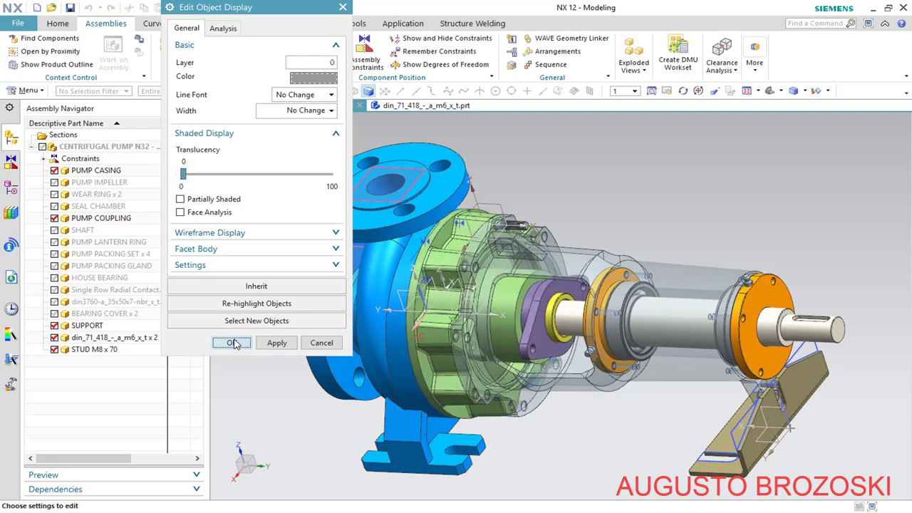
{"action": "left_click", "coordinate": [228, 343]}
{"action": "scroll", "coordinate": [533, 258], "scroll_direction": "up", "scroll_amount": 3}
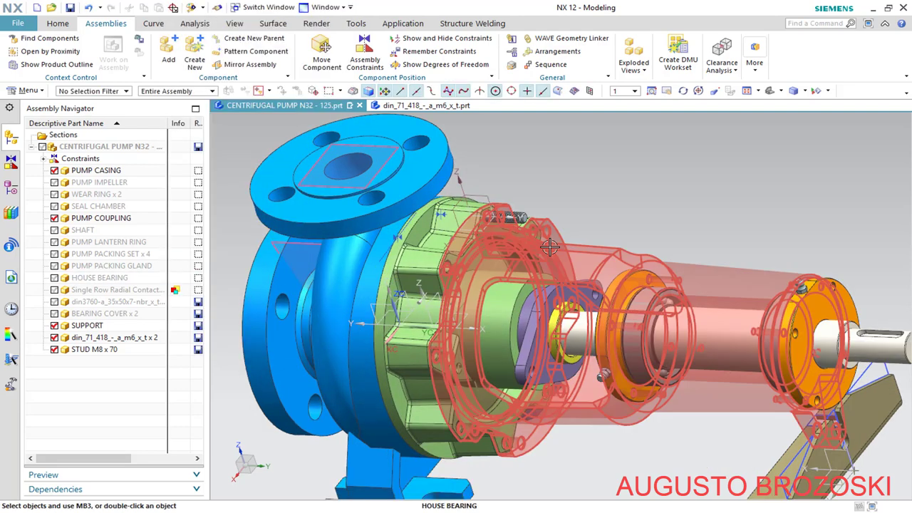
Start adding another STUD M8 x 70 copy with constraint-based placement
{"action": "left_click", "coordinate": [95, 349]}
{"action": "right_click", "coordinate": [94, 350]}
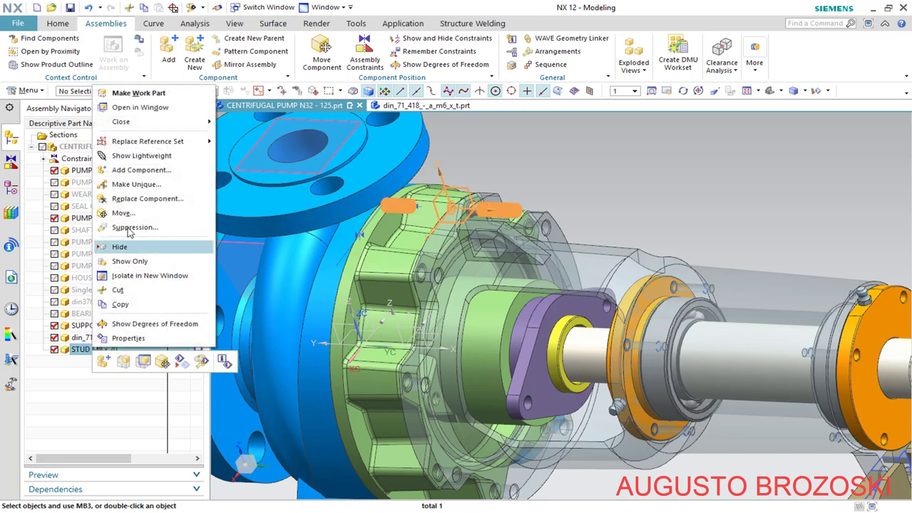
{"action": "left_click", "coordinate": [135, 170]}
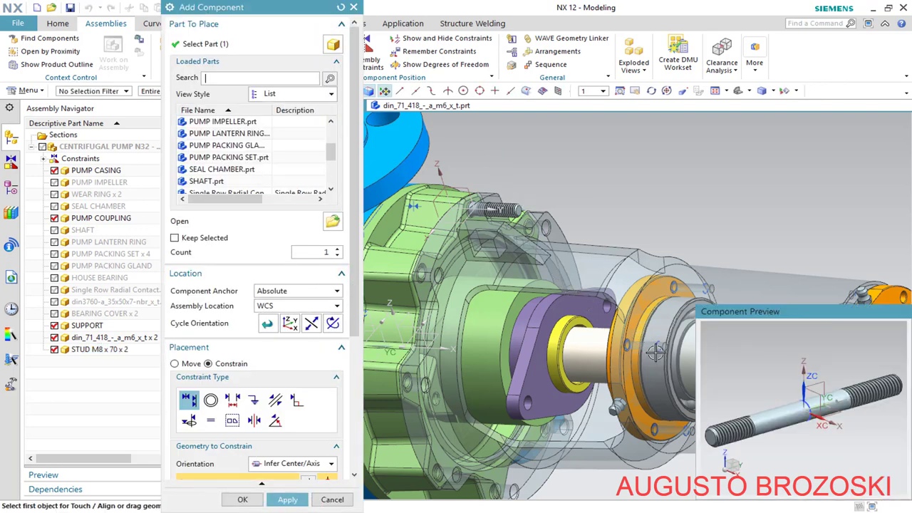
{"action": "middle_click_drag", "start_coordinate": [773, 427], "coordinate": [738, 421]}
{"action": "scroll", "coordinate": [739, 422], "scroll_direction": "up", "scroll_amount": 3}
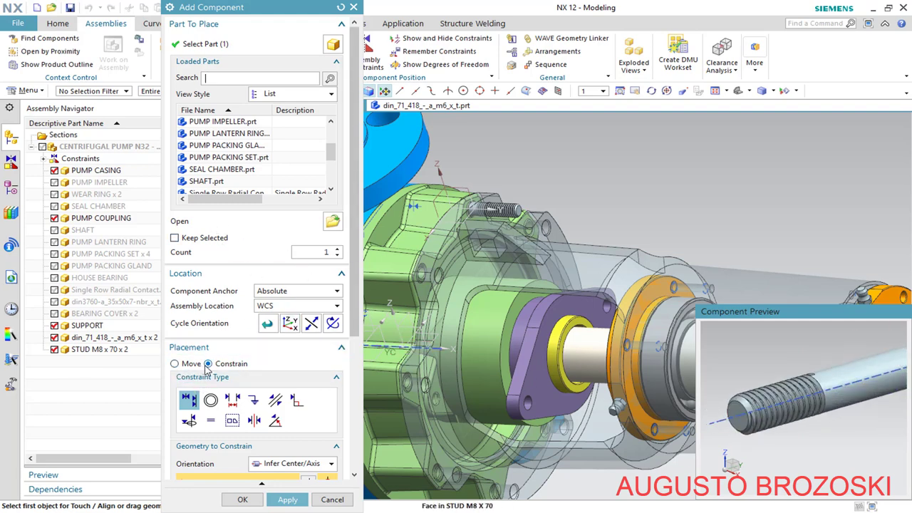
{"action": "left_click", "coordinate": [176, 365]}
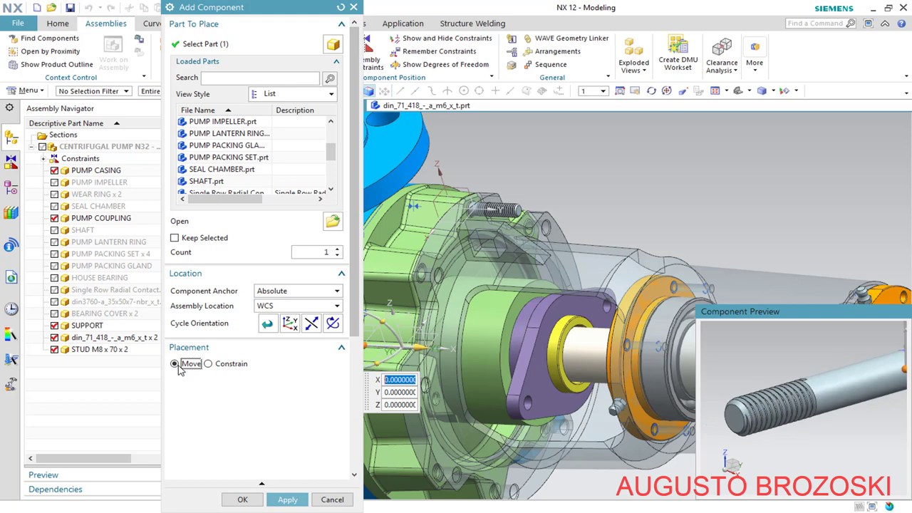
{"action": "left_click", "coordinate": [221, 365]}
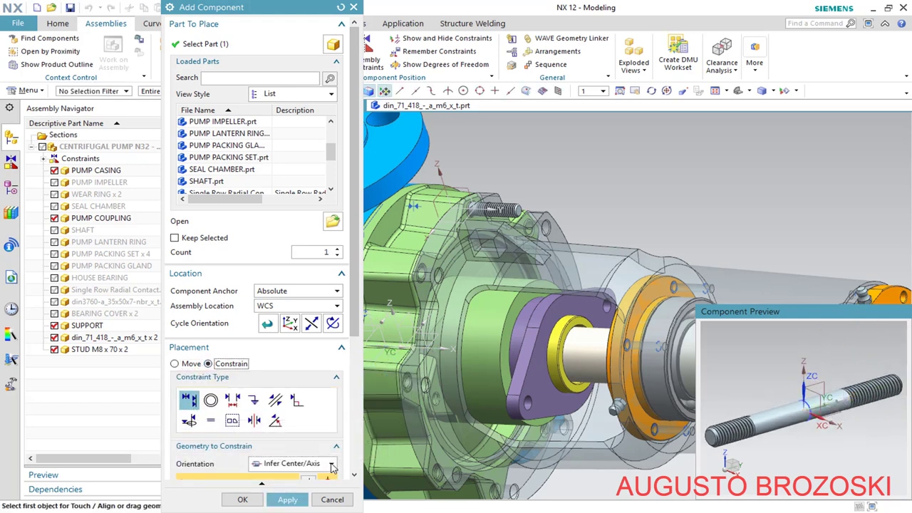
Touch the stud's threaded end face to the coupling hole face
{"action": "left_click", "coordinate": [332, 464]}
{"action": "left_click", "coordinate": [314, 491]}
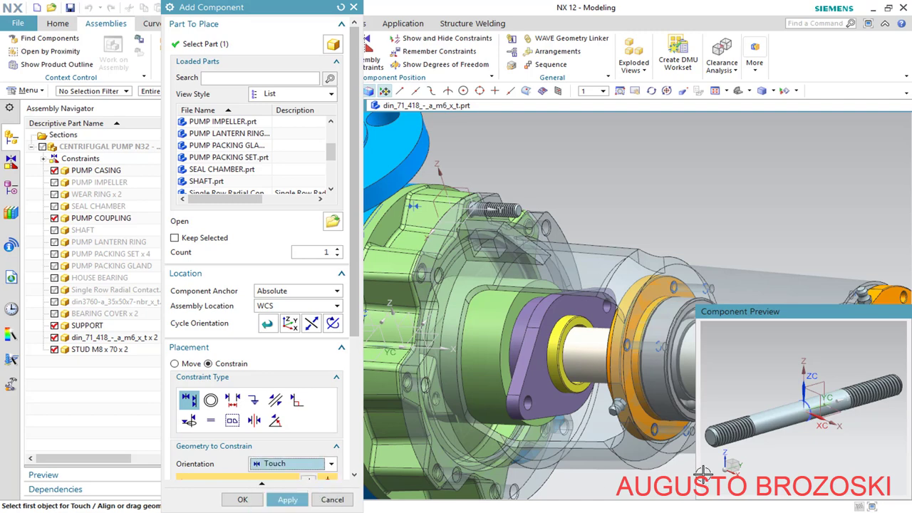
{"action": "scroll", "coordinate": [719, 431], "scroll_direction": "up", "scroll_amount": 6}
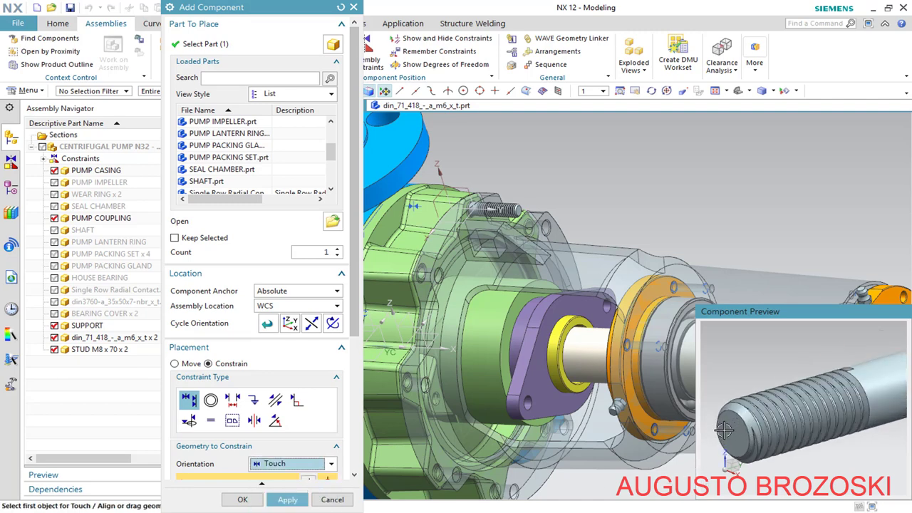
{"action": "left_click", "coordinate": [723, 431]}
{"action": "scroll", "coordinate": [723, 431], "scroll_direction": "down", "scroll_amount": 5}
{"action": "scroll", "coordinate": [460, 367], "scroll_direction": "down", "scroll_amount": 2}
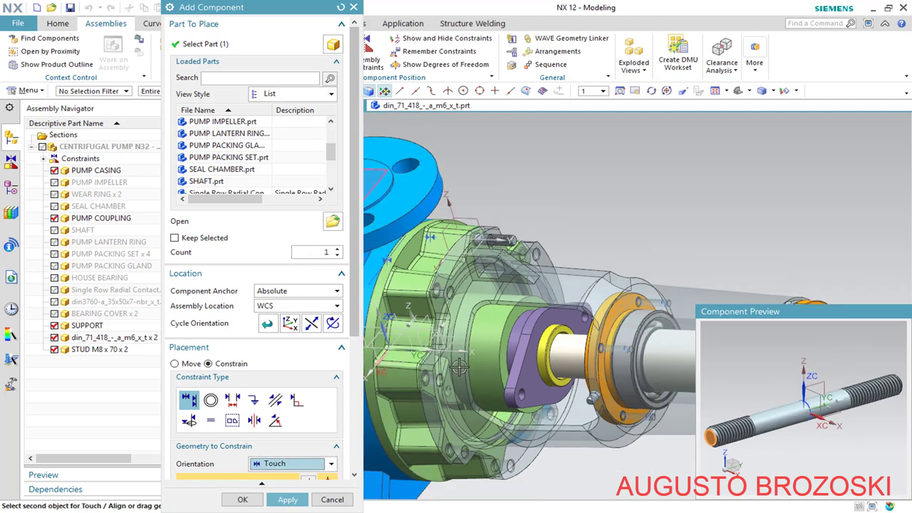
{"action": "middle_click_drag", "start_coordinate": [428, 370], "coordinate": [399, 375]}
{"action": "scroll", "coordinate": [485, 388], "scroll_direction": "up", "scroll_amount": 5}
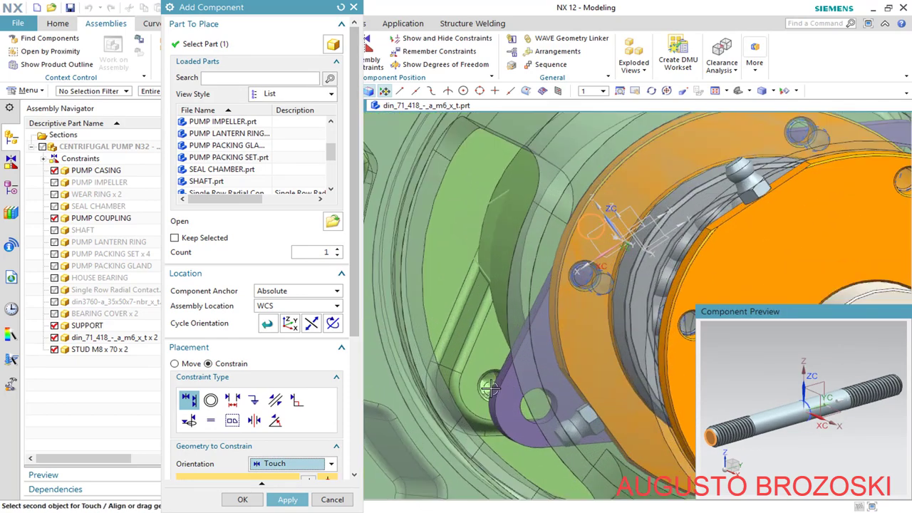
{"action": "scroll", "coordinate": [491, 388], "scroll_direction": "up", "scroll_amount": 6}
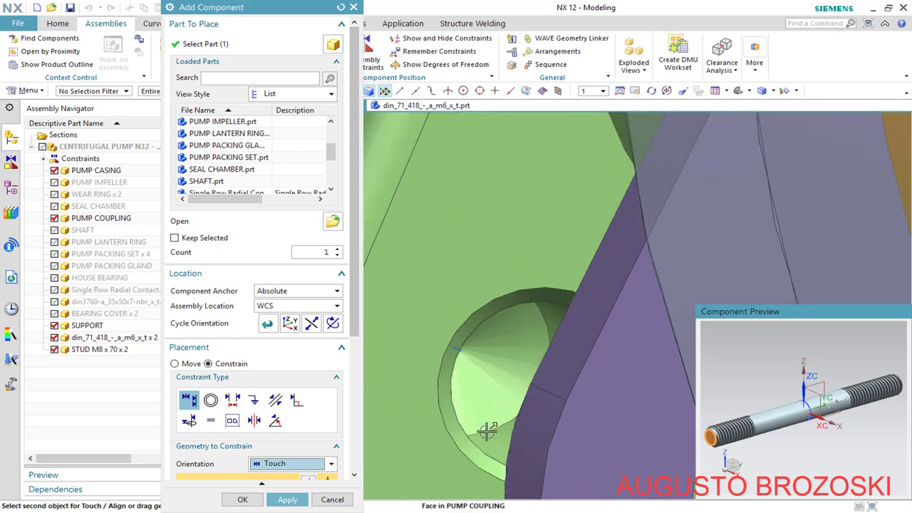
{"action": "left_click", "coordinate": [488, 431]}
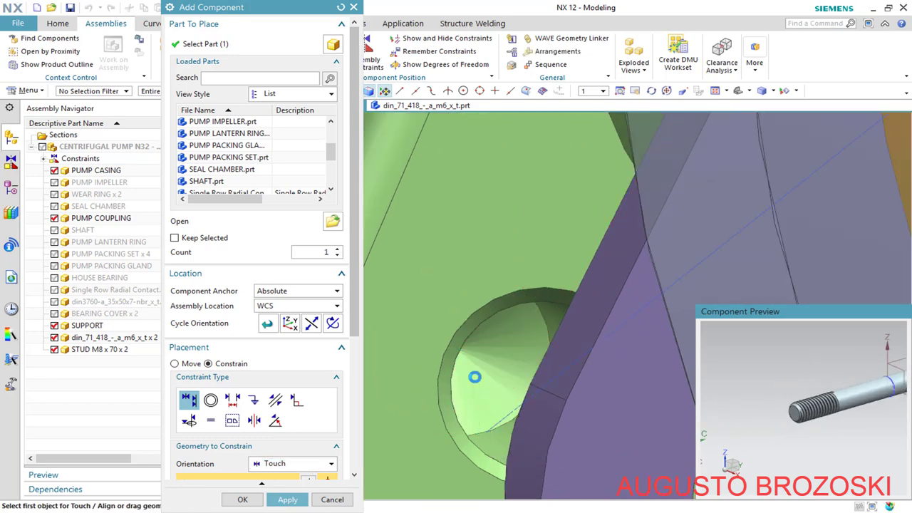
{"action": "scroll", "coordinate": [475, 377], "scroll_direction": "down", "scroll_amount": 8}
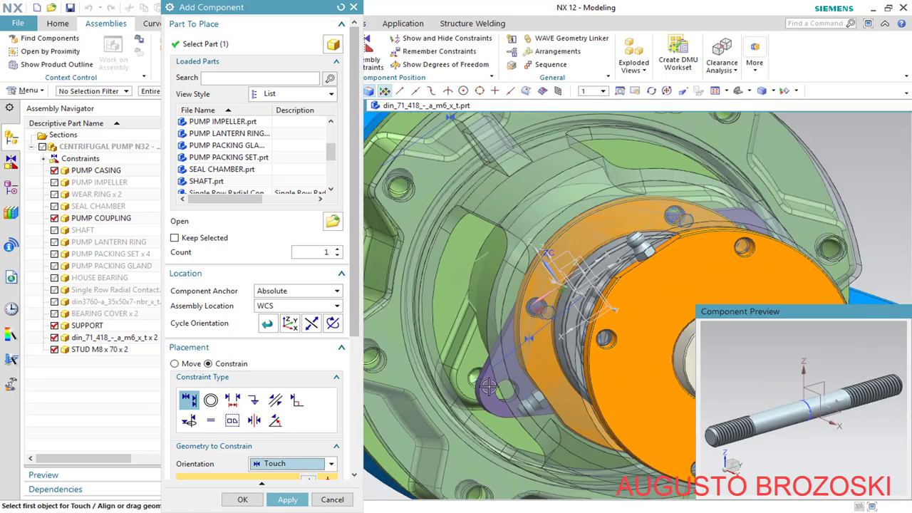
Align the stud's centreline with the bracket hole's axis using Infer Center/Axis and confirm
{"action": "left_click", "coordinate": [292, 463]}
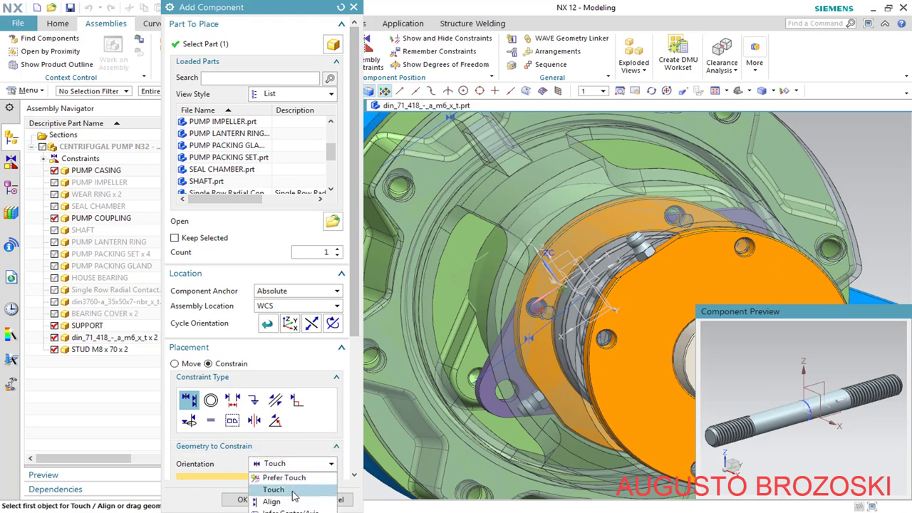
{"action": "left_click", "coordinate": [289, 510]}
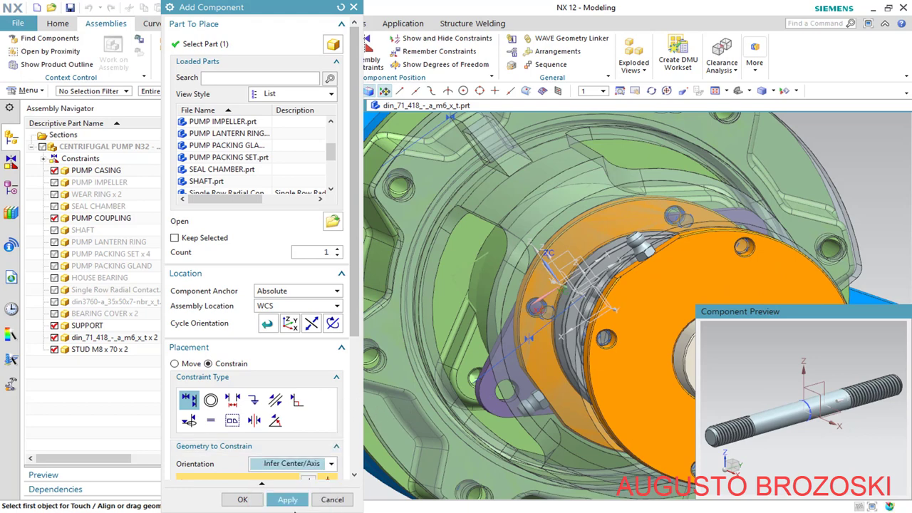
{"action": "left_click", "coordinate": [775, 419]}
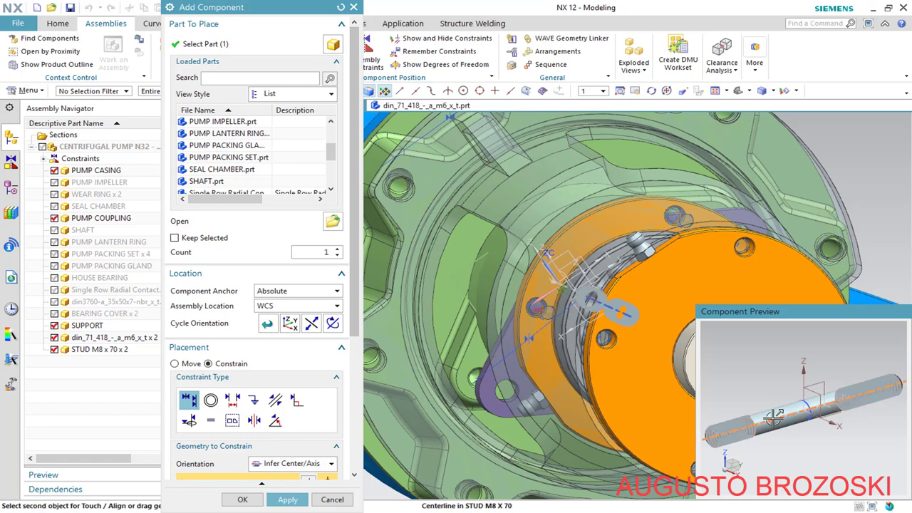
{"action": "scroll", "coordinate": [472, 404], "scroll_direction": "up", "scroll_amount": 5}
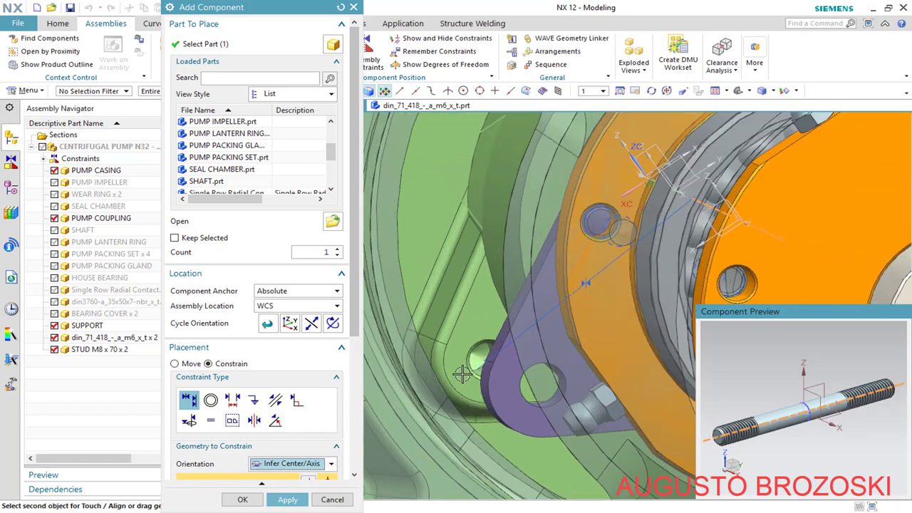
{"action": "middle_click_drag", "start_coordinate": [473, 403], "coordinate": [495, 388]}
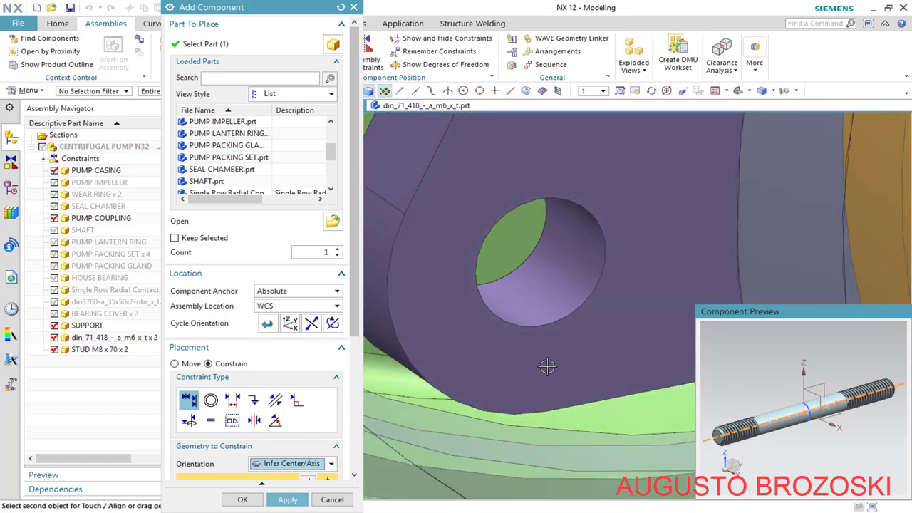
{"action": "scroll", "coordinate": [580, 359], "scroll_direction": "down", "scroll_amount": 5}
{"action": "scroll", "coordinate": [436, 225], "scroll_direction": "up", "scroll_amount": 2}
{"action": "left_click", "coordinate": [425, 217]}
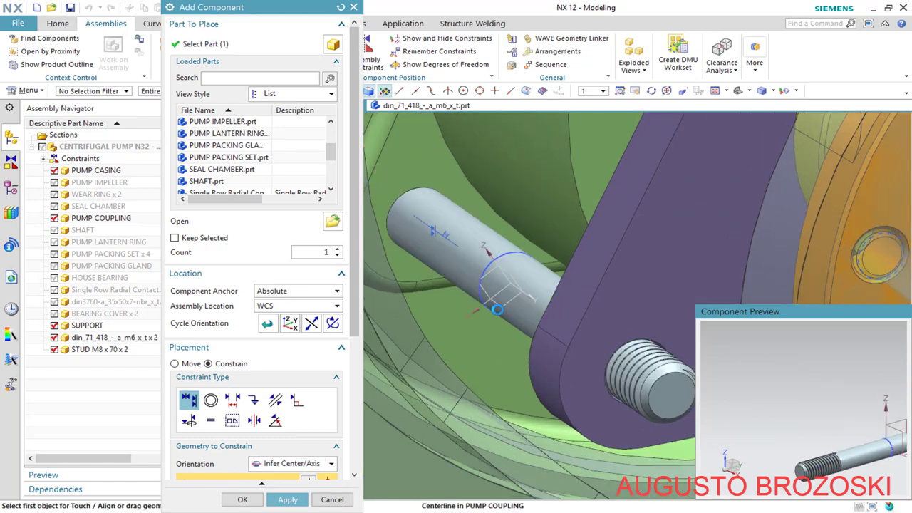
{"action": "mouse_move", "coordinate": [511, 314]}
{"action": "middle_mouse_down"}
{"action": "mouse_move", "coordinate": [666, 302]}
{"action": "mouse_move", "coordinate": [659, 356]}
{"action": "mouse_move", "coordinate": [673, 275]}
{"action": "mouse_move", "coordinate": [503, 313]}
{"action": "middle_mouse_up"}
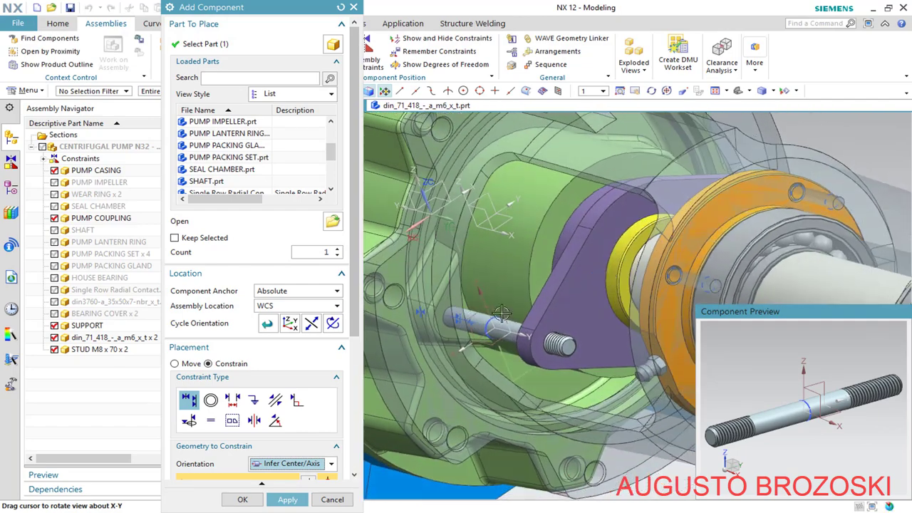
{"action": "left_click", "coordinate": [242, 499]}
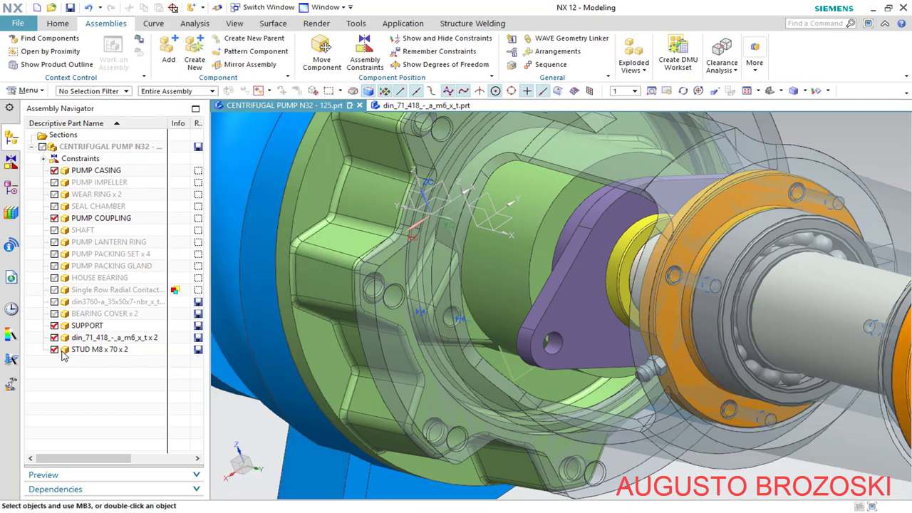
Show the STUD M8 x 70 components and orbit out to see the whole pump
{"action": "left_click", "coordinate": [54, 350]}
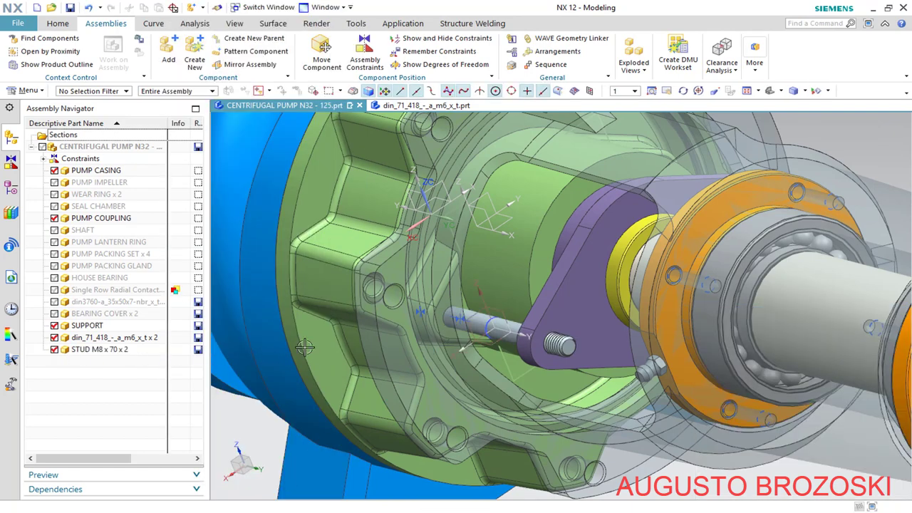
{"action": "scroll", "coordinate": [304, 347], "scroll_direction": "down", "scroll_amount": 5}
{"action": "mouse_move", "coordinate": [485, 288]}
{"action": "middle_mouse_down"}
{"action": "mouse_move", "coordinate": [520, 280]}
{"action": "mouse_move", "coordinate": [519, 266]}
{"action": "mouse_move", "coordinate": [490, 284]}
{"action": "middle_mouse_up"}
Set the Trimetric view, hide the assembly constraint symbols, and switch to the pump drawing PDF
{"action": "left_click", "coordinate": [770, 91]}
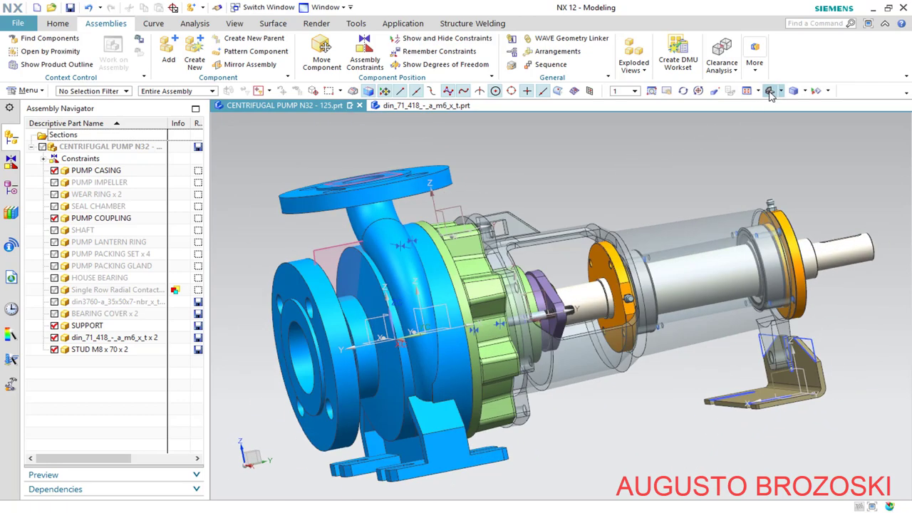
{"action": "left_click", "coordinate": [816, 91]}
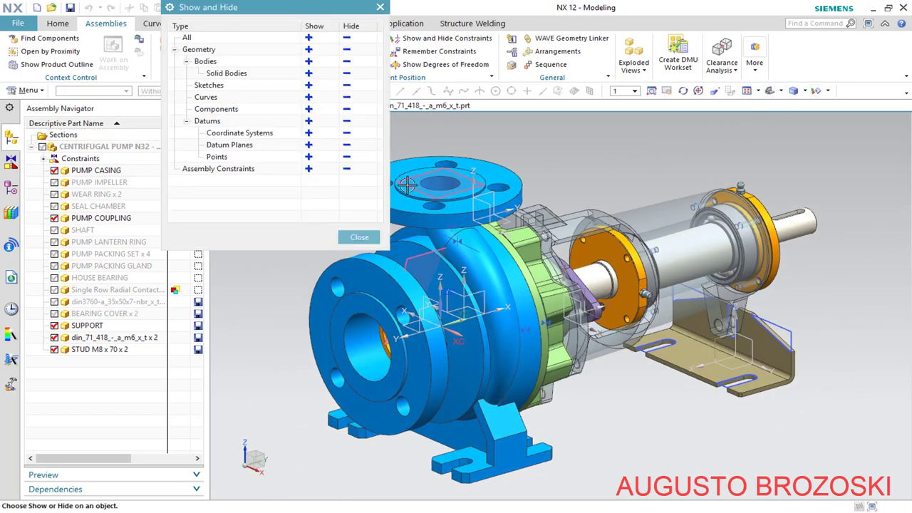
{"action": "left_click", "coordinate": [347, 171]}
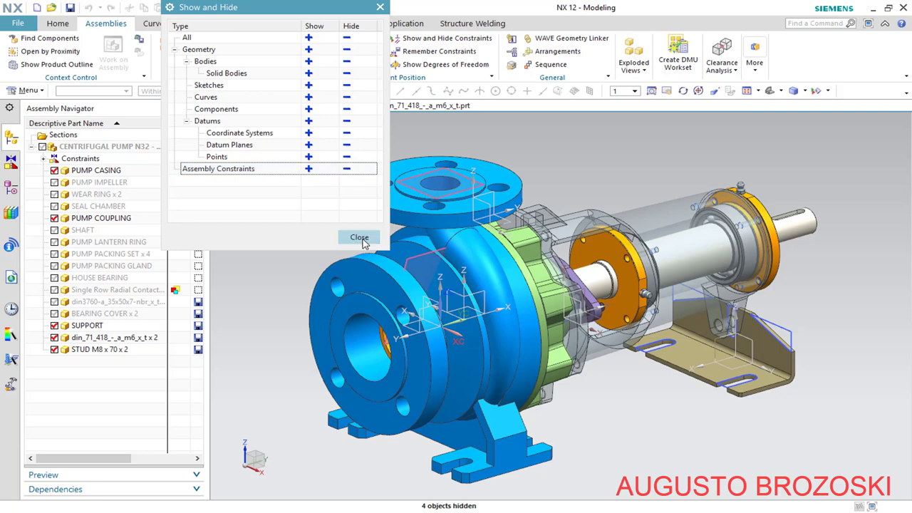
{"action": "left_click", "coordinate": [356, 236]}
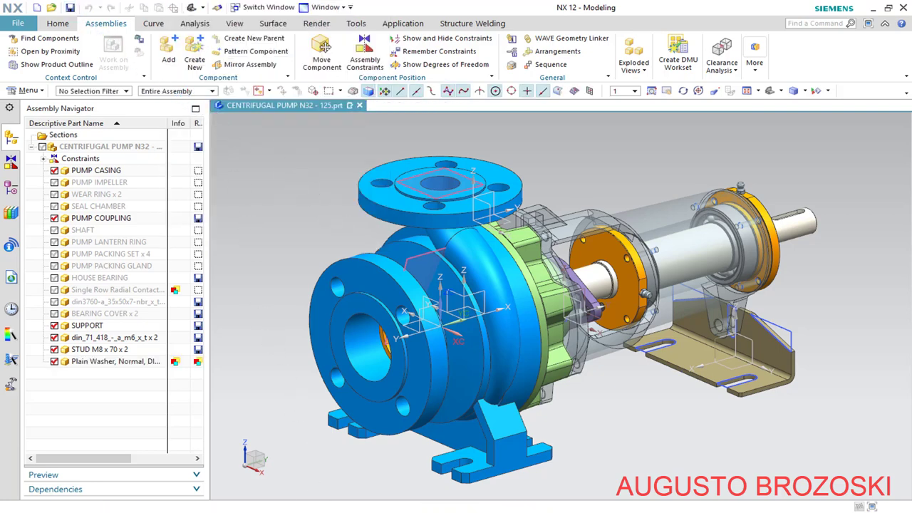
{"action": "key", "text": "alt+Tab"}
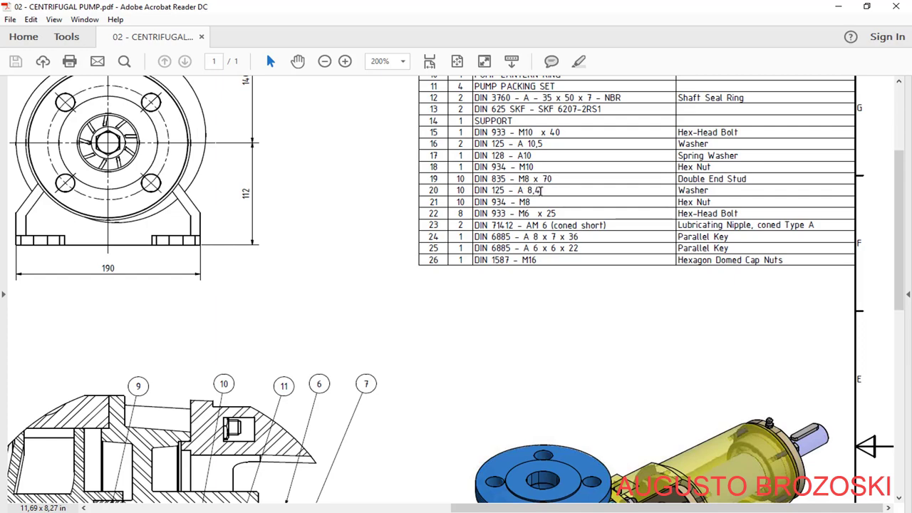
Review the DIN 125 - A 8,4 washer entry and Section A-A, then minimise Acrobat Reader
{"action": "scroll", "coordinate": [429, 461], "scroll_direction": "left", "scroll_amount": 10}
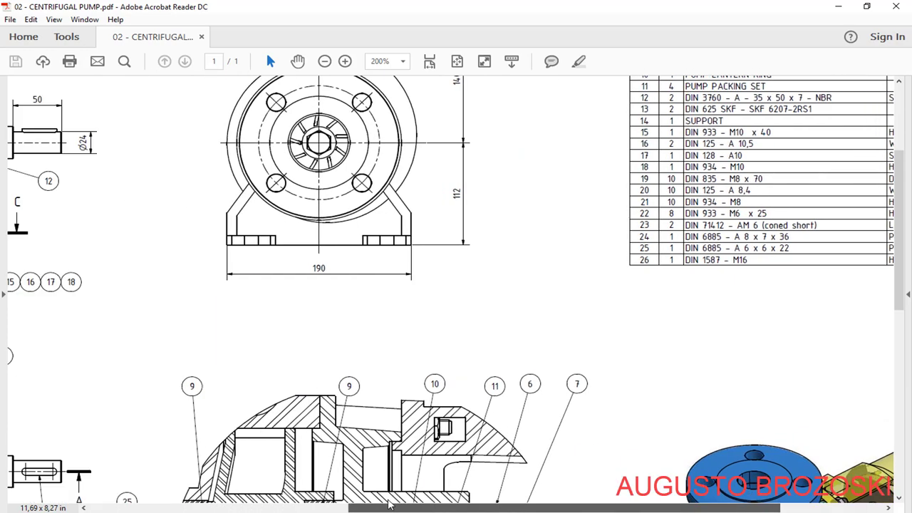
{"action": "scroll", "coordinate": [228, 374], "scroll_direction": "down", "scroll_amount": 2}
{"action": "scroll", "coordinate": [228, 374], "scroll_direction": "down", "scroll_amount": 2}
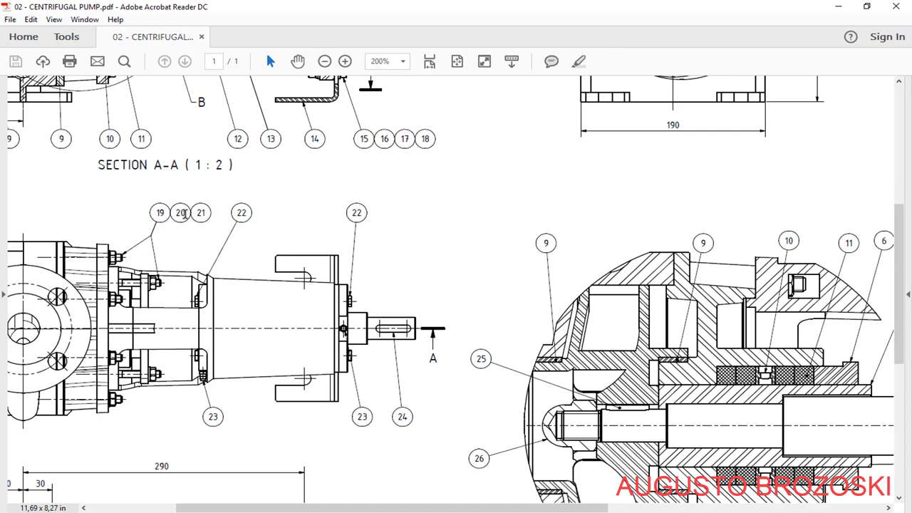
{"action": "left_click", "coordinate": [833, 11]}
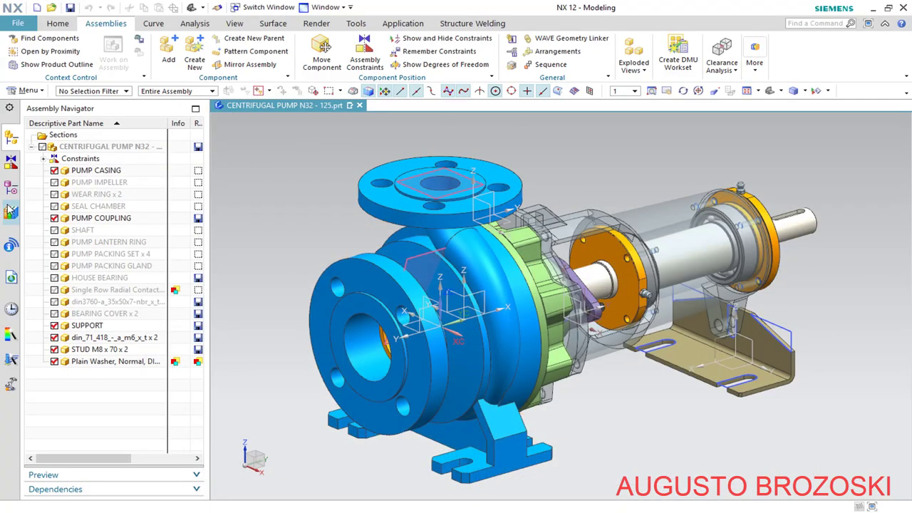
Browse the Reuse Library to Reuse Examples > DIN > Washer > Plain and add a Plain Washer to the assembly
{"action": "left_click", "coordinate": [11, 213]}
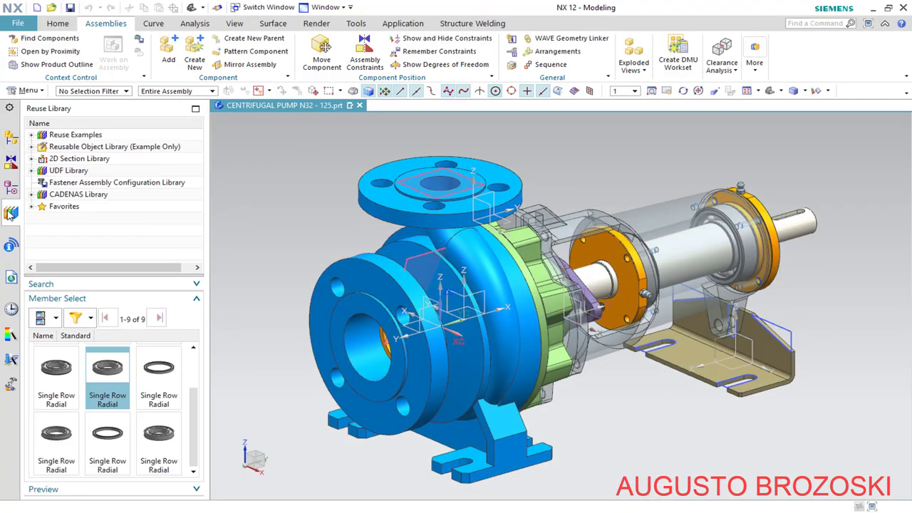
{"action": "left_click", "coordinate": [32, 135]}
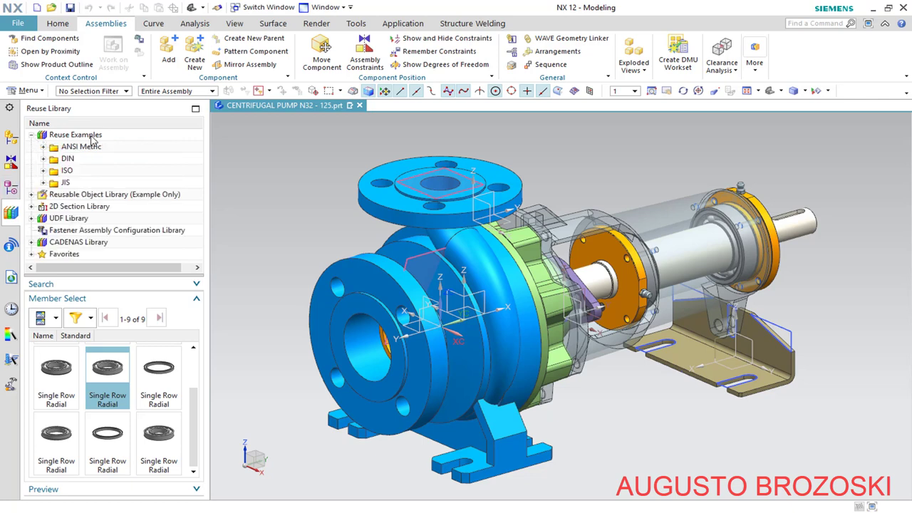
{"action": "left_click", "coordinate": [44, 158]}
{"action": "scroll", "coordinate": [69, 237], "scroll_direction": "down", "scroll_amount": 3}
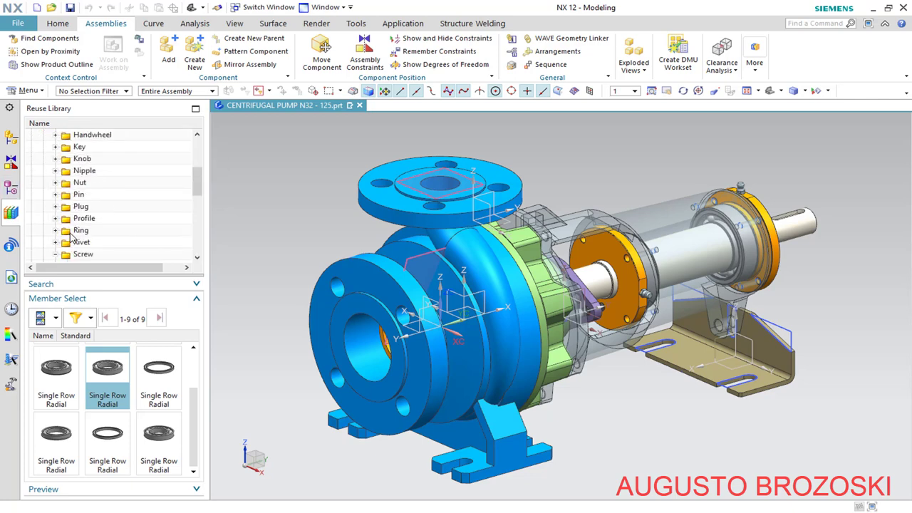
{"action": "double_click", "coordinate": [72, 250]}
{"action": "scroll", "coordinate": [61, 228], "scroll_direction": "down", "scroll_amount": 1}
{"action": "scroll", "coordinate": [57, 213], "scroll_direction": "down", "scroll_amount": 2}
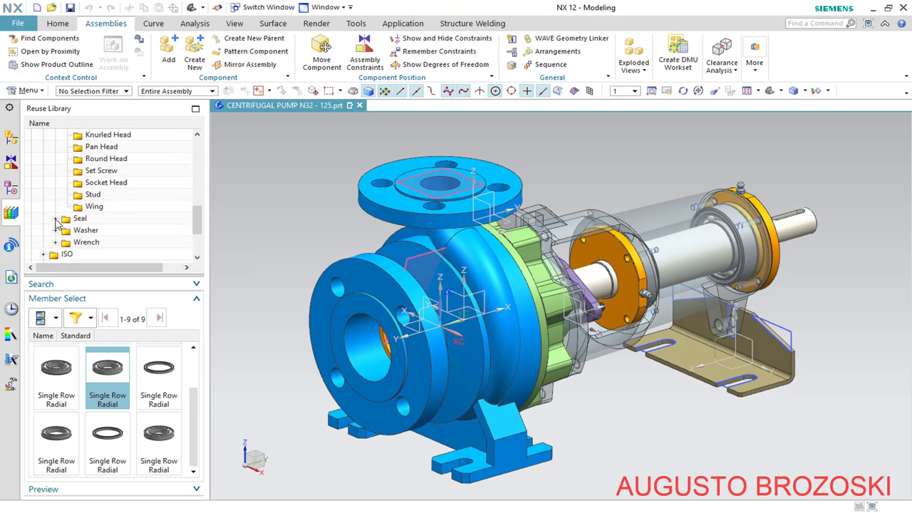
{"action": "left_click", "coordinate": [56, 230]}
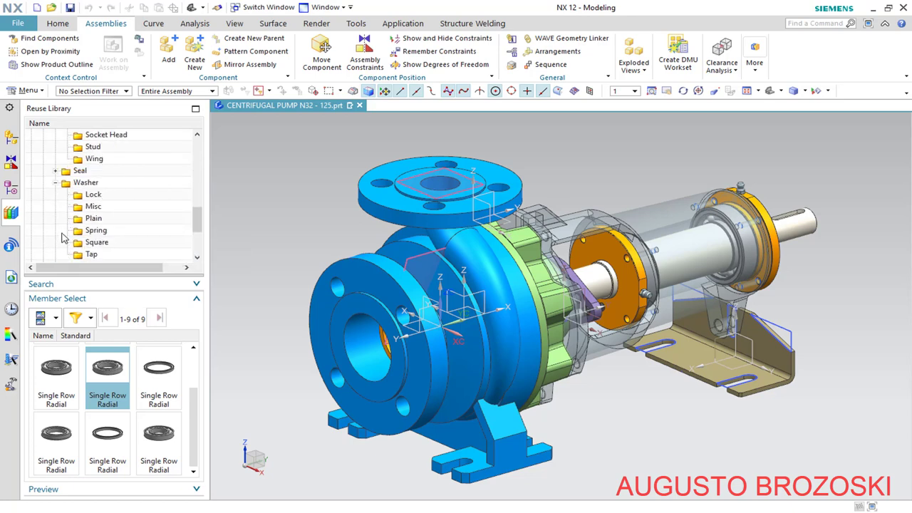
{"action": "left_click", "coordinate": [91, 220]}
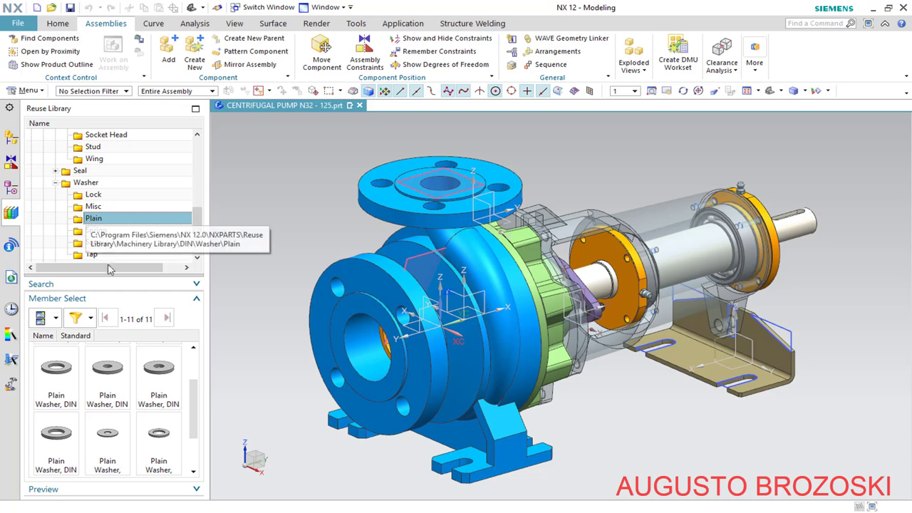
{"action": "scroll", "coordinate": [139, 433], "scroll_direction": "down", "scroll_amount": 2}
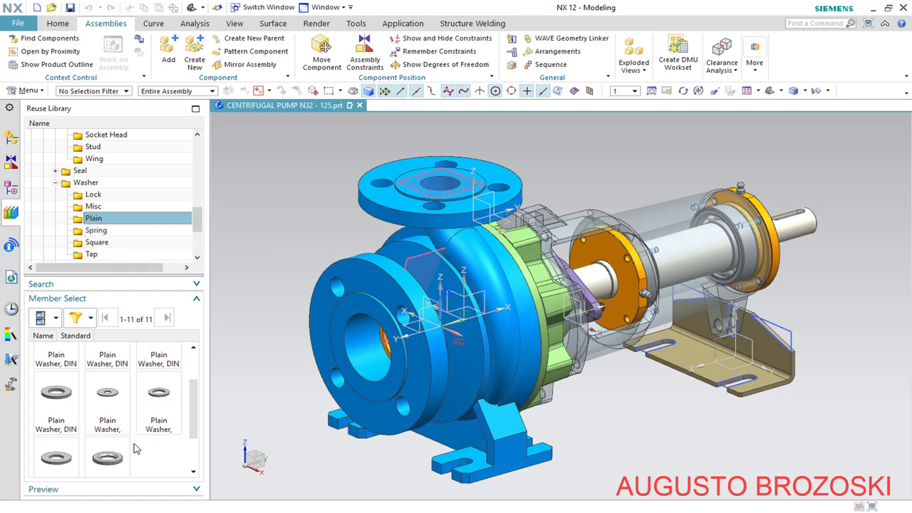
{"action": "right_click", "coordinate": [54, 445]}
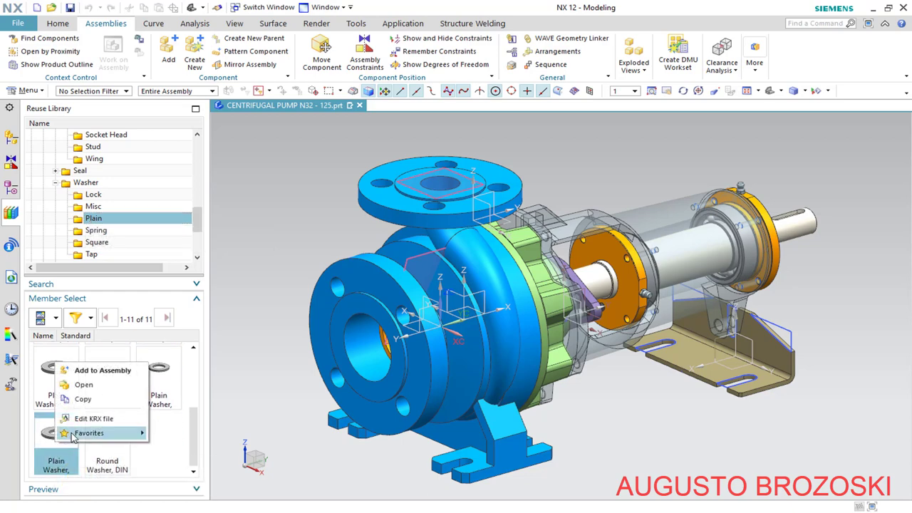
{"action": "left_click", "coordinate": [103, 370]}
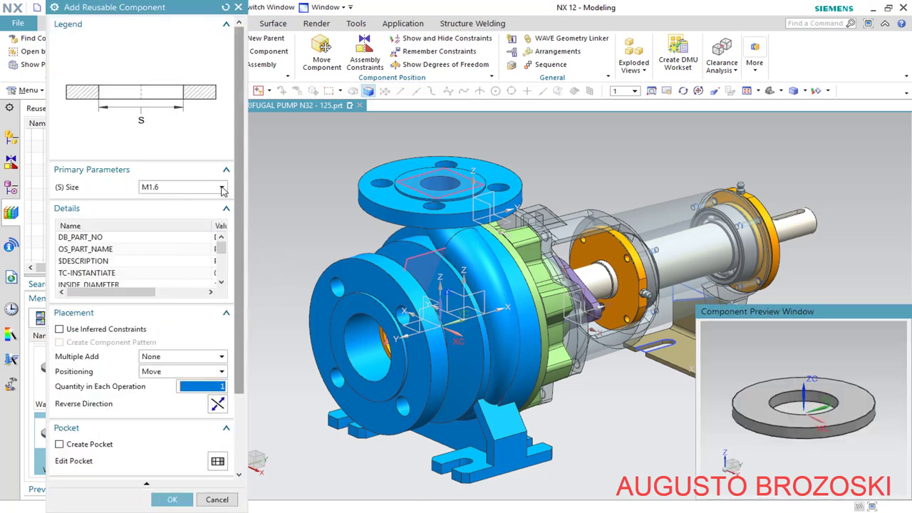
Add the DIN 7092 plain washer at size M8
{"action": "left_click", "coordinate": [223, 188]}
{"action": "left_click", "coordinate": [175, 279]}
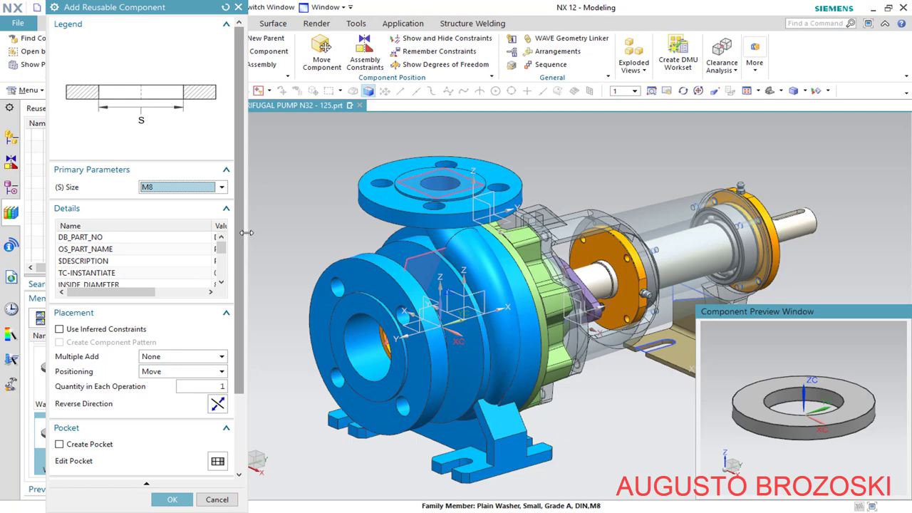
{"action": "left_click_drag", "start_coordinate": [246, 233], "coordinate": [428, 238]}
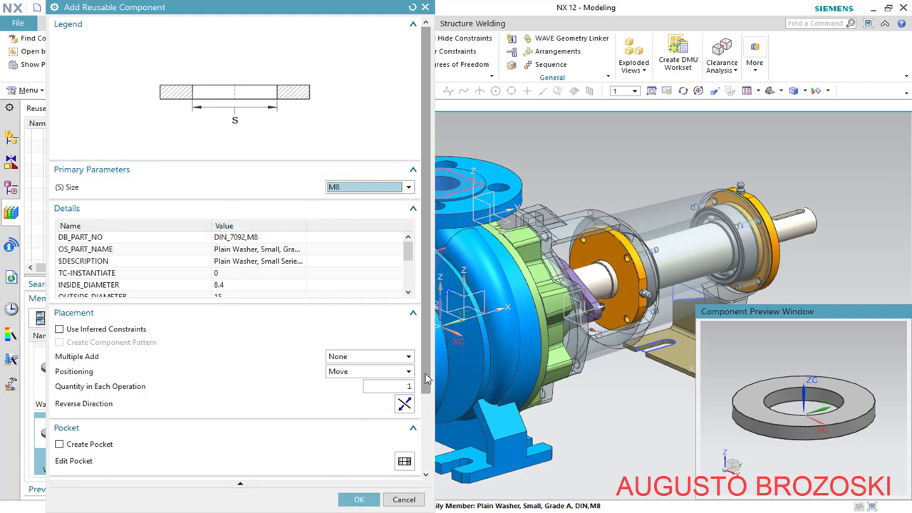
{"action": "left_click_drag", "start_coordinate": [426, 380], "coordinate": [425, 471]}
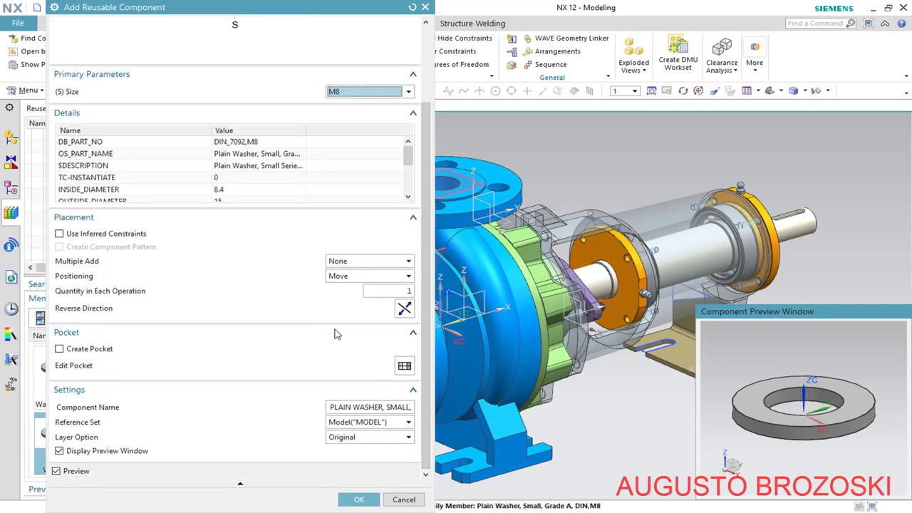
{"action": "left_click", "coordinate": [360, 500]}
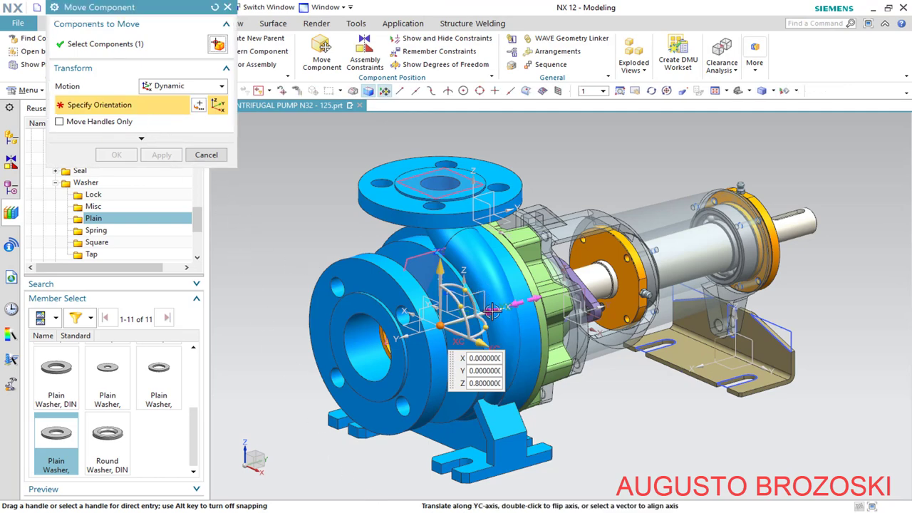
Move the M8 washer about 179 mm along YC, clear of the pump
{"action": "left_click_drag", "start_coordinate": [501, 305], "coordinate": [614, 179]}
{"action": "scroll", "coordinate": [614, 178], "scroll_direction": "up", "scroll_amount": 5}
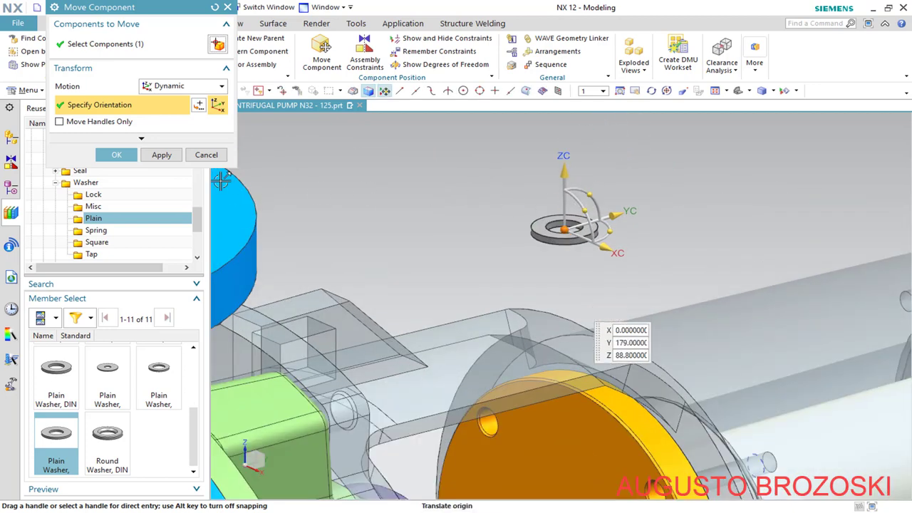
{"action": "left_click", "coordinate": [118, 155]}
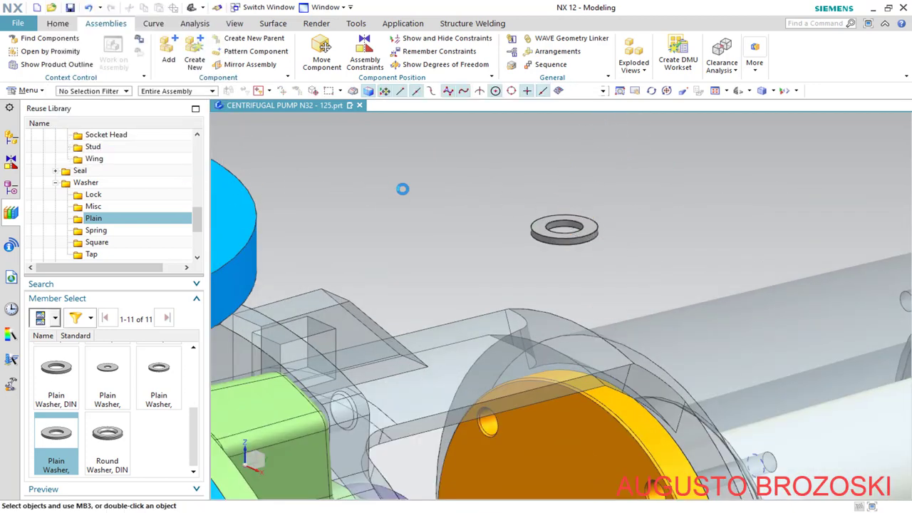
Start an assembly constraint, picking the washer's flat face and a mating face
{"action": "left_click", "coordinate": [364, 56]}
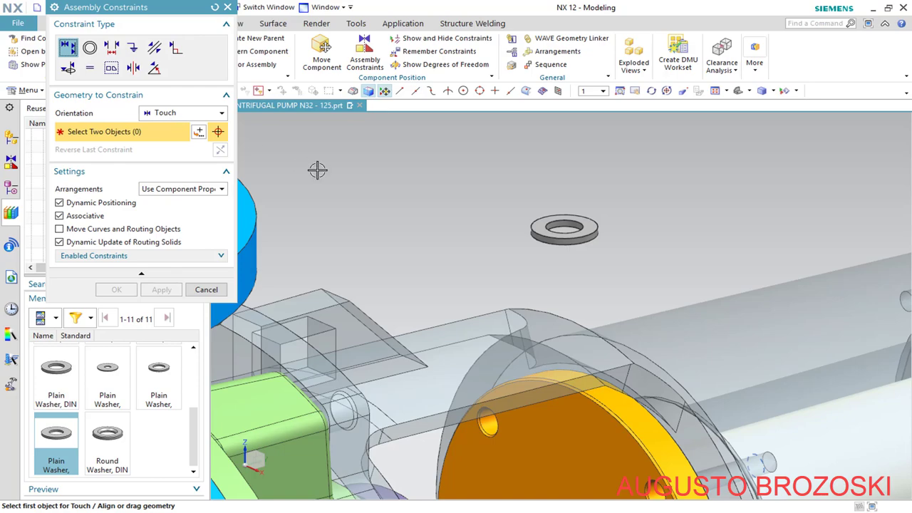
{"action": "scroll", "coordinate": [528, 227], "scroll_direction": "up", "scroll_amount": 5}
{"action": "left_click", "coordinate": [508, 205]}
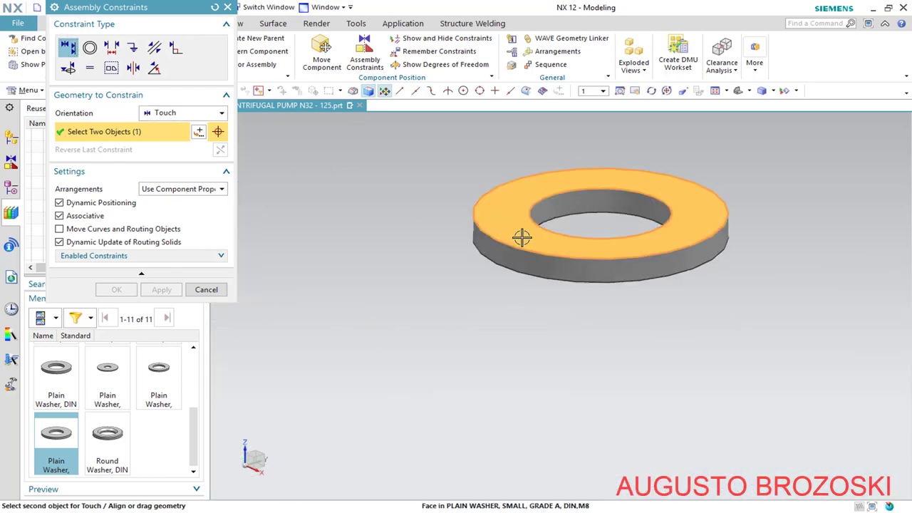
{"action": "scroll", "coordinate": [522, 238], "scroll_direction": "down", "scroll_amount": 8}
{"action": "middle_click_drag", "start_coordinate": [503, 256], "coordinate": [417, 239]}
{"action": "scroll", "coordinate": [416, 235], "scroll_direction": "up", "scroll_amount": 6}
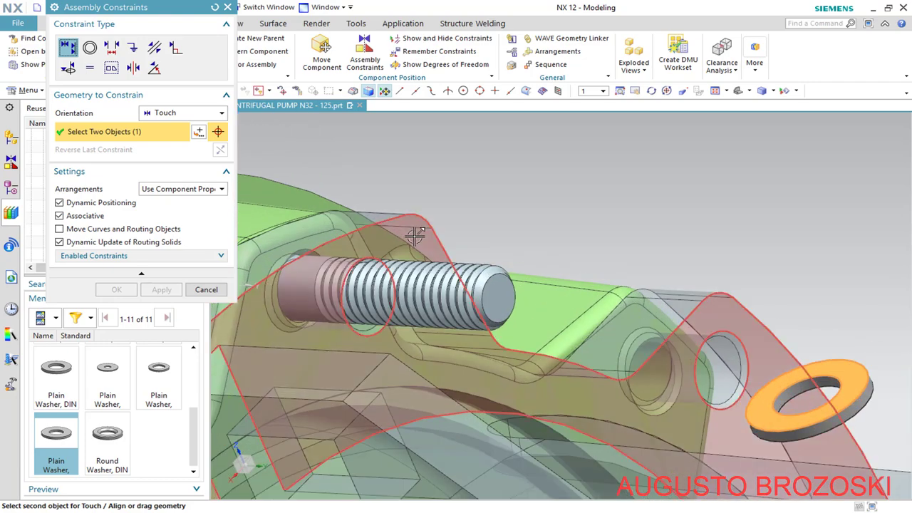
{"action": "left_click", "coordinate": [415, 235]}
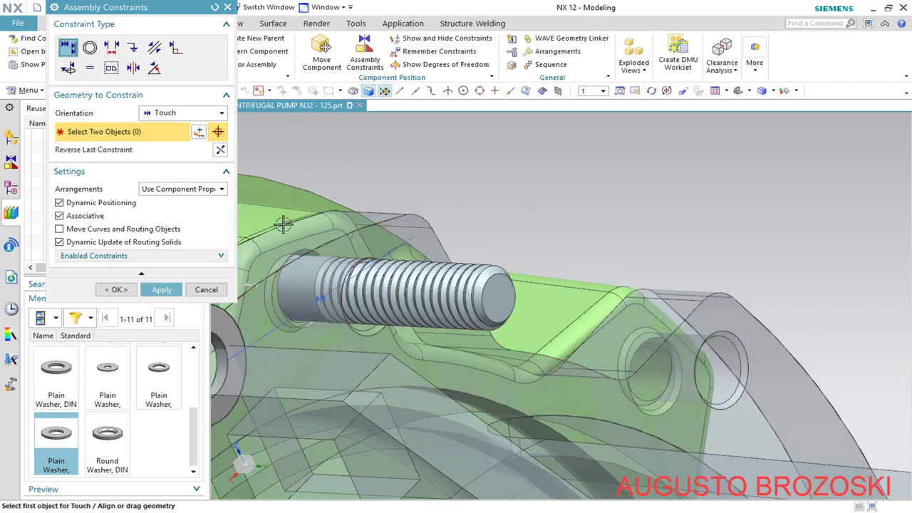
Switch Orientation to Infer Center/Axis and select the washer's inner hole
{"action": "left_click", "coordinate": [221, 114]}
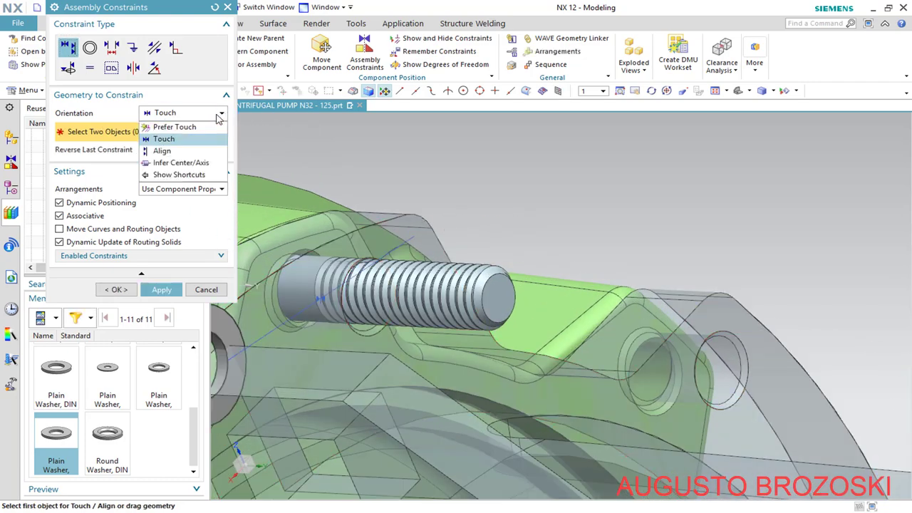
{"action": "left_click", "coordinate": [209, 163]}
{"action": "scroll", "coordinate": [505, 216], "scroll_direction": "down", "scroll_amount": 3}
{"action": "scroll", "coordinate": [370, 270], "scroll_direction": "up", "scroll_amount": 6}
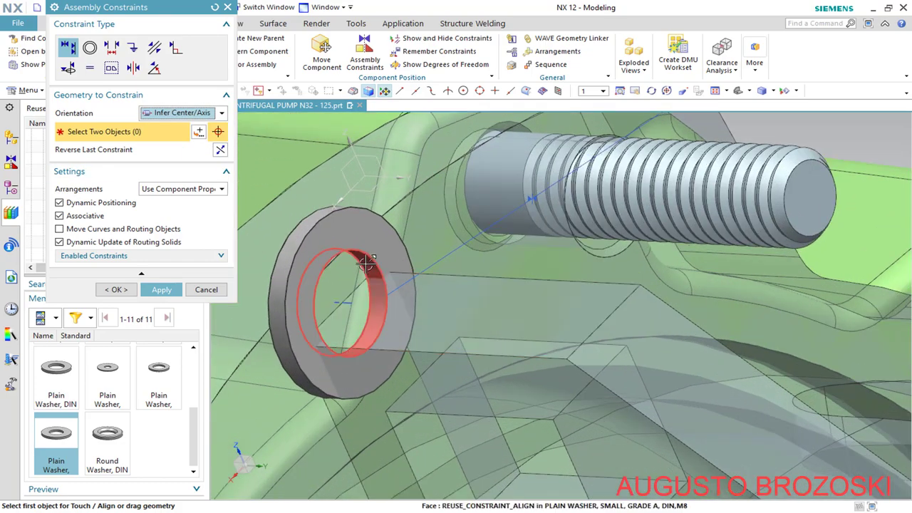
{"action": "left_click", "coordinate": [367, 264]}
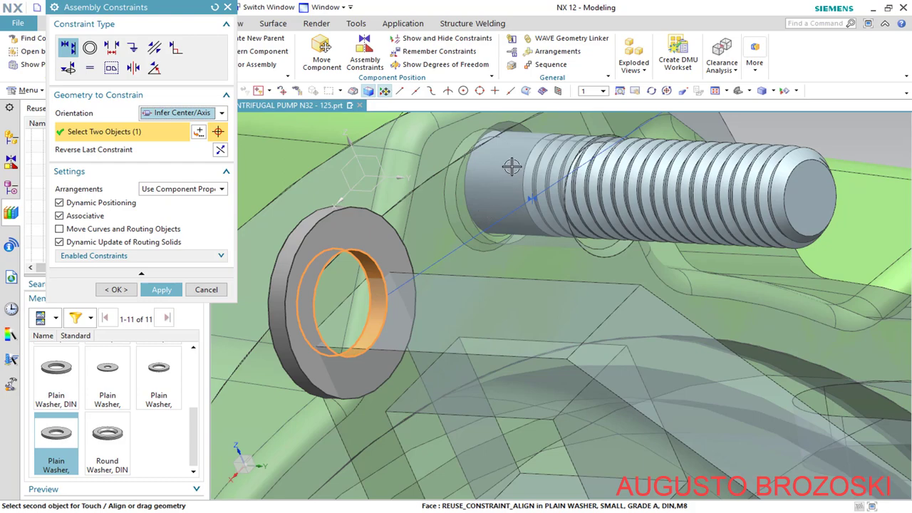
Align the washer to the STUD M8 x 70 centreline and confirm the constraint
{"action": "scroll", "coordinate": [519, 157], "scroll_direction": "down", "scroll_amount": 3}
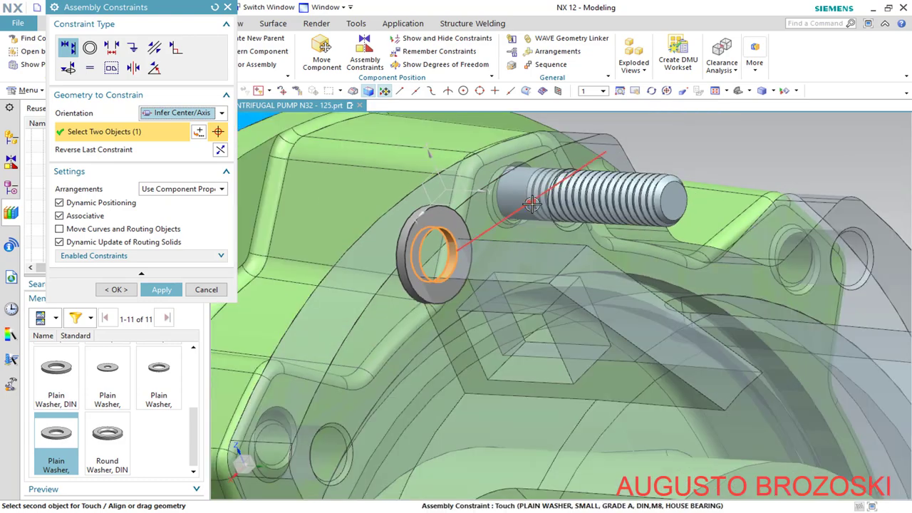
{"action": "middle_click_drag", "start_coordinate": [541, 185], "coordinate": [502, 223]}
{"action": "scroll", "coordinate": [502, 223], "scroll_direction": "down", "scroll_amount": 3}
{"action": "scroll", "coordinate": [784, 235], "scroll_direction": "up", "scroll_amount": 5}
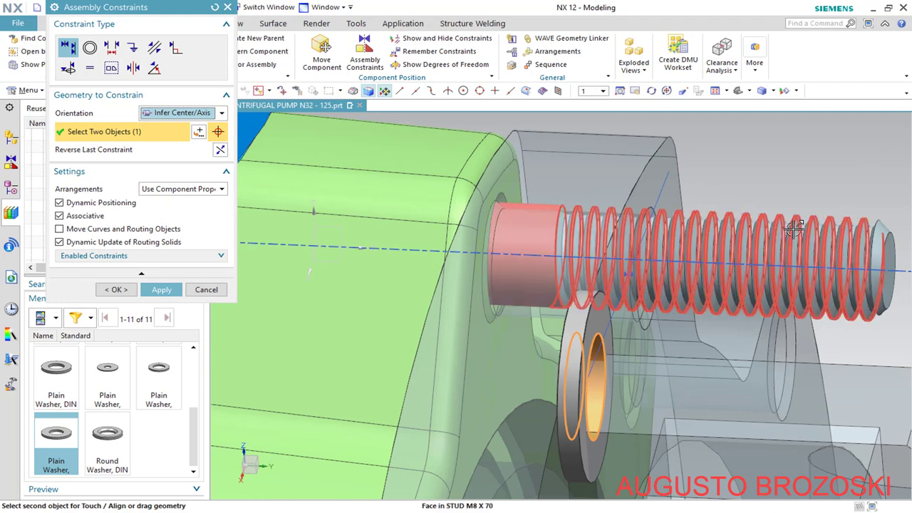
{"action": "scroll", "coordinate": [617, 272], "scroll_direction": "down", "scroll_amount": 5}
{"action": "scroll", "coordinate": [617, 273], "scroll_direction": "up", "scroll_amount": 5}
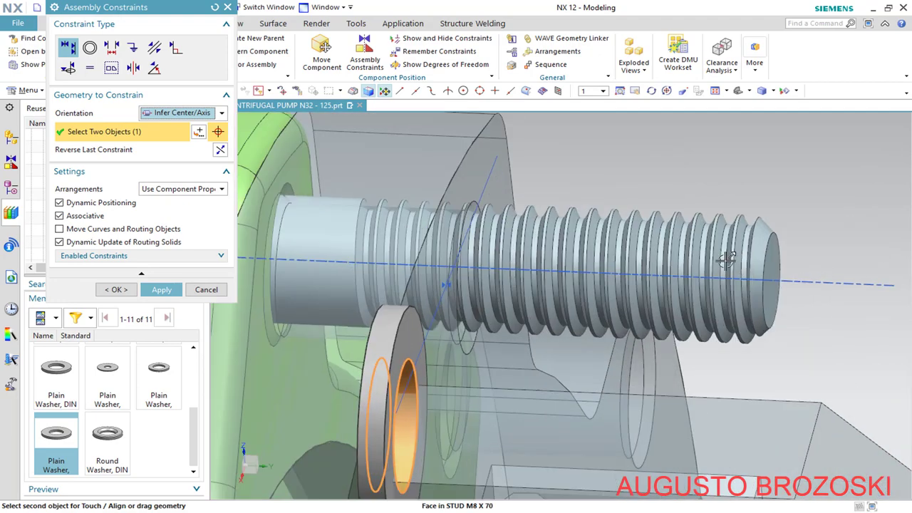
{"action": "left_click", "coordinate": [811, 280]}
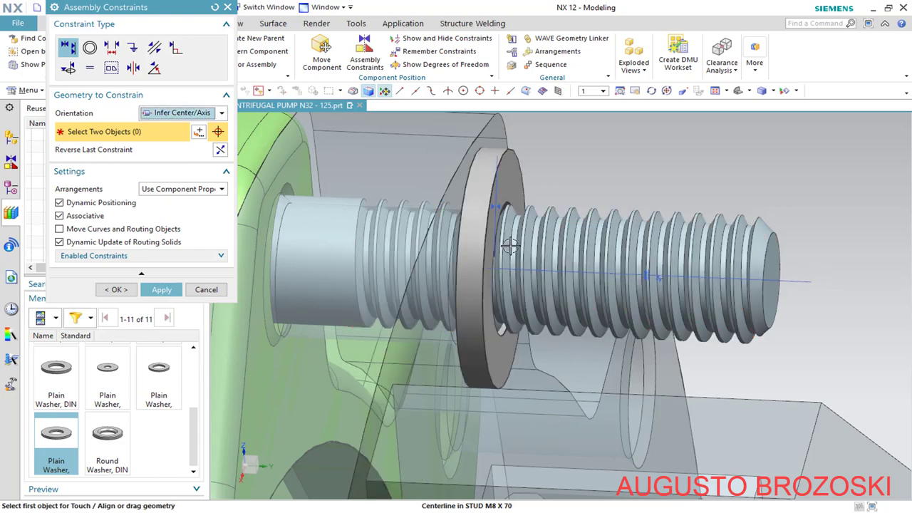
{"action": "scroll", "coordinate": [510, 245], "scroll_direction": "down", "scroll_amount": 3}
{"action": "middle_click_drag", "start_coordinate": [510, 249], "coordinate": [444, 263]}
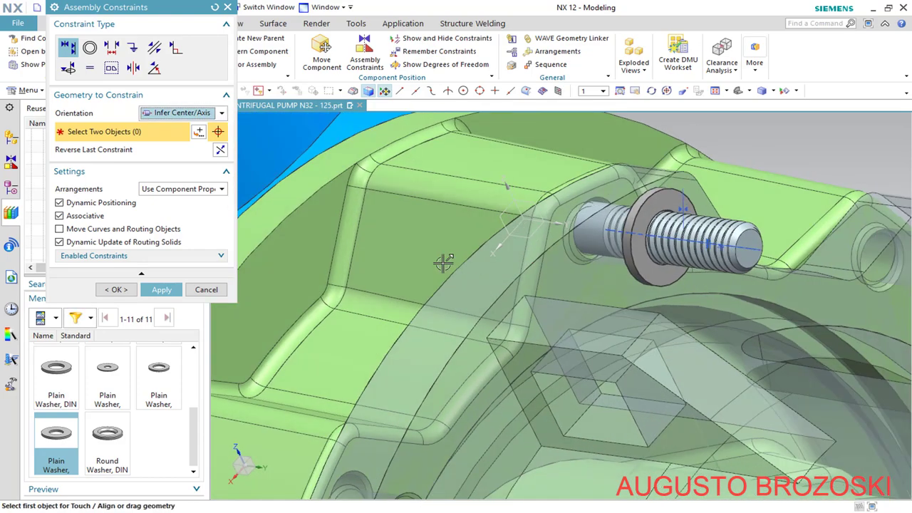
{"action": "left_click", "coordinate": [127, 291]}
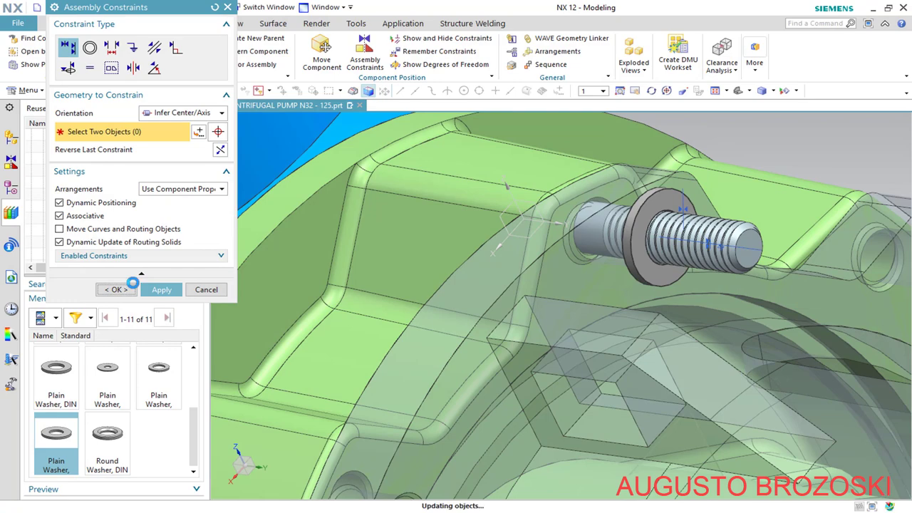
{"action": "scroll", "coordinate": [407, 244], "scroll_direction": "down", "scroll_amount": 5}
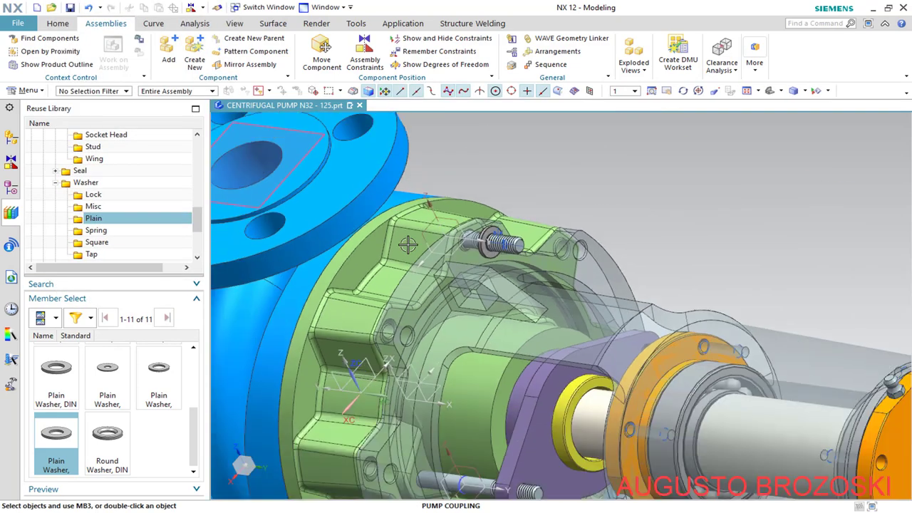
Fit the pump in view and add another Plain Washer, Small from the Assembly Navigator
{"action": "scroll", "coordinate": [484, 397], "scroll_direction": "up", "scroll_amount": 4}
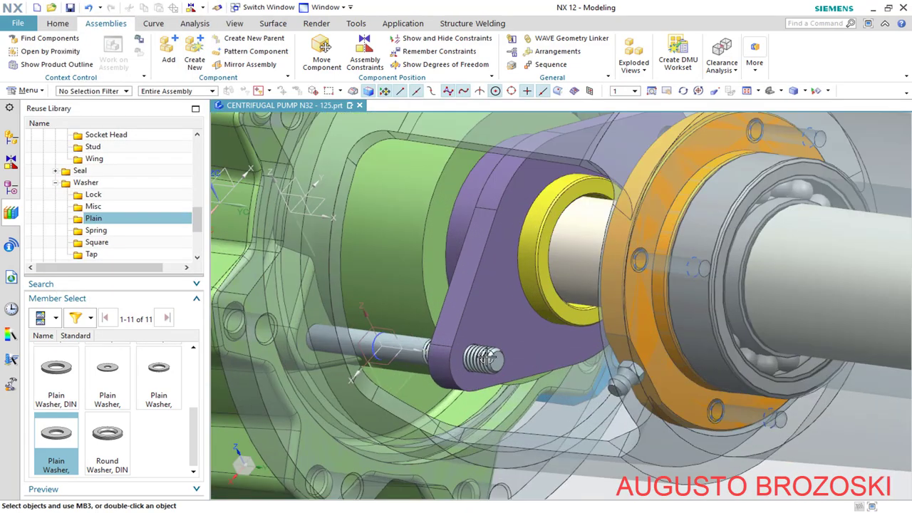
{"action": "key", "text": "ctrl+f"}
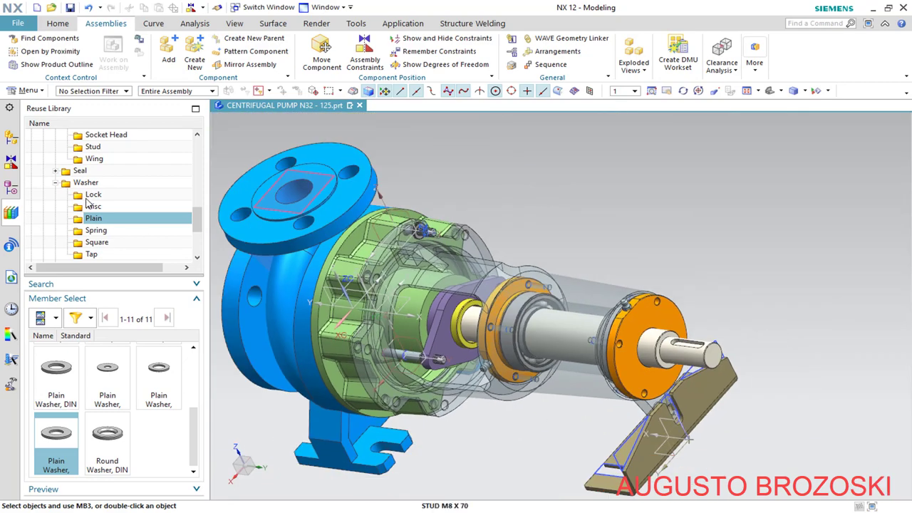
{"action": "left_click", "coordinate": [10, 139]}
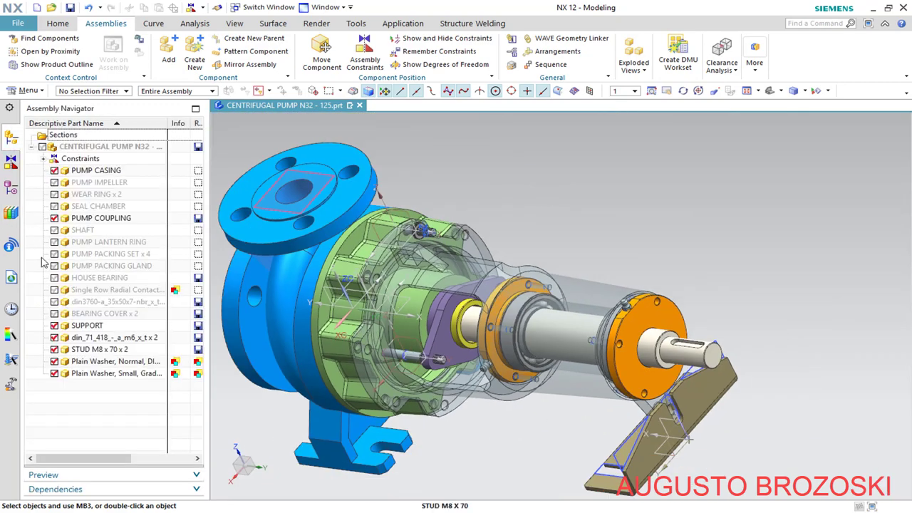
{"action": "right_click", "coordinate": [117, 374]}
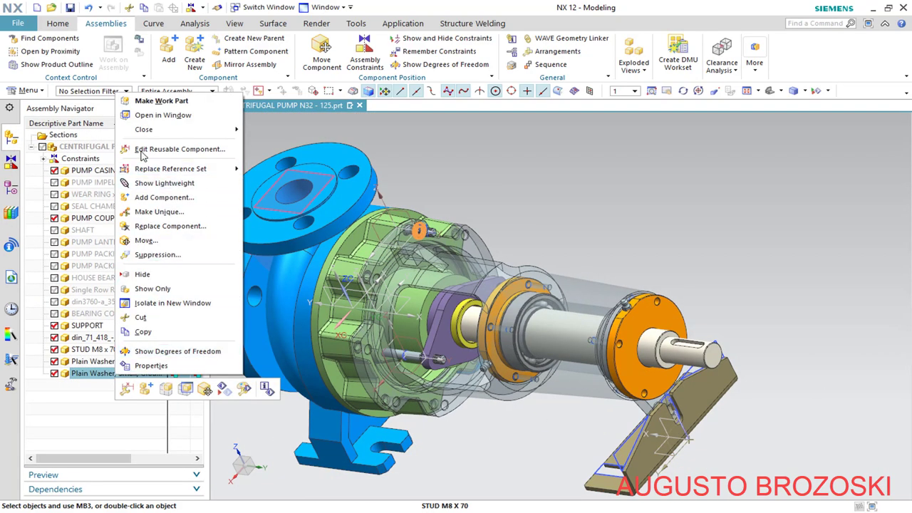
{"action": "left_click", "coordinate": [156, 197]}
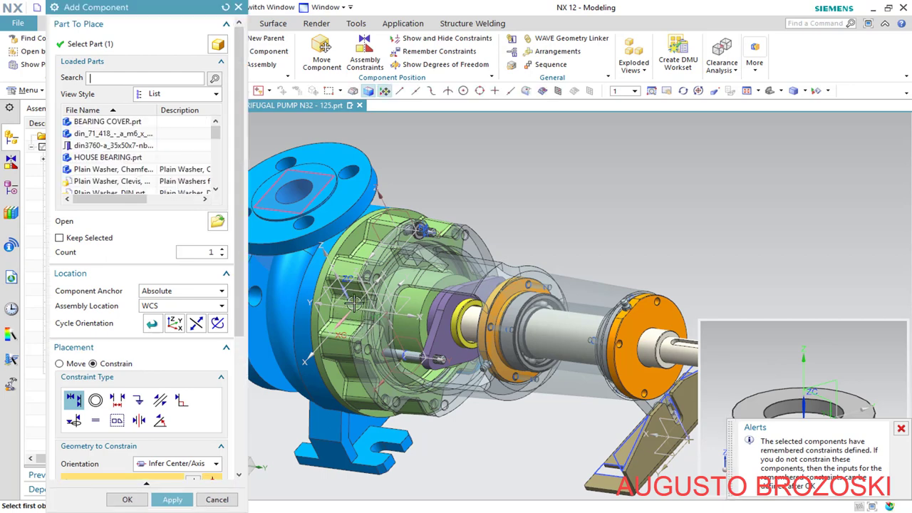
Move the new washer copy beside the lower stud at X 55, Y 148, then set Placement back to Constrain
{"action": "scroll", "coordinate": [239, 324], "scroll_direction": "down", "scroll_amount": 5}
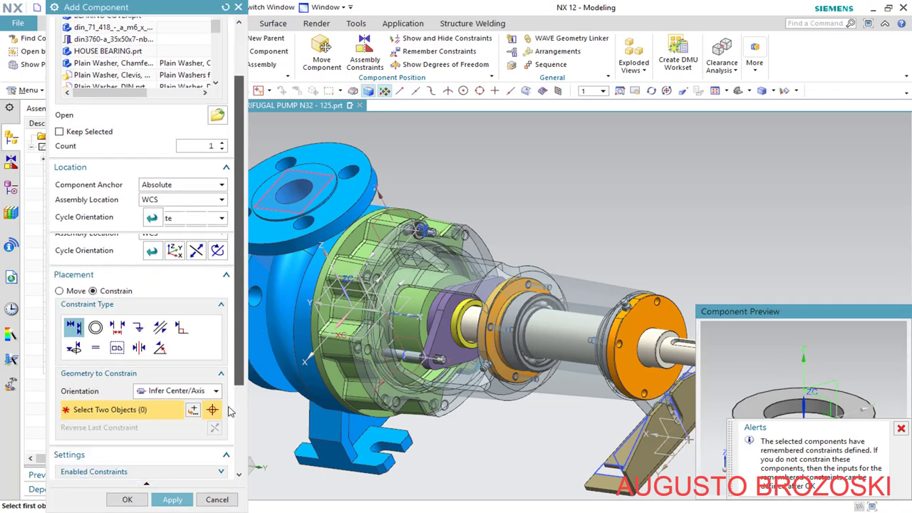
{"action": "left_click", "coordinate": [60, 165]}
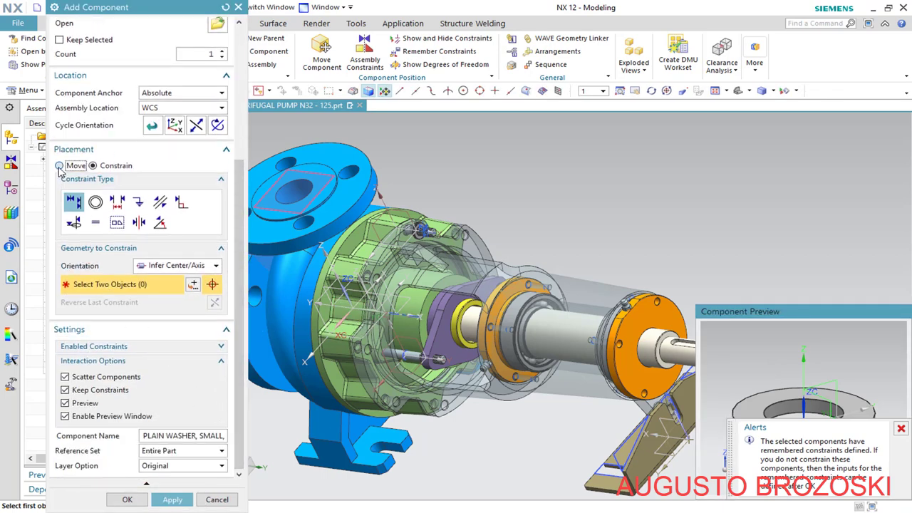
{"action": "scroll", "coordinate": [427, 356], "scroll_direction": "up", "scroll_amount": 5}
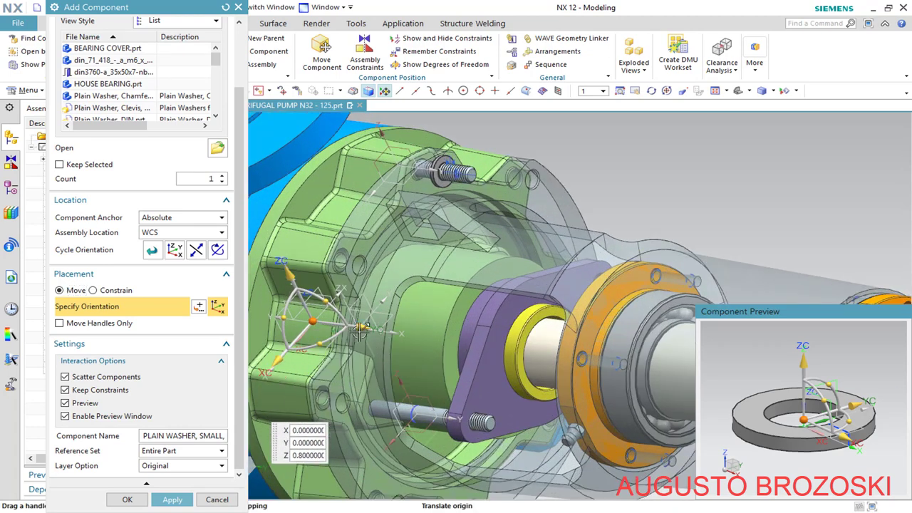
{"action": "left_click_drag", "start_coordinate": [361, 330], "coordinate": [719, 359]}
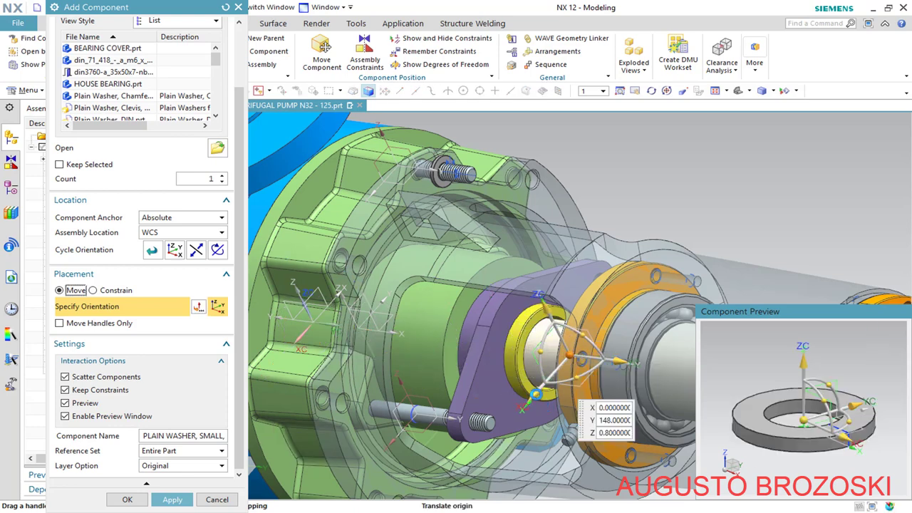
{"action": "mouse_move", "coordinate": [504, 434]}
{"action": "left_mouse_down"}
{"action": "mouse_move", "coordinate": [496, 440]}
{"action": "mouse_move", "coordinate": [492, 432]}
{"action": "left_mouse_up"}
{"action": "scroll", "coordinate": [490, 430], "scroll_direction": "up", "scroll_amount": 5}
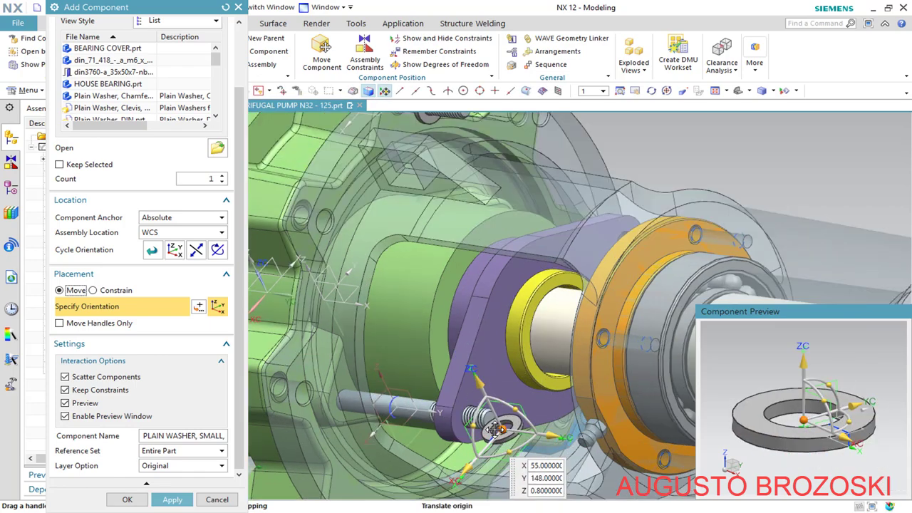
{"action": "scroll", "coordinate": [489, 428], "scroll_direction": "up", "scroll_amount": 3}
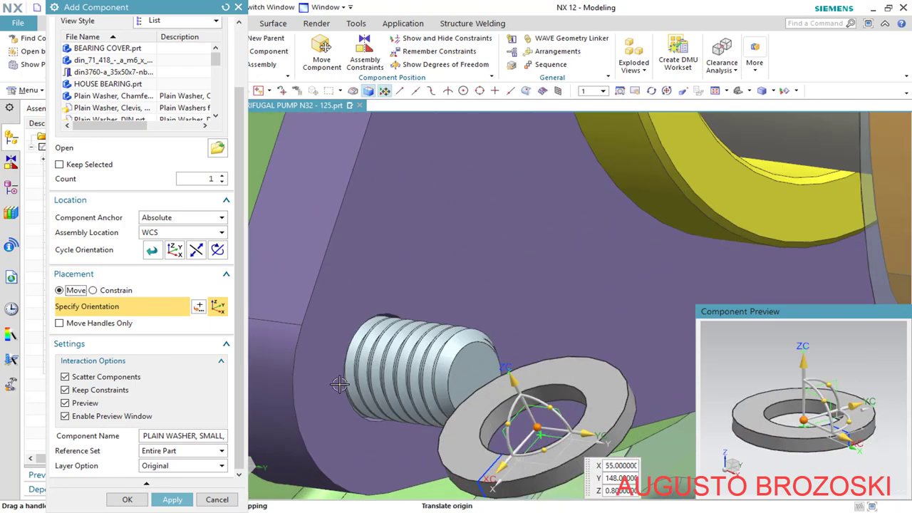
{"action": "left_click", "coordinate": [93, 290]}
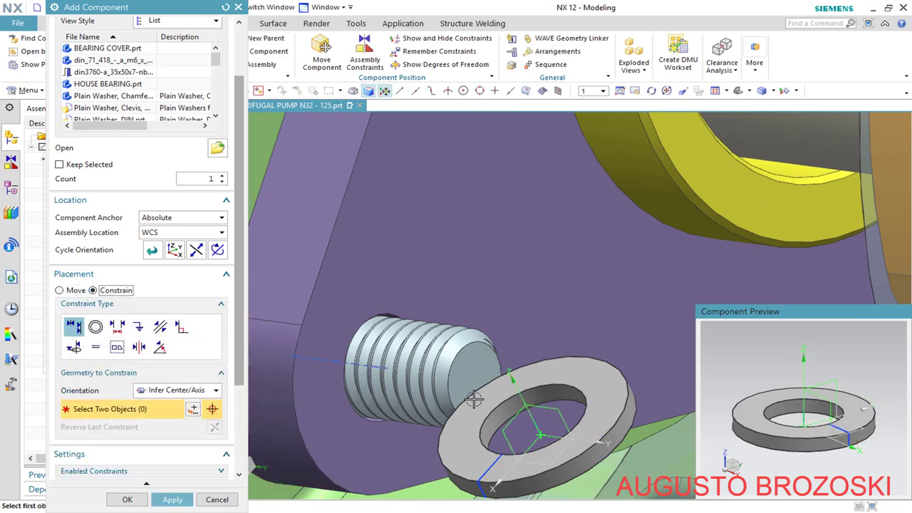
Align the washer hole to the lower stud's centreline and Touch its face to the purple gland plate
{"action": "left_click", "coordinate": [553, 390]}
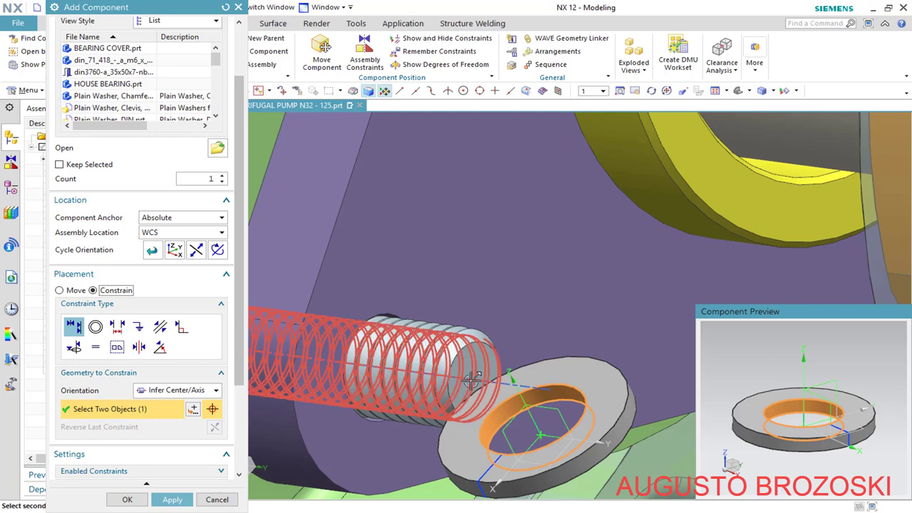
{"action": "left_click", "coordinate": [510, 383]}
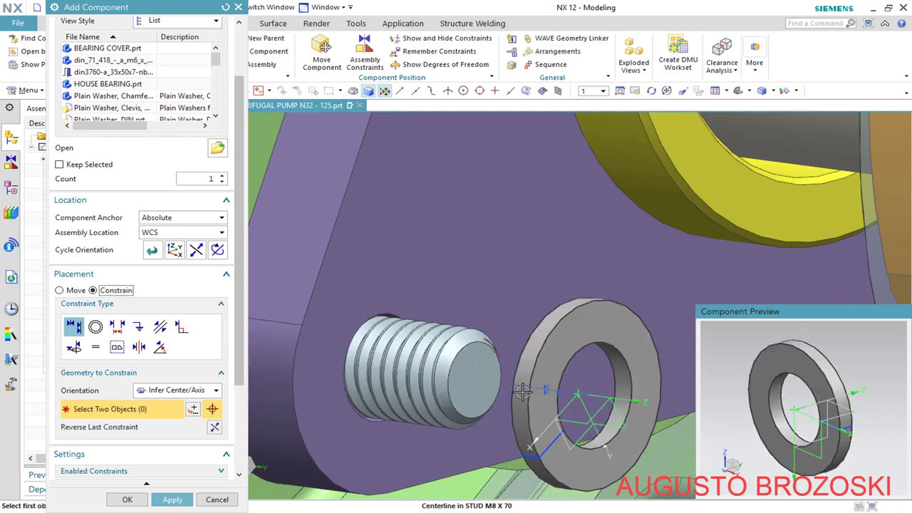
{"action": "left_click", "coordinate": [221, 394]}
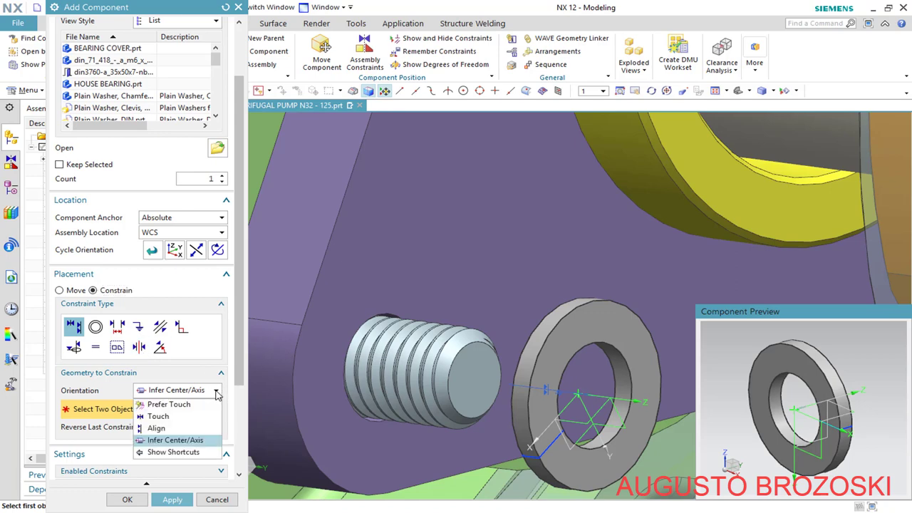
{"action": "left_click", "coordinate": [165, 416]}
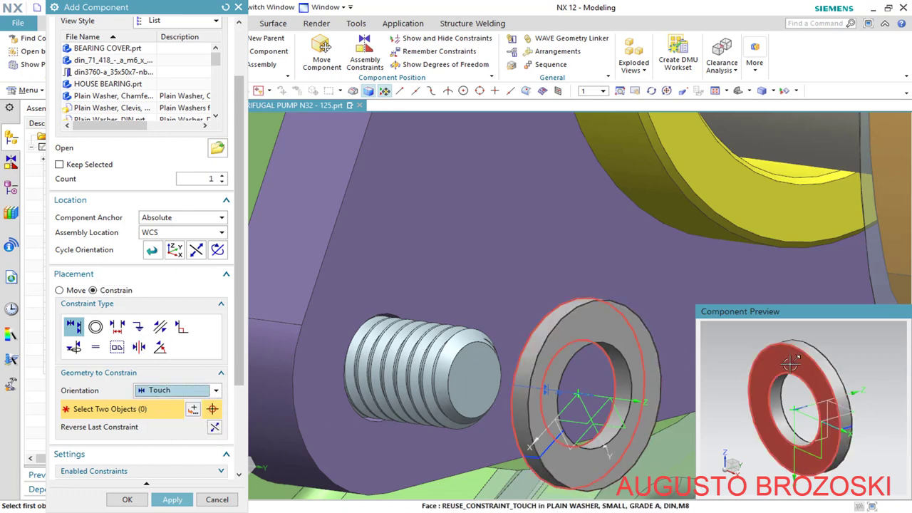
{"action": "left_click", "coordinate": [790, 364]}
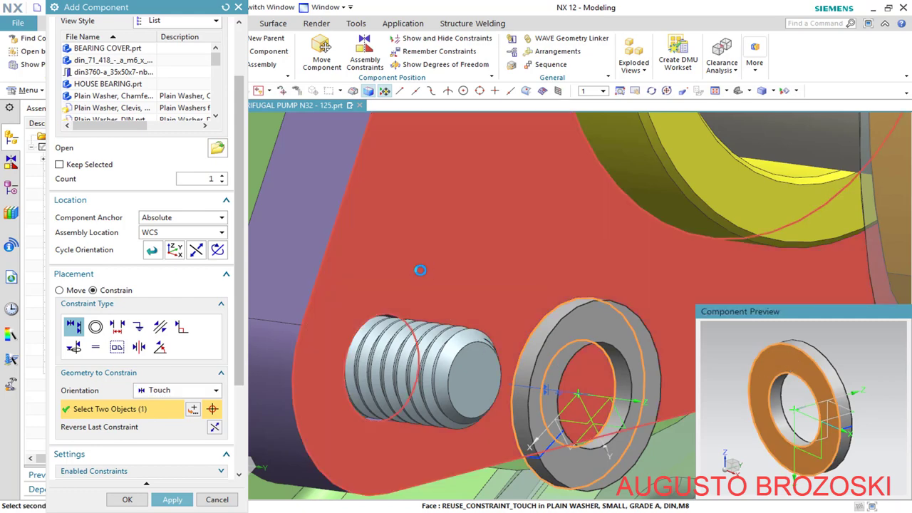
{"action": "left_click", "coordinate": [421, 270]}
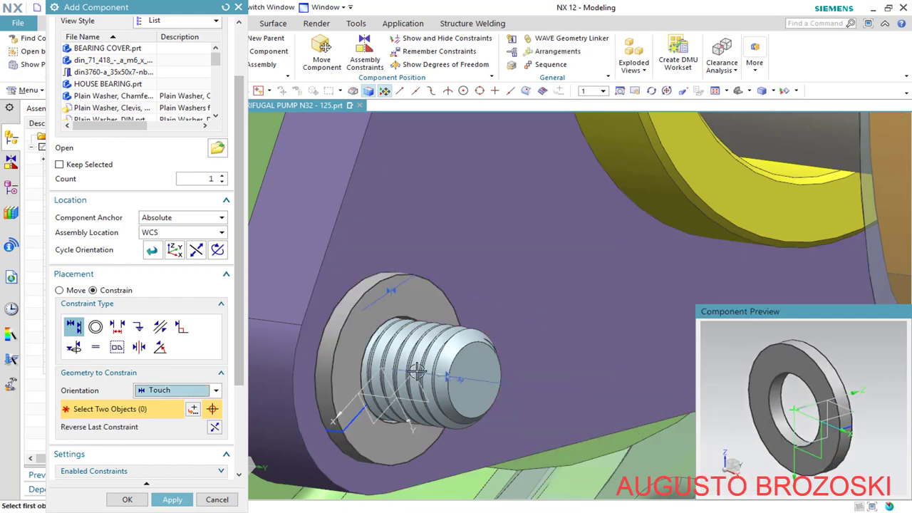
{"action": "left_click", "coordinate": [127, 499]}
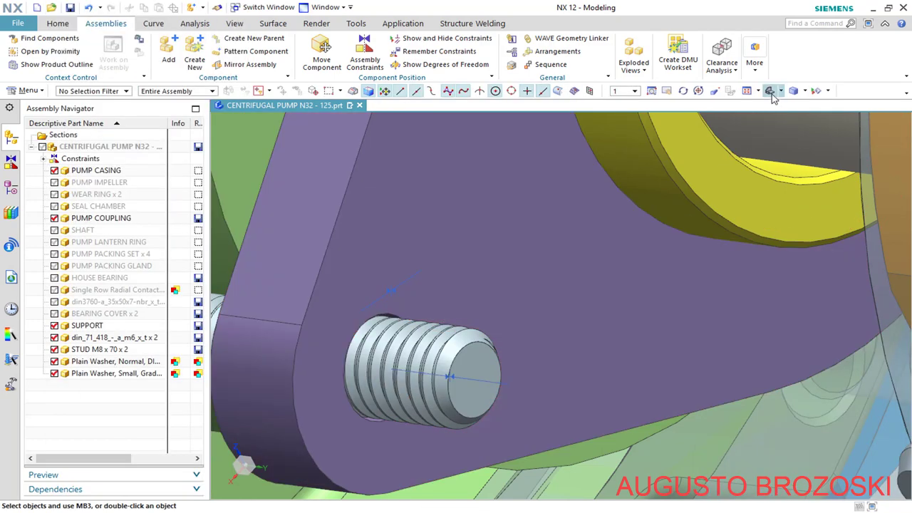
Set the Trimetric view and show all hidden bodies again through Show and Hide
{"action": "left_click", "coordinate": [769, 91]}
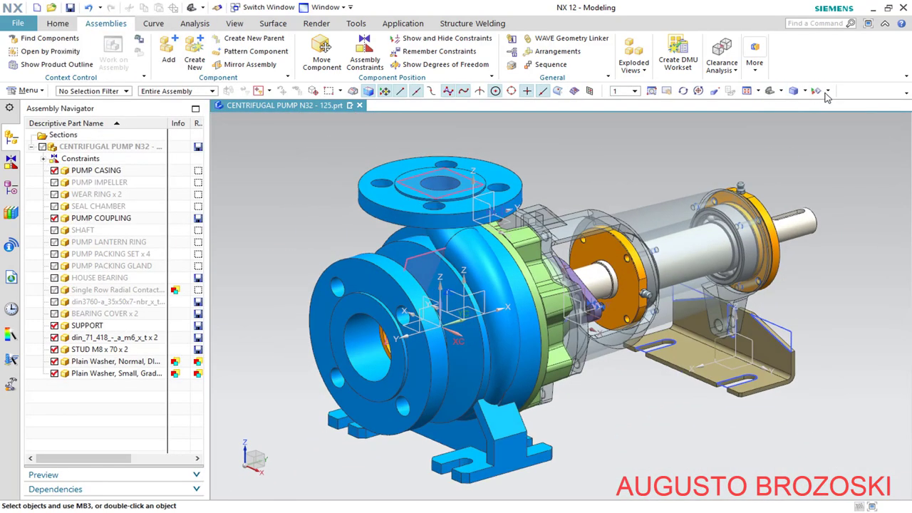
{"action": "left_click", "coordinate": [818, 91]}
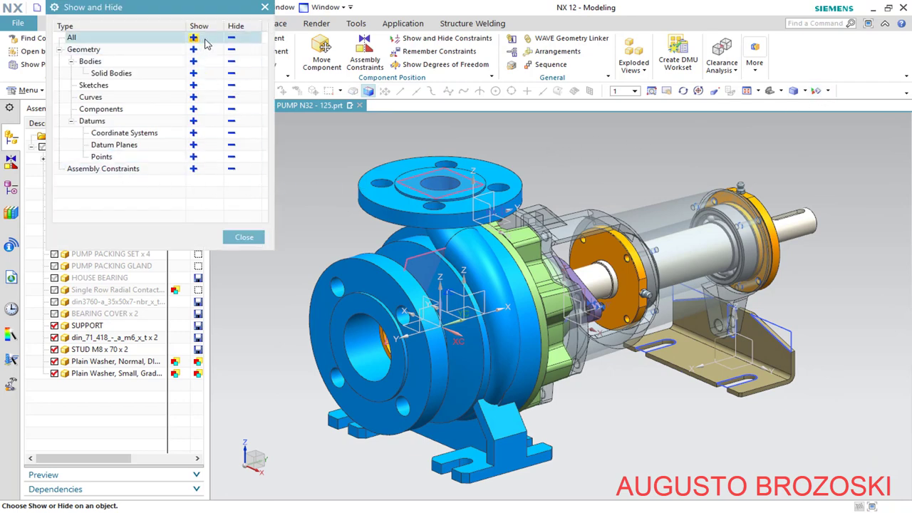
{"action": "left_click", "coordinate": [231, 39]}
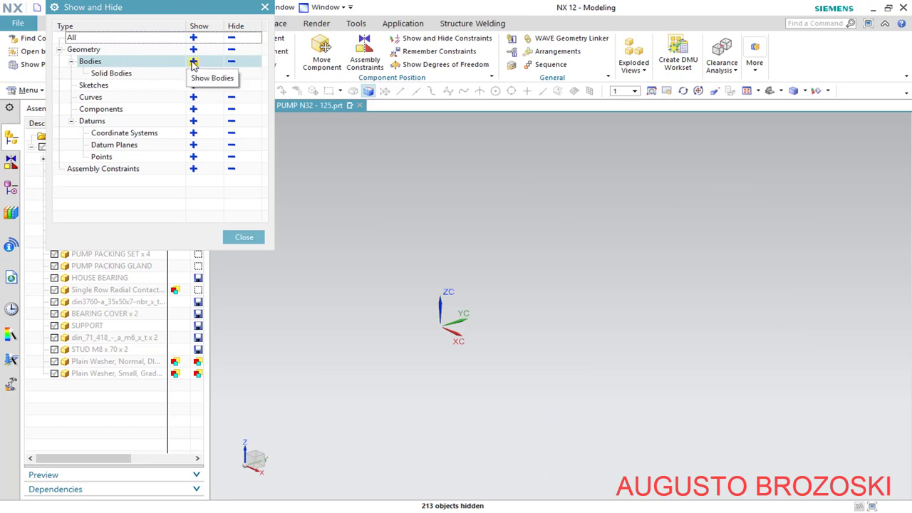
{"action": "left_click", "coordinate": [193, 62]}
{"action": "left_click", "coordinate": [243, 237]}
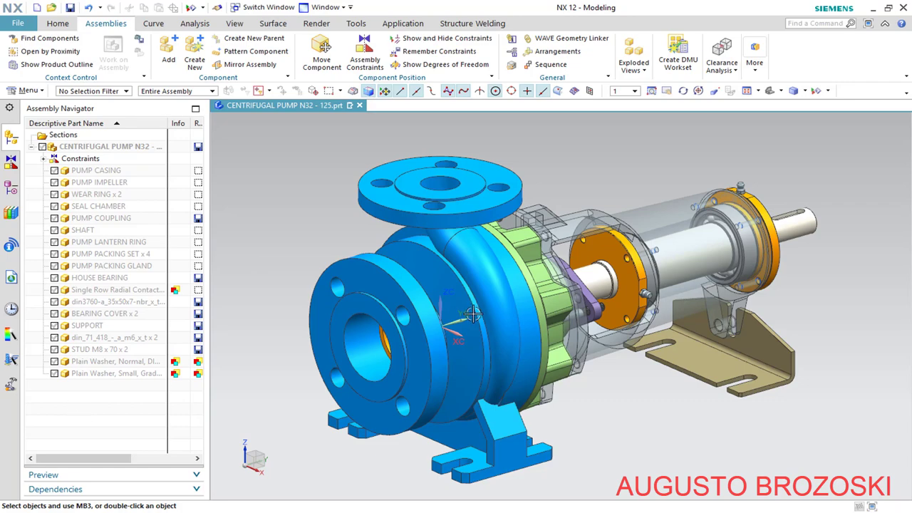
Reset to Trimetric, save the CENTRIFUGAL PUMP N32 assembly, and switch to the drawing PDF
{"action": "middle_click_drag", "start_coordinate": [473, 313], "coordinate": [495, 327]}
{"action": "scroll", "coordinate": [525, 314], "scroll_direction": "down", "scroll_amount": 5}
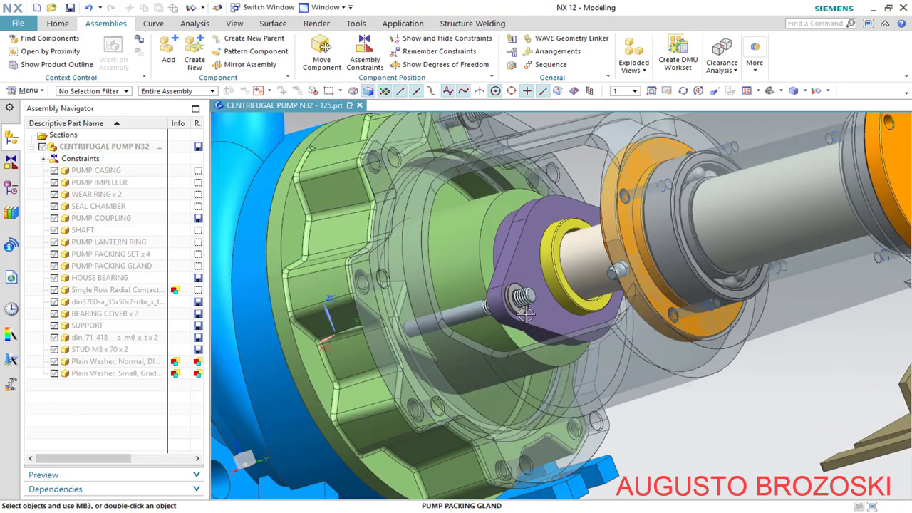
{"action": "scroll", "coordinate": [525, 313], "scroll_direction": "up", "scroll_amount": 5}
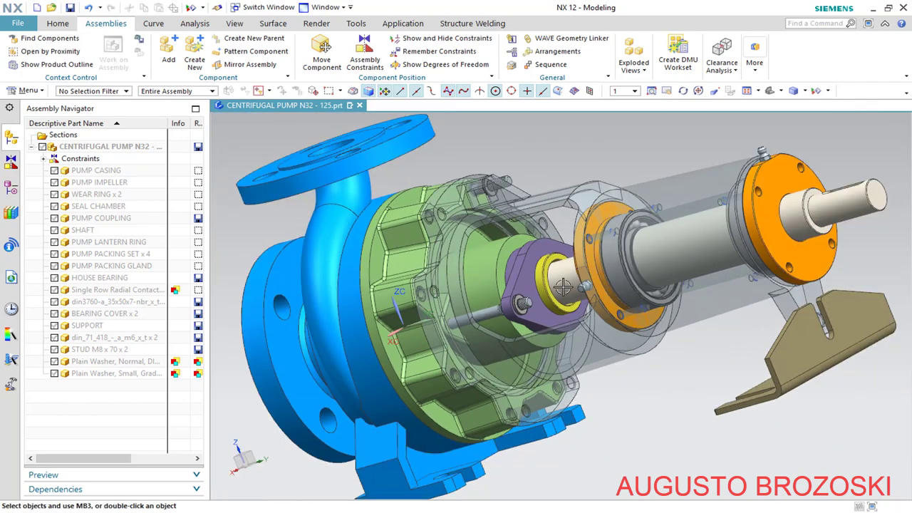
{"action": "left_click", "coordinate": [770, 90]}
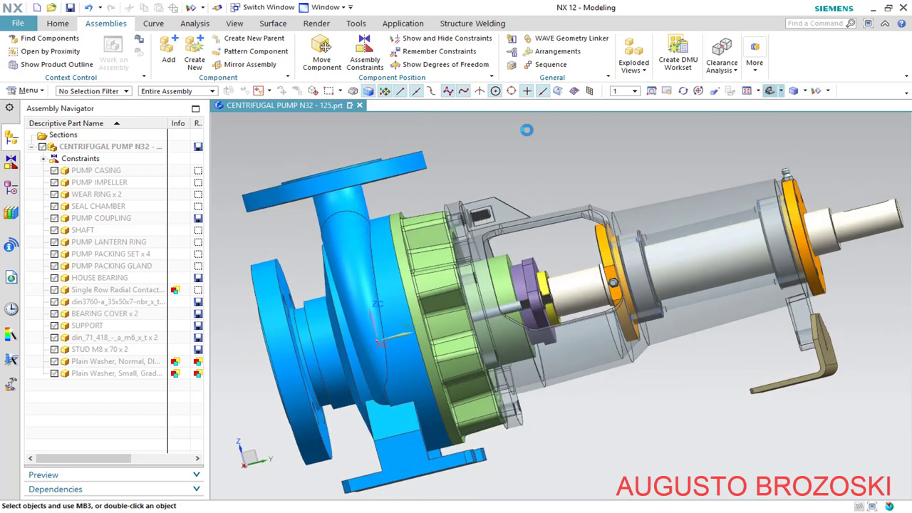
{"action": "left_click", "coordinate": [70, 8]}
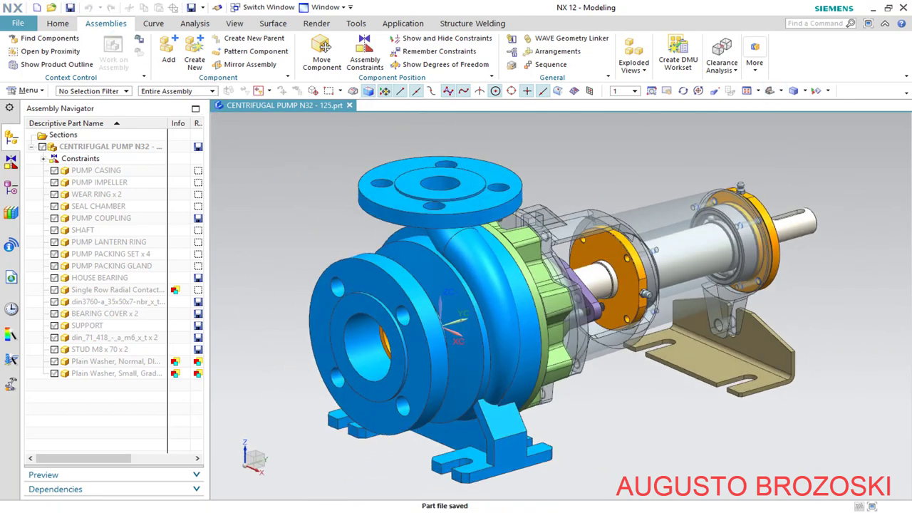
{"action": "key", "text": "alt+Tab"}
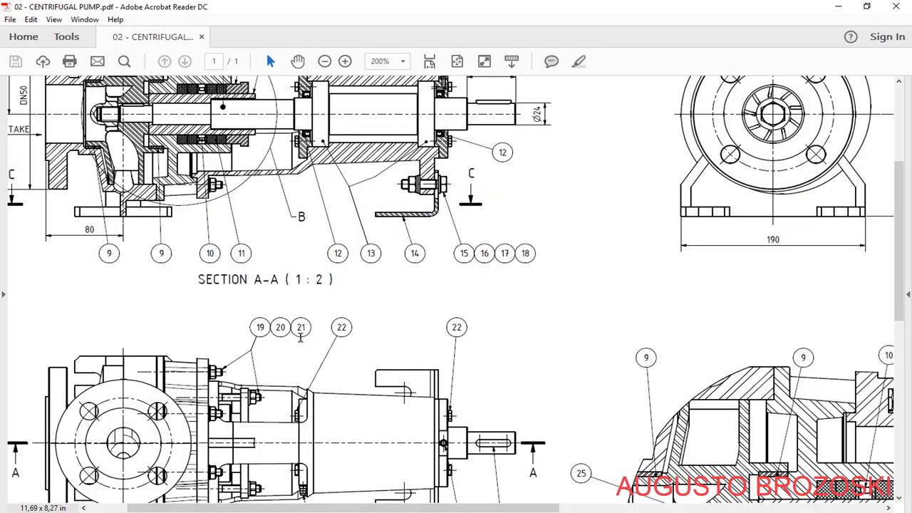
Check the parts list for the M8 DIN 934 hex nuts, then minimise Acrobat Reader
{"action": "left_click_drag", "start_coordinate": [460, 507], "coordinate": [751, 508]}
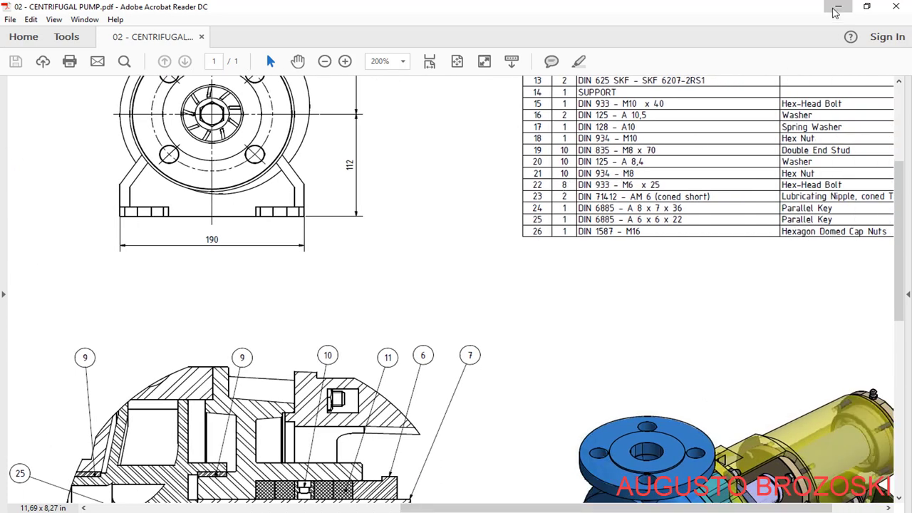
{"action": "left_click", "coordinate": [838, 7]}
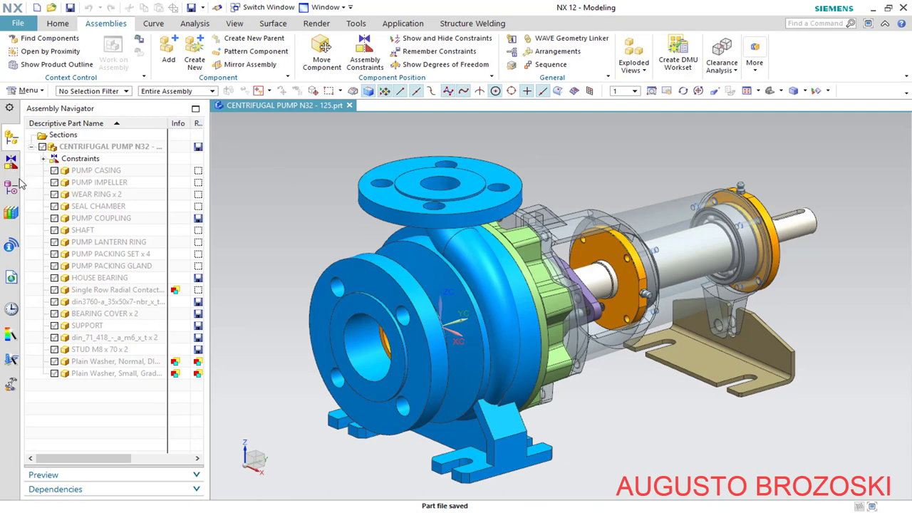
Browse the Reuse Library to the Nut > Hex category of standard parts
{"action": "left_click", "coordinate": [11, 214]}
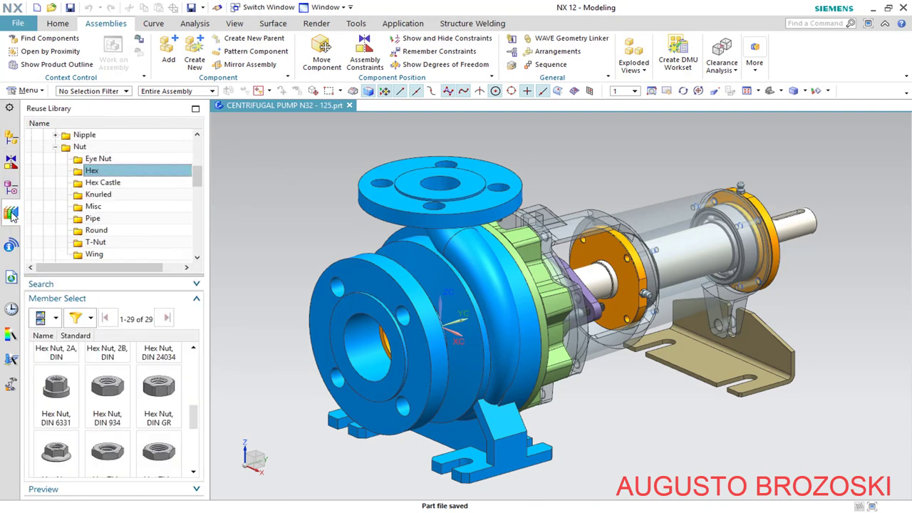
{"action": "scroll", "coordinate": [67, 160], "scroll_direction": "up", "scroll_amount": 5}
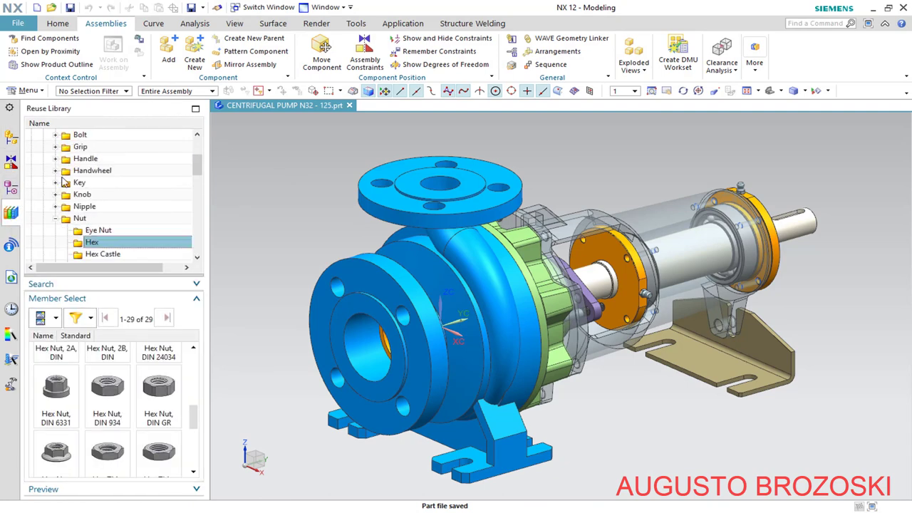
{"action": "scroll", "coordinate": [65, 166], "scroll_direction": "down", "scroll_amount": 6}
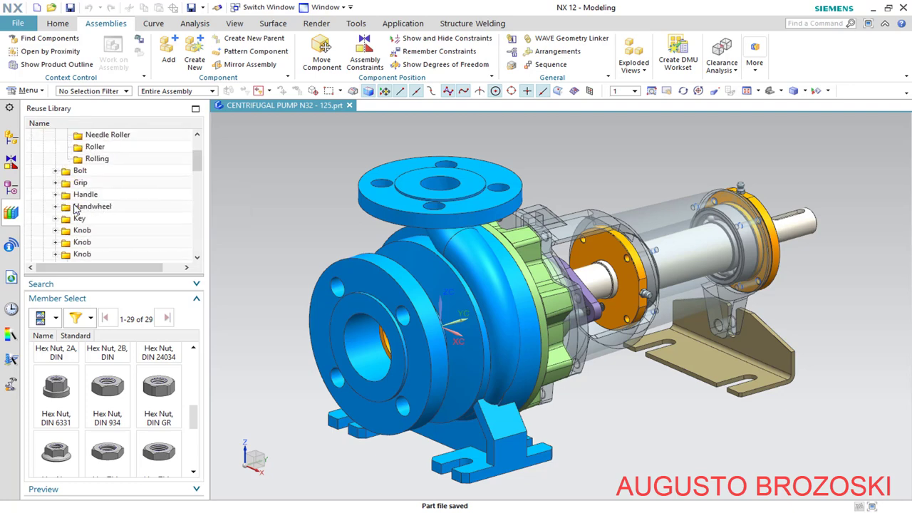
{"action": "left_click", "coordinate": [80, 167]}
{"action": "scroll", "coordinate": [135, 208], "scroll_direction": "down", "scroll_amount": 1}
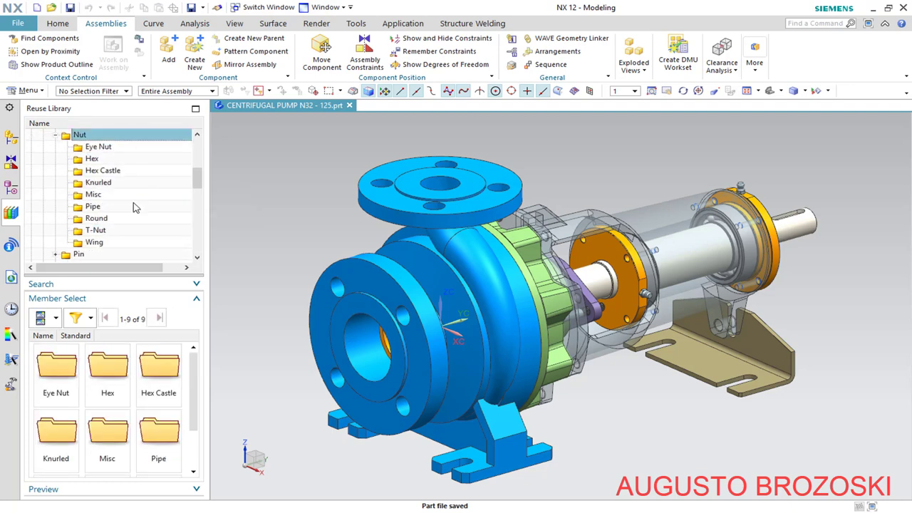
{"action": "left_click", "coordinate": [90, 159]}
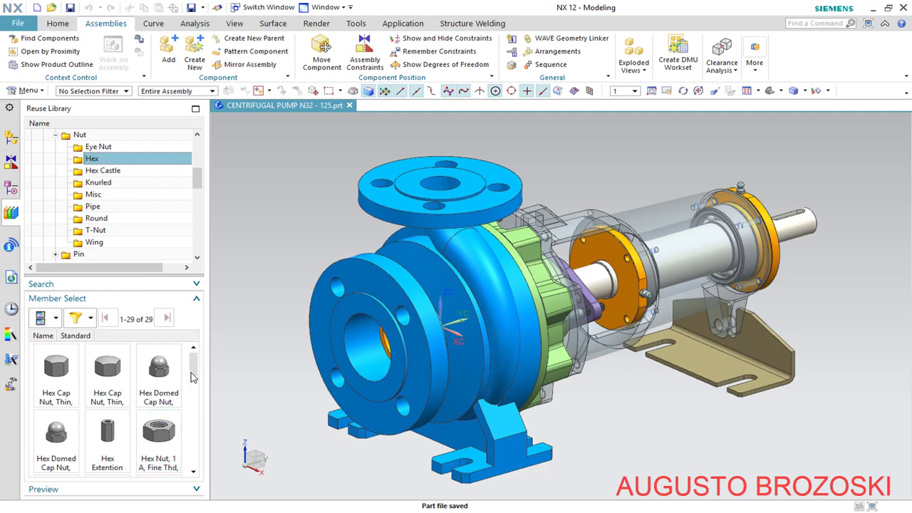
Add the Hex Nut, DIN 934 part to the assembly from its right-click menu
{"action": "scroll", "coordinate": [194, 387], "scroll_direction": "down", "scroll_amount": 2}
{"action": "left_click_drag", "start_coordinate": [193, 384], "coordinate": [202, 427]}
{"action": "left_click", "coordinate": [113, 396]}
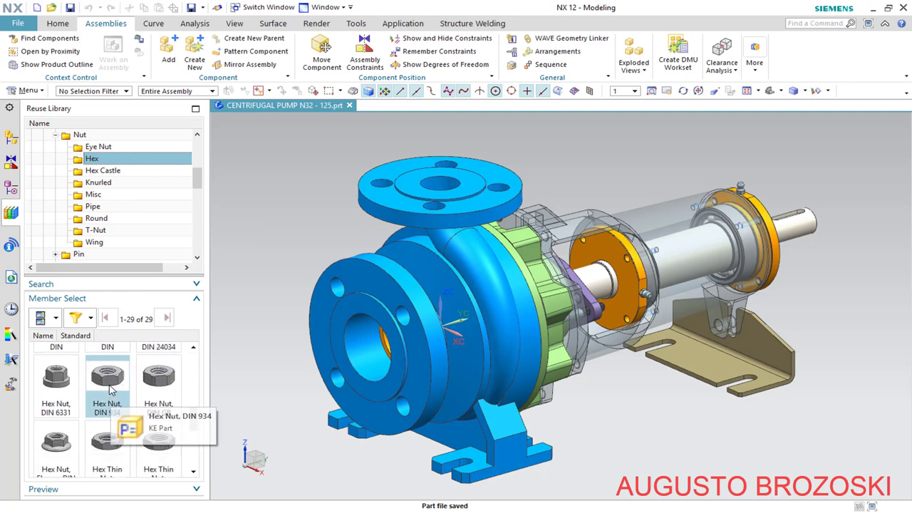
{"action": "right_click", "coordinate": [111, 389]}
{"action": "left_click", "coordinate": [151, 396]}
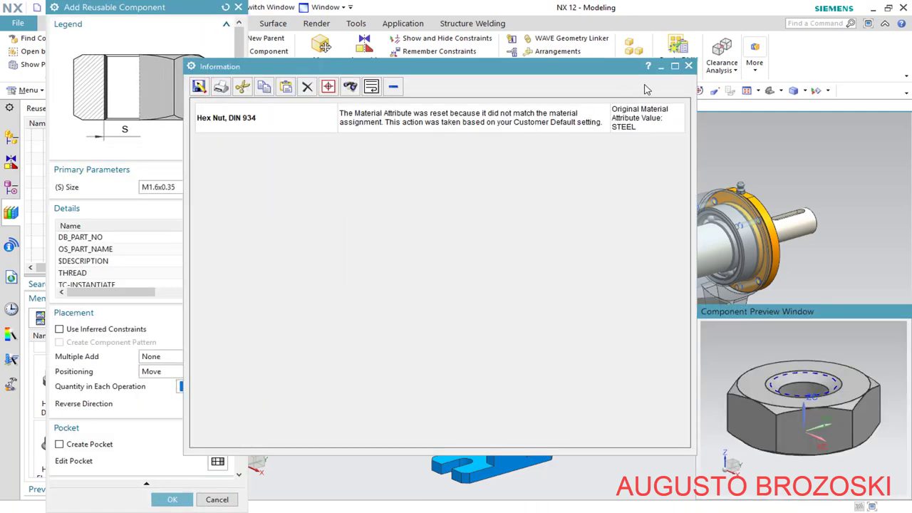
Dismiss the material notice and set the nut size to M8x1.25
{"action": "left_click", "coordinate": [688, 66]}
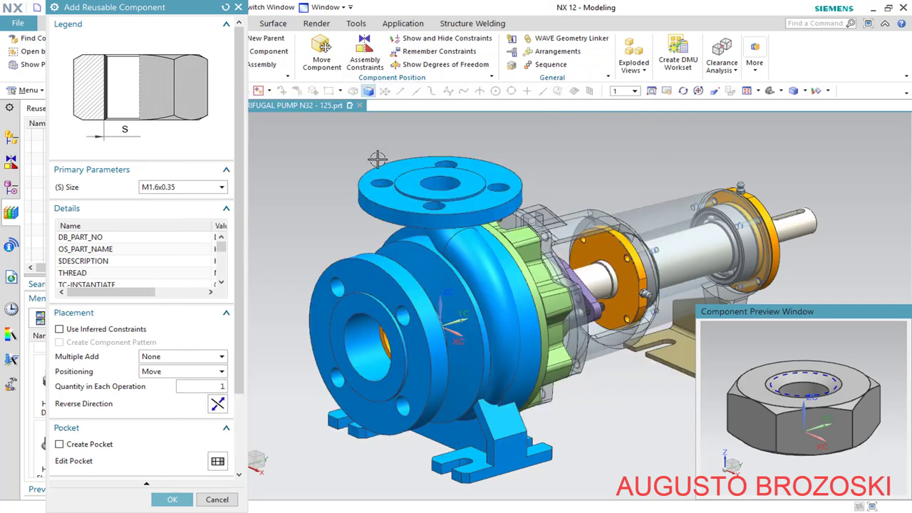
{"action": "left_click", "coordinate": [221, 187]}
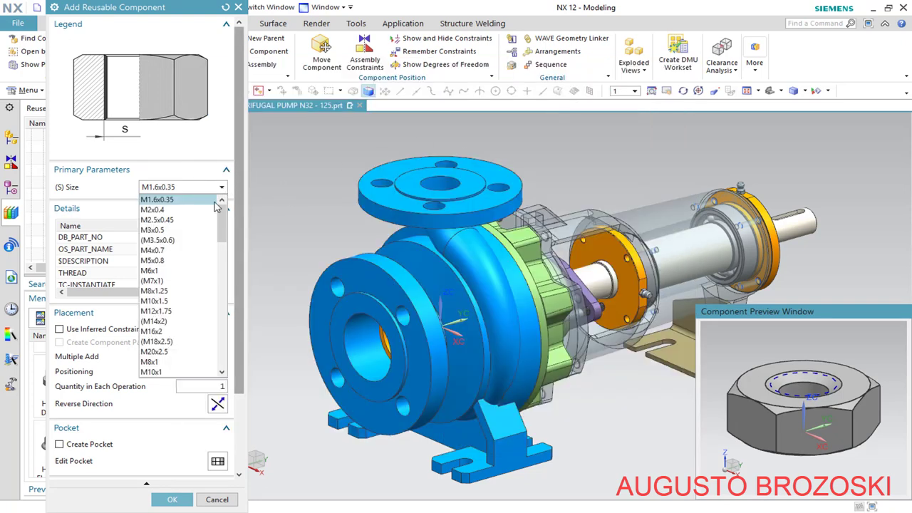
{"action": "left_click", "coordinate": [168, 290]}
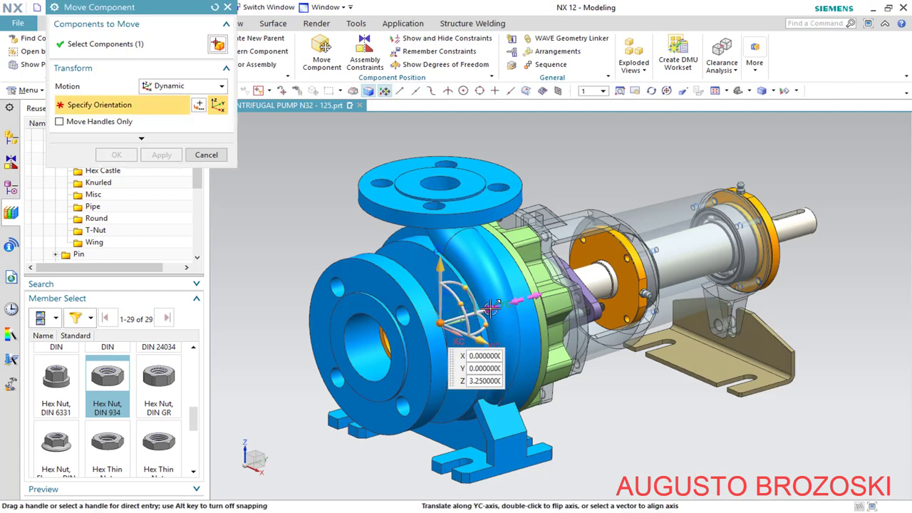
Move the nut to Y 159 and Z 90.25 above the pump and confirm
{"action": "left_click_drag", "start_coordinate": [501, 305], "coordinate": [623, 242]}
{"action": "left_click_drag", "start_coordinate": [584, 219], "coordinate": [586, 140]}
{"action": "scroll", "coordinate": [646, 159], "scroll_direction": "up", "scroll_amount": 5}
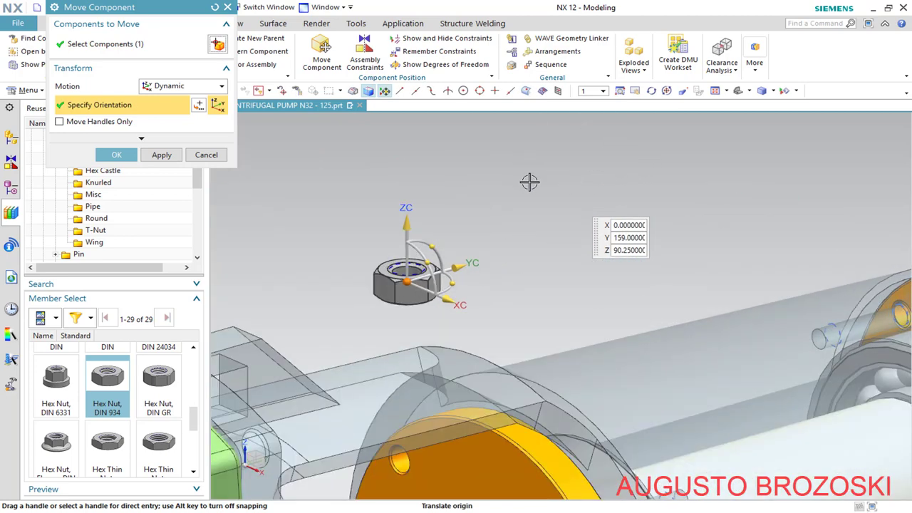
{"action": "left_click", "coordinate": [133, 155]}
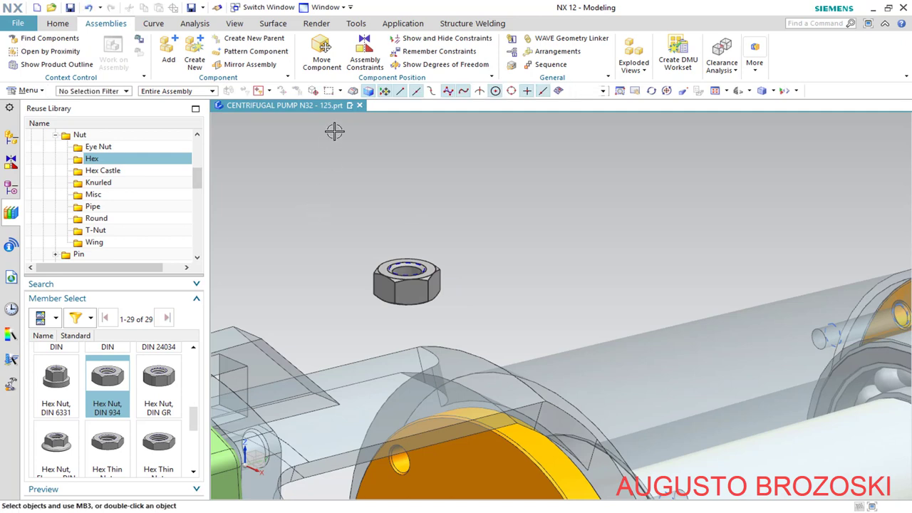
Align the nut's hole centerline with the stud's centerline and apply
{"action": "left_click", "coordinate": [362, 57]}
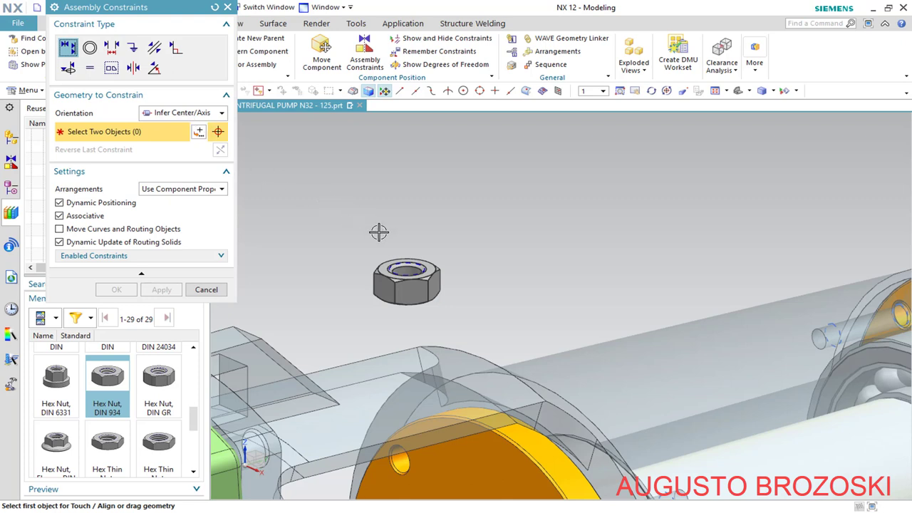
{"action": "scroll", "coordinate": [411, 256], "scroll_direction": "down", "scroll_amount": 5}
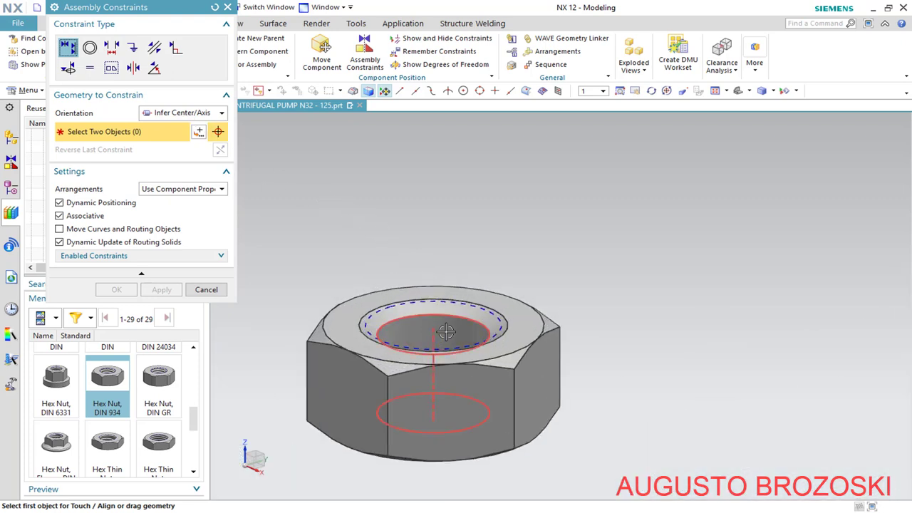
{"action": "left_click", "coordinate": [445, 331]}
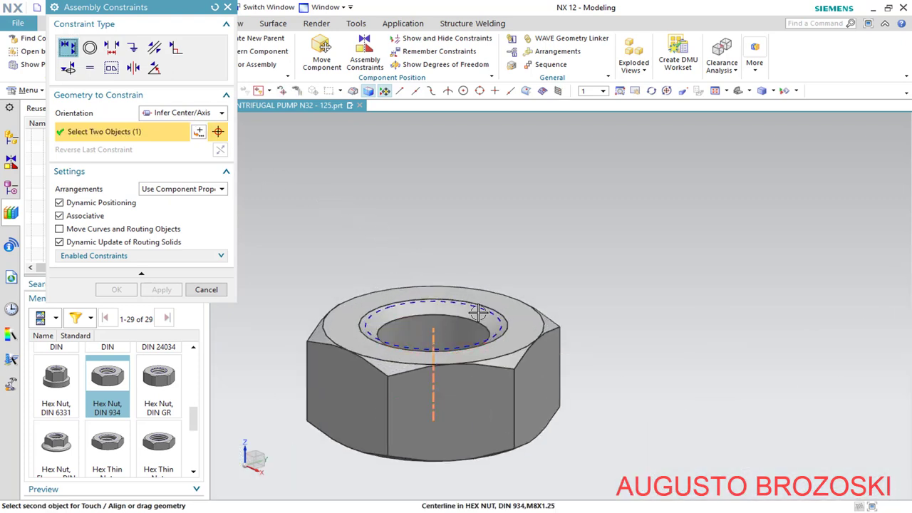
{"action": "scroll", "coordinate": [477, 312], "scroll_direction": "up", "scroll_amount": 6}
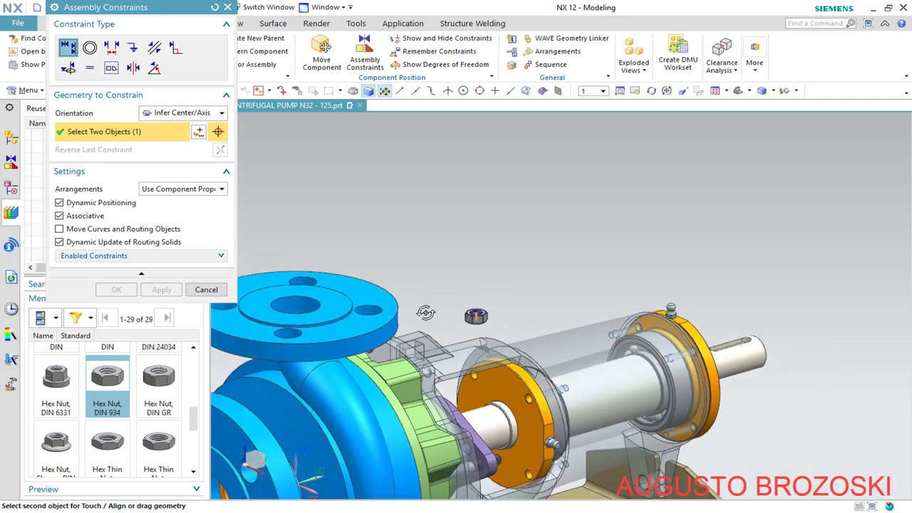
{"action": "middle_click_drag", "start_coordinate": [425, 312], "coordinate": [427, 326]}
{"action": "scroll", "coordinate": [382, 341], "scroll_direction": "down", "scroll_amount": 6}
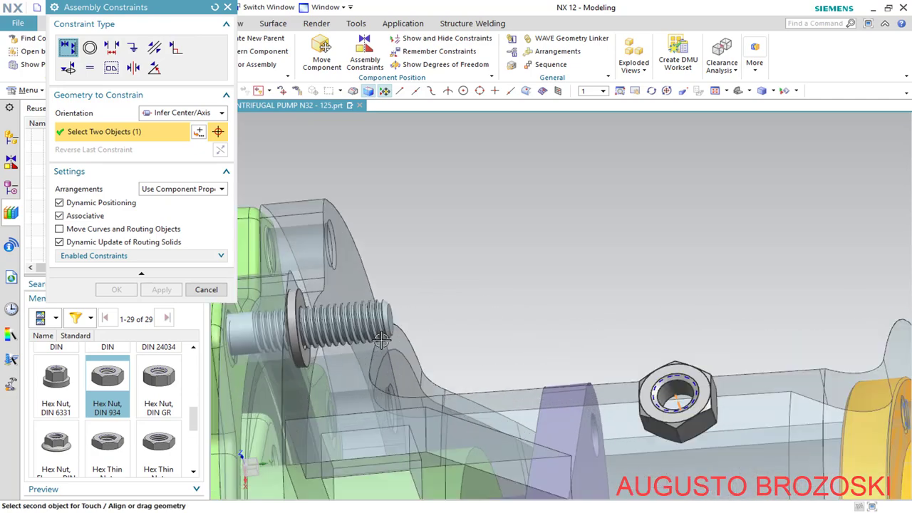
{"action": "scroll", "coordinate": [381, 341], "scroll_direction": "down", "scroll_amount": 3}
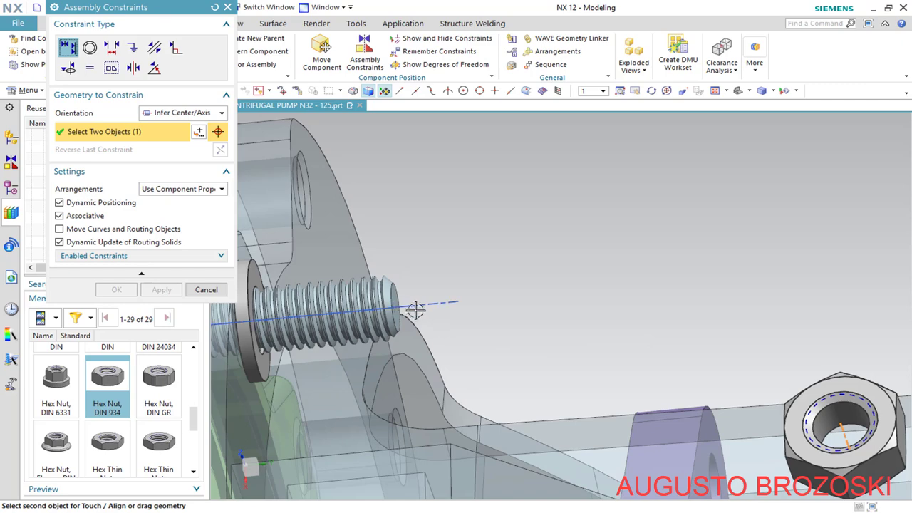
{"action": "left_click", "coordinate": [426, 304]}
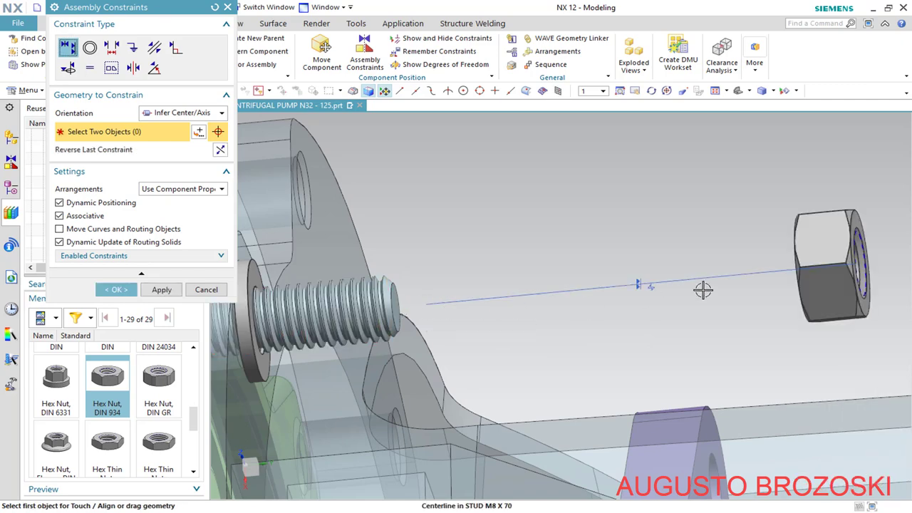
{"action": "left_click", "coordinate": [161, 290]}
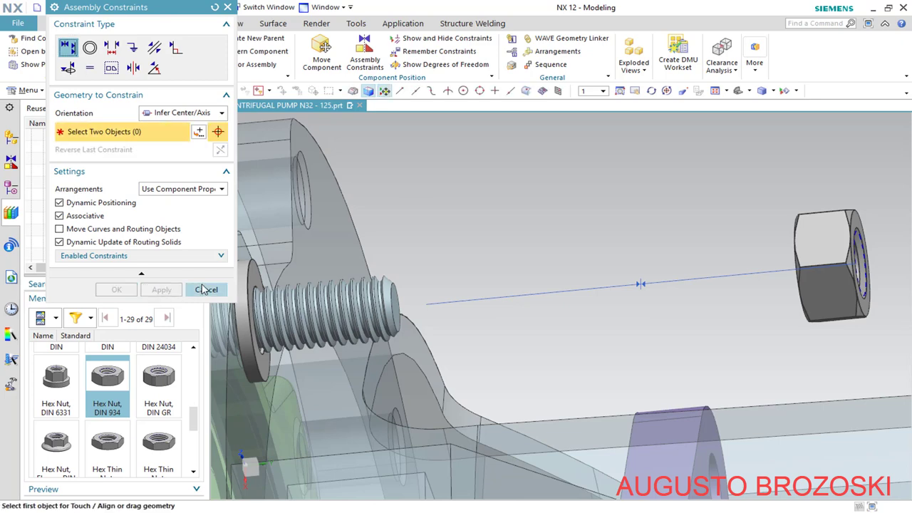
Switch the constraint orientation to Touch and pick the hex nut's contact face
{"action": "left_click", "coordinate": [222, 114]}
{"action": "left_click", "coordinate": [205, 138]}
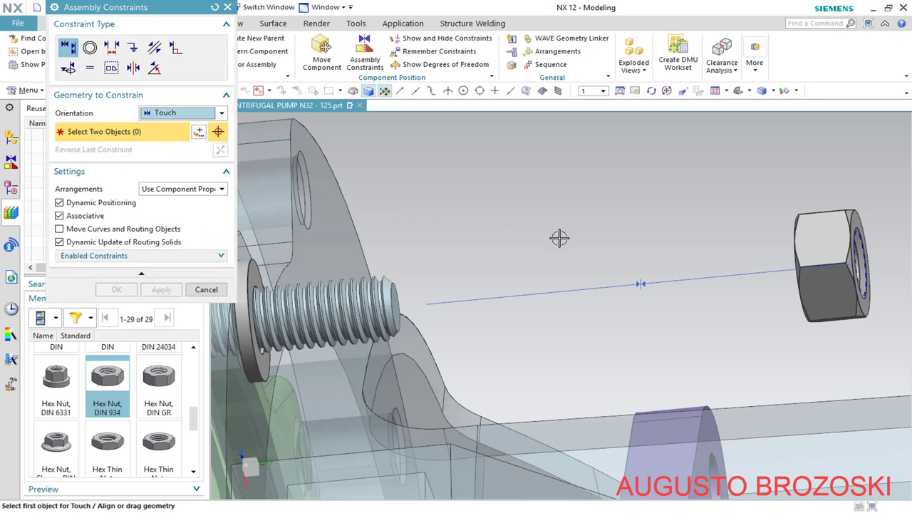
{"action": "middle_click_drag", "start_coordinate": [559, 237], "coordinate": [466, 259]}
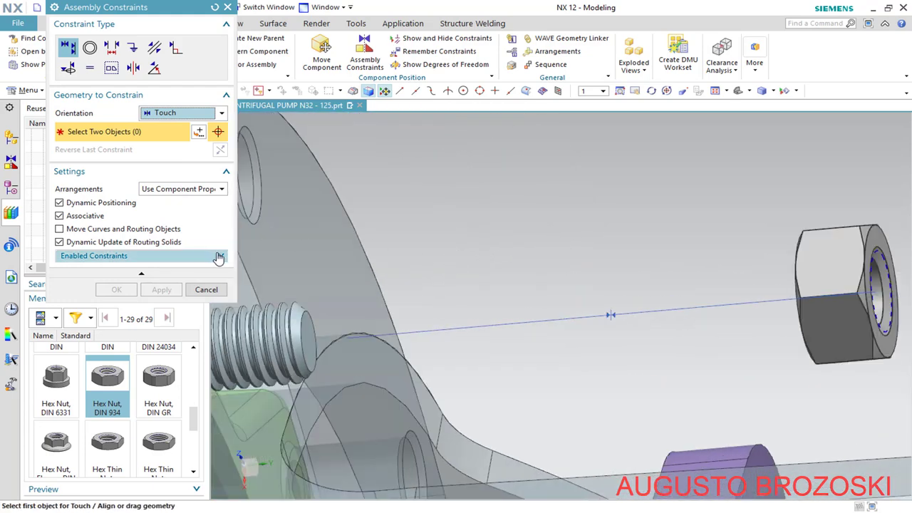
{"action": "middle_click_drag", "start_coordinate": [350, 275], "coordinate": [374, 300]}
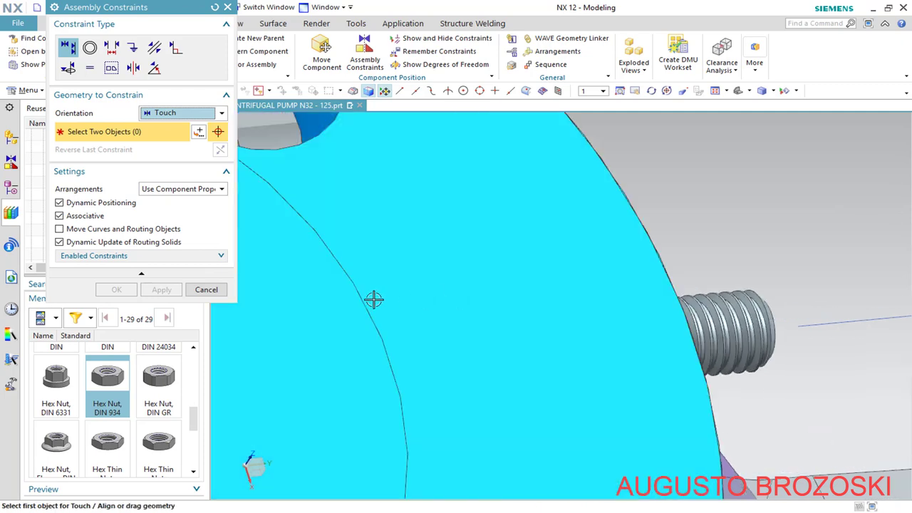
{"action": "scroll", "coordinate": [335, 297], "scroll_direction": "up", "scroll_amount": 3}
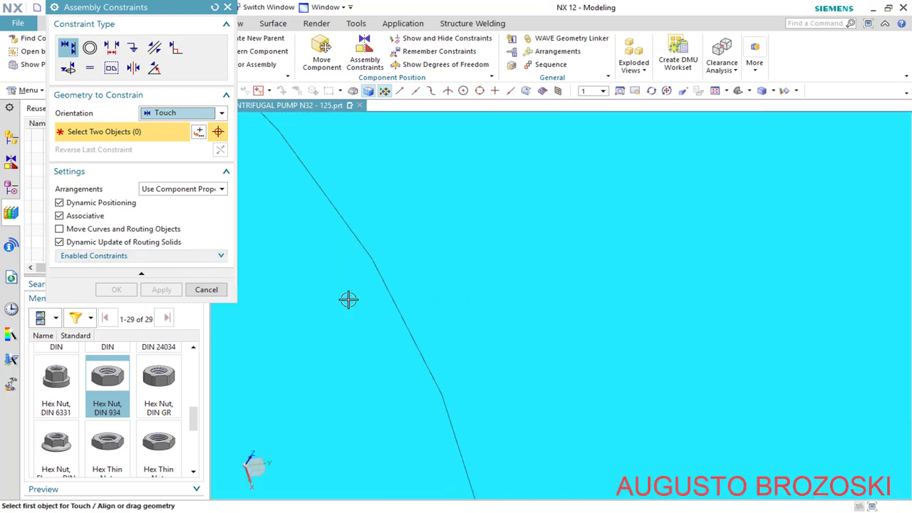
{"action": "scroll", "coordinate": [362, 301], "scroll_direction": "down", "scroll_amount": 4}
{"action": "scroll", "coordinate": [657, 280], "scroll_direction": "up", "scroll_amount": 5}
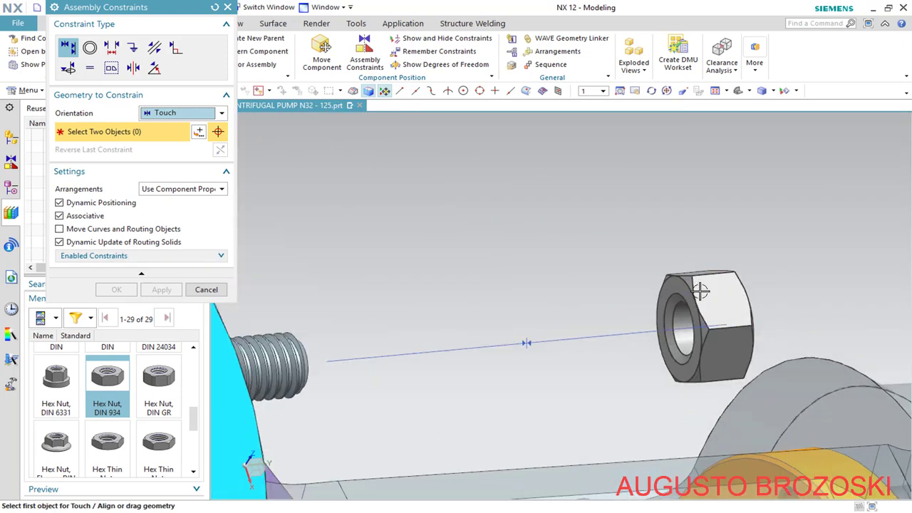
{"action": "left_click", "coordinate": [657, 280]}
Touch the nut to the washer face, apply, and close Assembly Constraints
{"action": "scroll", "coordinate": [657, 280], "scroll_direction": "down", "scroll_amount": 4}
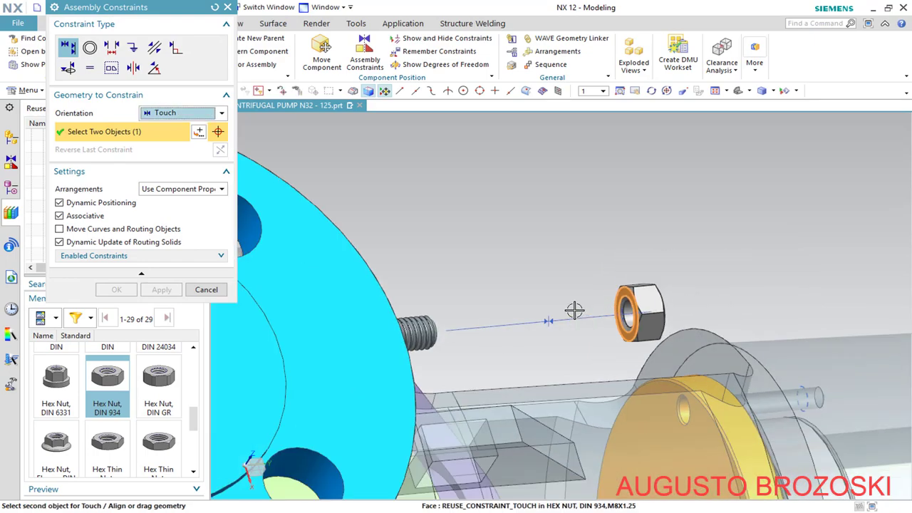
{"action": "scroll", "coordinate": [458, 318], "scroll_direction": "up", "scroll_amount": 2}
{"action": "middle_click_drag", "start_coordinate": [458, 318], "coordinate": [428, 320]}
{"action": "scroll", "coordinate": [486, 295], "scroll_direction": "up", "scroll_amount": 2}
{"action": "scroll", "coordinate": [505, 307], "scroll_direction": "down", "scroll_amount": 3}
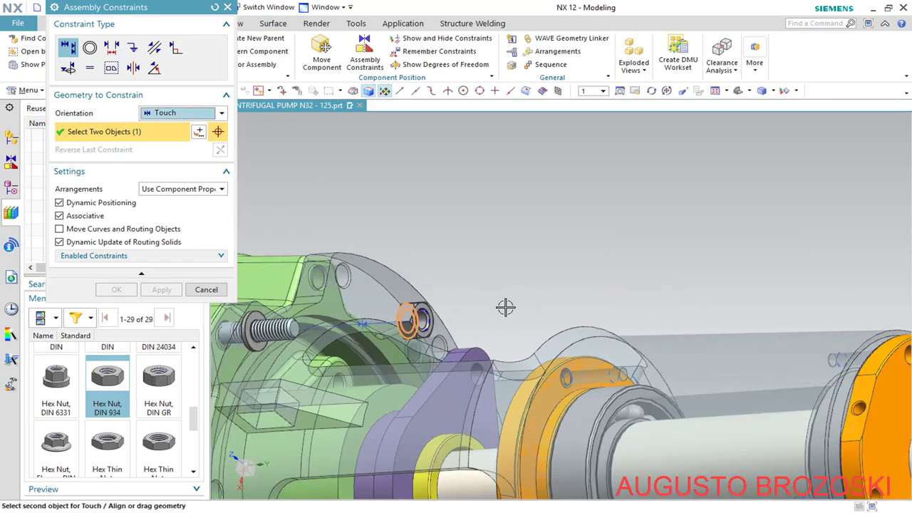
{"action": "scroll", "coordinate": [349, 313], "scroll_direction": "up", "scroll_amount": 6}
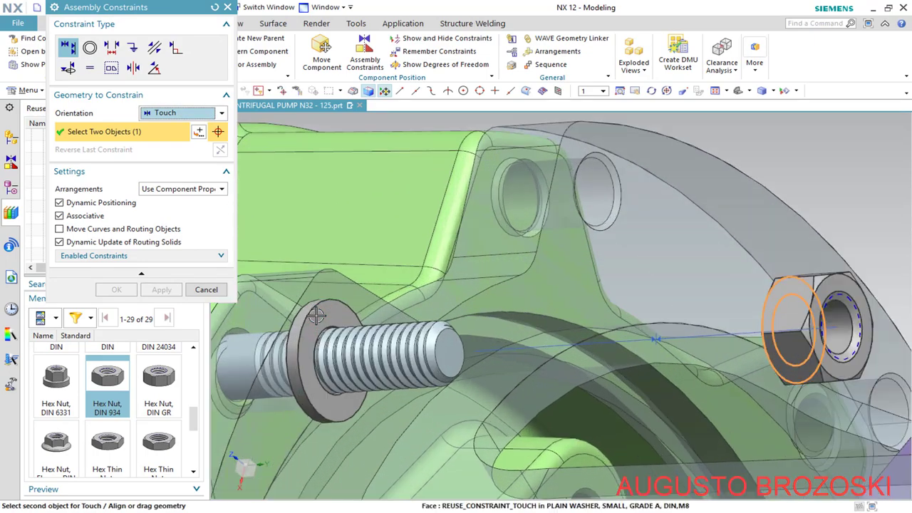
{"action": "left_click", "coordinate": [331, 314]}
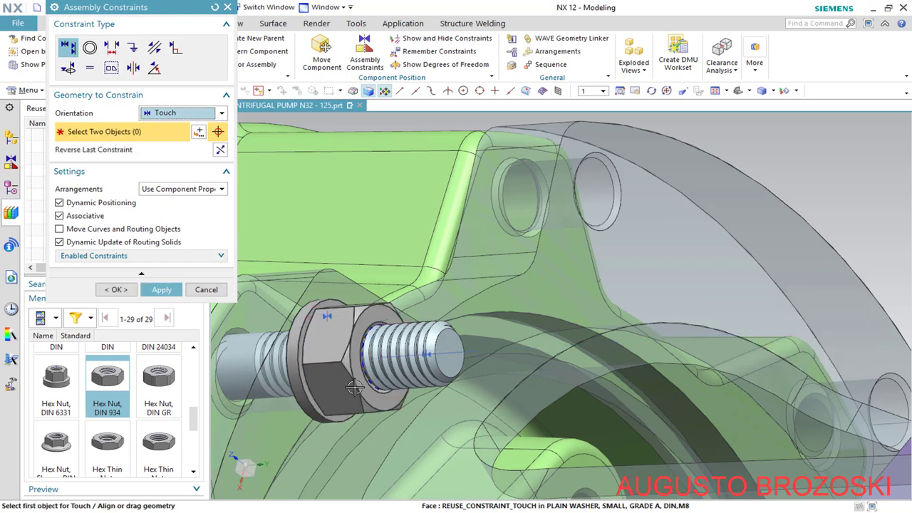
{"action": "left_click", "coordinate": [155, 292]}
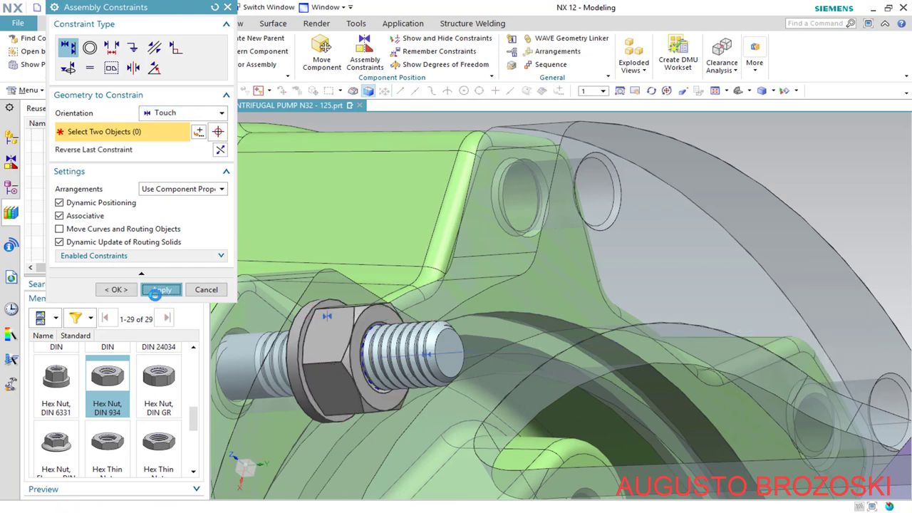
{"action": "left_click", "coordinate": [206, 289]}
Add another instance of Hex Nut, DIN 934,M8x1.25 from the Assembly Navigator
{"action": "scroll", "coordinate": [493, 278], "scroll_direction": "down", "scroll_amount": 5}
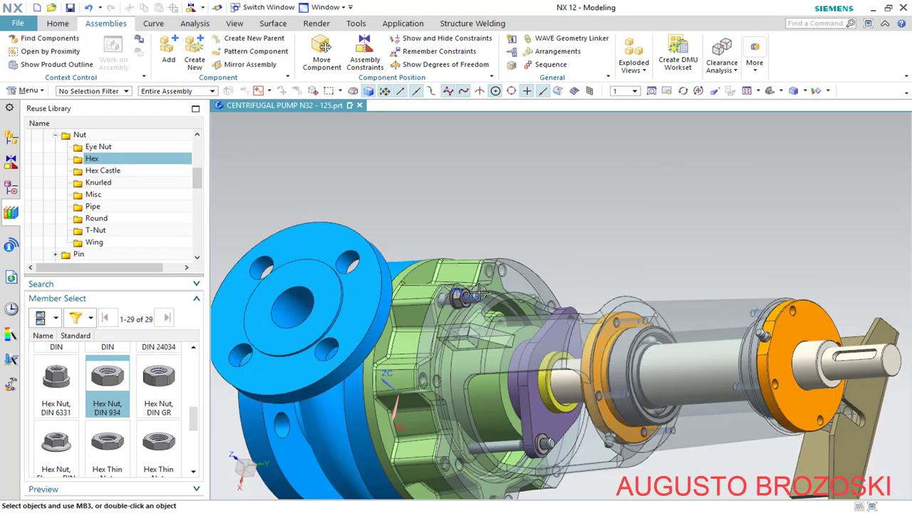
{"action": "scroll", "coordinate": [544, 443], "scroll_direction": "up", "scroll_amount": 5}
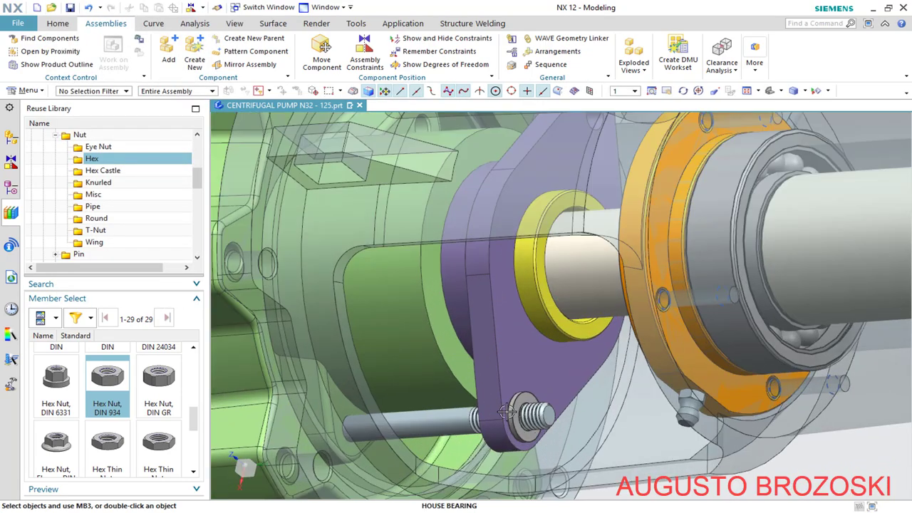
{"action": "scroll", "coordinate": [506, 412], "scroll_direction": "down", "scroll_amount": 5}
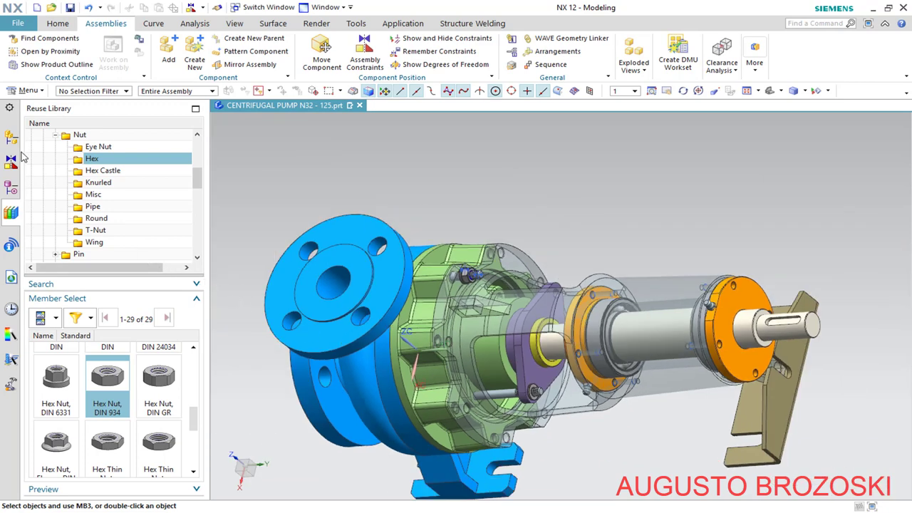
{"action": "left_click", "coordinate": [11, 139]}
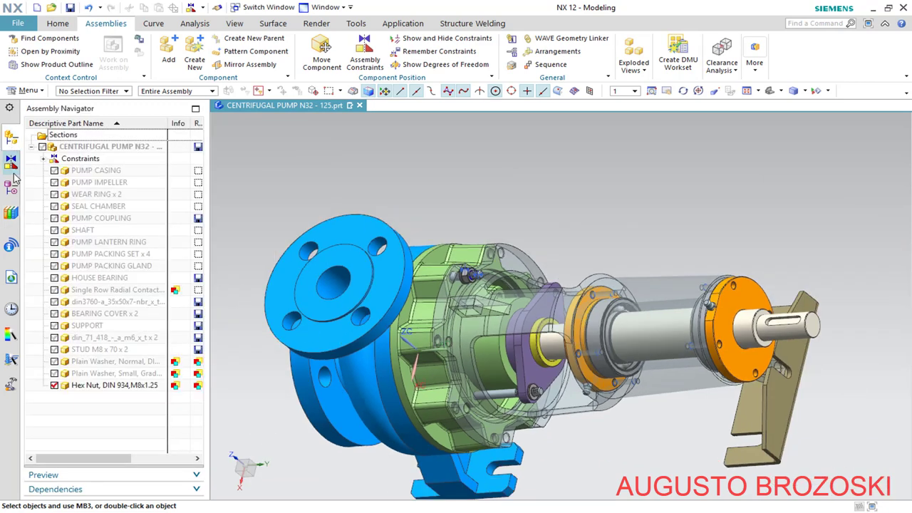
{"action": "right_click", "coordinate": [114, 385]}
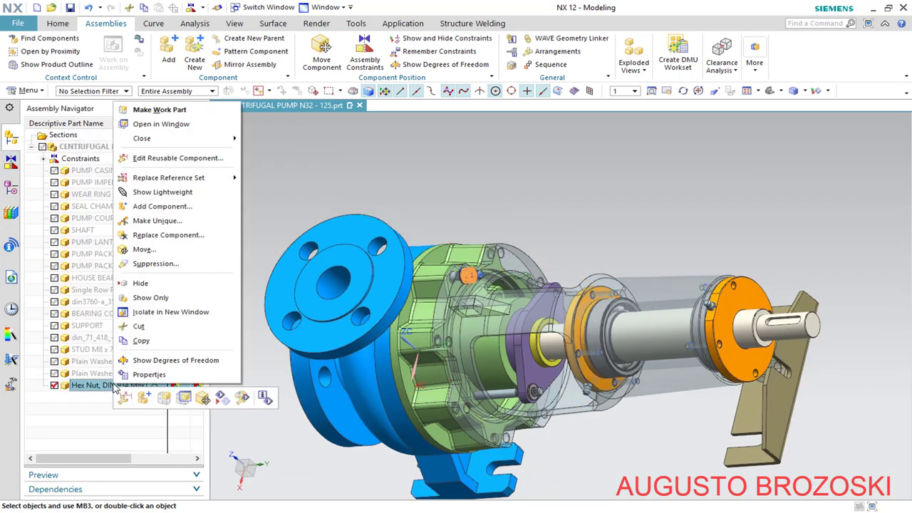
{"action": "left_click", "coordinate": [161, 206]}
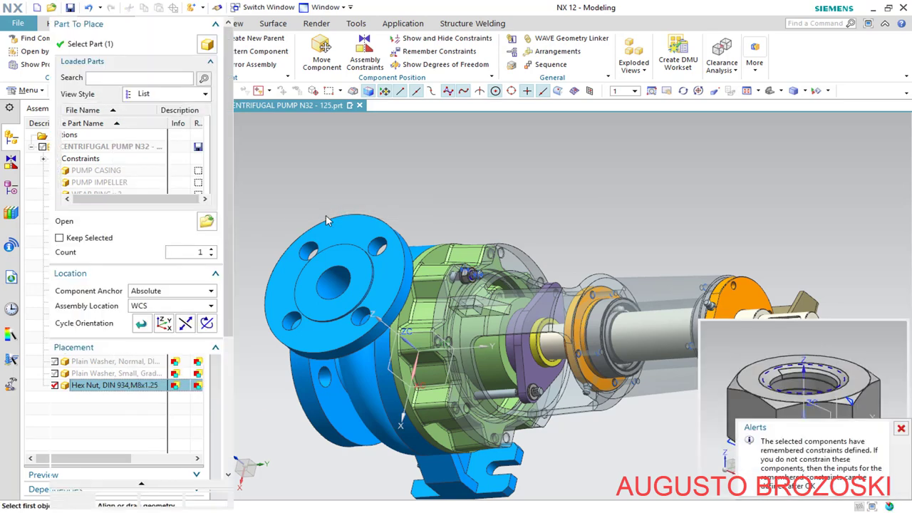
Dismiss the alert, keep Constrain placement, and touch the nut to the washer face
{"action": "left_click", "coordinate": [901, 428]}
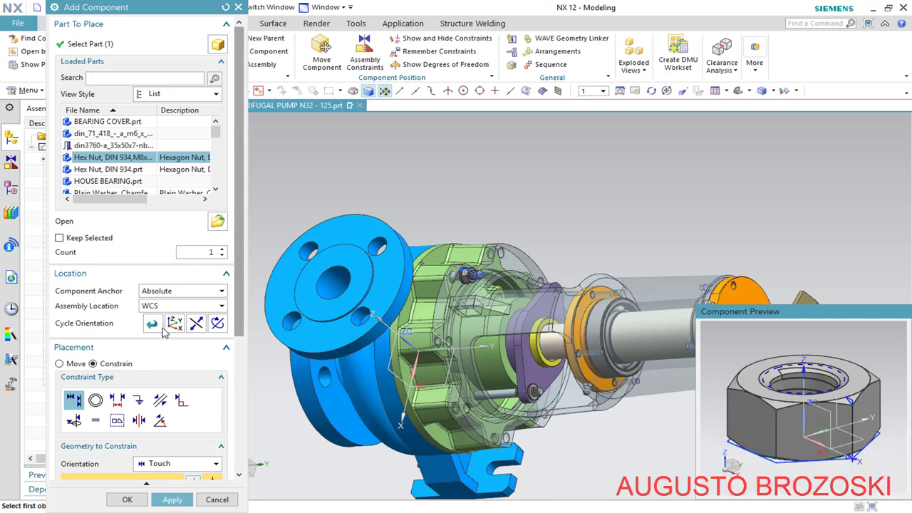
{"action": "left_click", "coordinate": [61, 364]}
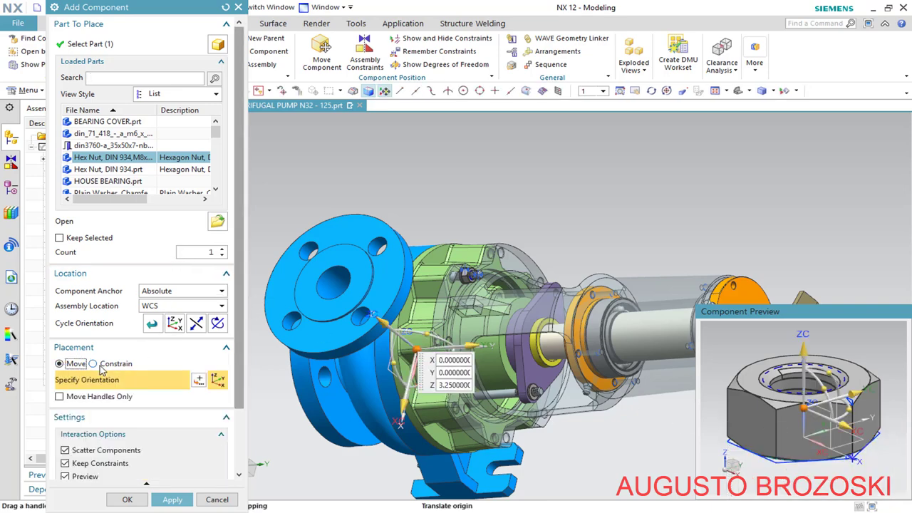
{"action": "left_click", "coordinate": [101, 365]}
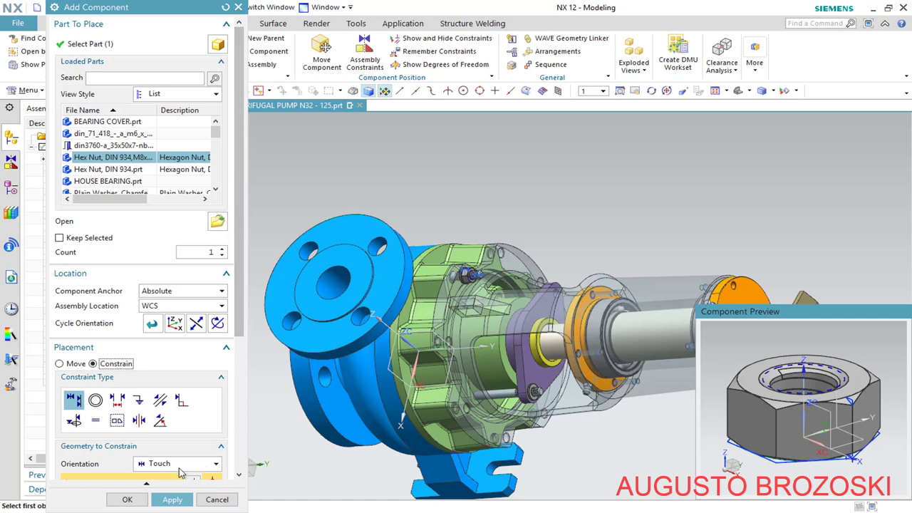
{"action": "scroll", "coordinate": [888, 382], "scroll_direction": "up", "scroll_amount": 5}
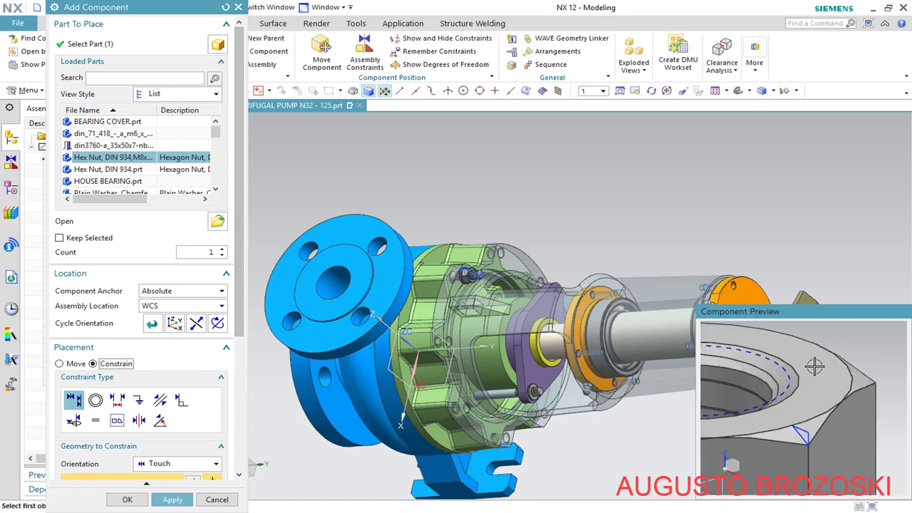
{"action": "scroll", "coordinate": [795, 371], "scroll_direction": "down", "scroll_amount": 5}
{"action": "scroll", "coordinate": [535, 393], "scroll_direction": "up", "scroll_amount": 10}
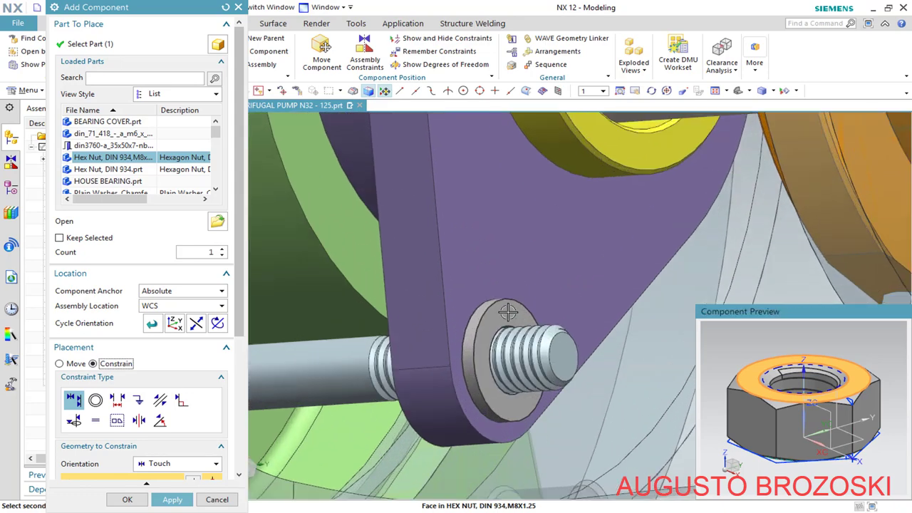
{"action": "left_click", "coordinate": [507, 312]}
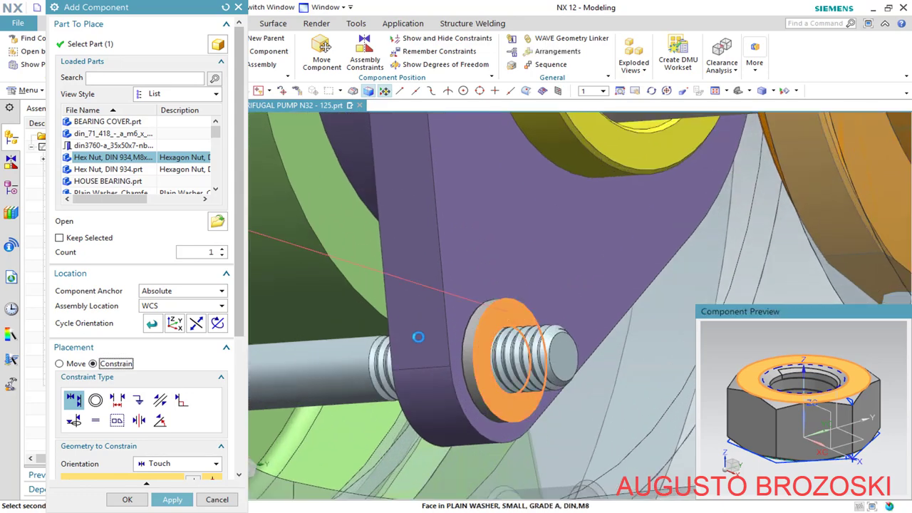
Align the nut's centre axis with the stud's axis using Infer Center/Axis and finish
{"action": "scroll", "coordinate": [444, 331], "scroll_direction": "down", "scroll_amount": 10}
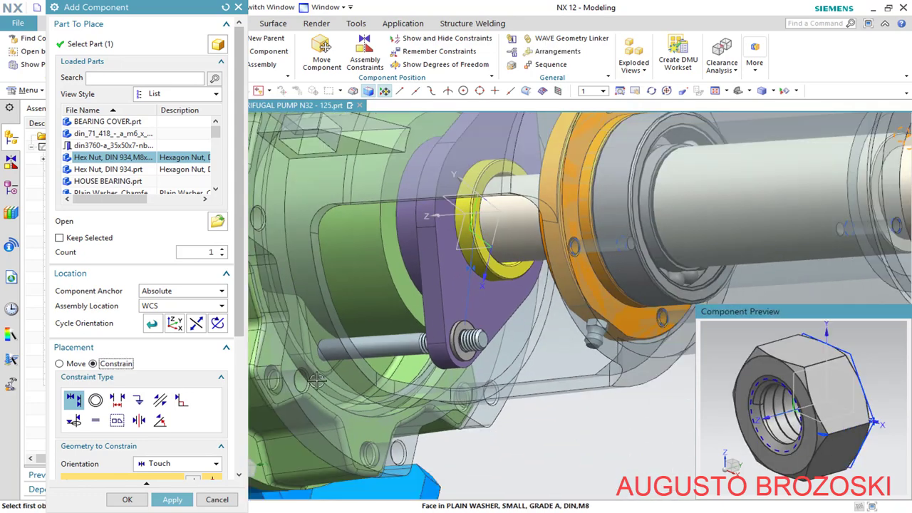
{"action": "scroll", "coordinate": [241, 438], "scroll_direction": "down", "scroll_amount": 1}
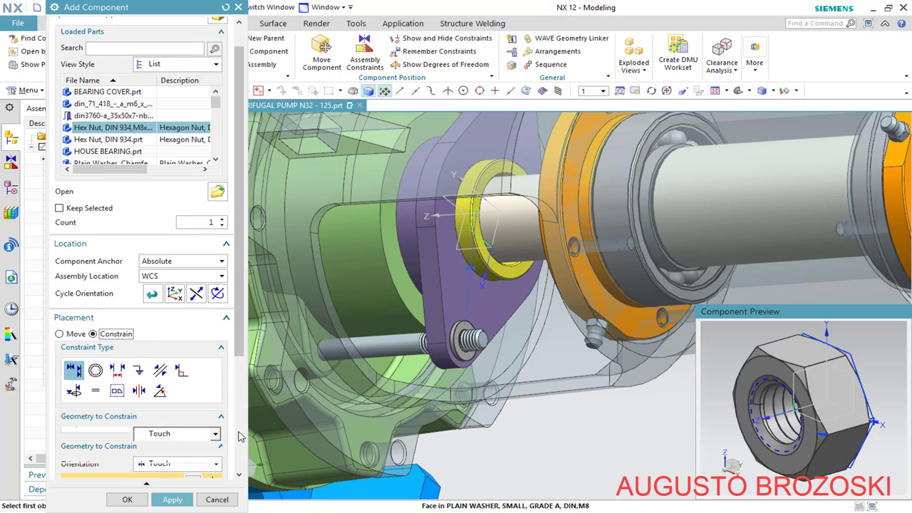
{"action": "left_click", "coordinate": [219, 435]}
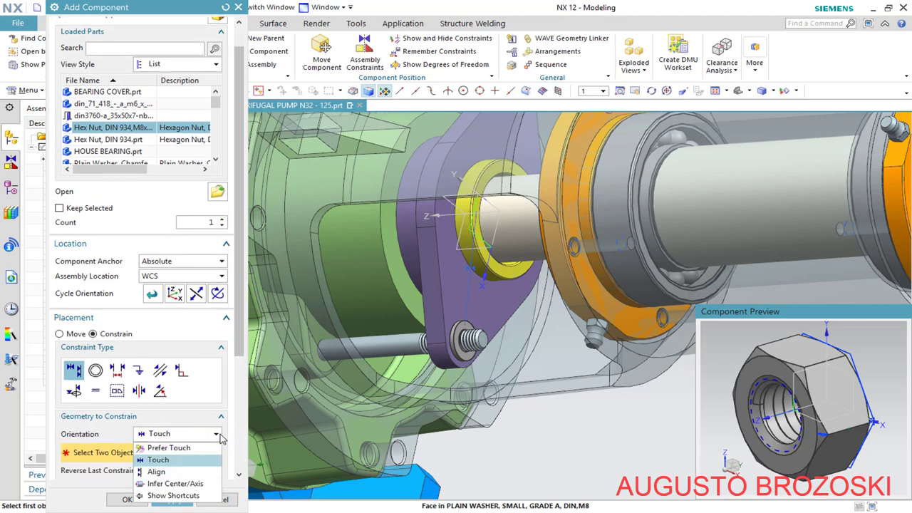
{"action": "left_click", "coordinate": [178, 484]}
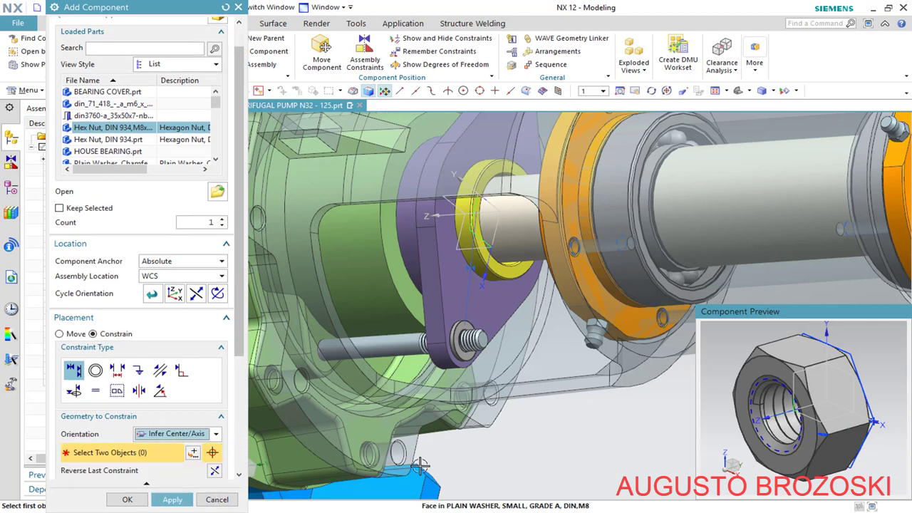
{"action": "left_click", "coordinate": [786, 412]}
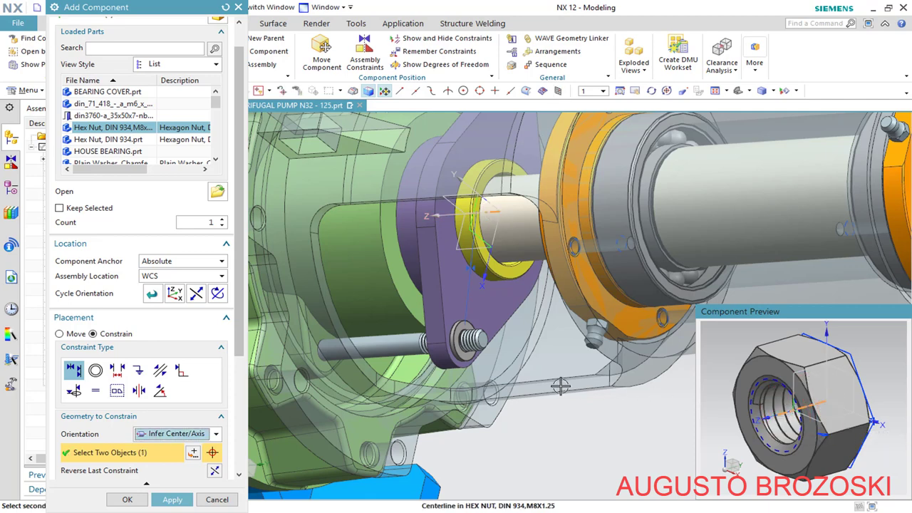
{"action": "scroll", "coordinate": [469, 365], "scroll_direction": "up", "scroll_amount": 2}
{"action": "scroll", "coordinate": [469, 365], "scroll_direction": "up", "scroll_amount": 1}
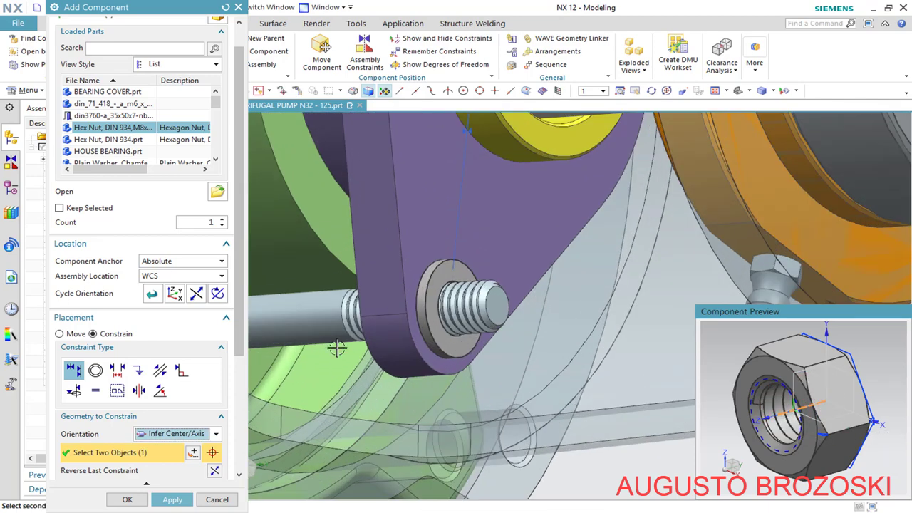
{"action": "left_click", "coordinate": [324, 315]}
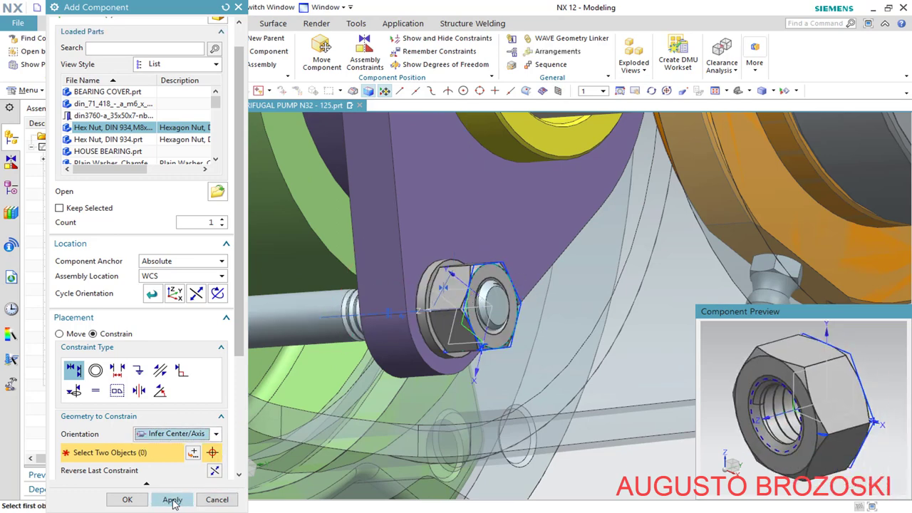
{"action": "left_click", "coordinate": [127, 499]}
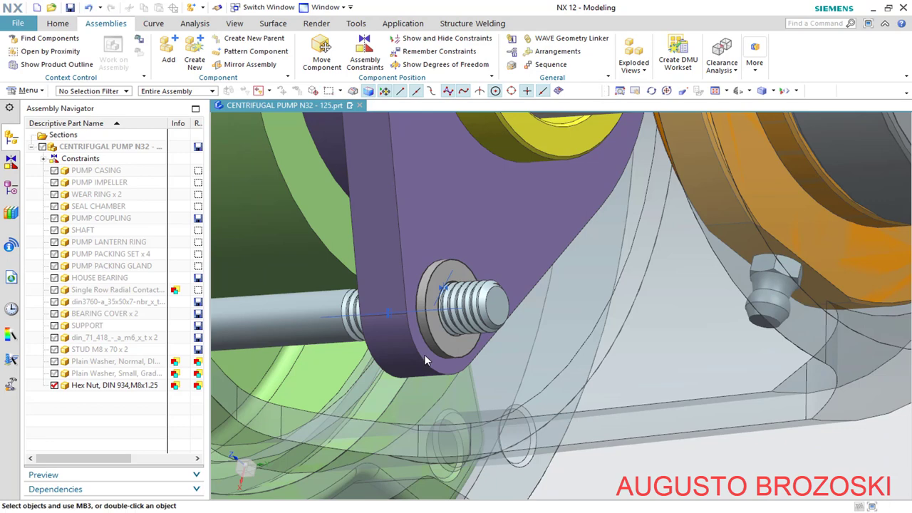
View the whole pump and hide the Assembly Constraints symbols in Show and Hide
{"action": "left_click", "coordinate": [54, 385]}
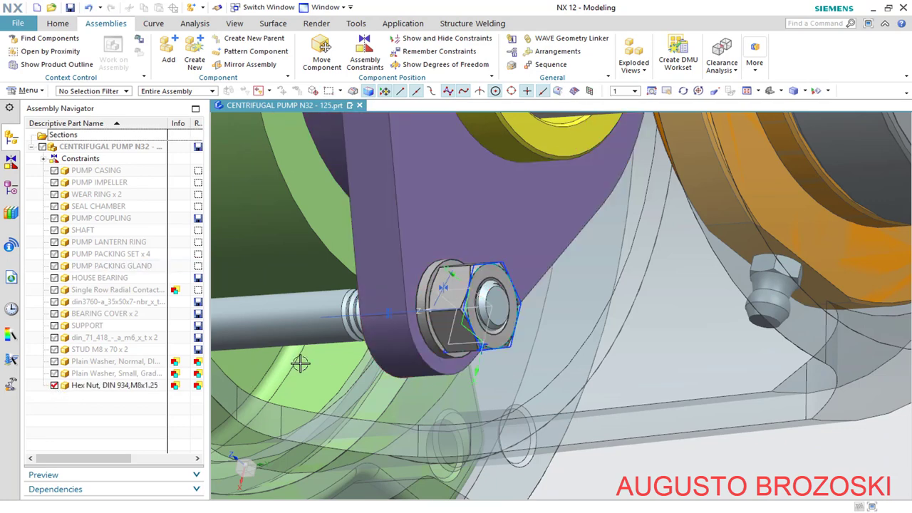
{"action": "middle_click_drag", "start_coordinate": [301, 363], "coordinate": [470, 321]}
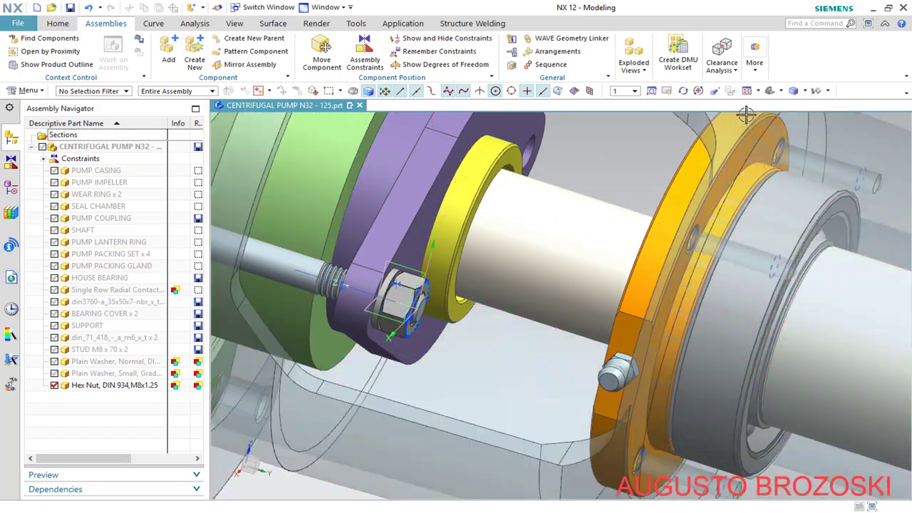
{"action": "left_click", "coordinate": [769, 91]}
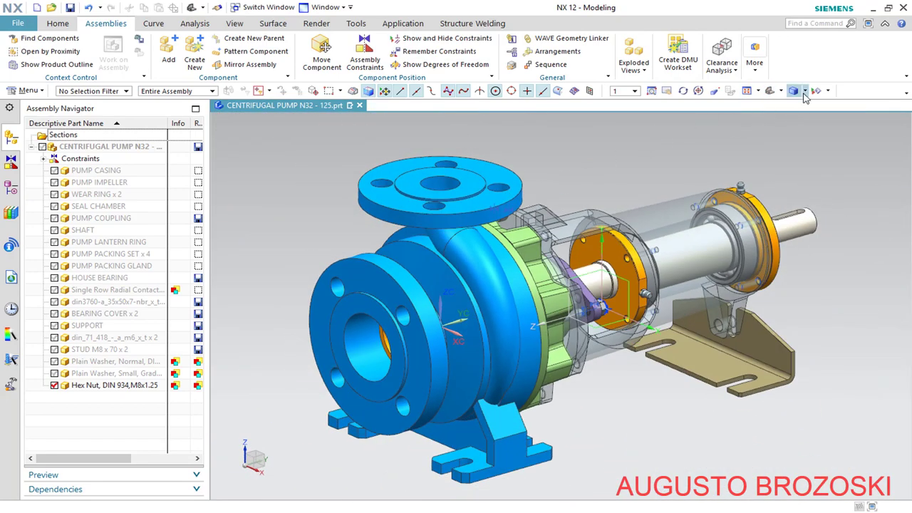
{"action": "left_click", "coordinate": [817, 93]}
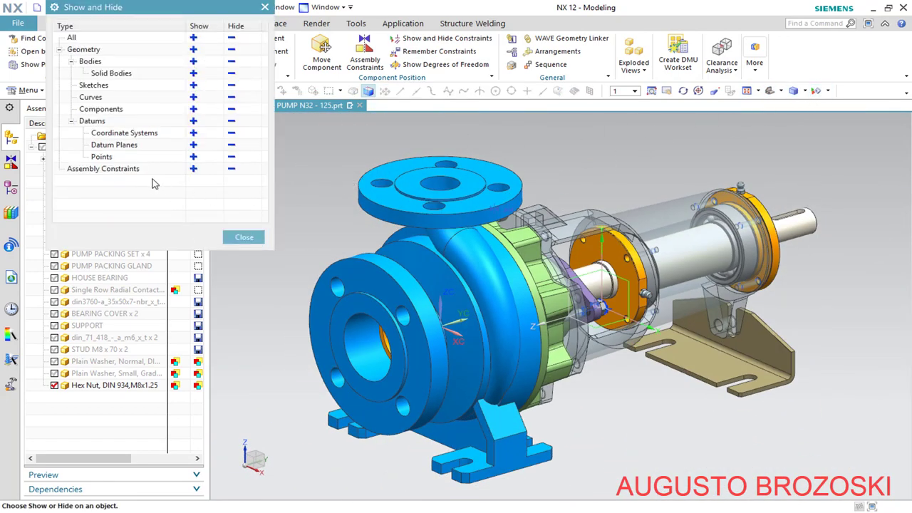
{"action": "left_click", "coordinate": [231, 169]}
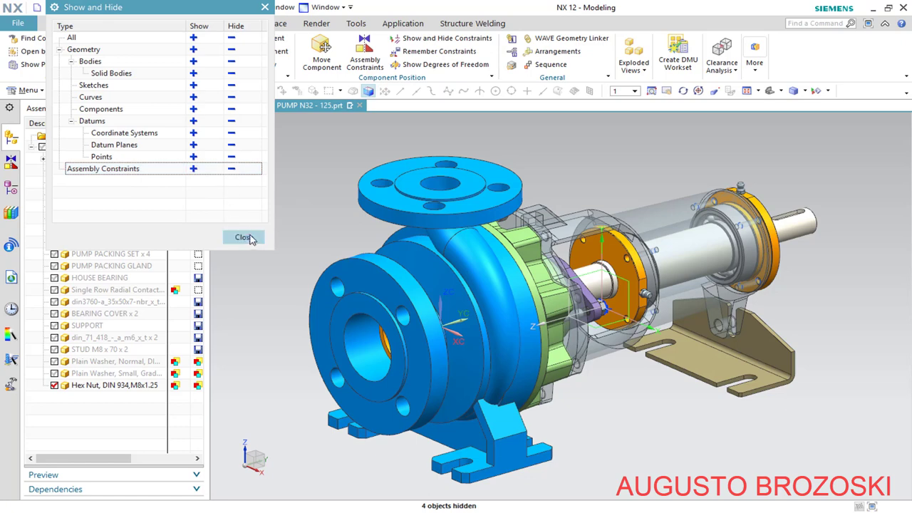
{"action": "left_click", "coordinate": [244, 238]}
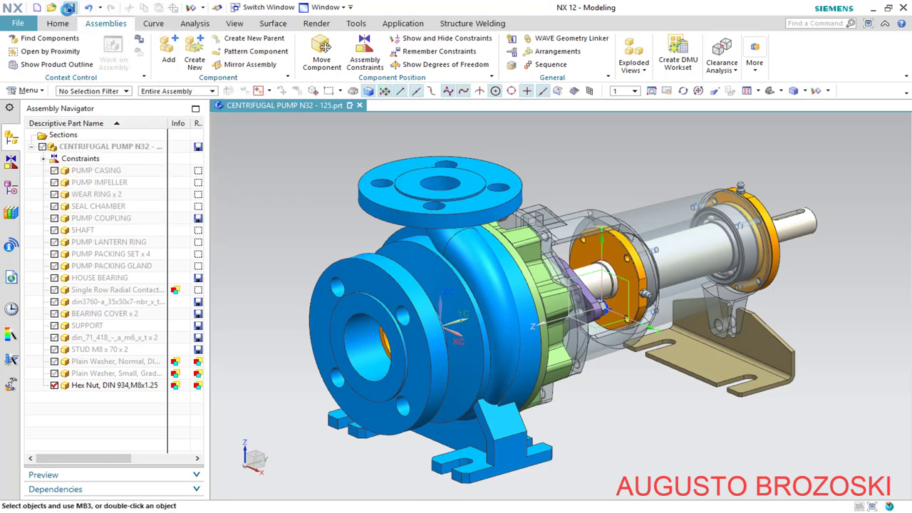
Save the pump assembly
{"action": "left_click", "coordinate": [68, 8]}
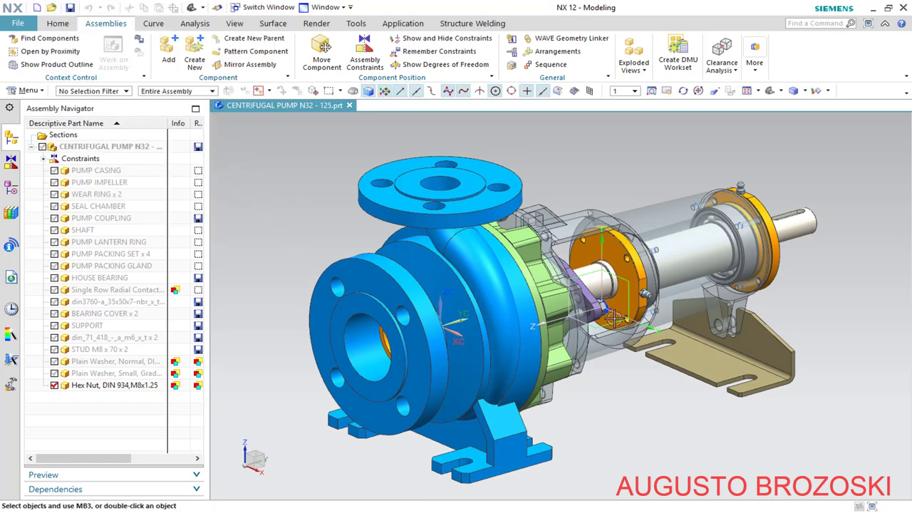
{"action": "scroll", "coordinate": [623, 317], "scroll_direction": "up", "scroll_amount": 5}
{"action": "middle_click_drag", "start_coordinate": [598, 313], "coordinate": [531, 284]}
{"action": "scroll", "coordinate": [422, 312], "scroll_direction": "up", "scroll_amount": 2}
{"action": "scroll", "coordinate": [530, 283], "scroll_direction": "down", "scroll_amount": 2}
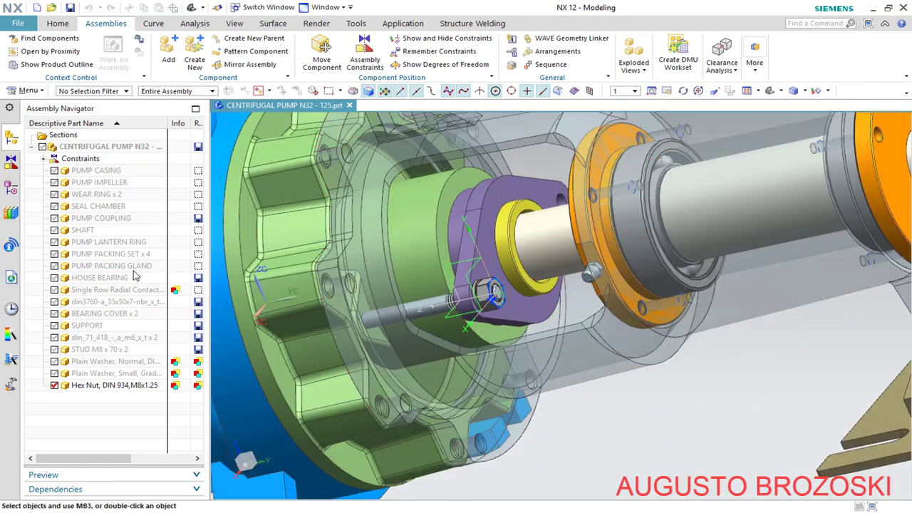
Expand the navigator's Constraints and open options for the stud-to-PUMP COUPLING Touch constraint
{"action": "left_click", "coordinate": [43, 158]}
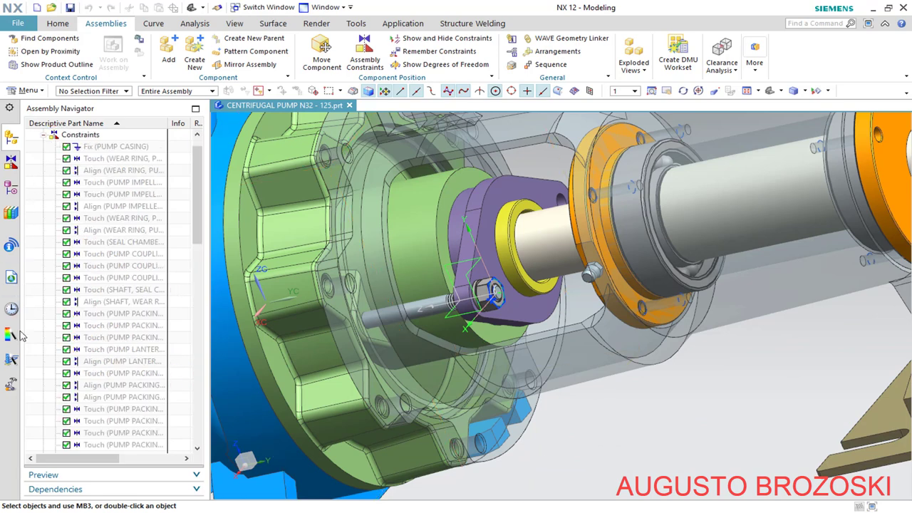
{"action": "scroll", "coordinate": [82, 396], "scroll_direction": "down", "scroll_amount": 10}
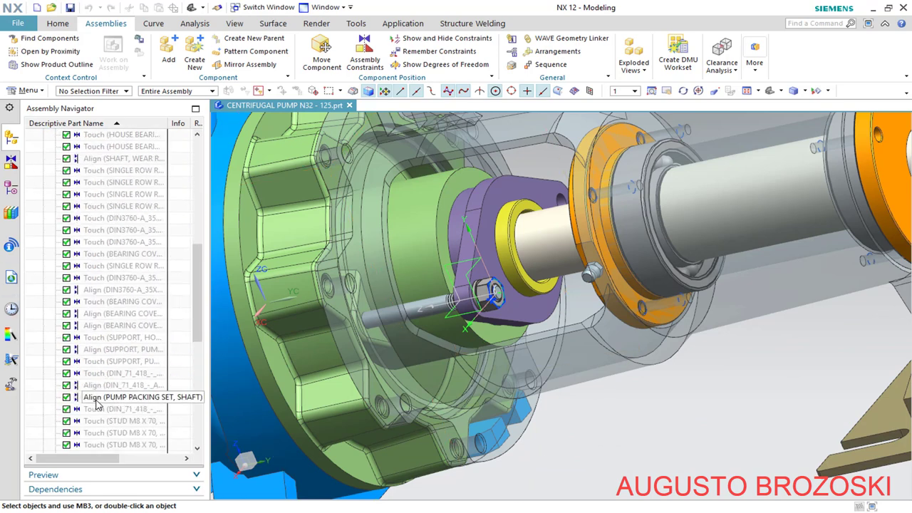
{"action": "scroll", "coordinate": [98, 403], "scroll_direction": "down", "scroll_amount": 4}
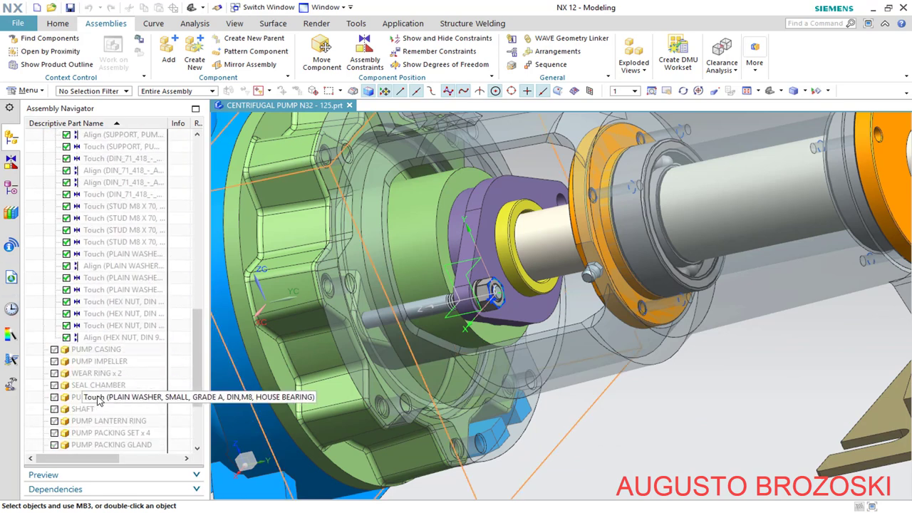
{"action": "left_click", "coordinate": [123, 222]}
{"action": "left_click", "coordinate": [125, 230]}
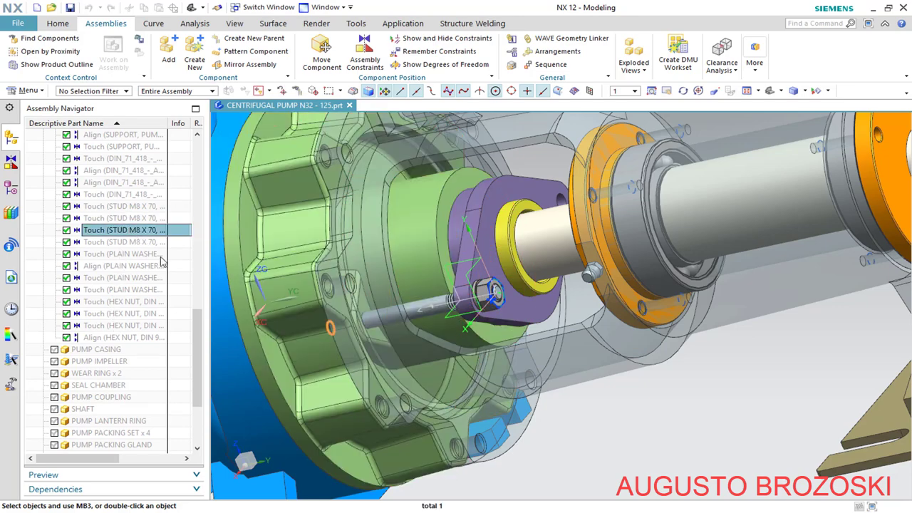
{"action": "scroll", "coordinate": [333, 333], "scroll_direction": "up", "scroll_amount": 5}
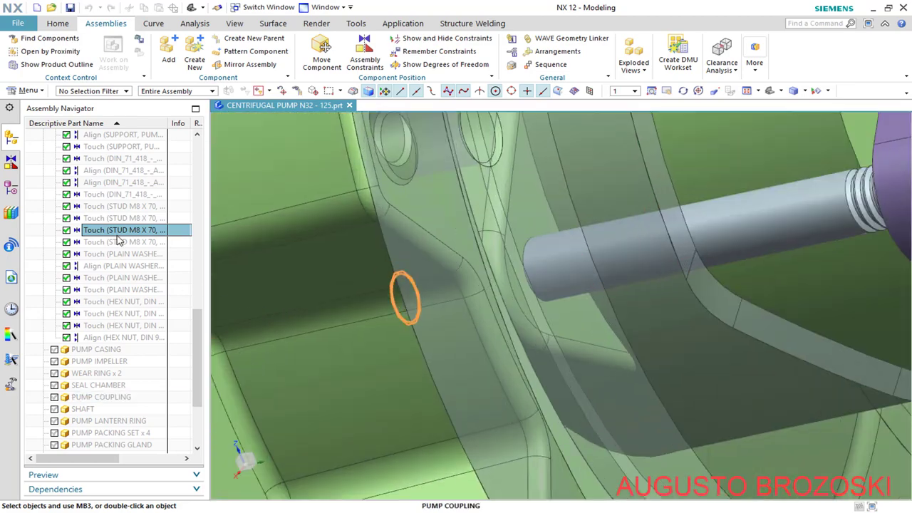
{"action": "left_click", "coordinate": [96, 241]}
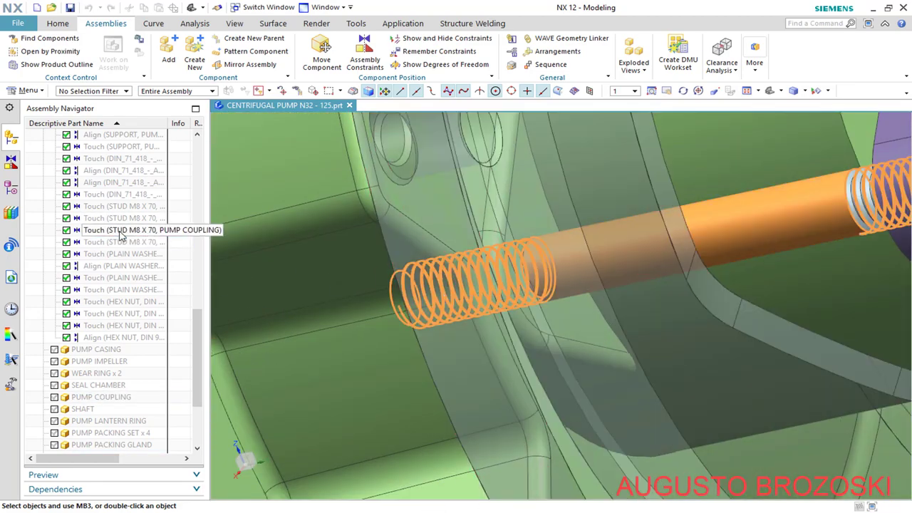
{"action": "key", "text": "Escape"}
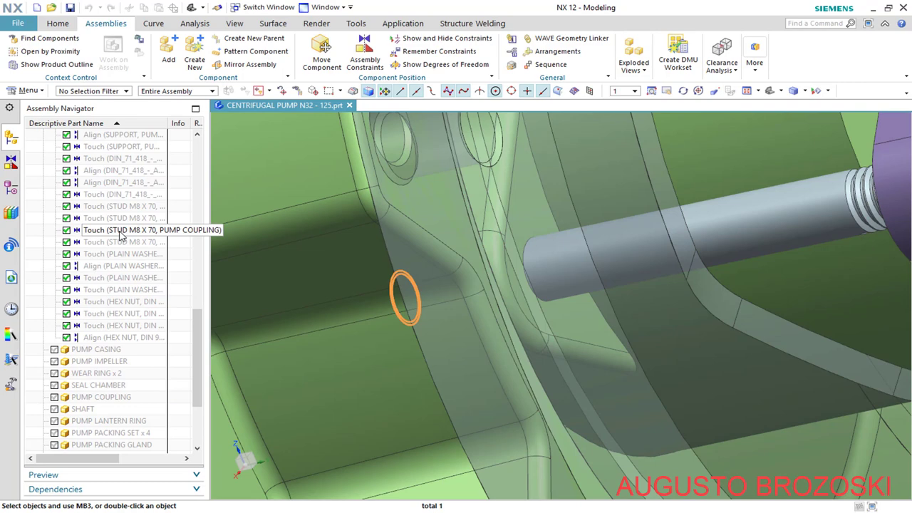
{"action": "right_click", "coordinate": [121, 235]}
Convert the Touch constraint to Distance and open it for editing
{"action": "mouse_move", "coordinate": [196, 258]}
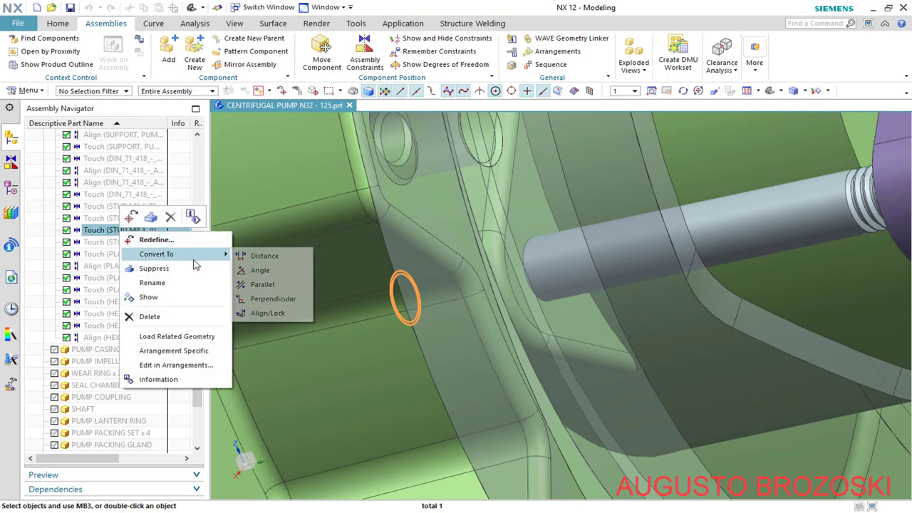
{"action": "left_click", "coordinate": [260, 255]}
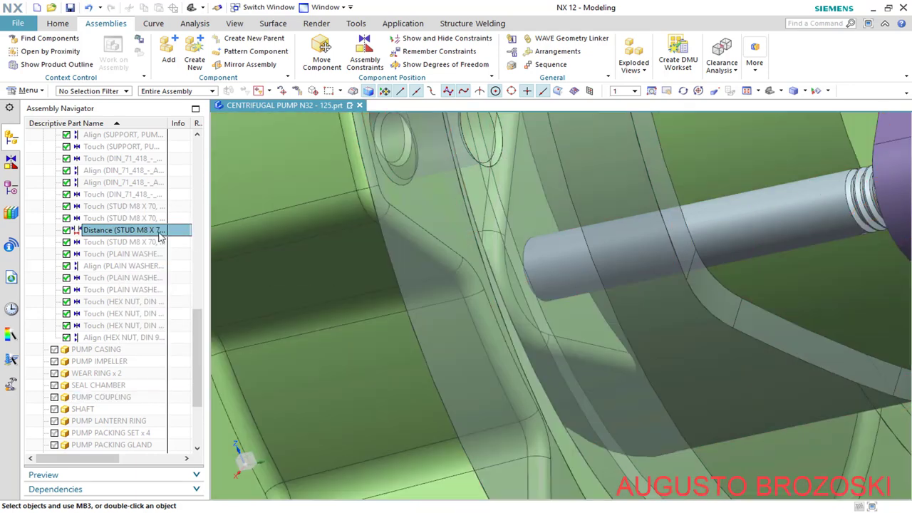
{"action": "right_click", "coordinate": [144, 234]}
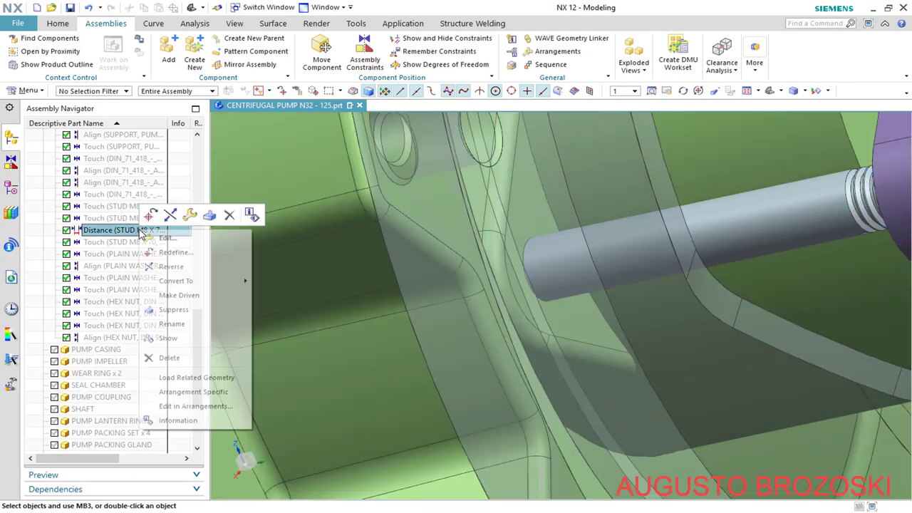
{"action": "left_click", "coordinate": [169, 238]}
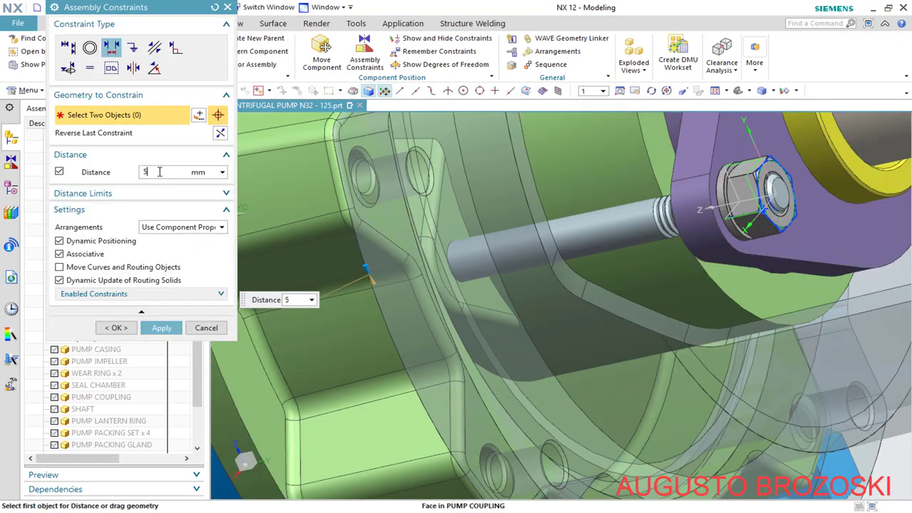
Set the distance to 5 mm, reverse the stud's direction, and confirm
{"action": "key", "text": "Return"}
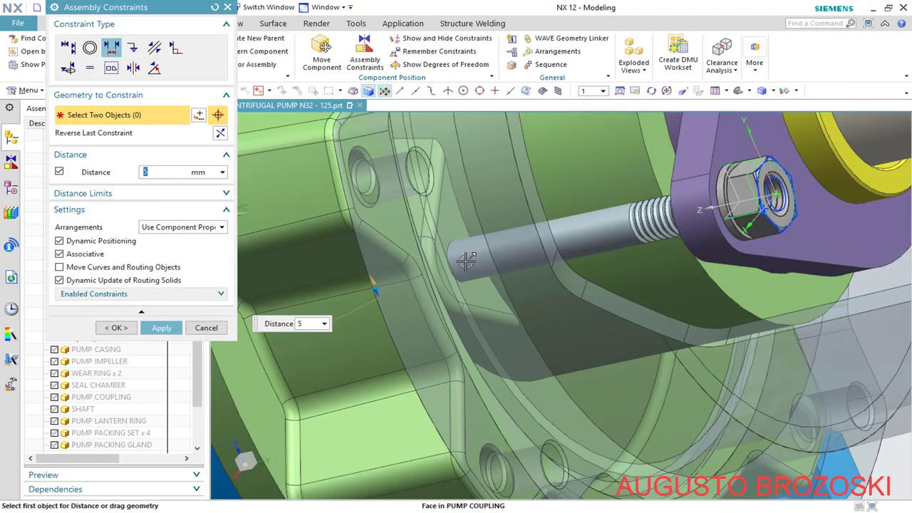
{"action": "left_click", "coordinate": [220, 134]}
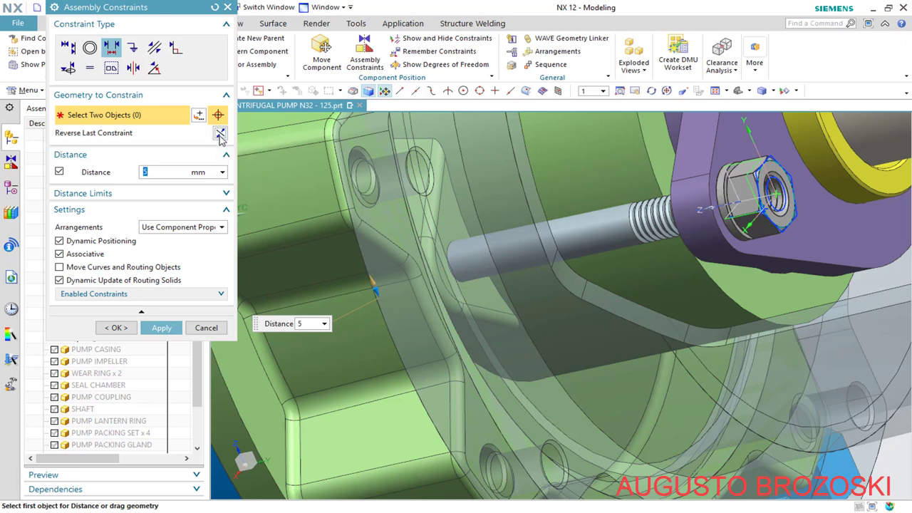
{"action": "scroll", "coordinate": [822, 191], "scroll_direction": "up", "scroll_amount": 3}
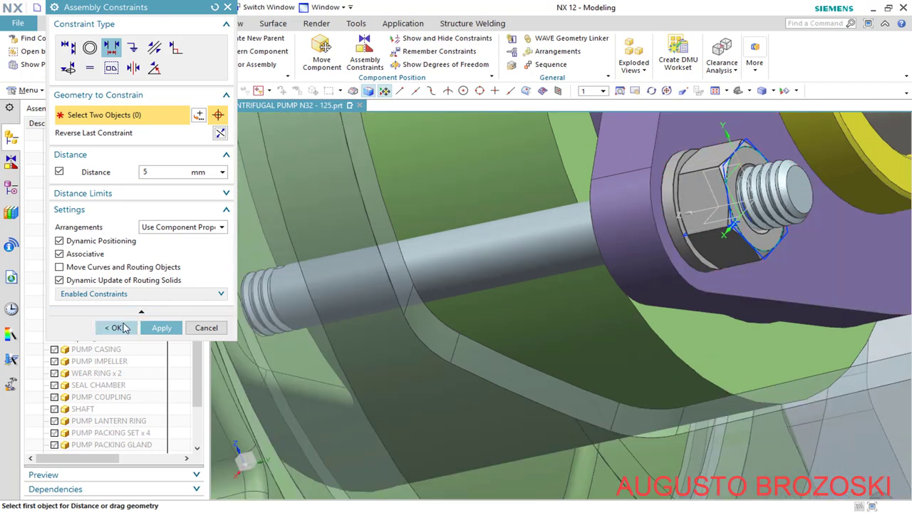
{"action": "left_click", "coordinate": [119, 328]}
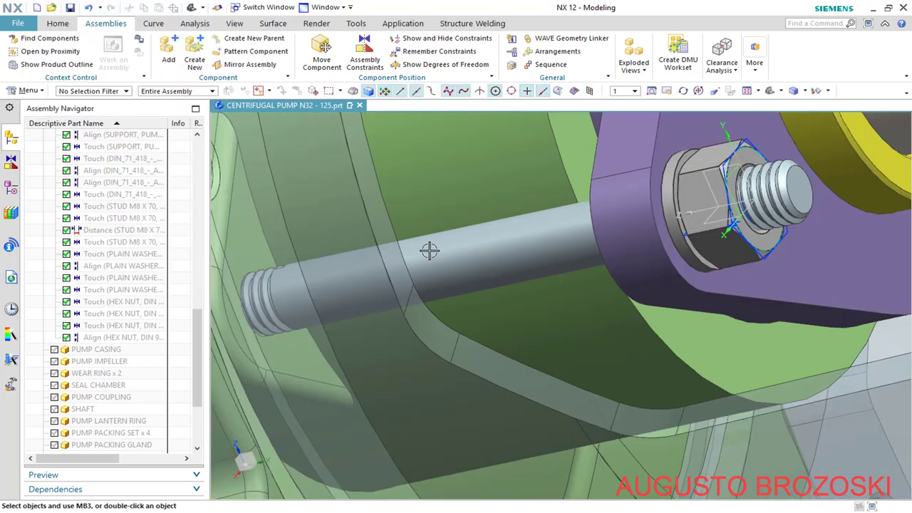
Select the gland's stud, hex nut and washer for a component pattern
{"action": "scroll", "coordinate": [430, 251], "scroll_direction": "down", "scroll_amount": 6}
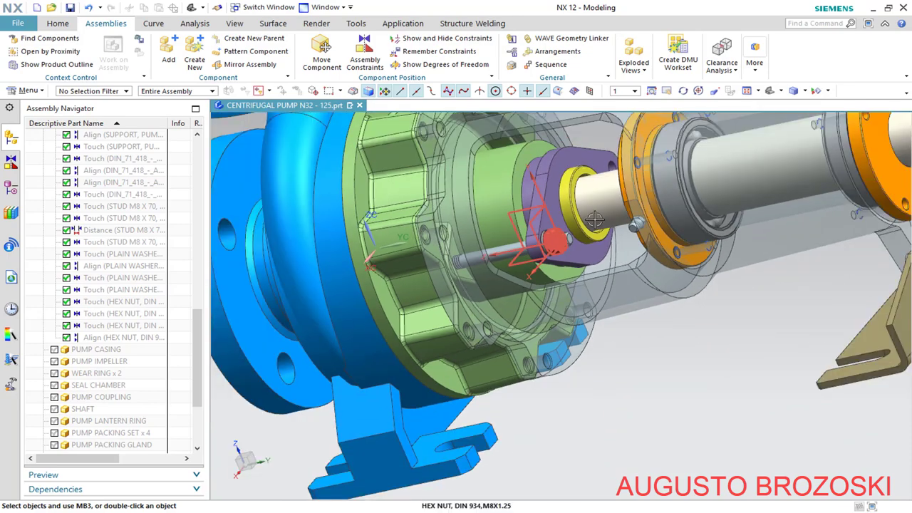
{"action": "scroll", "coordinate": [595, 220], "scroll_direction": "up", "scroll_amount": 2}
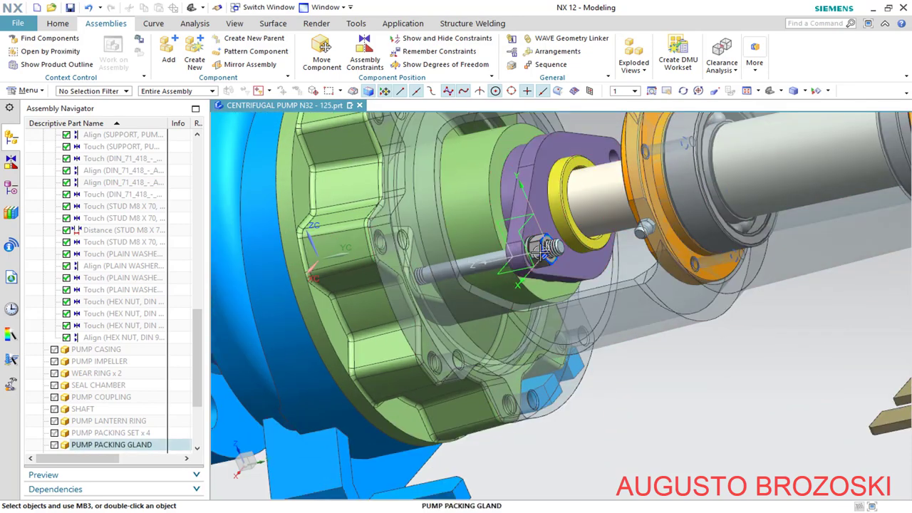
{"action": "scroll", "coordinate": [543, 249], "scroll_direction": "up", "scroll_amount": 1}
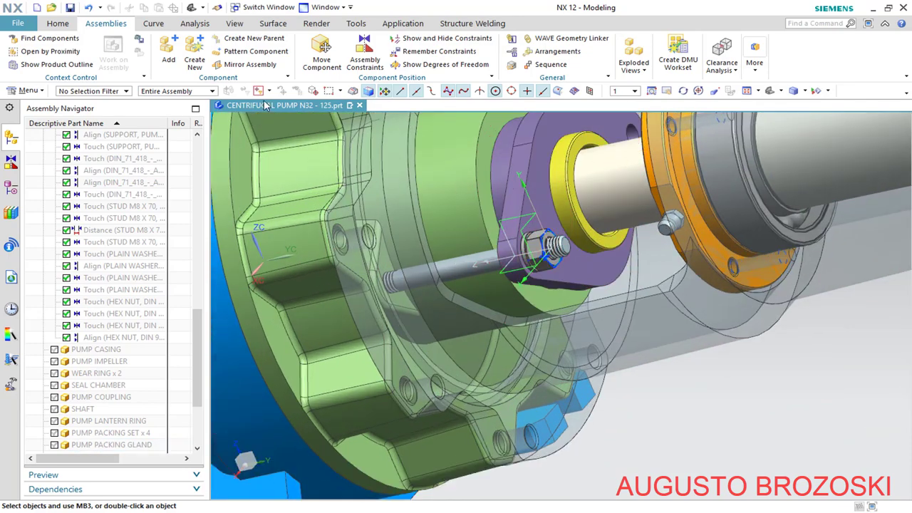
{"action": "left_click", "coordinate": [227, 53]}
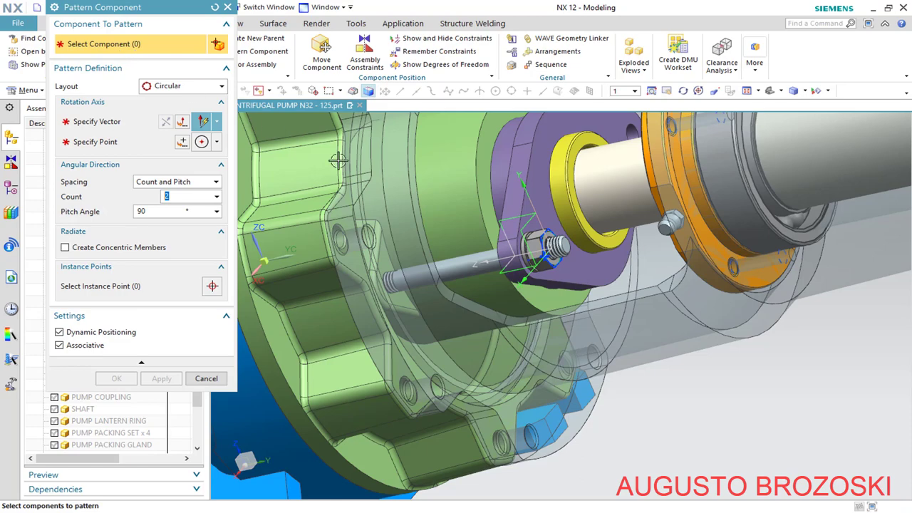
{"action": "scroll", "coordinate": [528, 237], "scroll_direction": "up", "scroll_amount": 4}
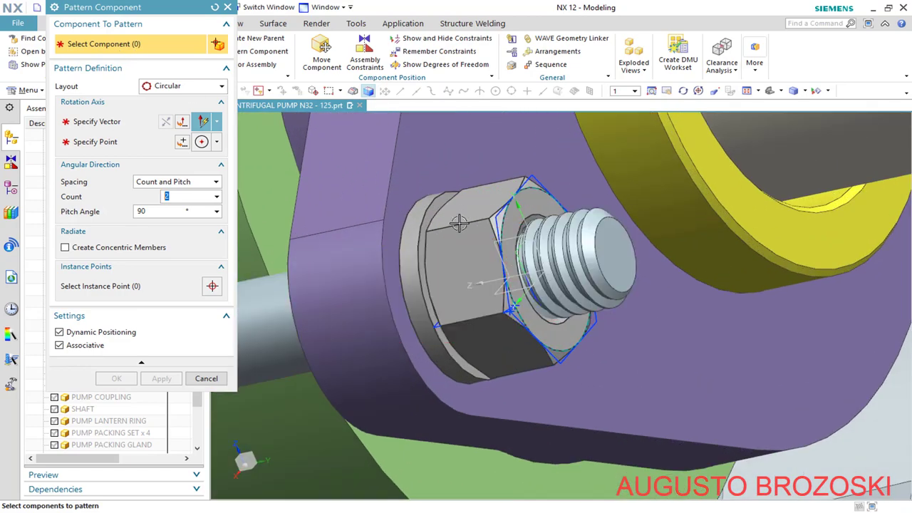
{"action": "left_click", "coordinate": [577, 248]}
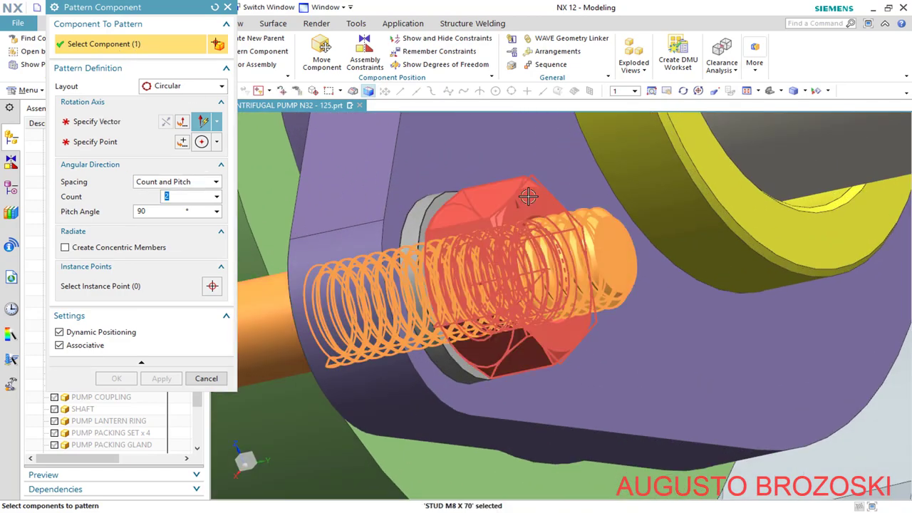
{"action": "left_click", "coordinate": [525, 196]}
{"action": "left_click", "coordinate": [433, 202]}
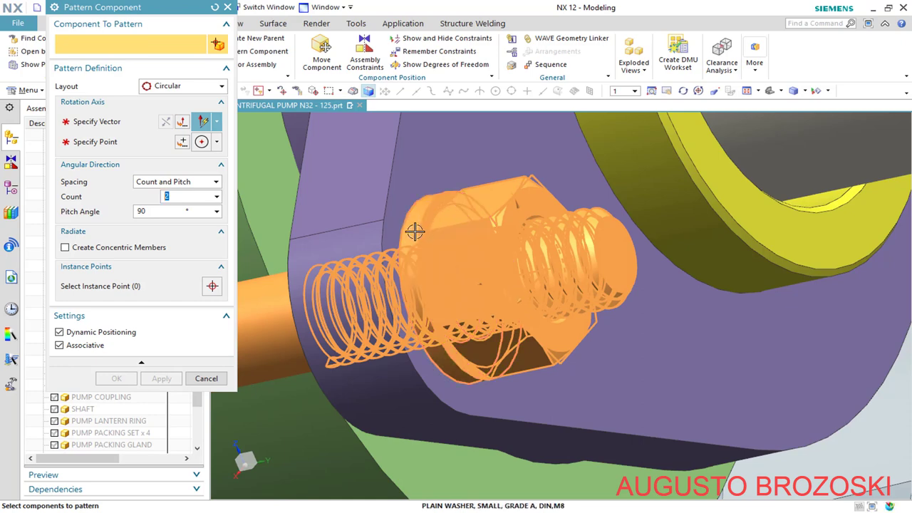
{"action": "scroll", "coordinate": [418, 254], "scroll_direction": "down", "scroll_amount": 5}
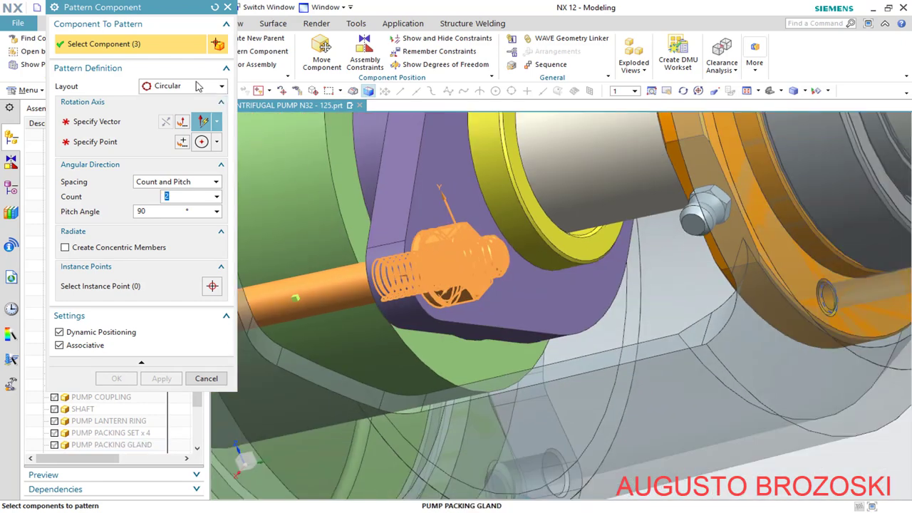
Define the rotation axis direction with the yellow ring's arc centre as axis point
{"action": "left_click", "coordinate": [103, 122]}
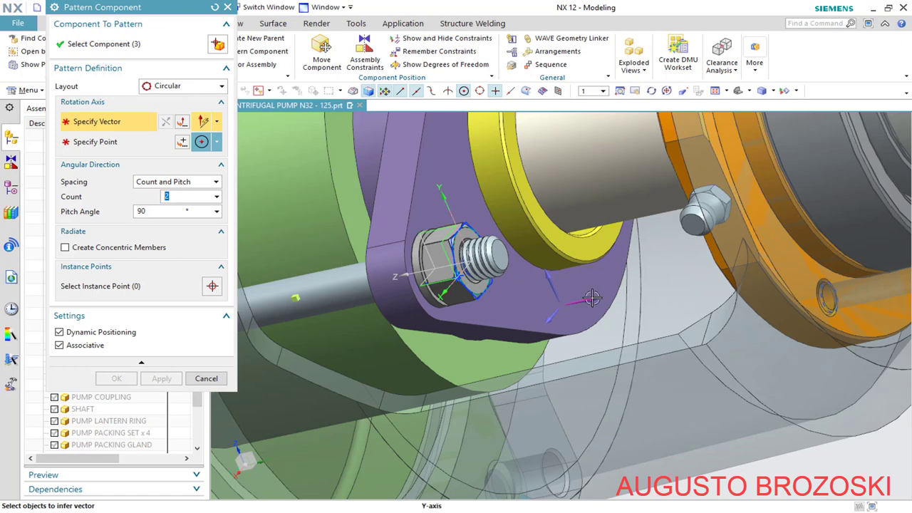
{"action": "left_click", "coordinate": [403, 284]}
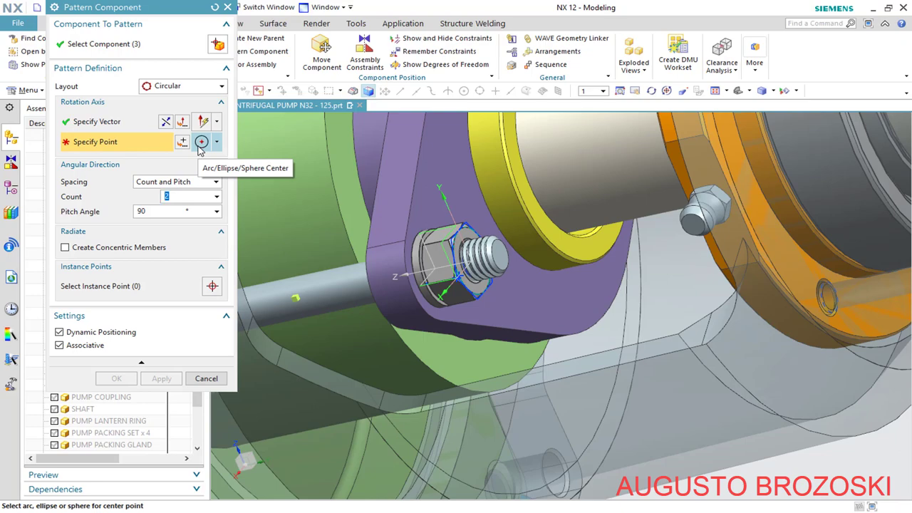
{"action": "left_click", "coordinate": [201, 143]}
{"action": "middle_click_drag", "start_coordinate": [457, 269], "coordinate": [481, 195]}
{"action": "scroll", "coordinate": [494, 152], "scroll_direction": "up", "scroll_amount": 2}
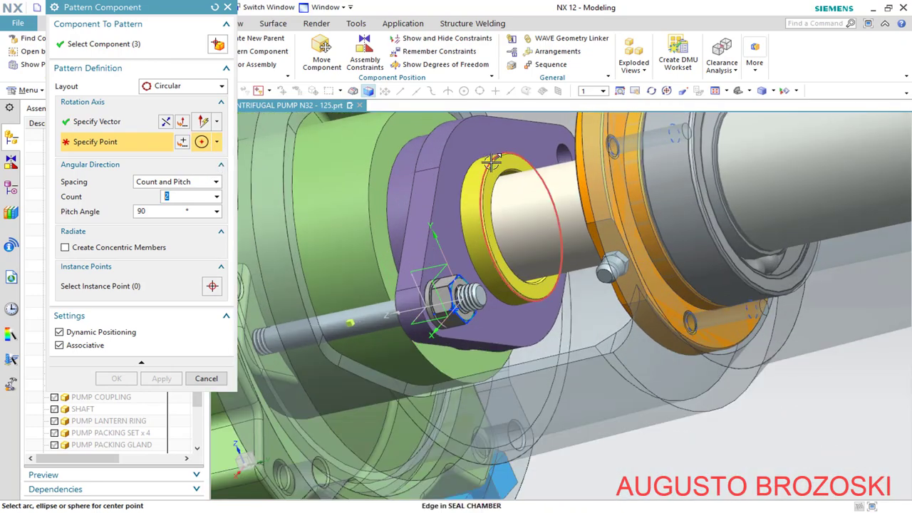
{"action": "left_click", "coordinate": [489, 162]}
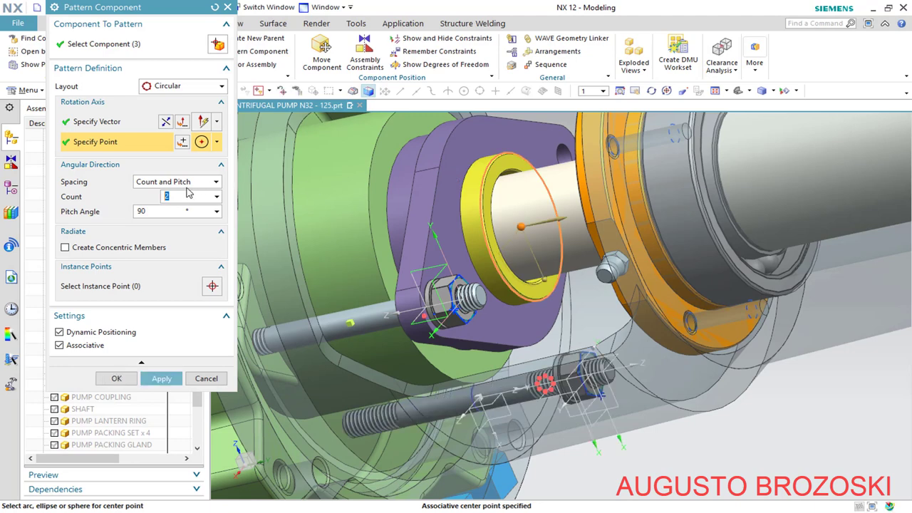
Set the circular pattern to count 2 at 180° pitch and apply
{"action": "key", "text": "Tab"}
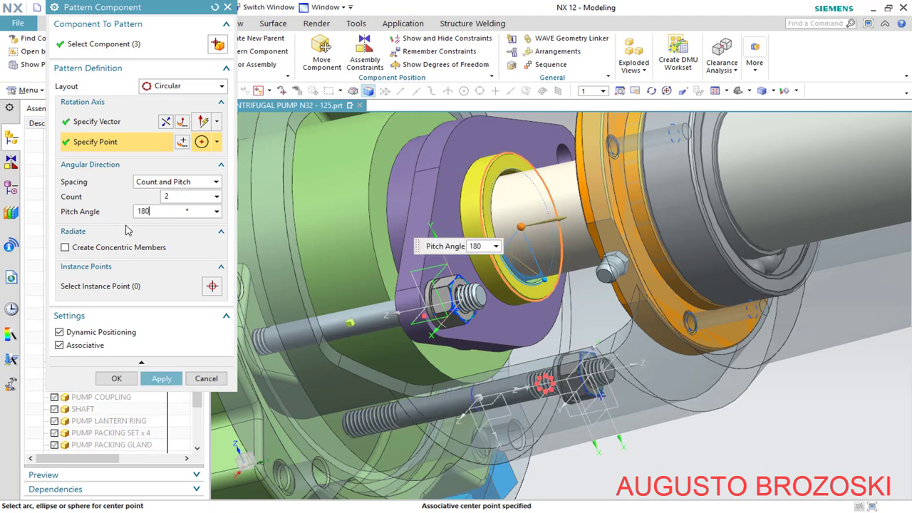
{"action": "key", "text": "Return"}
{"action": "scroll", "coordinate": [556, 138], "scroll_direction": "up", "scroll_amount": 2}
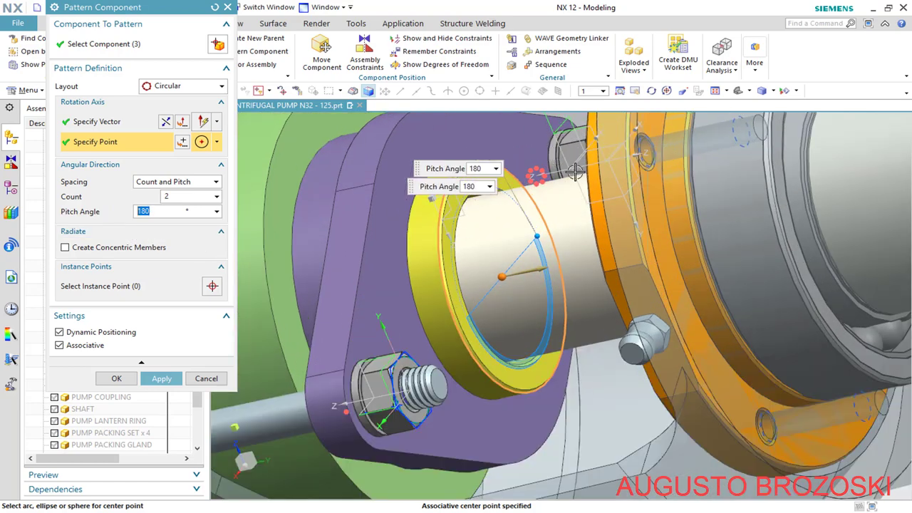
{"action": "scroll", "coordinate": [554, 189], "scroll_direction": "down", "scroll_amount": 3}
{"action": "middle_click_drag", "start_coordinate": [563, 191], "coordinate": [583, 194]}
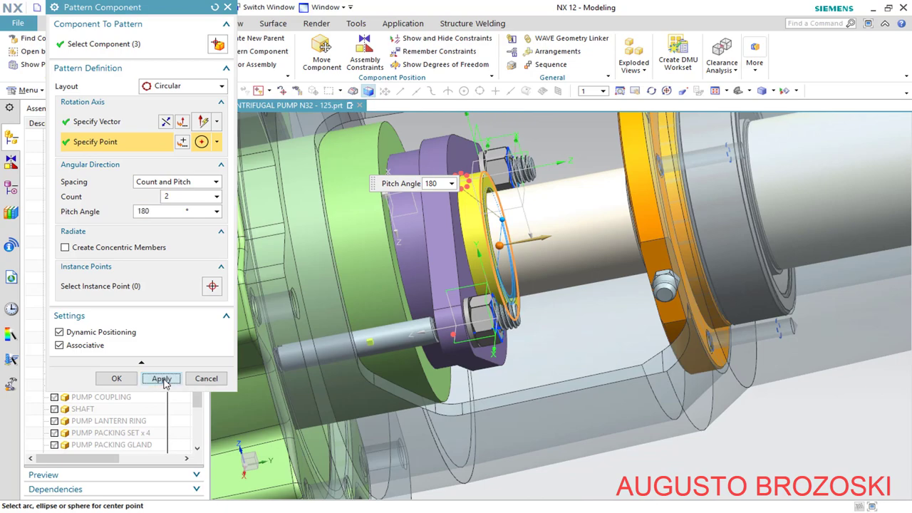
{"action": "left_click", "coordinate": [161, 379]}
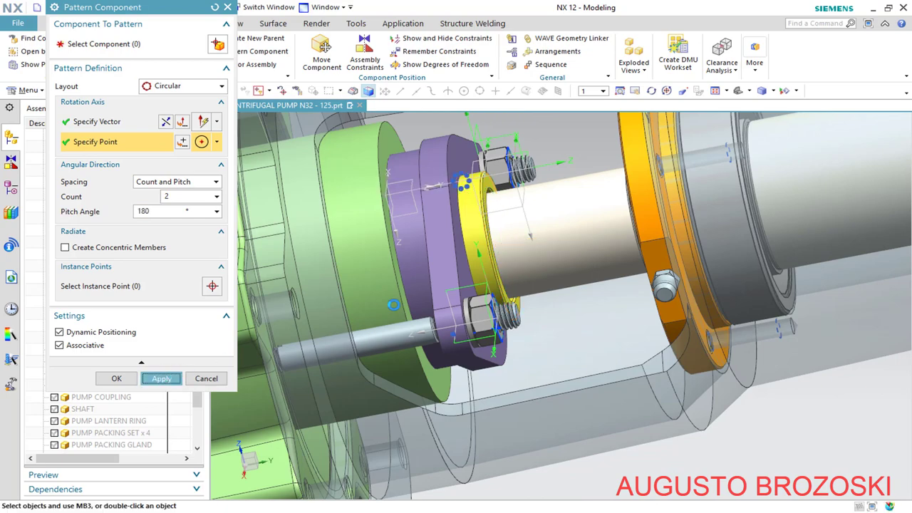
Select the casing's stud, hex nut and plain washer for patterning
{"action": "scroll", "coordinate": [357, 256], "scroll_direction": "down", "scroll_amount": 6}
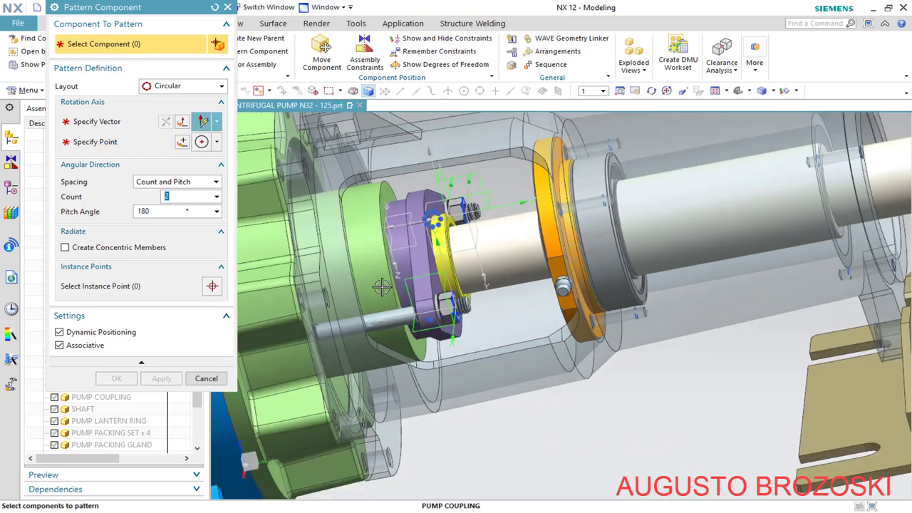
{"action": "middle_click_drag", "start_coordinate": [337, 223], "coordinate": [353, 150]}
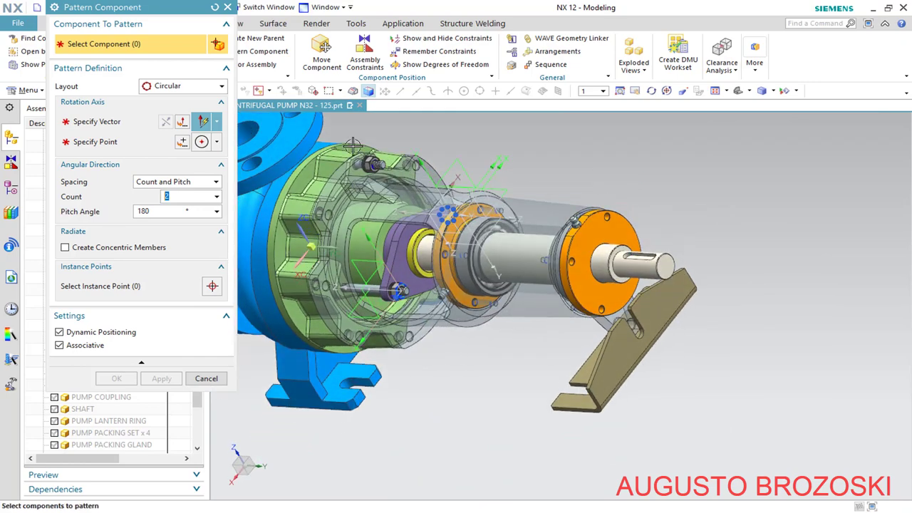
{"action": "scroll", "coordinate": [371, 160], "scroll_direction": "up", "scroll_amount": 6}
{"action": "scroll", "coordinate": [328, 162], "scroll_direction": "up", "scroll_amount": 2}
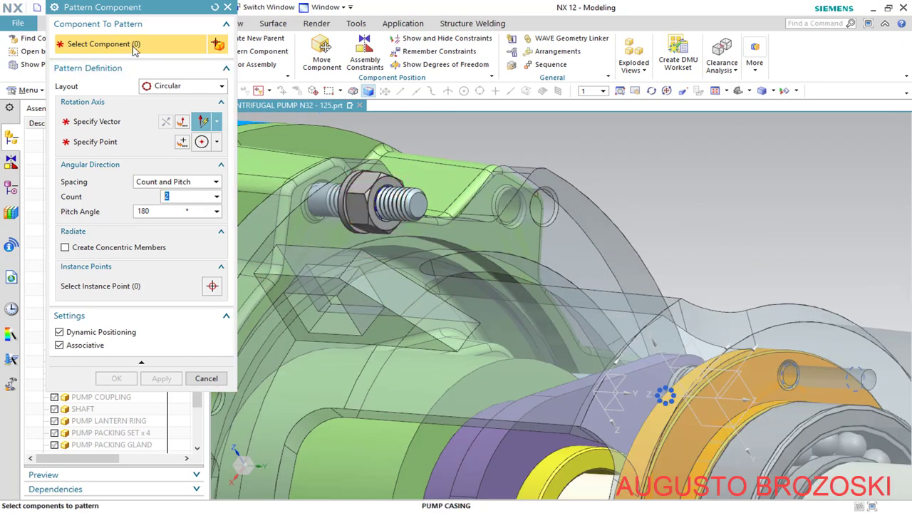
{"action": "scroll", "coordinate": [351, 162], "scroll_direction": "up", "scroll_amount": 2}
{"action": "left_click", "coordinate": [431, 212]}
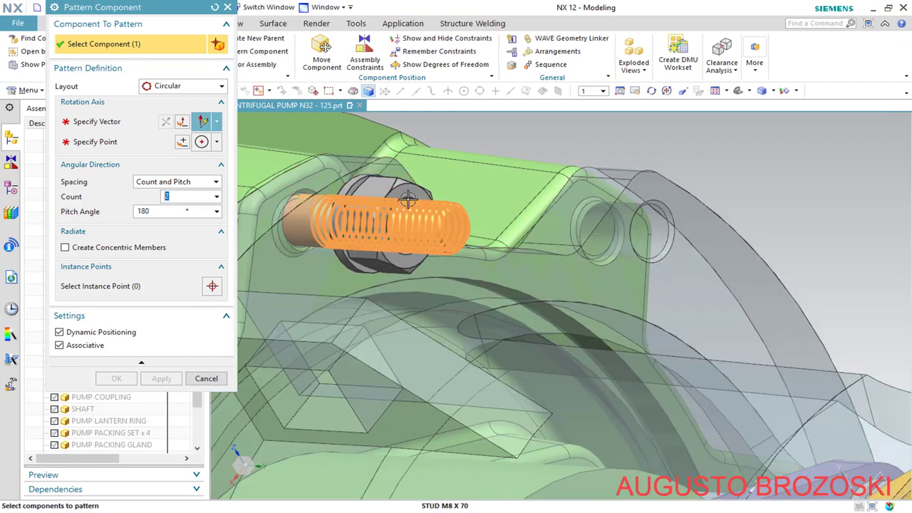
{"action": "left_click", "coordinate": [402, 189]}
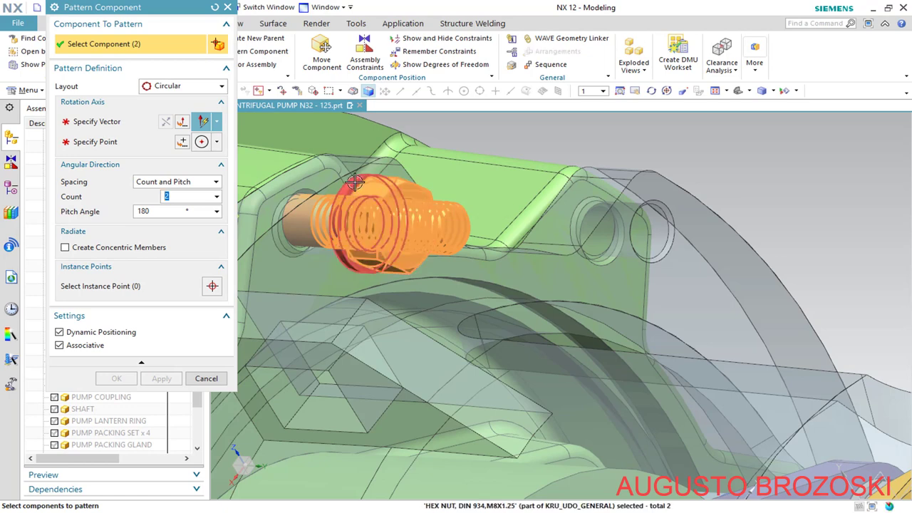
{"action": "left_click", "coordinate": [355, 192]}
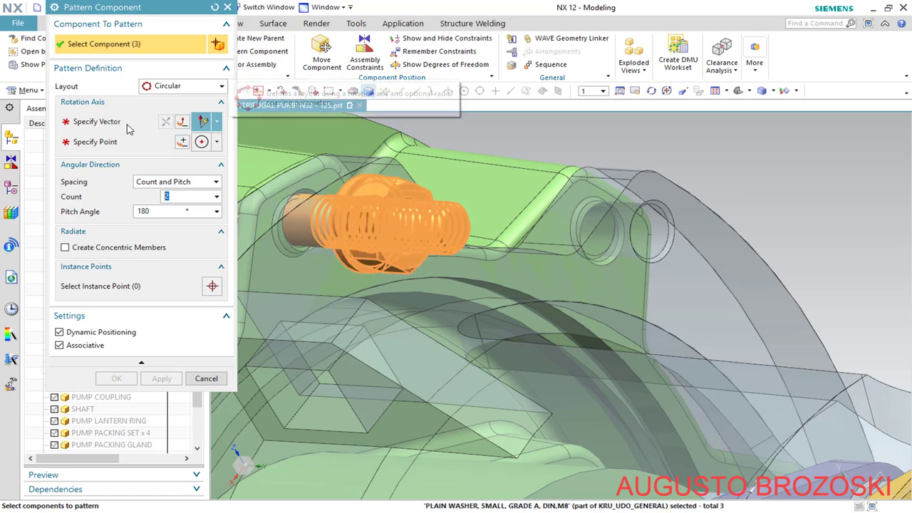
Set the rotation axis vector and centre point on the casing arc edge
{"action": "left_click", "coordinate": [100, 121]}
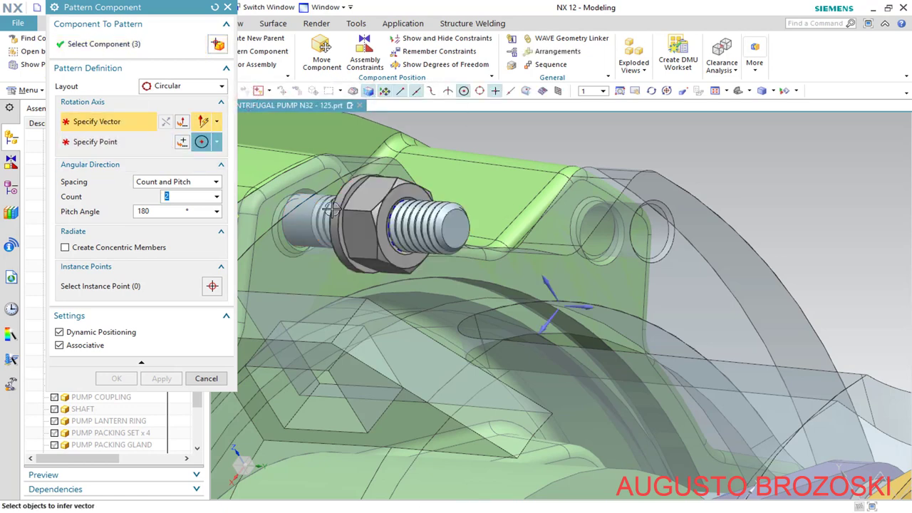
{"action": "left_click", "coordinate": [587, 306]}
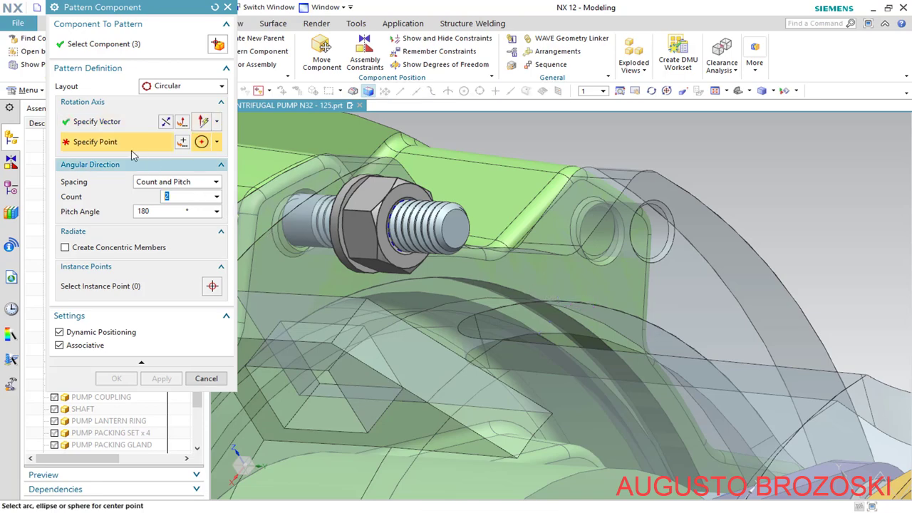
{"action": "scroll", "coordinate": [563, 177], "scroll_direction": "down", "scroll_amount": 5}
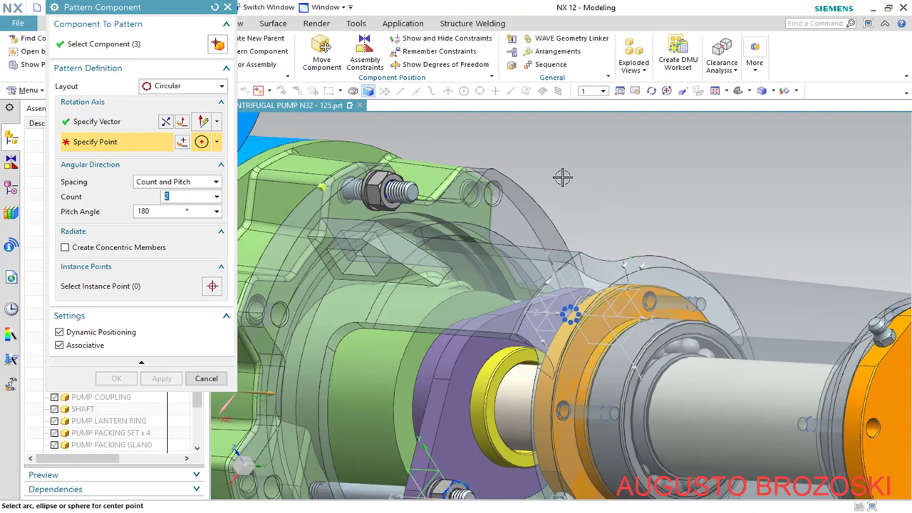
{"action": "scroll", "coordinate": [439, 137], "scroll_direction": "up", "scroll_amount": 4}
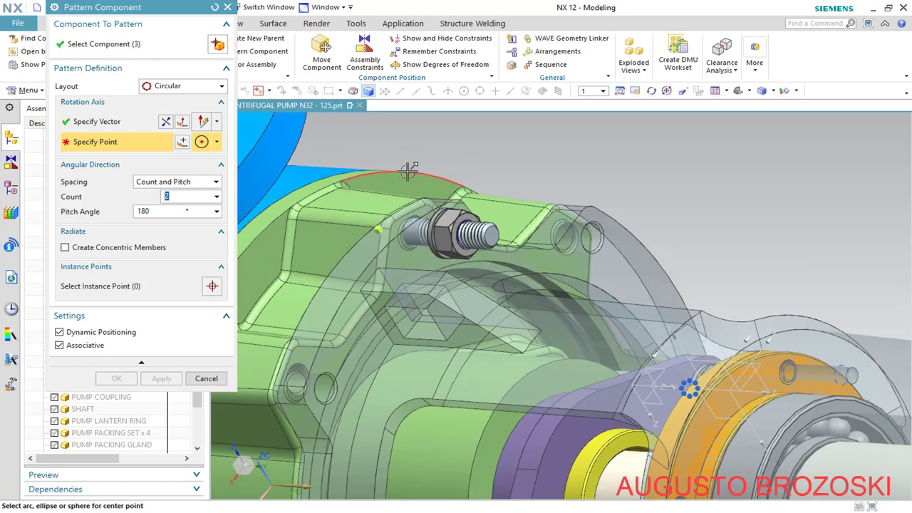
{"action": "left_click", "coordinate": [407, 171]}
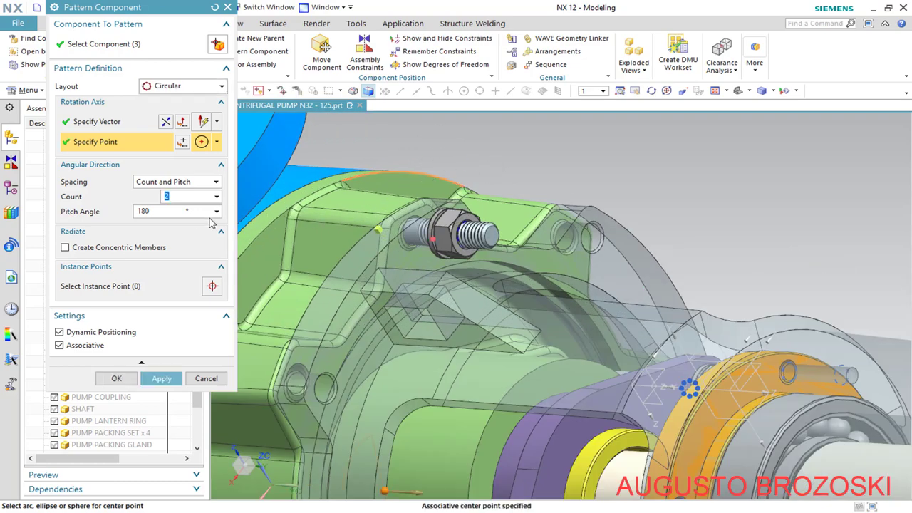
{"action": "scroll", "coordinate": [426, 307], "scroll_direction": "down", "scroll_amount": 5}
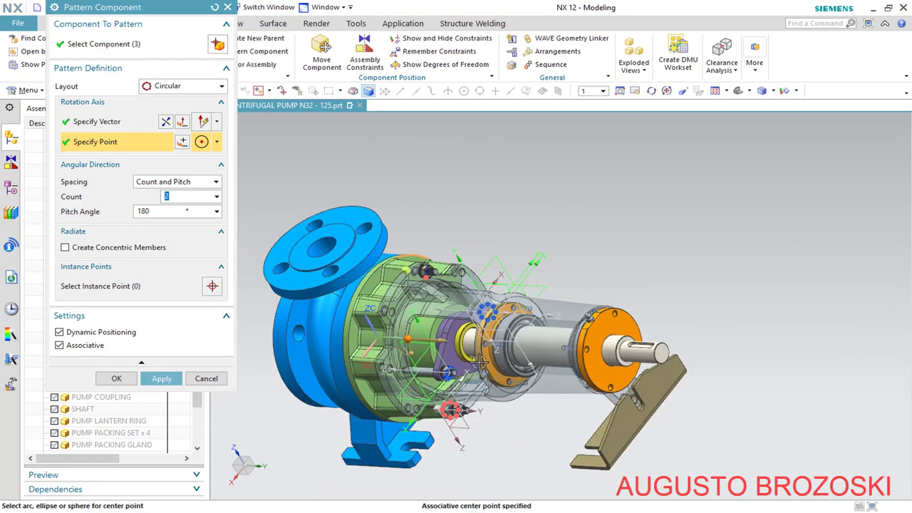
{"action": "scroll", "coordinate": [441, 314], "scroll_direction": "up", "scroll_amount": 1}
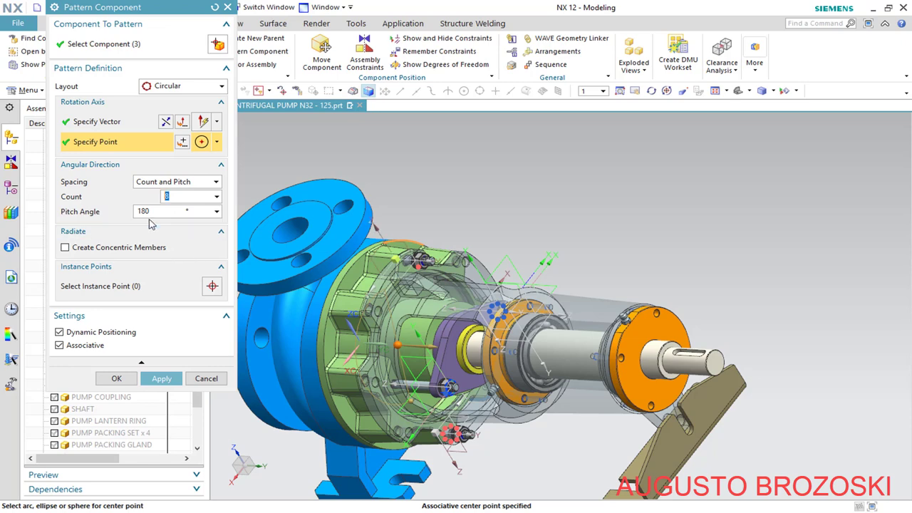
Set count 8 with 45° pitch angle and finish the pattern
{"action": "left_click", "coordinate": [158, 212]}
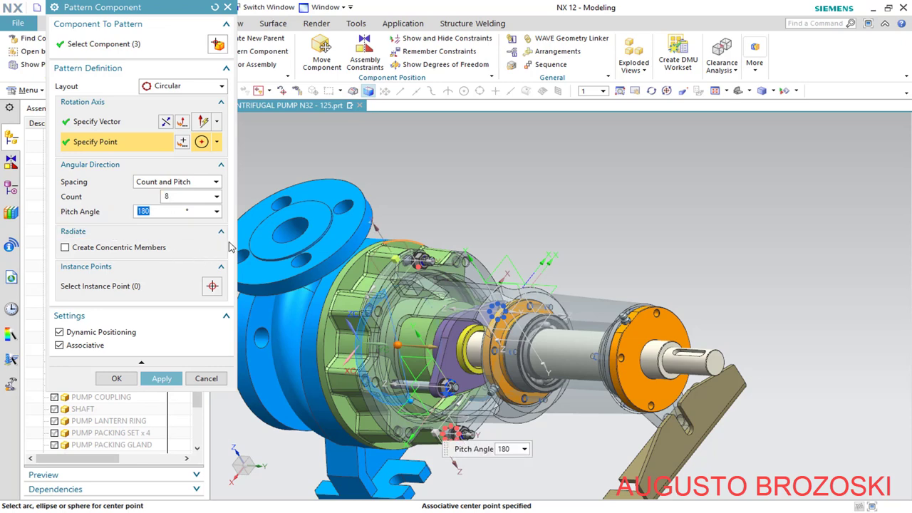
{"action": "type", "text": "45"}
{"action": "key", "text": "Return"}
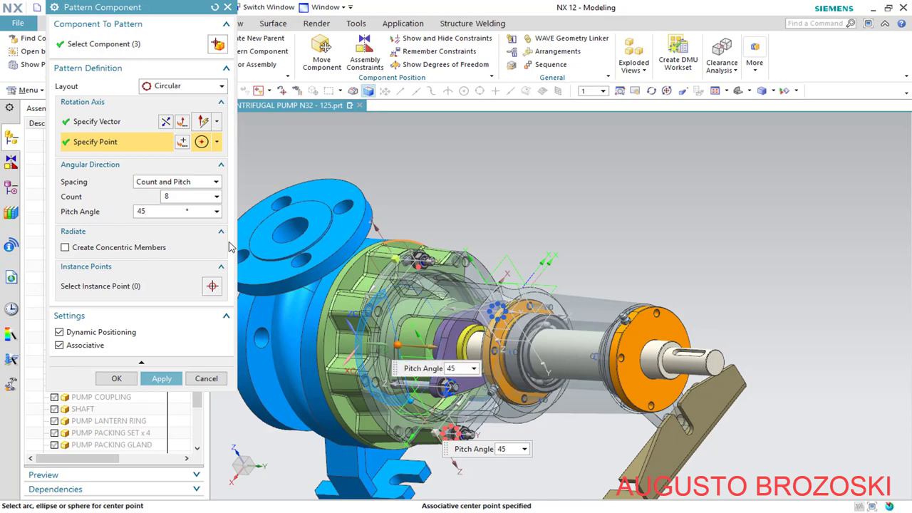
{"action": "scroll", "coordinate": [443, 294], "scroll_direction": "down", "scroll_amount": 5}
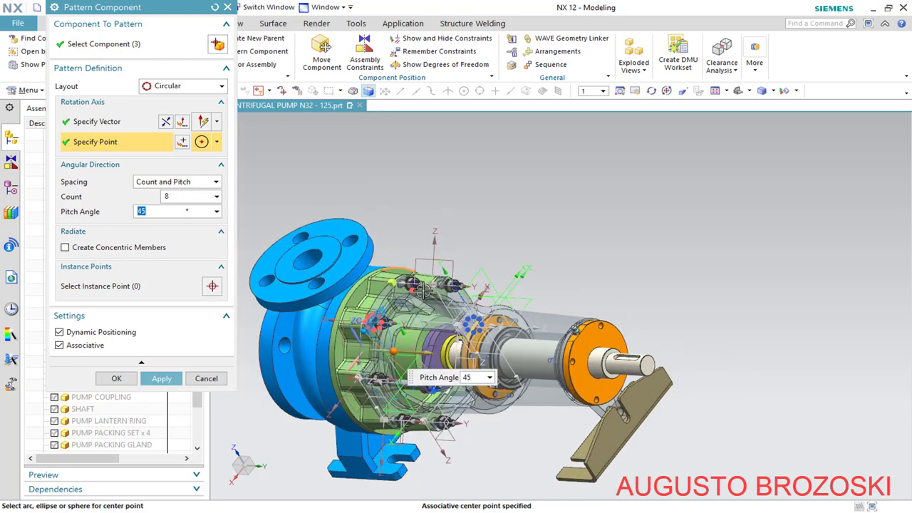
{"action": "middle_click_drag", "start_coordinate": [442, 294], "coordinate": [427, 314]}
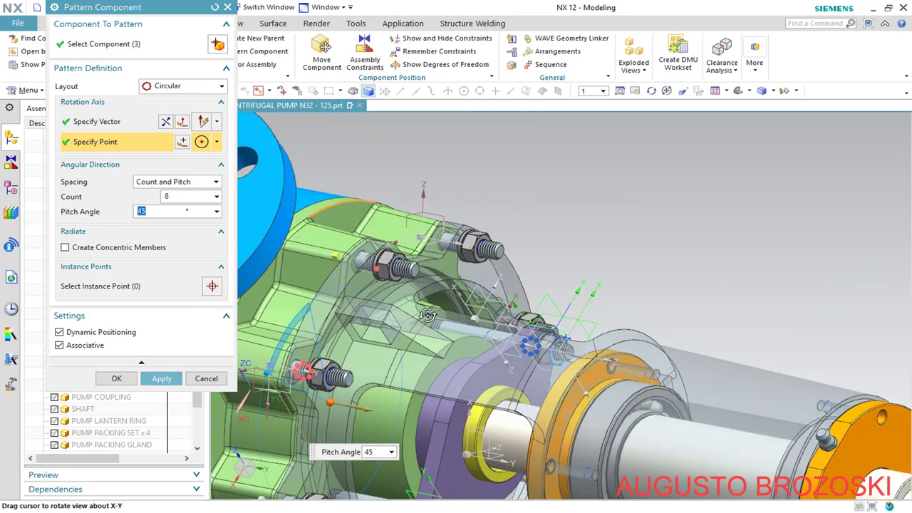
{"action": "left_click", "coordinate": [116, 379]}
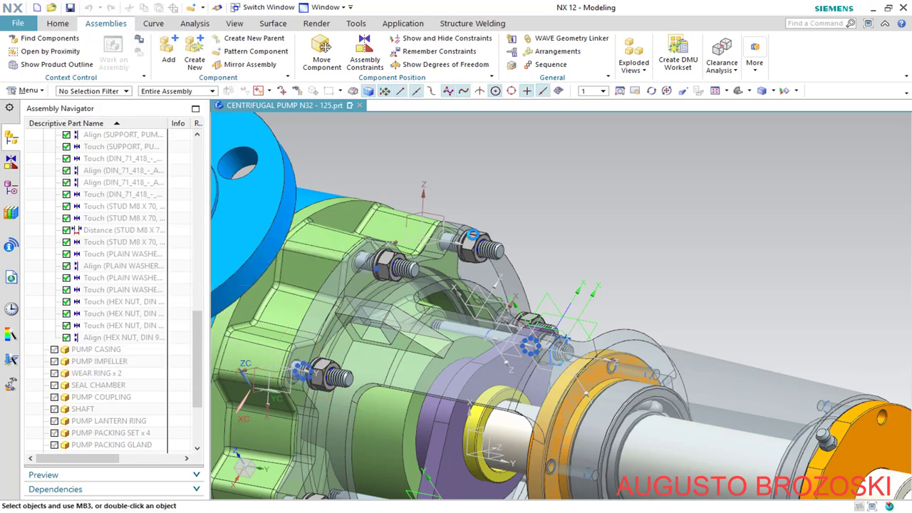
Hide all objects, then show only the solid bodies of the pump
{"action": "left_click", "coordinate": [816, 91]}
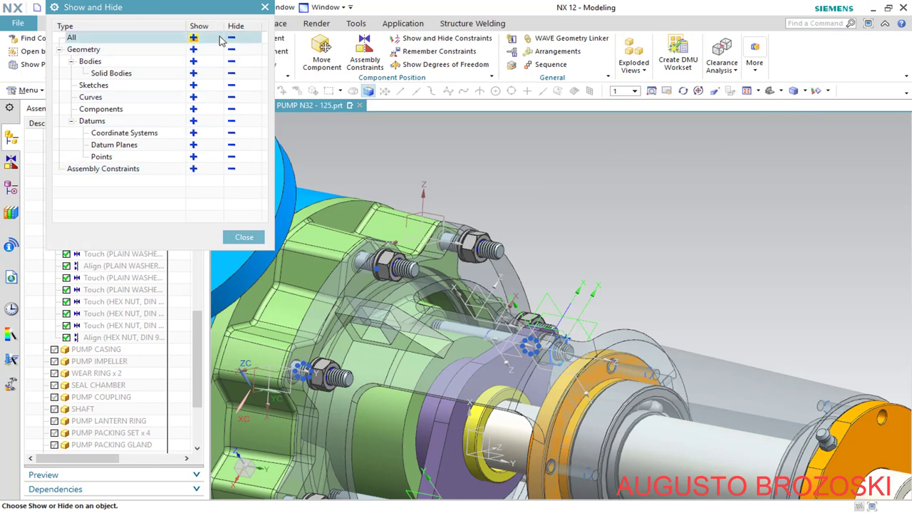
{"action": "left_click", "coordinate": [231, 38]}
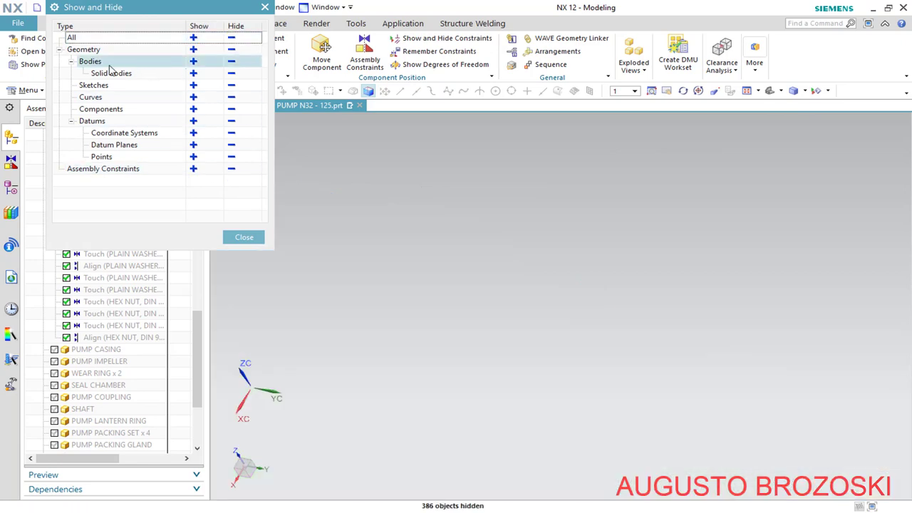
{"action": "left_click", "coordinate": [194, 62]}
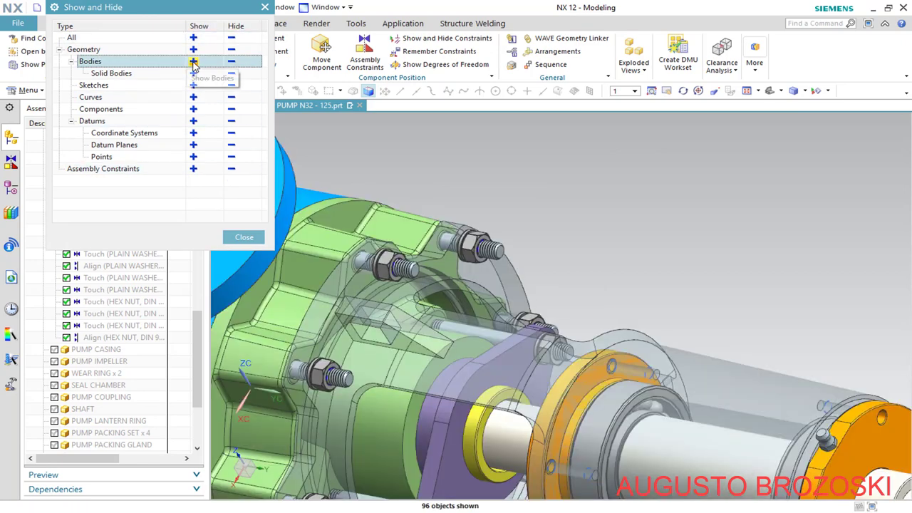
{"action": "left_click", "coordinate": [244, 238]}
Save the centrifugal pump assembly
{"action": "scroll", "coordinate": [464, 203], "scroll_direction": "down", "scroll_amount": 4}
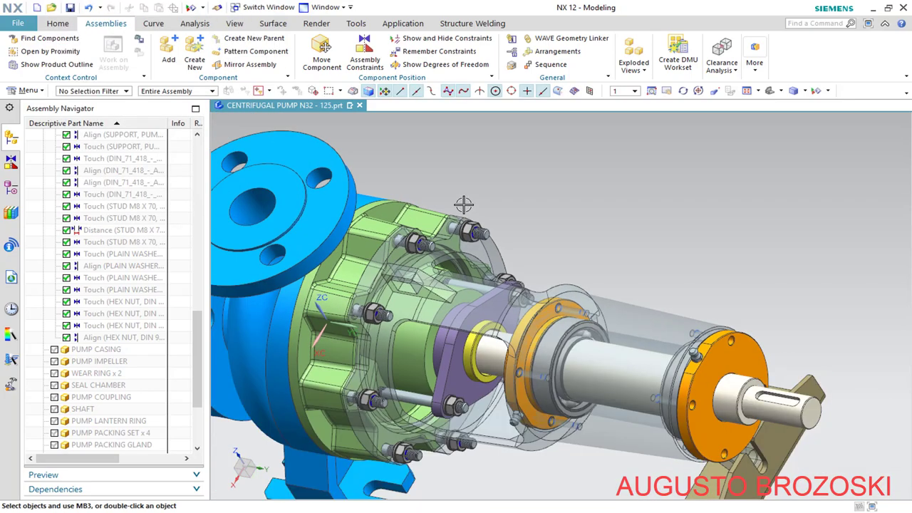
{"action": "middle_click_drag", "start_coordinate": [464, 204], "coordinate": [522, 197]}
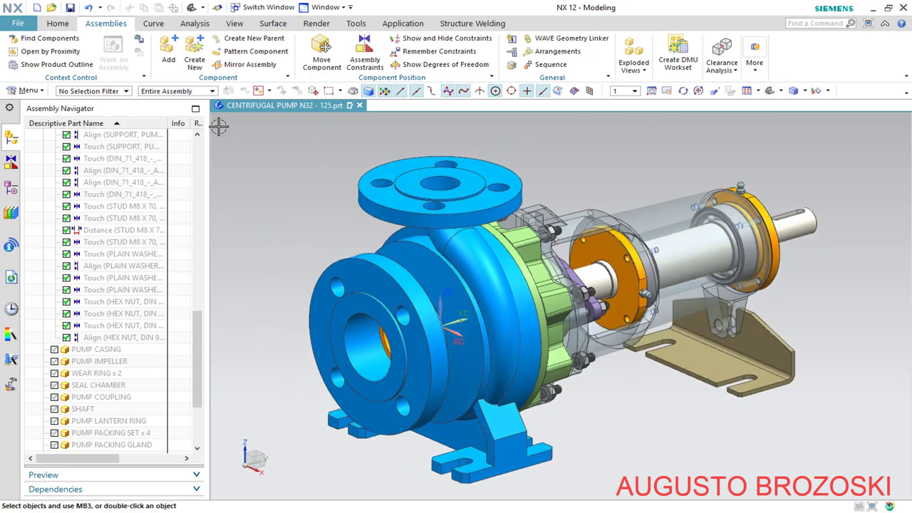
{"action": "left_click", "coordinate": [69, 10]}
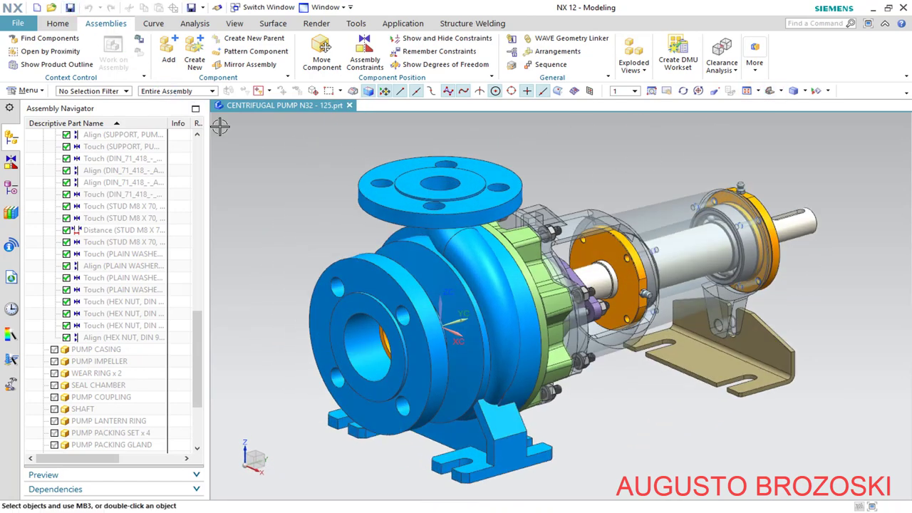
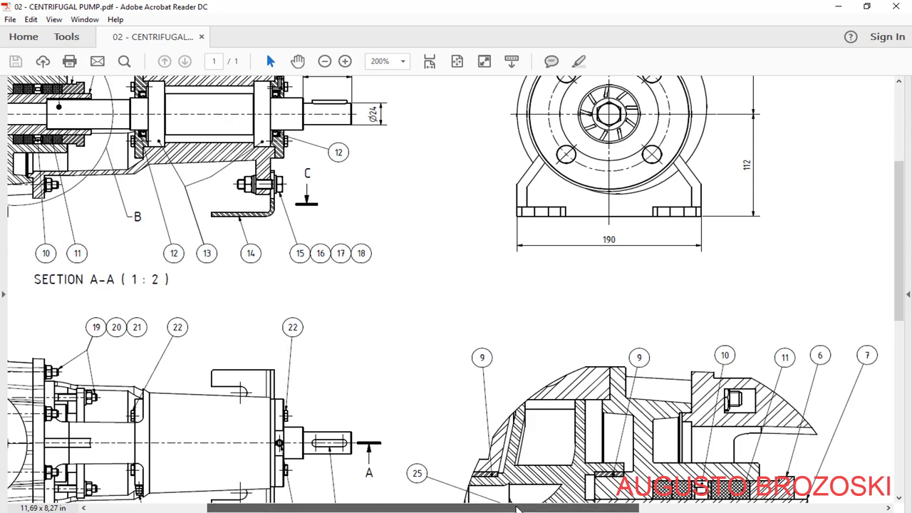
Find the M6 x 25 hex-head bolt in the drawing's parts list, then minimize Acrobat to return to NX
{"action": "scroll", "coordinate": [636, 271], "scroll_direction": "right", "scroll_amount": 5}
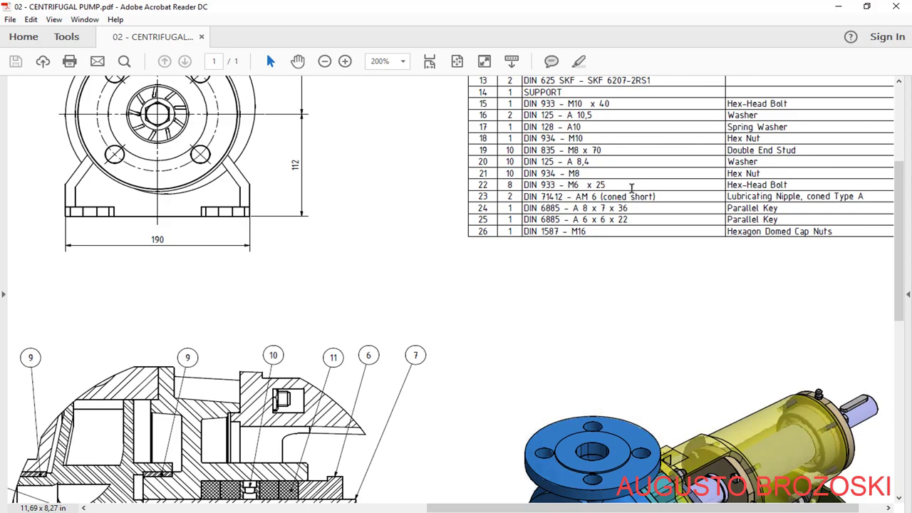
{"action": "left_click", "coordinate": [837, 9]}
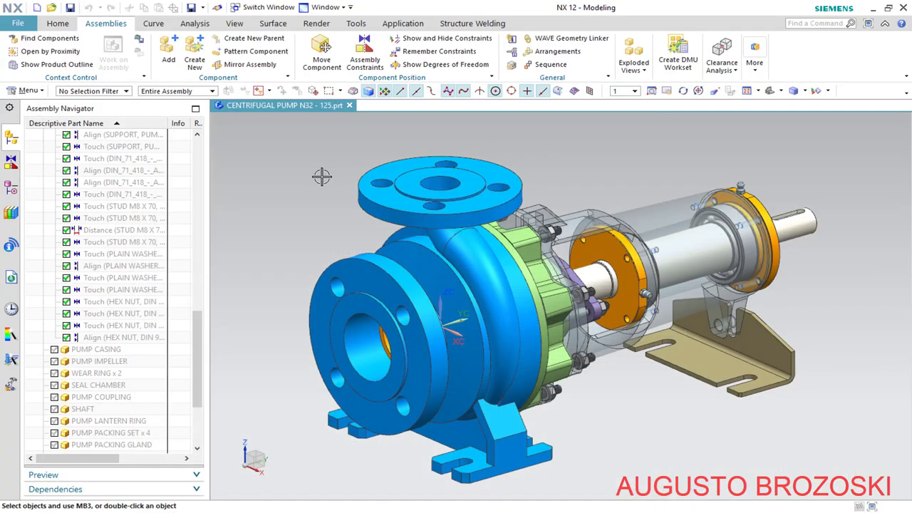
From the Reuse Library under DIN > Screw > Hex Head, add Hex Head Screw, Grade C to the assembly
{"action": "left_click", "coordinate": [11, 213]}
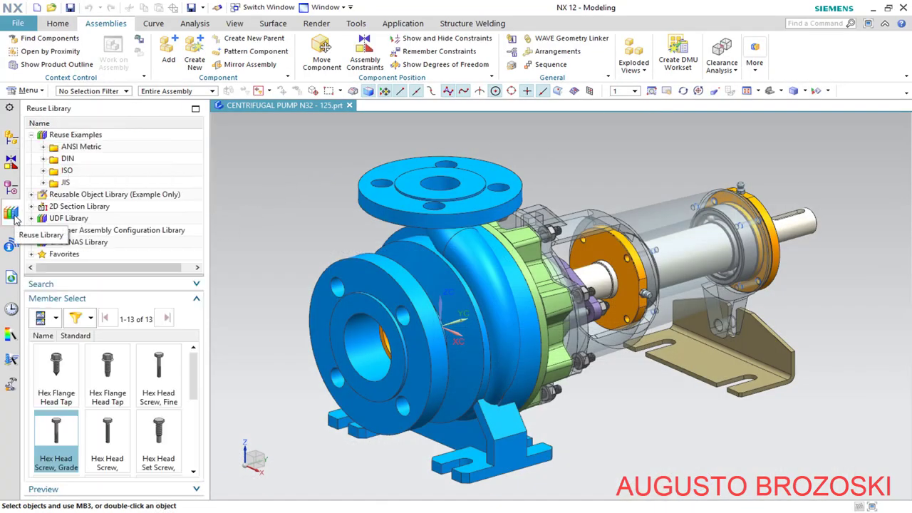
{"action": "left_click", "coordinate": [43, 159]}
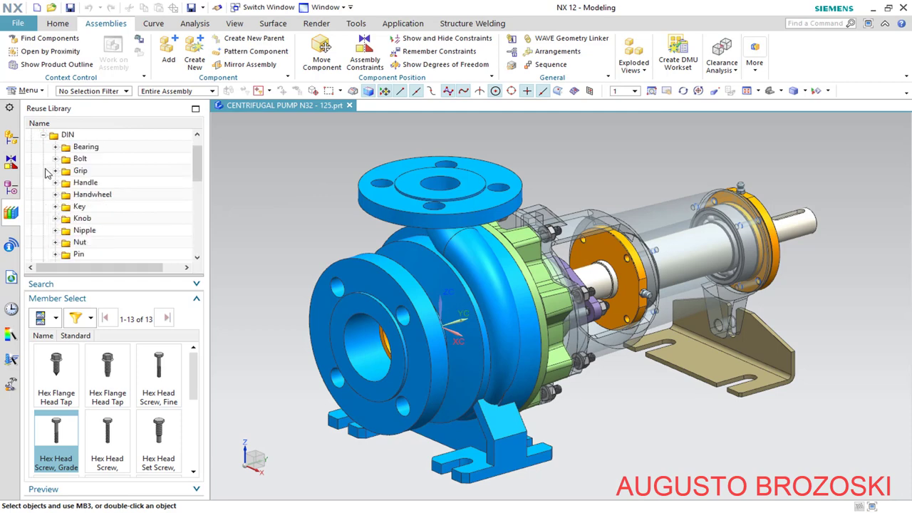
{"action": "scroll", "coordinate": [96, 199], "scroll_direction": "down", "scroll_amount": 3}
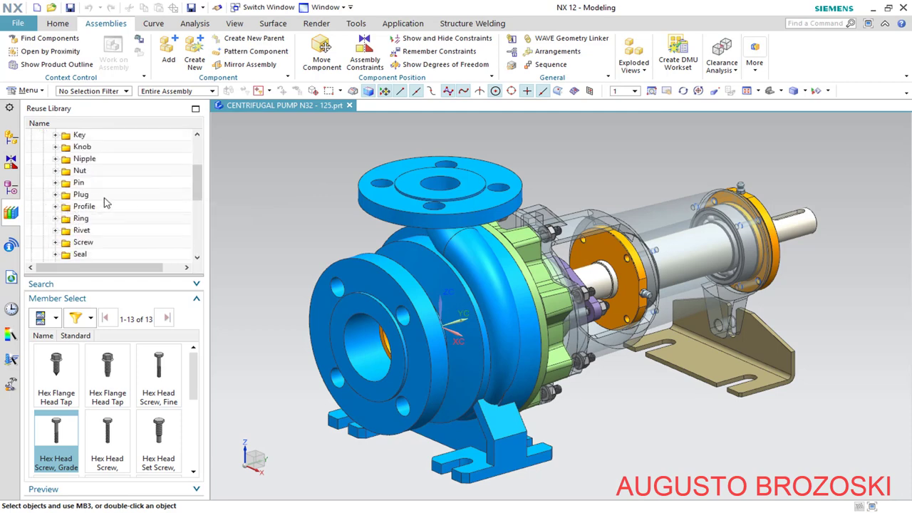
{"action": "left_click", "coordinate": [56, 206]}
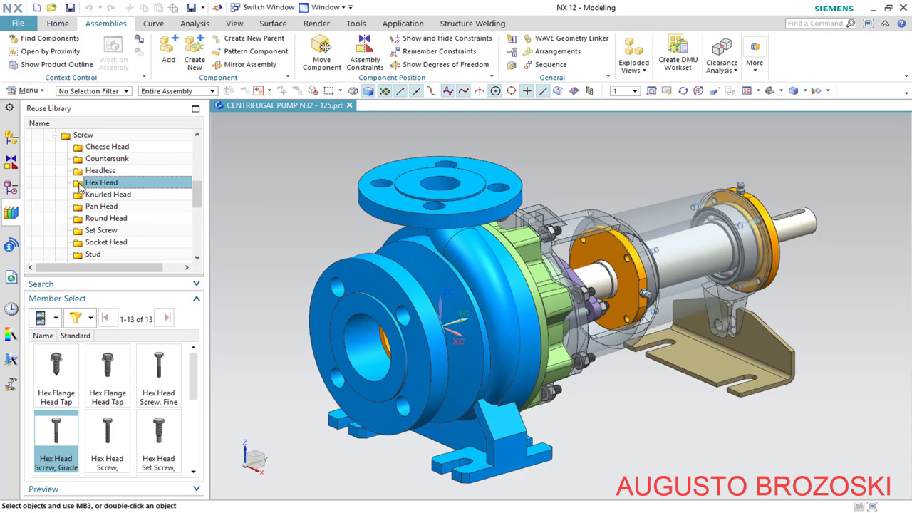
{"action": "right_click", "coordinate": [54, 435]}
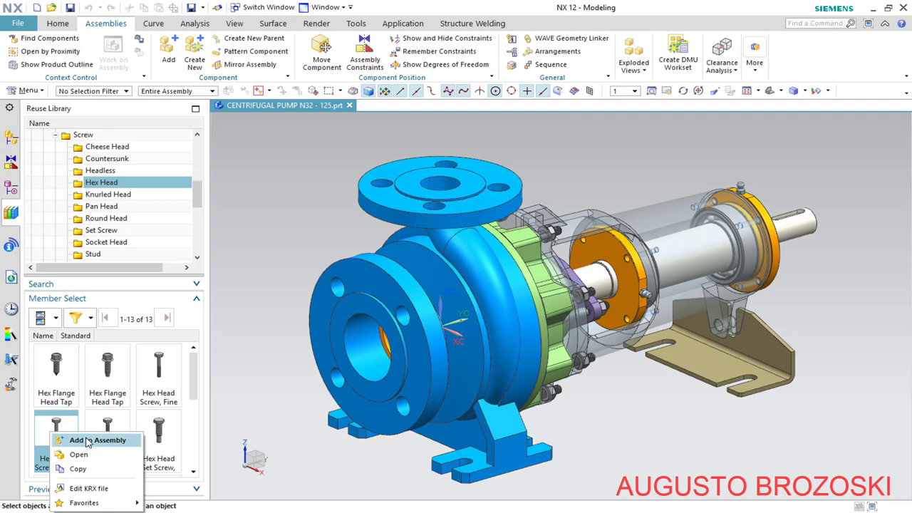
{"action": "left_click", "coordinate": [87, 441]}
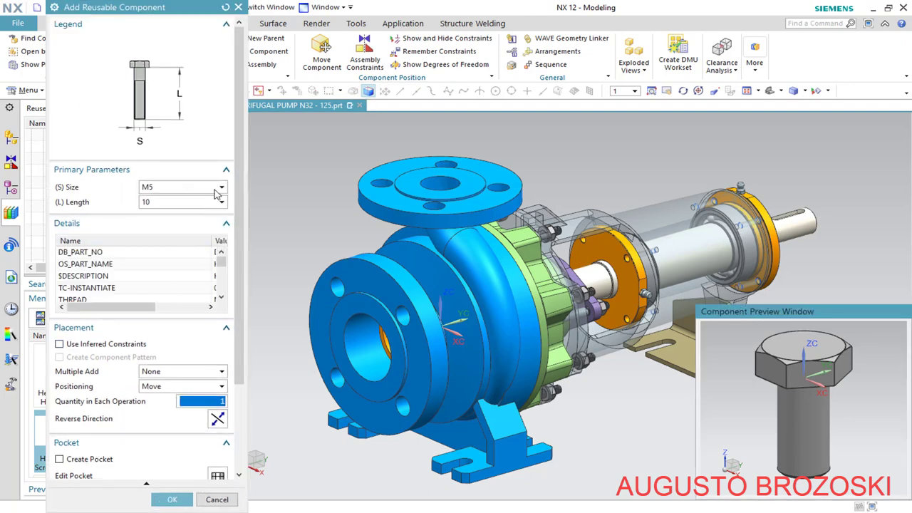
Set the hex head screw to size M6 and length 25, and accept it
{"action": "left_click", "coordinate": [216, 188]}
{"action": "left_click", "coordinate": [188, 211]}
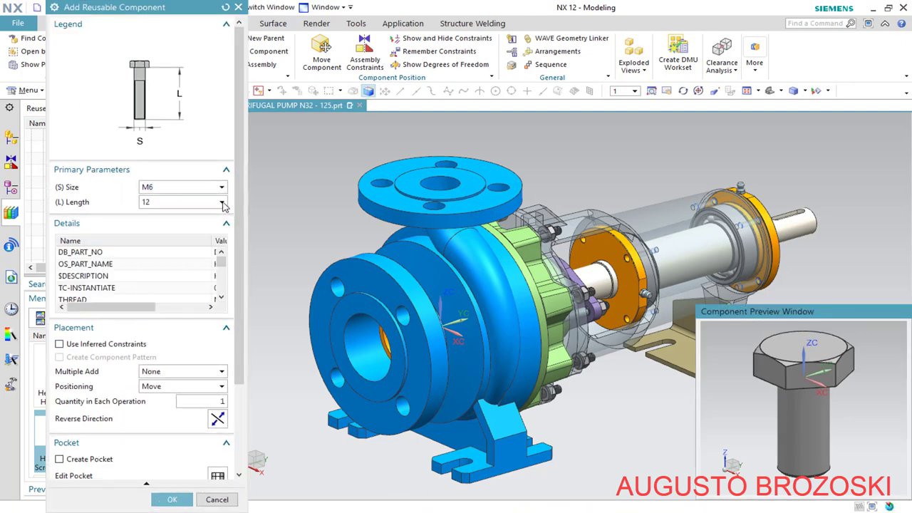
{"action": "left_click", "coordinate": [223, 204]}
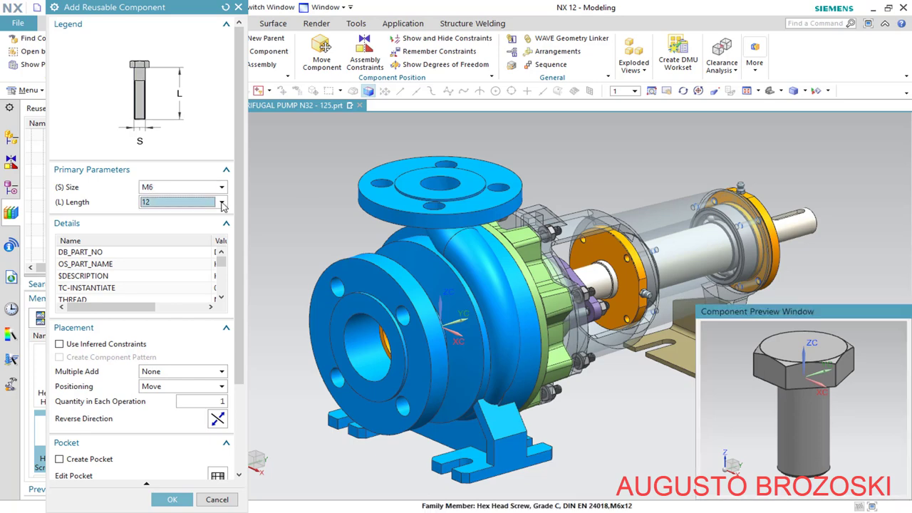
{"action": "left_click", "coordinate": [223, 205]}
{"action": "left_click", "coordinate": [175, 246]}
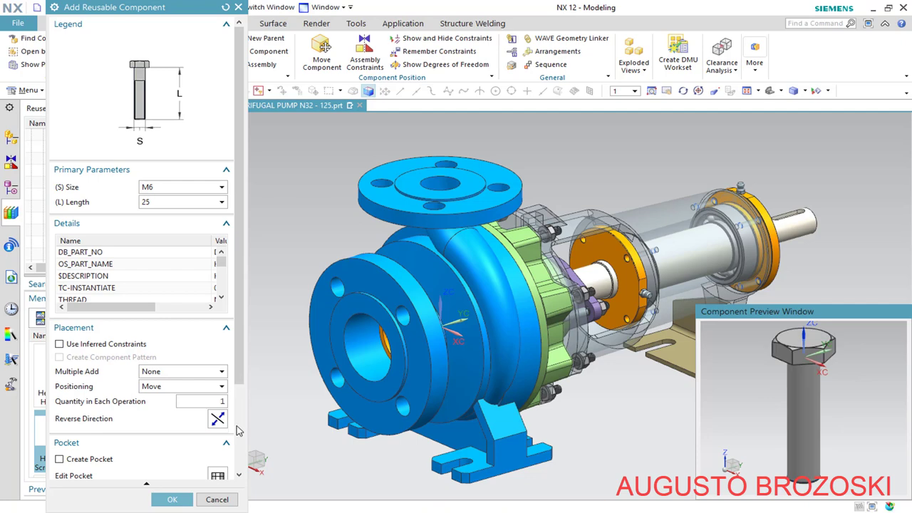
{"action": "scroll", "coordinate": [184, 391], "scroll_direction": "down", "scroll_amount": 3}
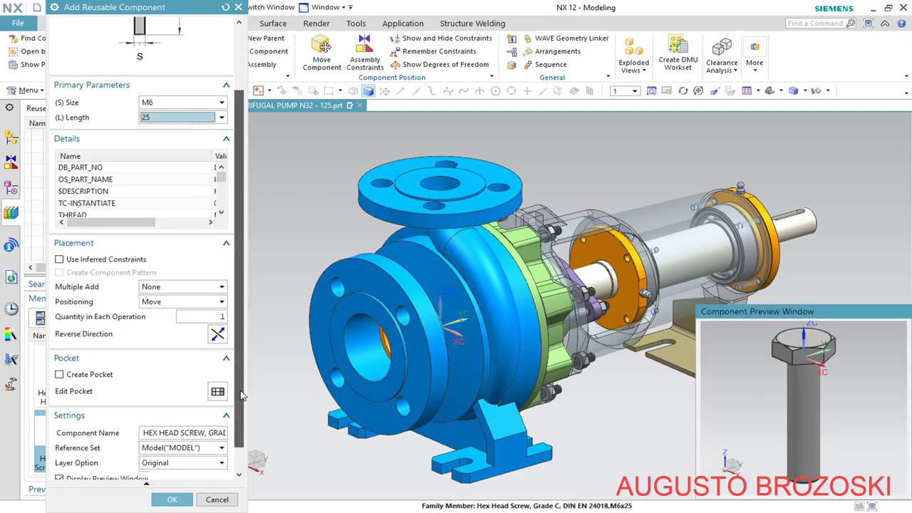
{"action": "left_click", "coordinate": [174, 499]}
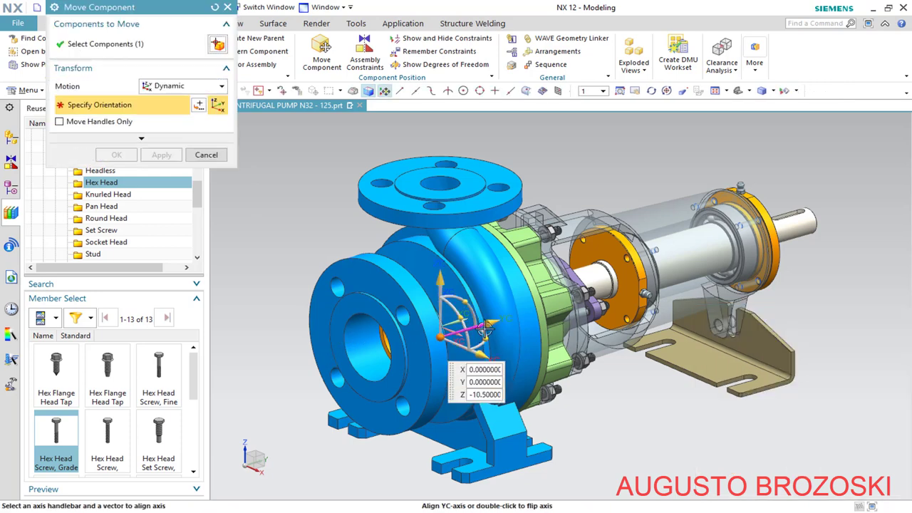
Move the screw along YC and ZC to sit above the bearing housing
{"action": "left_click_drag", "start_coordinate": [488, 328], "coordinate": [649, 261]}
{"action": "left_click_drag", "start_coordinate": [606, 226], "coordinate": [605, 129]}
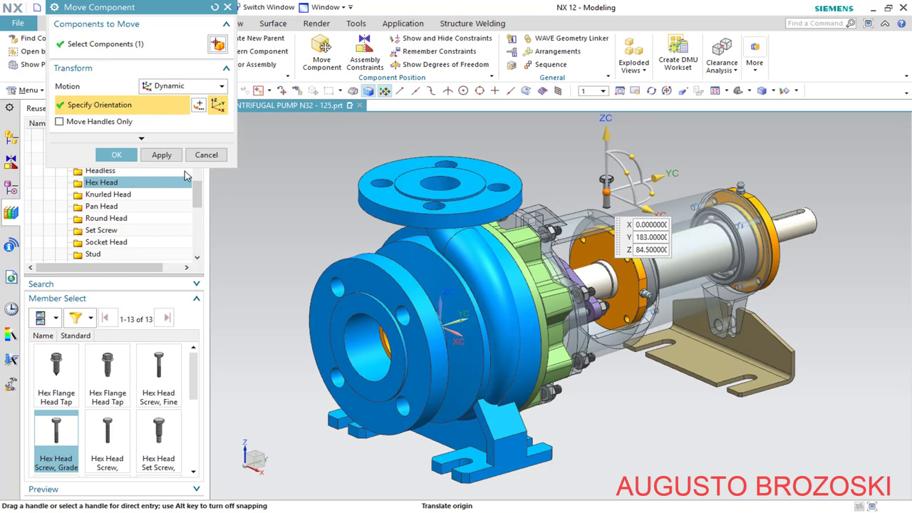
{"action": "left_click", "coordinate": [116, 155]}
{"action": "scroll", "coordinate": [614, 183], "scroll_direction": "down", "scroll_amount": 5}
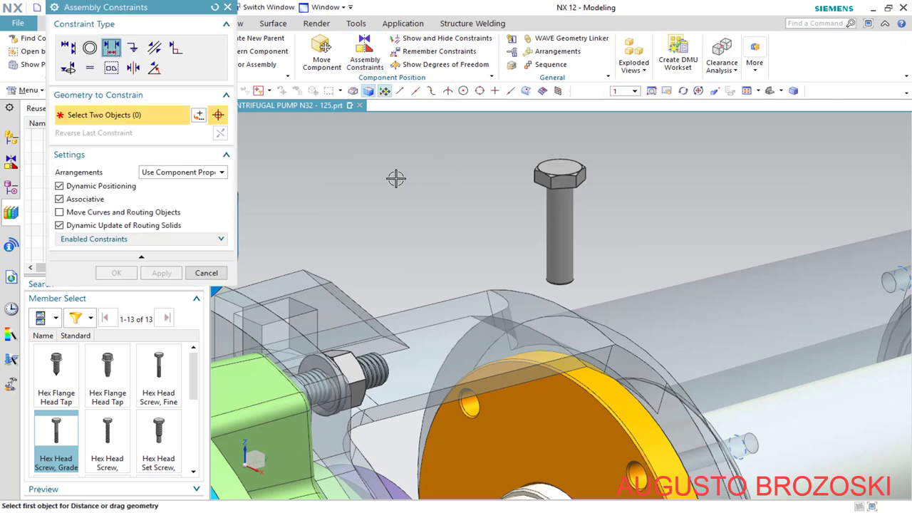
Add a Touch Align constraint seating the screw head underside on the bearing cover face
{"action": "left_click", "coordinate": [67, 47]}
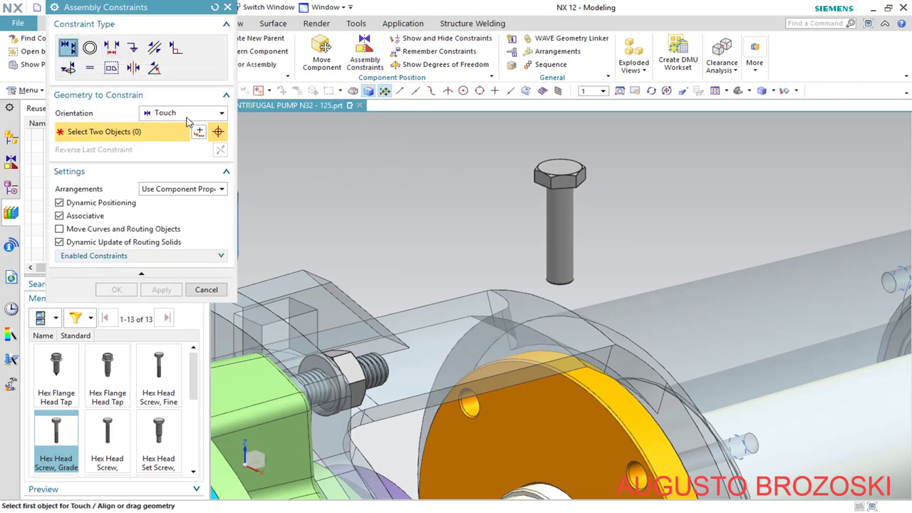
{"action": "middle_click_drag", "start_coordinate": [524, 218], "coordinate": [499, 225]}
{"action": "scroll", "coordinate": [497, 226], "scroll_direction": "down", "scroll_amount": 3}
{"action": "scroll", "coordinate": [496, 226], "scroll_direction": "down", "scroll_amount": 5}
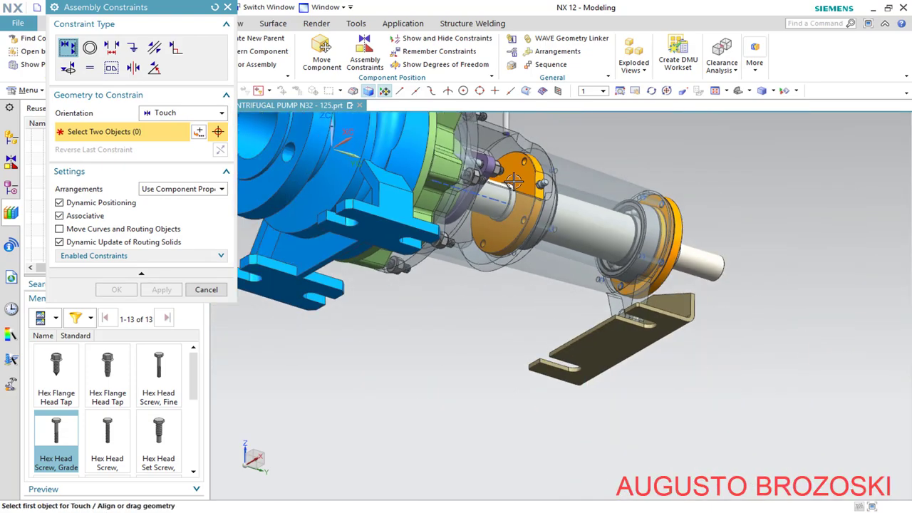
{"action": "scroll", "coordinate": [507, 124], "scroll_direction": "up", "scroll_amount": 10}
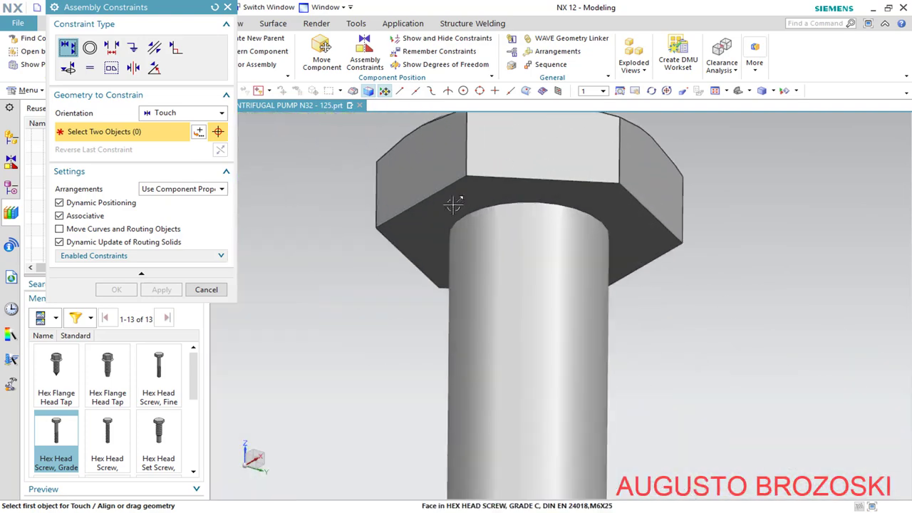
{"action": "left_click", "coordinate": [454, 205]}
{"action": "scroll", "coordinate": [456, 214], "scroll_direction": "down", "scroll_amount": 8}
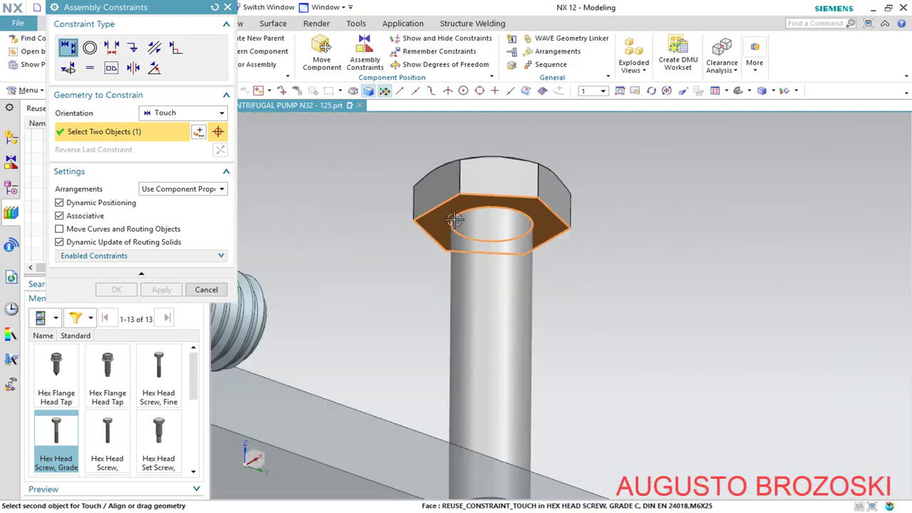
{"action": "scroll", "coordinate": [517, 367], "scroll_direction": "up", "scroll_amount": 4}
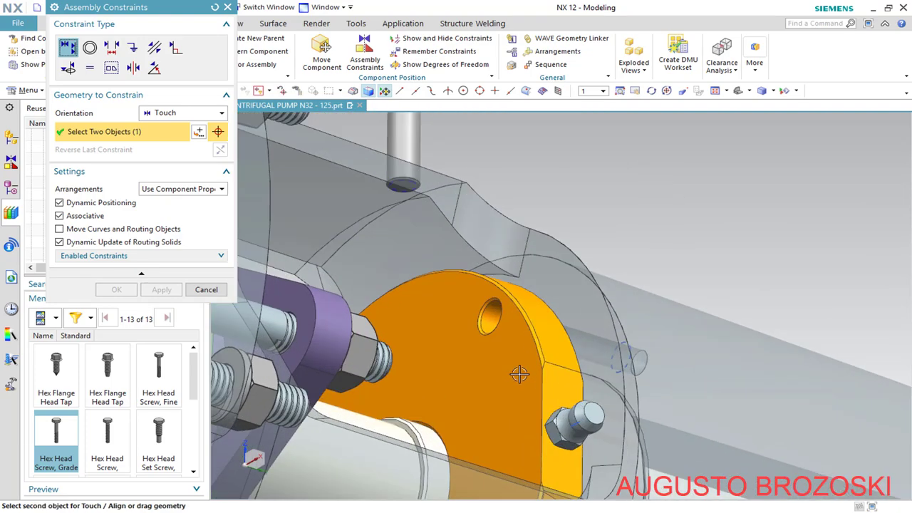
{"action": "left_click", "coordinate": [512, 349]}
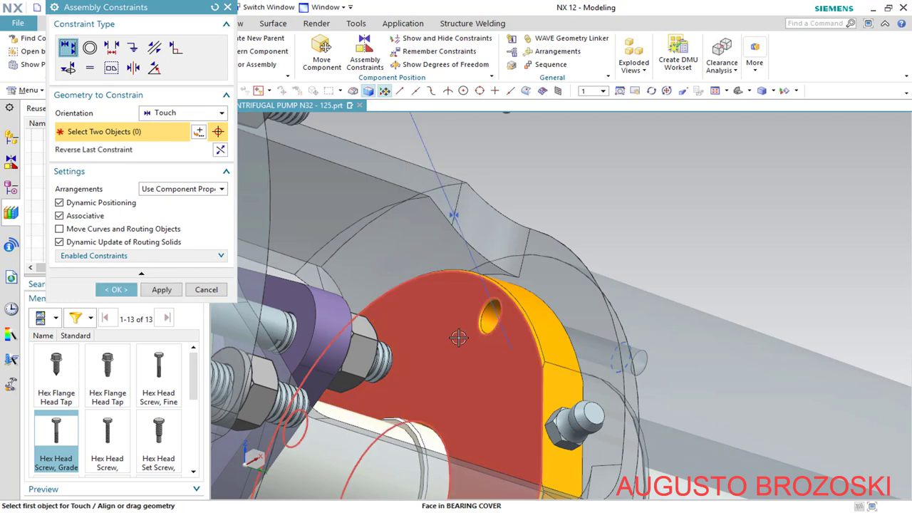
{"action": "scroll", "coordinate": [461, 344], "scroll_direction": "down", "scroll_amount": 4}
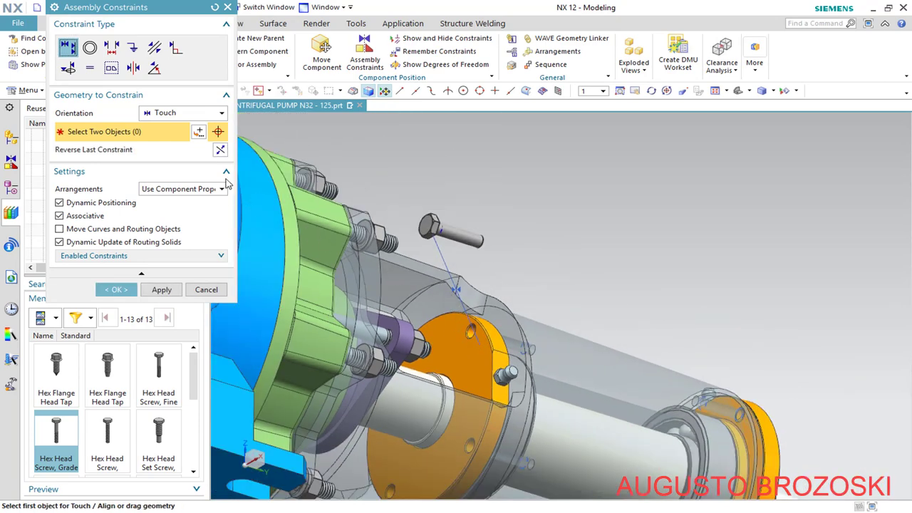
Align the screw axis with the cover hole using Infer Center/Axis, and apply the constraints
{"action": "left_click", "coordinate": [217, 114]}
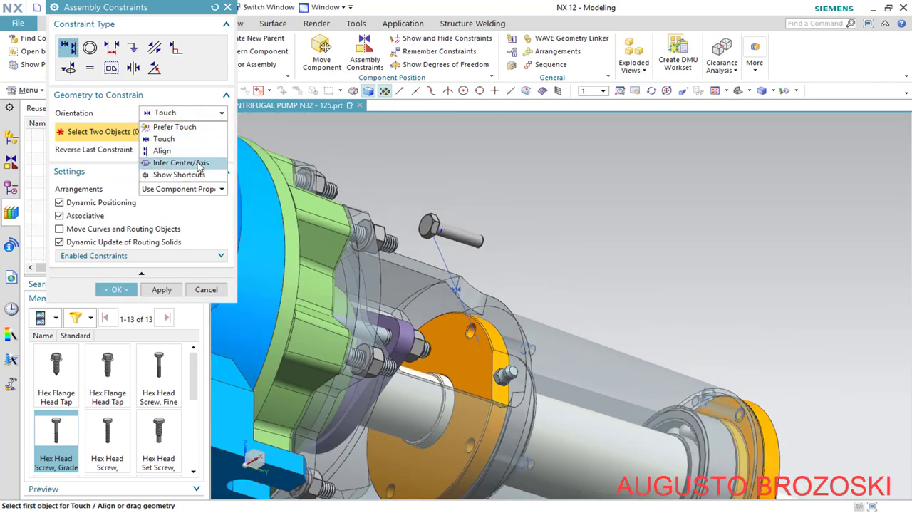
{"action": "left_click", "coordinate": [200, 163]}
{"action": "scroll", "coordinate": [473, 220], "scroll_direction": "up", "scroll_amount": 3}
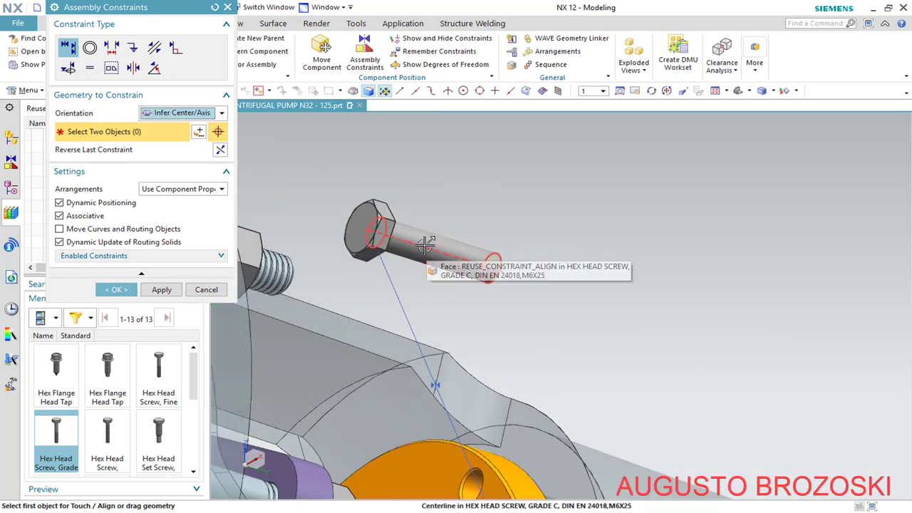
{"action": "left_click", "coordinate": [430, 253]}
{"action": "scroll", "coordinate": [436, 256], "scroll_direction": "down", "scroll_amount": 2}
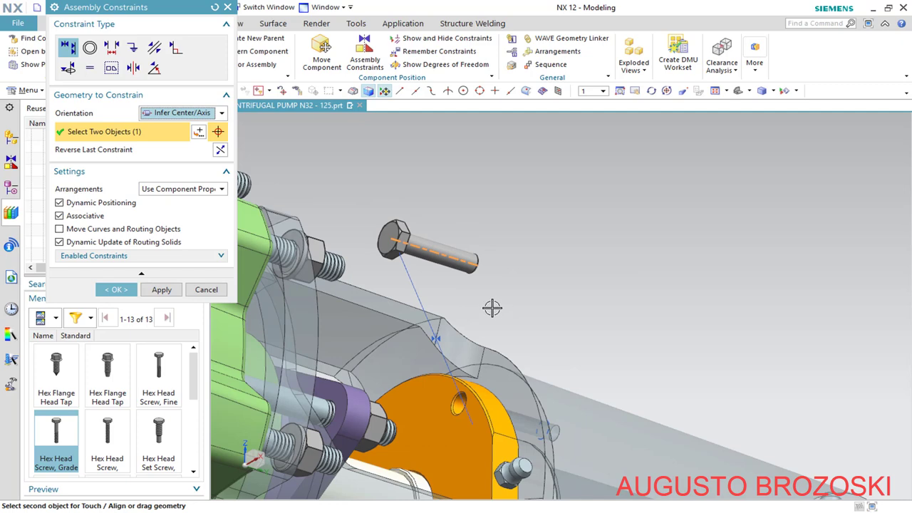
{"action": "scroll", "coordinate": [478, 406], "scroll_direction": "up", "scroll_amount": 5}
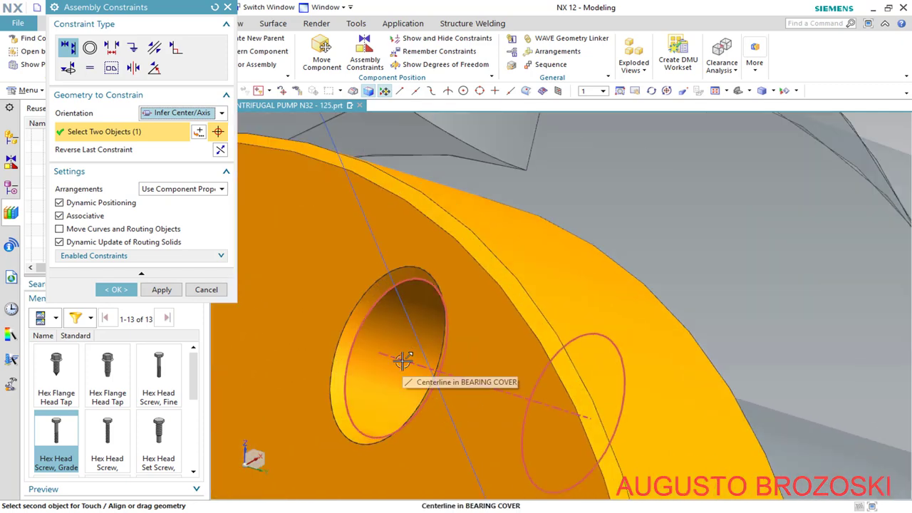
{"action": "left_click", "coordinate": [403, 361]}
{"action": "scroll", "coordinate": [418, 310], "scroll_direction": "down", "scroll_amount": 6}
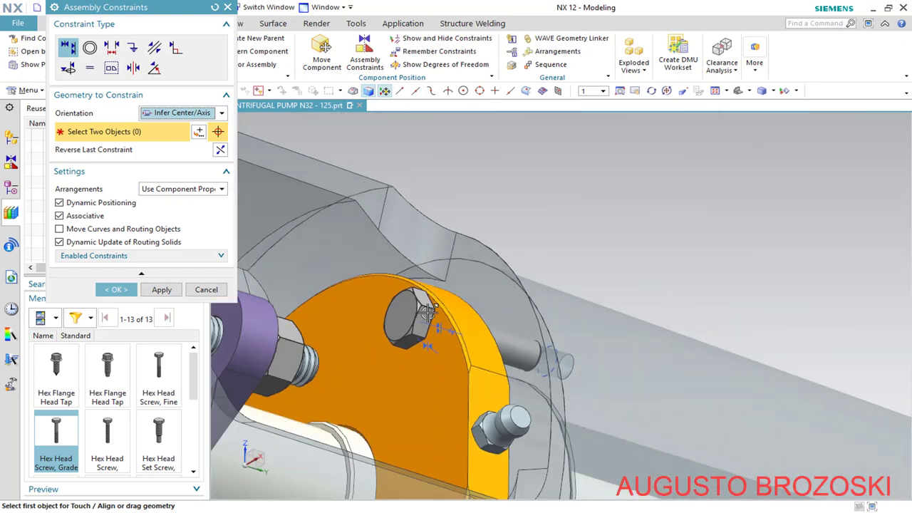
{"action": "left_click", "coordinate": [114, 291]}
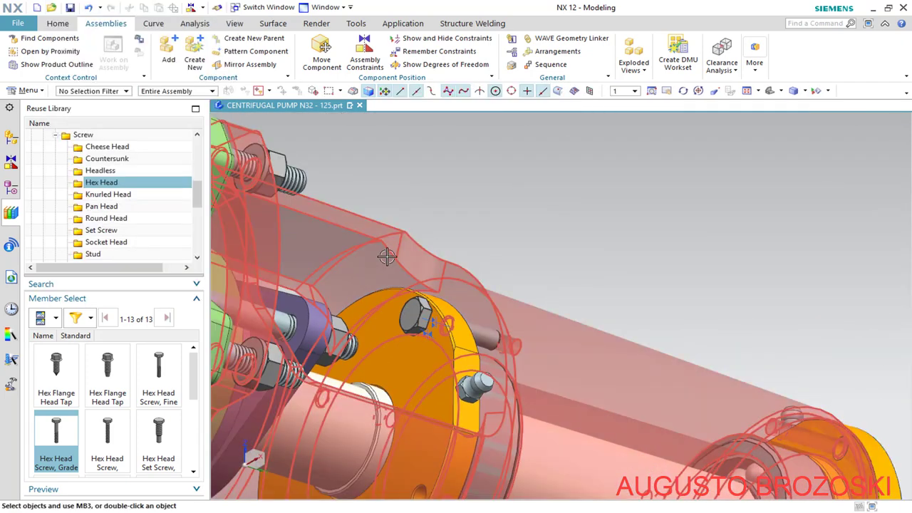
Add another Hex Head Screw from the Assembly Navigator with constraint-based placement
{"action": "scroll", "coordinate": [393, 253], "scroll_direction": "down", "scroll_amount": 2}
{"action": "middle_click_drag", "start_coordinate": [392, 252], "coordinate": [437, 305]}
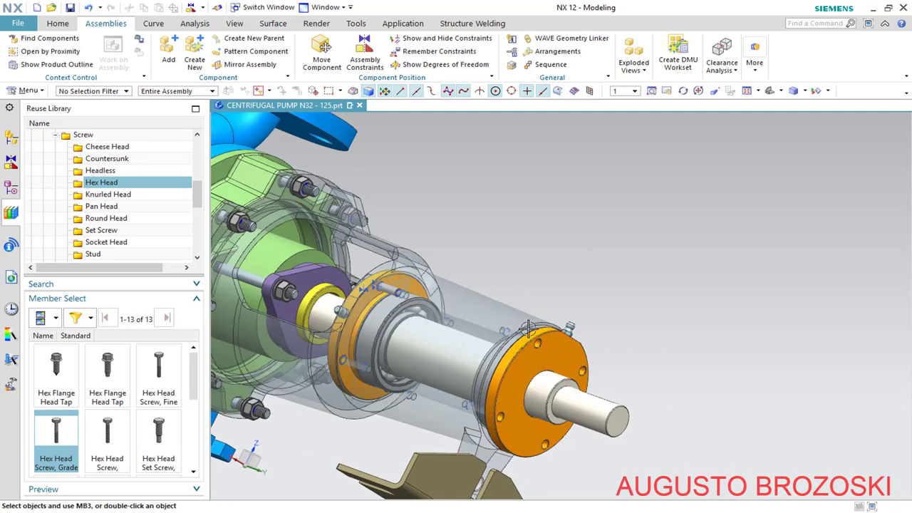
{"action": "left_click", "coordinate": [11, 139]}
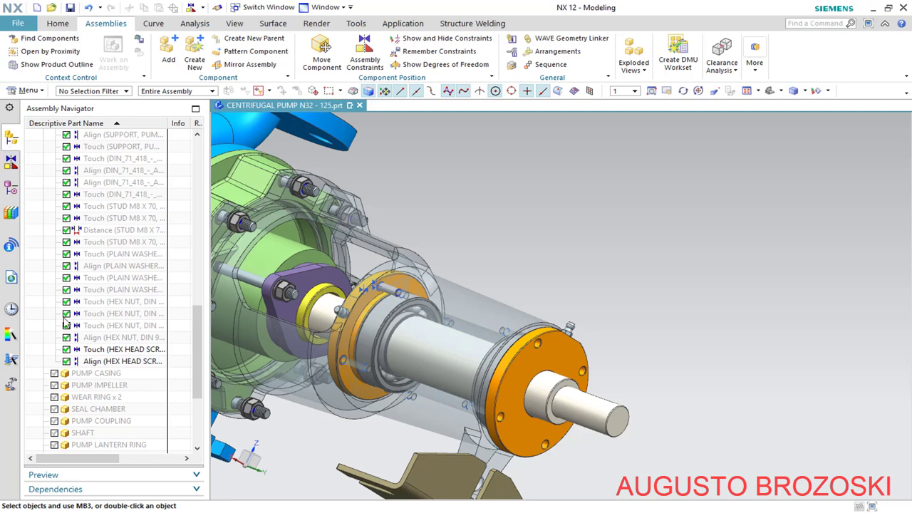
{"action": "scroll", "coordinate": [66, 323], "scroll_direction": "down", "scroll_amount": 4}
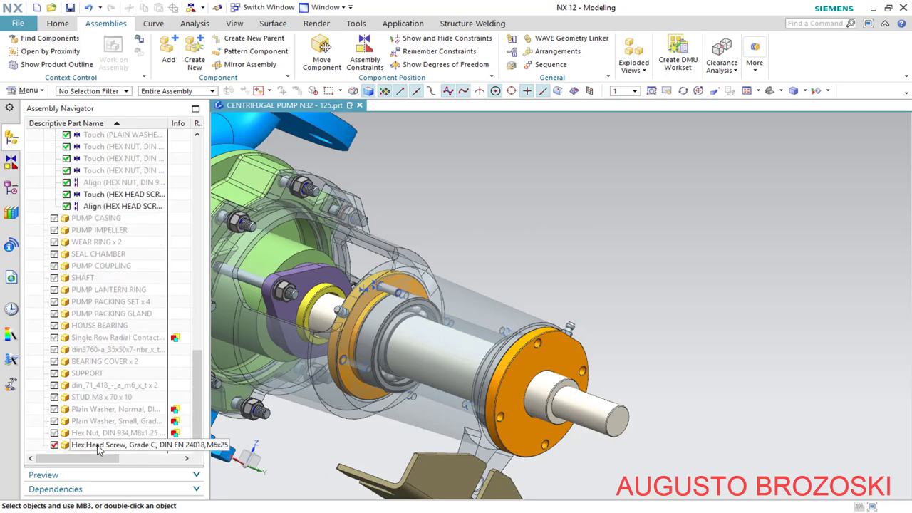
{"action": "right_click", "coordinate": [99, 447]}
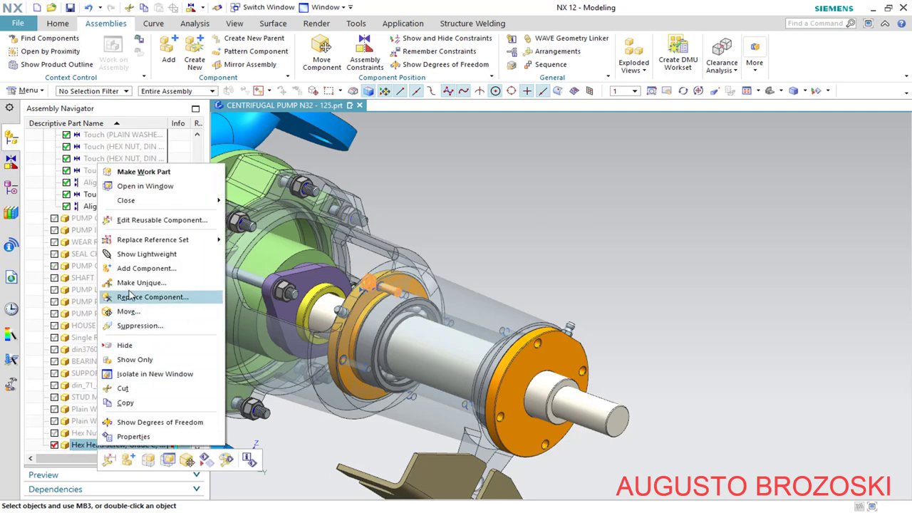
{"action": "left_click", "coordinate": [138, 268]}
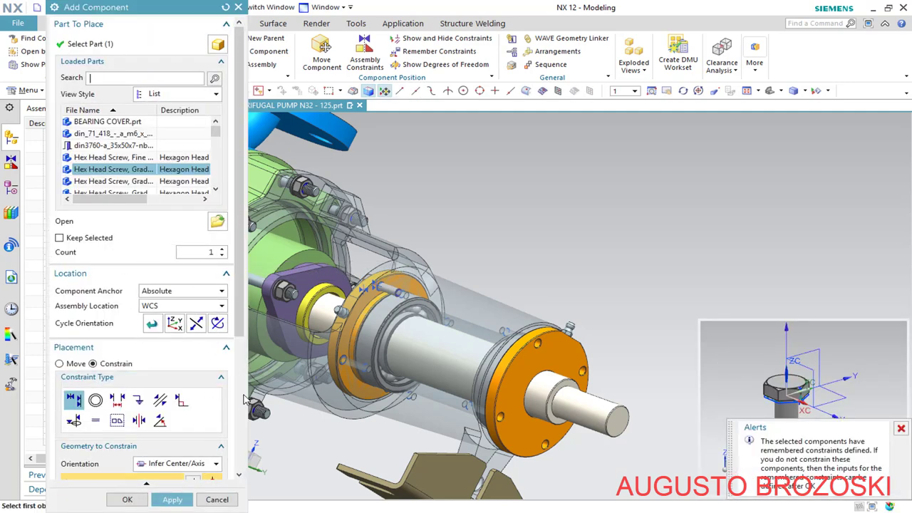
{"action": "left_click", "coordinate": [901, 430]}
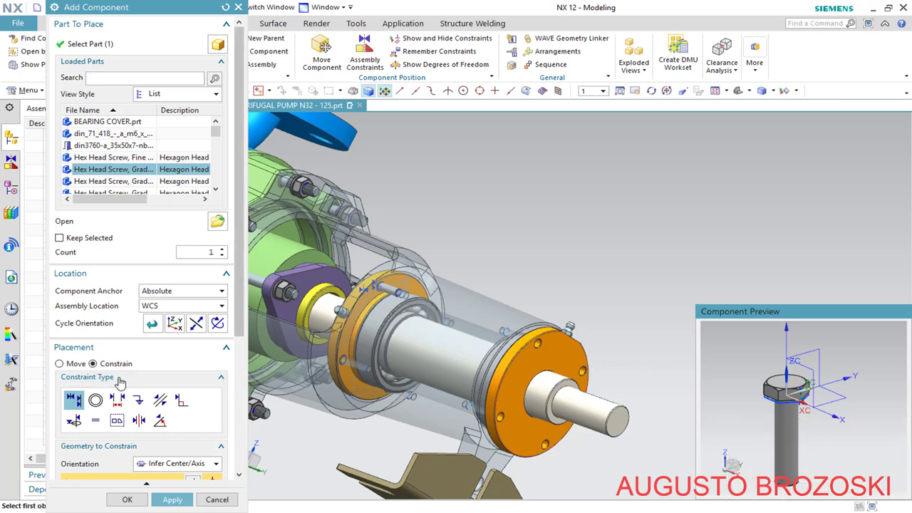
{"action": "left_click", "coordinate": [59, 364]}
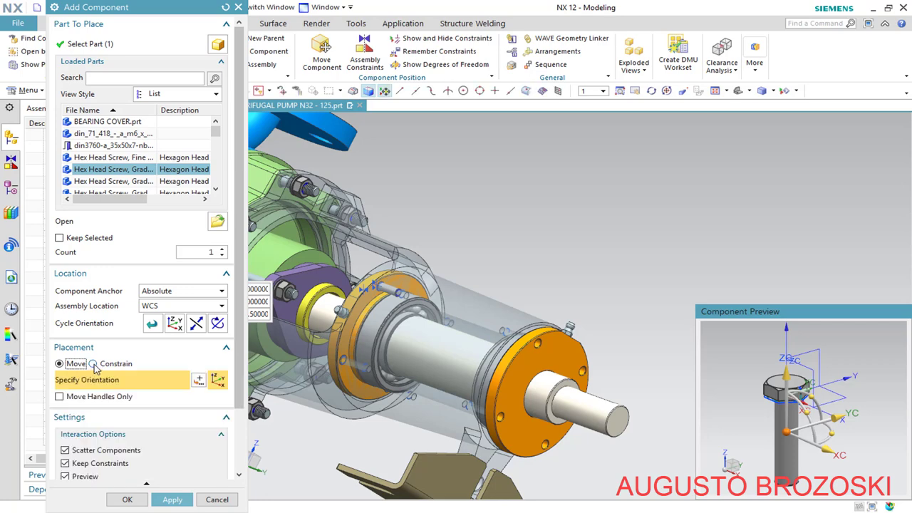
{"action": "left_click", "coordinate": [94, 363]}
{"action": "scroll", "coordinate": [227, 456], "scroll_direction": "down", "scroll_amount": 5}
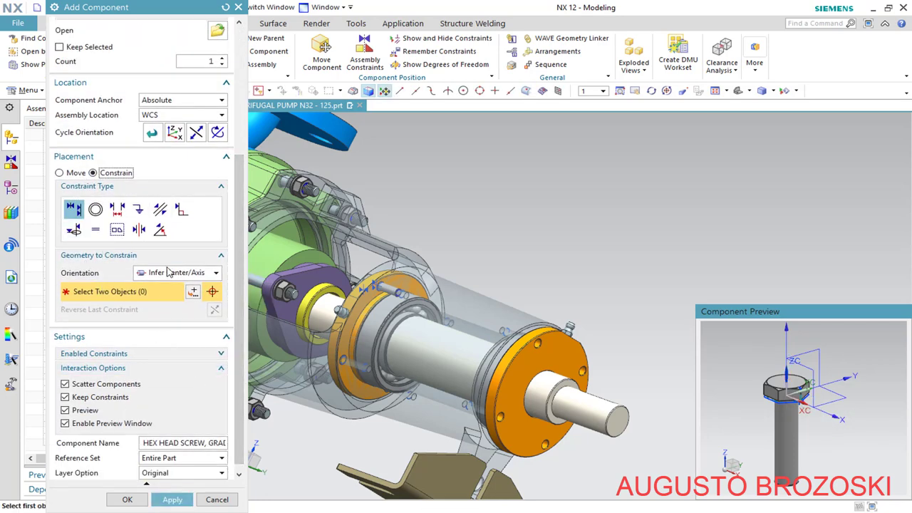
Align the new screw's centerline with the top hole of the bearing cover
{"action": "left_click", "coordinate": [786, 436]}
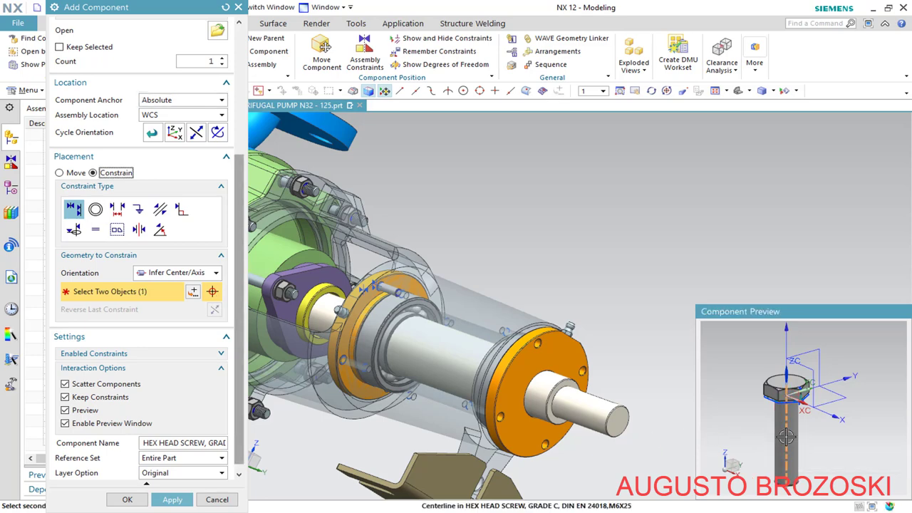
{"action": "scroll", "coordinate": [538, 343], "scroll_direction": "up", "scroll_amount": 8}
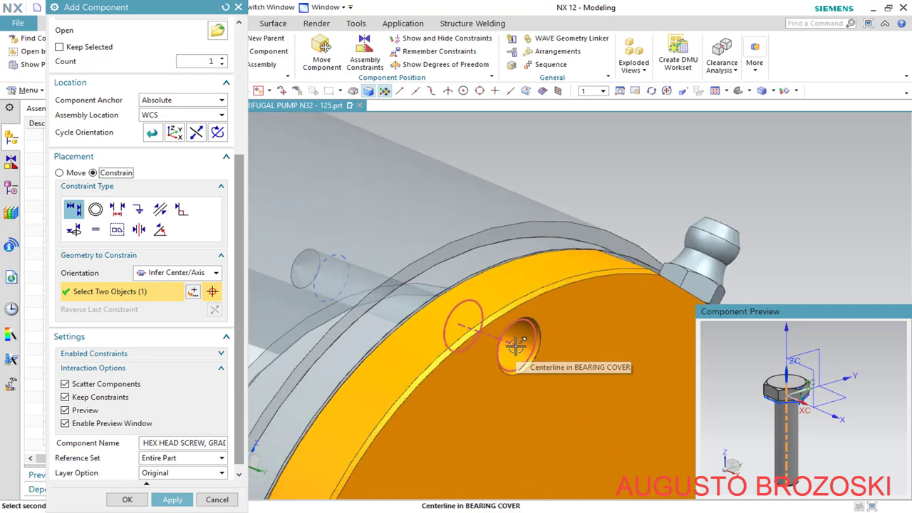
{"action": "left_click", "coordinate": [512, 349]}
{"action": "scroll", "coordinate": [554, 378], "scroll_direction": "down", "scroll_amount": 6}
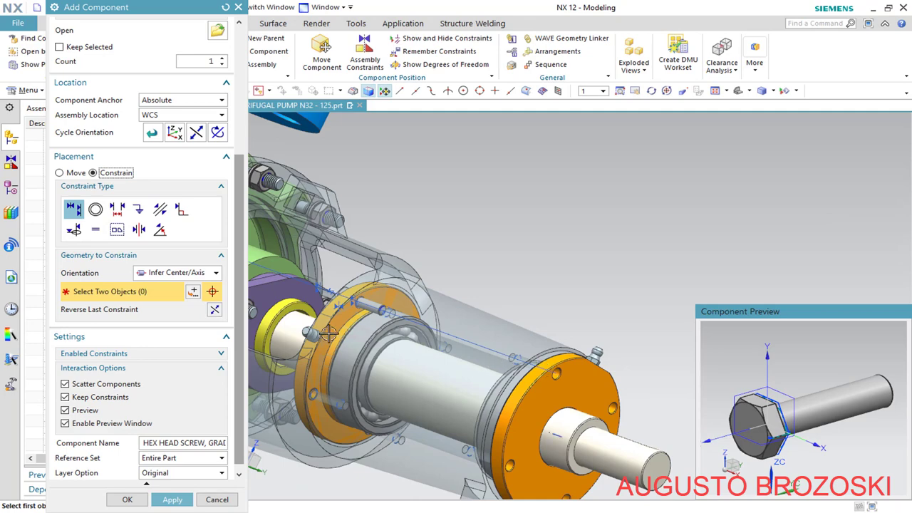
Touch the screw head underside to the flange face and confirm the placement
{"action": "left_click", "coordinate": [216, 274]}
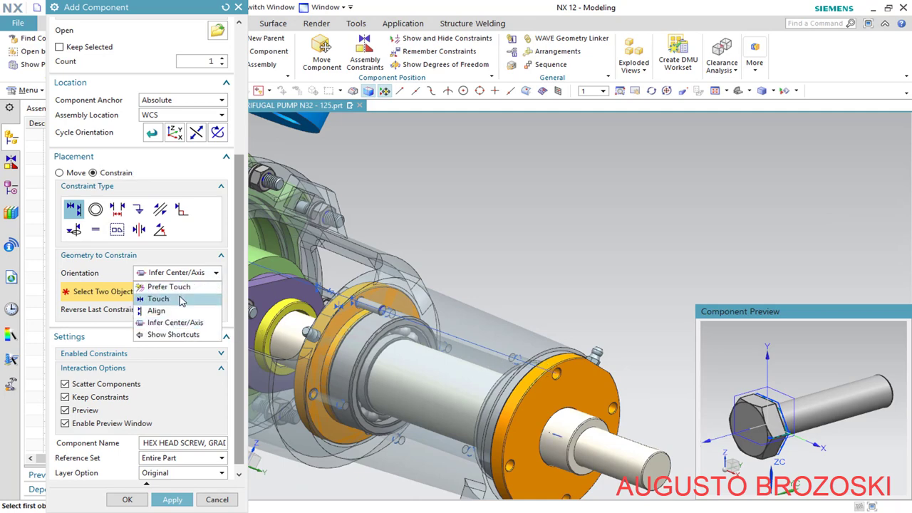
{"action": "left_click", "coordinate": [165, 299]}
{"action": "middle_click_drag", "start_coordinate": [769, 389], "coordinate": [774, 394]}
{"action": "scroll", "coordinate": [775, 396], "scroll_direction": "up", "scroll_amount": 5}
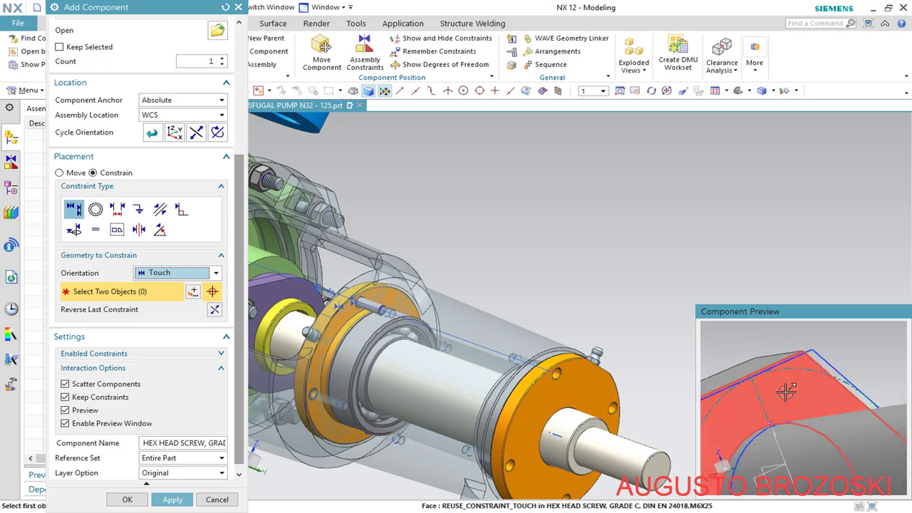
{"action": "scroll", "coordinate": [788, 390], "scroll_direction": "down", "scroll_amount": 3}
{"action": "left_click", "coordinate": [774, 417]}
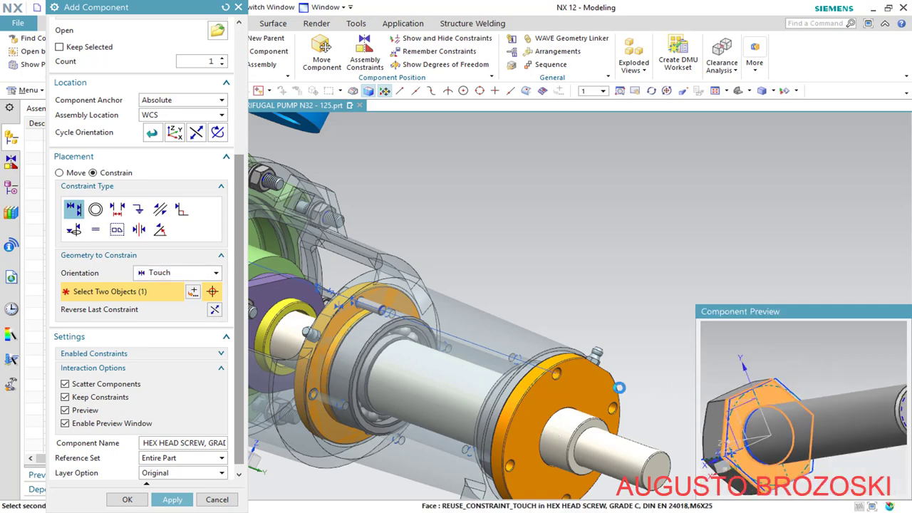
{"action": "left_click", "coordinate": [583, 379]}
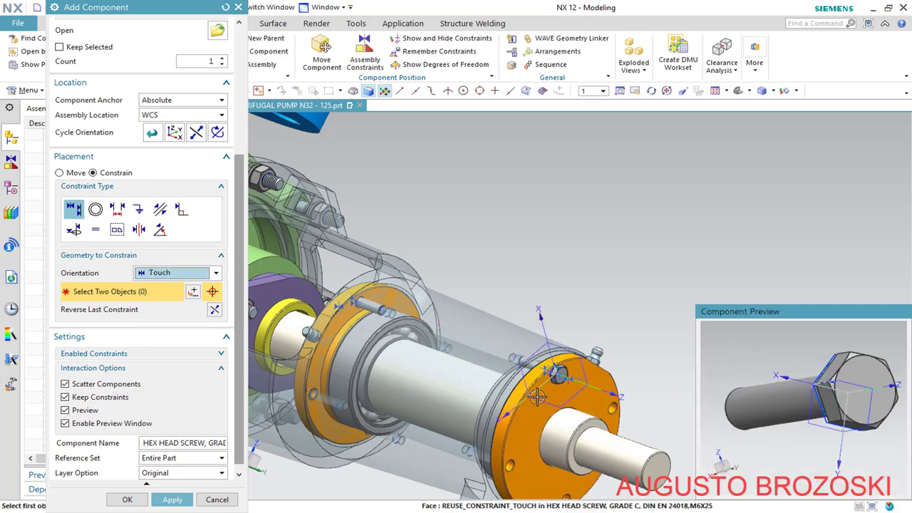
{"action": "left_click", "coordinate": [127, 500]}
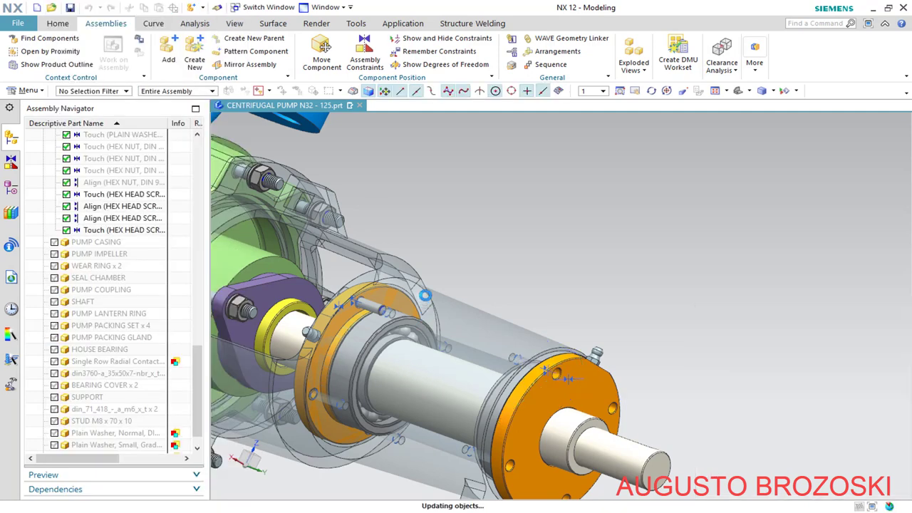
Start Pattern Component and select both hex head screws
{"action": "left_click", "coordinate": [253, 52]}
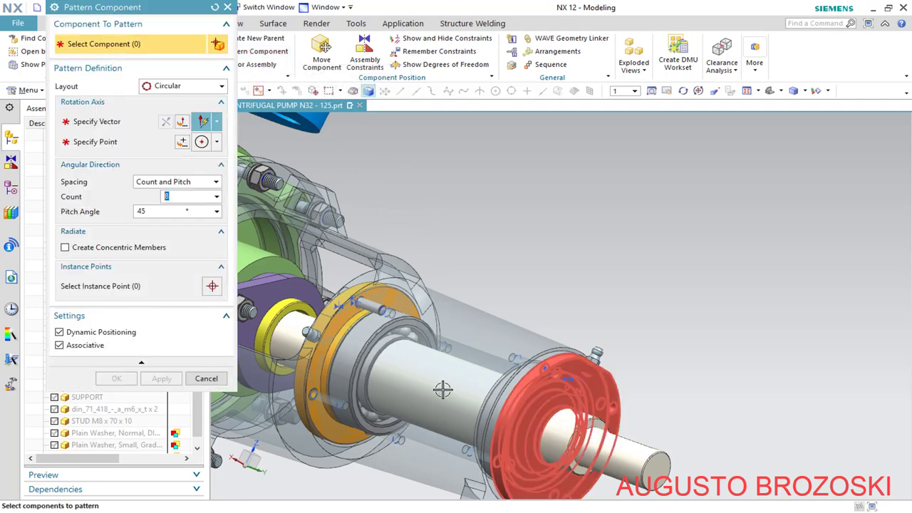
{"action": "scroll", "coordinate": [71, 444], "scroll_direction": "down", "scroll_amount": 1}
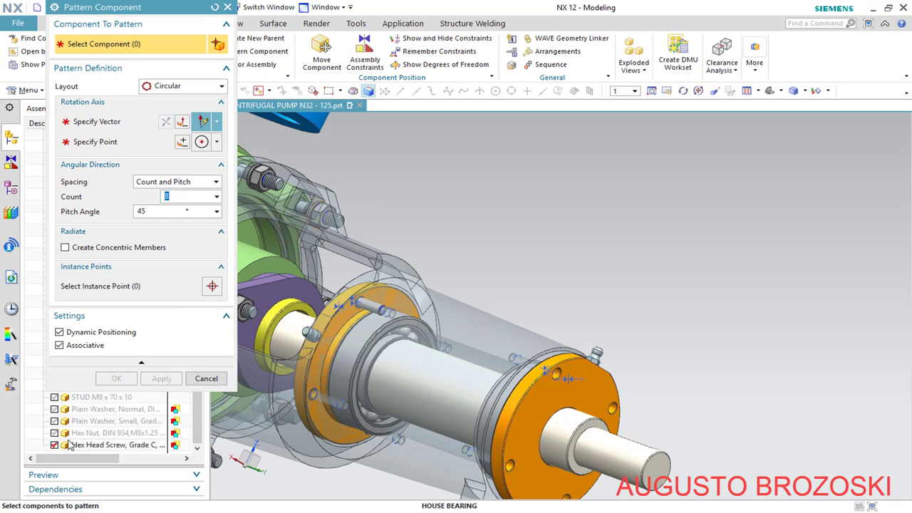
{"action": "left_click", "coordinate": [56, 445]}
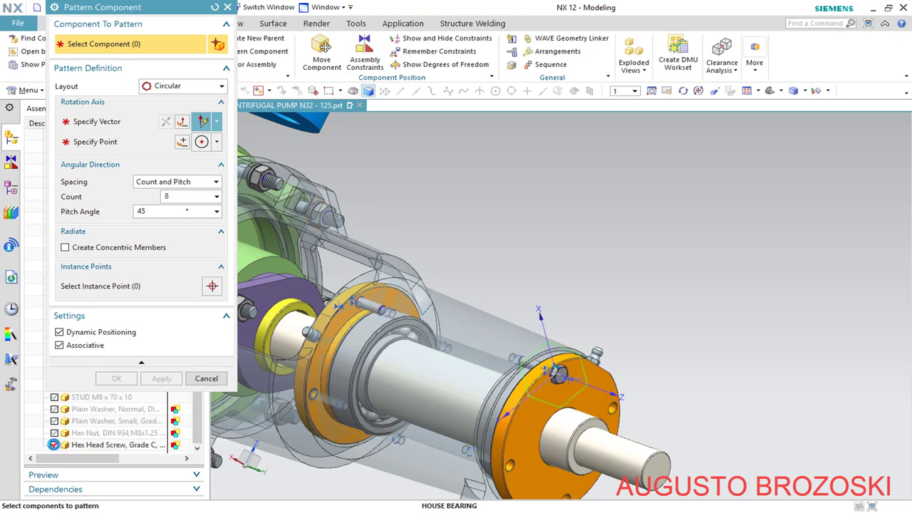
{"action": "scroll", "coordinate": [541, 378], "scroll_direction": "up", "scroll_amount": 5}
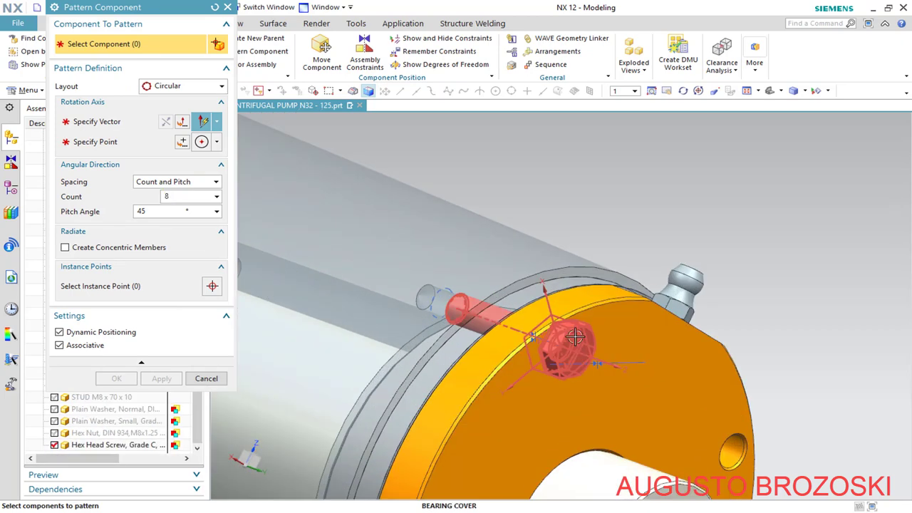
{"action": "left_click", "coordinate": [574, 338]}
{"action": "scroll", "coordinate": [575, 338], "scroll_direction": "down", "scroll_amount": 5}
{"action": "middle_click_drag", "start_coordinate": [428, 300], "coordinate": [370, 295]}
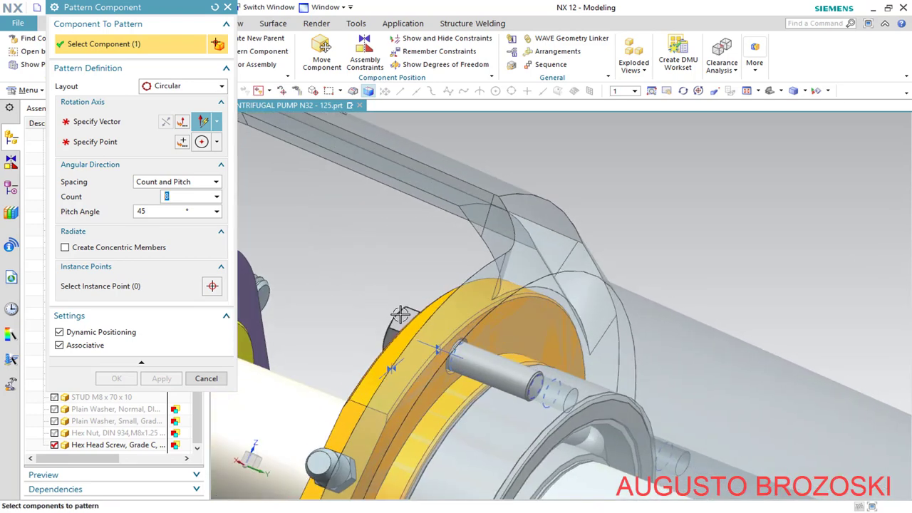
{"action": "left_click", "coordinate": [400, 315]}
{"action": "scroll", "coordinate": [358, 307], "scroll_direction": "down", "scroll_amount": 5}
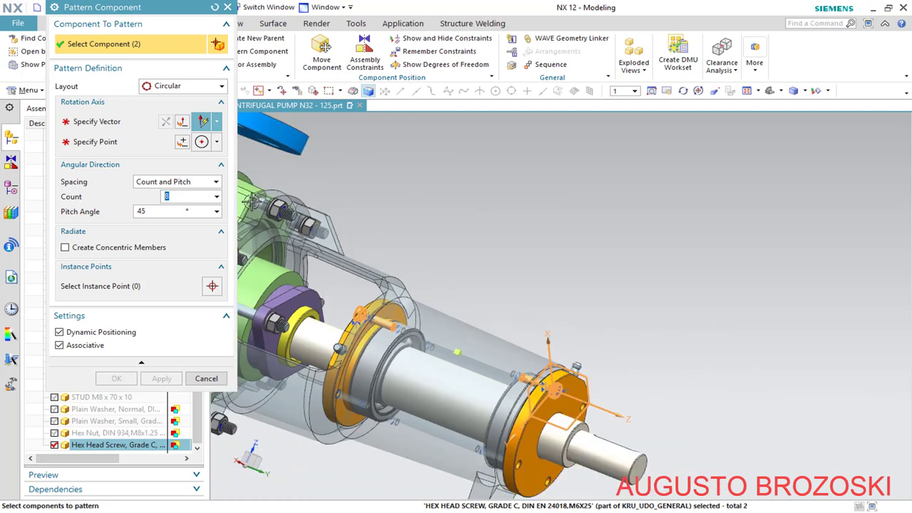
Create a circular pattern about the shaft axis, centered on the bearing cover, Count 4 at 90°
{"action": "left_click", "coordinate": [119, 121]}
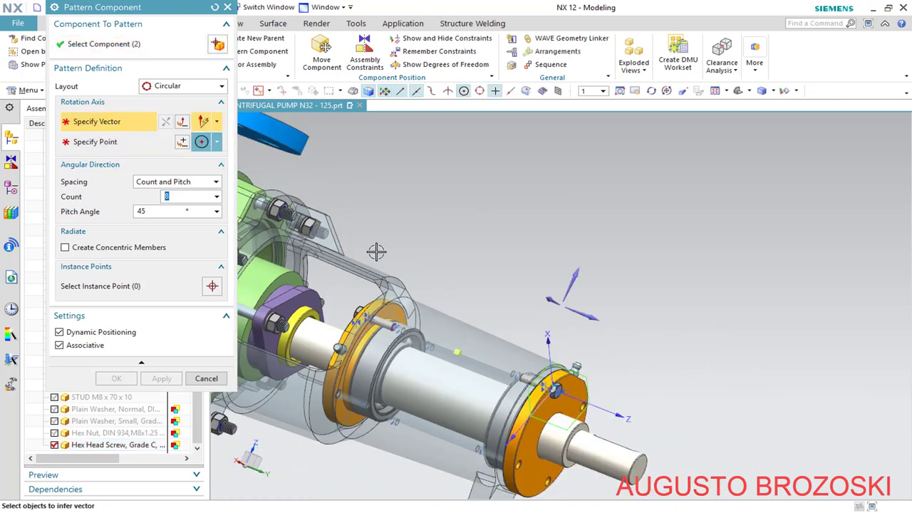
{"action": "left_click", "coordinate": [513, 299]}
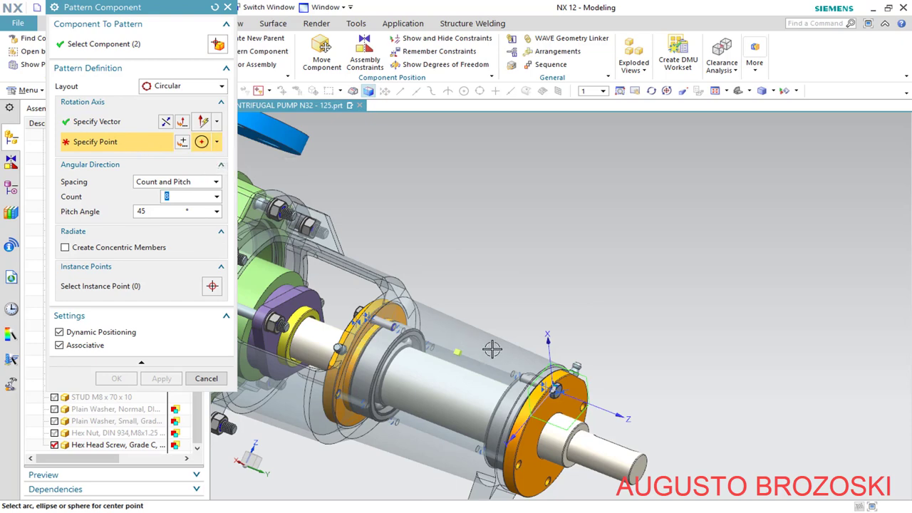
{"action": "scroll", "coordinate": [556, 378], "scroll_direction": "up", "scroll_amount": 5}
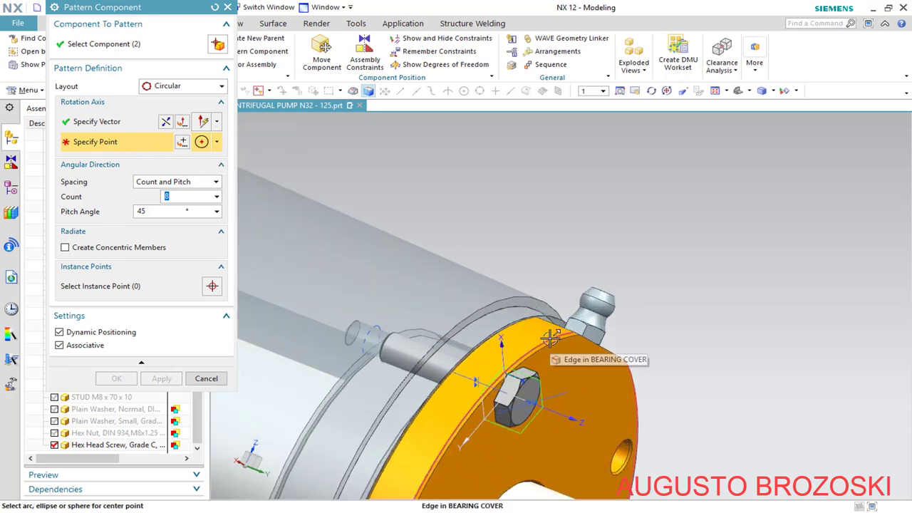
{"action": "left_click", "coordinate": [550, 340]}
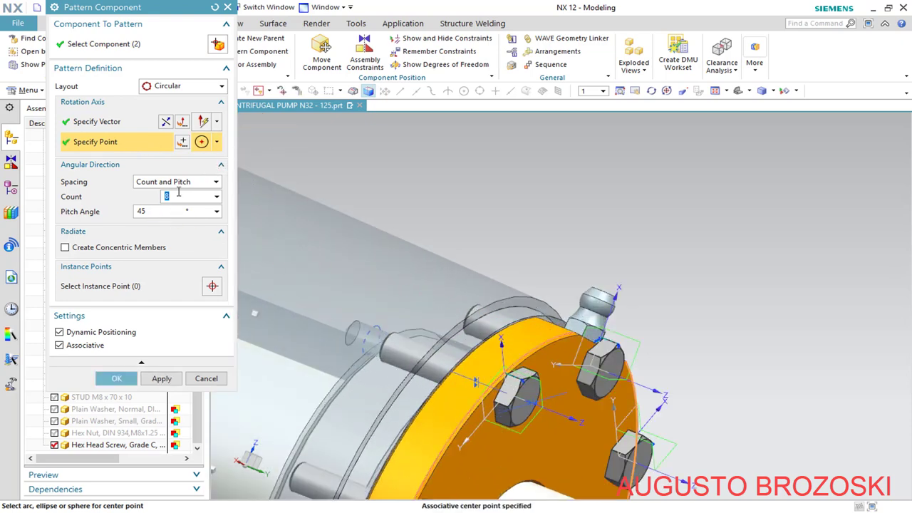
{"action": "double_click", "coordinate": [152, 211]}
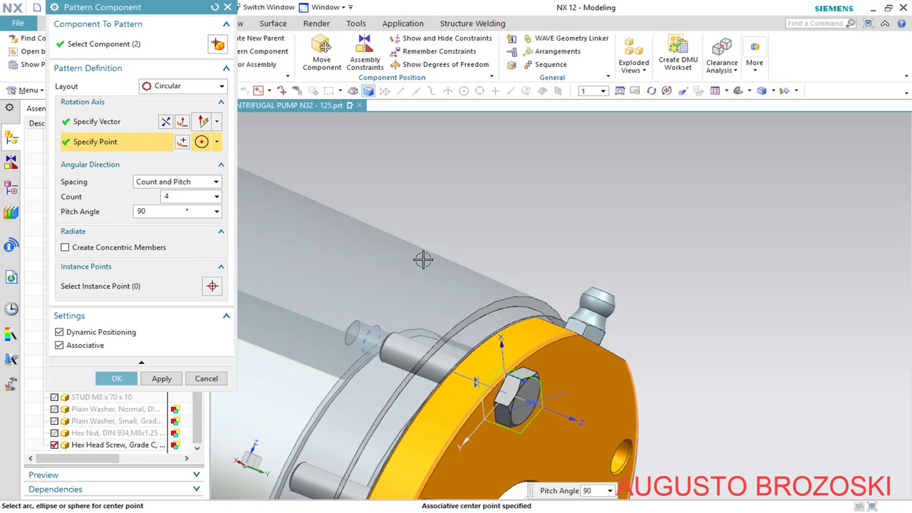
{"action": "scroll", "coordinate": [423, 260], "scroll_direction": "down", "scroll_amount": 3}
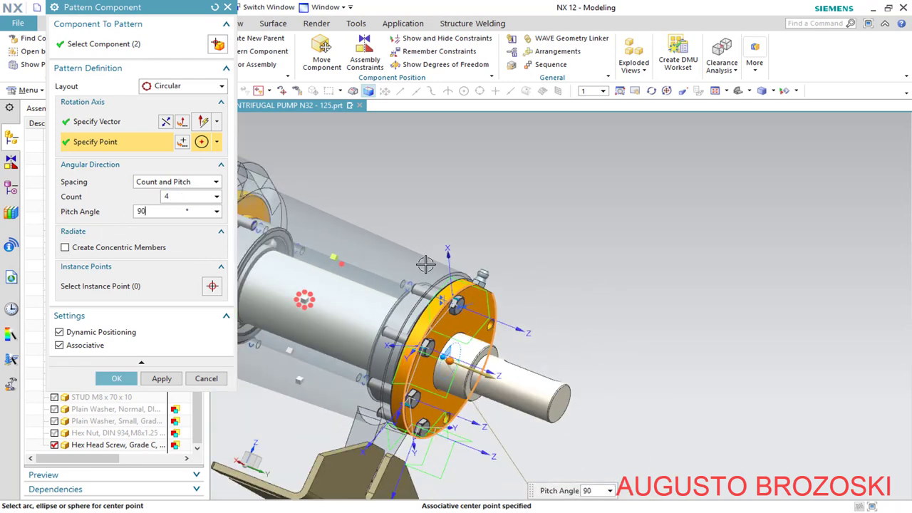
{"action": "left_click", "coordinate": [177, 199]}
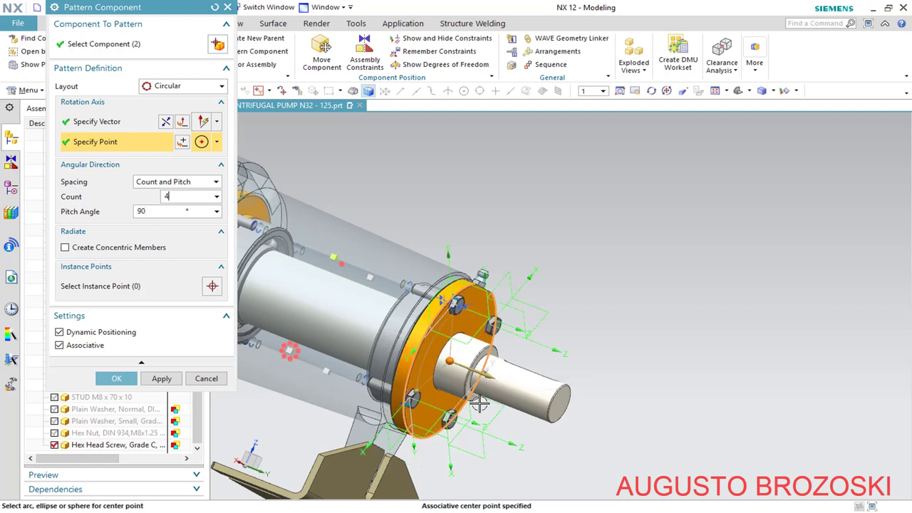
{"action": "left_click", "coordinate": [116, 378]}
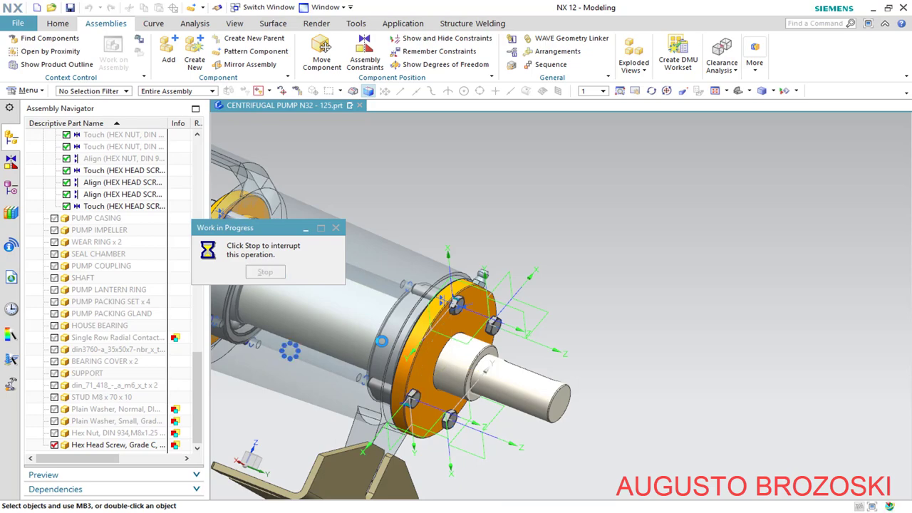
Using Show and Hide, hide all objects, re-show only Bodies, then fit the pump in view
{"action": "scroll", "coordinate": [422, 317], "scroll_direction": "down", "scroll_amount": 3}
{"action": "middle_click_drag", "start_coordinate": [422, 317], "coordinate": [503, 298]}
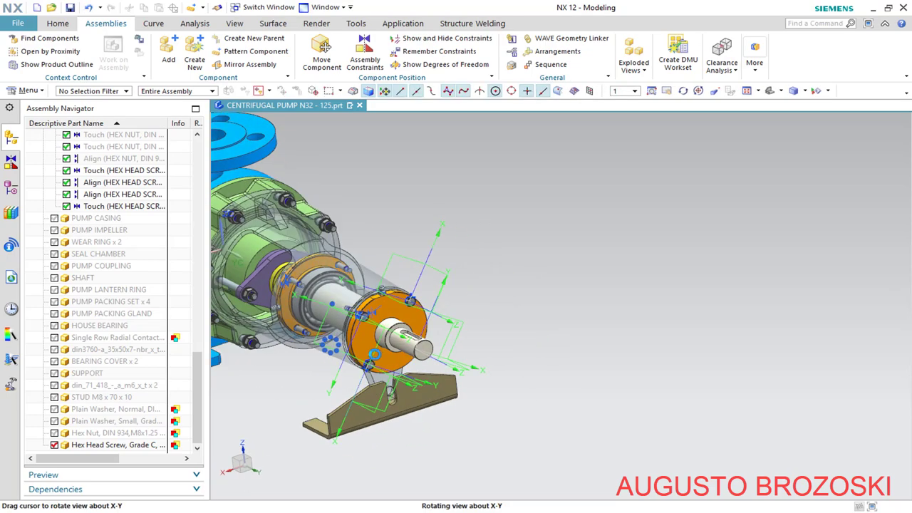
{"action": "left_click", "coordinate": [815, 91]}
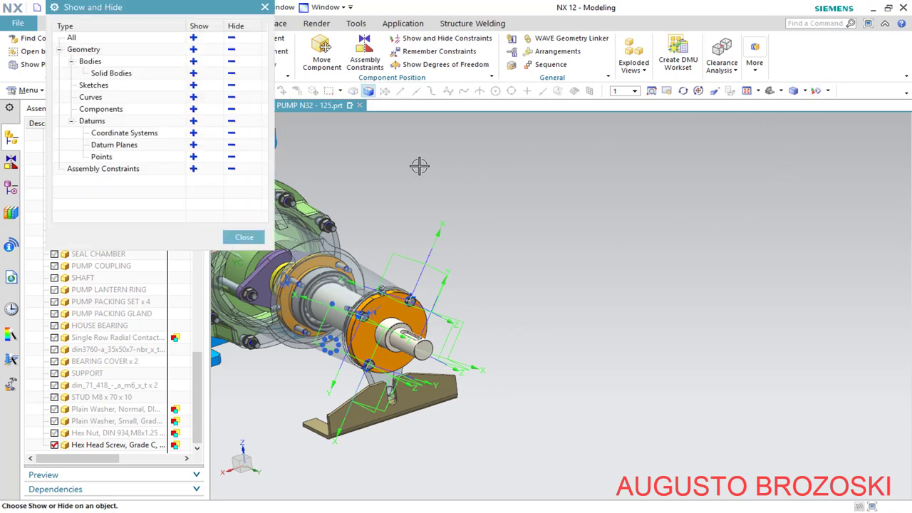
{"action": "left_click", "coordinate": [231, 39]}
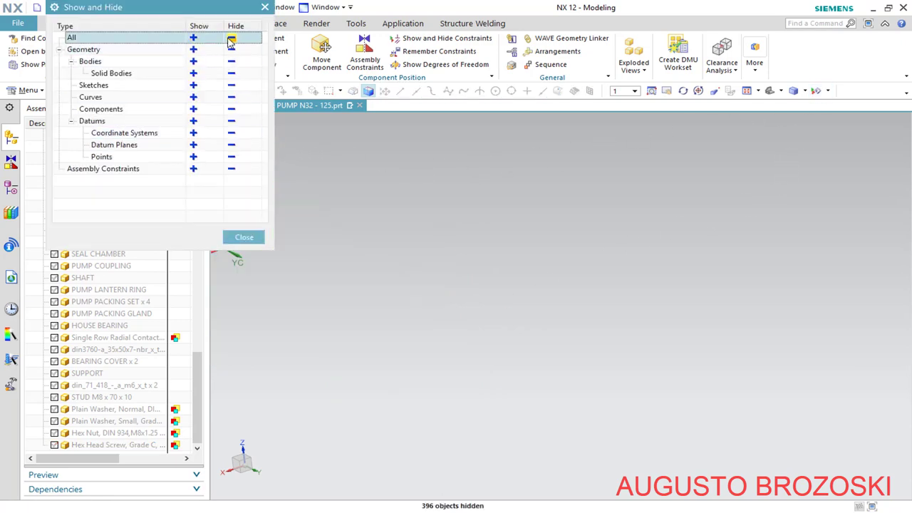
{"action": "left_click", "coordinate": [197, 63]}
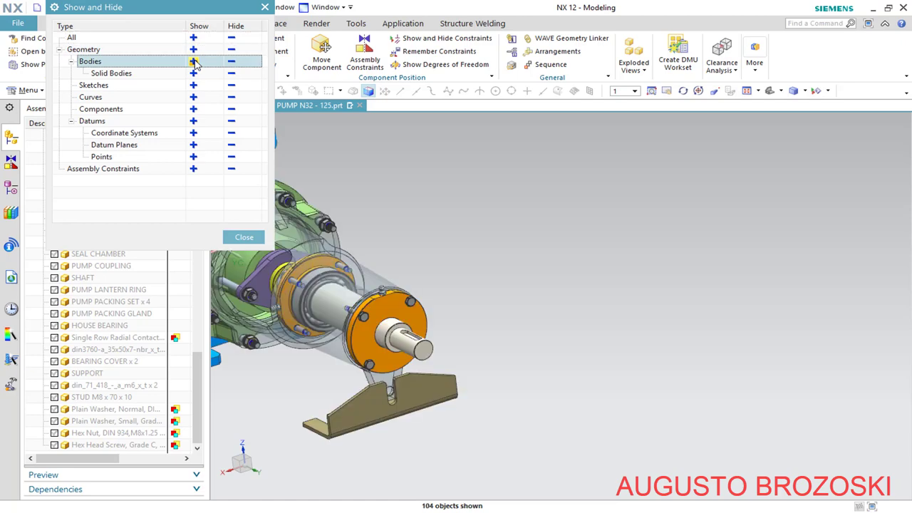
{"action": "left_click", "coordinate": [243, 237]}
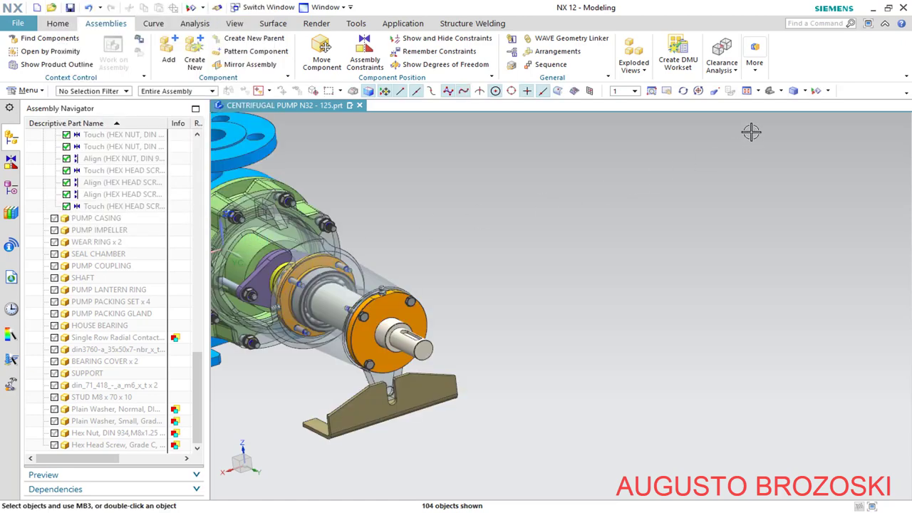
{"action": "left_click", "coordinate": [769, 90]}
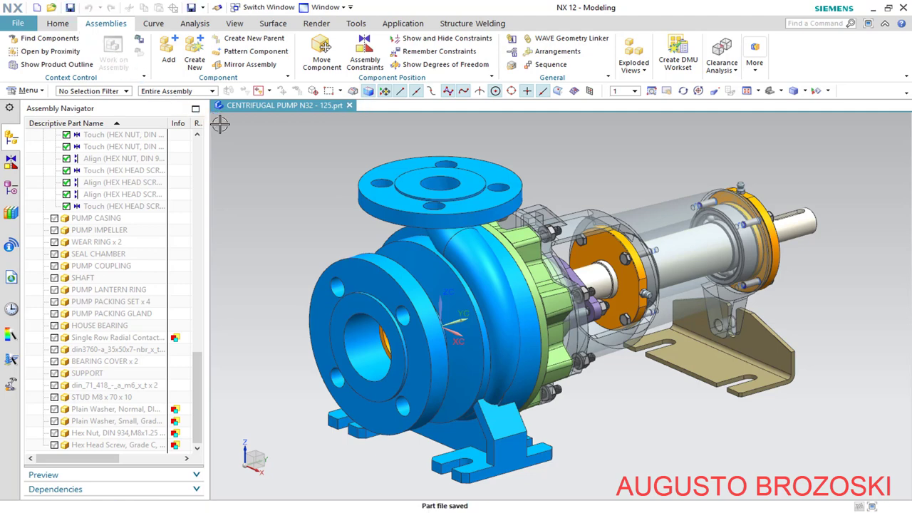
{"action": "key", "text": "alt+Tab"}
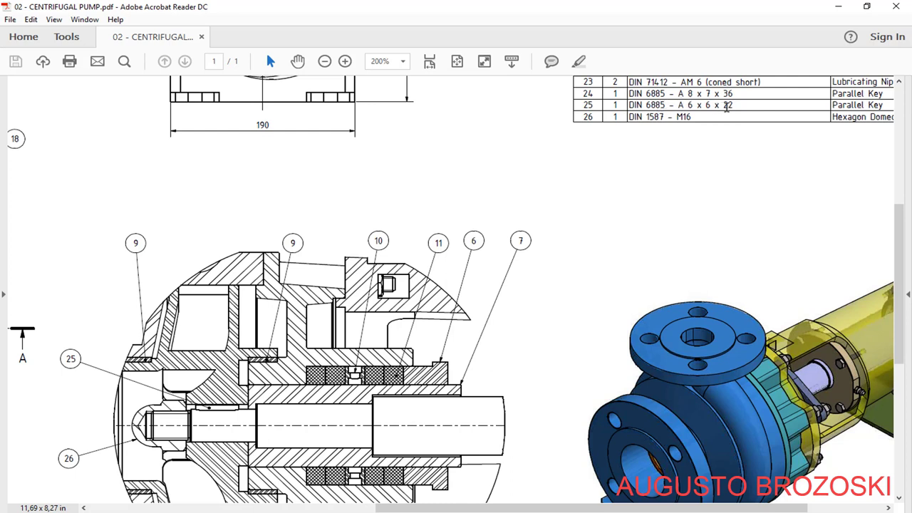
{"action": "left_click", "coordinate": [838, 7]}
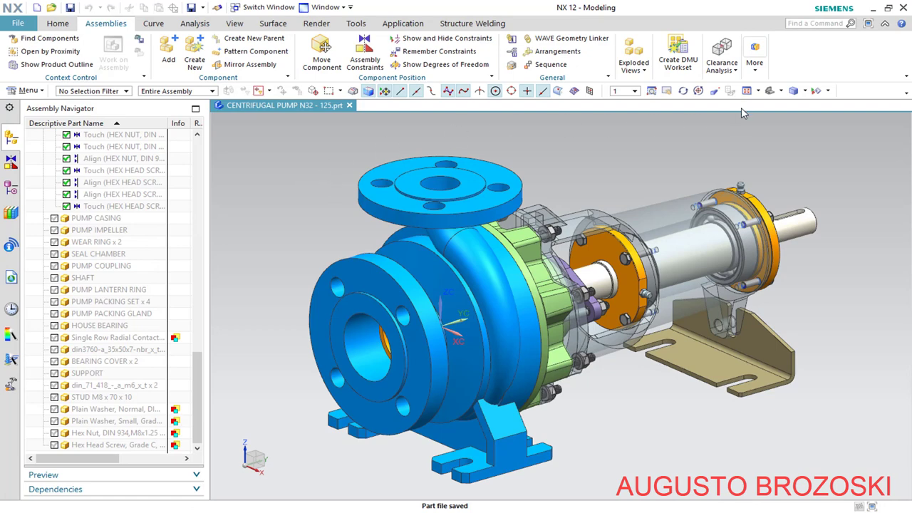
Hide every object in the pump assembly through Show and Hide
{"action": "left_click", "coordinate": [817, 93]}
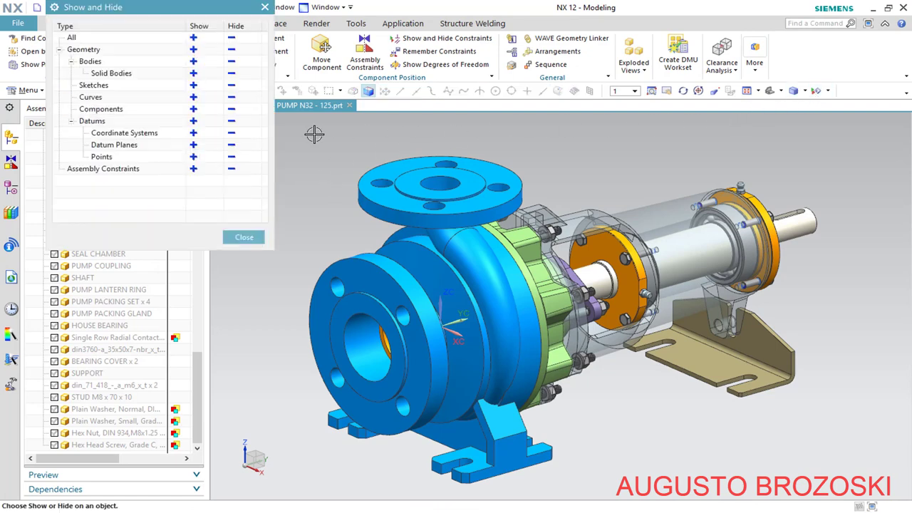
{"action": "left_click", "coordinate": [231, 38]}
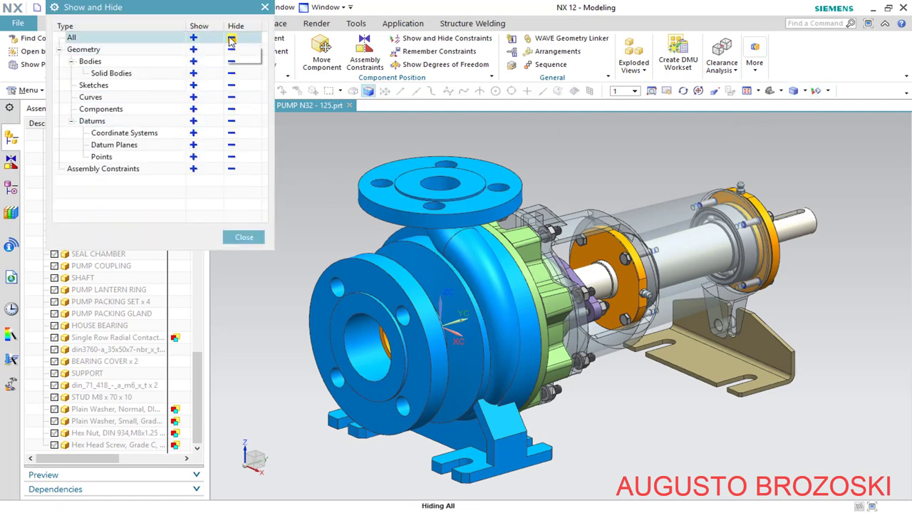
{"action": "left_click", "coordinate": [243, 237]}
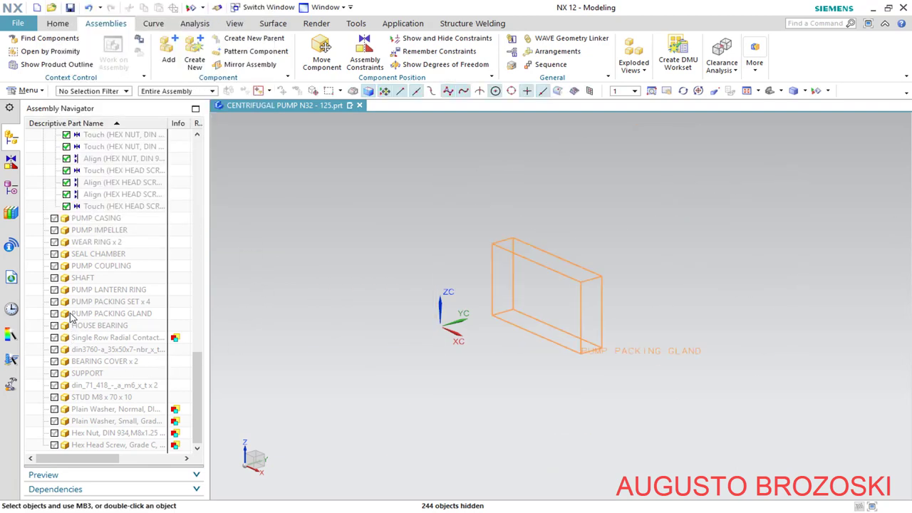
Show the SHAFT from the Assembly Navigator and zoom onto its threaded end
{"action": "left_click", "coordinate": [85, 278]}
{"action": "right_click", "coordinate": [86, 279]}
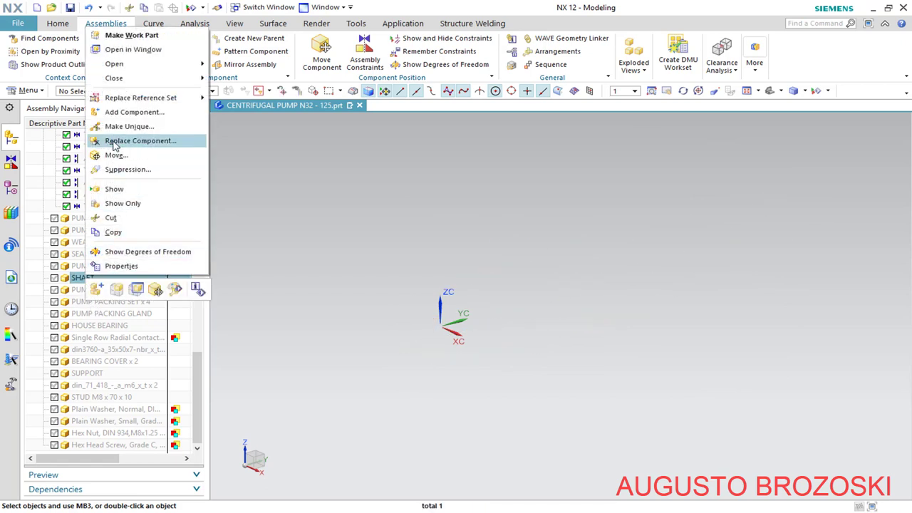
{"action": "left_click", "coordinate": [127, 189]}
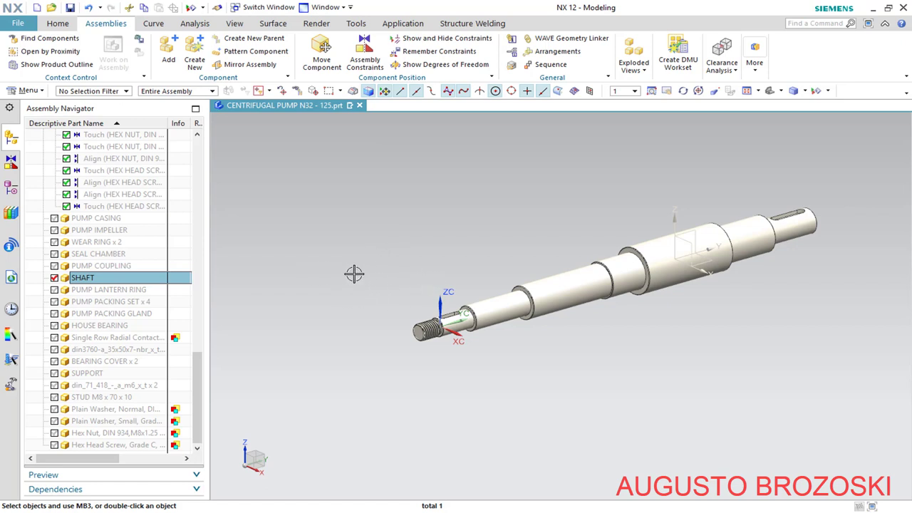
{"action": "key", "text": "Escape"}
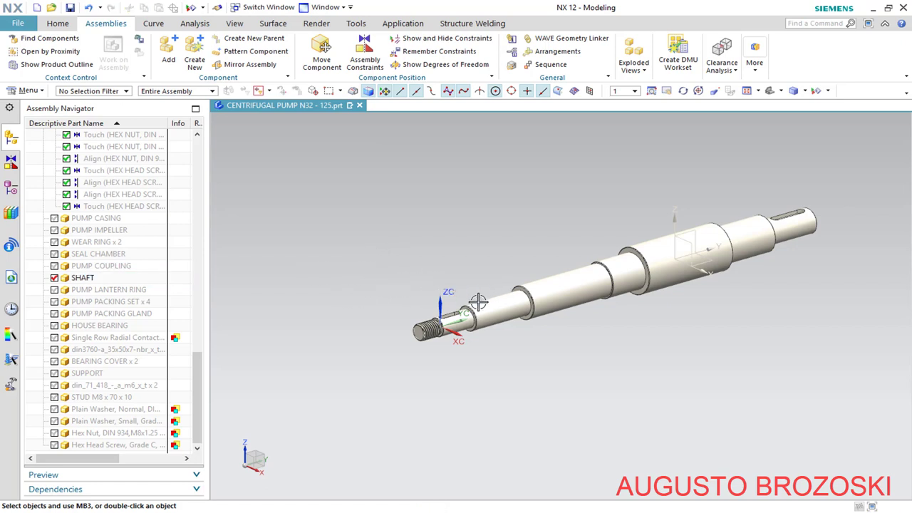
{"action": "scroll", "coordinate": [433, 325], "scroll_direction": "up", "scroll_amount": 5}
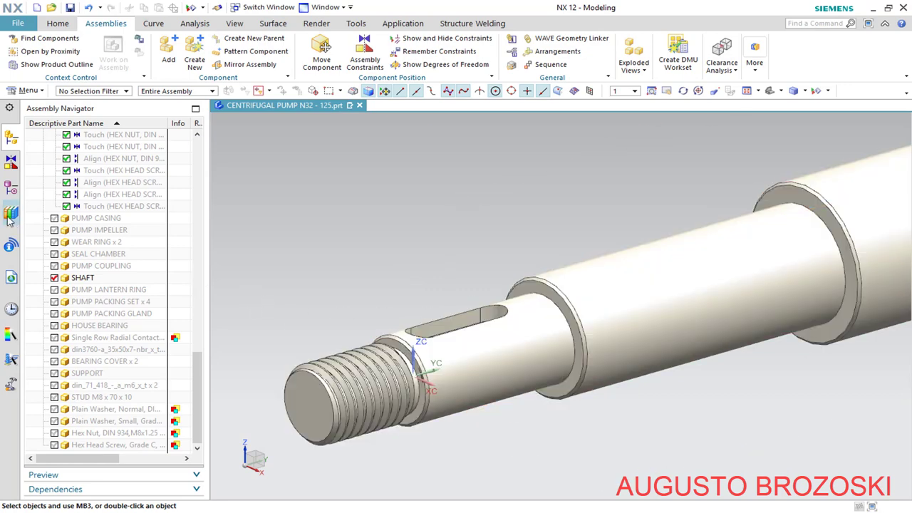
Collapse Screw and Washer, open Key > Parallel, and add Parallel Key, Deep, 1 A to the assembly
{"action": "left_click", "coordinate": [10, 214]}
{"action": "scroll", "coordinate": [75, 186], "scroll_direction": "up", "scroll_amount": 2}
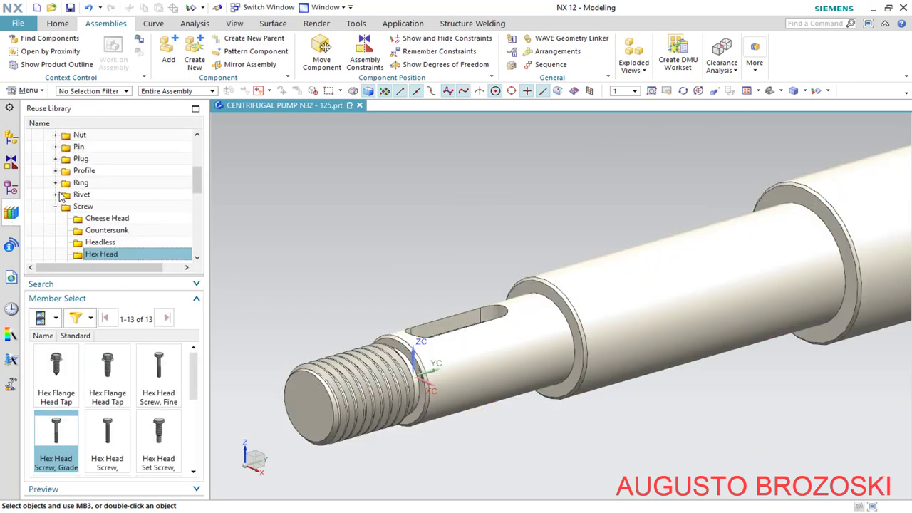
{"action": "left_click", "coordinate": [56, 206]}
{"action": "left_click", "coordinate": [56, 230]}
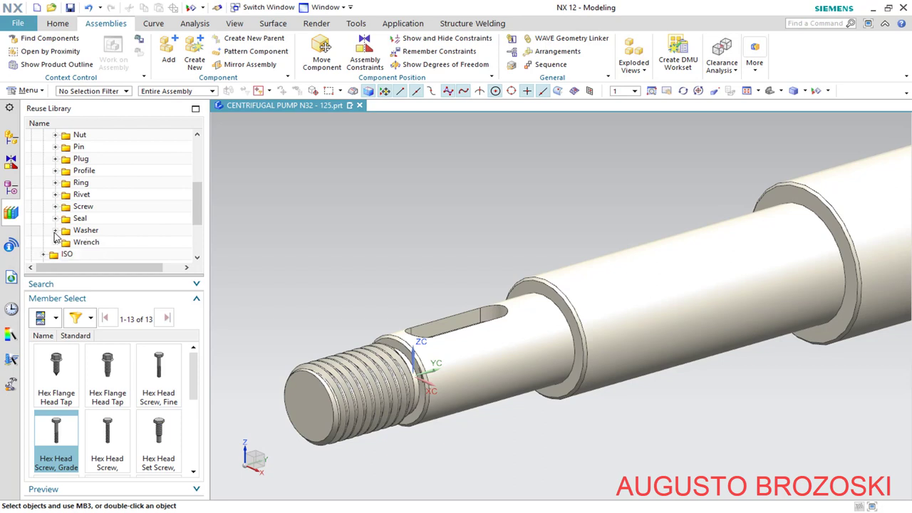
{"action": "scroll", "coordinate": [111, 231], "scroll_direction": "up", "scroll_amount": 2}
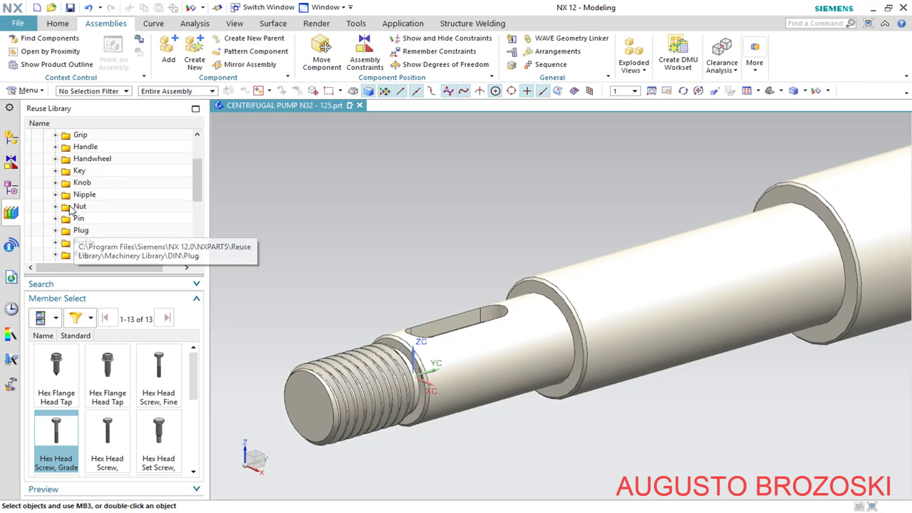
{"action": "left_click", "coordinate": [56, 171]}
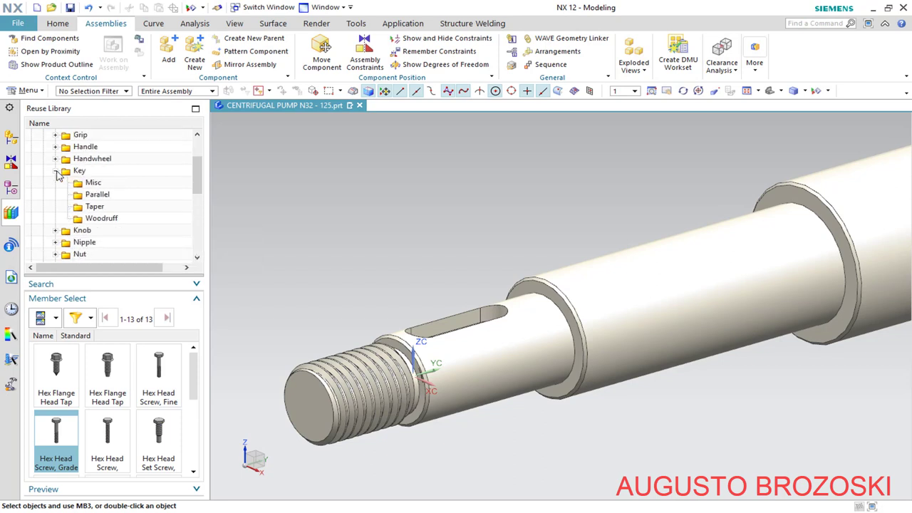
{"action": "left_click", "coordinate": [99, 196]}
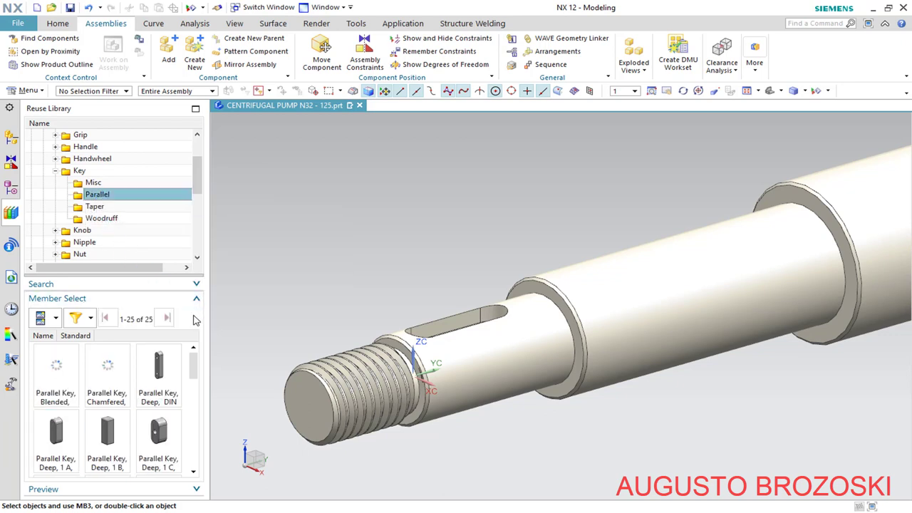
{"action": "scroll", "coordinate": [196, 371], "scroll_direction": "down", "scroll_amount": 1}
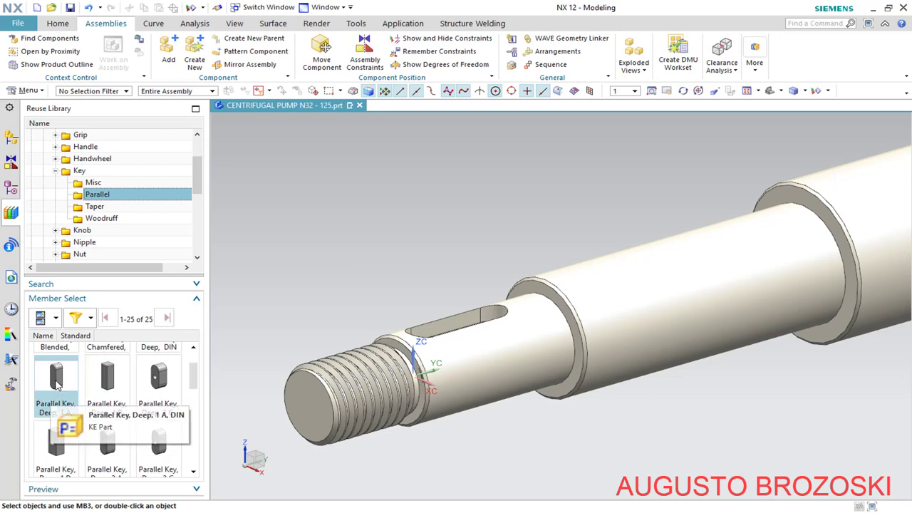
{"action": "right_click", "coordinate": [60, 383]}
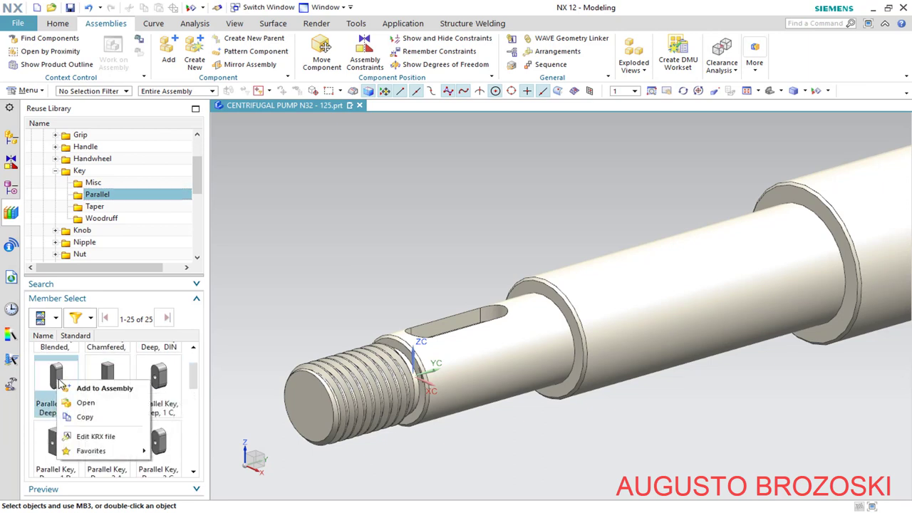
{"action": "left_click", "coordinate": [100, 388]}
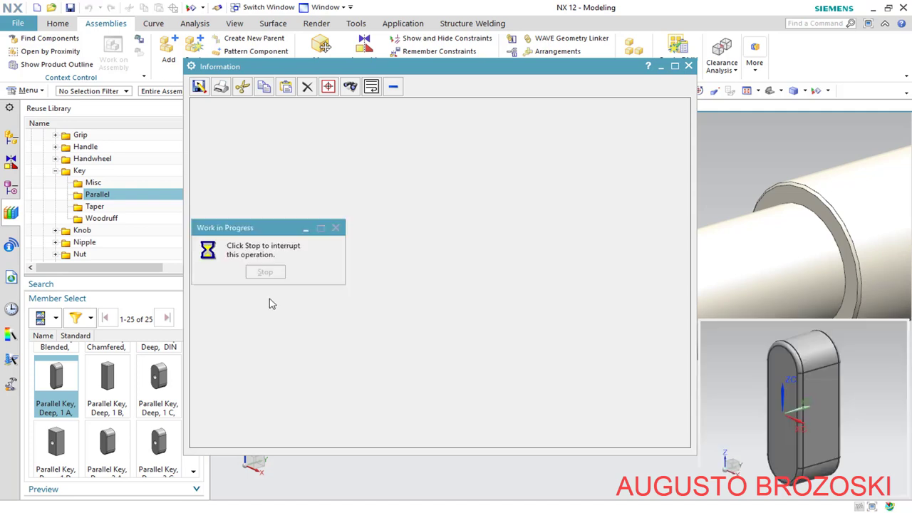
Set the parallel key to width 6 and length 22, and accept it
{"action": "left_click", "coordinate": [688, 66]}
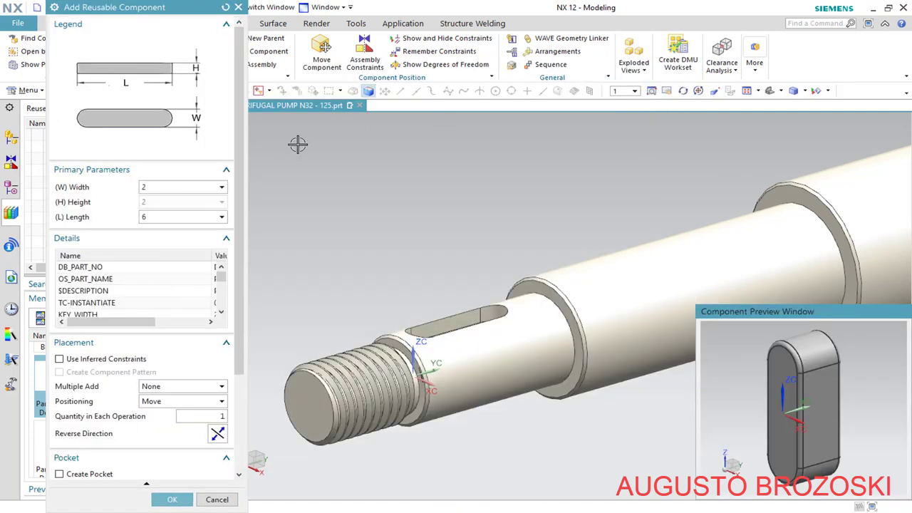
{"action": "left_click", "coordinate": [221, 187]}
{"action": "left_click", "coordinate": [168, 241]}
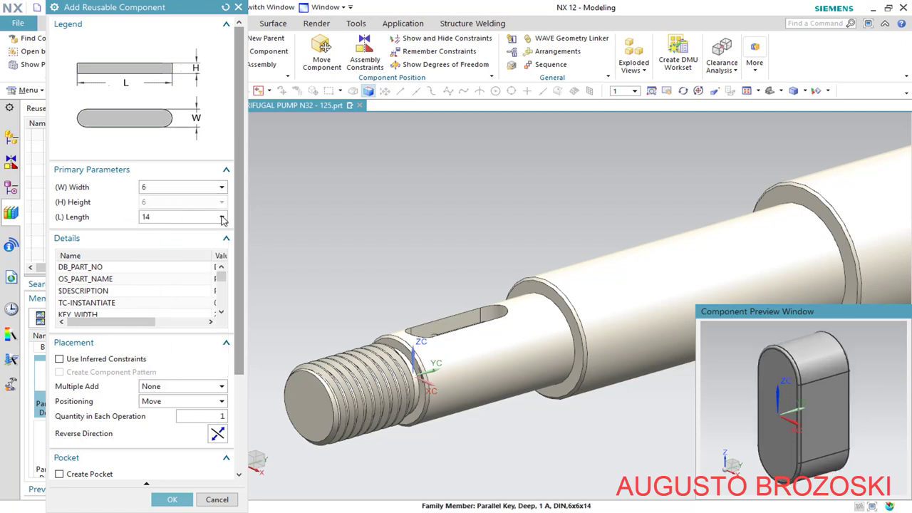
{"action": "left_click", "coordinate": [222, 217]}
{"action": "left_click", "coordinate": [167, 269]}
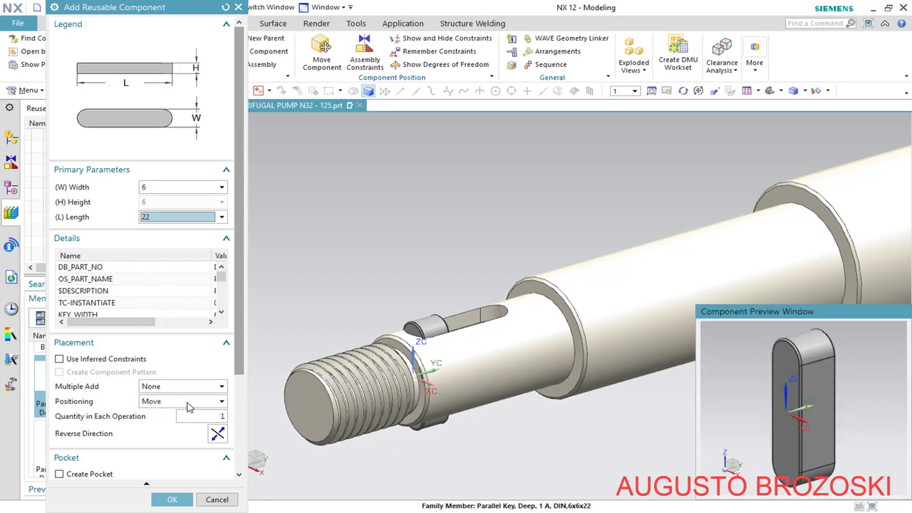
{"action": "left_click", "coordinate": [172, 499]}
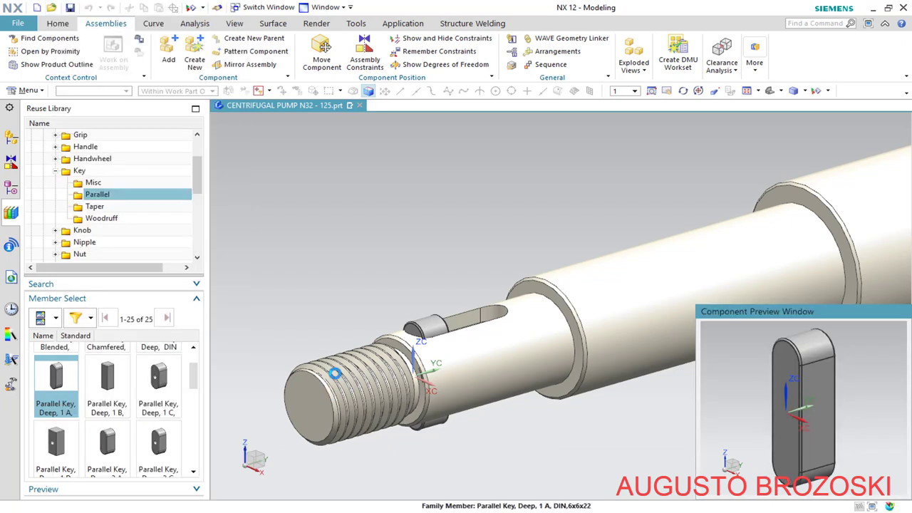
Place the key on the shaft and raise it 25 along ZC above the keyway
{"action": "left_click", "coordinate": [424, 367]}
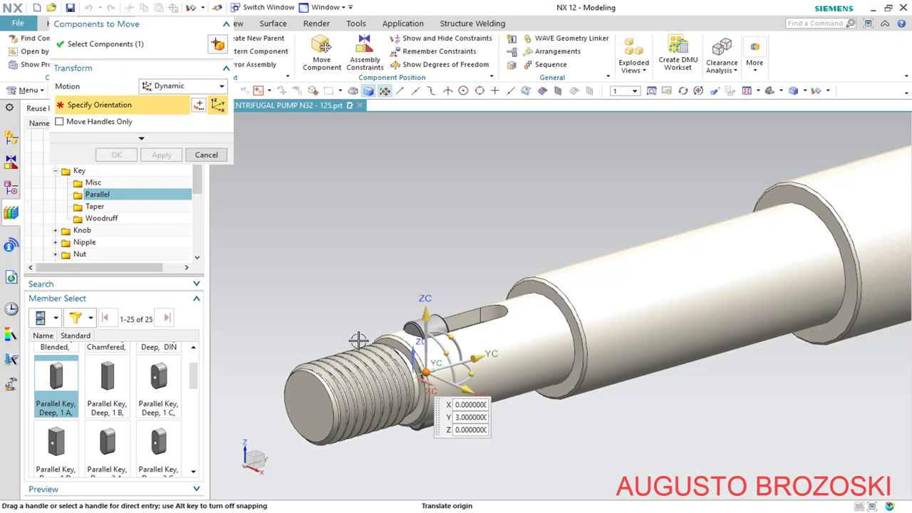
{"action": "left_click_drag", "start_coordinate": [426, 312], "coordinate": [426, 190]}
{"action": "left_click", "coordinate": [117, 156]}
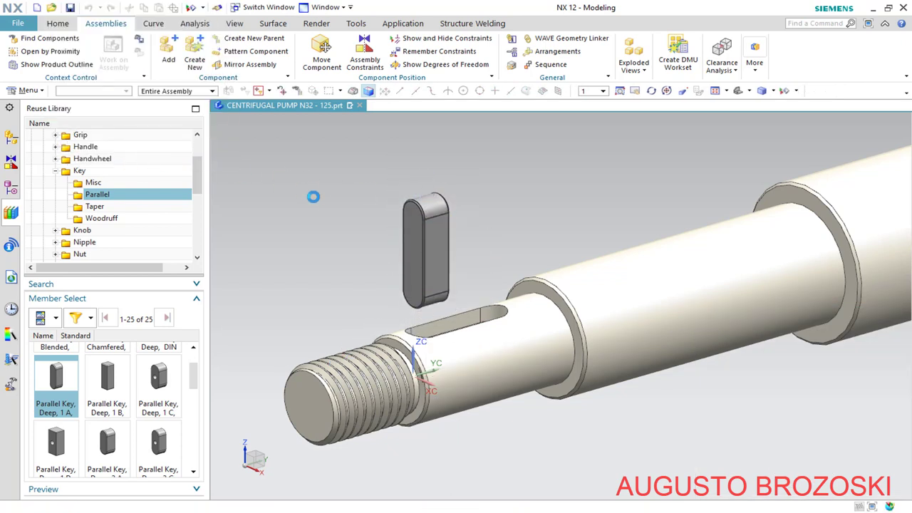
{"action": "left_click", "coordinate": [364, 68]}
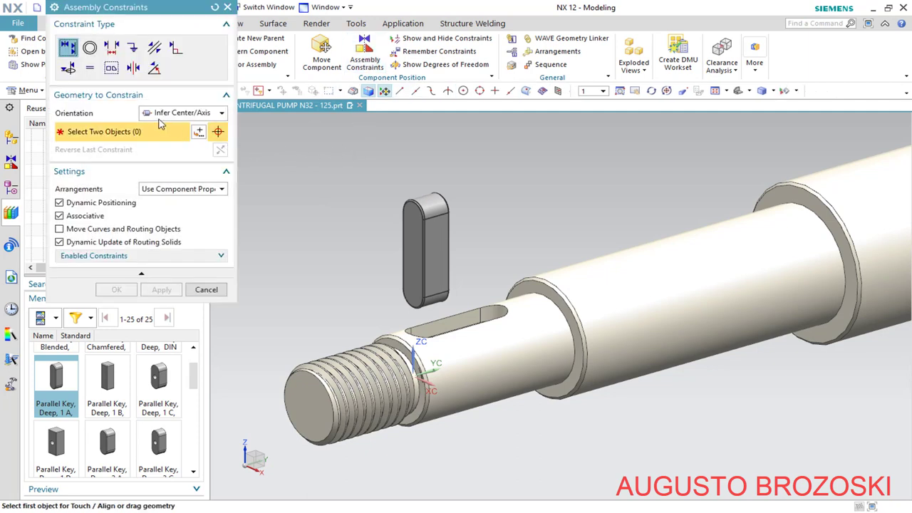
Align the key's centreline with the shaft keyway's centreline
{"action": "scroll", "coordinate": [444, 172], "scroll_direction": "up", "scroll_amount": 5}
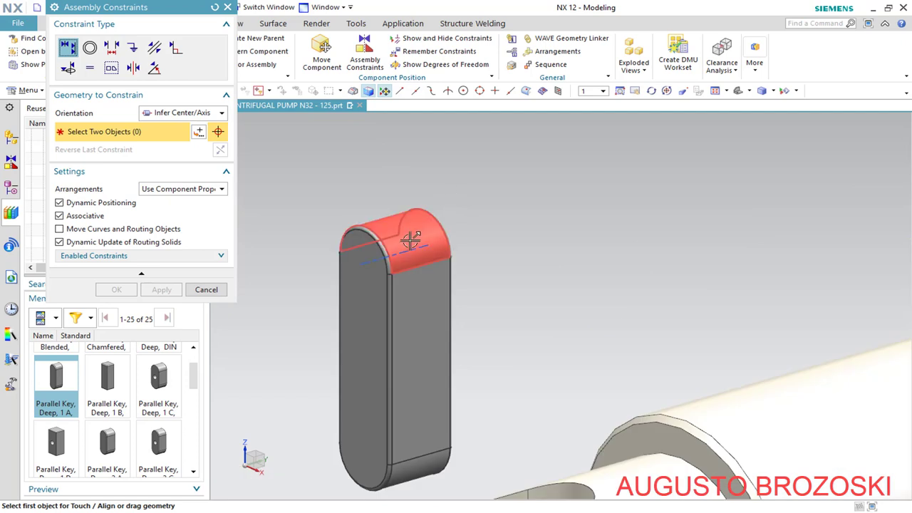
{"action": "left_click", "coordinate": [409, 255]}
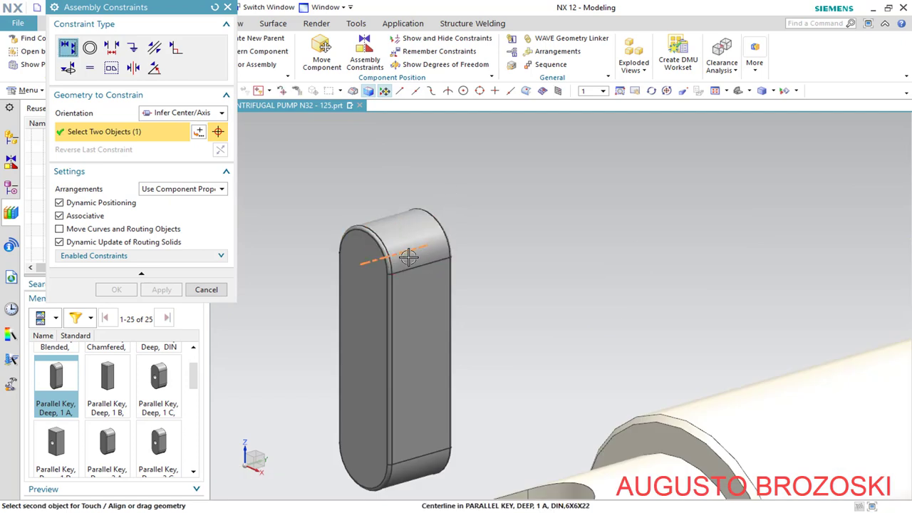
{"action": "scroll", "coordinate": [408, 256], "scroll_direction": "down", "scroll_amount": 3}
{"action": "scroll", "coordinate": [488, 330], "scroll_direction": "up", "scroll_amount": 4}
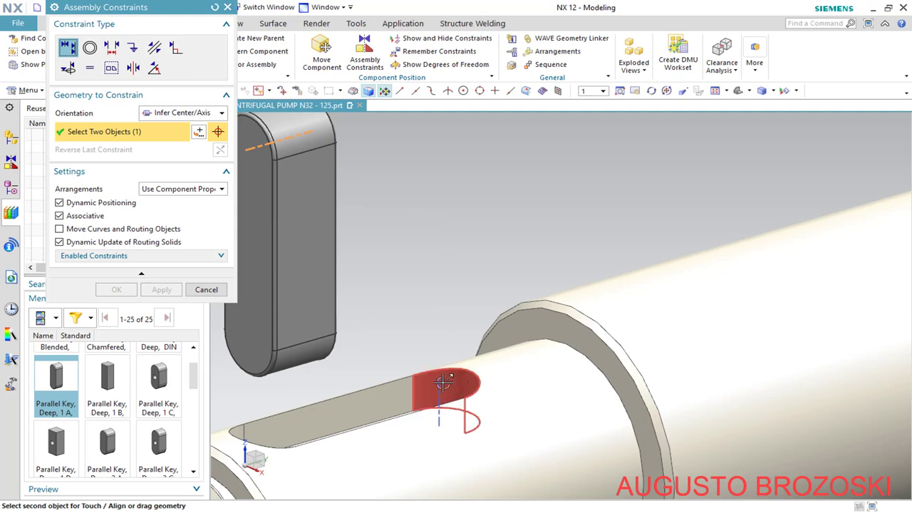
{"action": "left_click", "coordinate": [439, 383]}
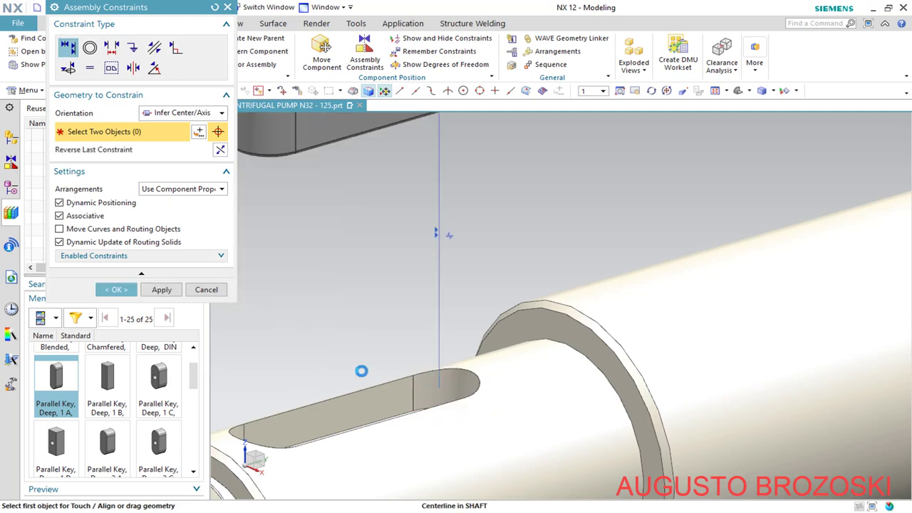
{"action": "scroll", "coordinate": [420, 321], "scroll_direction": "down", "scroll_amount": 2}
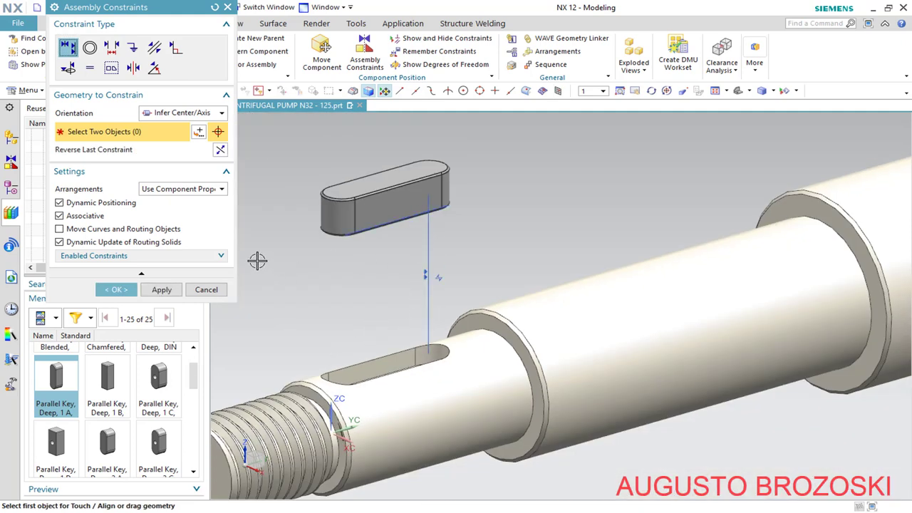
Switch the constraint orientation to Touch and select the key's bottom face
{"action": "left_click", "coordinate": [223, 116]}
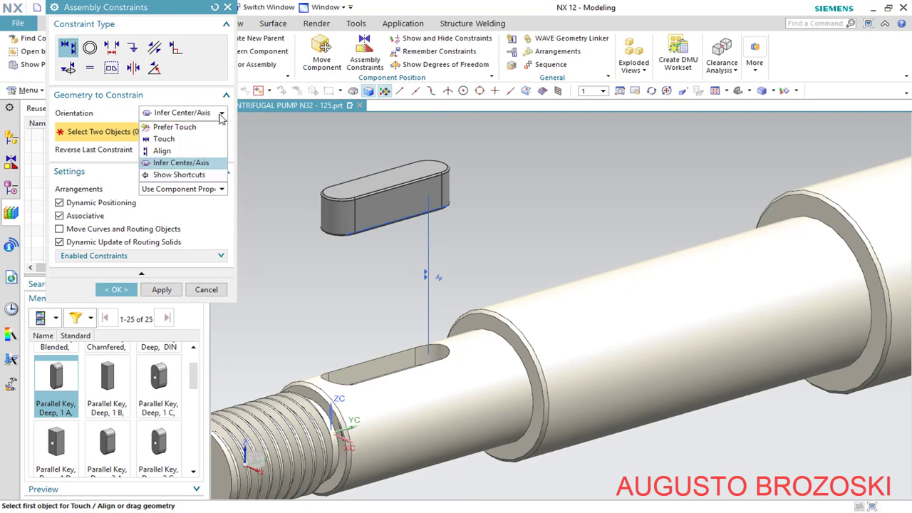
{"action": "left_click", "coordinate": [164, 138]}
{"action": "scroll", "coordinate": [394, 250], "scroll_direction": "down", "scroll_amount": 2}
{"action": "middle_click_drag", "start_coordinate": [394, 250], "coordinate": [412, 279]}
{"action": "scroll", "coordinate": [411, 280], "scroll_direction": "up", "scroll_amount": 2}
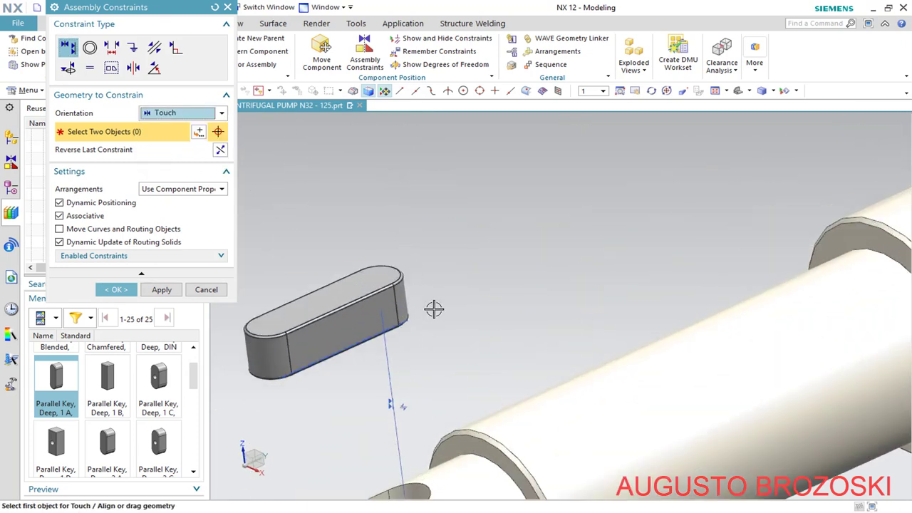
{"action": "scroll", "coordinate": [434, 309], "scroll_direction": "down", "scroll_amount": 4}
{"action": "middle_click_drag", "start_coordinate": [476, 334], "coordinate": [423, 315]}
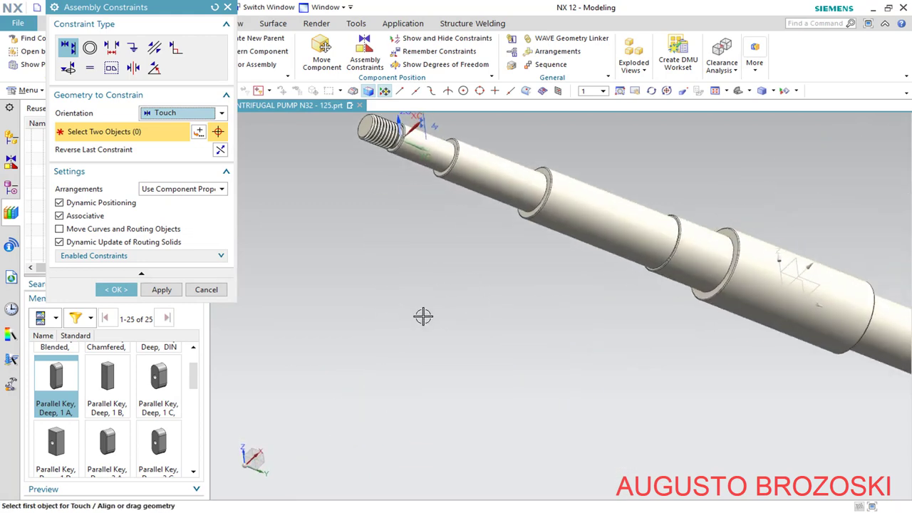
{"action": "scroll", "coordinate": [419, 250], "scroll_direction": "down", "scroll_amount": 4}
{"action": "scroll", "coordinate": [413, 253], "scroll_direction": "up", "scroll_amount": 5}
{"action": "scroll", "coordinate": [414, 260], "scroll_direction": "up", "scroll_amount": 5}
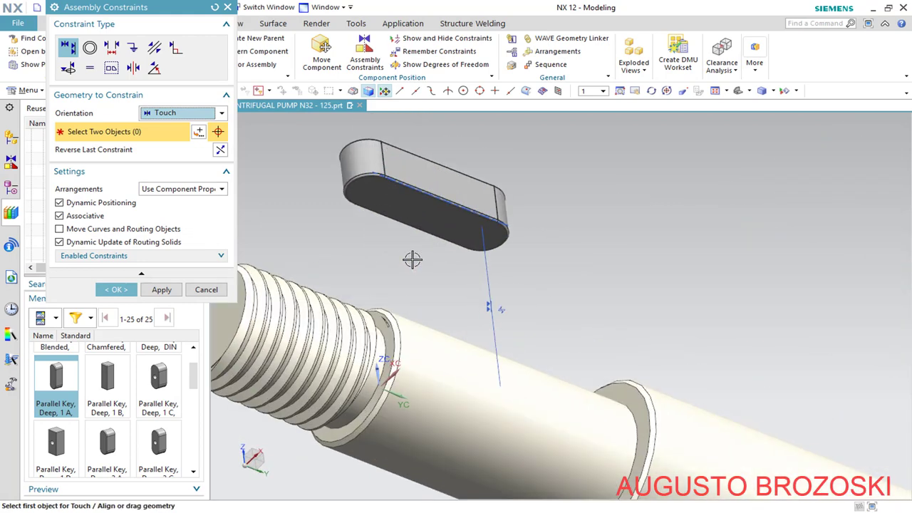
{"action": "left_click", "coordinate": [435, 191]}
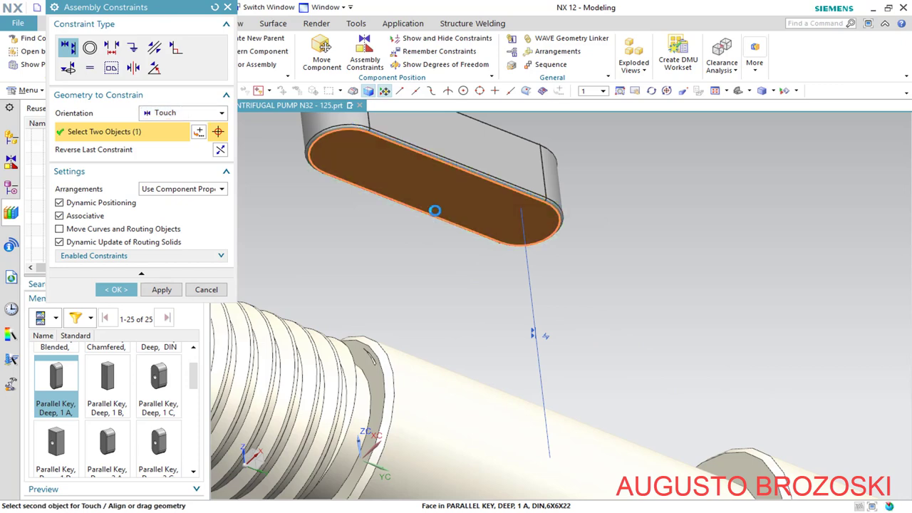
{"action": "scroll", "coordinate": [437, 234], "scroll_direction": "down", "scroll_amount": 5}
Touch the key's bottom face to the keyway floor, confirm, and save the assembly
{"action": "middle_click_drag", "start_coordinate": [464, 256], "coordinate": [485, 303]}
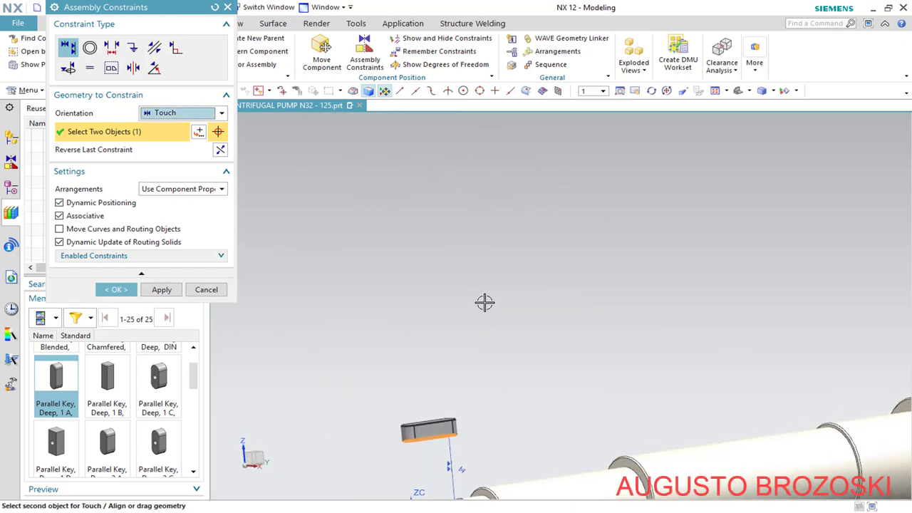
{"action": "middle_click_drag", "start_coordinate": [738, 93], "coordinate": [552, 200]}
{"action": "scroll", "coordinate": [310, 356], "scroll_direction": "up", "scroll_amount": 4}
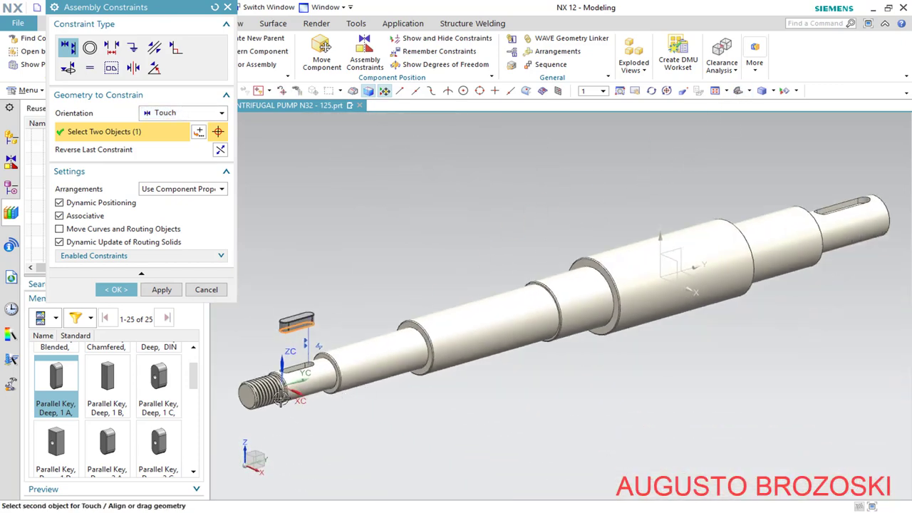
{"action": "scroll", "coordinate": [314, 351], "scroll_direction": "up", "scroll_amount": 2}
{"action": "middle_click_drag", "start_coordinate": [322, 342], "coordinate": [342, 389]}
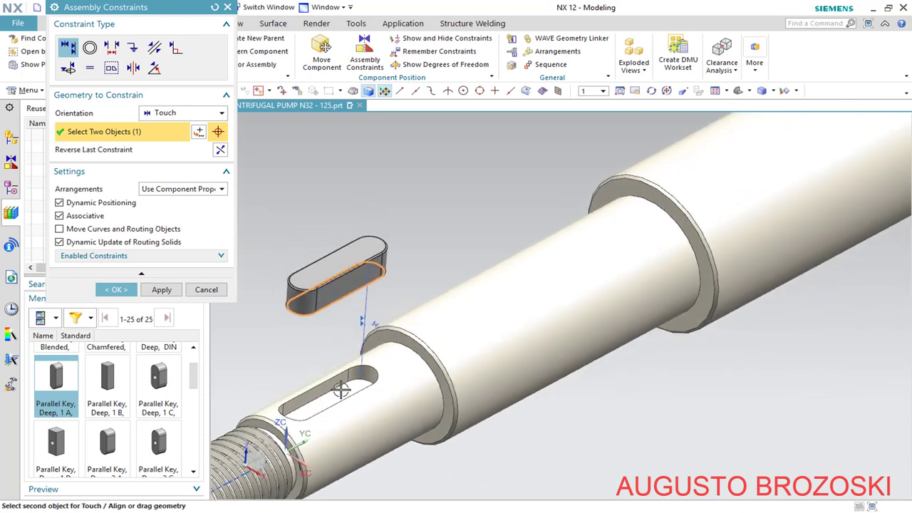
{"action": "left_click", "coordinate": [344, 390]}
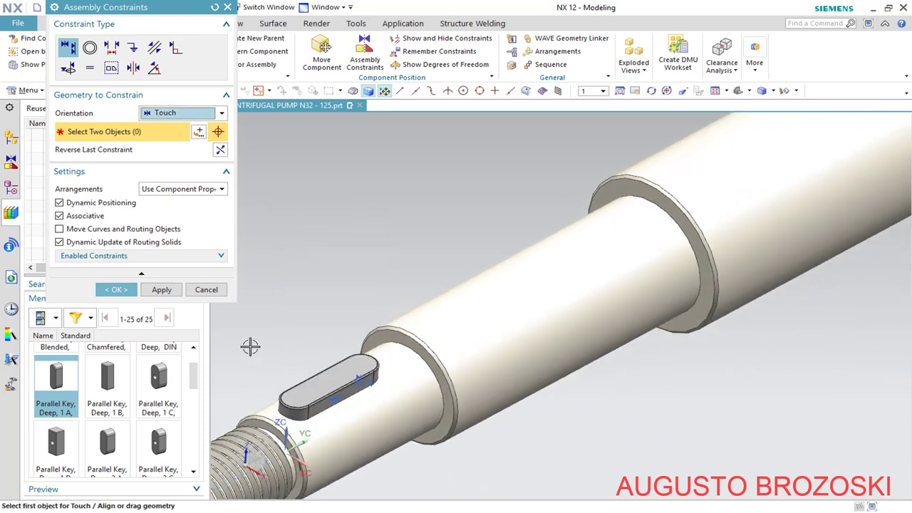
{"action": "left_click", "coordinate": [118, 290]}
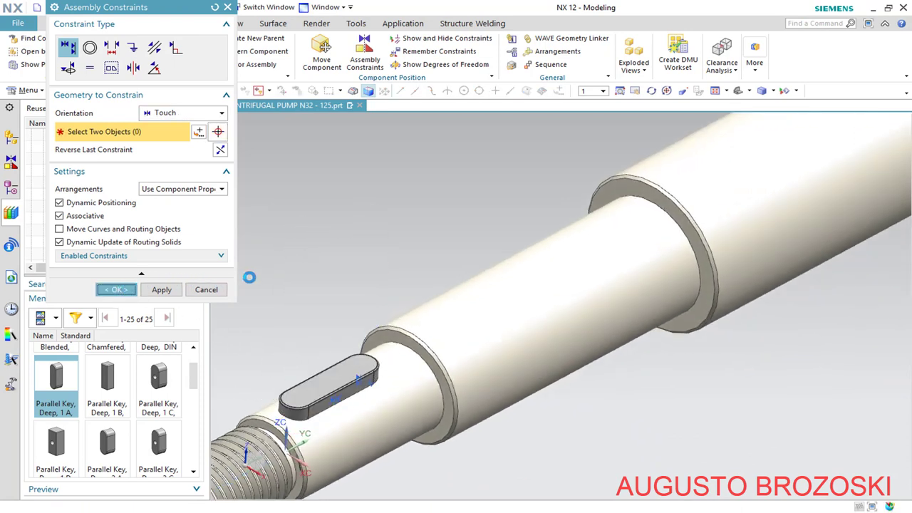
{"action": "left_click", "coordinate": [770, 91]}
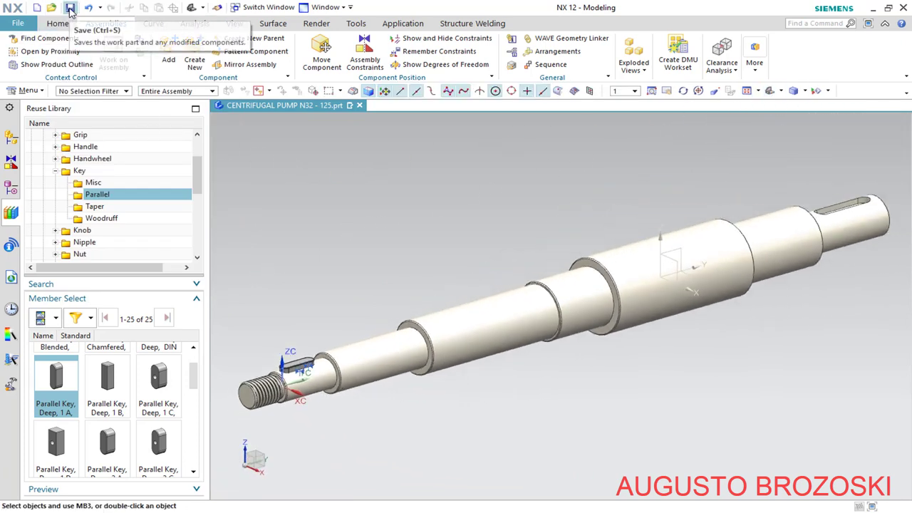
{"action": "left_click", "coordinate": [69, 10]}
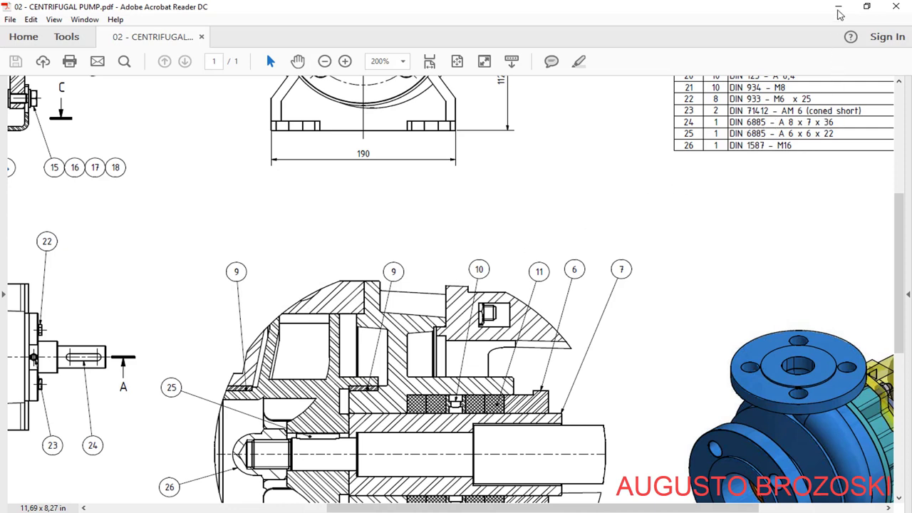
Minimise the drawing after reading item 24, DIN 6885 - A 8 x 7 x 36
{"action": "left_click", "coordinate": [836, 10]}
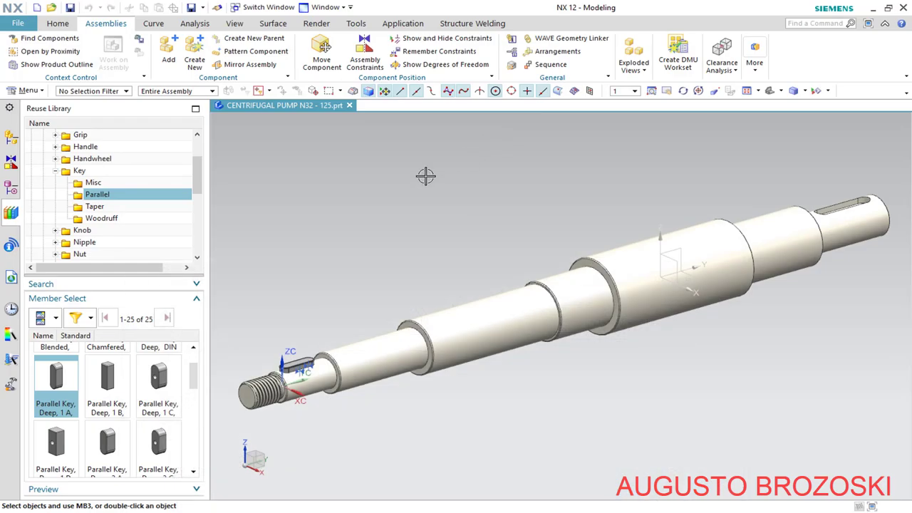
Add a Parallel Key, Deep, 1 A with width 8 and length 36 to the assembly
{"action": "right_click", "coordinate": [58, 372]}
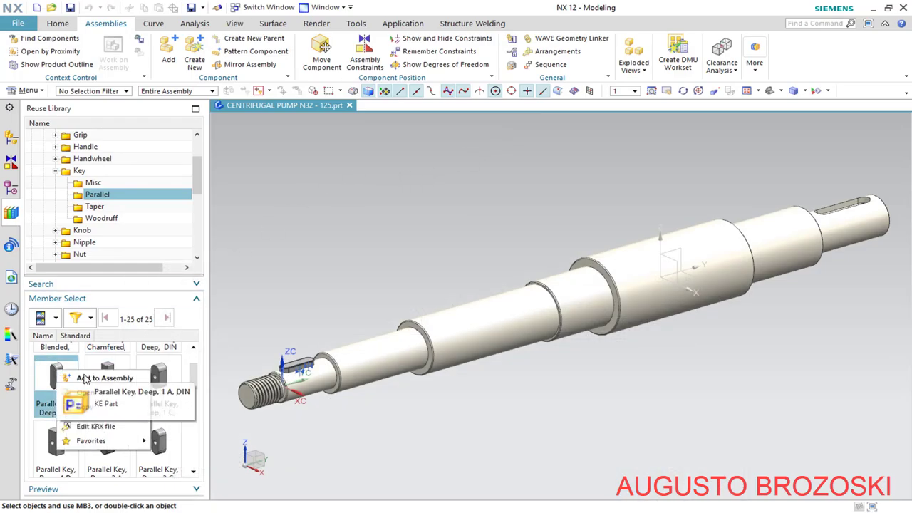
{"action": "left_click", "coordinate": [86, 378]}
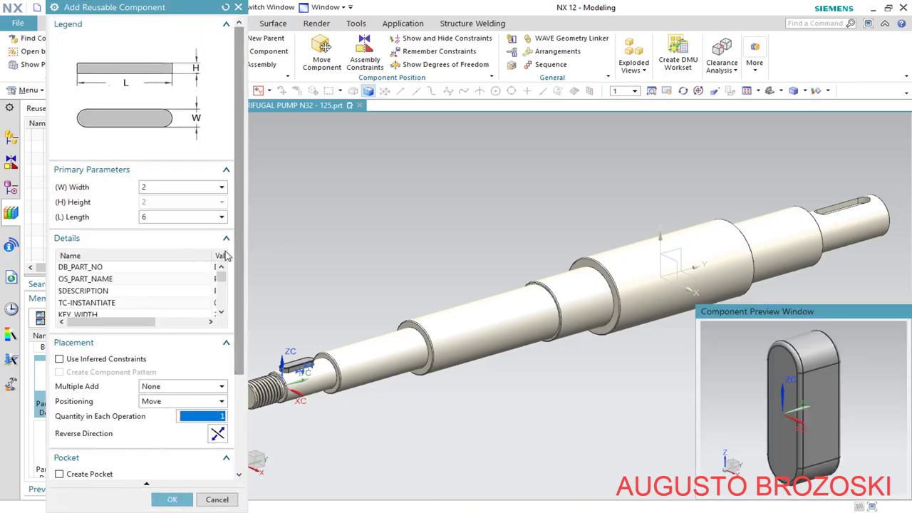
{"action": "left_click", "coordinate": [221, 188]}
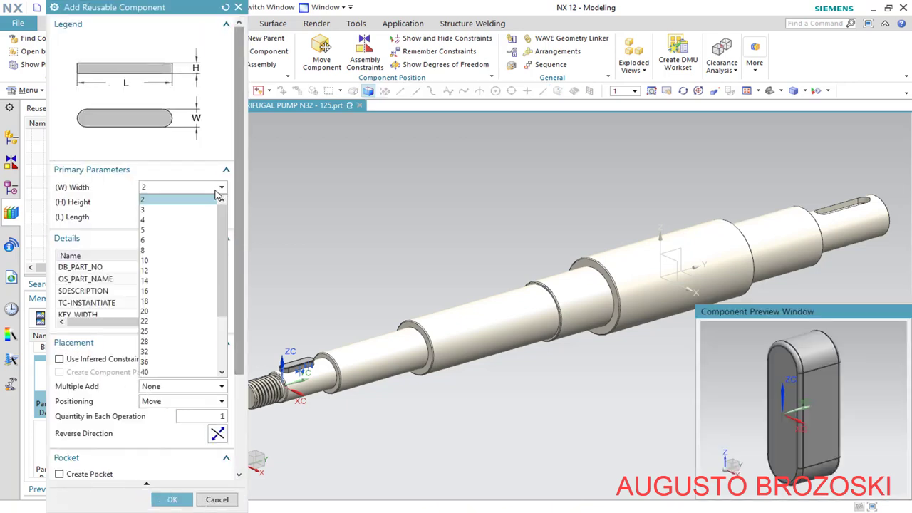
{"action": "left_click", "coordinate": [169, 251]}
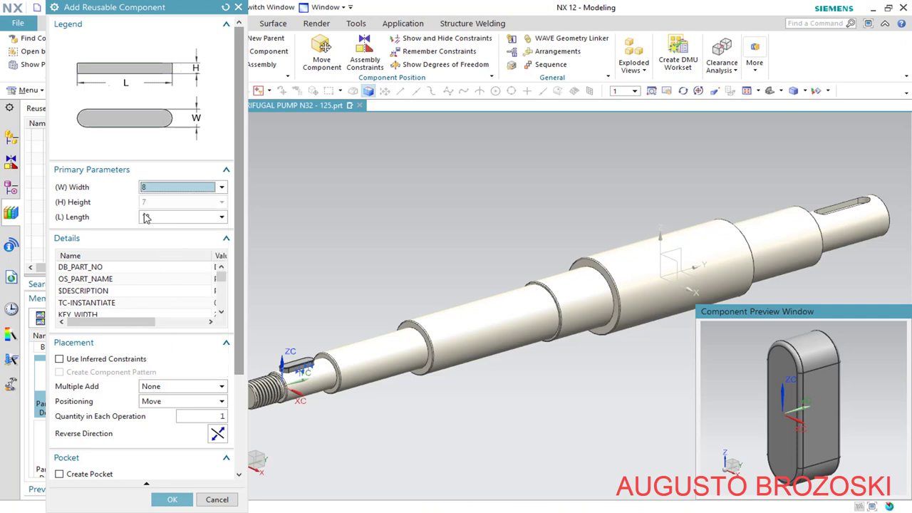
{"action": "left_click", "coordinate": [217, 217]}
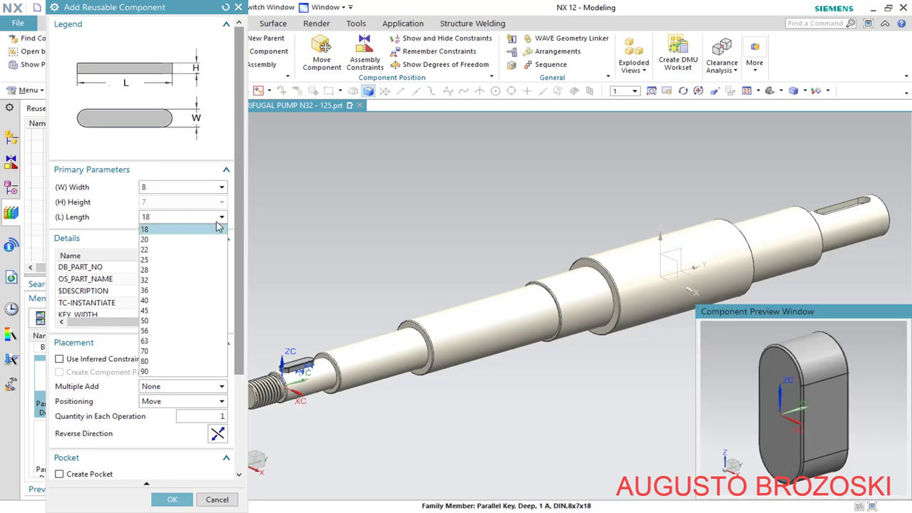
{"action": "left_click", "coordinate": [175, 290]}
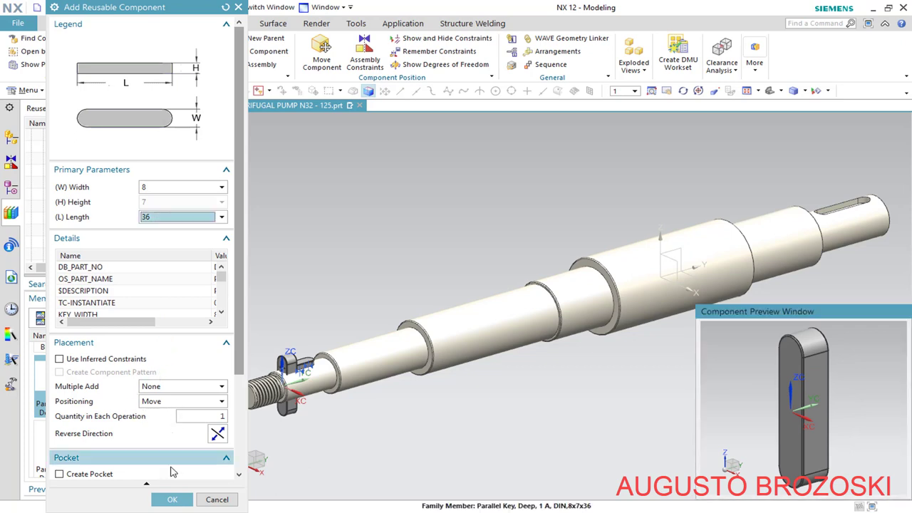
{"action": "left_click", "coordinate": [173, 500]}
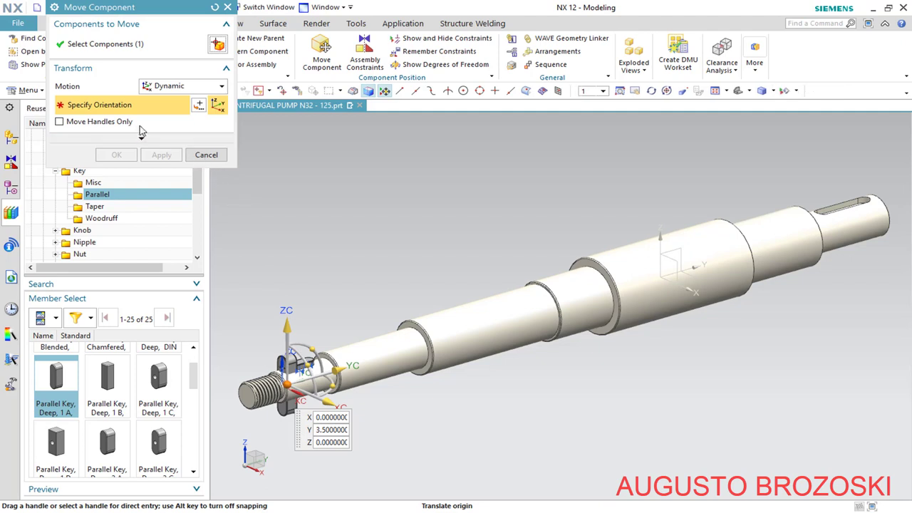
Drag the 8x7x36 key along YC about 390 to just past the shaft's far end
{"action": "left_click_drag", "start_coordinate": [335, 369], "coordinate": [865, 172]}
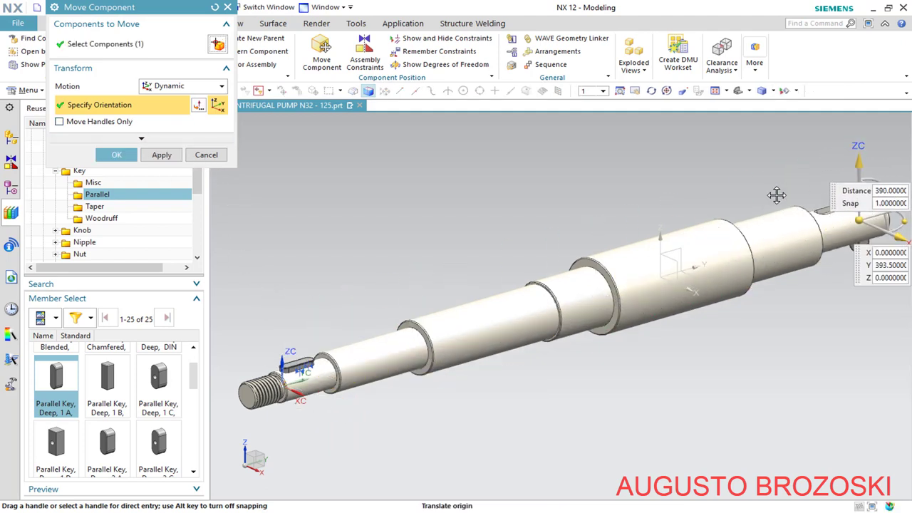
{"action": "scroll", "coordinate": [552, 228], "scroll_direction": "down", "scroll_amount": 5}
{"action": "scroll", "coordinate": [552, 230], "scroll_direction": "up", "scroll_amount": 5}
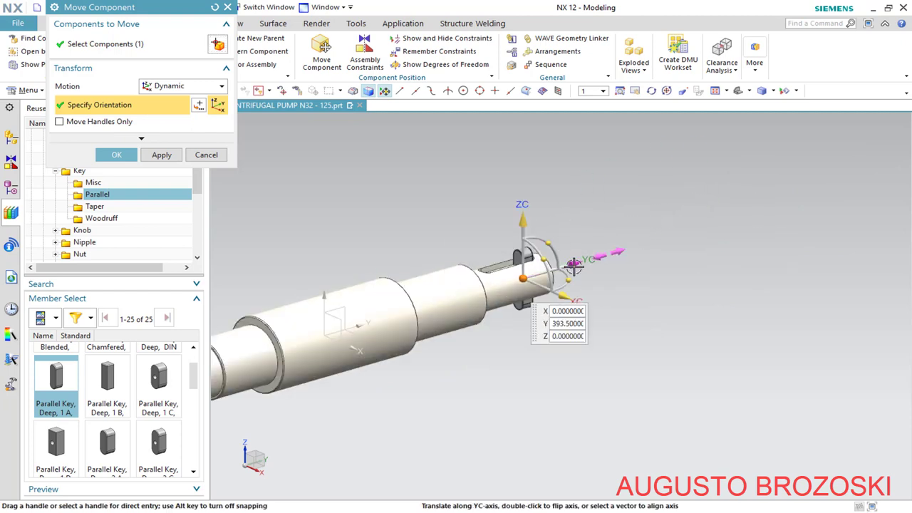
{"action": "left_click_drag", "start_coordinate": [574, 264], "coordinate": [618, 250]}
{"action": "left_click", "coordinate": [116, 155]}
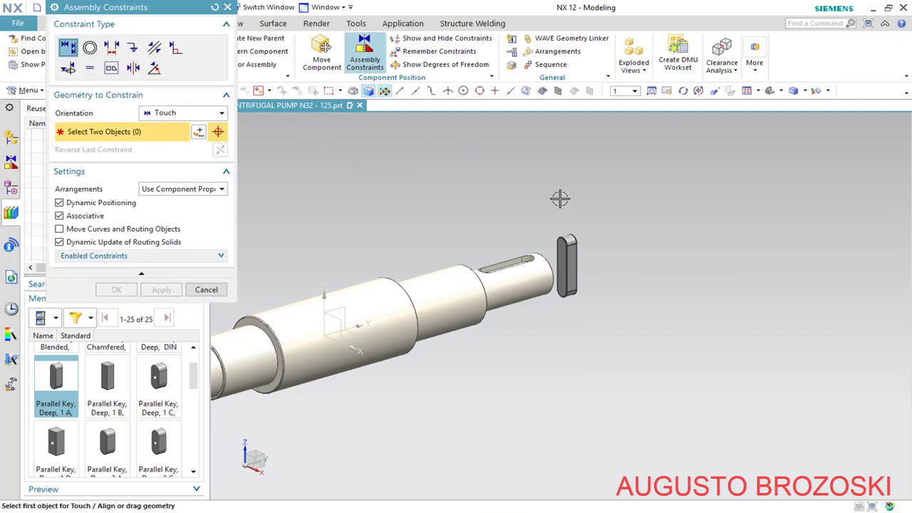
Touch the new key's flat face against the keyway slot face
{"action": "middle_click_drag", "start_coordinate": [543, 310], "coordinate": [485, 329]}
{"action": "scroll", "coordinate": [566, 263], "scroll_direction": "up", "scroll_amount": 5}
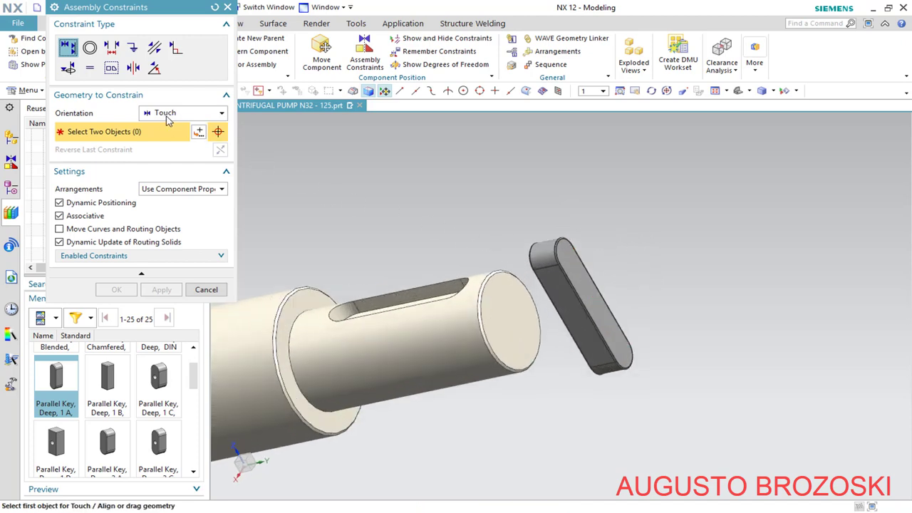
{"action": "left_click", "coordinate": [578, 264]}
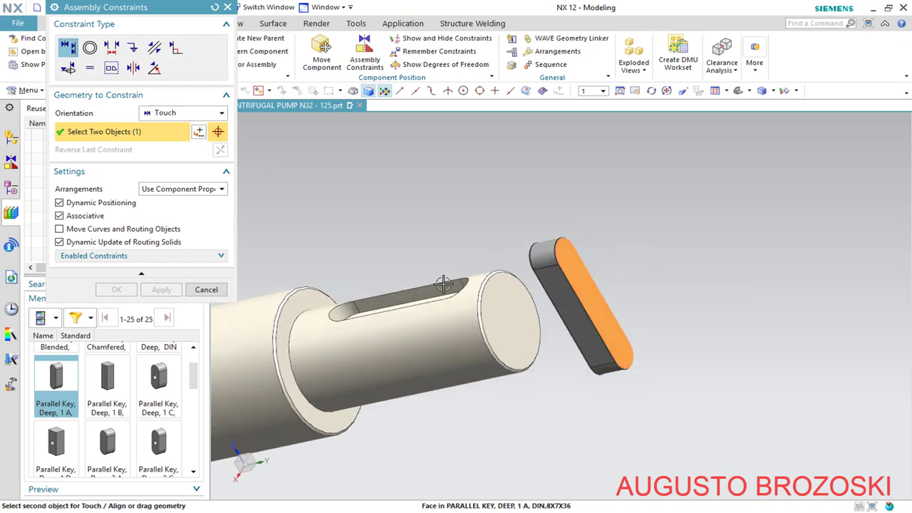
{"action": "middle_click_drag", "start_coordinate": [427, 292], "coordinate": [420, 309]}
{"action": "scroll", "coordinate": [413, 311], "scroll_direction": "up", "scroll_amount": 2}
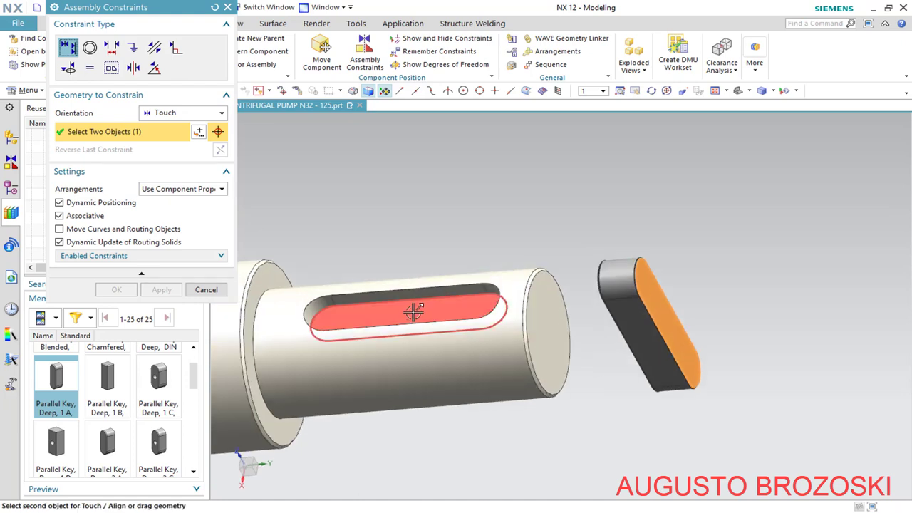
{"action": "left_click", "coordinate": [416, 311]}
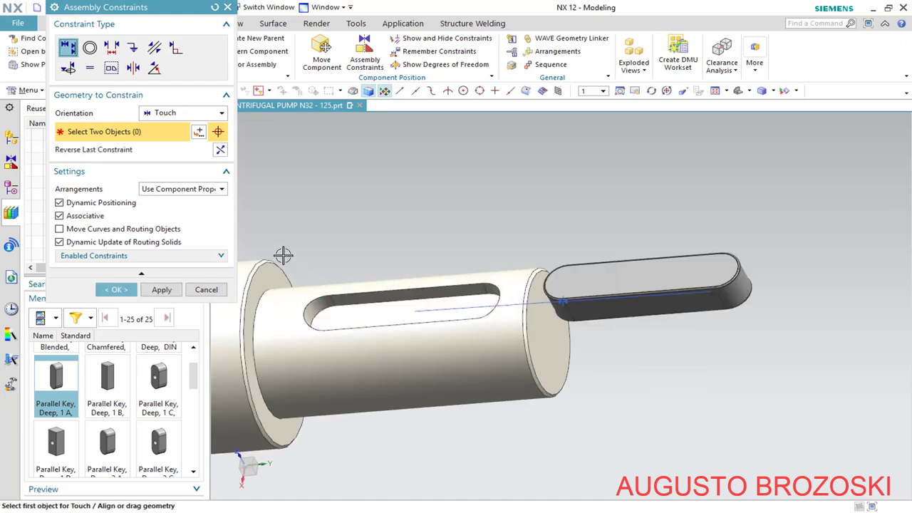
Align the key and slot centerlines with Infer Center/Axis and confirm the constraints
{"action": "left_click", "coordinate": [223, 116]}
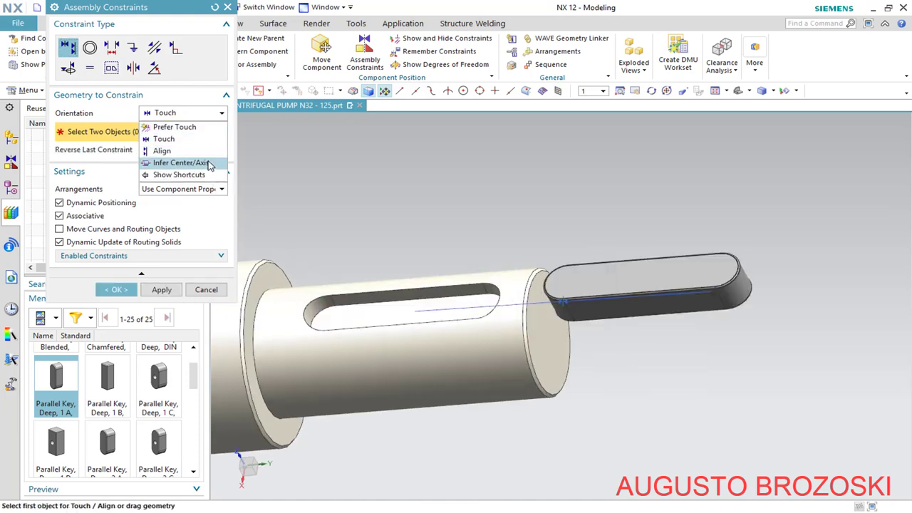
{"action": "left_click", "coordinate": [179, 161]}
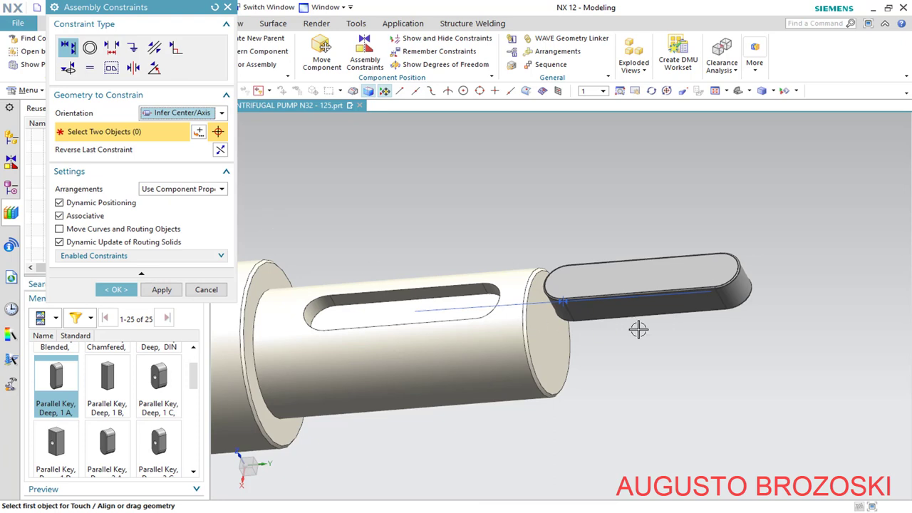
{"action": "left_click", "coordinate": [724, 274]}
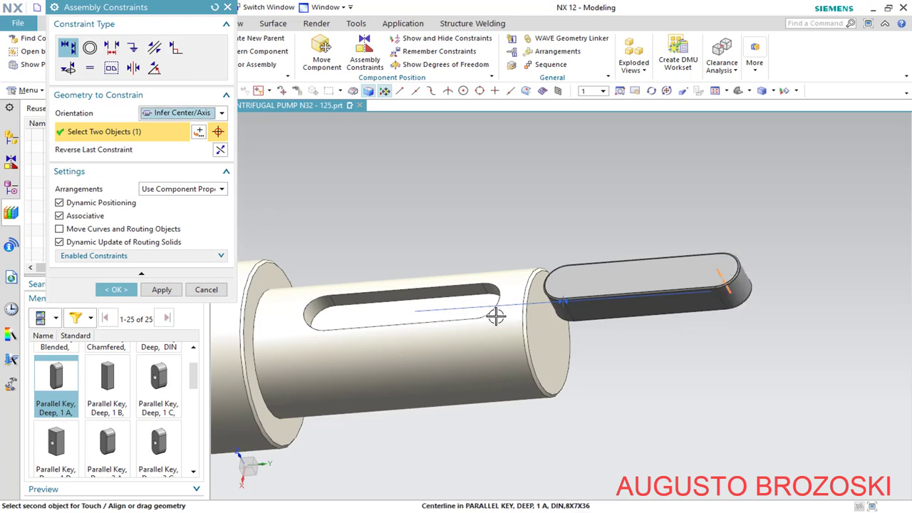
{"action": "scroll", "coordinate": [484, 292], "scroll_direction": "up", "scroll_amount": 3}
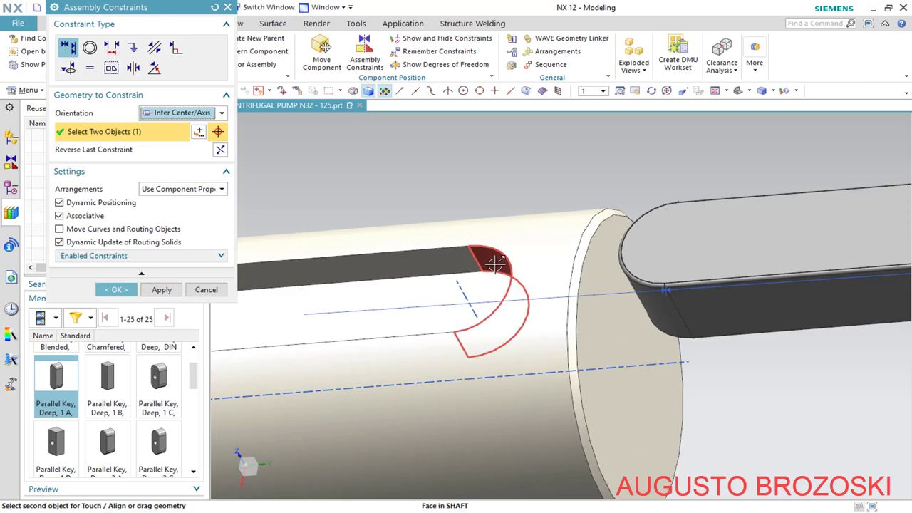
{"action": "left_click", "coordinate": [463, 290]}
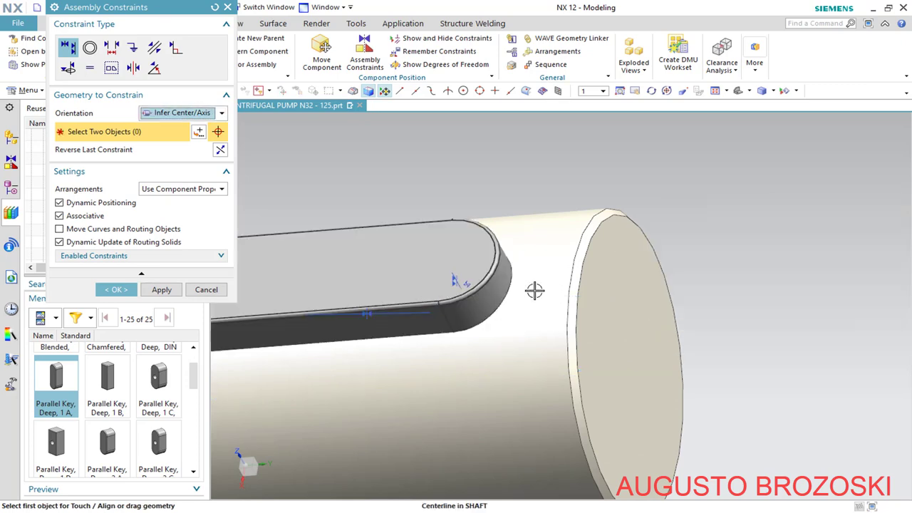
{"action": "scroll", "coordinate": [527, 289], "scroll_direction": "down", "scroll_amount": 3}
{"action": "left_click", "coordinate": [118, 290]}
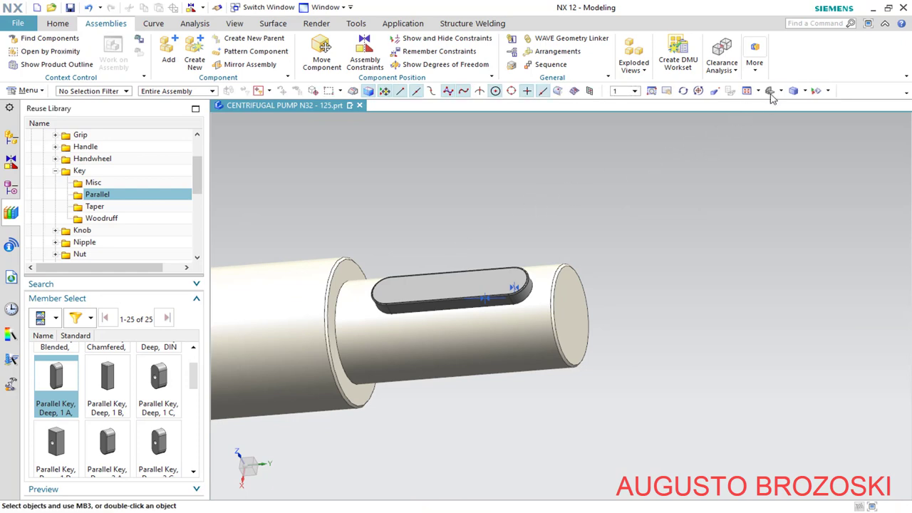
Show all bodies in the pump assembly from the Assembly Navigator
{"action": "left_click", "coordinate": [770, 92]}
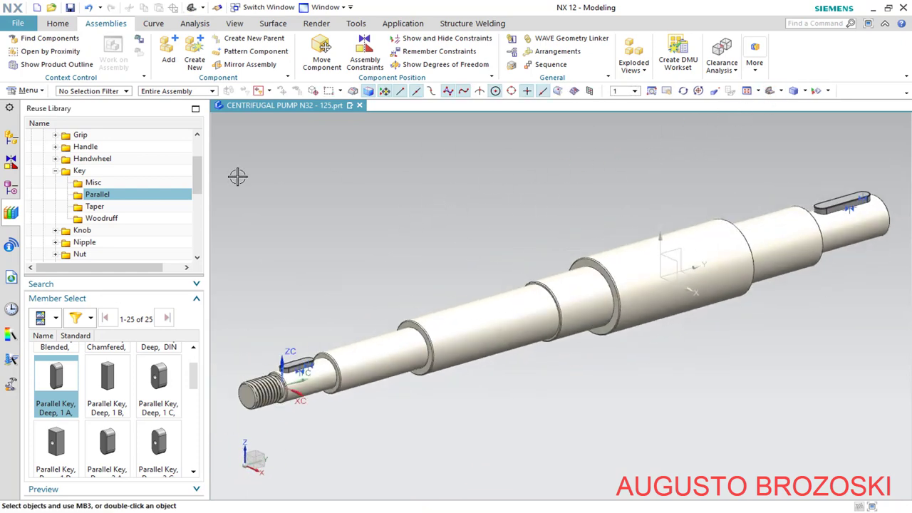
{"action": "left_click", "coordinate": [12, 139]}
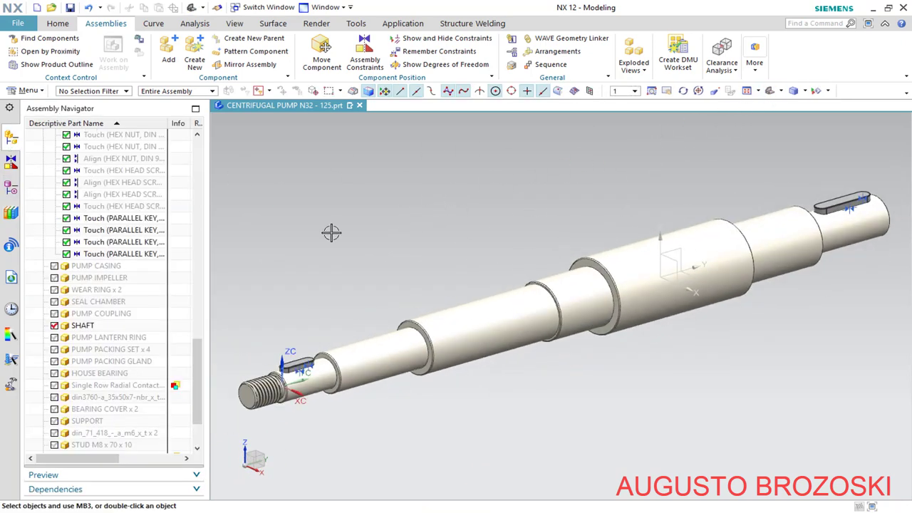
{"action": "left_click", "coordinate": [816, 91]}
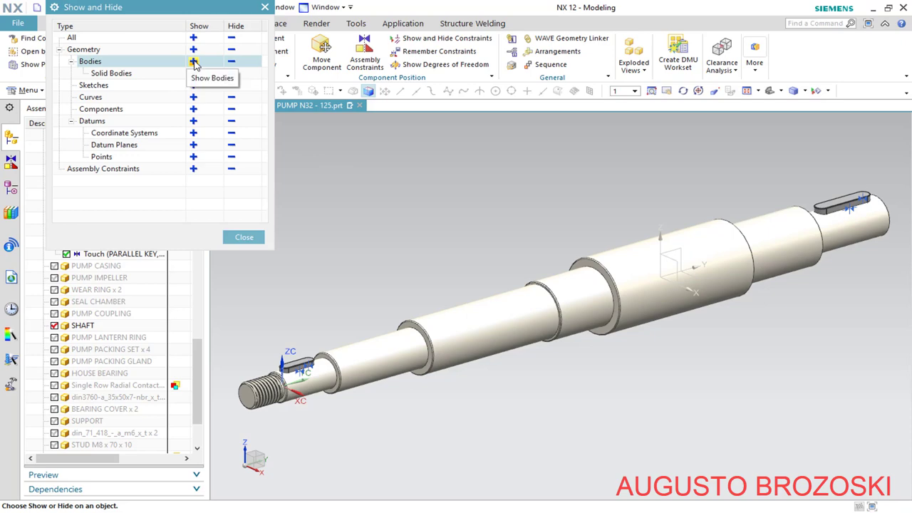
{"action": "left_click", "coordinate": [193, 62]}
{"action": "left_click", "coordinate": [243, 236]}
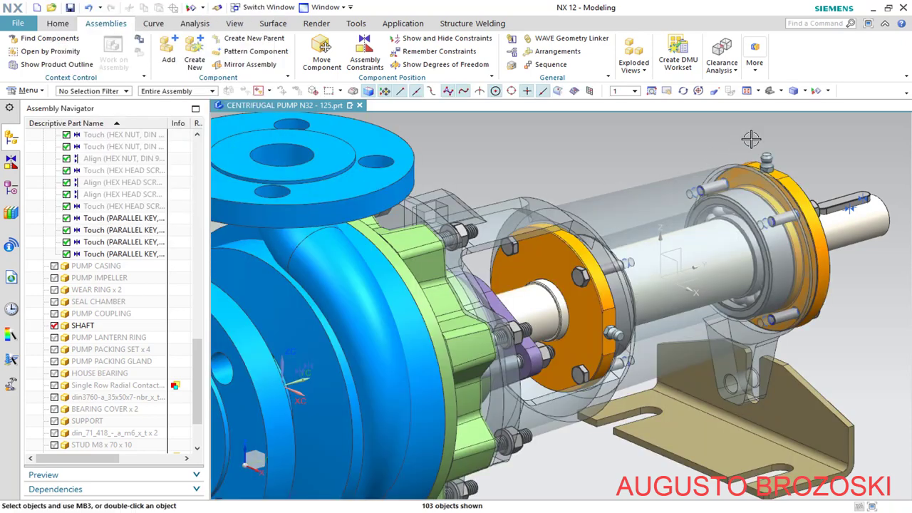
Fit the full pump assembly in view, save it, and switch to the drawing PDF
{"action": "left_click", "coordinate": [771, 92]}
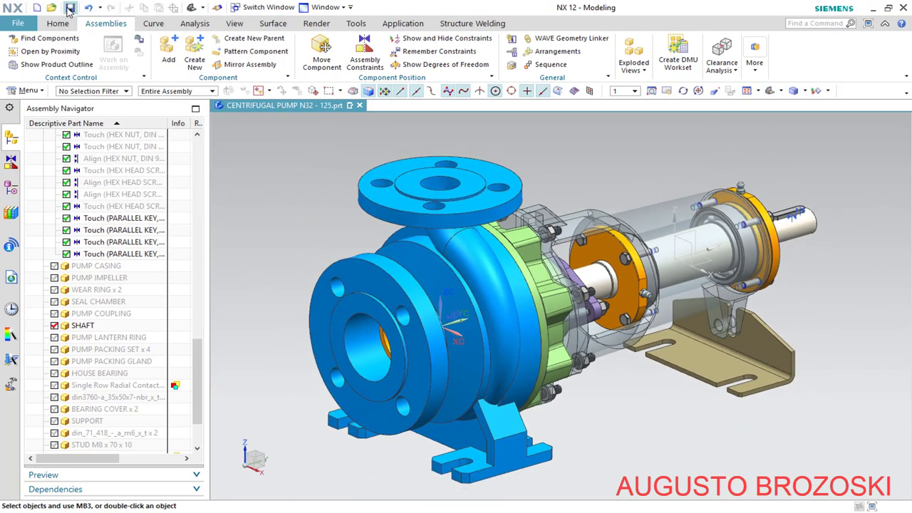
{"action": "left_click", "coordinate": [69, 8]}
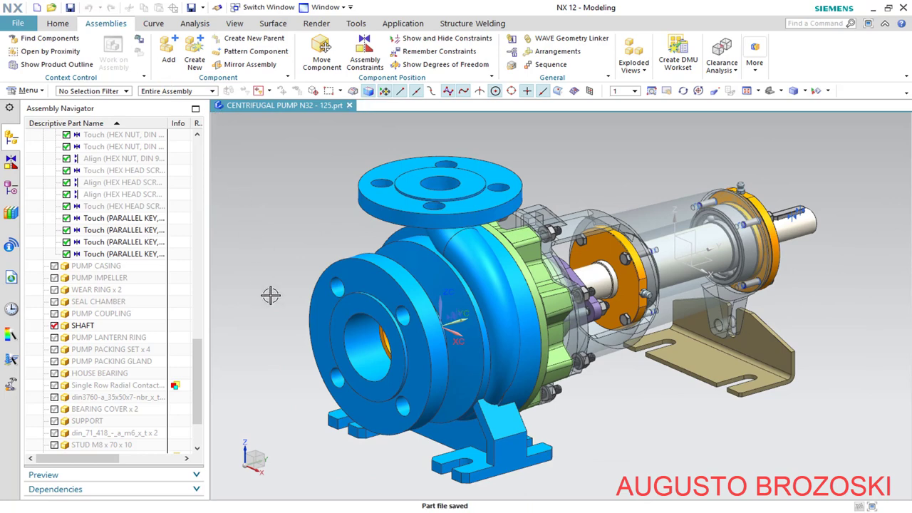
{"action": "key", "text": "alt+Tab"}
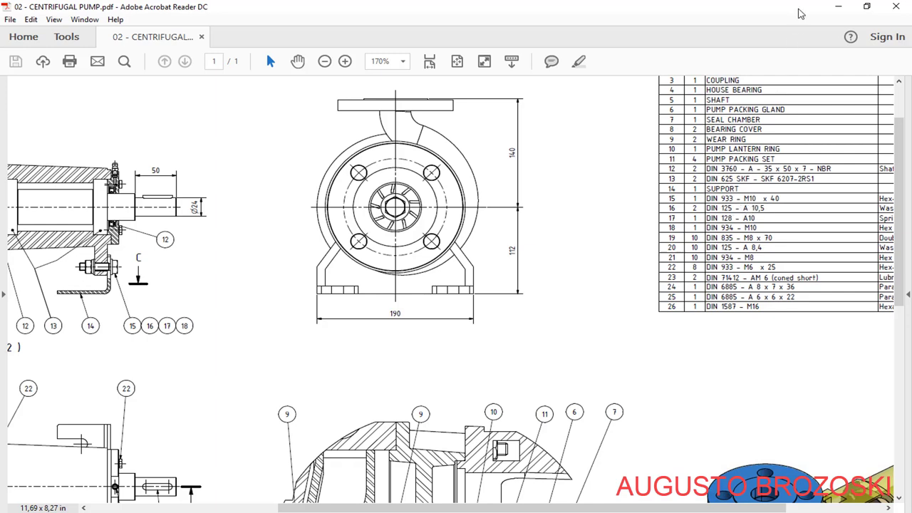
Minimise the pump drawing to return to the NX assembly
{"action": "left_click", "coordinate": [838, 6]}
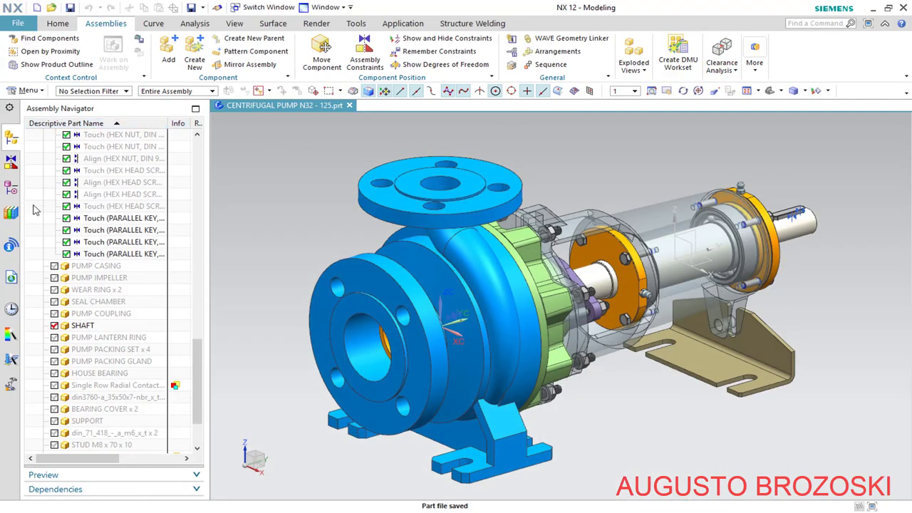
Add a size 10 DIN EN ISO 7089 plain washer from Washer > Plain to the assembly
{"action": "left_click", "coordinate": [12, 213]}
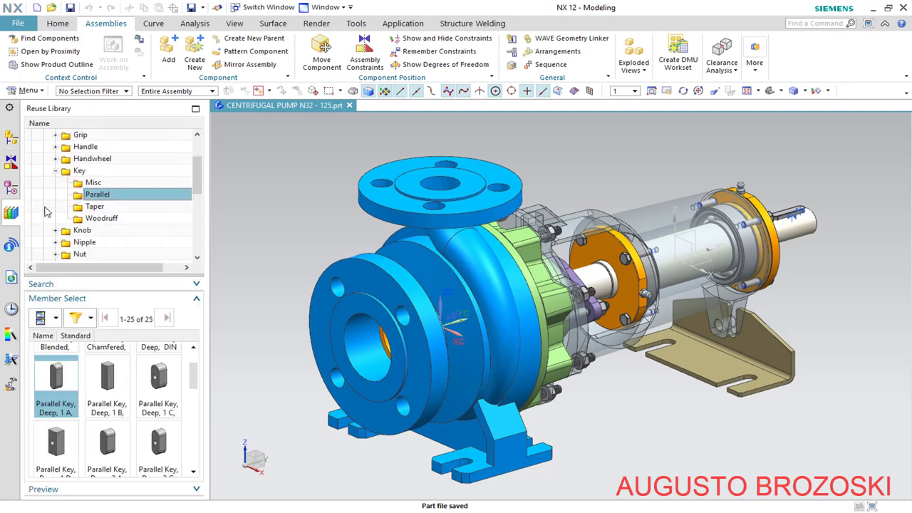
{"action": "scroll", "coordinate": [73, 207], "scroll_direction": "down", "scroll_amount": 4}
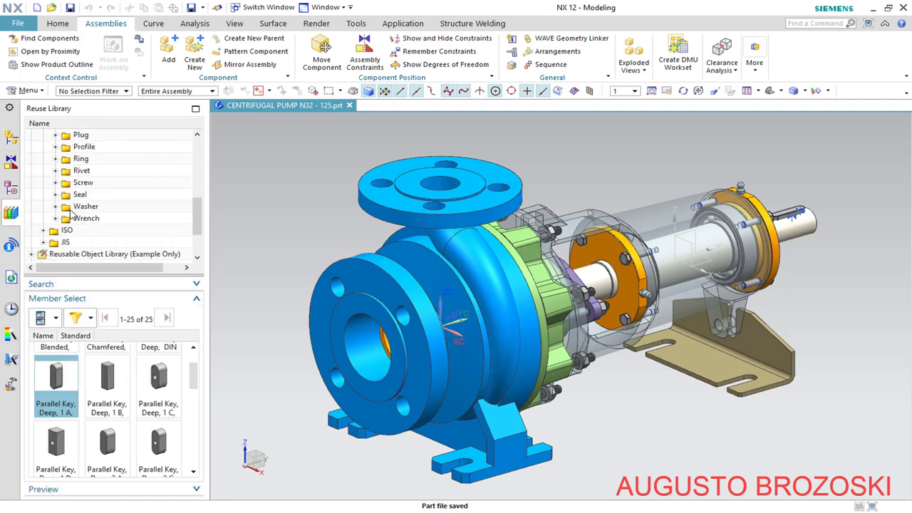
{"action": "left_click", "coordinate": [55, 207]}
{"action": "left_click", "coordinate": [83, 221]}
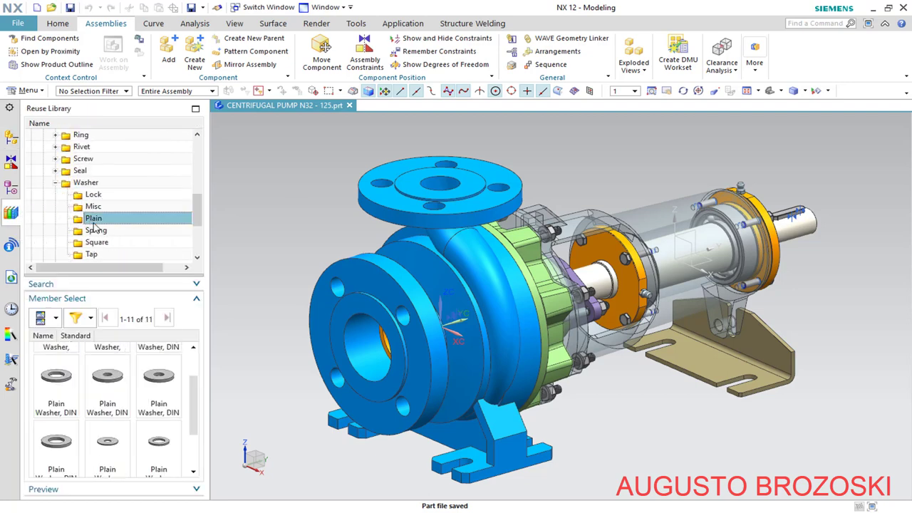
{"action": "scroll", "coordinate": [71, 427], "scroll_direction": "down", "scroll_amount": 2}
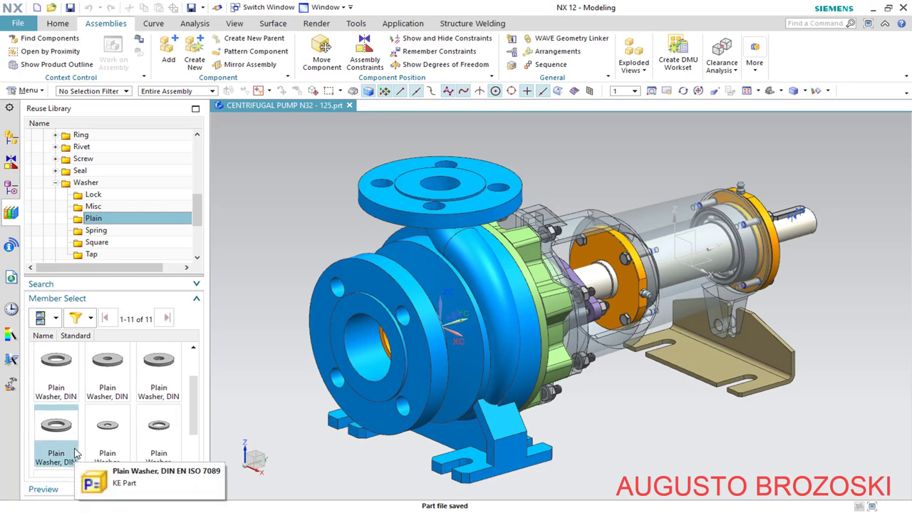
{"action": "right_click", "coordinate": [57, 390]}
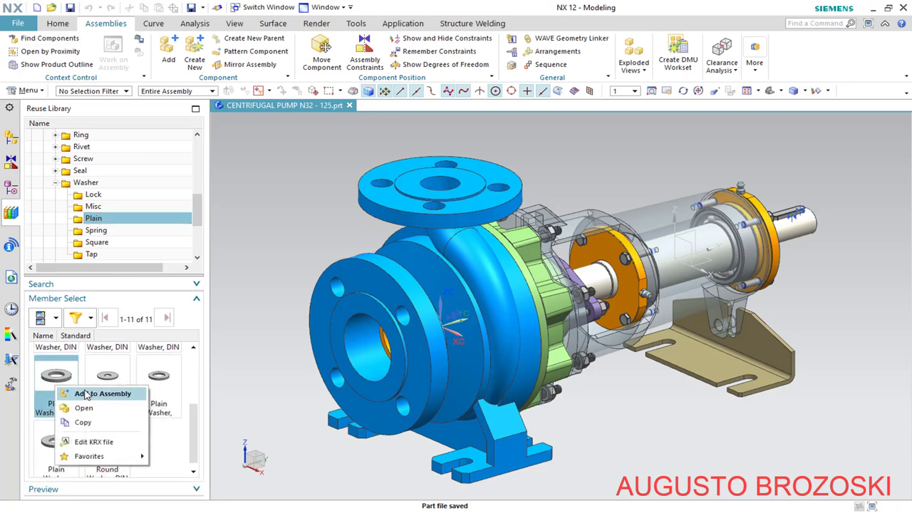
{"action": "left_click", "coordinate": [100, 394]}
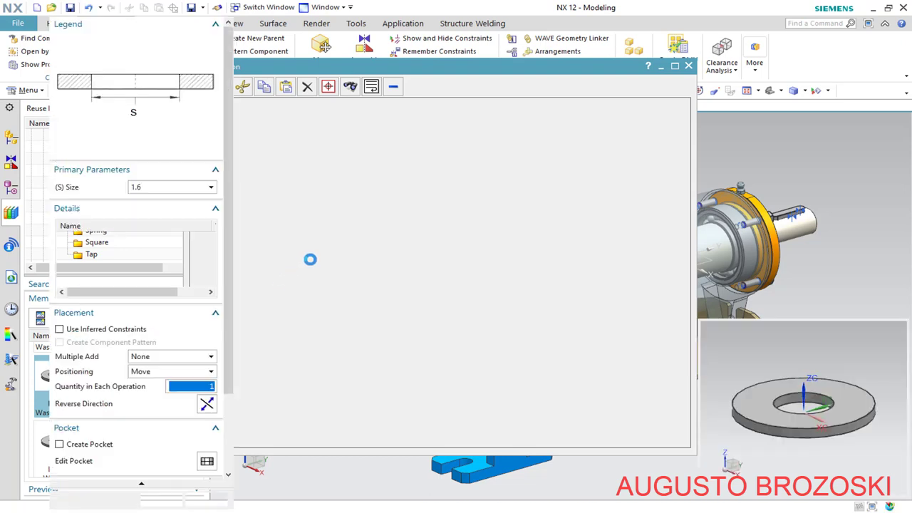
{"action": "left_click", "coordinate": [689, 66]}
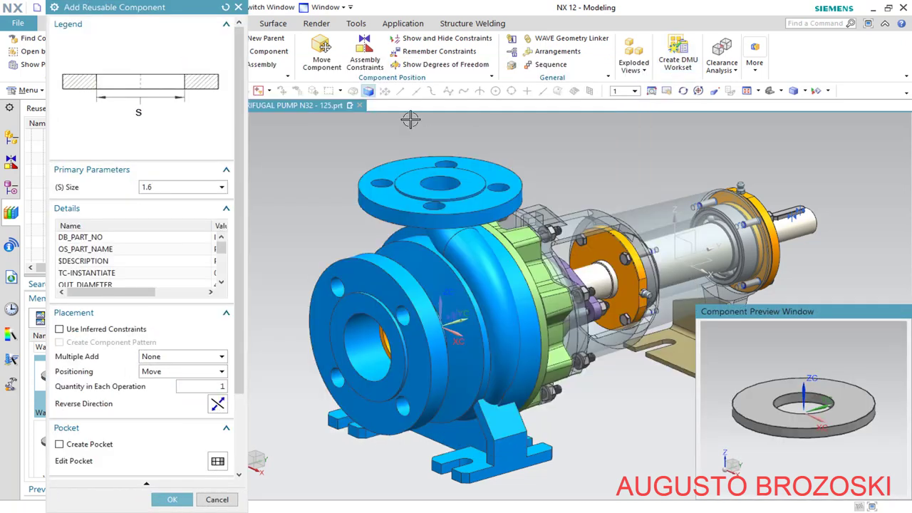
{"action": "left_click", "coordinate": [220, 188]}
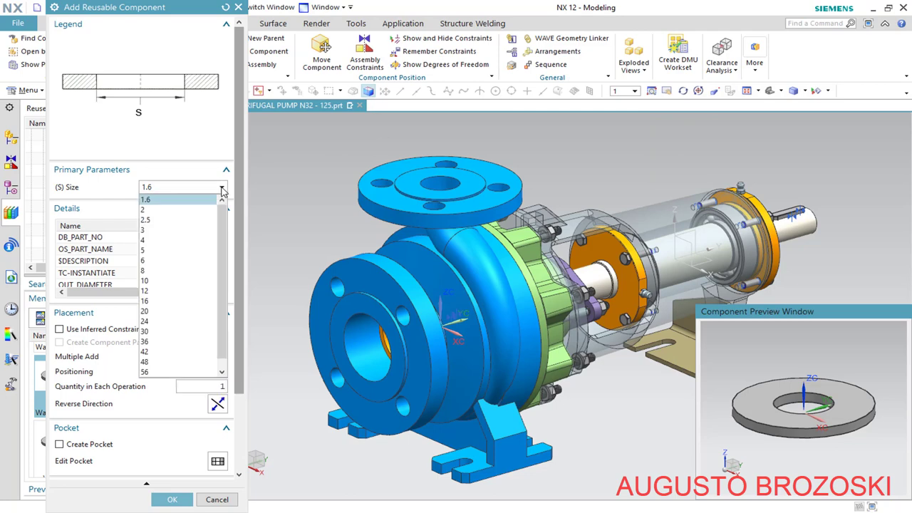
{"action": "left_click", "coordinate": [179, 277]}
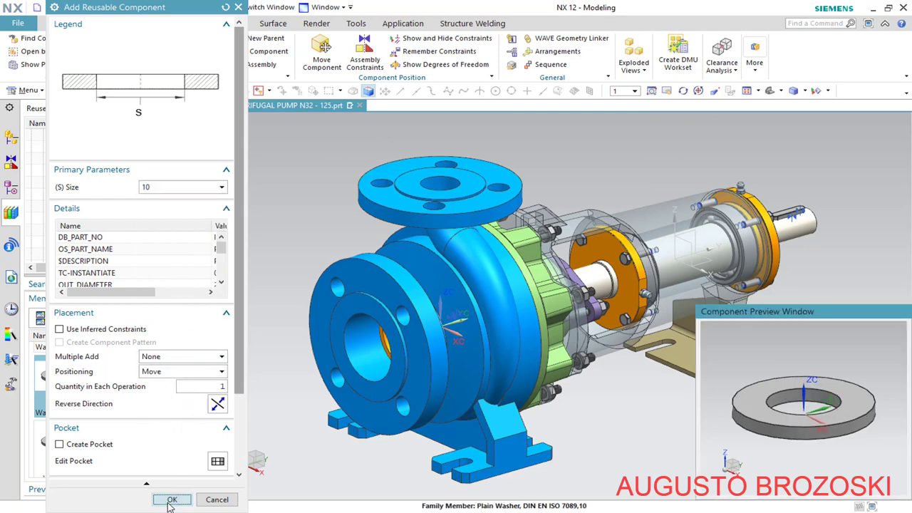
{"action": "left_click", "coordinate": [172, 500]}
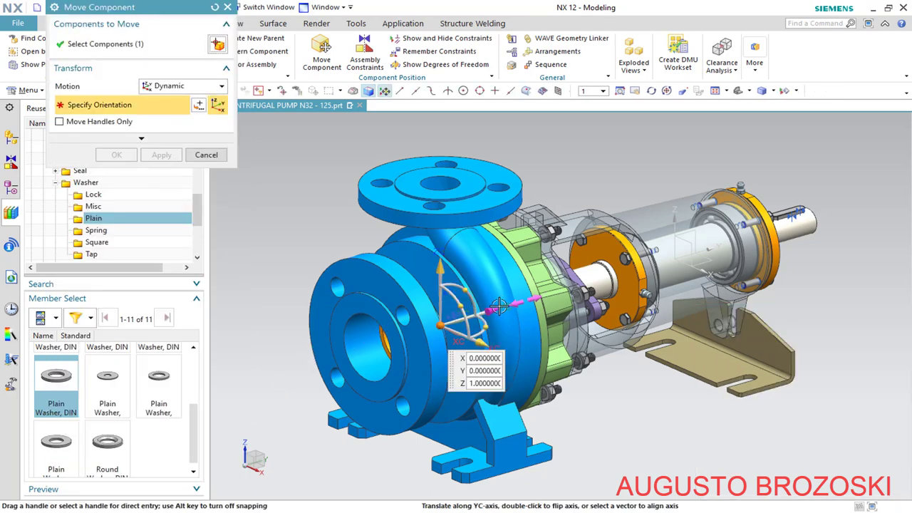
Move the washer 440 along YC beyond the shaft end
{"action": "left_click_drag", "start_coordinate": [497, 308], "coordinate": [876, 165]}
{"action": "scroll", "coordinate": [862, 206], "scroll_direction": "up", "scroll_amount": 6}
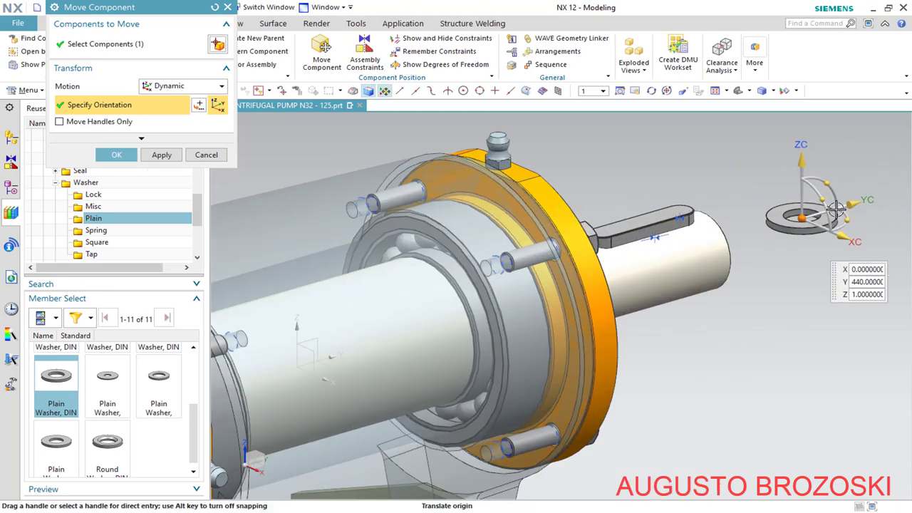
{"action": "scroll", "coordinate": [819, 228], "scroll_direction": "up", "scroll_amount": 2}
{"action": "left_click", "coordinate": [116, 154]}
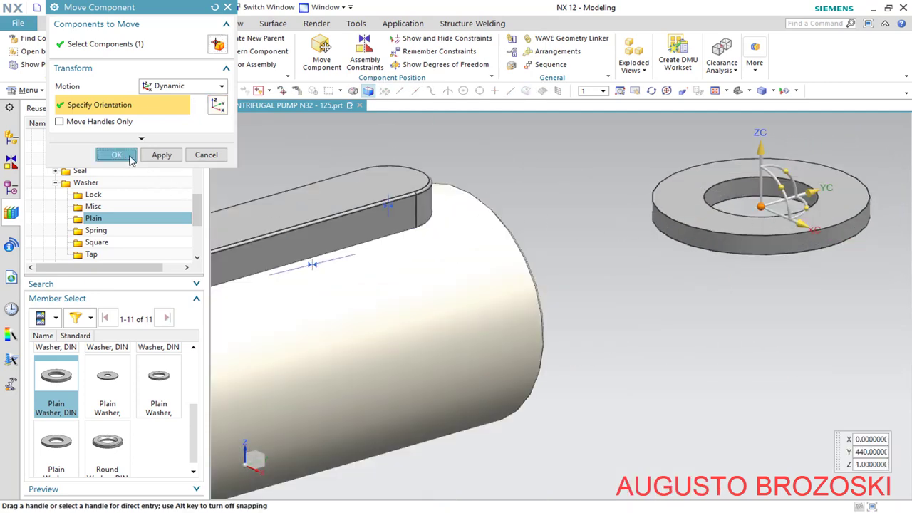
Centre the washer's hole on the bracket hole with Infer Center/Axis
{"action": "left_click", "coordinate": [364, 56]}
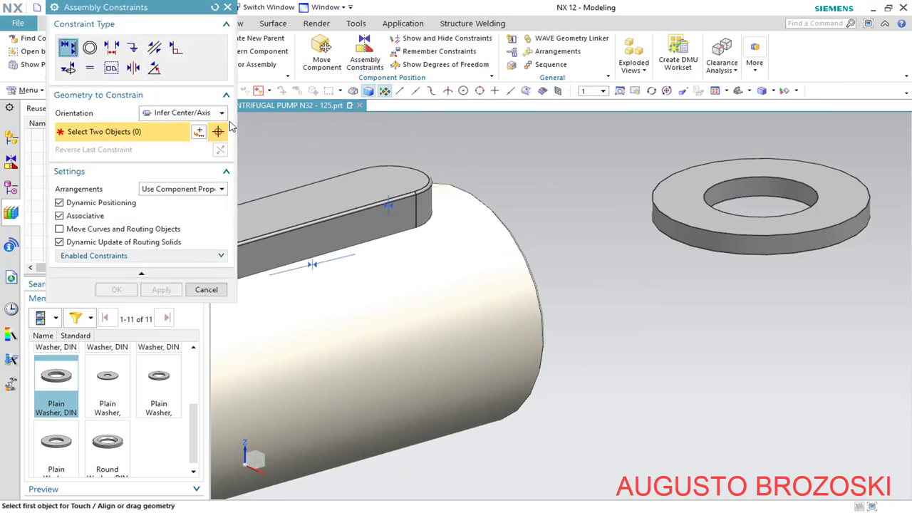
{"action": "scroll", "coordinate": [750, 180], "scroll_direction": "up", "scroll_amount": 3}
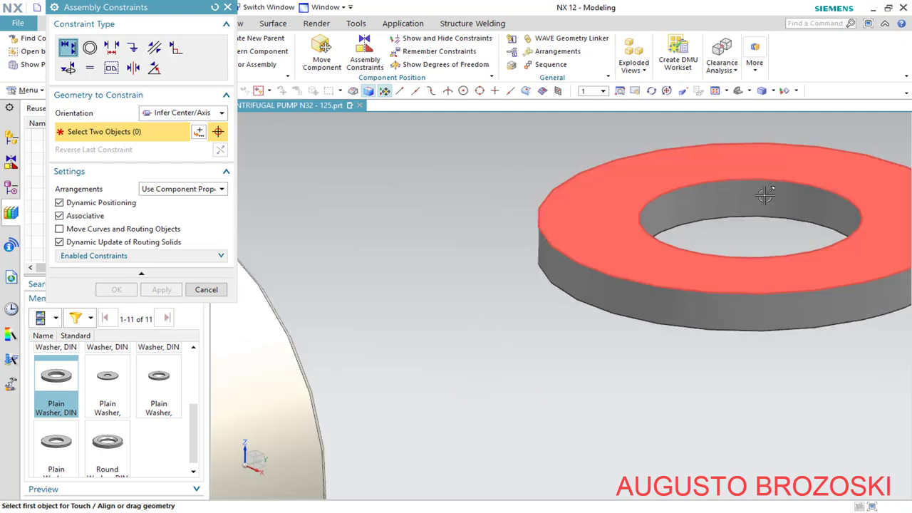
{"action": "left_click", "coordinate": [747, 235]}
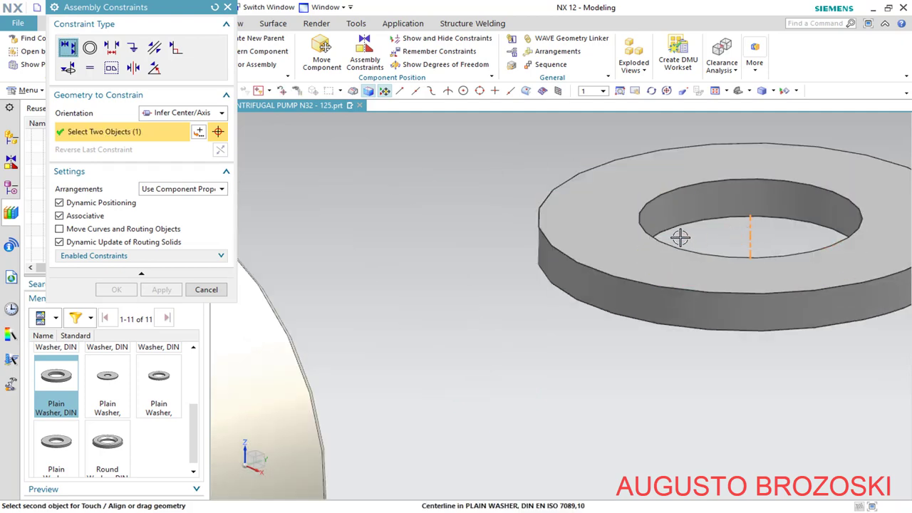
{"action": "scroll", "coordinate": [681, 235], "scroll_direction": "down", "scroll_amount": 4}
{"action": "middle_click_drag", "start_coordinate": [681, 235], "coordinate": [546, 420]}
{"action": "scroll", "coordinate": [541, 420], "scroll_direction": "up", "scroll_amount": 5}
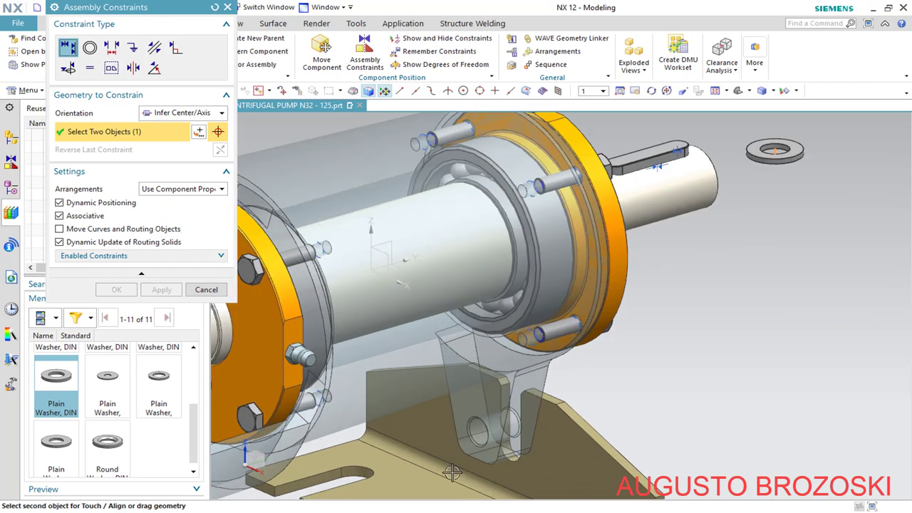
{"action": "scroll", "coordinate": [470, 453], "scroll_direction": "up", "scroll_amount": 5}
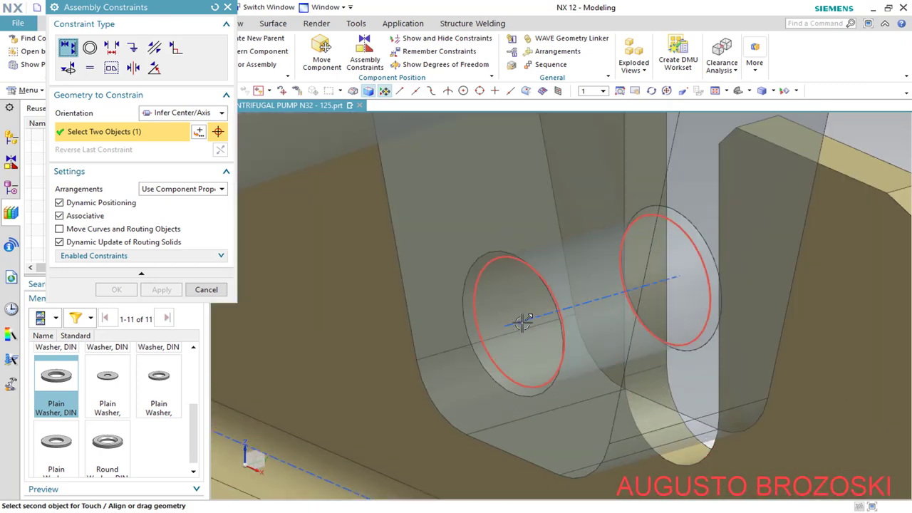
{"action": "left_click", "coordinate": [522, 321]}
{"action": "scroll", "coordinate": [451, 329], "scroll_direction": "down", "scroll_amount": 4}
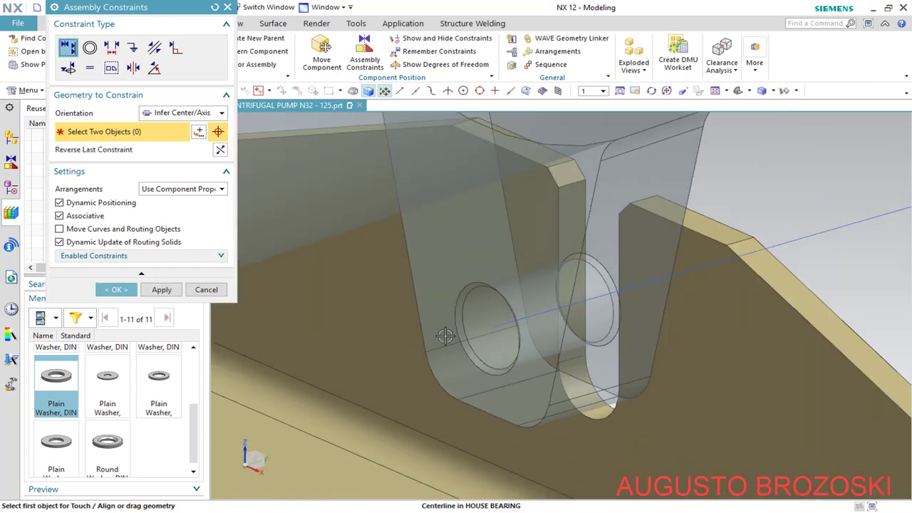
{"action": "scroll", "coordinate": [455, 332], "scroll_direction": "down", "scroll_amount": 3}
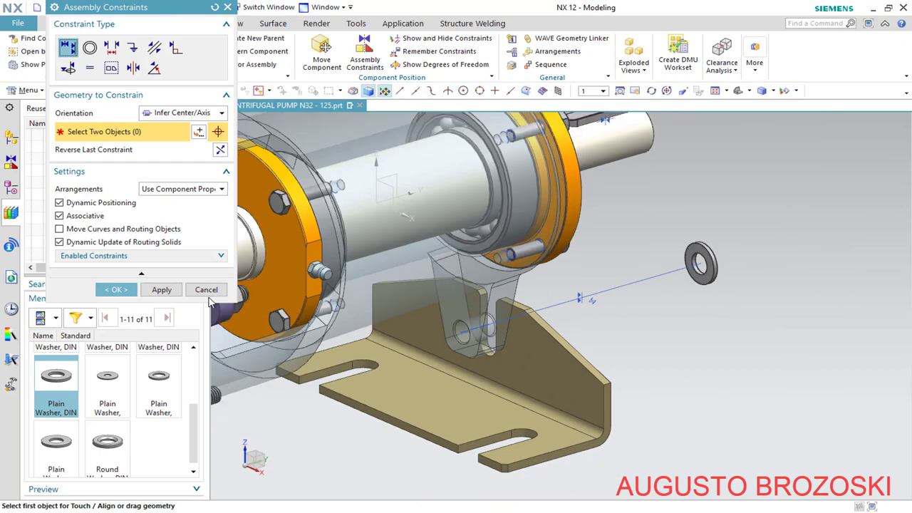
Touch the washer face to the support face, confirm, and check the PDF drawing
{"action": "left_click", "coordinate": [221, 114]}
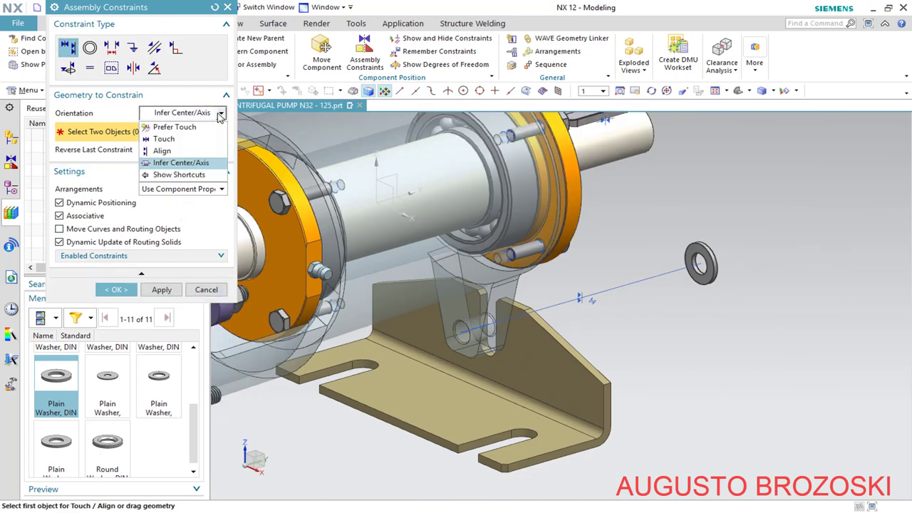
{"action": "left_click", "coordinate": [165, 138]}
{"action": "scroll", "coordinate": [712, 250], "scroll_direction": "up", "scroll_amount": 3}
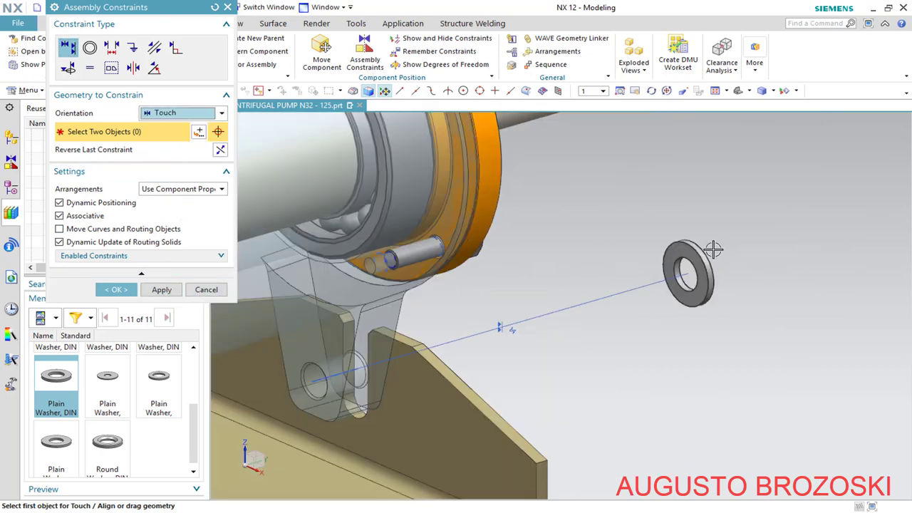
{"action": "left_click", "coordinate": [702, 260]}
{"action": "scroll", "coordinate": [531, 291], "scroll_direction": "down", "scroll_amount": 3}
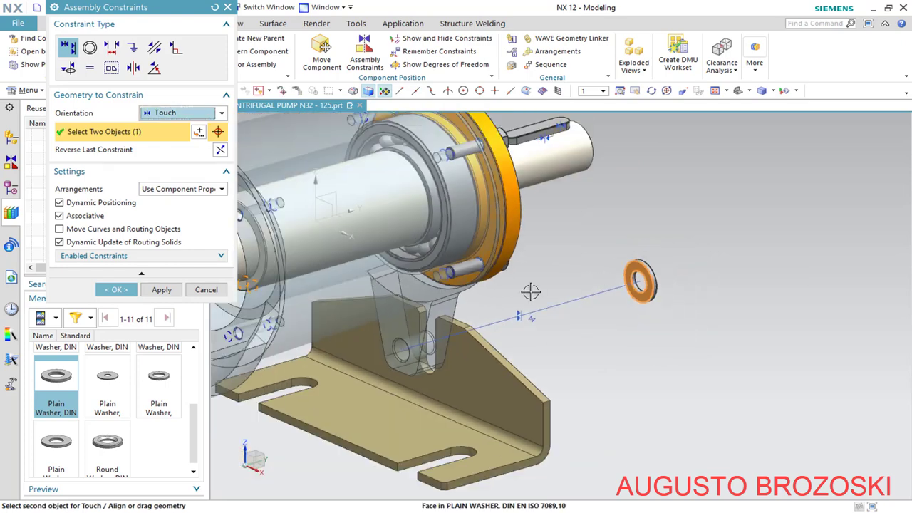
{"action": "middle_click_drag", "start_coordinate": [531, 291], "coordinate": [472, 301]}
{"action": "scroll", "coordinate": [459, 302], "scroll_direction": "up", "scroll_amount": 2}
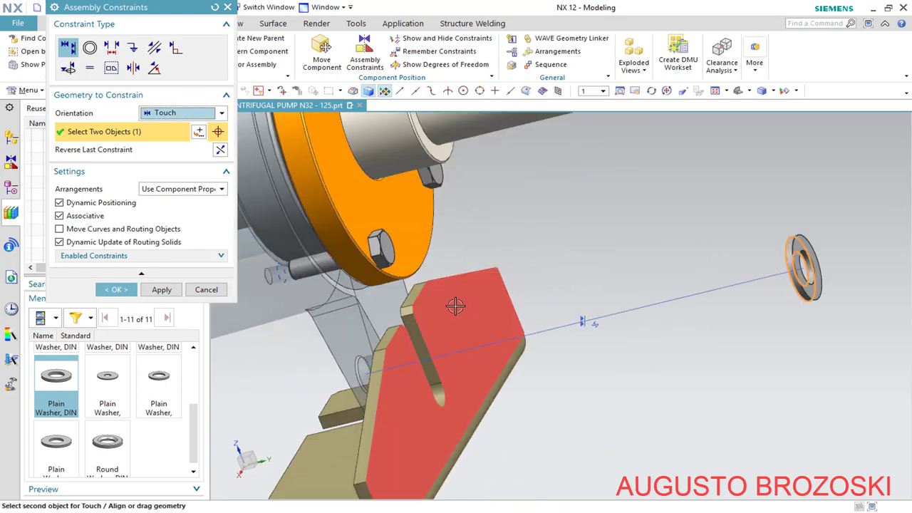
{"action": "left_click", "coordinate": [455, 306]}
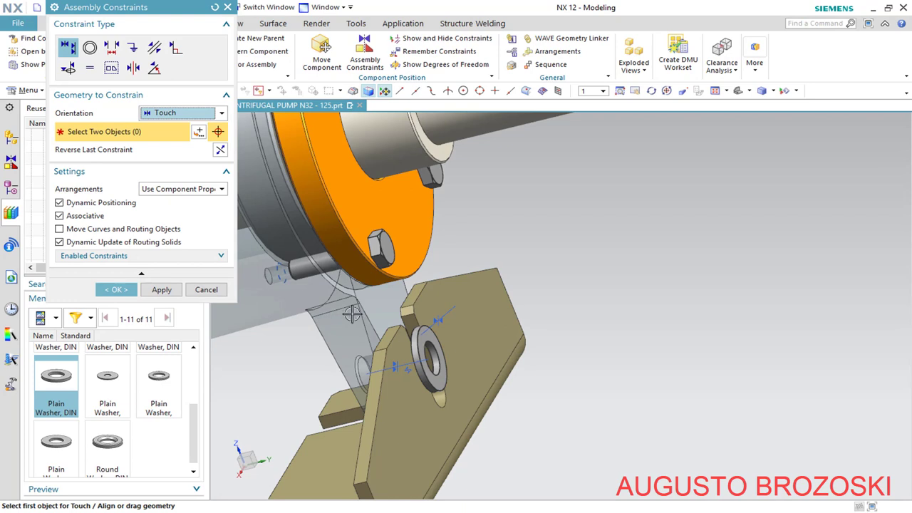
{"action": "left_click", "coordinate": [120, 291]}
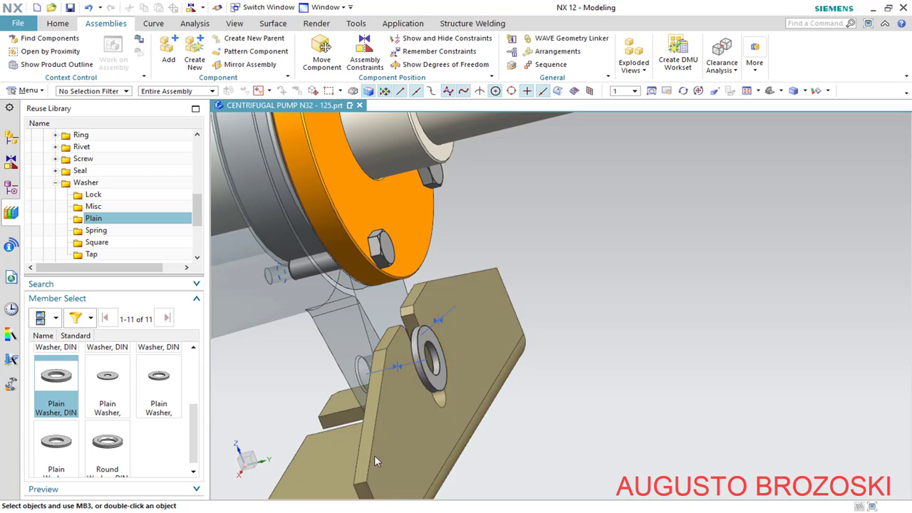
{"action": "key", "text": "alt+Tab"}
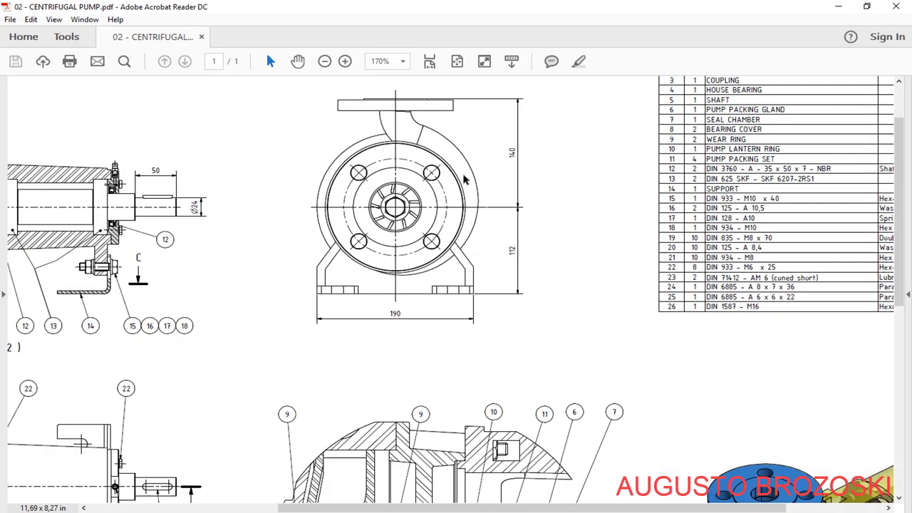
{"action": "left_click", "coordinate": [835, 8]}
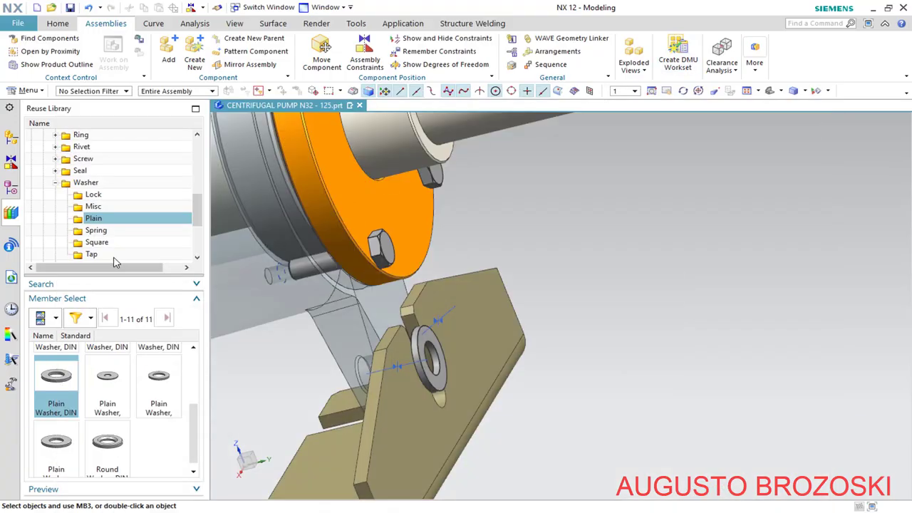
Add another copy of the plain washer from the Assembly Navigator
{"action": "left_click", "coordinate": [12, 139]}
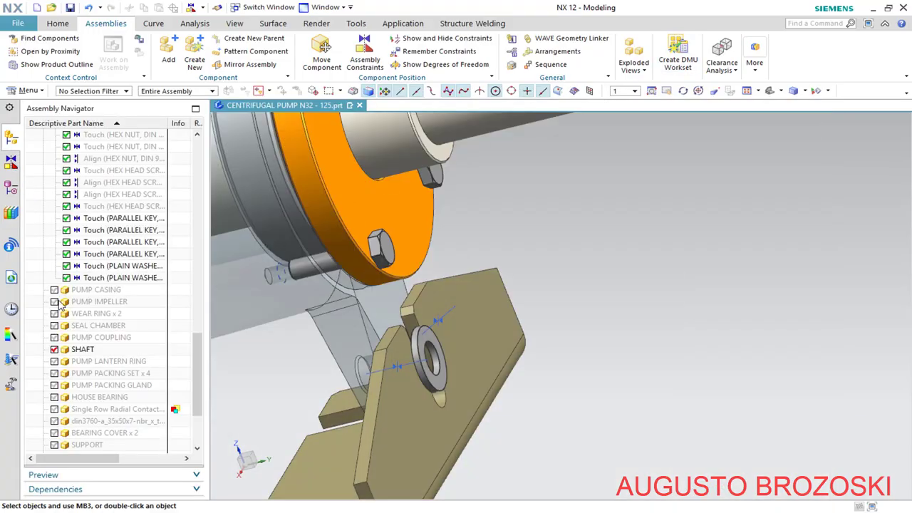
{"action": "scroll", "coordinate": [61, 305], "scroll_direction": "down", "scroll_amount": 3}
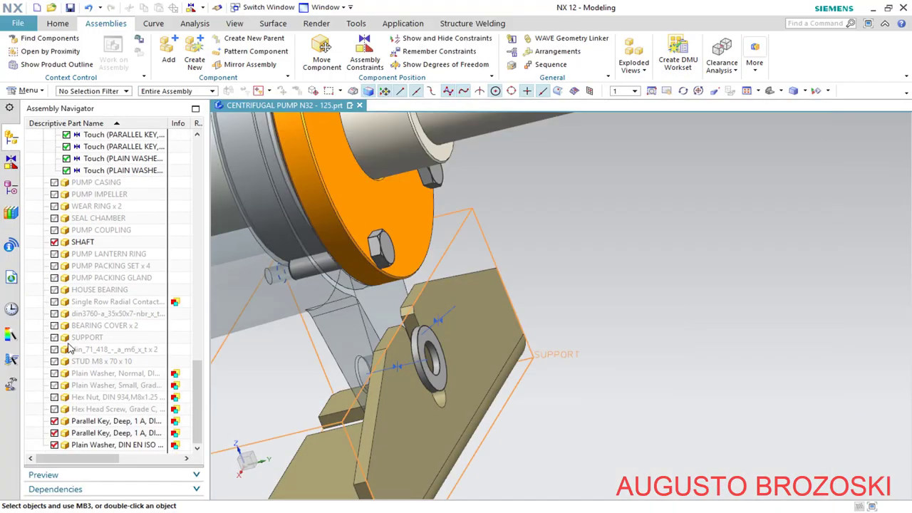
{"action": "right_click", "coordinate": [107, 445]}
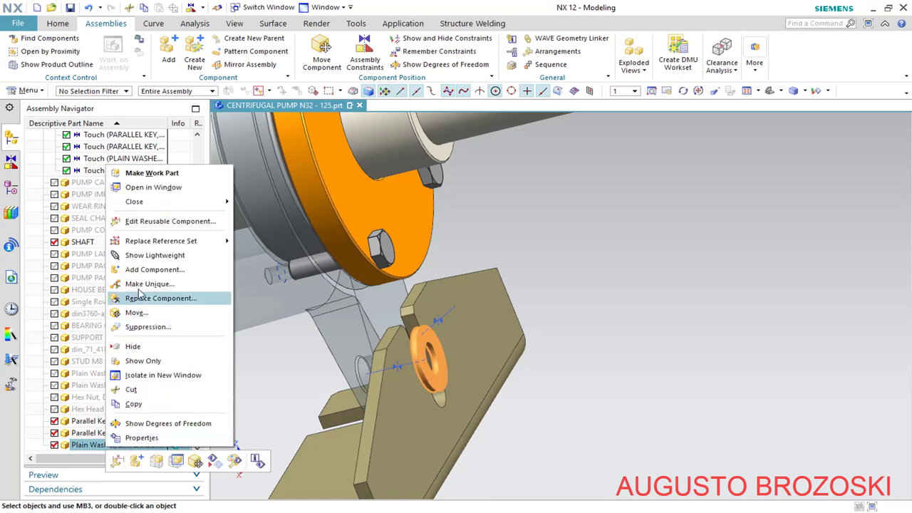
{"action": "left_click", "coordinate": [435, 297]}
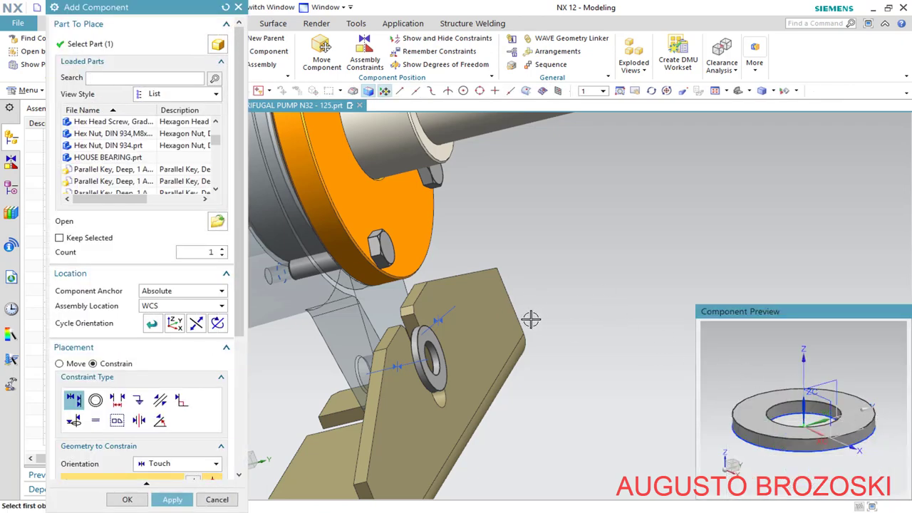
{"action": "scroll", "coordinate": [531, 320], "scroll_direction": "down", "scroll_amount": 5}
{"action": "middle_click_drag", "start_coordinate": [531, 319], "coordinate": [456, 334]}
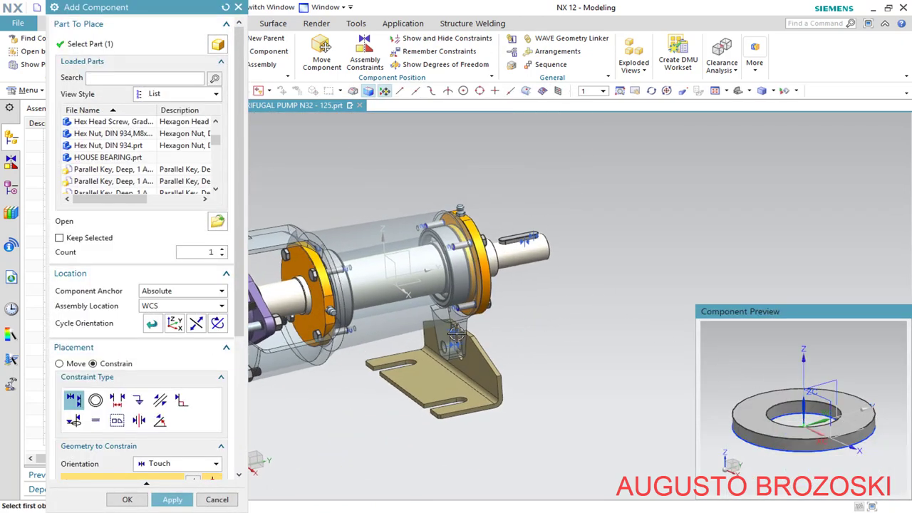
{"action": "scroll", "coordinate": [456, 333], "scroll_direction": "up", "scroll_amount": 5}
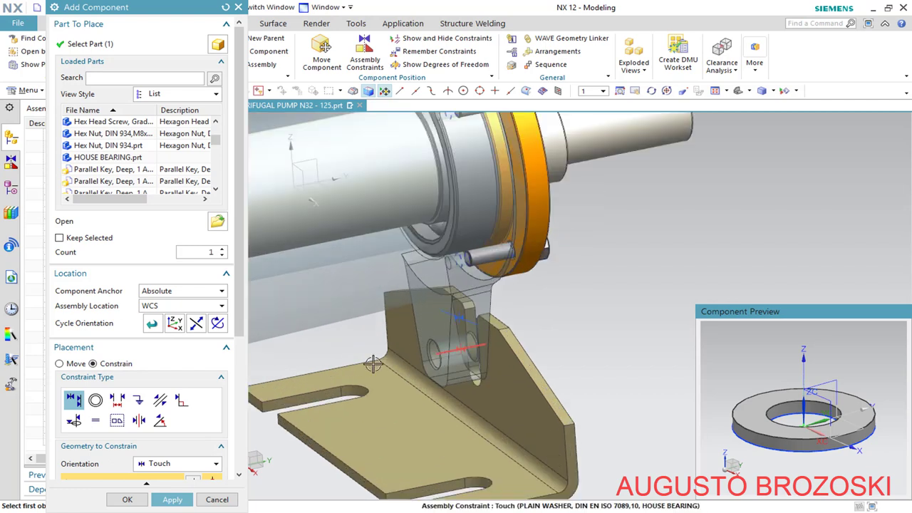
Touch the new washer's face against the house bearing face
{"action": "left_click", "coordinate": [72, 364]}
{"action": "left_click", "coordinate": [97, 363]}
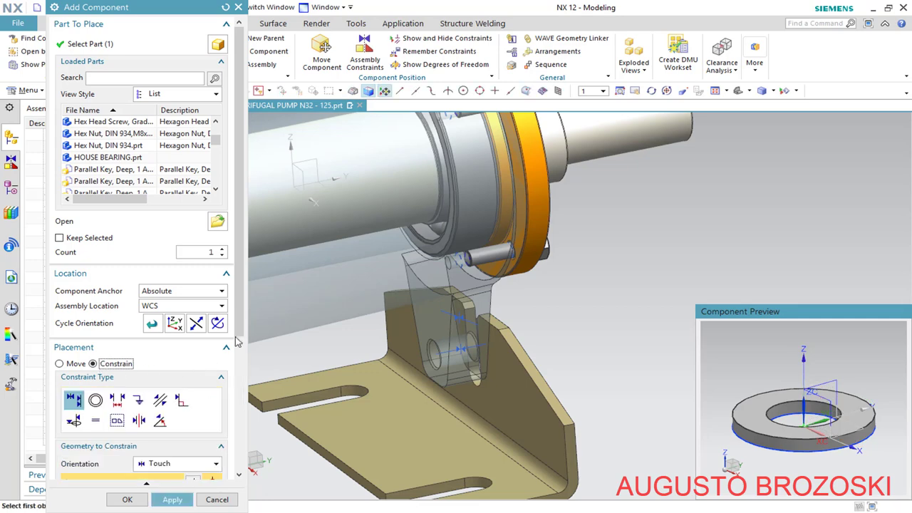
{"action": "scroll", "coordinate": [237, 342], "scroll_direction": "down", "scroll_amount": 5}
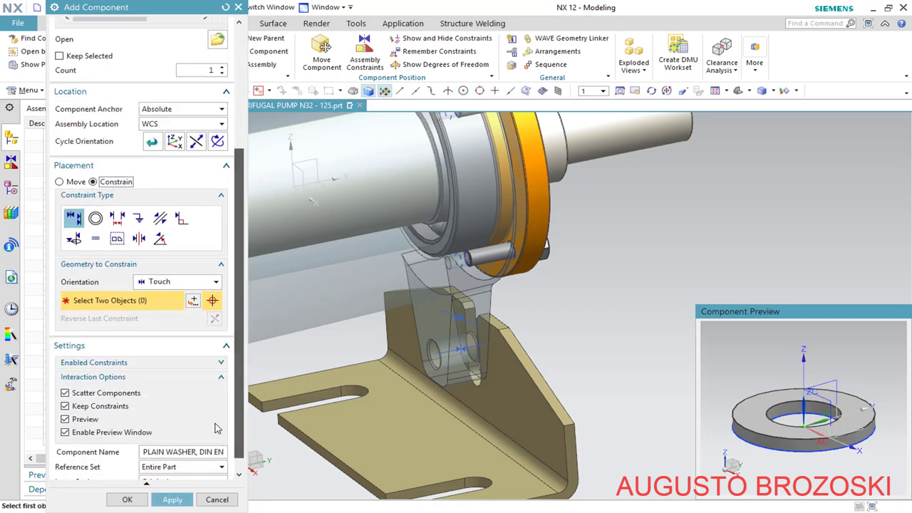
{"action": "left_click", "coordinate": [754, 403]}
{"action": "scroll", "coordinate": [420, 306], "scroll_direction": "up", "scroll_amount": 4}
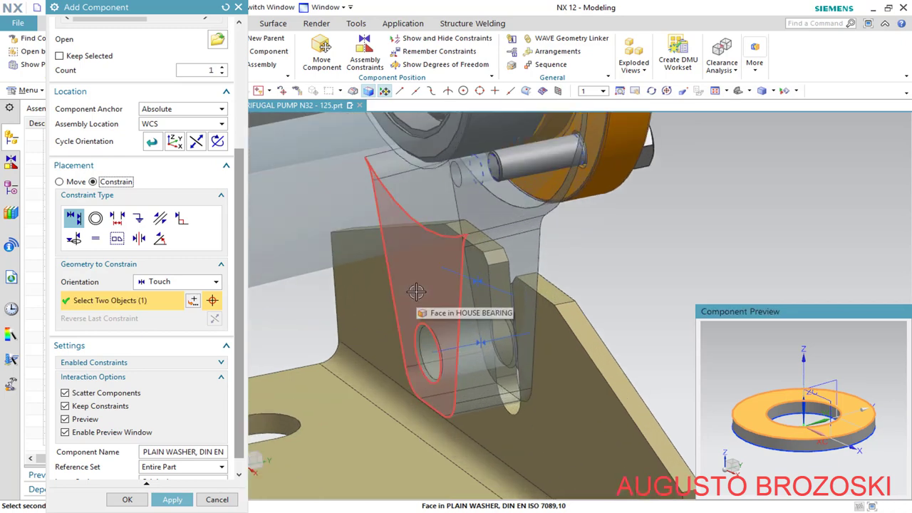
{"action": "left_click", "coordinate": [416, 291]}
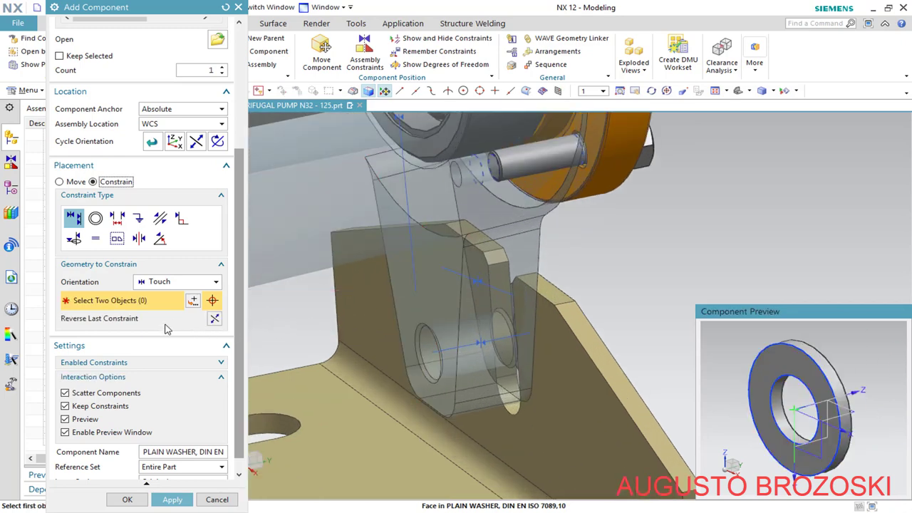
Centre the washer on the pin hole with Infer Center/Axis and place it
{"action": "left_click", "coordinate": [218, 284]}
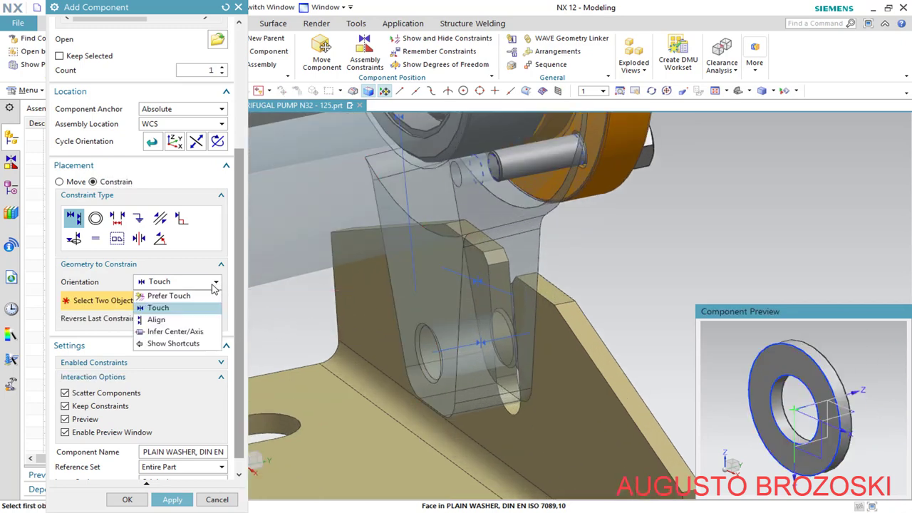
{"action": "left_click", "coordinate": [187, 330]}
{"action": "scroll", "coordinate": [778, 403], "scroll_direction": "up", "scroll_amount": 3}
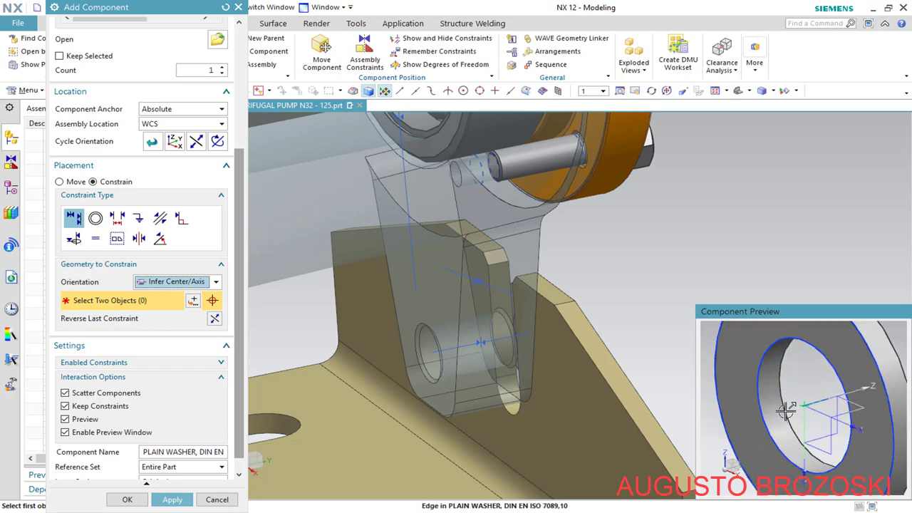
{"action": "left_click", "coordinate": [812, 402]}
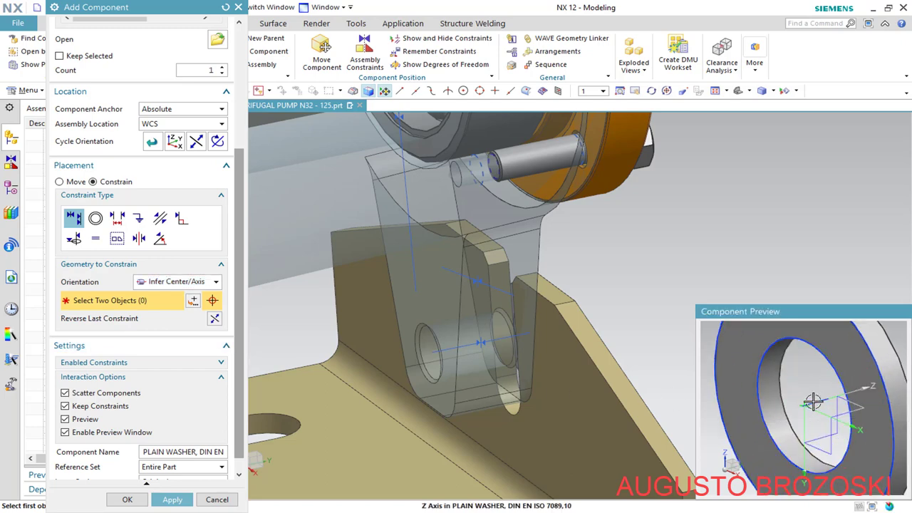
{"action": "scroll", "coordinate": [813, 401], "scroll_direction": "down", "scroll_amount": 3}
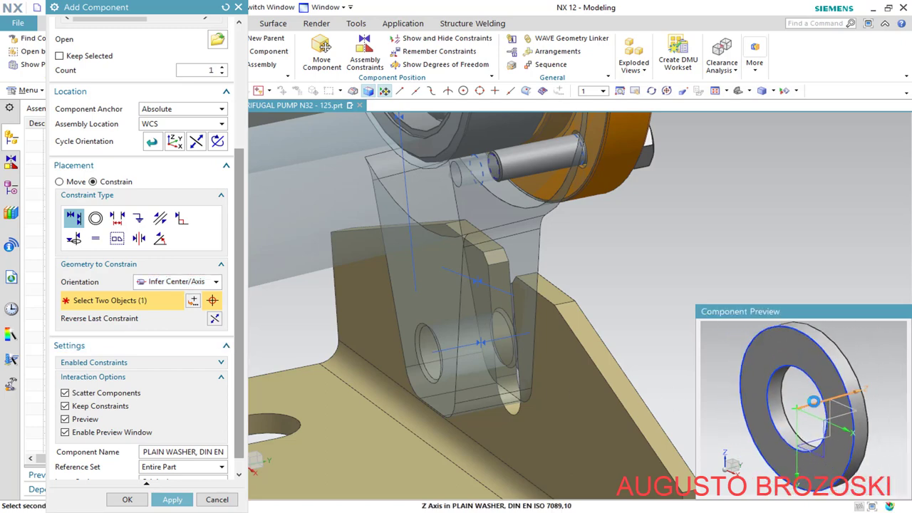
{"action": "left_click", "coordinate": [430, 352]}
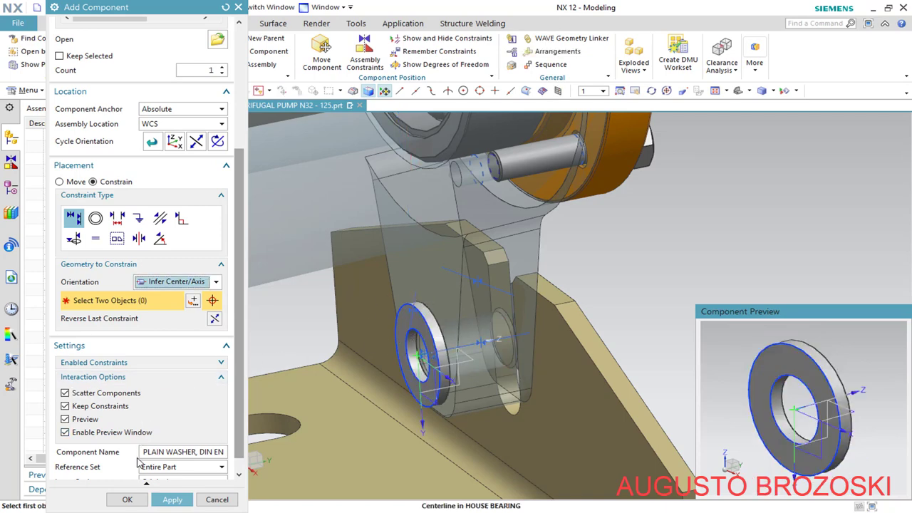
{"action": "left_click", "coordinate": [132, 499]}
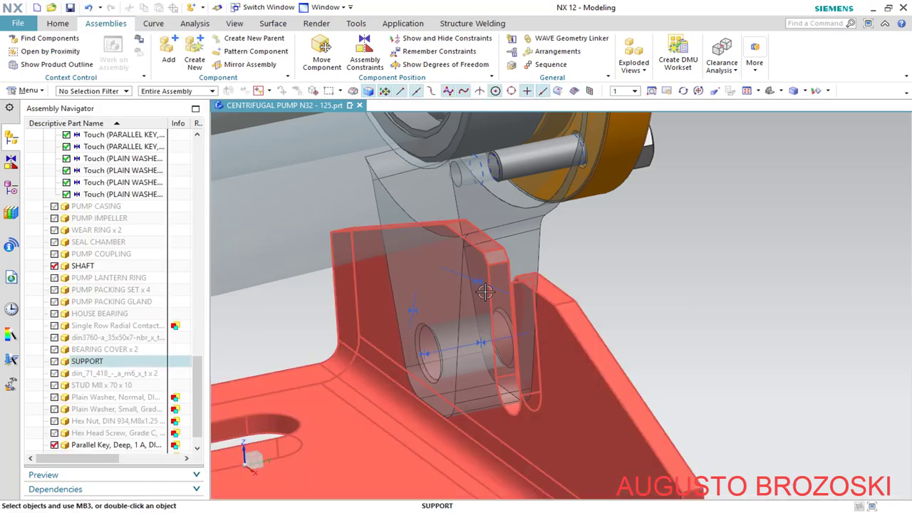
{"action": "scroll", "coordinate": [107, 399], "scroll_direction": "down", "scroll_amount": 1}
{"action": "left_click", "coordinate": [55, 446]}
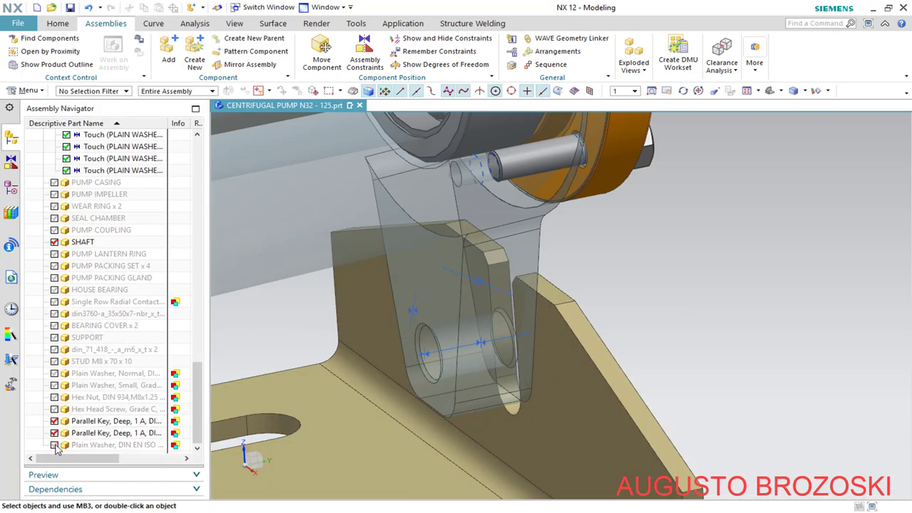
{"action": "left_click", "coordinate": [55, 446]}
{"action": "scroll", "coordinate": [577, 298], "scroll_direction": "down", "scroll_amount": 2}
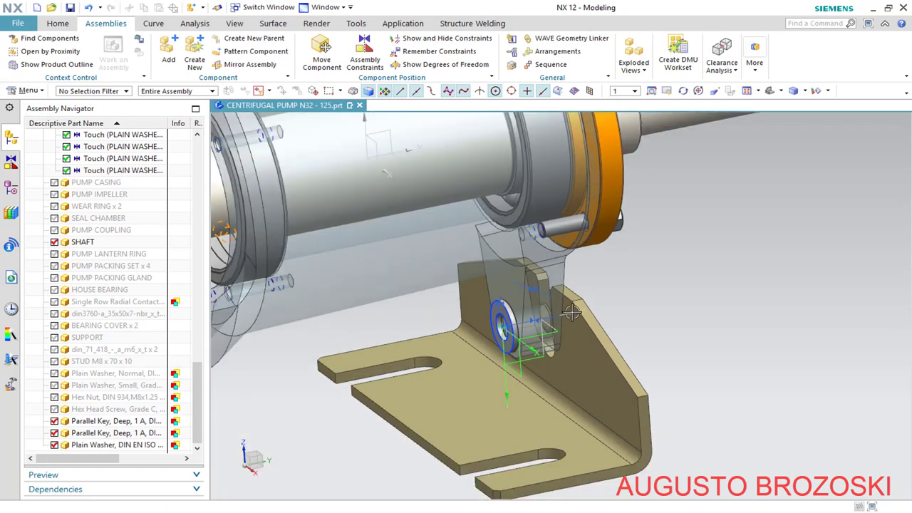
{"action": "middle_click_drag", "start_coordinate": [570, 310], "coordinate": [552, 324]}
{"action": "left_click", "coordinate": [651, 91]}
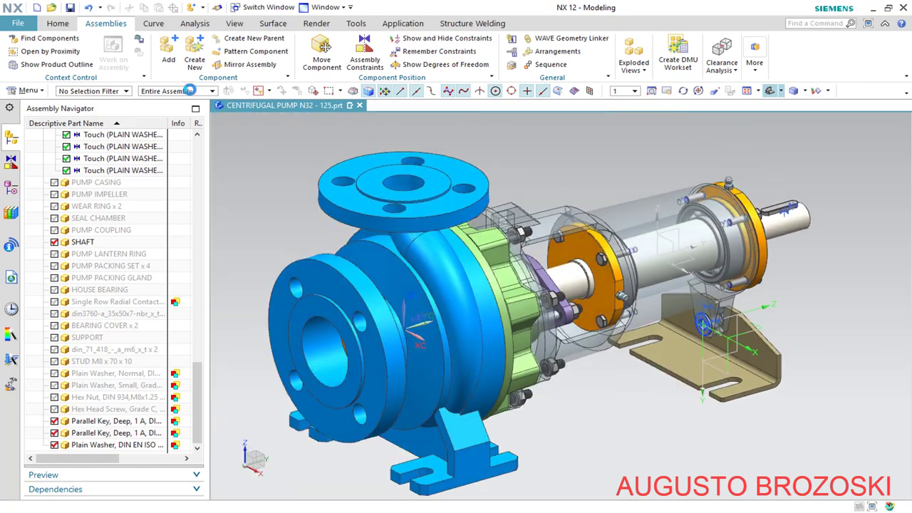
{"action": "left_click", "coordinate": [71, 8]}
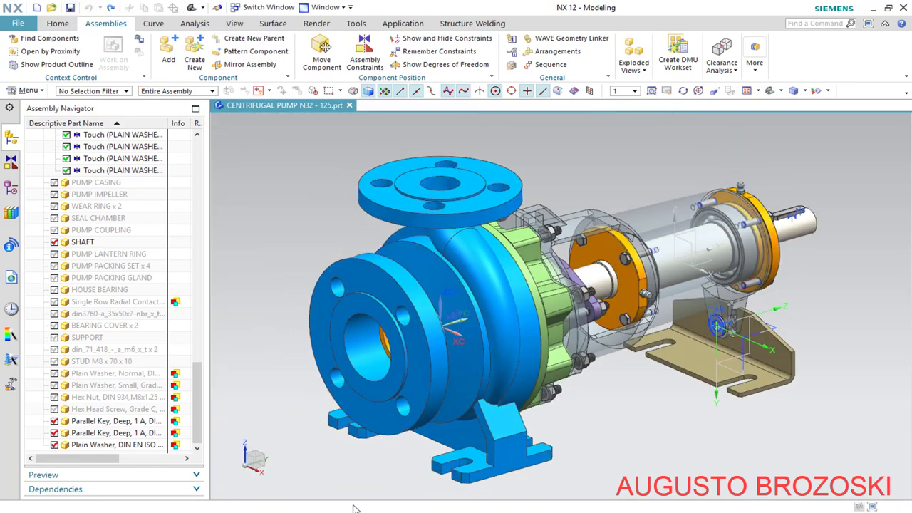
{"action": "left_click", "coordinate": [355, 508]}
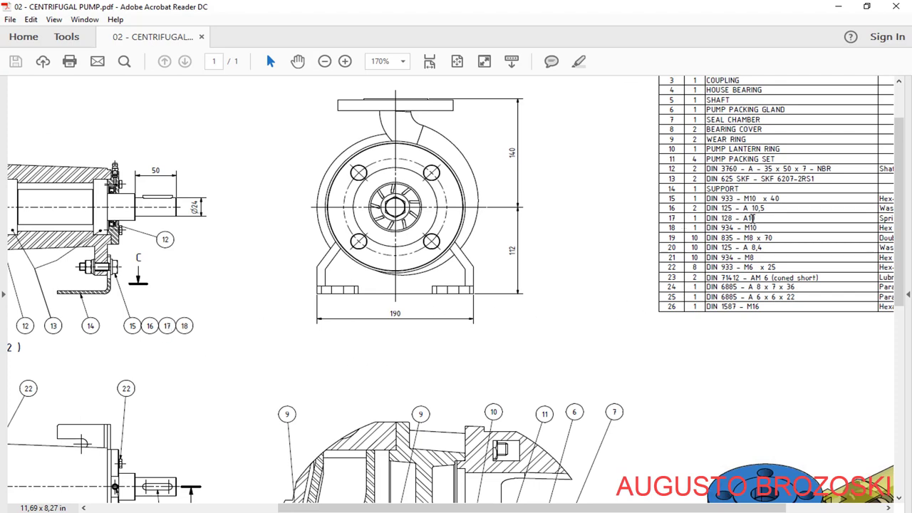
{"action": "left_click", "coordinate": [836, 8]}
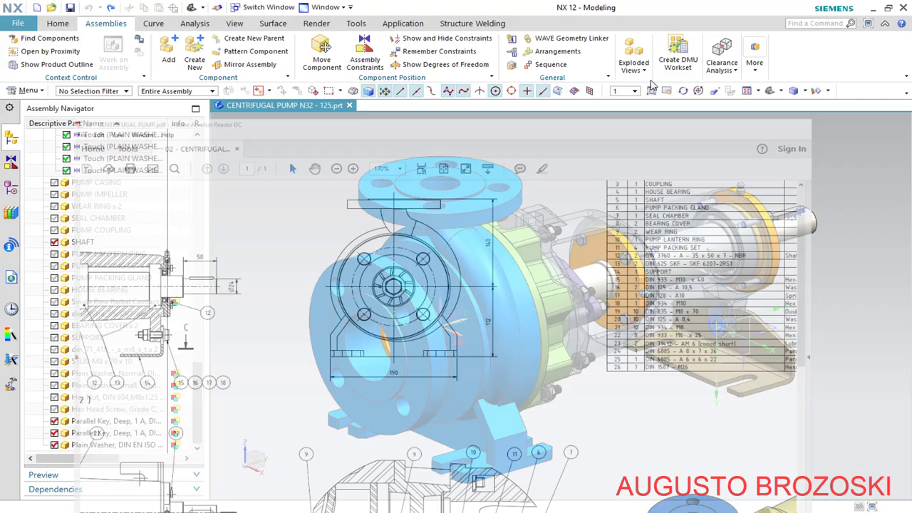
Add a size 10 DIN Single Coil Spring Lock Washer from the Reuse Library's Washer > Spring folder
{"action": "left_click", "coordinate": [11, 214]}
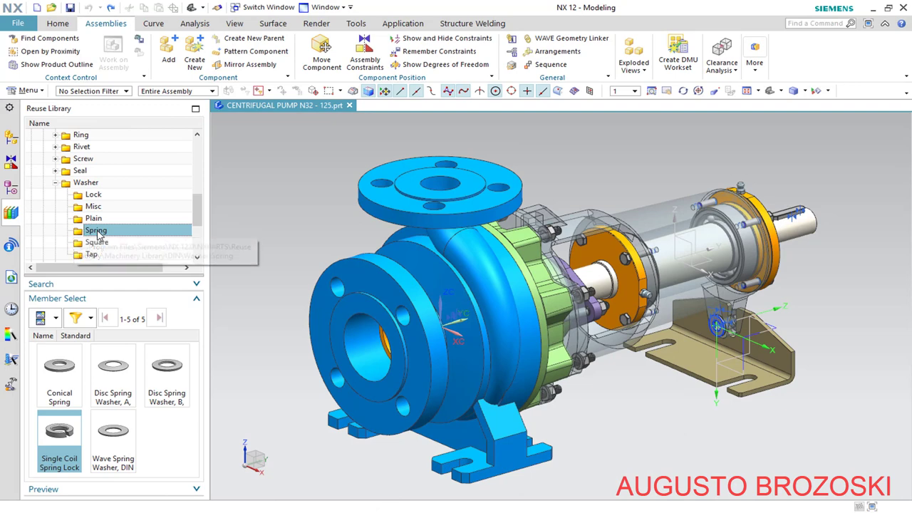
{"action": "scroll", "coordinate": [121, 186], "scroll_direction": "up", "scroll_amount": 2}
{"action": "scroll", "coordinate": [120, 186], "scroll_direction": "up", "scroll_amount": 4}
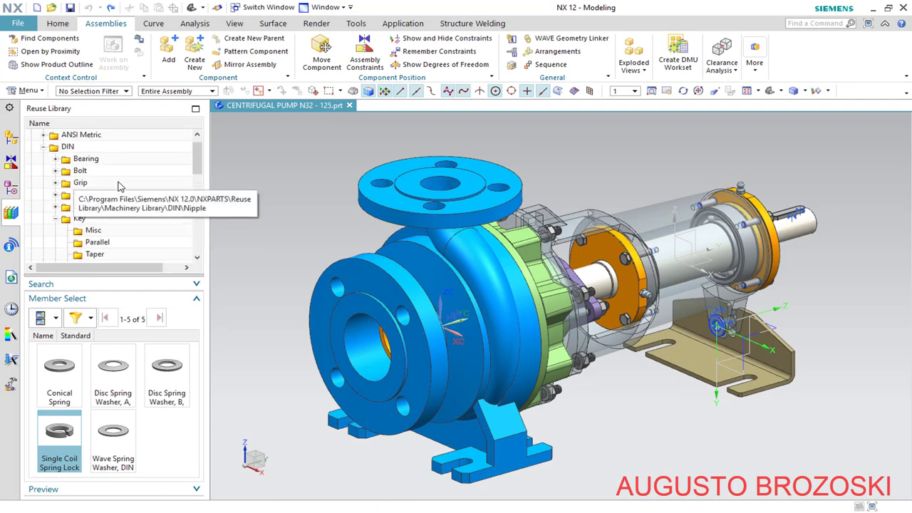
{"action": "scroll", "coordinate": [107, 192], "scroll_direction": "down", "scroll_amount": 4}
{"action": "scroll", "coordinate": [108, 197], "scroll_direction": "down", "scroll_amount": 3}
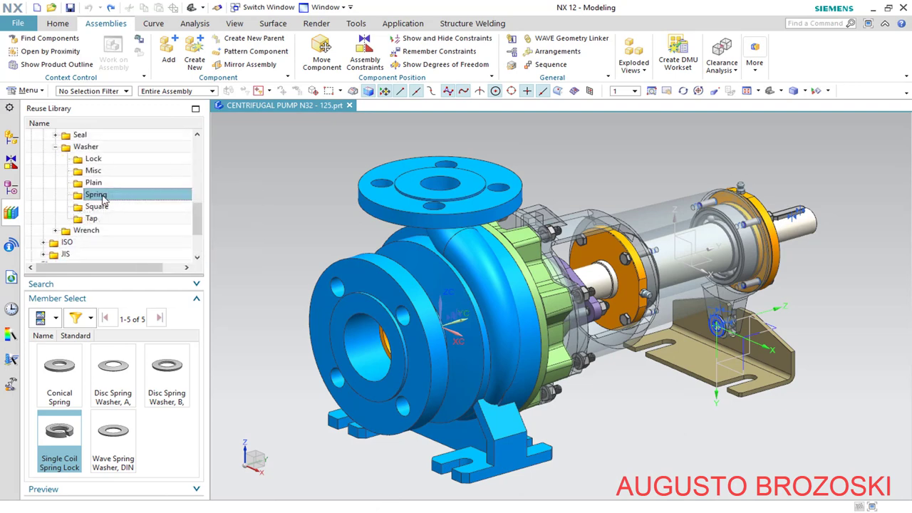
{"action": "right_click", "coordinate": [67, 432]}
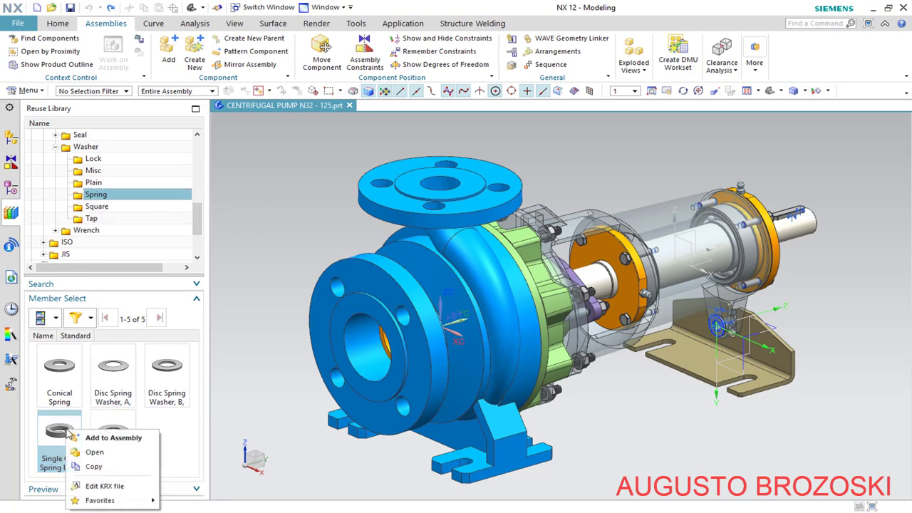
{"action": "left_click", "coordinate": [119, 439]}
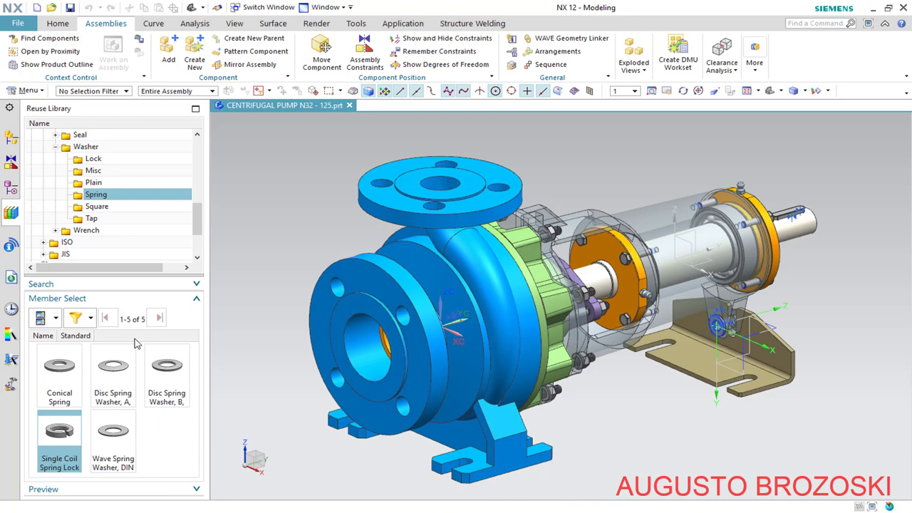
{"action": "left_click", "coordinate": [222, 188]}
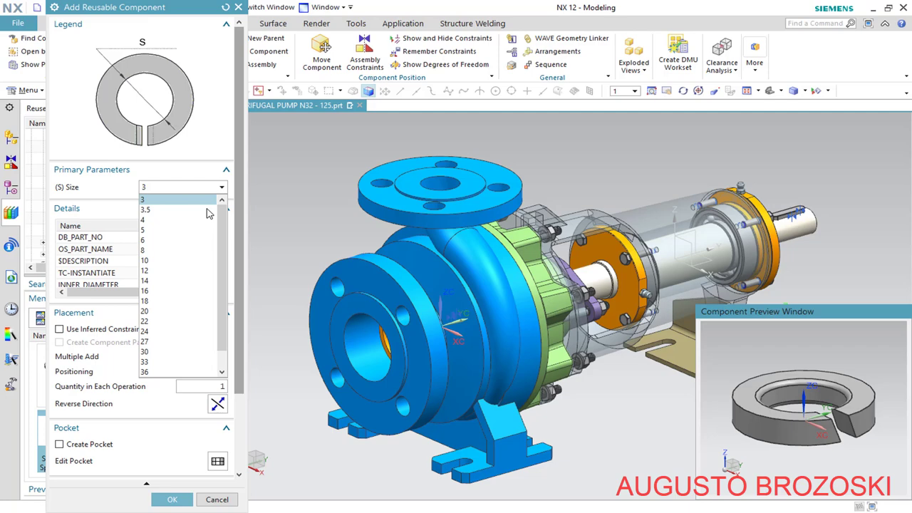
{"action": "left_click", "coordinate": [174, 260]}
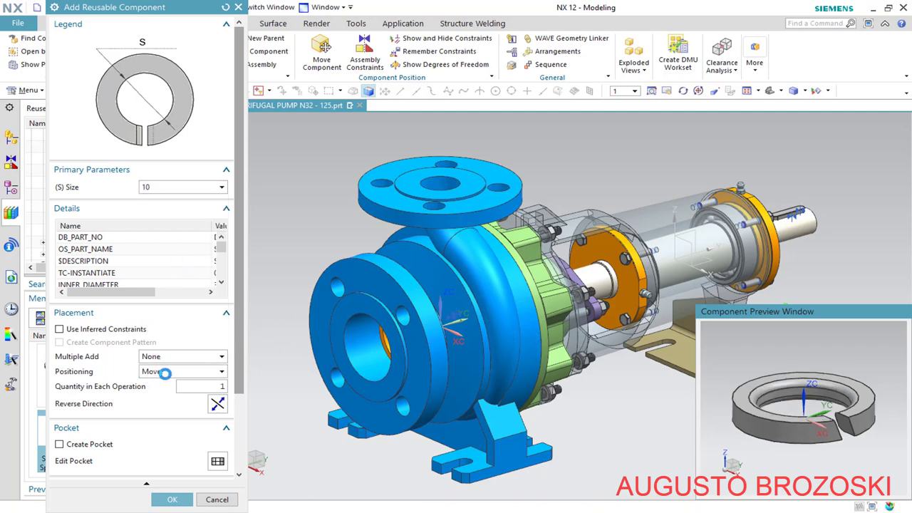
{"action": "left_click", "coordinate": [174, 499]}
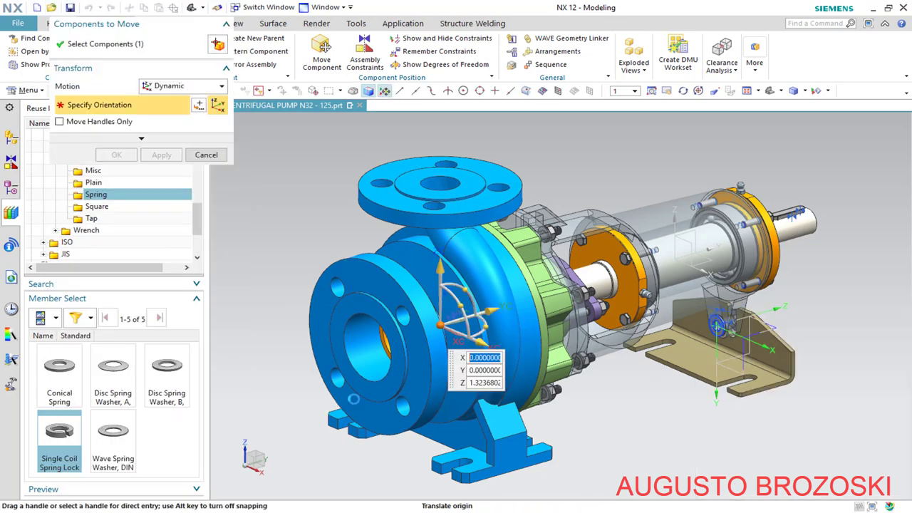
Move the spring lock washer 255 along YC and down 31 beside the support's plain washer
{"action": "left_click_drag", "start_coordinate": [493, 310], "coordinate": [702, 255]}
{"action": "left_click_drag", "start_coordinate": [670, 198], "coordinate": [670, 260]}
{"action": "scroll", "coordinate": [736, 305], "scroll_direction": "up", "scroll_amount": 5}
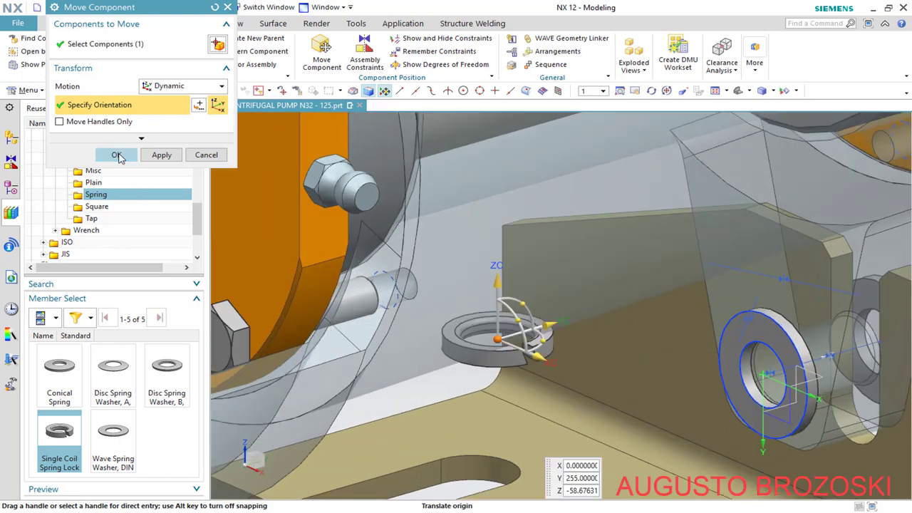
{"action": "left_click", "coordinate": [116, 155]}
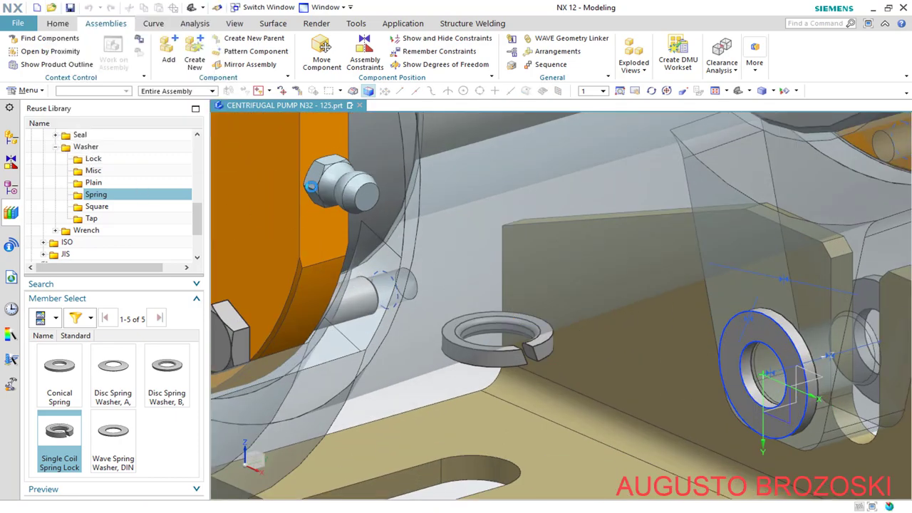
Align the spring lock washer's bore coaxially with the plain washer's bore using Infer Center/Axis
{"action": "left_click", "coordinate": [364, 54]}
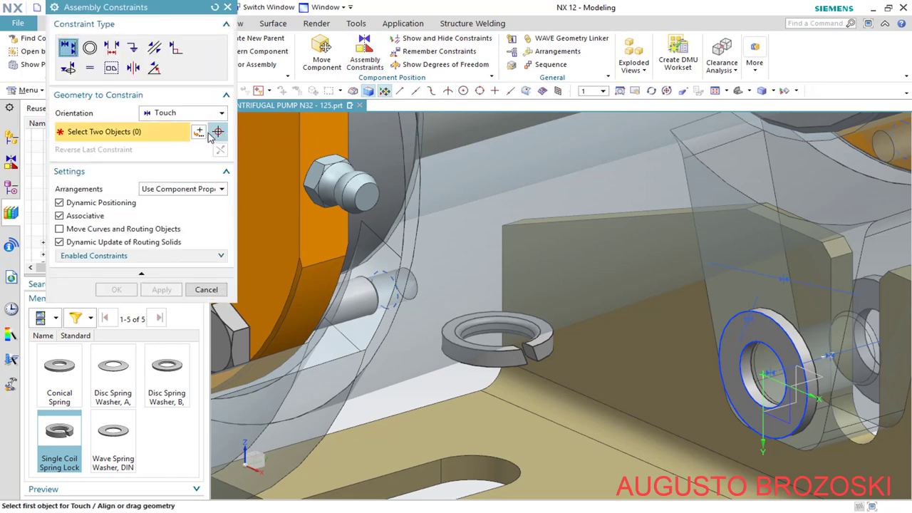
{"action": "left_click", "coordinate": [222, 115]}
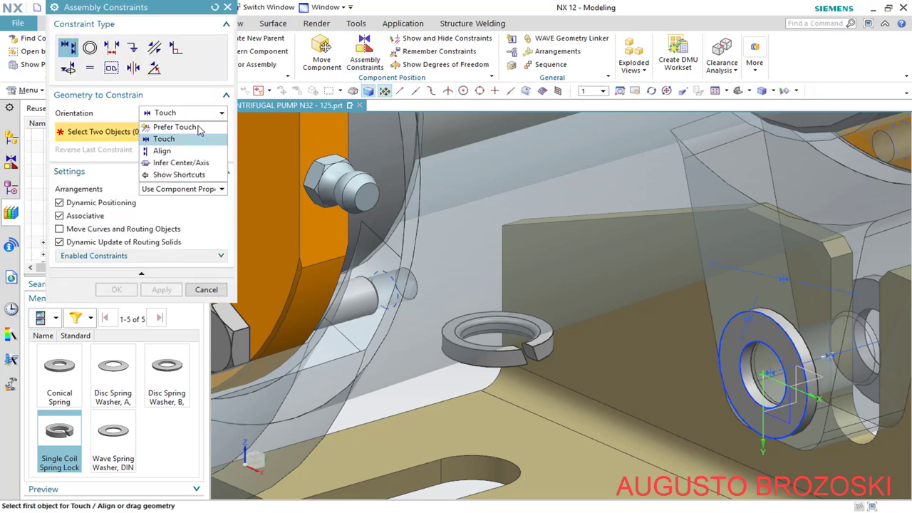
{"action": "left_click", "coordinate": [196, 162]}
{"action": "scroll", "coordinate": [474, 313], "scroll_direction": "up", "scroll_amount": 5}
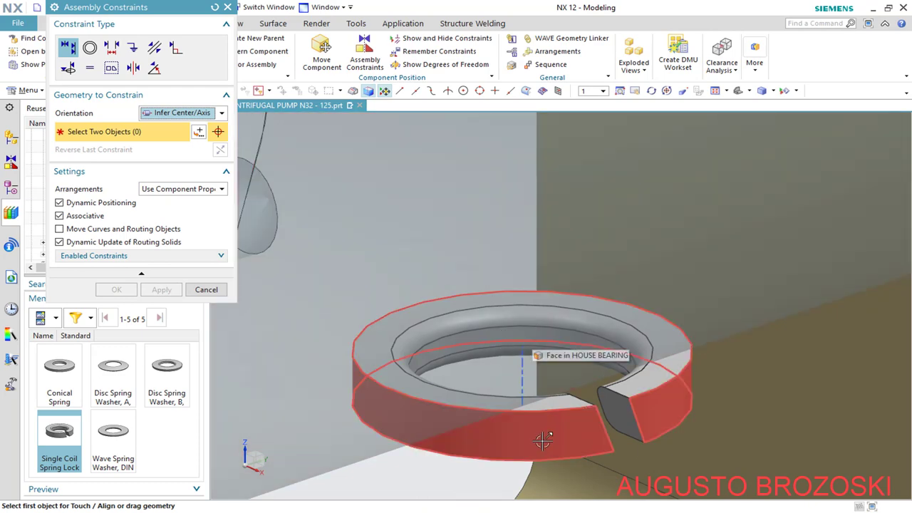
{"action": "left_click", "coordinate": [543, 442]}
{"action": "scroll", "coordinate": [542, 441], "scroll_direction": "down", "scroll_amount": 5}
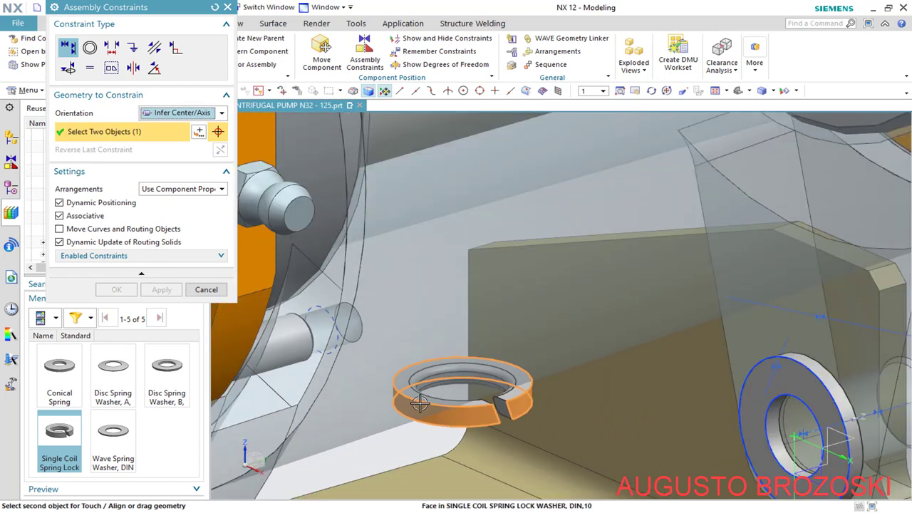
{"action": "scroll", "coordinate": [619, 441], "scroll_direction": "up", "scroll_amount": 5}
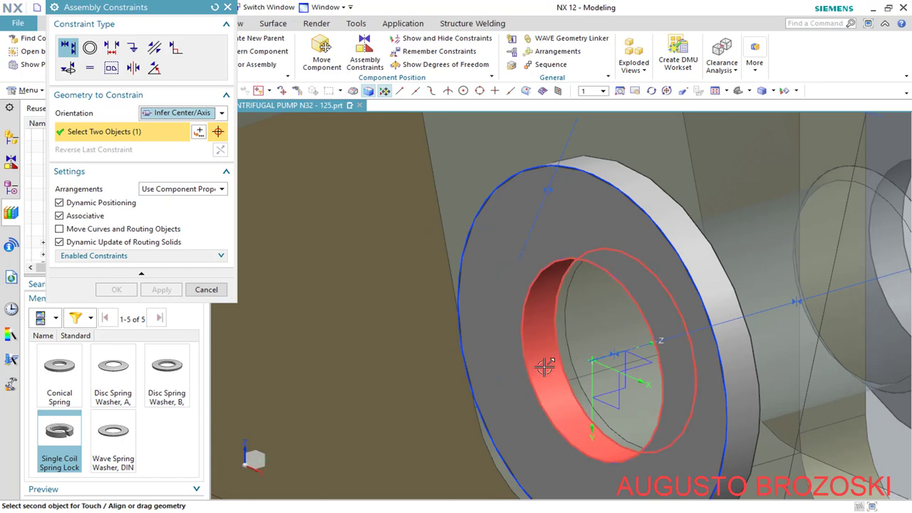
{"action": "left_click", "coordinate": [544, 367]}
{"action": "scroll", "coordinate": [545, 367], "scroll_direction": "down", "scroll_amount": 5}
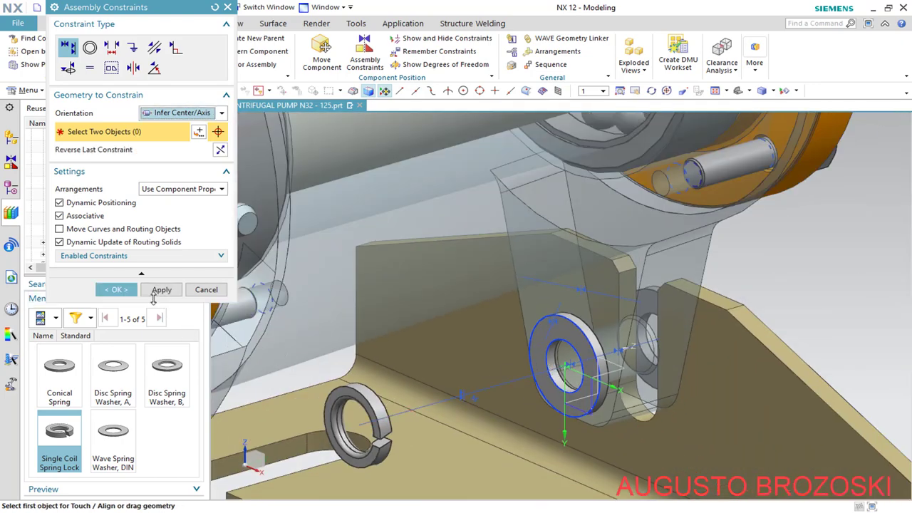
Touch the lock washer's flat face against the plain washer, then fit the assembly in view
{"action": "left_click", "coordinate": [221, 113]}
{"action": "left_click", "coordinate": [164, 137]}
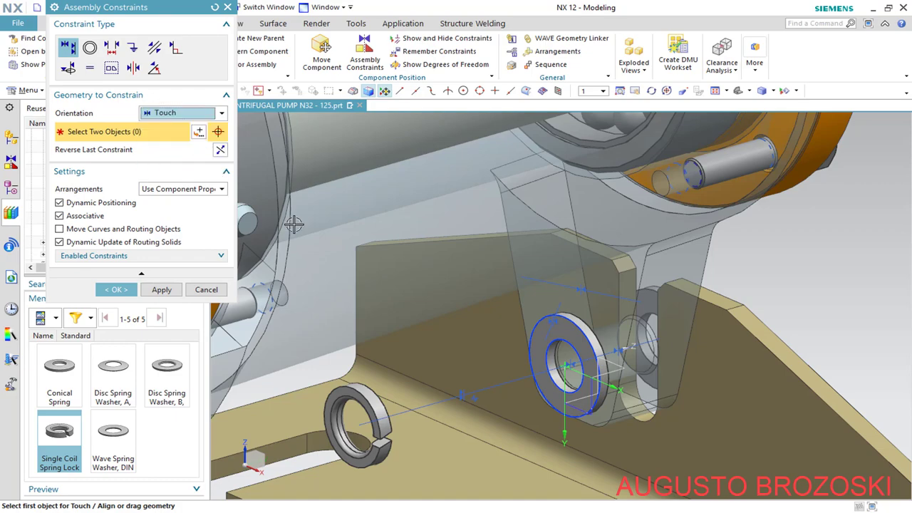
{"action": "scroll", "coordinate": [511, 253], "scroll_direction": "down", "scroll_amount": 3}
{"action": "middle_click_drag", "start_coordinate": [511, 253], "coordinate": [604, 313]}
{"action": "scroll", "coordinate": [539, 344], "scroll_direction": "up", "scroll_amount": 5}
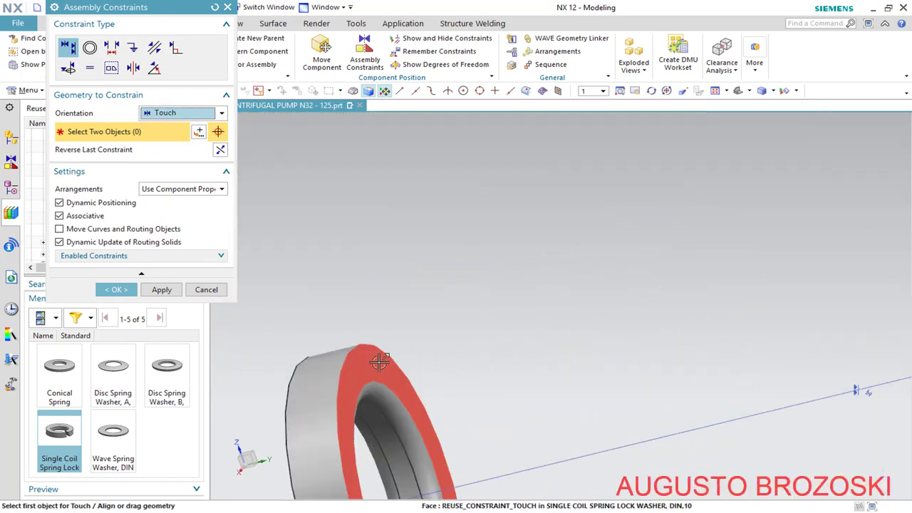
{"action": "left_click", "coordinate": [375, 361]}
{"action": "scroll", "coordinate": [374, 361], "scroll_direction": "down", "scroll_amount": 3}
{"action": "middle_click_drag", "start_coordinate": [375, 361], "coordinate": [552, 319]}
{"action": "left_click", "coordinate": [553, 318]}
{"action": "scroll", "coordinate": [553, 318], "scroll_direction": "up", "scroll_amount": 3}
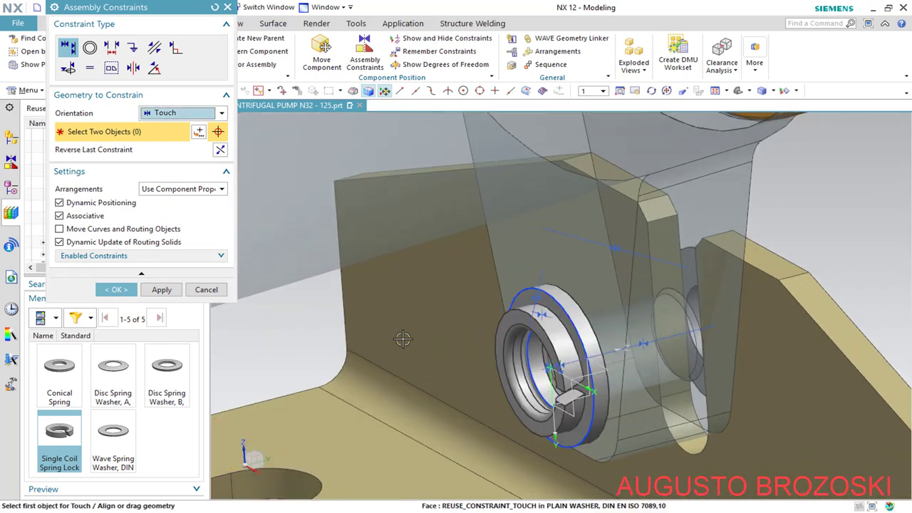
{"action": "left_click", "coordinate": [116, 289]}
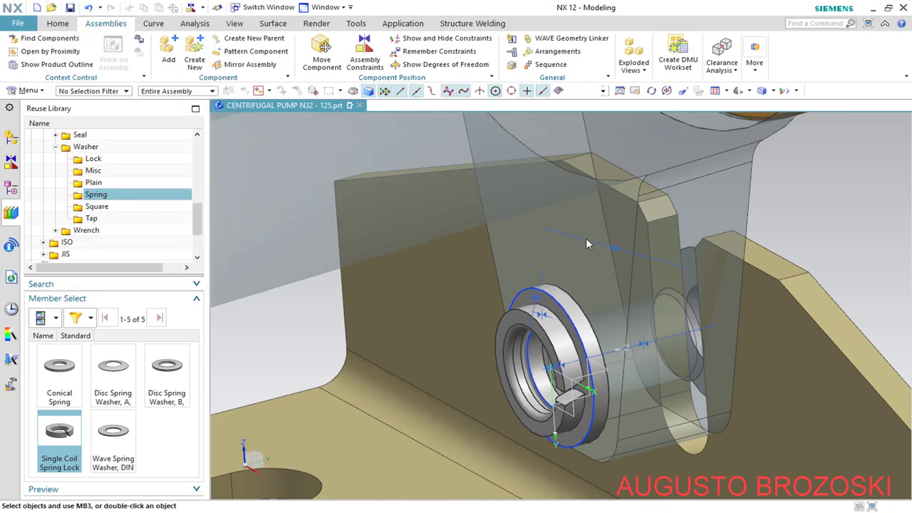
{"action": "left_click", "coordinate": [771, 90]}
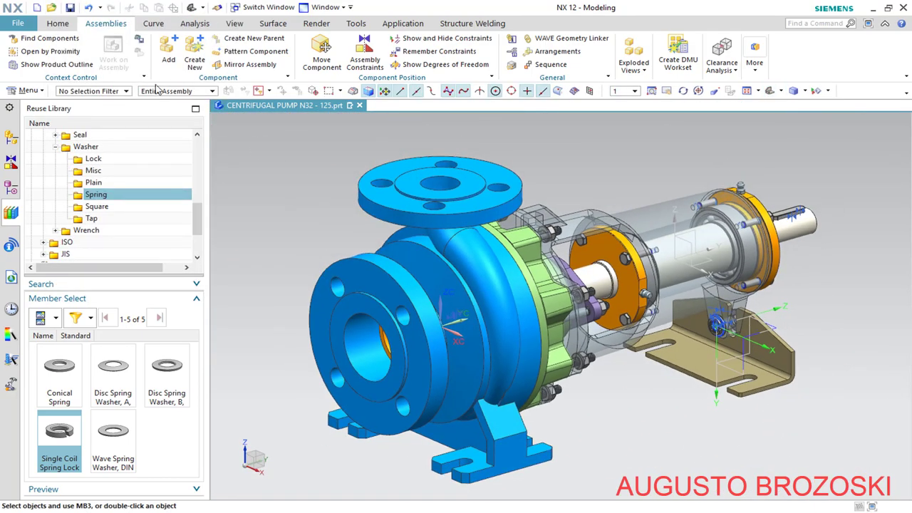
Save the pump assembly, check the DIN 933 M10 x 40 parts-list entry, and return to NX
{"action": "left_click", "coordinate": [69, 8]}
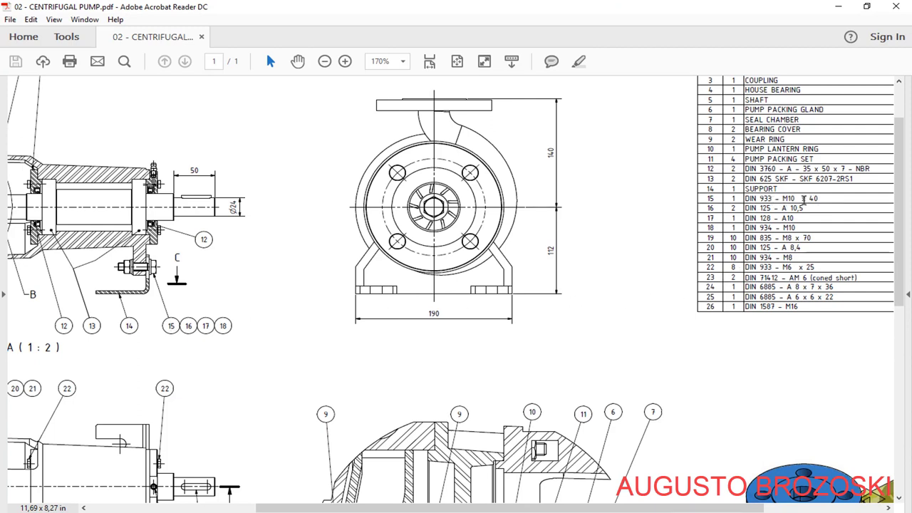
{"action": "left_click", "coordinate": [838, 7]}
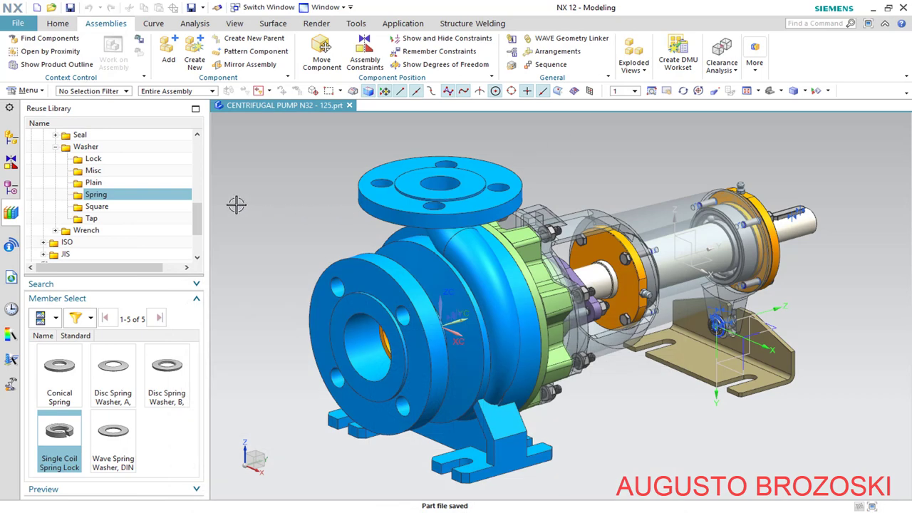
Add a Hex Head Screw, Fine from the Reuse Library with size M10x1 and length 40
{"action": "scroll", "coordinate": [64, 233], "scroll_direction": "up", "scroll_amount": 1}
{"action": "left_click", "coordinate": [56, 182]}
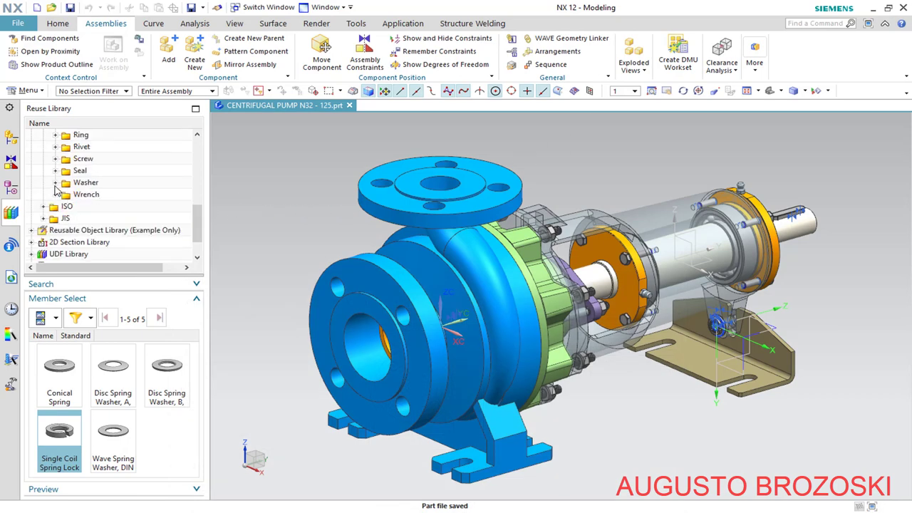
{"action": "scroll", "coordinate": [59, 194], "scroll_direction": "up", "scroll_amount": 1}
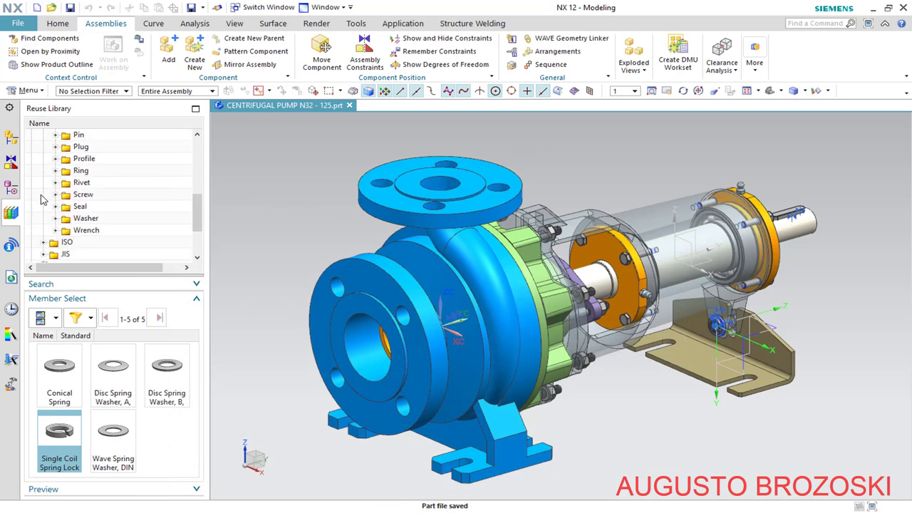
{"action": "left_click", "coordinate": [57, 195]}
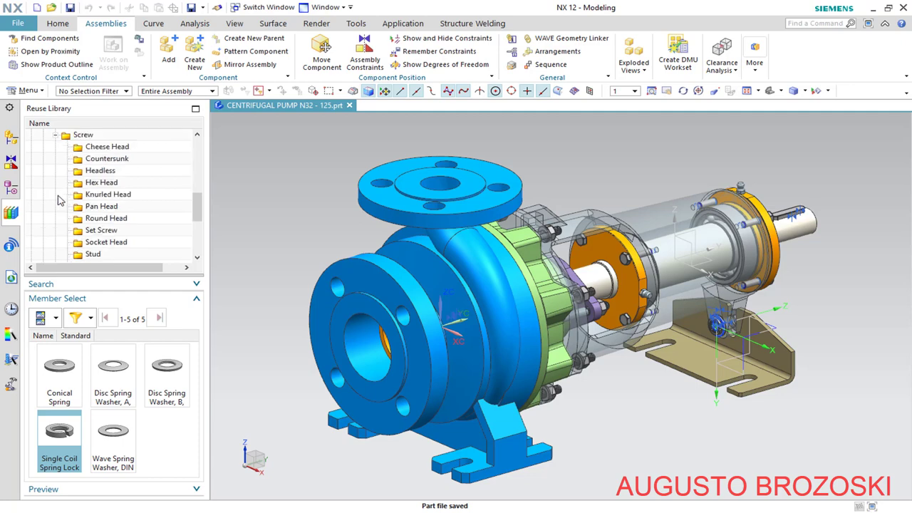
{"action": "left_click", "coordinate": [79, 183]}
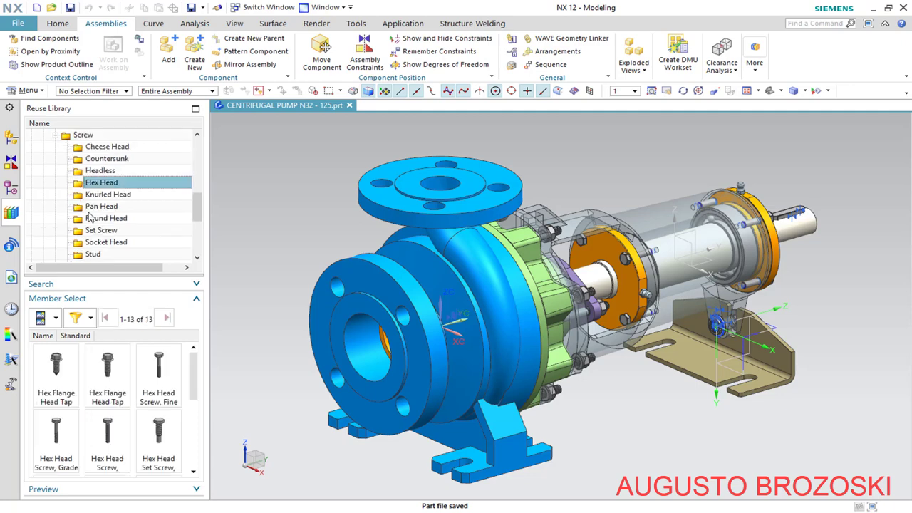
{"action": "right_click", "coordinate": [161, 371]}
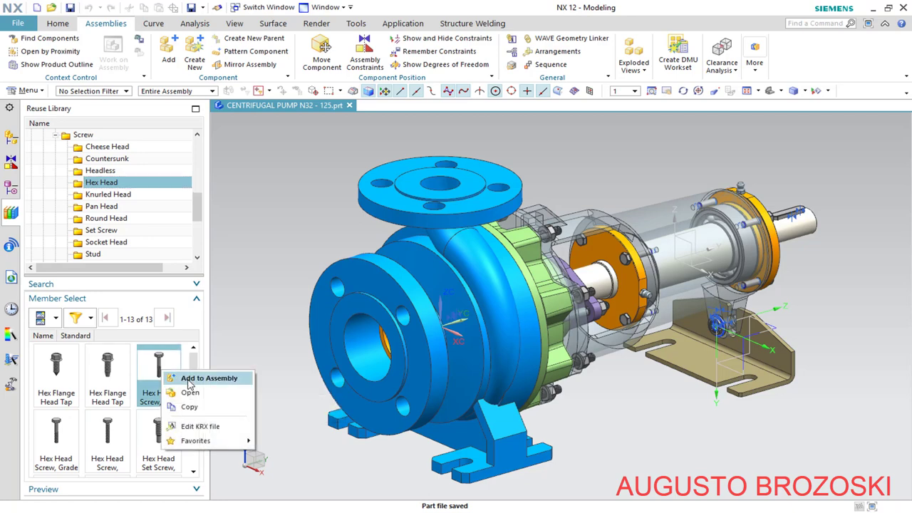
{"action": "left_click", "coordinate": [189, 381]}
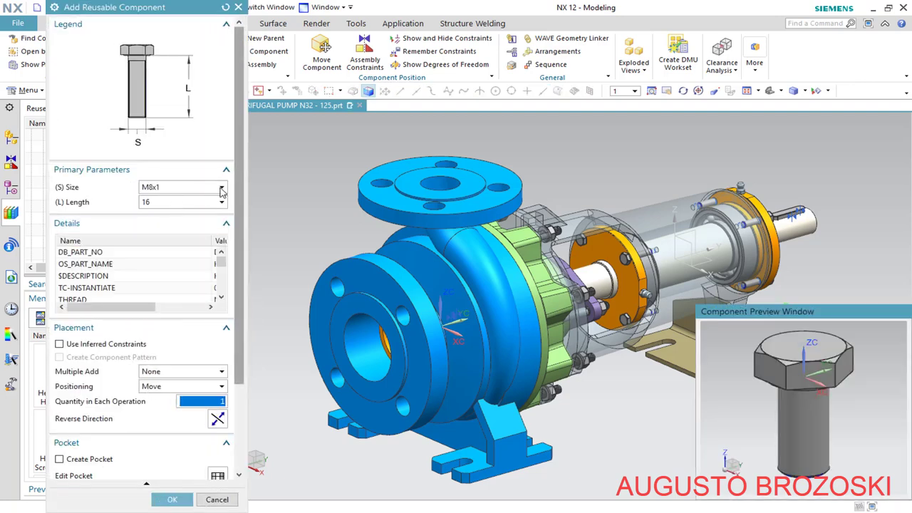
{"action": "left_click", "coordinate": [222, 190]}
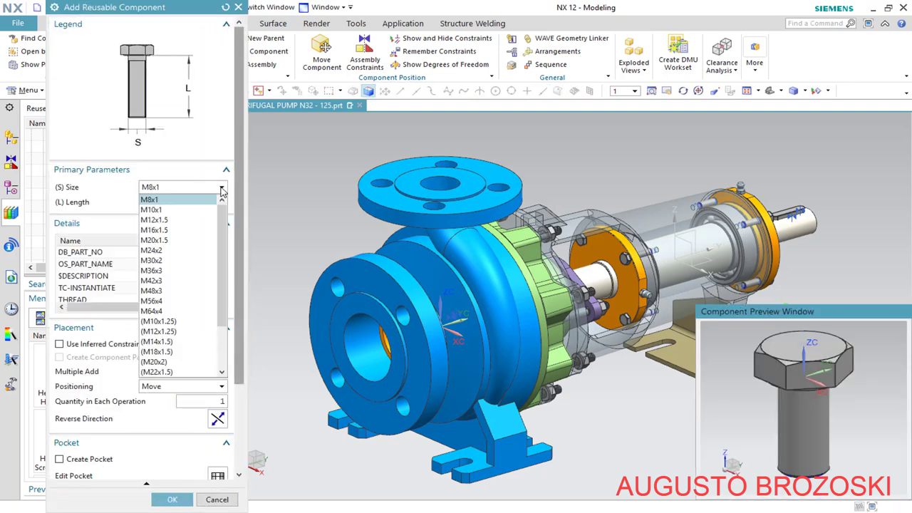
{"action": "left_click", "coordinate": [190, 210]}
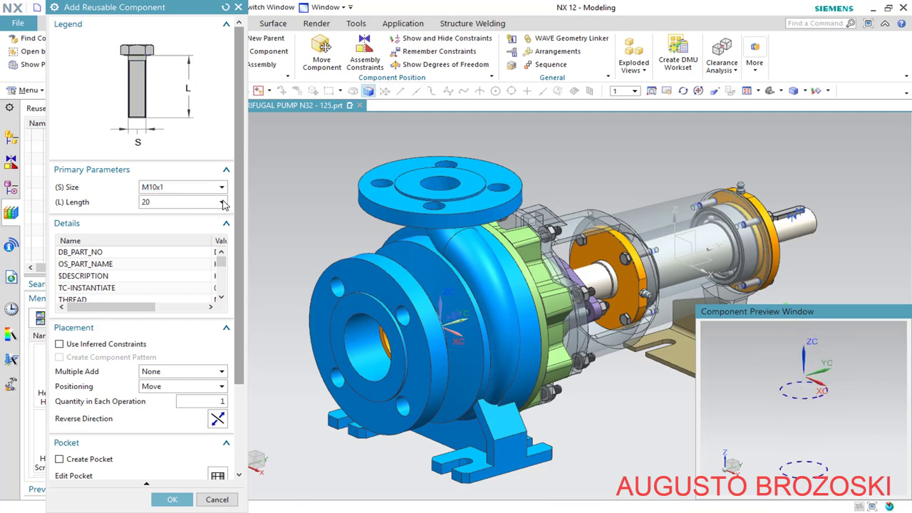
{"action": "left_click", "coordinate": [223, 205]}
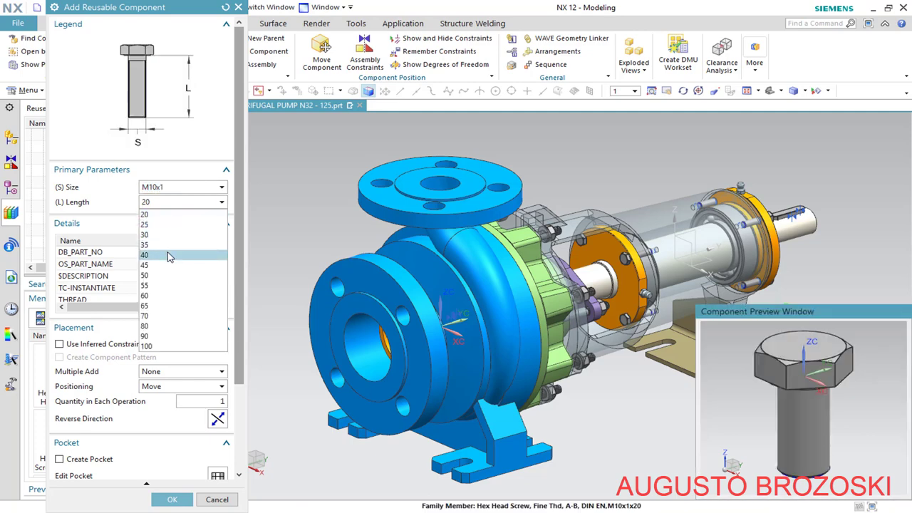
{"action": "left_click", "coordinate": [178, 254]}
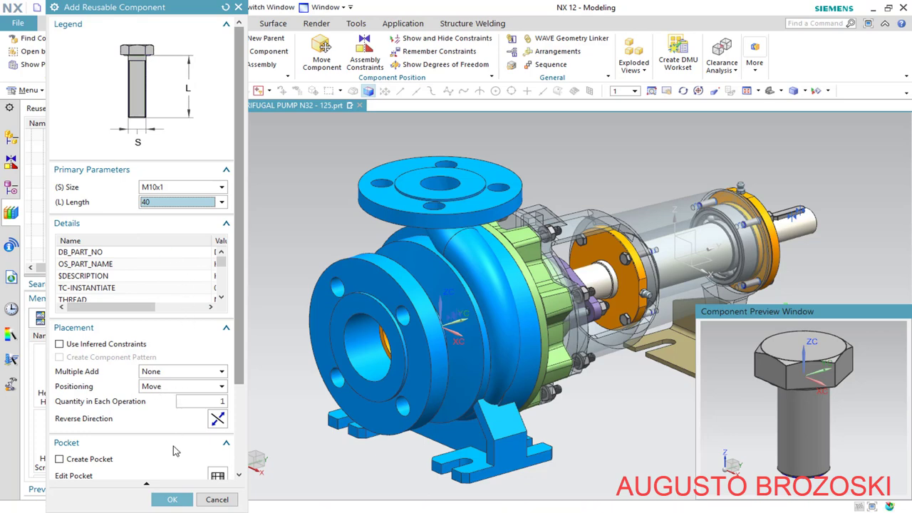
{"action": "middle_click", "coordinate": [269, 404]}
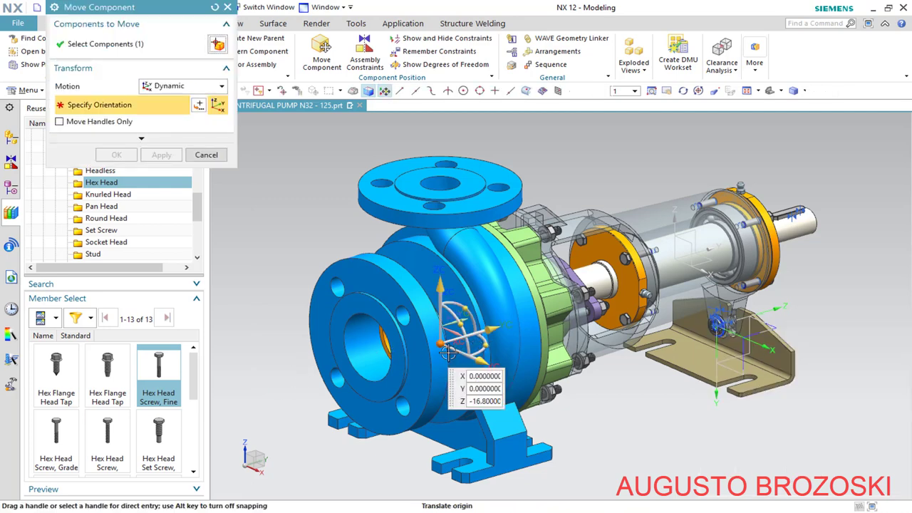
Move the screw along YC to 367 and down to Z -90.8 beside the support's washers
{"action": "left_click_drag", "start_coordinate": [499, 329], "coordinate": [855, 281]}
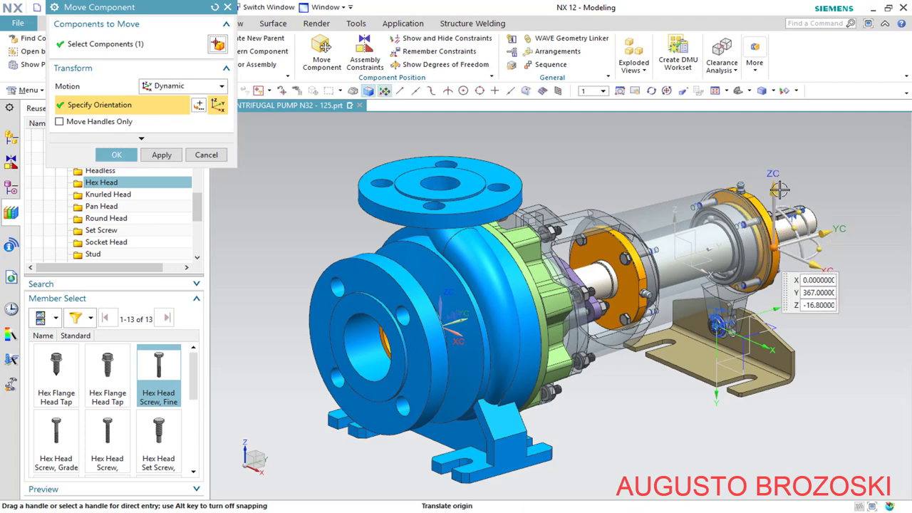
{"action": "left_click_drag", "start_coordinate": [777, 186], "coordinate": [804, 276]}
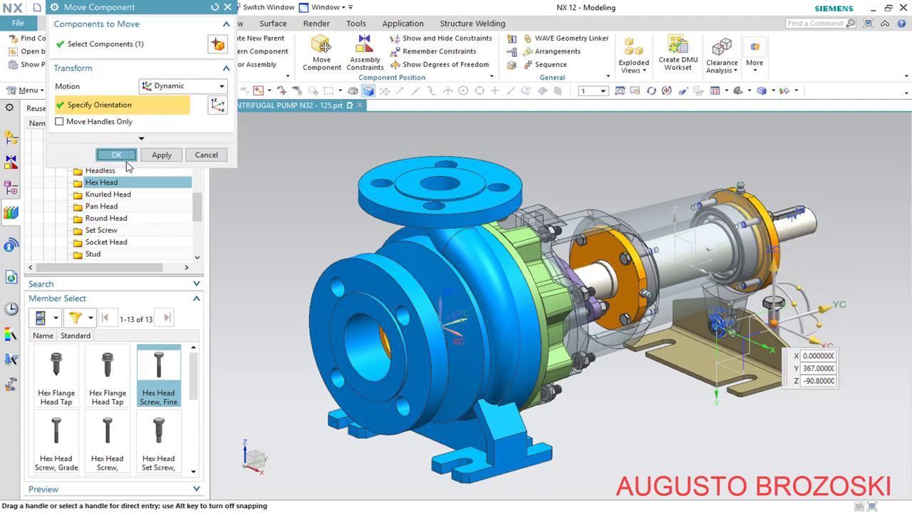
{"action": "left_click", "coordinate": [116, 154]}
{"action": "scroll", "coordinate": [820, 311], "scroll_direction": "up", "scroll_amount": 5}
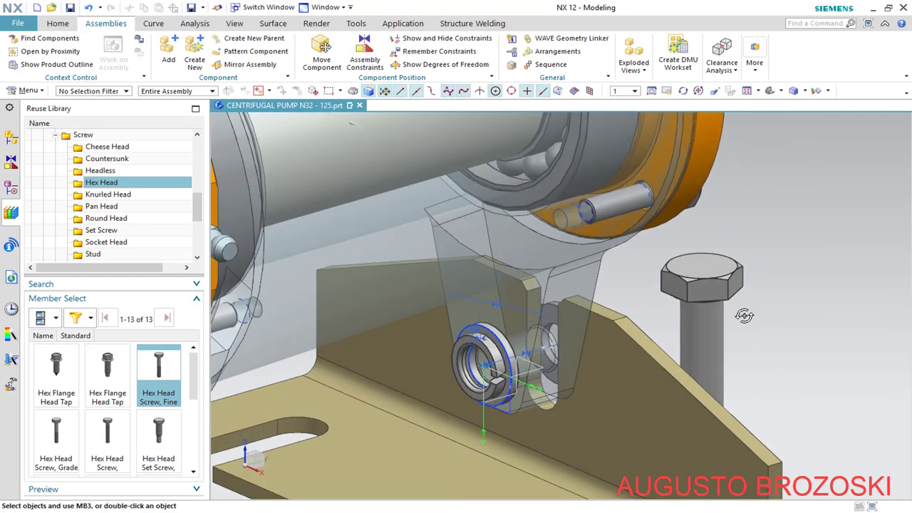
Touch the underside of the screw head against the washer face
{"action": "middle_click_drag", "start_coordinate": [744, 316], "coordinate": [684, 285]}
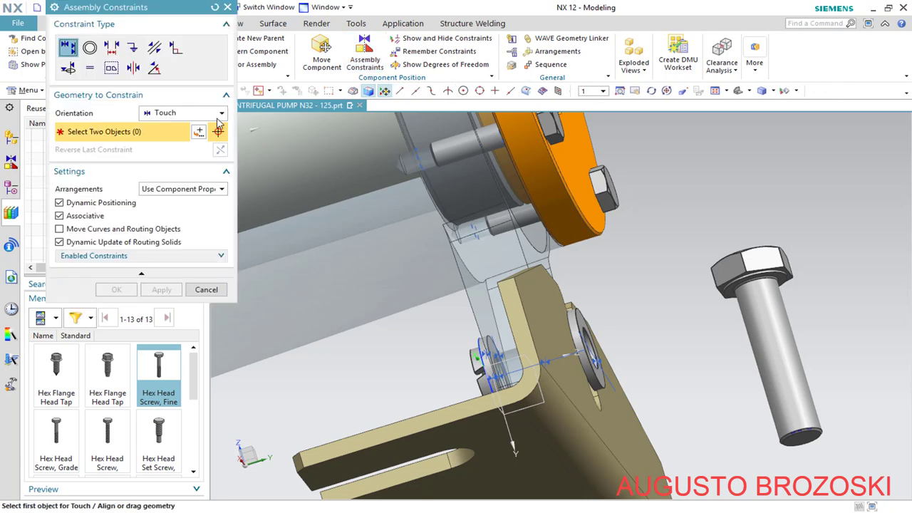
{"action": "scroll", "coordinate": [749, 281], "scroll_direction": "up", "scroll_amount": 5}
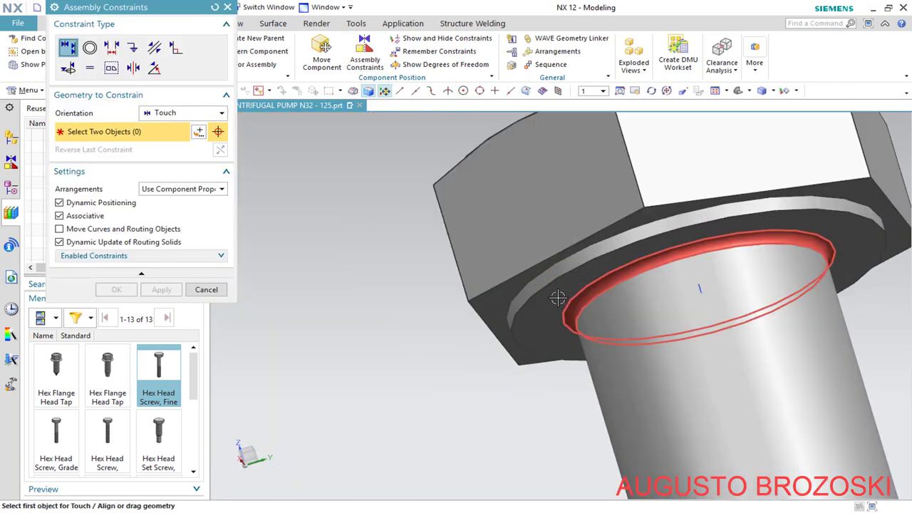
{"action": "left_click", "coordinate": [558, 298]}
{"action": "scroll", "coordinate": [521, 322], "scroll_direction": "down", "scroll_amount": 5}
{"action": "scroll", "coordinate": [417, 340], "scroll_direction": "up", "scroll_amount": 8}
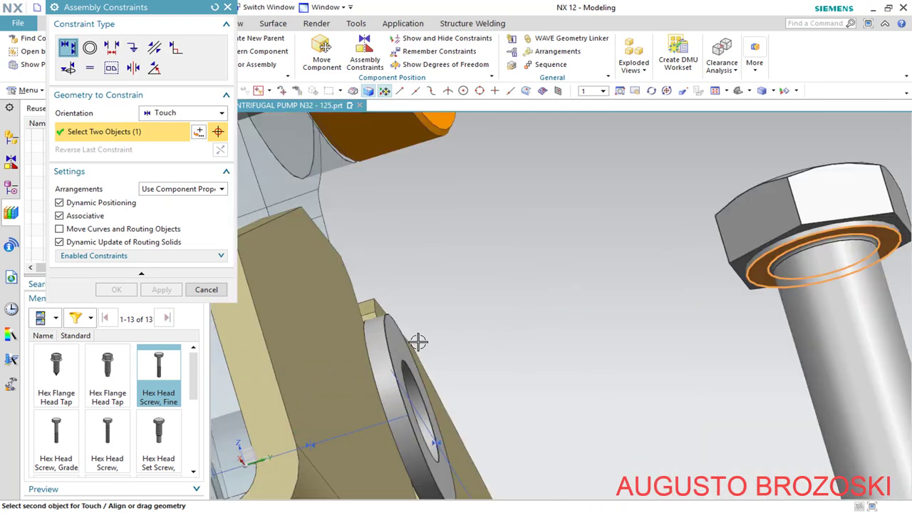
{"action": "left_click", "coordinate": [363, 335]}
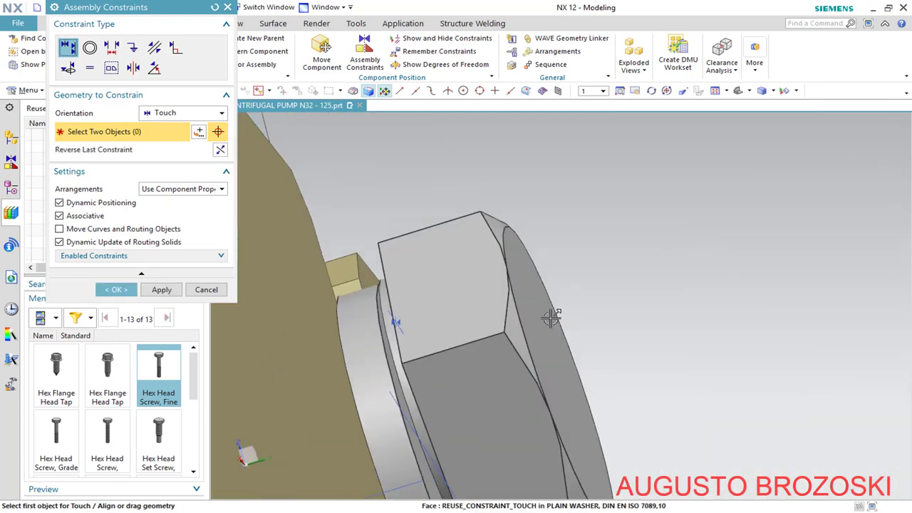
{"action": "scroll", "coordinate": [527, 335], "scroll_direction": "down", "scroll_amount": 3}
{"action": "scroll", "coordinate": [493, 367], "scroll_direction": "down", "scroll_amount": 2}
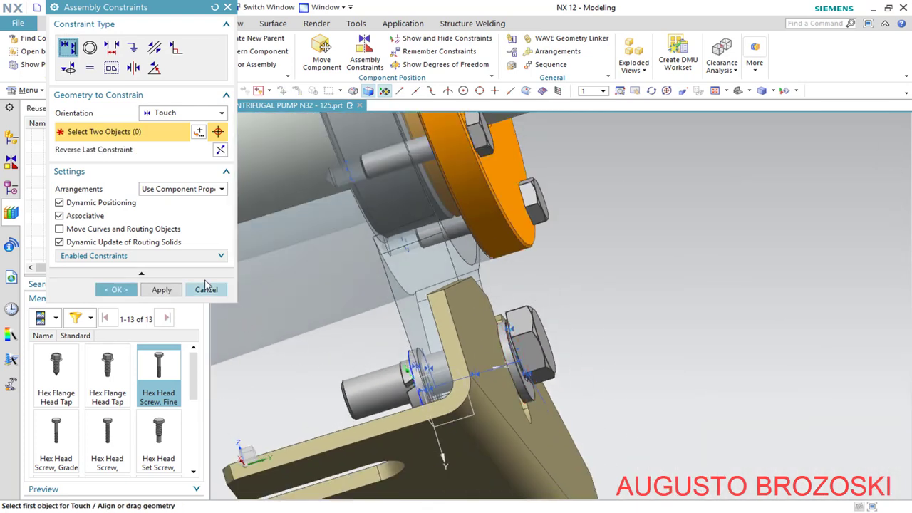
Align the screw's centreline with the washer's axis, fit the view and save the assembly
{"action": "left_click", "coordinate": [220, 115]}
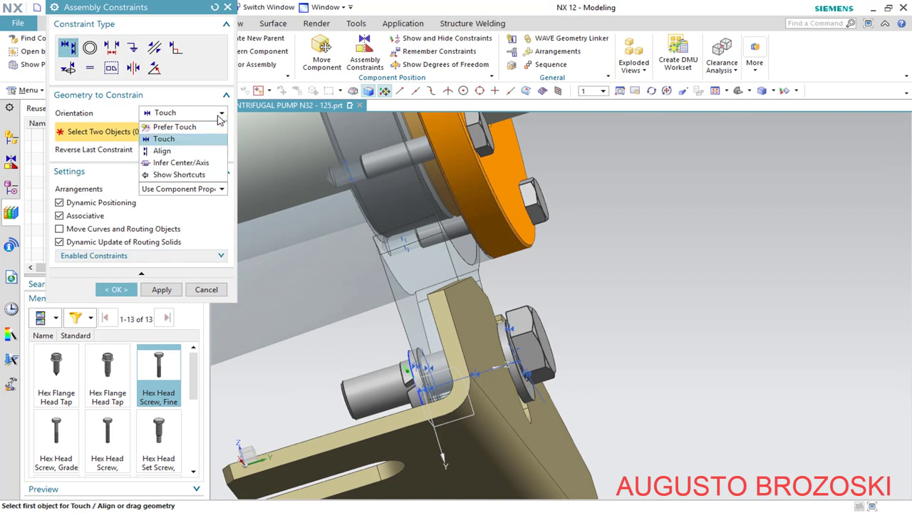
{"action": "left_click", "coordinate": [182, 161]}
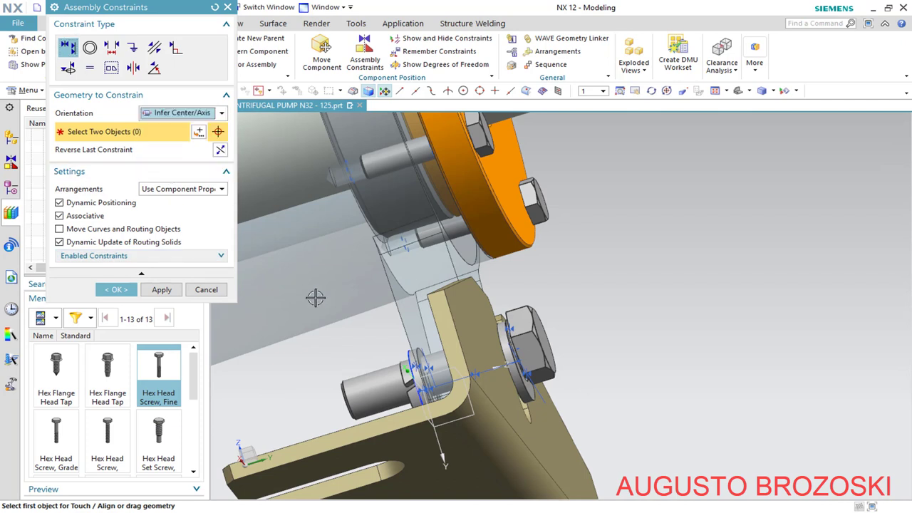
{"action": "left_click", "coordinate": [374, 392]}
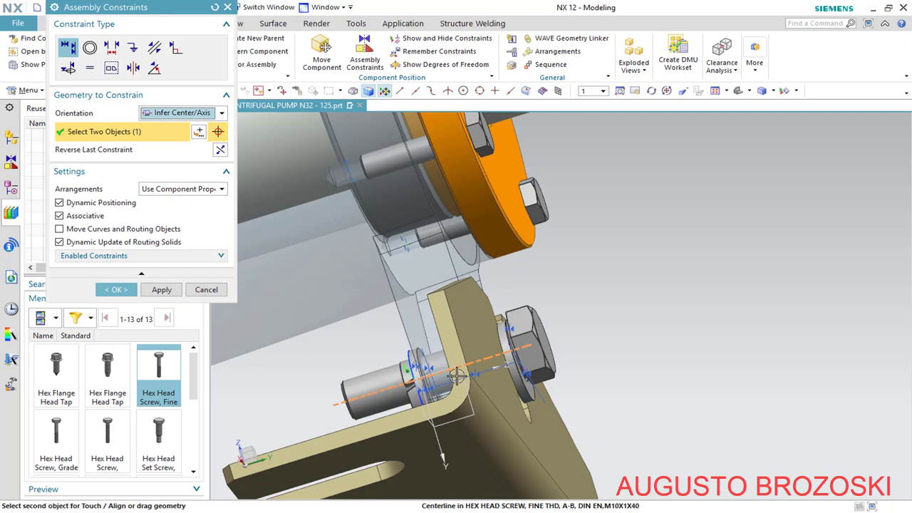
{"action": "scroll", "coordinate": [506, 356], "scroll_direction": "up", "scroll_amount": 4}
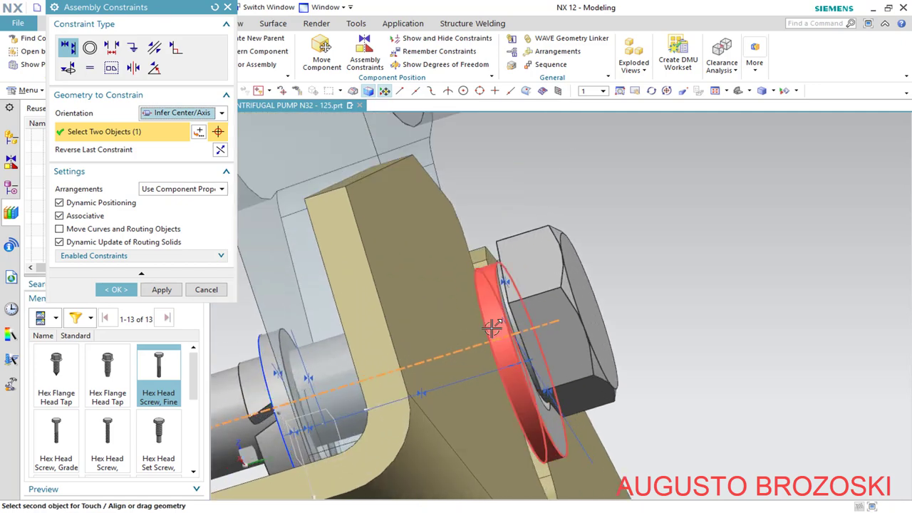
{"action": "left_click", "coordinate": [503, 302]}
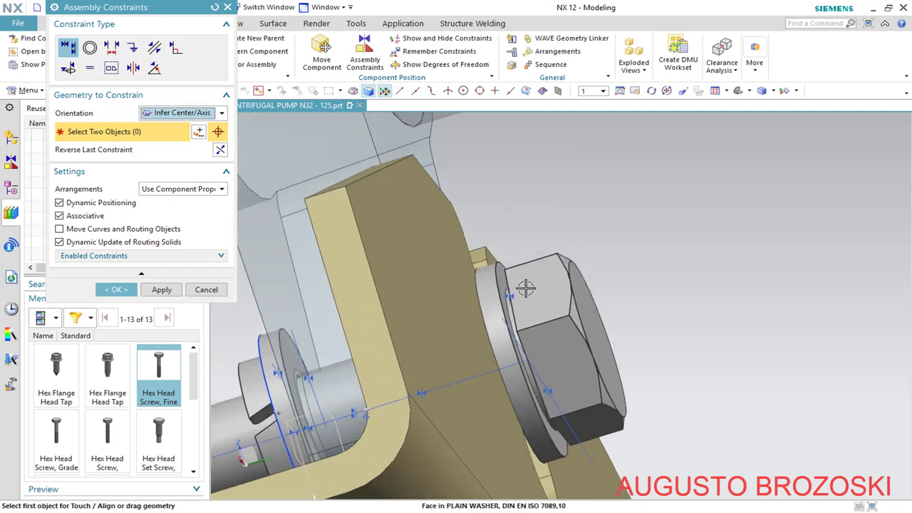
{"action": "scroll", "coordinate": [513, 296], "scroll_direction": "down", "scroll_amount": 5}
{"action": "middle_click_drag", "start_coordinate": [483, 310], "coordinate": [529, 329]}
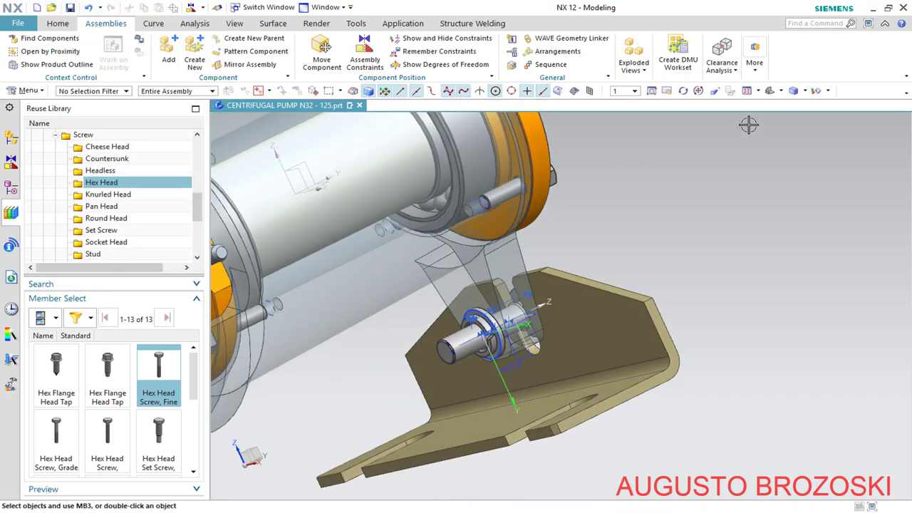
{"action": "left_click", "coordinate": [769, 90]}
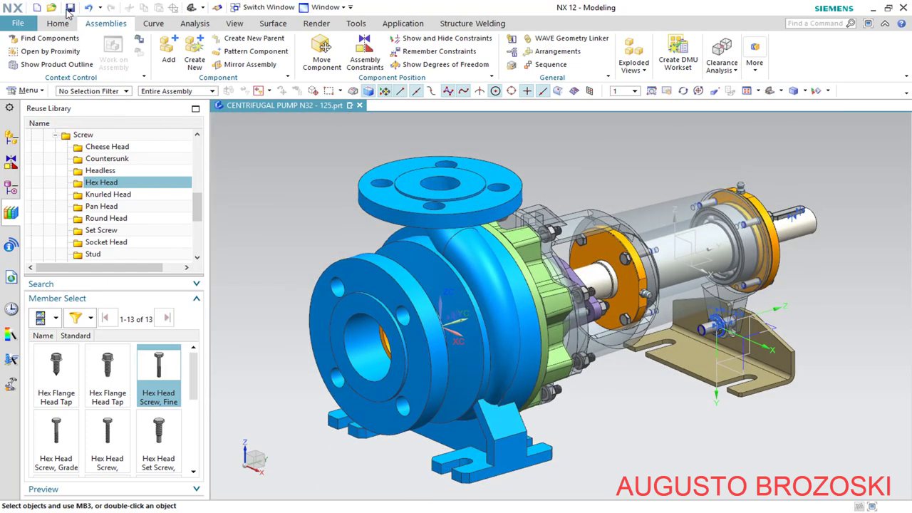
{"action": "left_click", "coordinate": [68, 7]}
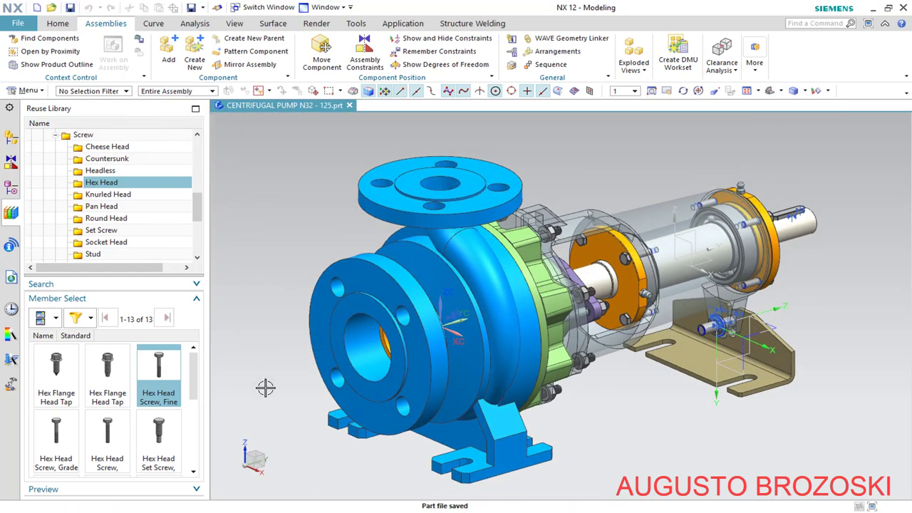
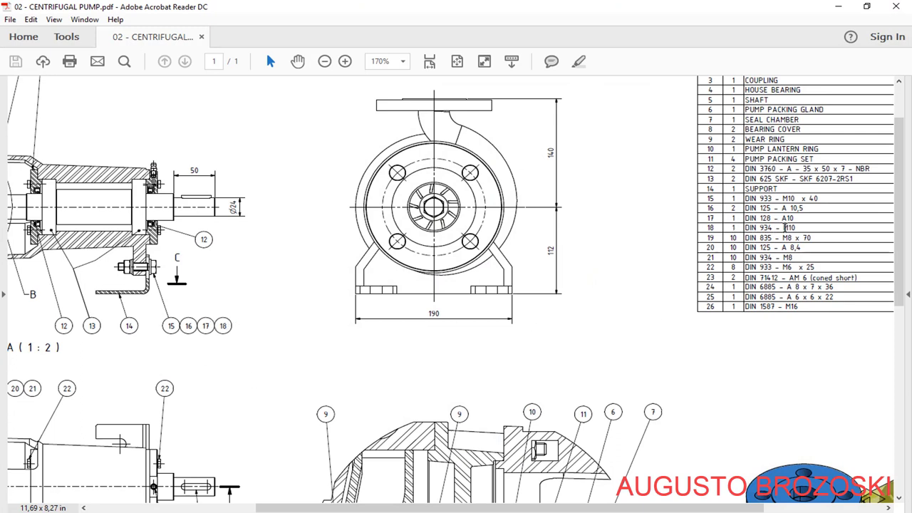
Minimise the centrifugal pump drawing in Acrobat Reader to reveal the NX model
{"action": "left_click", "coordinate": [838, 6]}
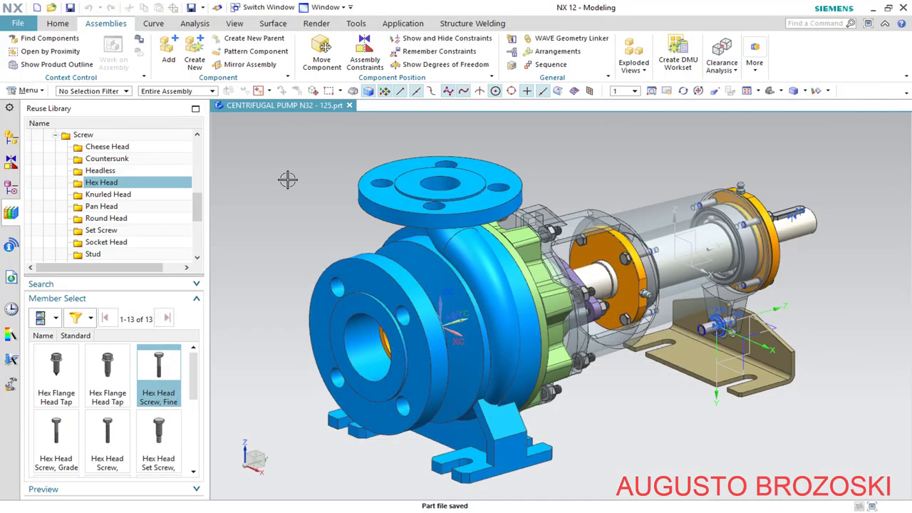
Collapse Screw, expand Nut > Hex in the Reuse Library and open Hex Nut, DIN 934's options
{"action": "left_click", "coordinate": [55, 135]}
{"action": "scroll", "coordinate": [86, 171], "scroll_direction": "up", "scroll_amount": 2}
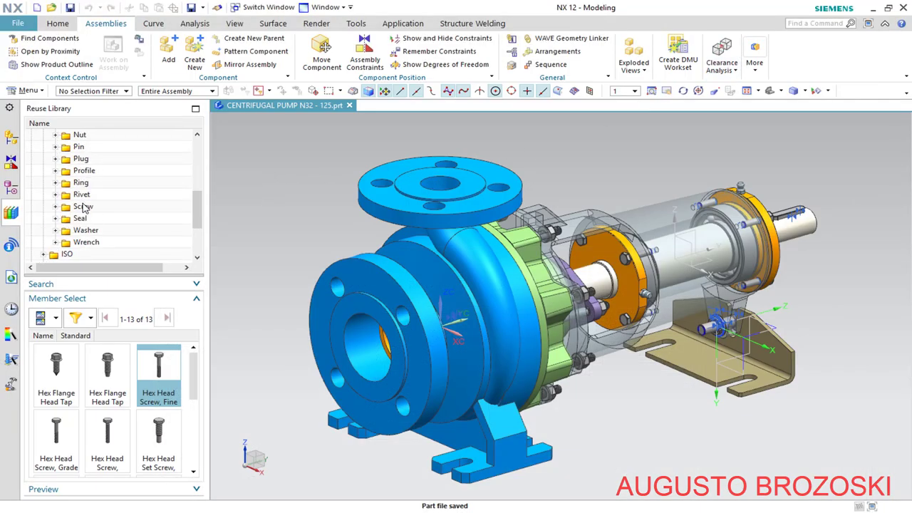
{"action": "left_click", "coordinate": [55, 135]}
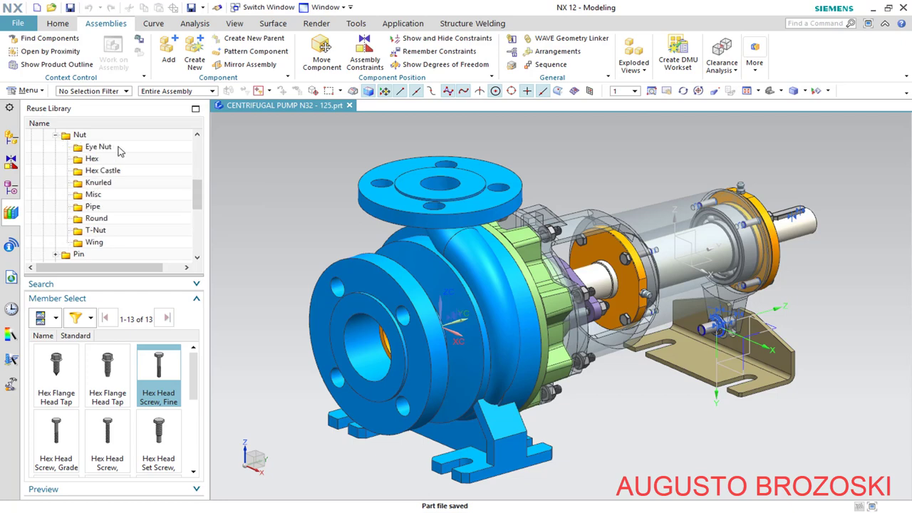
{"action": "left_click", "coordinate": [93, 159]}
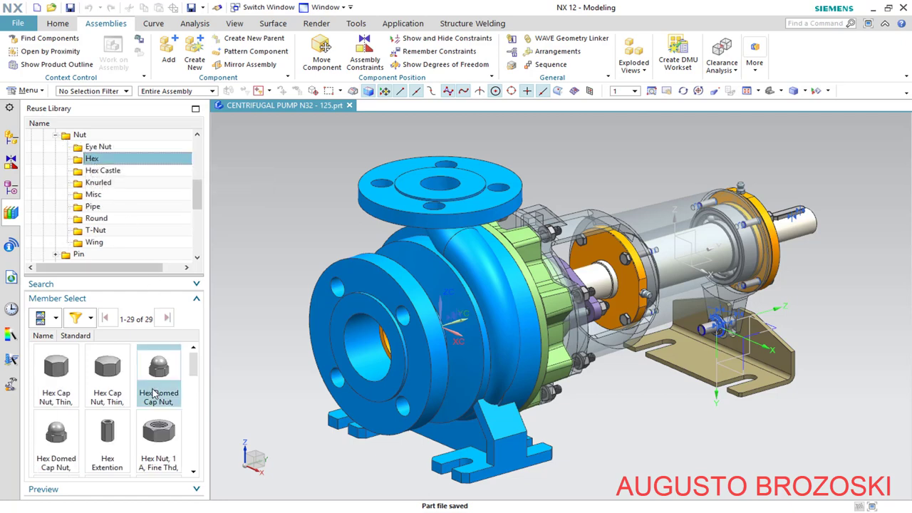
{"action": "left_click_drag", "start_coordinate": [195, 388], "coordinate": [195, 427]}
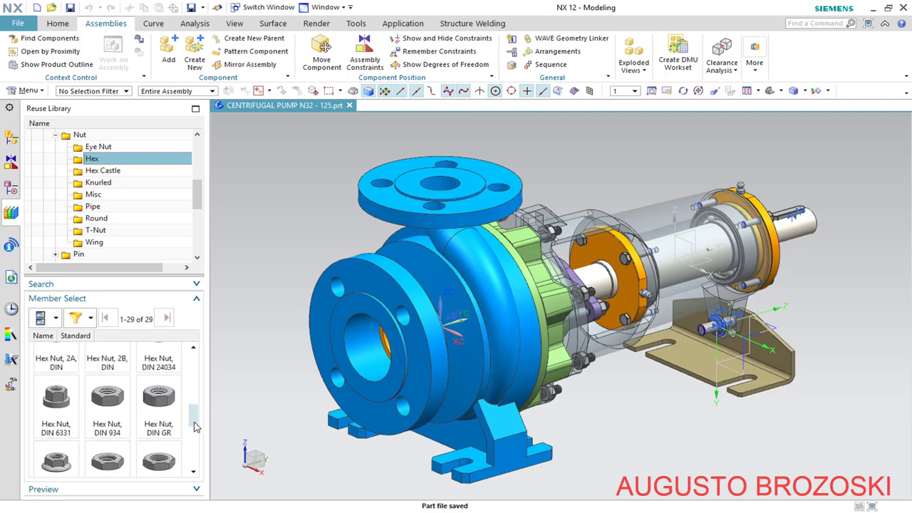
{"action": "right_click", "coordinate": [110, 404]}
Add a Hex Nut, DIN 934 of size M10x1.5 to the assembly
{"action": "left_click", "coordinate": [152, 408]}
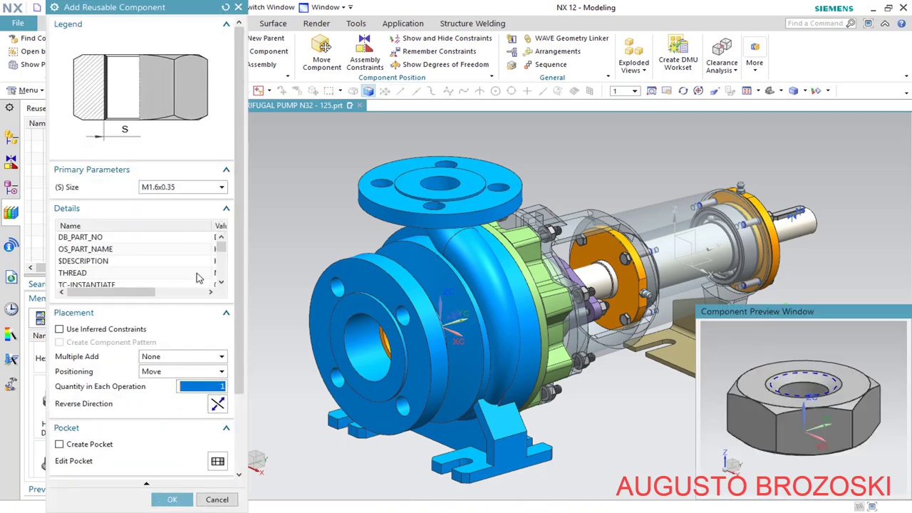
{"action": "left_click", "coordinate": [220, 190]}
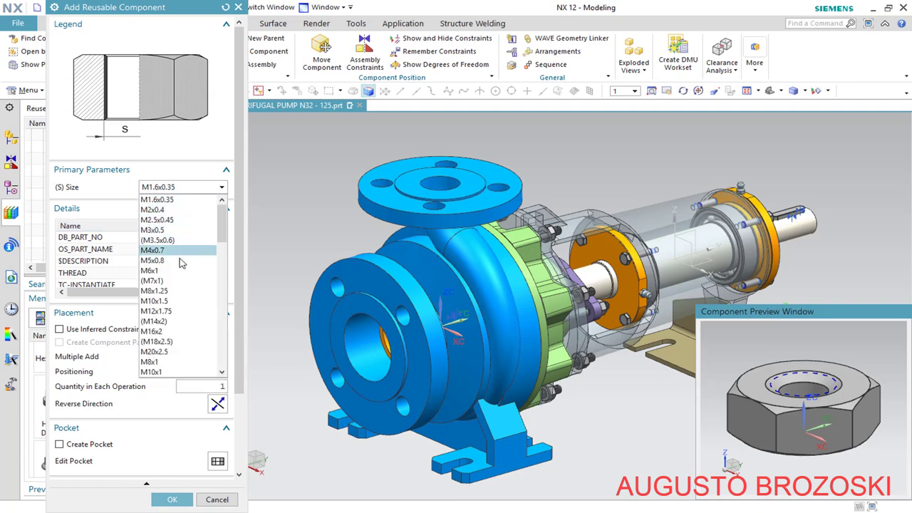
{"action": "left_click", "coordinate": [174, 300]}
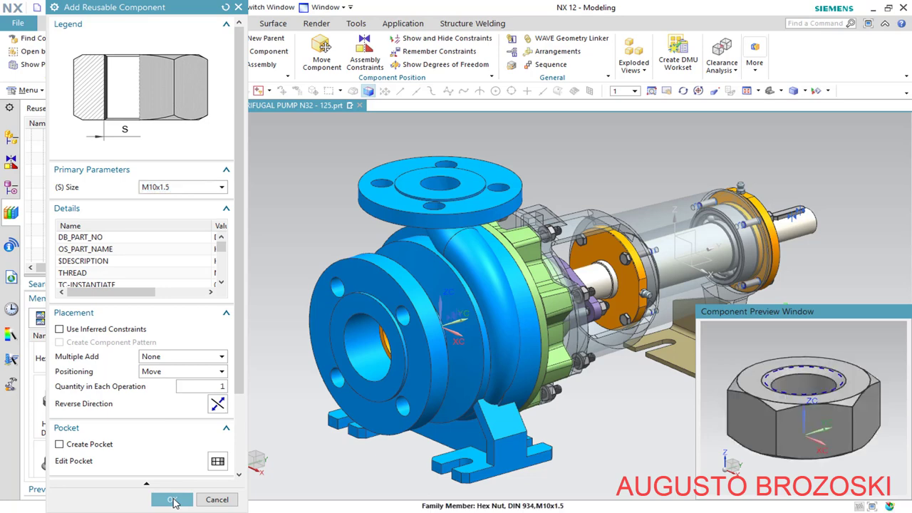
{"action": "middle_click", "coordinate": [283, 420]}
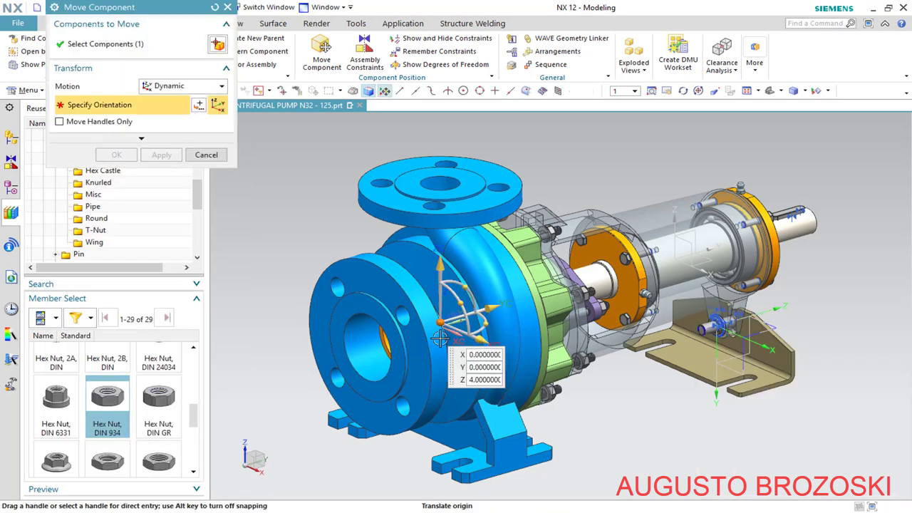
Move the nut 236 along YC and down along ZC beside the bracket bolt
{"action": "left_click_drag", "start_coordinate": [497, 307], "coordinate": [703, 246]}
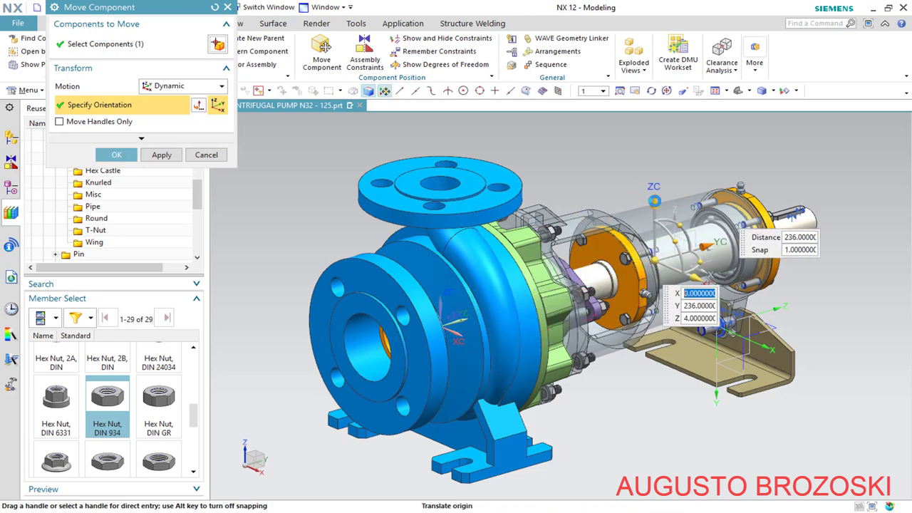
{"action": "left_click_drag", "start_coordinate": [654, 208], "coordinate": [700, 303]}
{"action": "scroll", "coordinate": [703, 307], "scroll_direction": "up", "scroll_amount": 6}
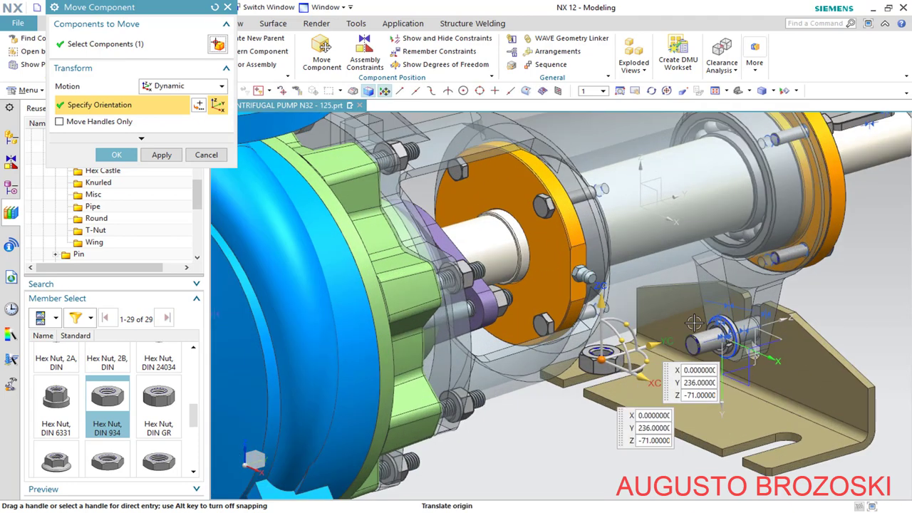
{"action": "left_click", "coordinate": [118, 155]}
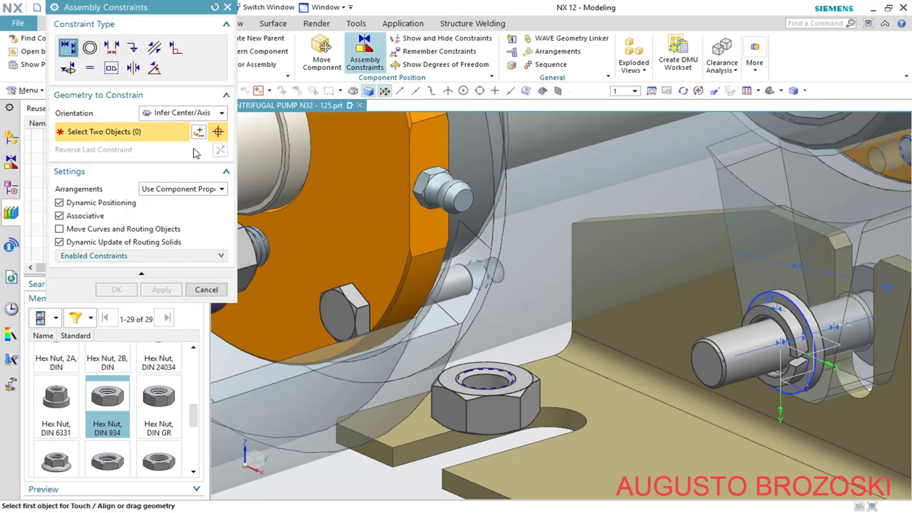
Align the nut hole's axis with the bolt's centreline
{"action": "scroll", "coordinate": [472, 369], "scroll_direction": "up", "scroll_amount": 3}
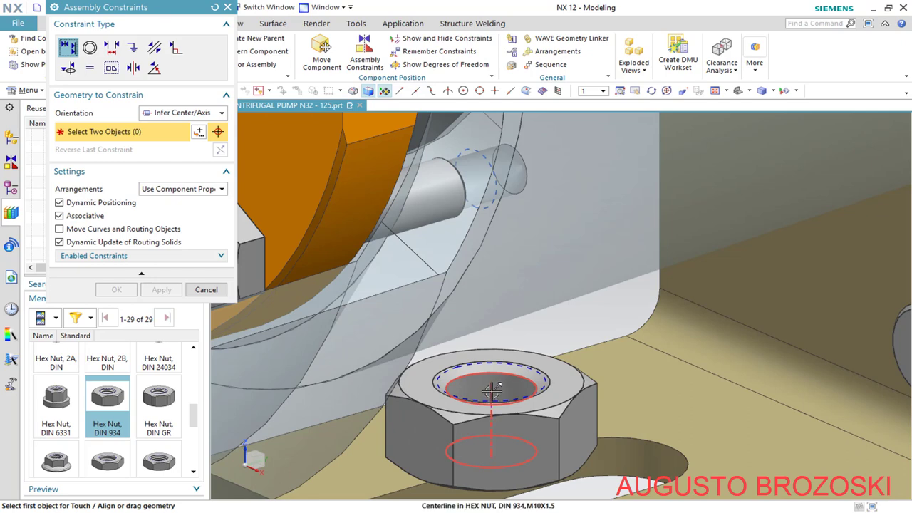
{"action": "left_click", "coordinate": [492, 390]}
{"action": "scroll", "coordinate": [499, 342], "scroll_direction": "down", "scroll_amount": 3}
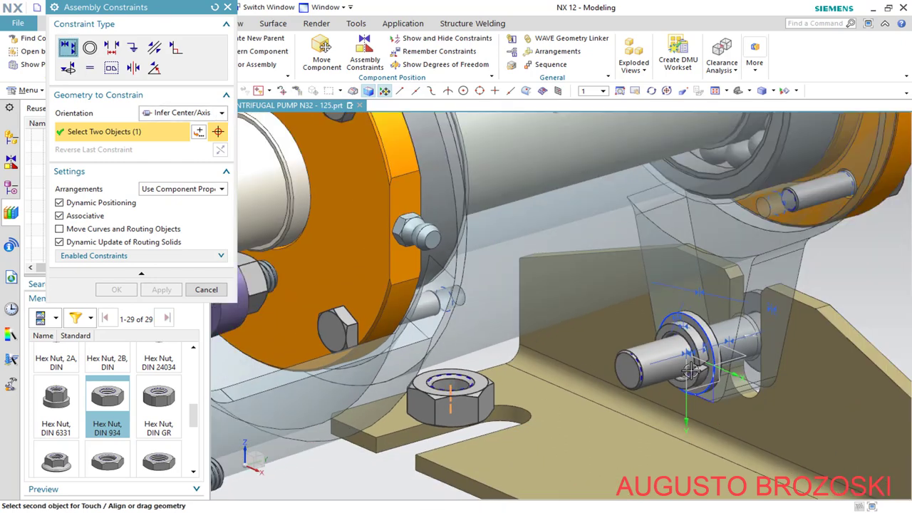
{"action": "scroll", "coordinate": [633, 356], "scroll_direction": "up", "scroll_amount": 3}
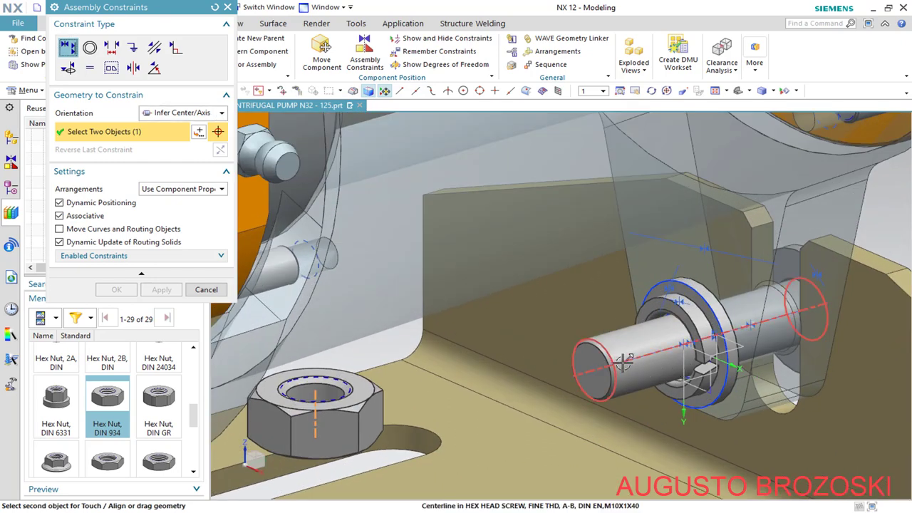
{"action": "left_click", "coordinate": [624, 362]}
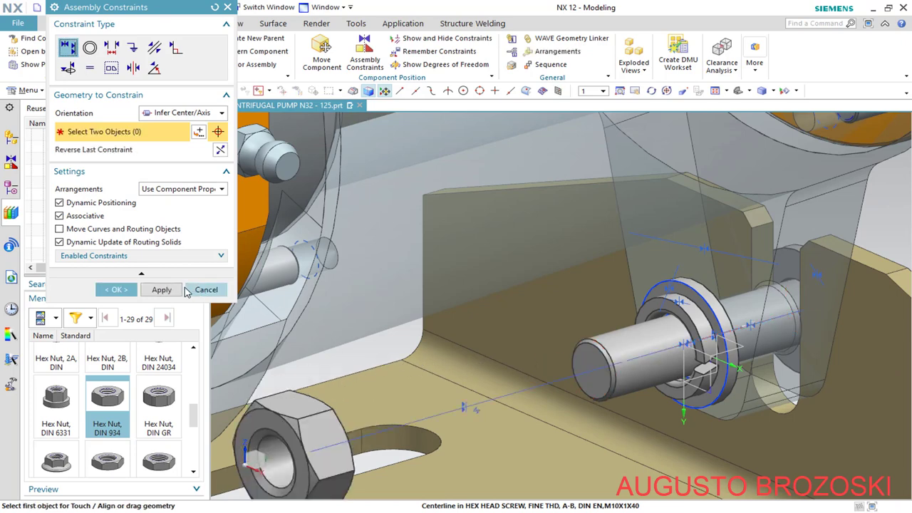
Add a Touch constraint seating the nut face against the washer face, and finish
{"action": "left_click", "coordinate": [219, 114]}
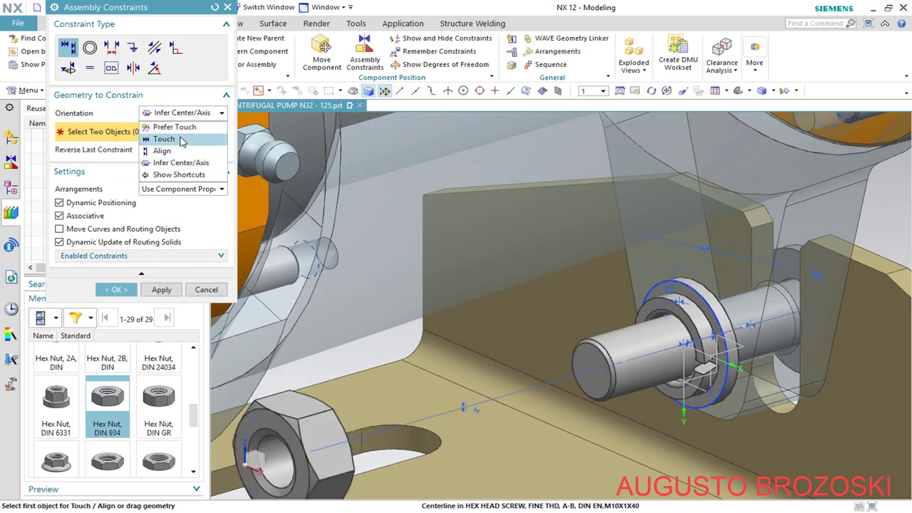
{"action": "left_click", "coordinate": [214, 138]}
{"action": "scroll", "coordinate": [447, 278], "scroll_direction": "down", "scroll_amount": 2}
{"action": "middle_click_drag", "start_coordinate": [446, 278], "coordinate": [358, 337]}
{"action": "scroll", "coordinate": [358, 337], "scroll_direction": "up", "scroll_amount": 2}
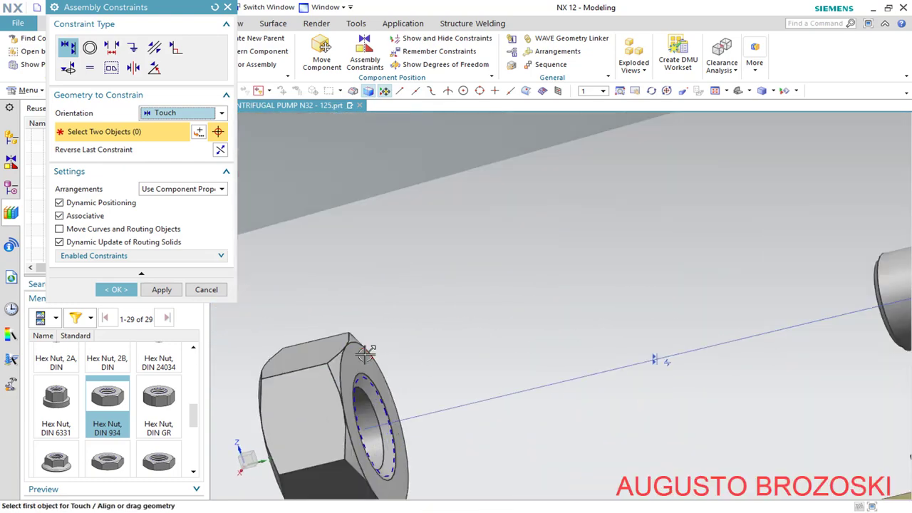
{"action": "left_click", "coordinate": [365, 352]}
{"action": "scroll", "coordinate": [397, 345], "scroll_direction": "down", "scroll_amount": 3}
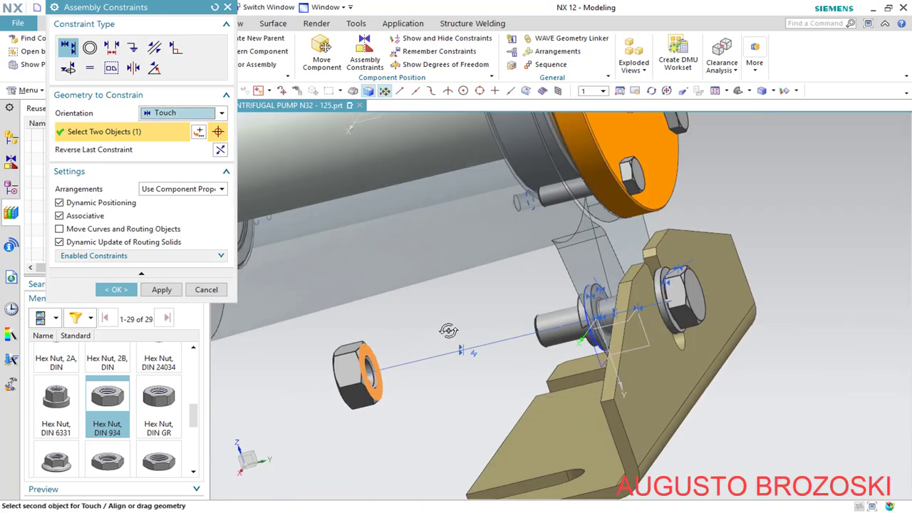
{"action": "middle_click_drag", "start_coordinate": [448, 330], "coordinate": [513, 313]}
{"action": "scroll", "coordinate": [541, 303], "scroll_direction": "up", "scroll_amount": 4}
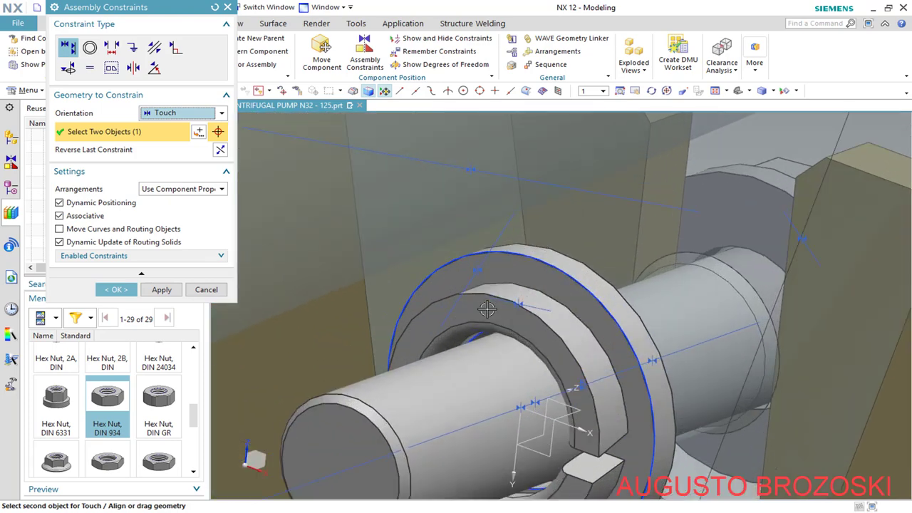
{"action": "left_click", "coordinate": [486, 308]}
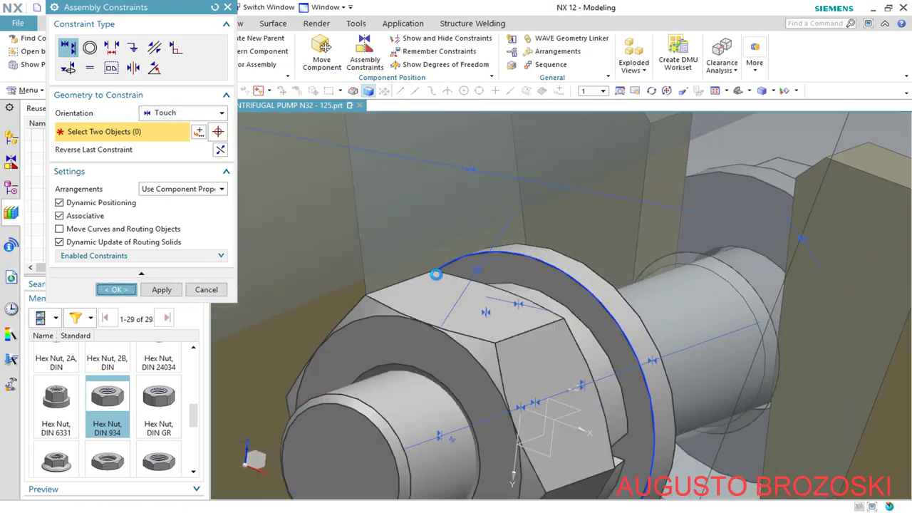
{"action": "middle_click", "coordinate": [432, 277]}
{"action": "scroll", "coordinate": [442, 279], "scroll_direction": "down", "scroll_amount": 5}
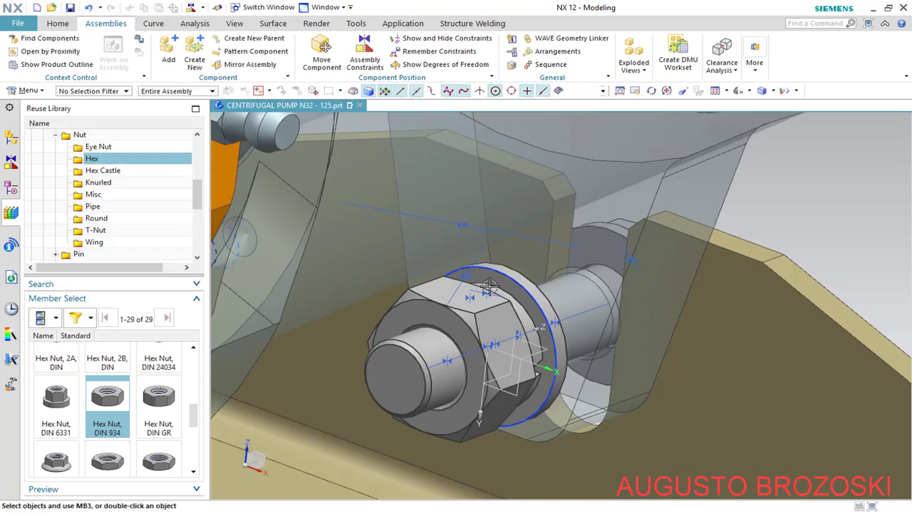
Hide everything except solid bodies, fit the whole pump in view, and save
{"action": "left_click", "coordinate": [817, 91]}
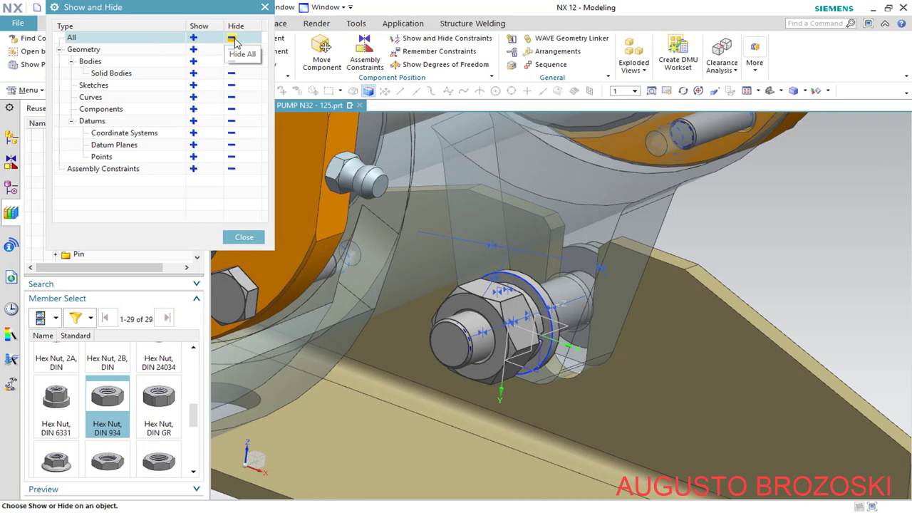
{"action": "left_click", "coordinate": [232, 39]}
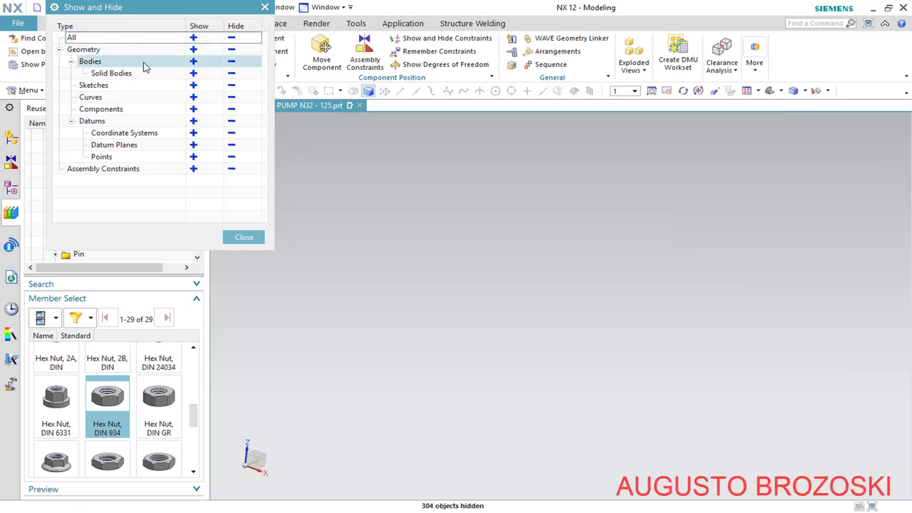
{"action": "left_click", "coordinate": [193, 61]}
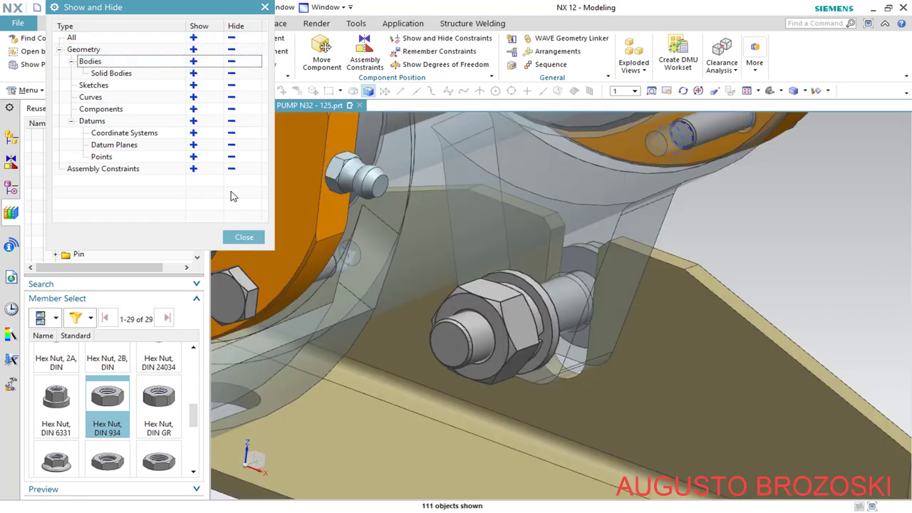
{"action": "left_click", "coordinate": [243, 237]}
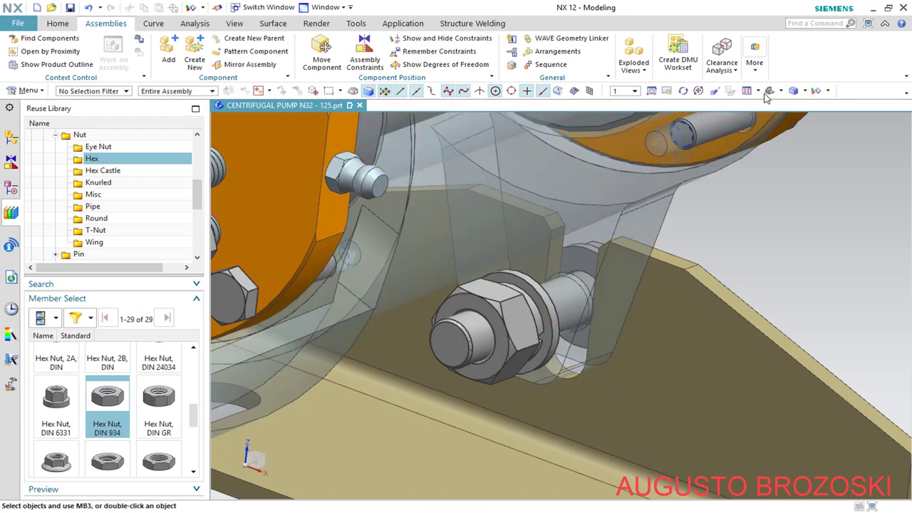
{"action": "left_click", "coordinate": [770, 92]}
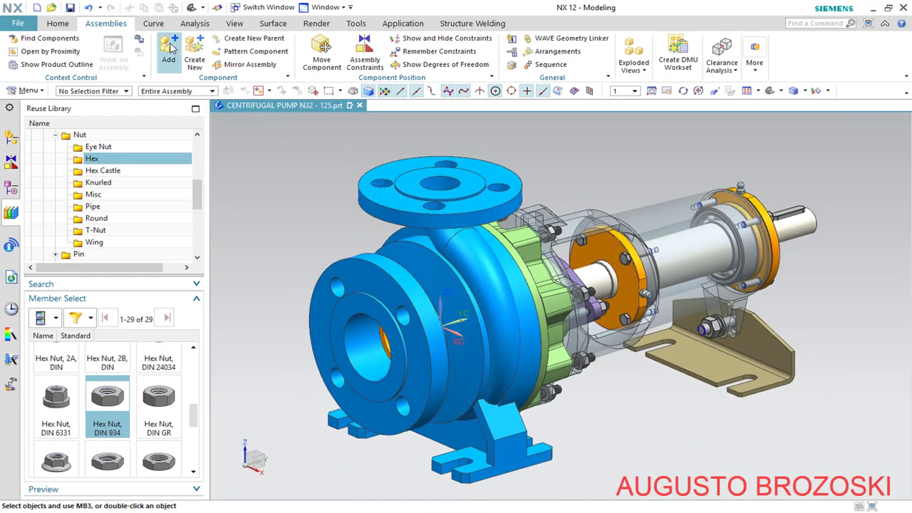
{"action": "left_click", "coordinate": [69, 7]}
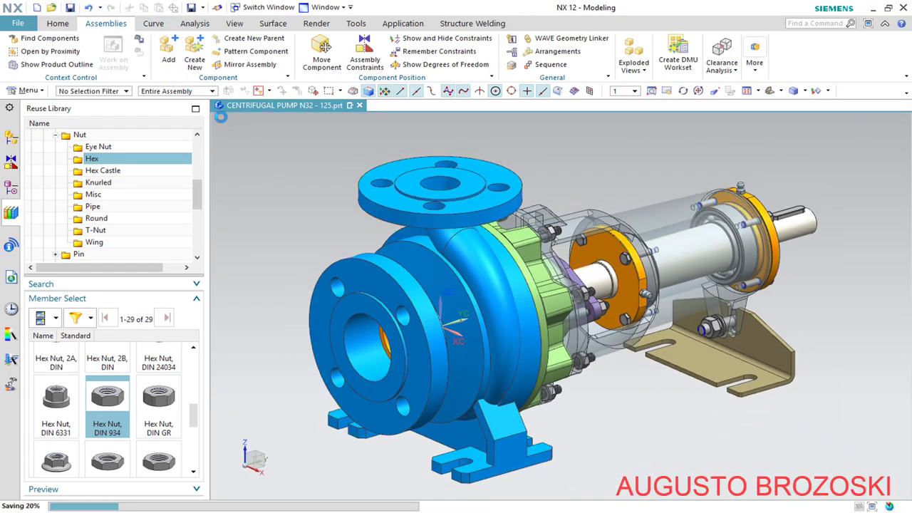
{"action": "key", "text": "alt+Tab"}
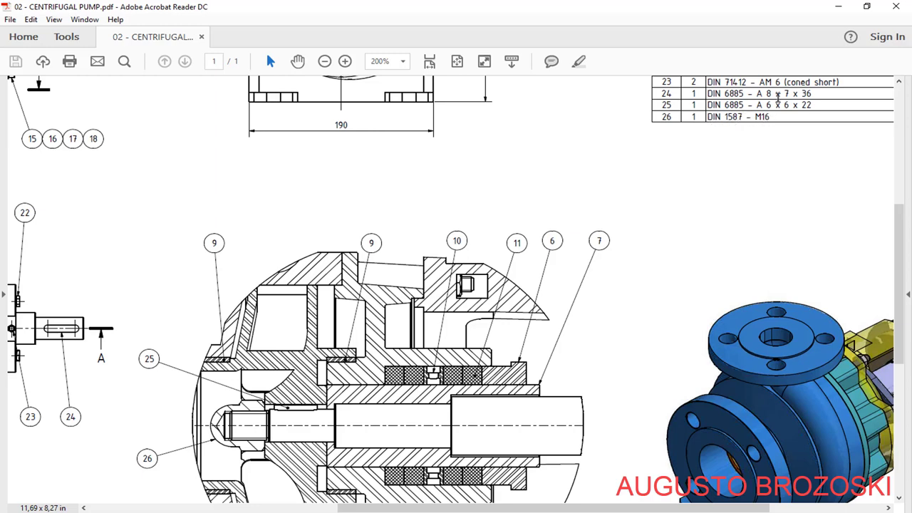
{"action": "left_click", "coordinate": [837, 8]}
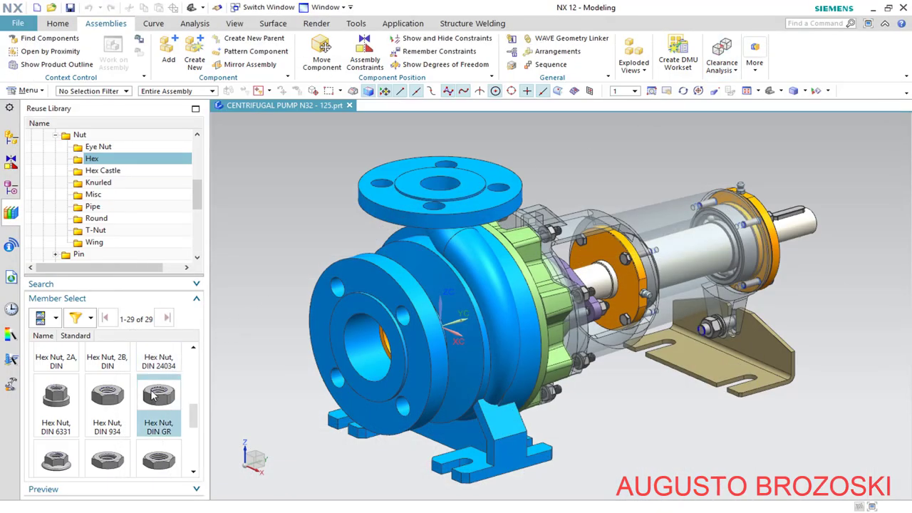
Add a Hex Domed Cap Nut of size M16 from the Reuse Library
{"action": "left_click_drag", "start_coordinate": [191, 422], "coordinate": [197, 361]}
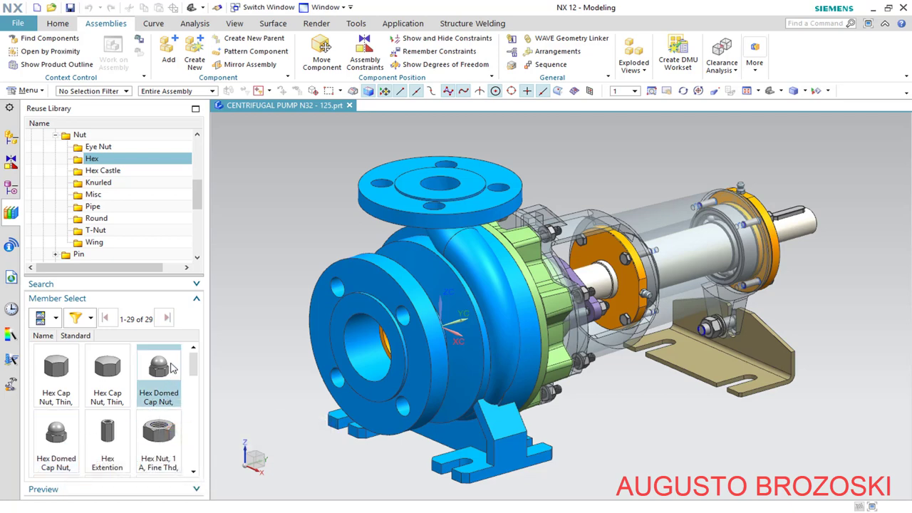
{"action": "right_click", "coordinate": [171, 367]}
{"action": "left_click", "coordinate": [206, 372]}
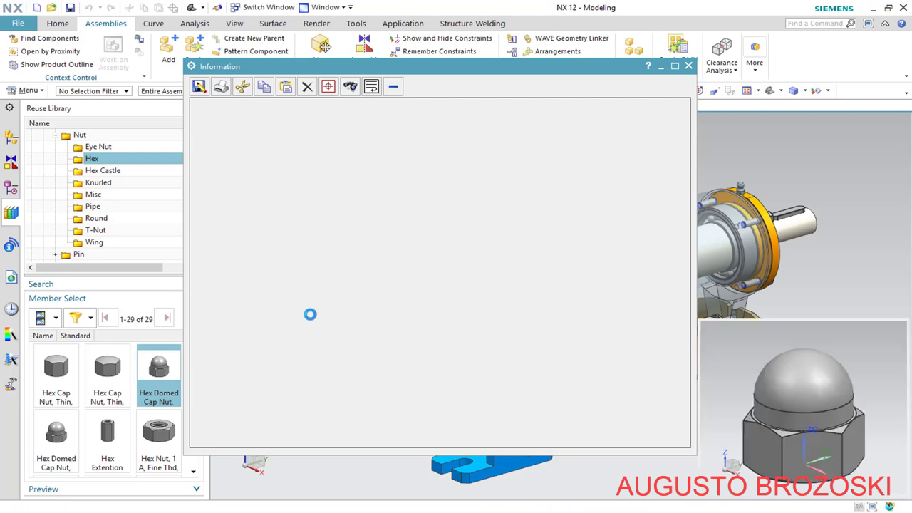
{"action": "left_click", "coordinate": [689, 66]}
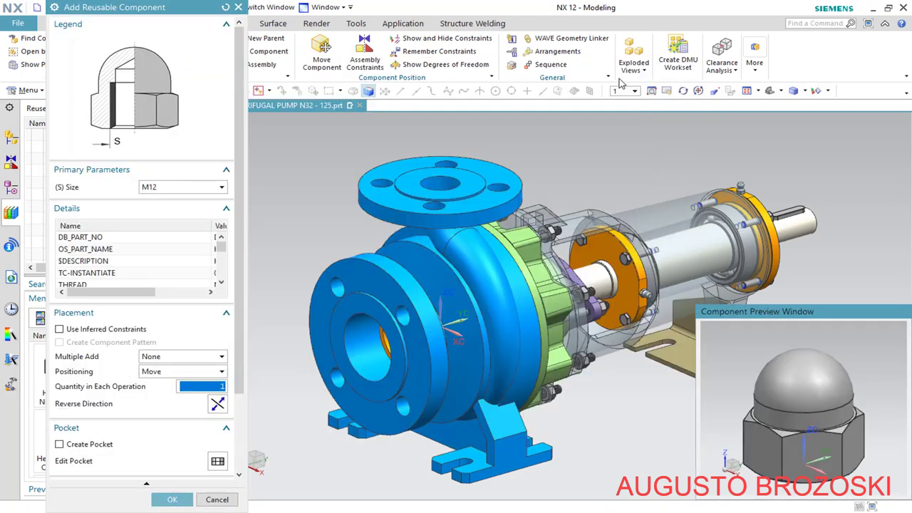
{"action": "left_click", "coordinate": [221, 187]}
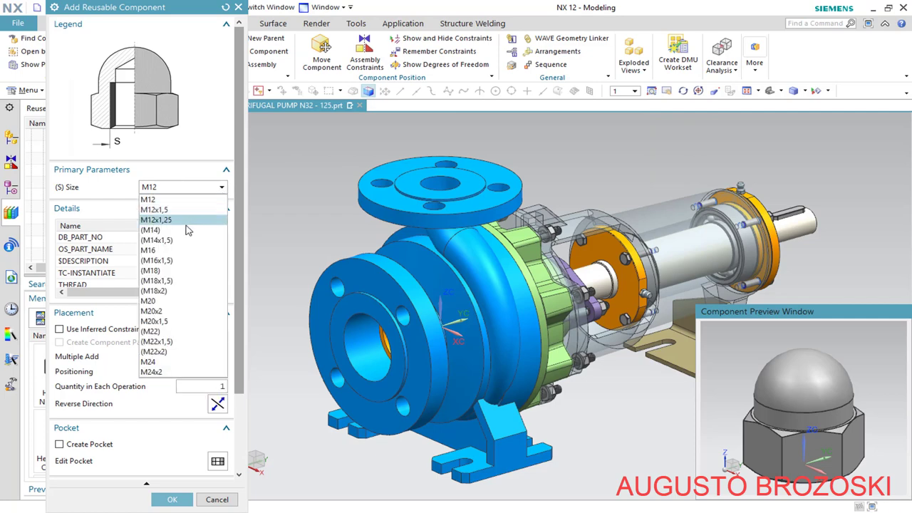
{"action": "left_click", "coordinate": [181, 250]}
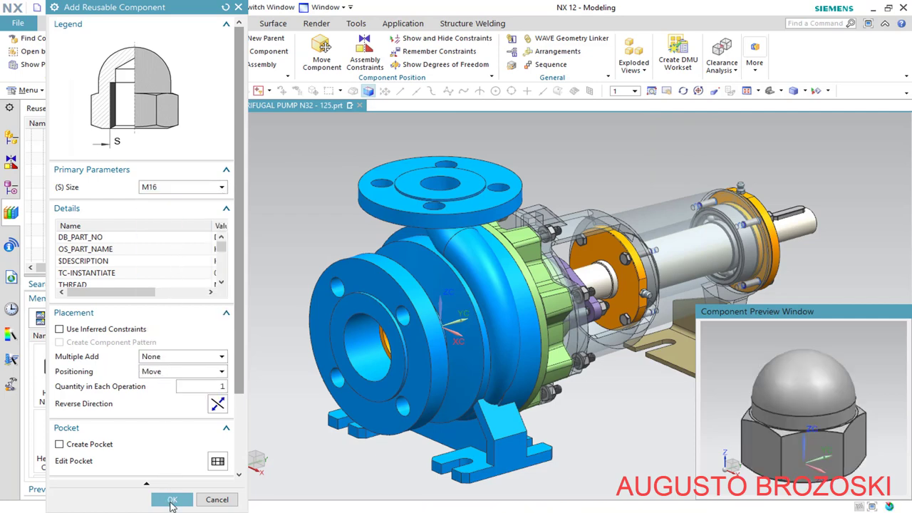
{"action": "left_click", "coordinate": [172, 501]}
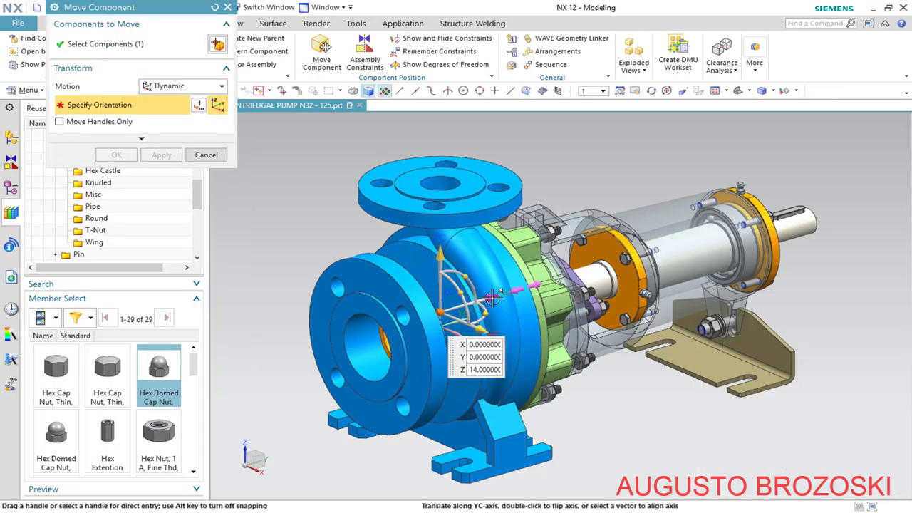
Move the cap nut -154 along YC beside the inlet flange
{"action": "left_click_drag", "start_coordinate": [493, 297], "coordinate": [315, 349]}
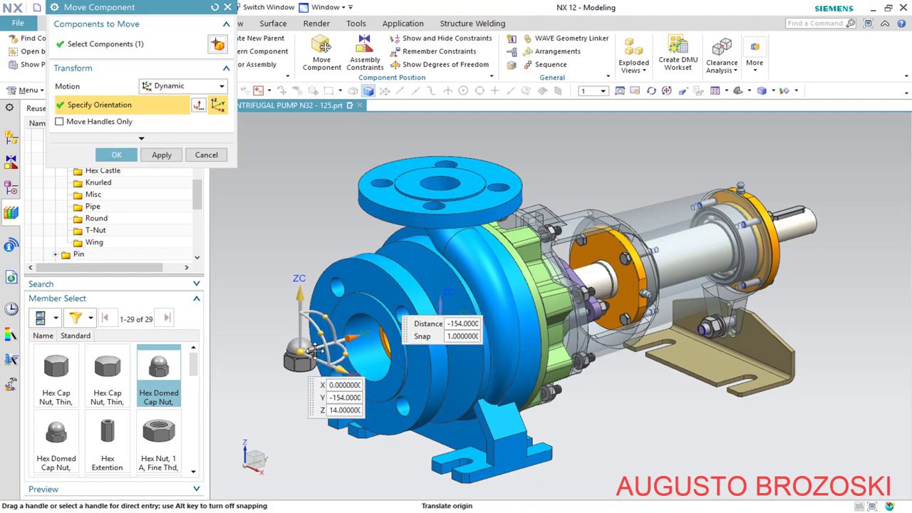
{"action": "left_click", "coordinate": [119, 155]}
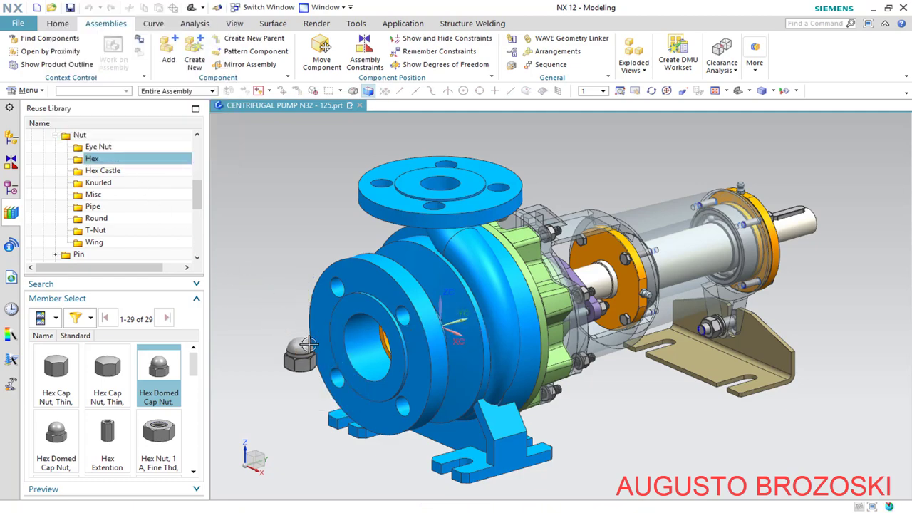
{"action": "scroll", "coordinate": [308, 344], "scroll_direction": "up", "scroll_amount": 4}
{"action": "middle_click_drag", "start_coordinate": [307, 344], "coordinate": [323, 342]}
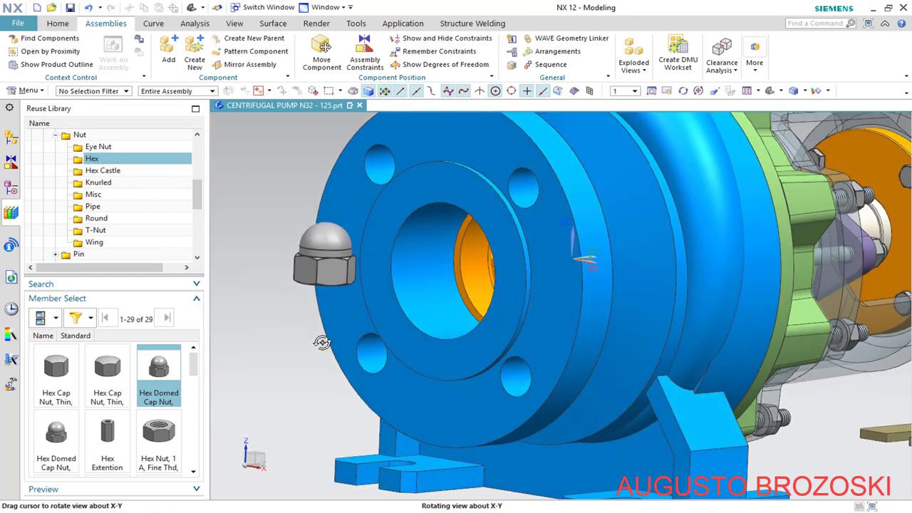
{"action": "scroll", "coordinate": [322, 342], "scroll_direction": "down", "scroll_amount": 6}
{"action": "middle_click_drag", "start_coordinate": [367, 309], "coordinate": [378, 256]}
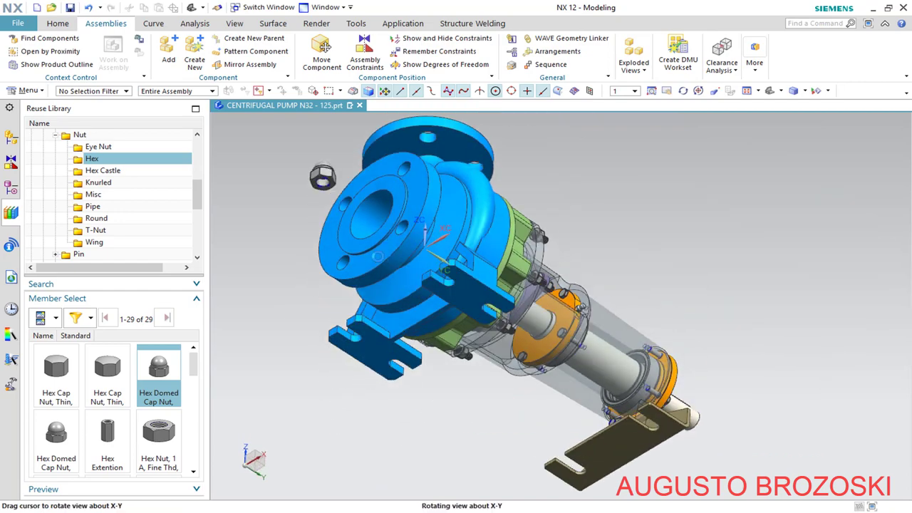
{"action": "scroll", "coordinate": [314, 182], "scroll_direction": "up", "scroll_amount": 5}
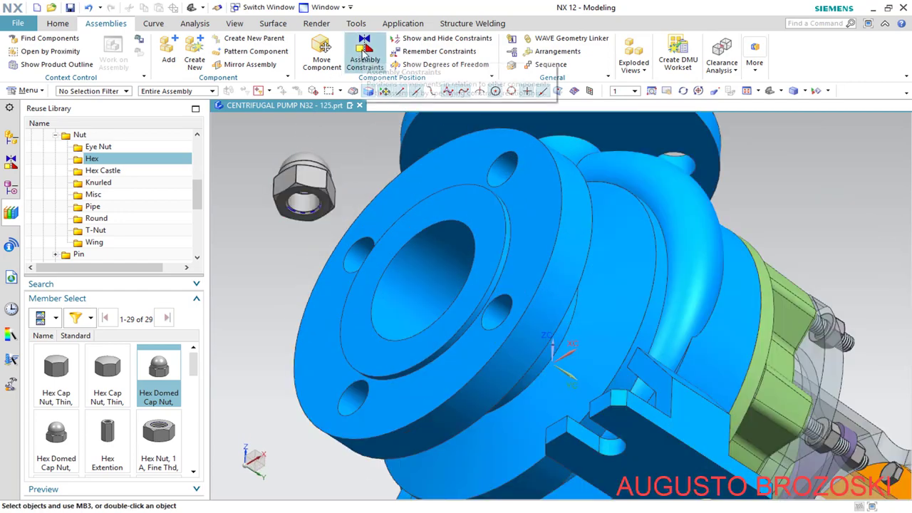
{"action": "left_click", "coordinate": [364, 53]}
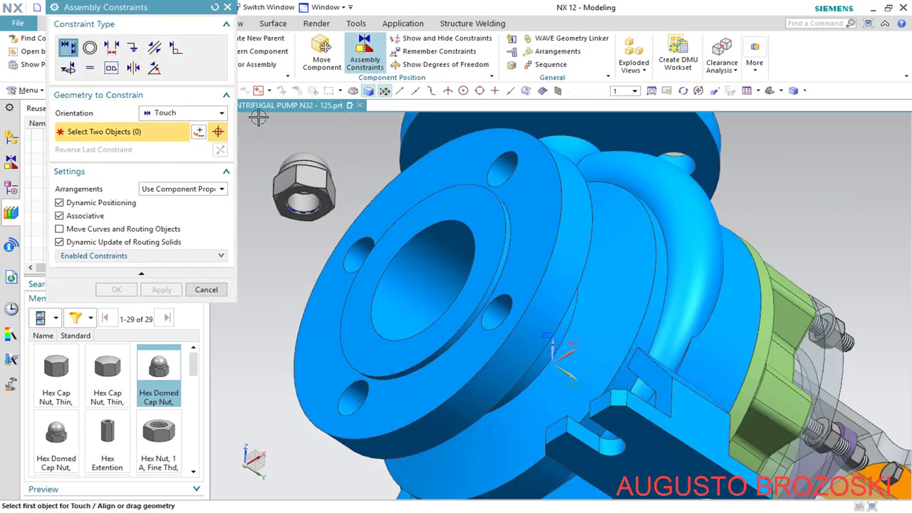
Set orientation to Infer Center/Axis and pick the cap nut's hole centreline
{"action": "left_click", "coordinate": [221, 114]}
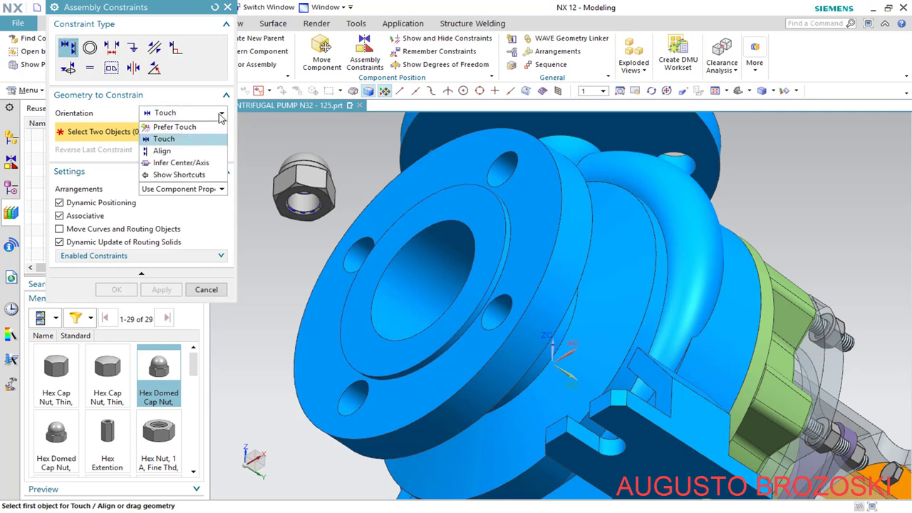
{"action": "left_click", "coordinate": [193, 164]}
{"action": "scroll", "coordinate": [312, 187], "scroll_direction": "up", "scroll_amount": 5}
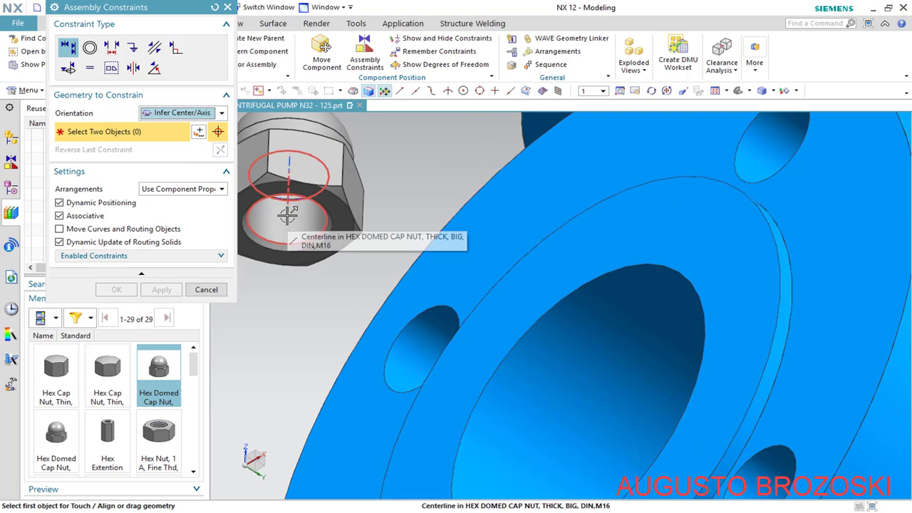
{"action": "left_click", "coordinate": [287, 215]}
{"action": "scroll", "coordinate": [313, 244], "scroll_direction": "down", "scroll_amount": 5}
{"action": "middle_click_drag", "start_coordinate": [371, 286], "coordinate": [449, 376]}
{"action": "scroll", "coordinate": [450, 376], "scroll_direction": "up", "scroll_amount": 5}
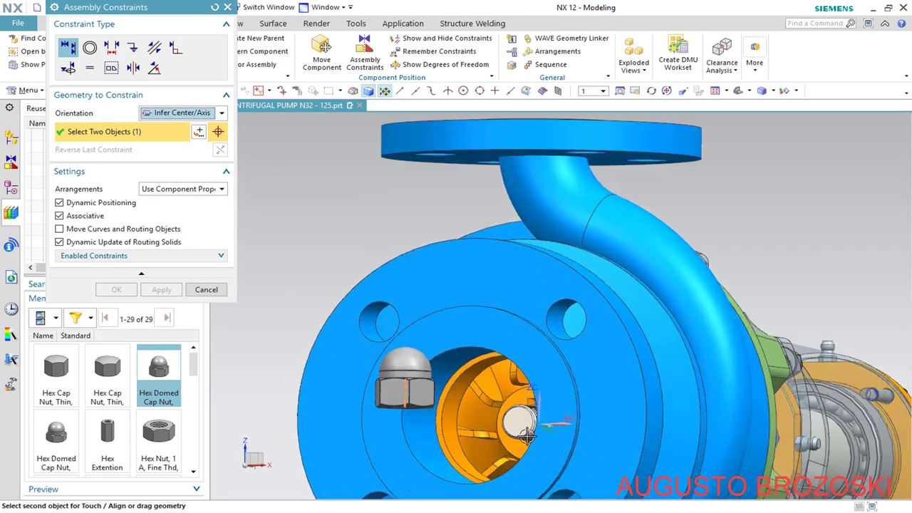
{"action": "middle_click_drag", "start_coordinate": [534, 386], "coordinate": [525, 405]}
{"action": "scroll", "coordinate": [526, 406], "scroll_direction": "down", "scroll_amount": 6}
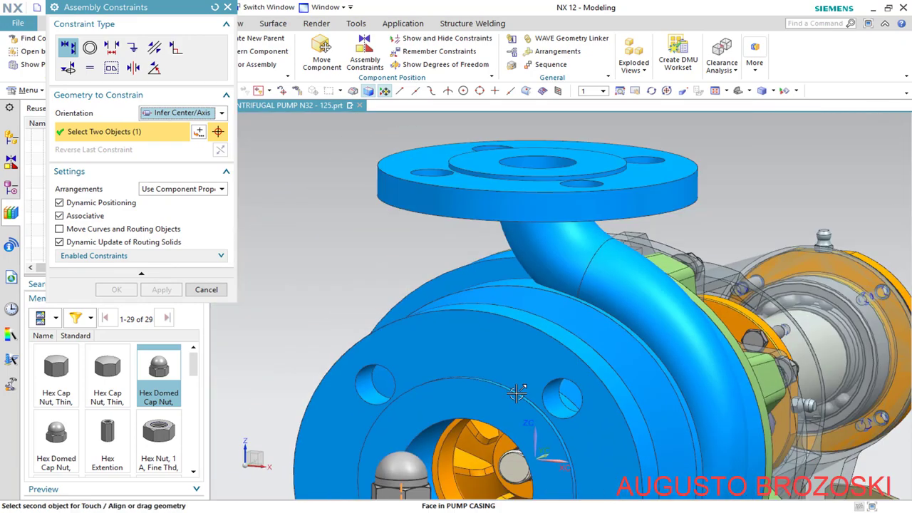
{"action": "middle_click_drag", "start_coordinate": [535, 460], "coordinate": [540, 462]}
Hide the PUMP CASING in the Assembly Navigator to expose the shaft end
{"action": "scroll", "coordinate": [519, 417], "scroll_direction": "up", "scroll_amount": 5}
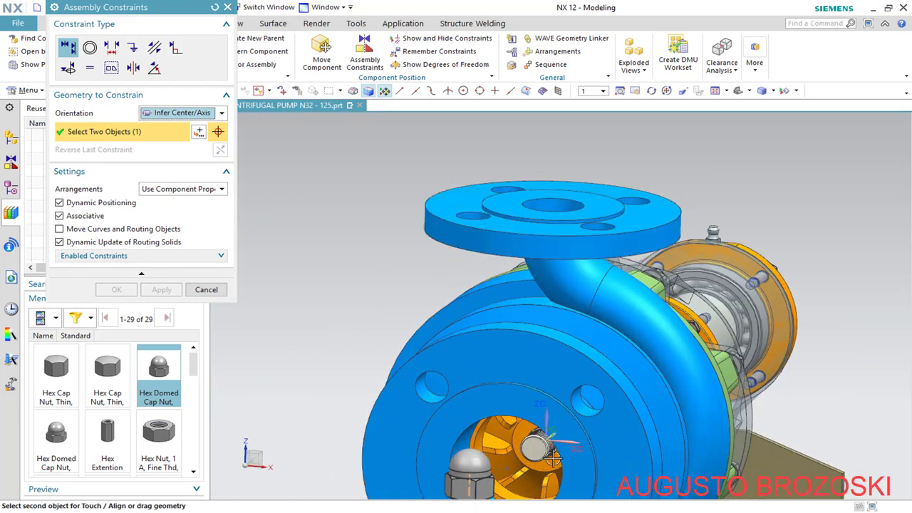
{"action": "scroll", "coordinate": [520, 416], "scroll_direction": "up", "scroll_amount": 2}
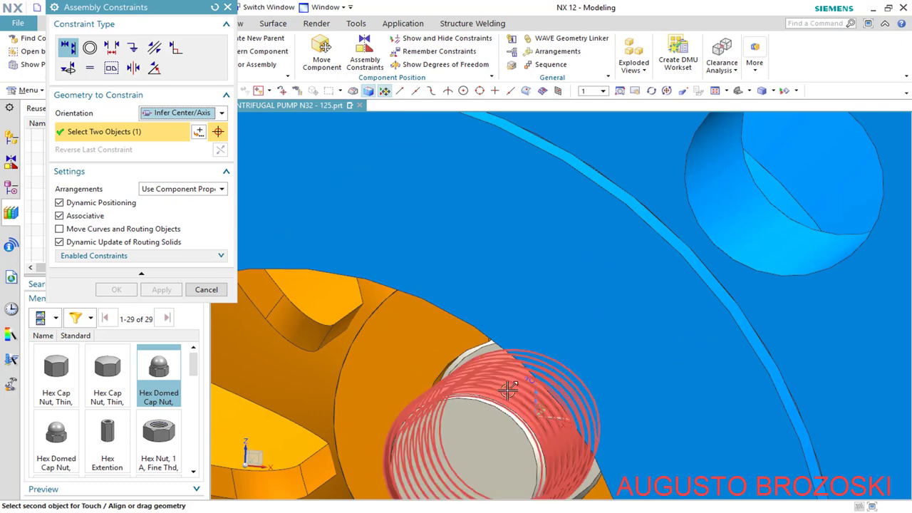
{"action": "scroll", "coordinate": [508, 389], "scroll_direction": "down", "scroll_amount": 2}
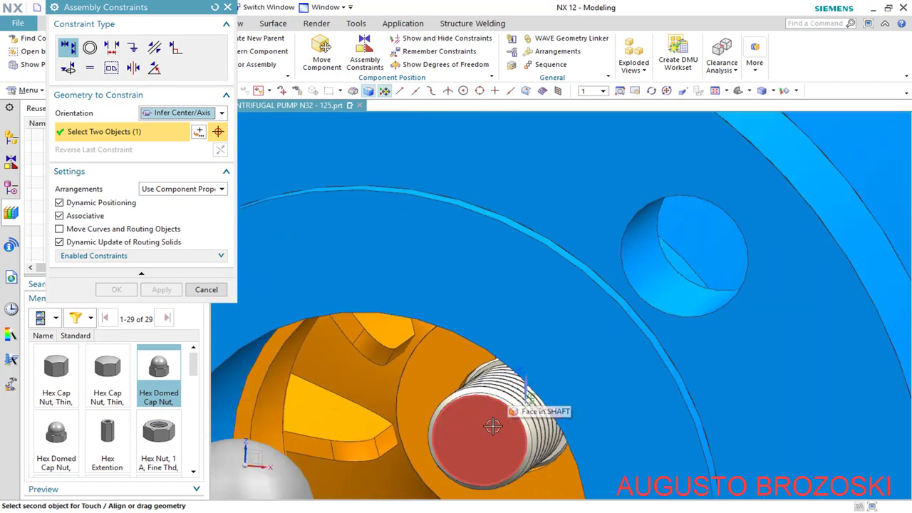
{"action": "scroll", "coordinate": [449, 376], "scroll_direction": "down", "scroll_amount": 3}
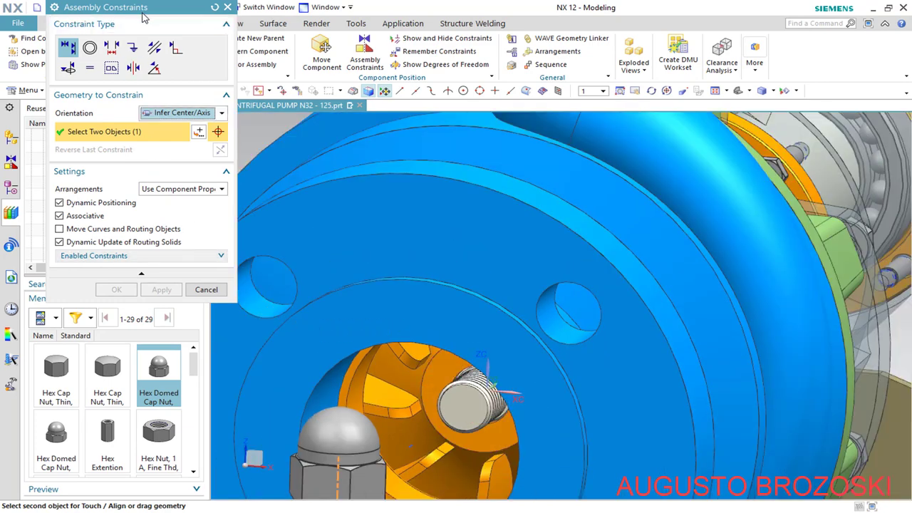
{"action": "left_click_drag", "start_coordinate": [143, 15], "coordinate": [236, 16]}
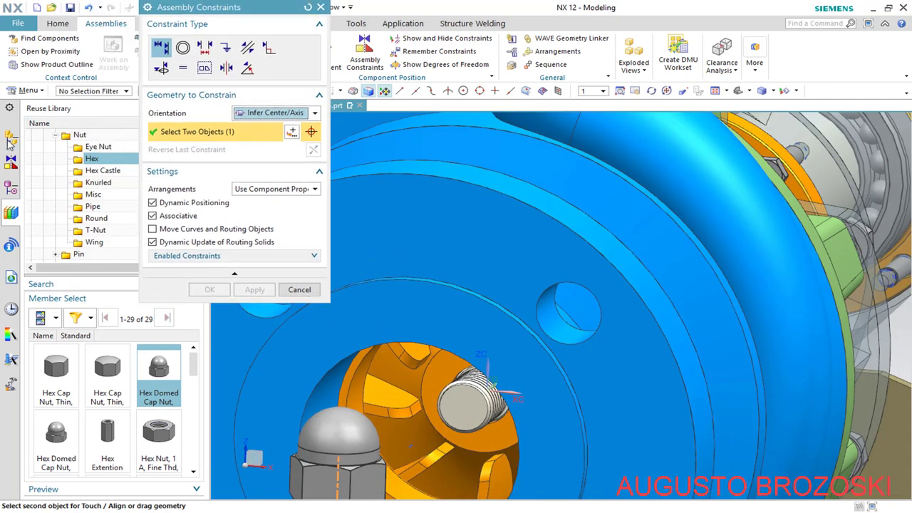
{"action": "left_click", "coordinate": [11, 161]}
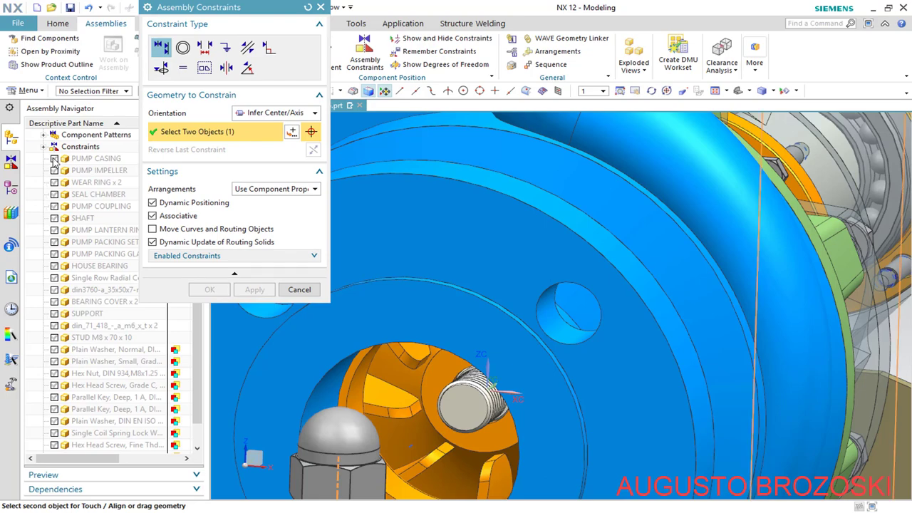
{"action": "left_click", "coordinate": [54, 158]}
{"action": "left_click", "coordinate": [54, 158]}
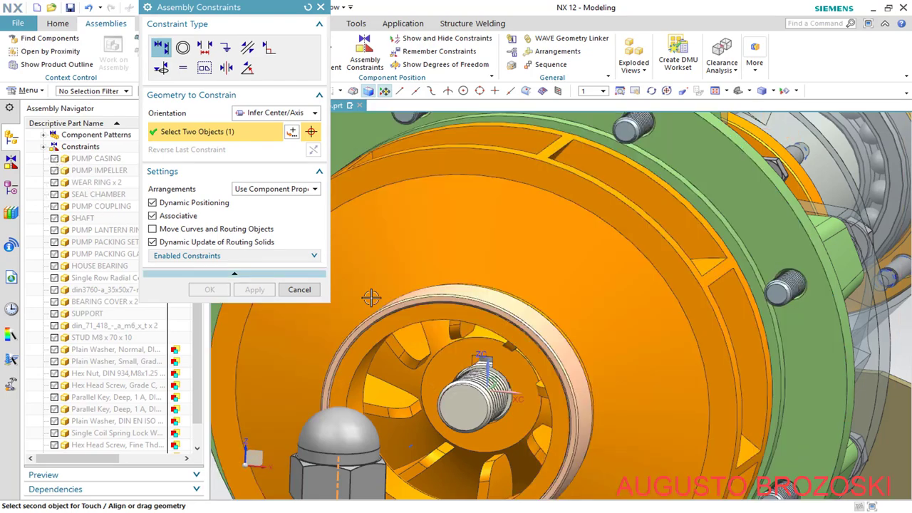
{"action": "scroll", "coordinate": [516, 370], "scroll_direction": "up", "scroll_amount": 6}
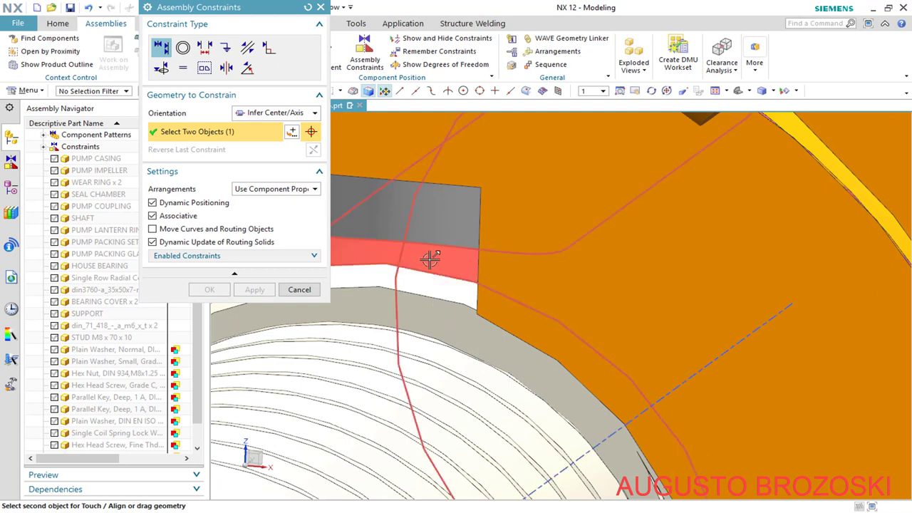
Pick the shaft face to align the cap nut's axis with the shaft
{"action": "left_click", "coordinate": [466, 273]}
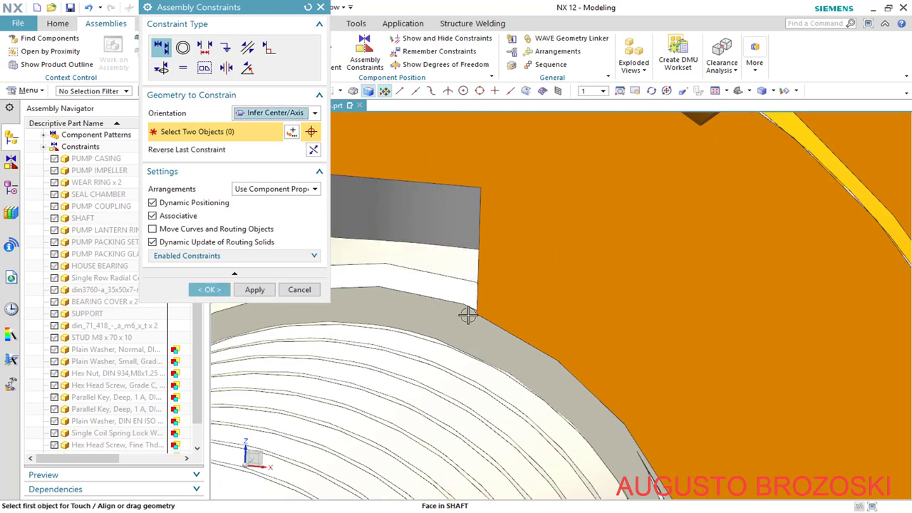
{"action": "scroll", "coordinate": [466, 320], "scroll_direction": "down", "scroll_amount": 5}
{"action": "scroll", "coordinate": [467, 321], "scroll_direction": "down", "scroll_amount": 4}
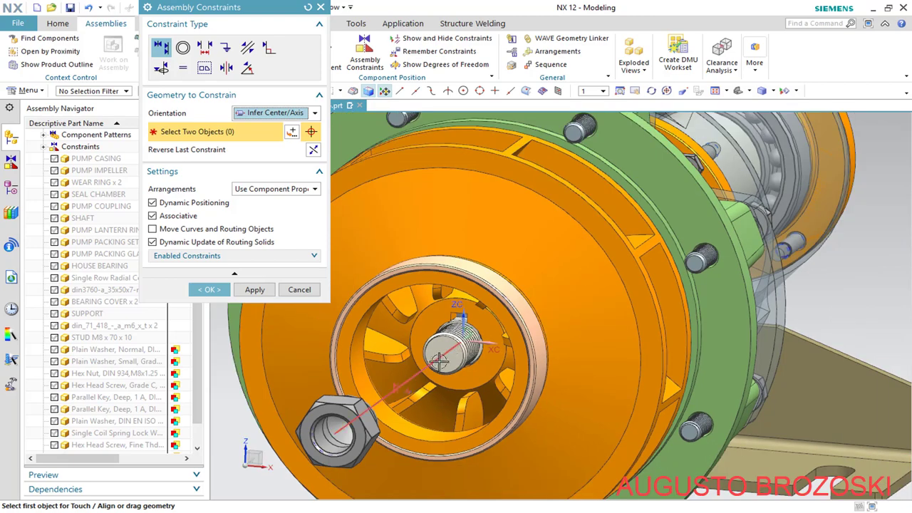
{"action": "scroll", "coordinate": [332, 384], "scroll_direction": "down", "scroll_amount": 3}
{"action": "middle_click_drag", "start_coordinate": [332, 384], "coordinate": [322, 385]}
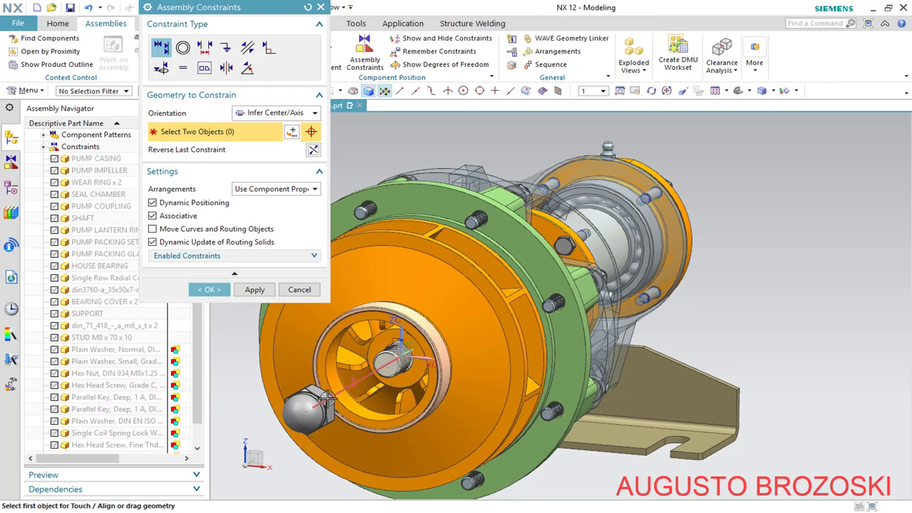
{"action": "scroll", "coordinate": [325, 399], "scroll_direction": "down", "scroll_amount": 3}
{"action": "middle_click_drag", "start_coordinate": [325, 399], "coordinate": [306, 369]}
{"action": "scroll", "coordinate": [366, 361], "scroll_direction": "down", "scroll_amount": 3}
{"action": "scroll", "coordinate": [351, 321], "scroll_direction": "up", "scroll_amount": 5}
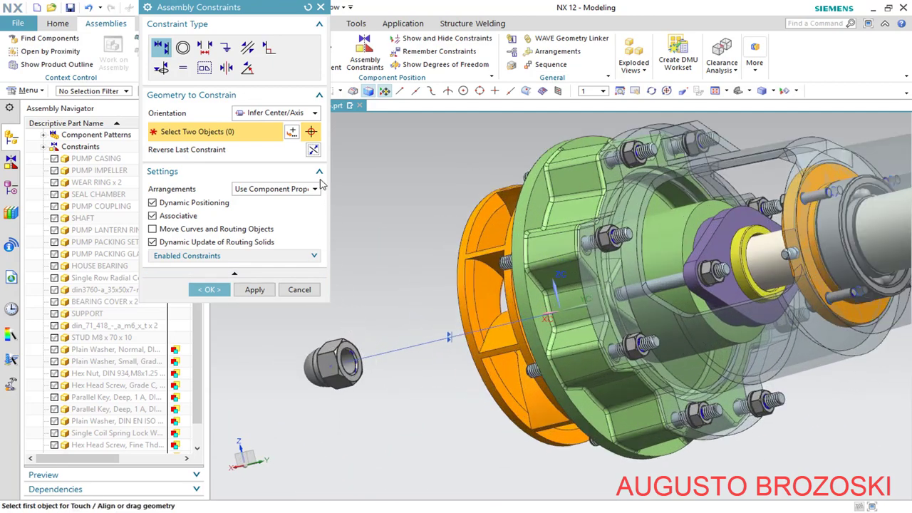
Touch the cap nut's end face to the impeller hub face and confirm the constraints
{"action": "left_click", "coordinate": [314, 114]}
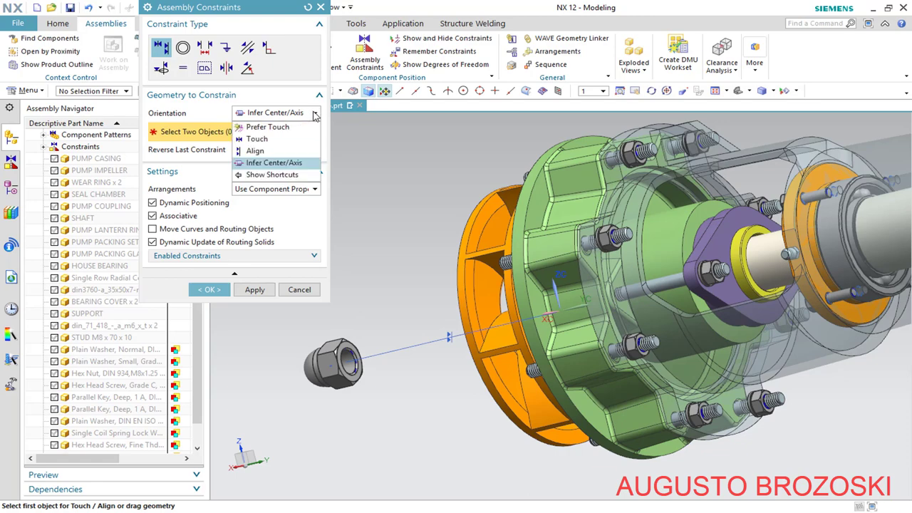
{"action": "left_click", "coordinate": [273, 141]}
{"action": "scroll", "coordinate": [345, 327], "scroll_direction": "up", "scroll_amount": 5}
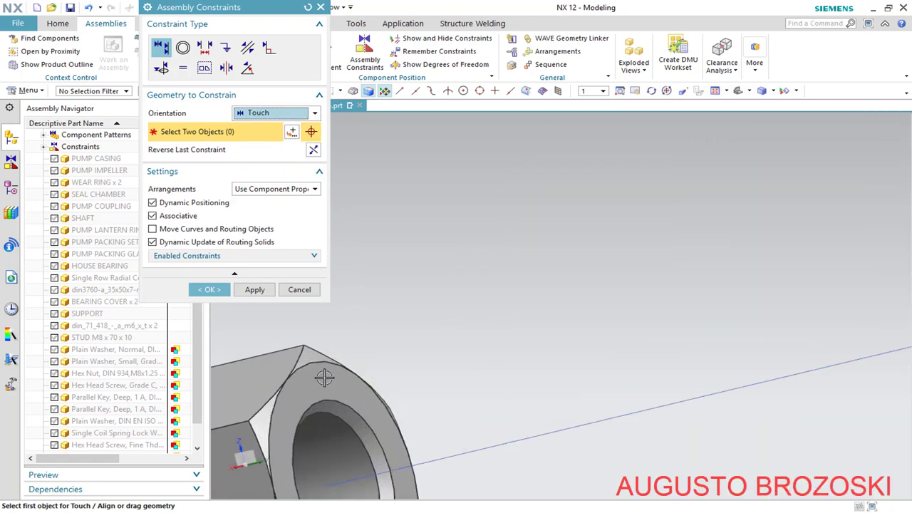
{"action": "left_click", "coordinate": [334, 356]}
{"action": "scroll", "coordinate": [334, 356], "scroll_direction": "down", "scroll_amount": 6}
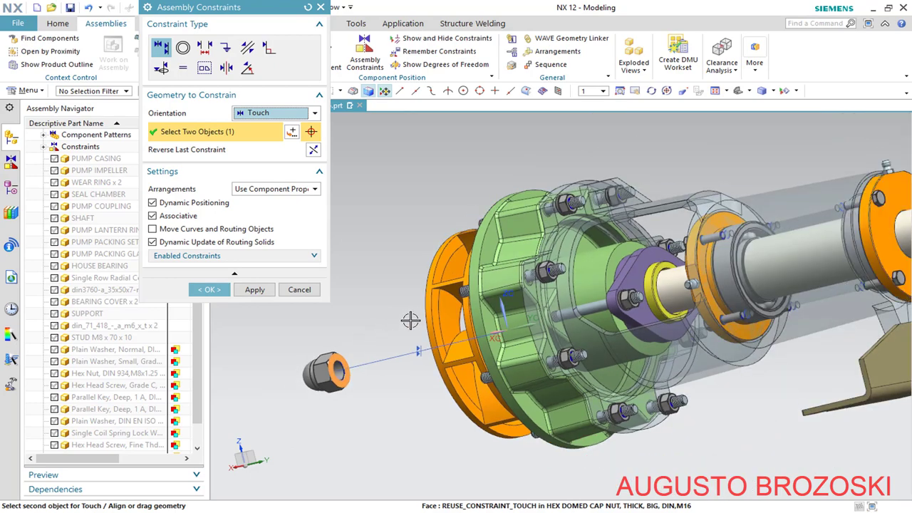
{"action": "middle_click_drag", "start_coordinate": [411, 320], "coordinate": [485, 307]}
{"action": "scroll", "coordinate": [499, 278], "scroll_direction": "up", "scroll_amount": 5}
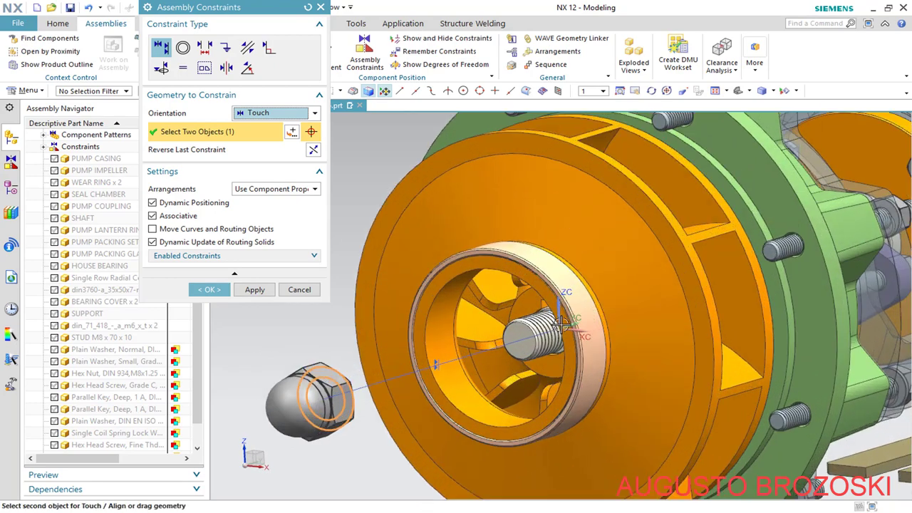
{"action": "left_click", "coordinate": [502, 269]}
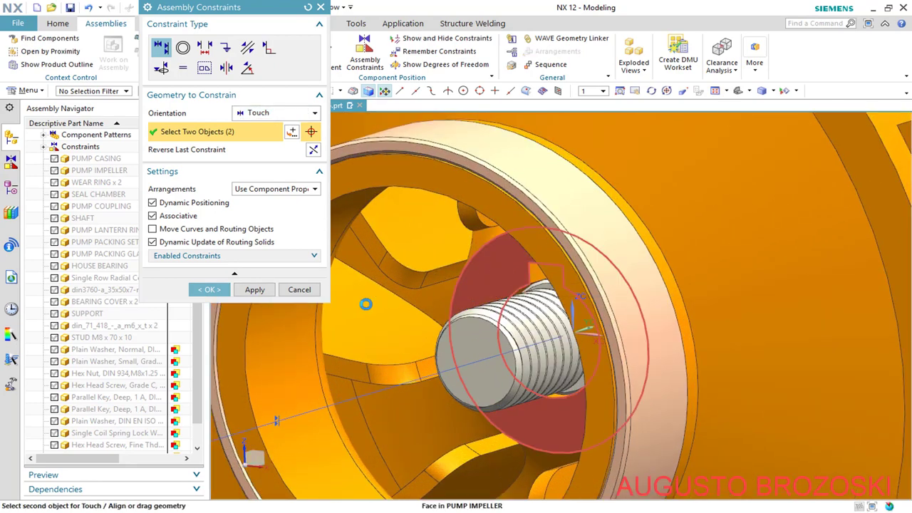
{"action": "scroll", "coordinate": [365, 304], "scroll_direction": "down", "scroll_amount": 5}
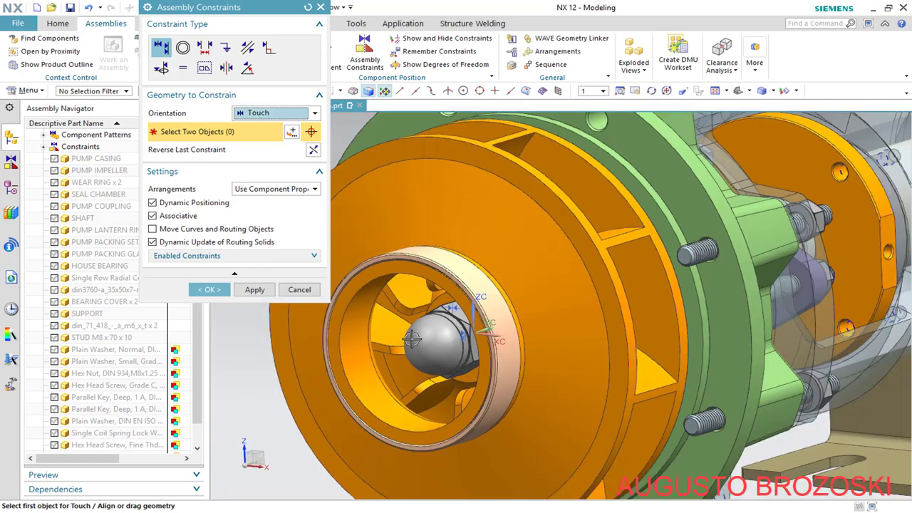
{"action": "middle_click_drag", "start_coordinate": [438, 329], "coordinate": [399, 322]}
{"action": "left_click", "coordinate": [215, 291]}
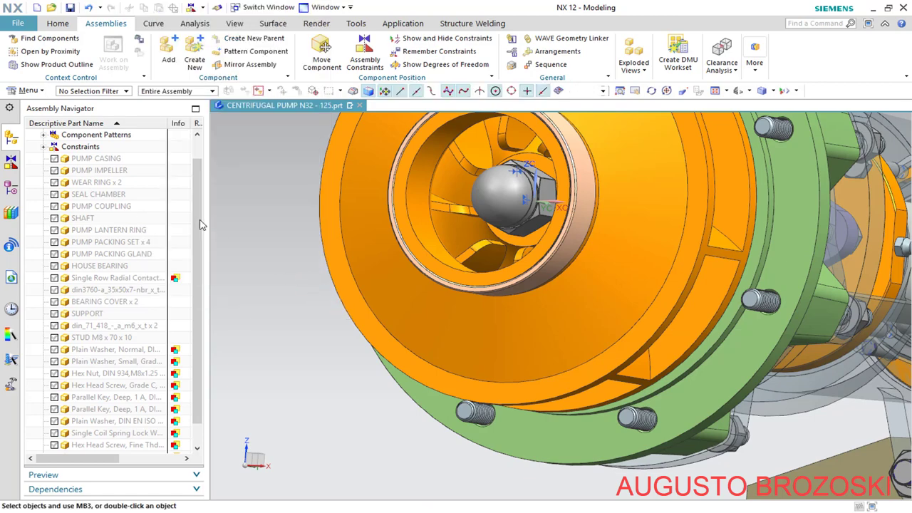
Show the PUMP CASING again, switch to Trimetric view and save the assembly
{"action": "left_click", "coordinate": [55, 158]}
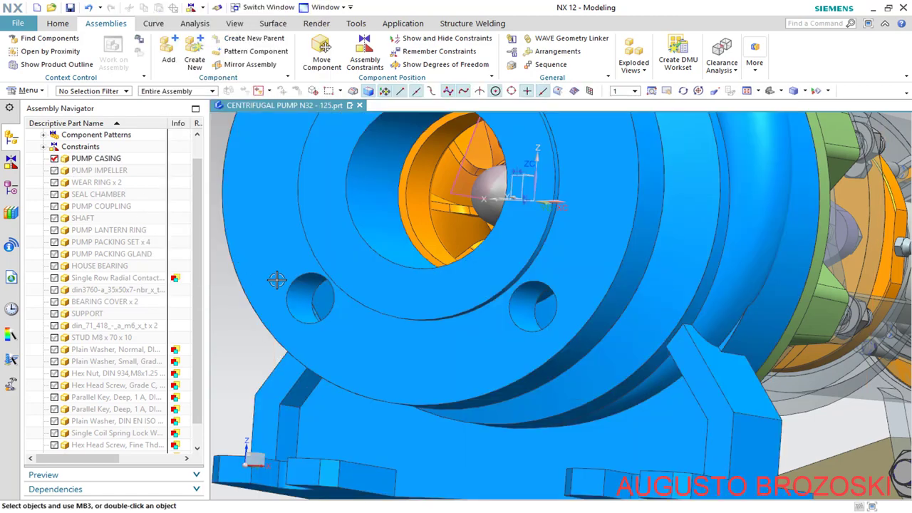
{"action": "scroll", "coordinate": [276, 279], "scroll_direction": "down", "scroll_amount": 4}
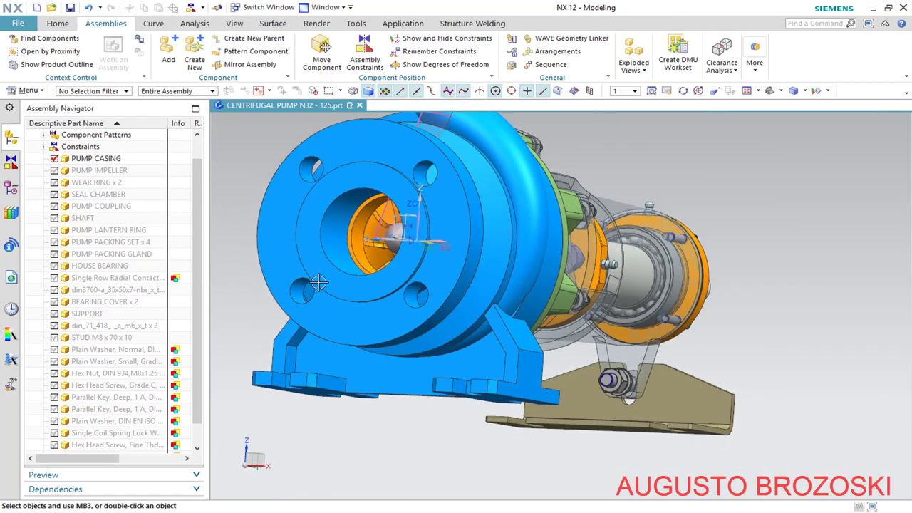
{"action": "left_click", "coordinate": [769, 92]}
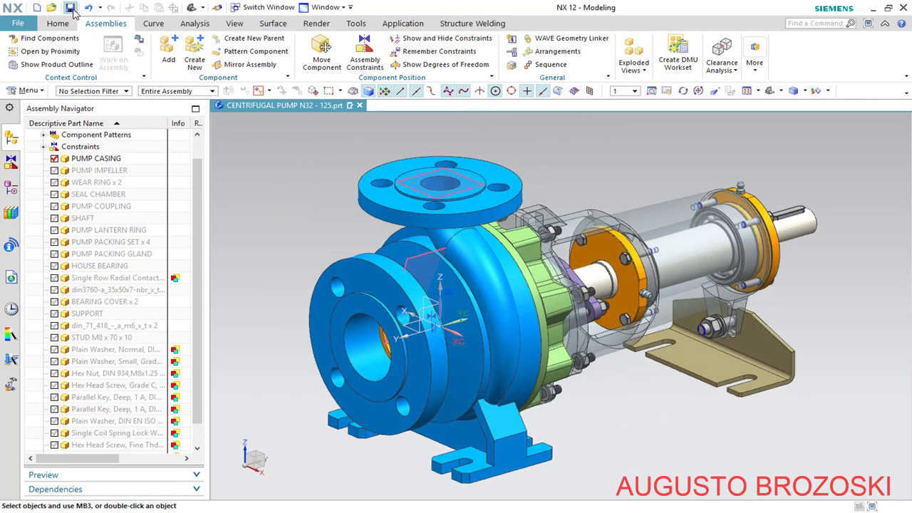
{"action": "left_click", "coordinate": [70, 9]}
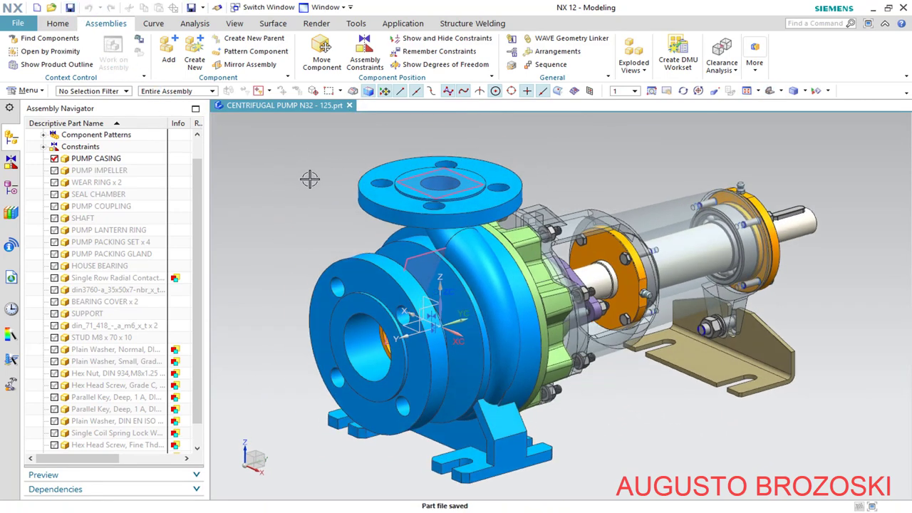
Review the Constraints node in the Assembly Navigator, then save again with Ctrl+S
{"action": "middle_click_drag", "start_coordinate": [536, 274], "coordinate": [332, 292]}
{"action": "left_click", "coordinate": [44, 147]}
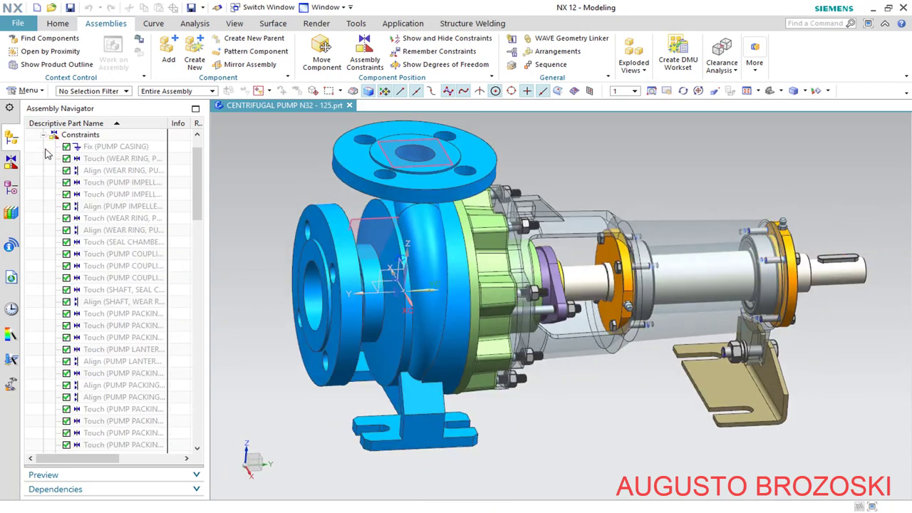
{"action": "scroll", "coordinate": [105, 356], "scroll_direction": "down", "scroll_amount": 12}
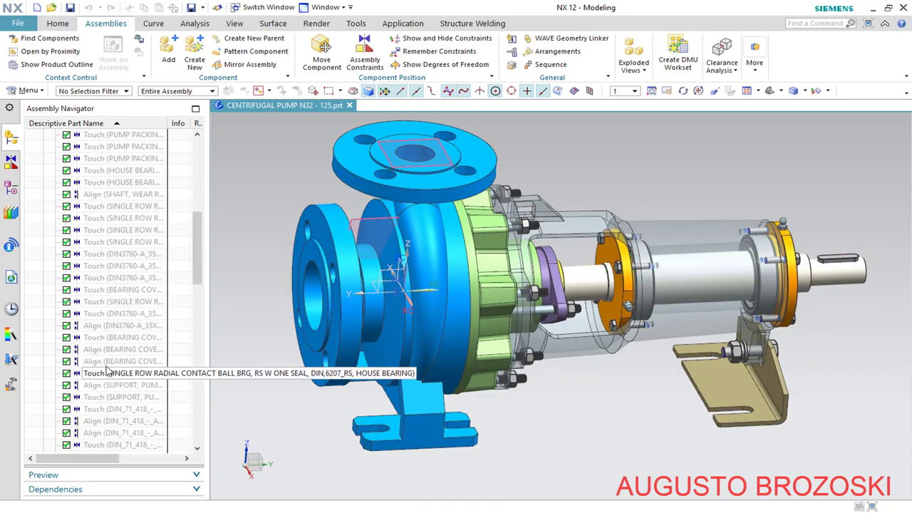
{"action": "scroll", "coordinate": [106, 380], "scroll_direction": "down", "scroll_amount": 3}
{"action": "scroll", "coordinate": [109, 356], "scroll_direction": "up", "scroll_amount": 9}
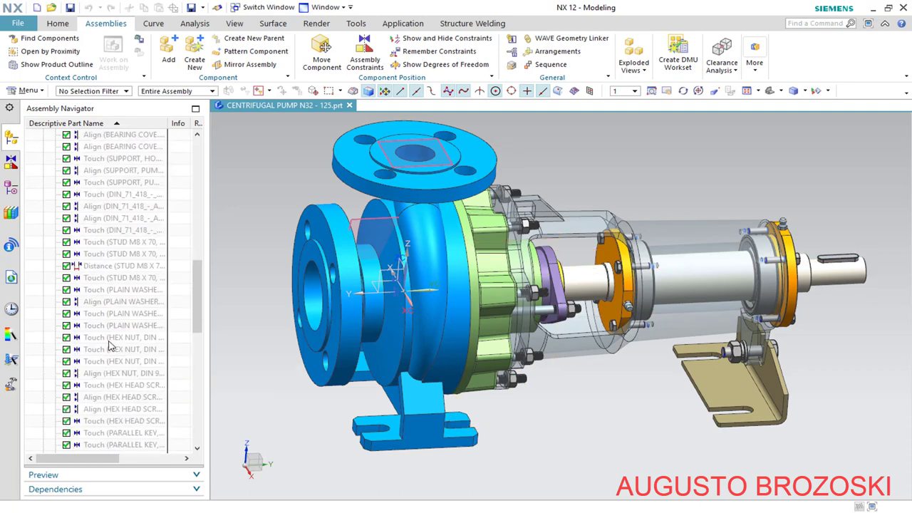
{"action": "scroll", "coordinate": [111, 331], "scroll_direction": "up", "scroll_amount": 6}
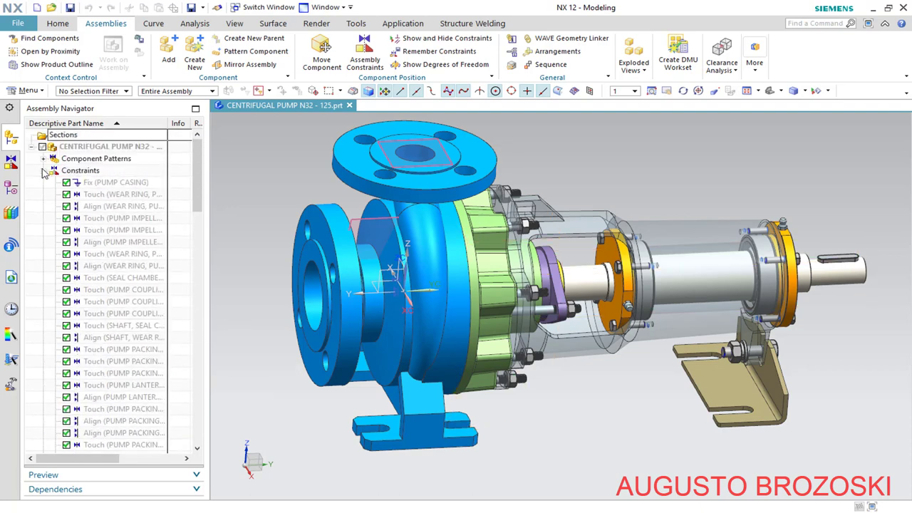
{"action": "left_click", "coordinate": [42, 171]}
{"action": "scroll", "coordinate": [340, 266], "scroll_direction": "down", "scroll_amount": 1}
{"action": "key", "text": "ctrl+s"}
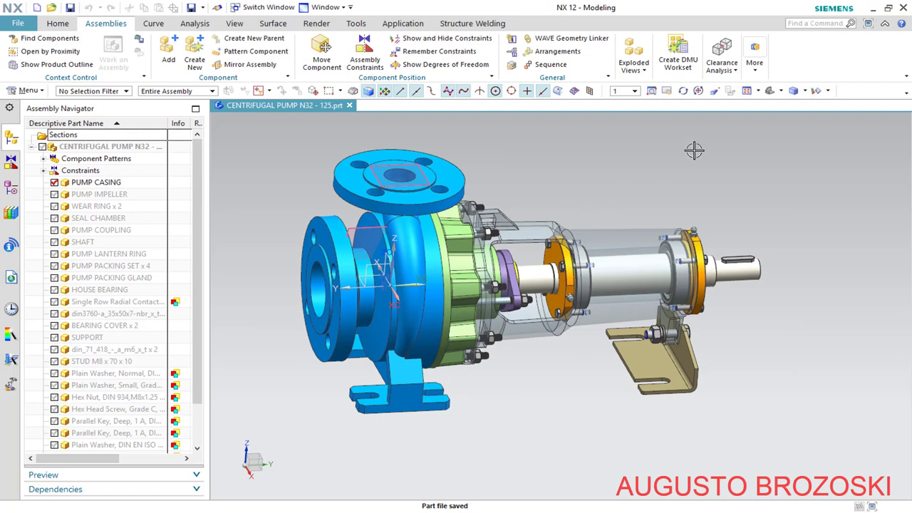
Hide all objects, re-show only Bodies, and reset to the Home trimetric view
{"action": "left_click", "coordinate": [817, 90]}
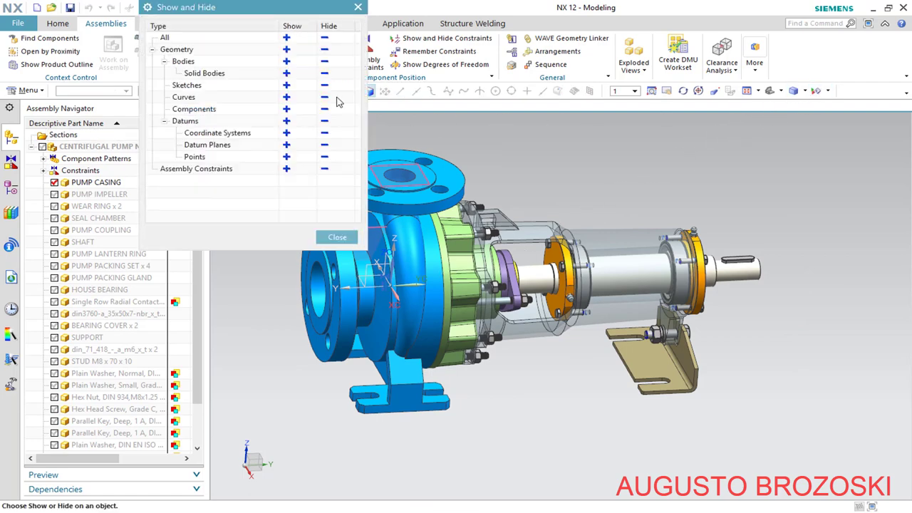
{"action": "left_click", "coordinate": [324, 37]}
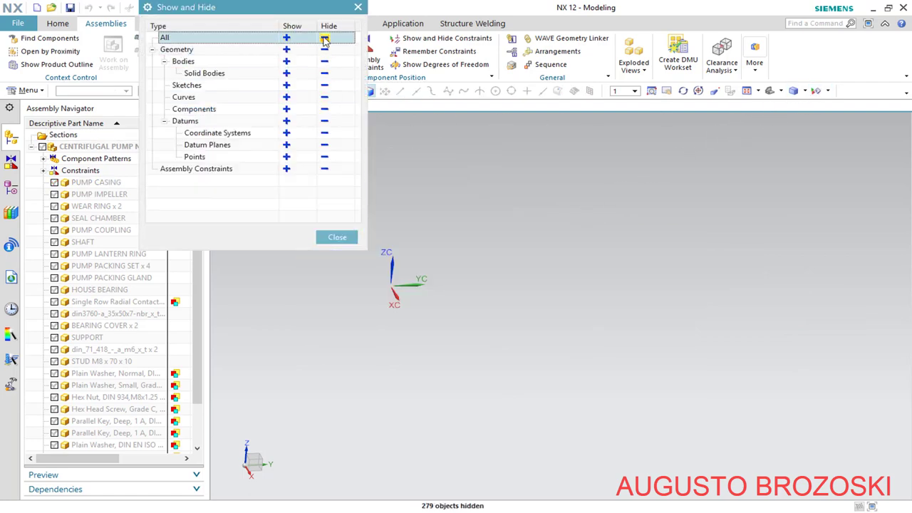
{"action": "left_click", "coordinate": [286, 61]}
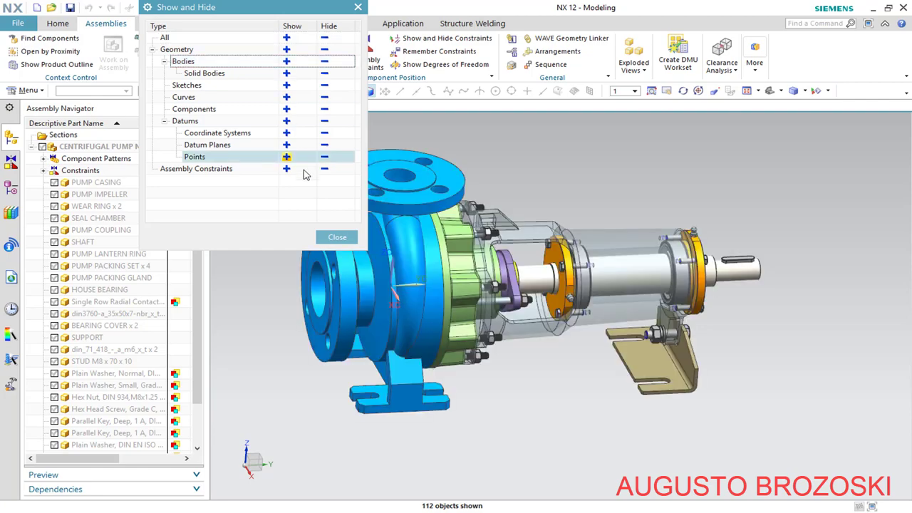
{"action": "left_click", "coordinate": [337, 236]}
{"action": "middle_click_drag", "start_coordinate": [436, 275], "coordinate": [438, 350]}
{"action": "key", "text": "Home"}
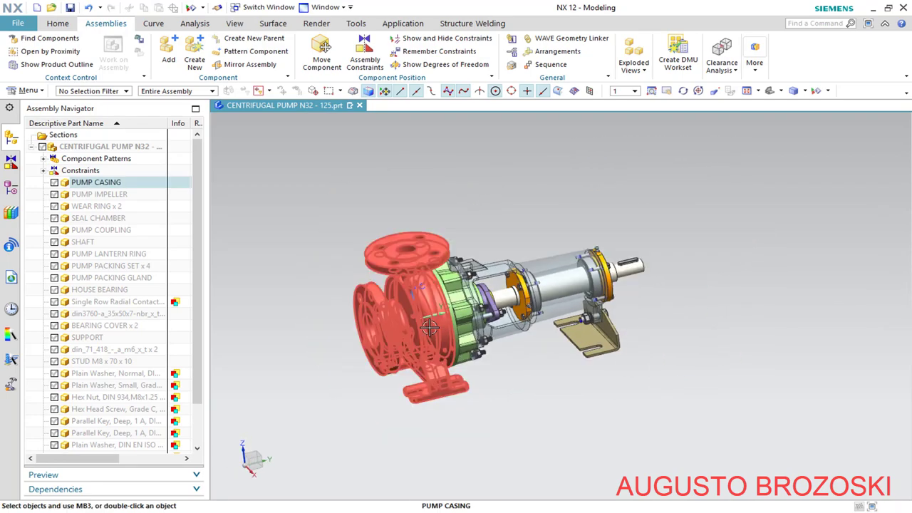
{"action": "scroll", "coordinate": [429, 328], "scroll_direction": "up", "scroll_amount": 4}
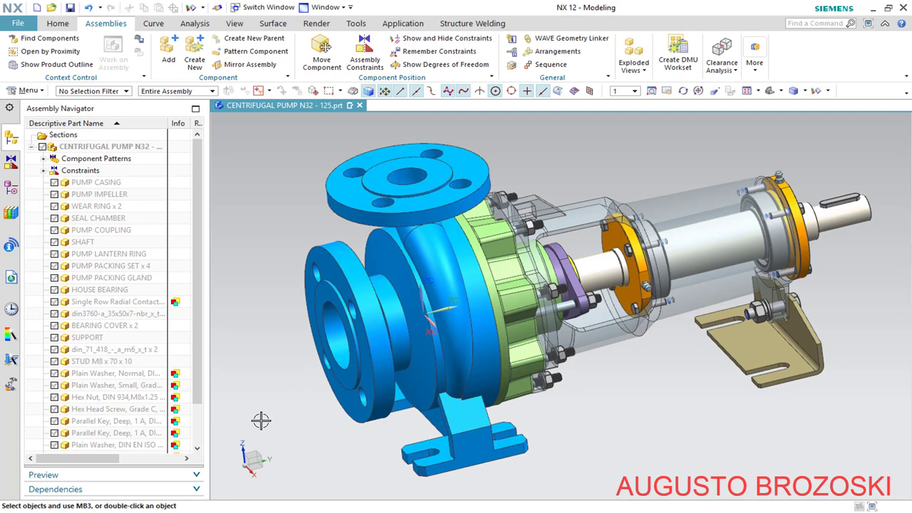